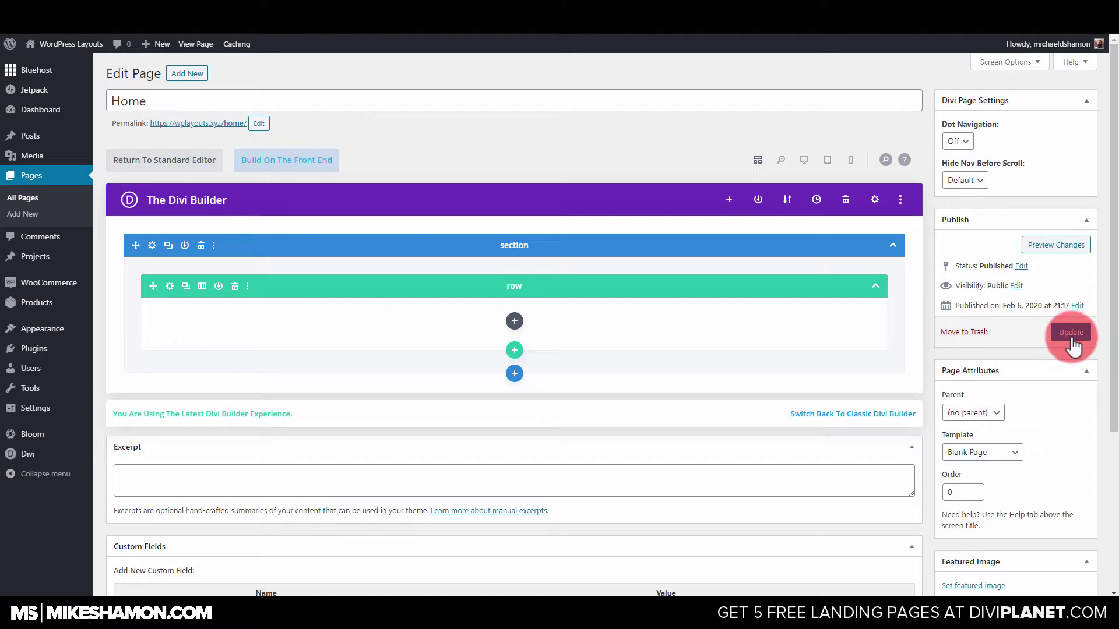
Step: Open the Home page in the visual builder and start building it from scratch
left_click(196, 46)
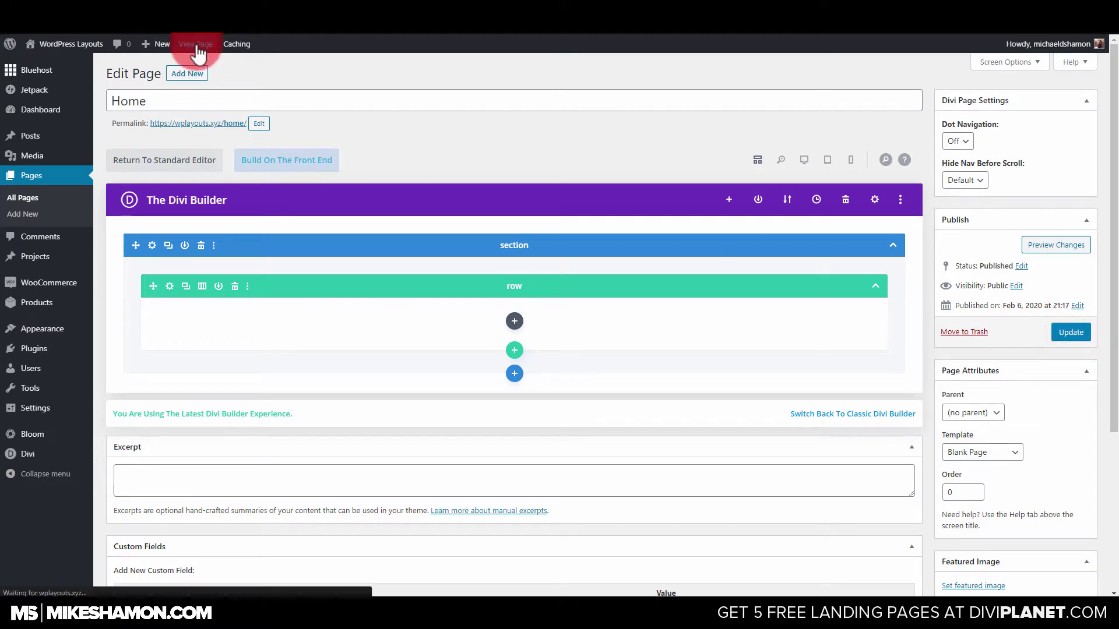
left_click(320, 51)
left_click(364, 306)
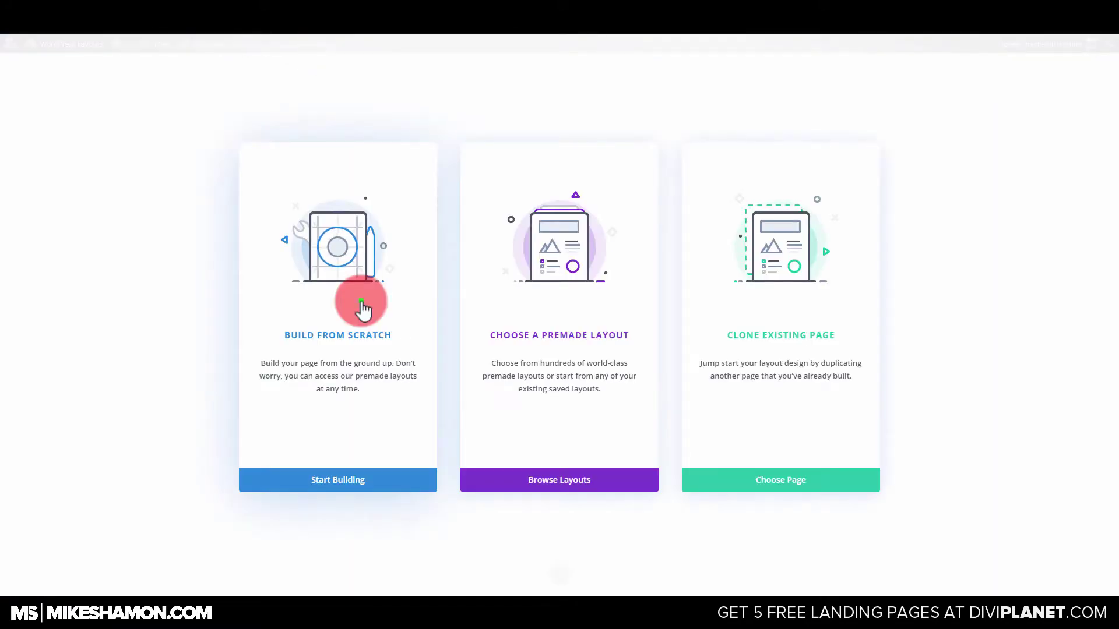
Step: Insert a single-column row and add a Text module to it
left_click(557, 111)
left_click(496, 212)
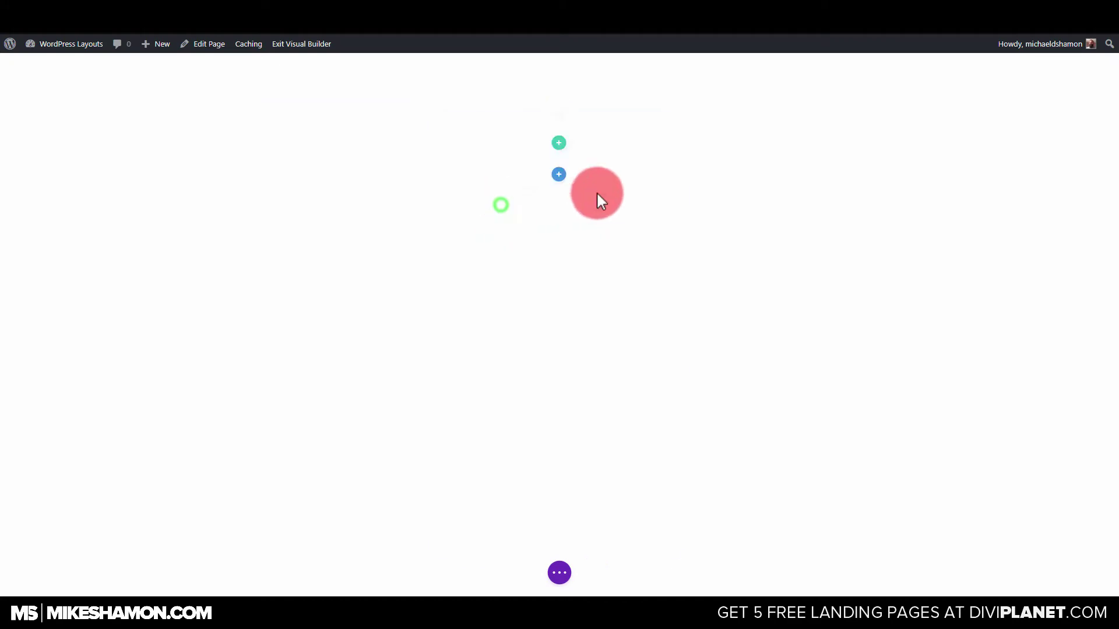
left_click(540, 203)
type("tex")
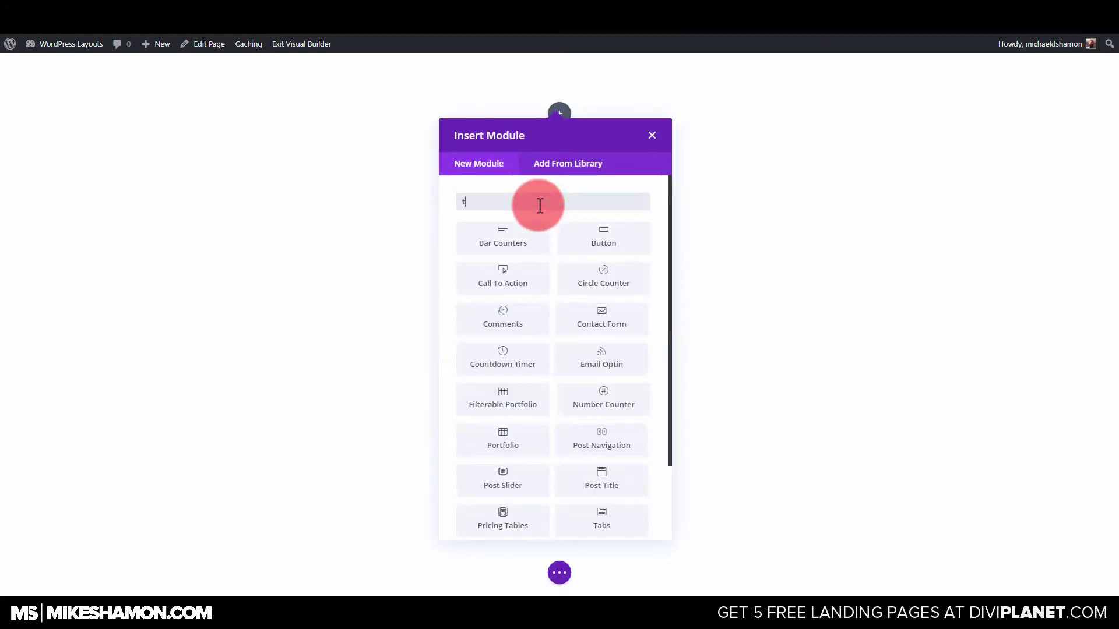
left_click(528, 232)
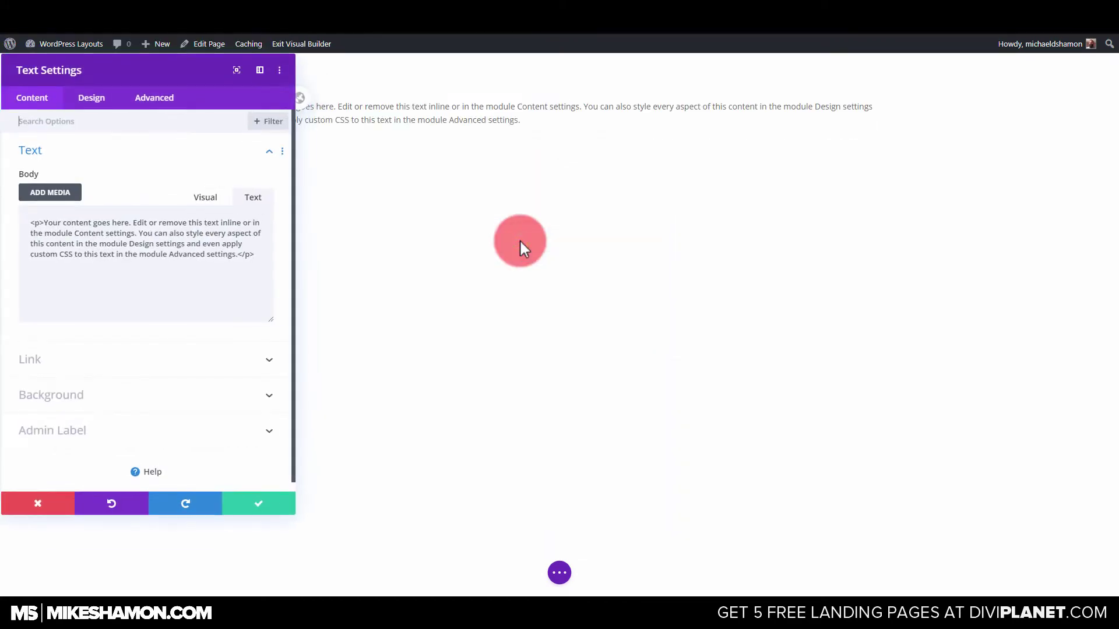
Step: Replace the Text module's placeholder body with "Mauris cursus mattis molestie a iaculis" repeated seven times
left_click(237, 254)
key("ctrl+a")
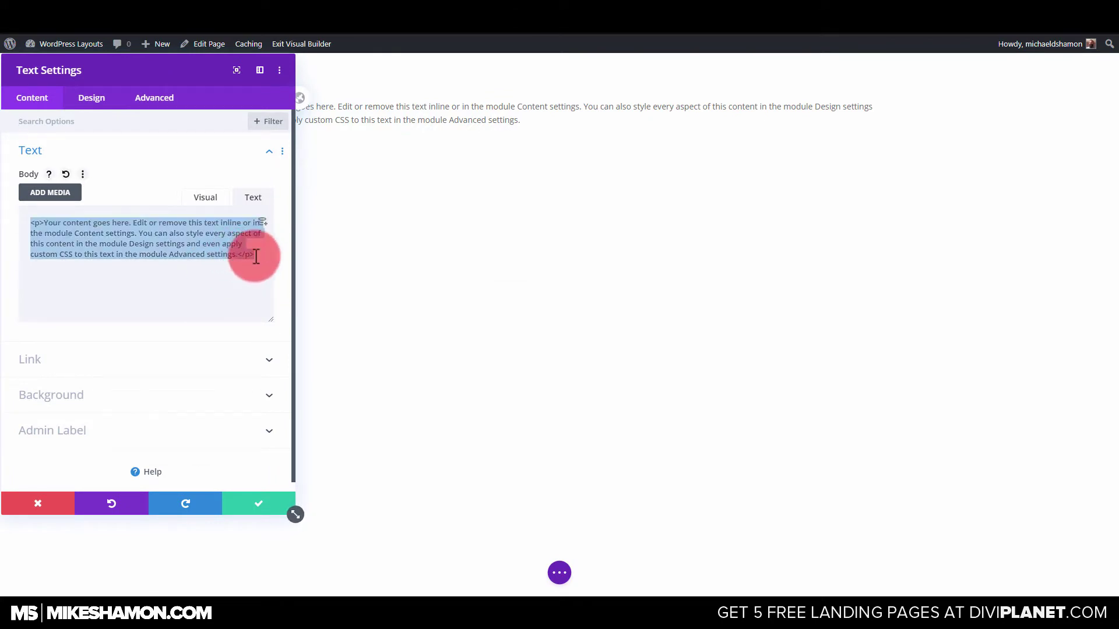
type("Mauris cursus mattis molestie a iaculis")
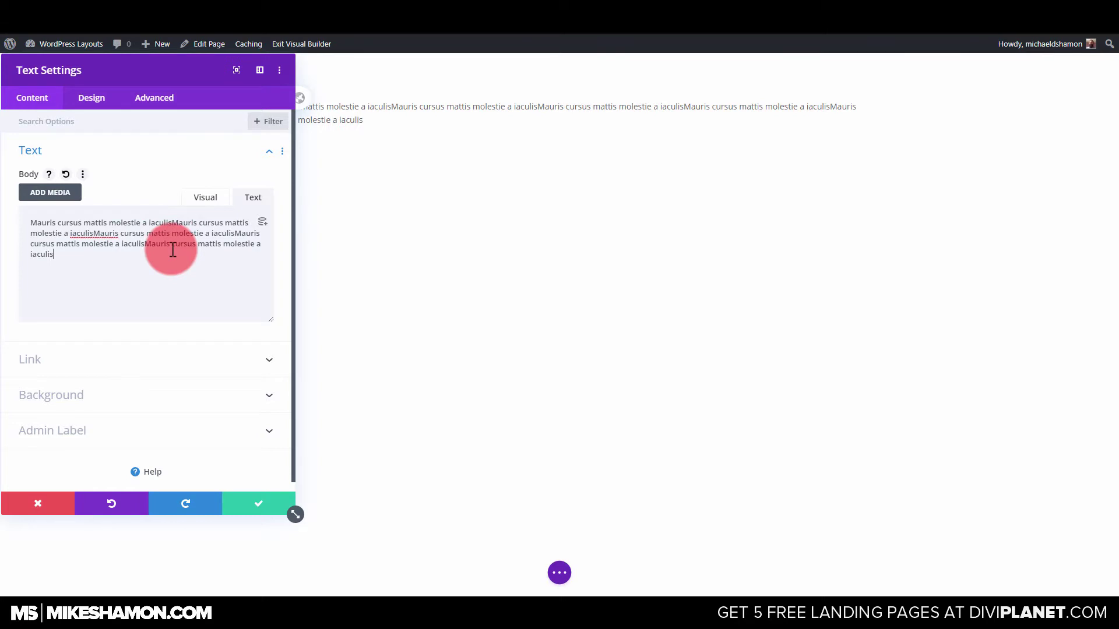
key("ctrl+v")
key("ctrl+v")
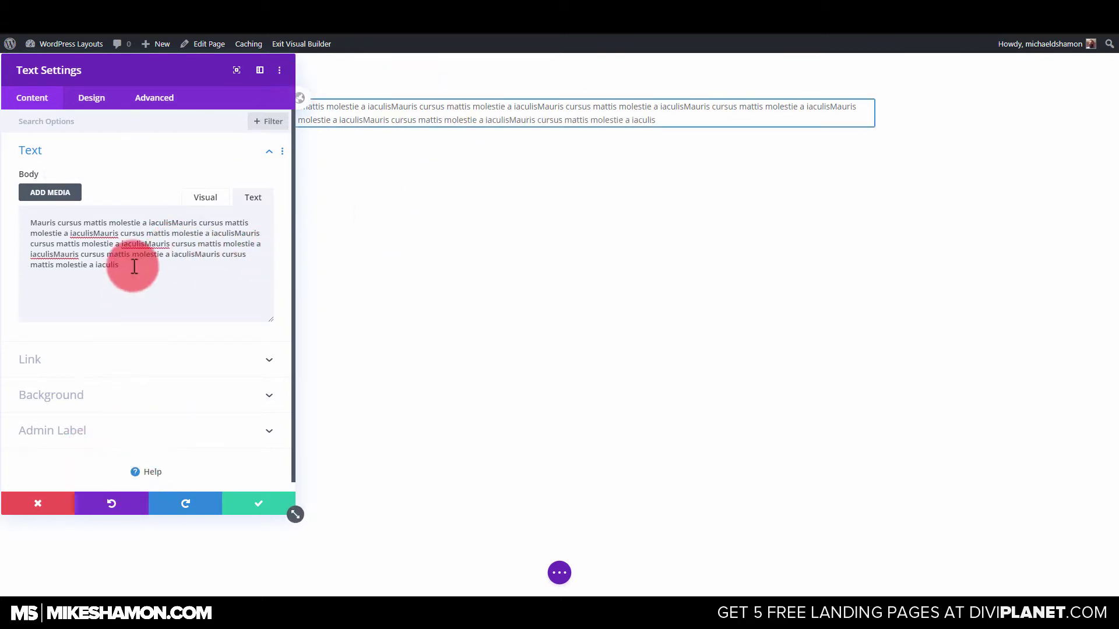
Step: Set the Text module's body font to Open Sans in its design settings
left_click(85, 89)
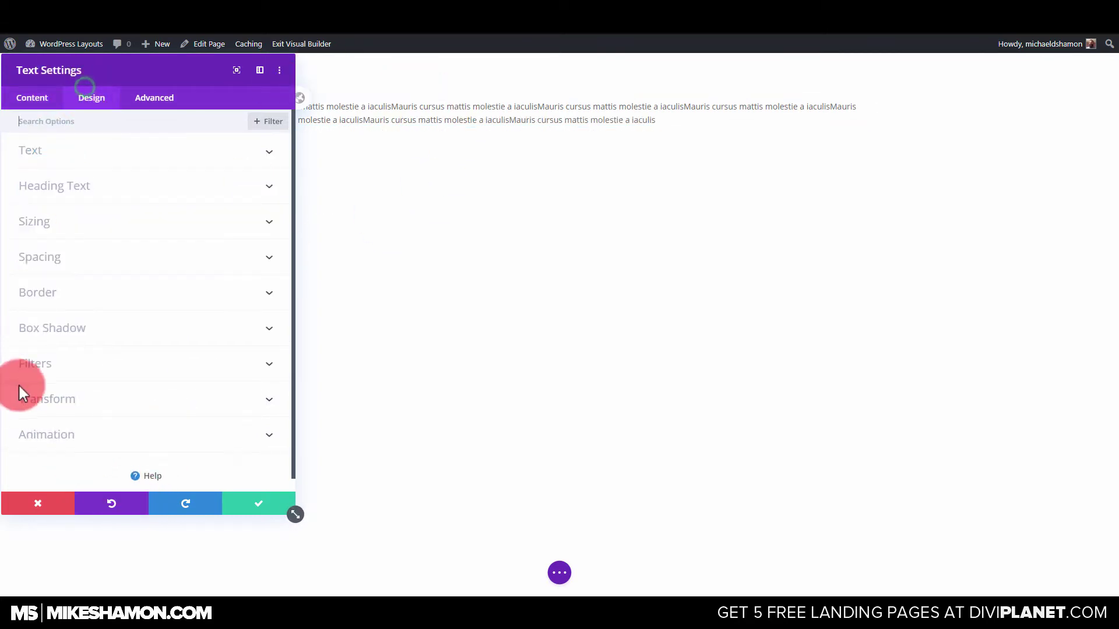
left_click(53, 148)
left_click_drag(128, 74, 145, 74)
left_click(103, 225)
left_click(110, 90)
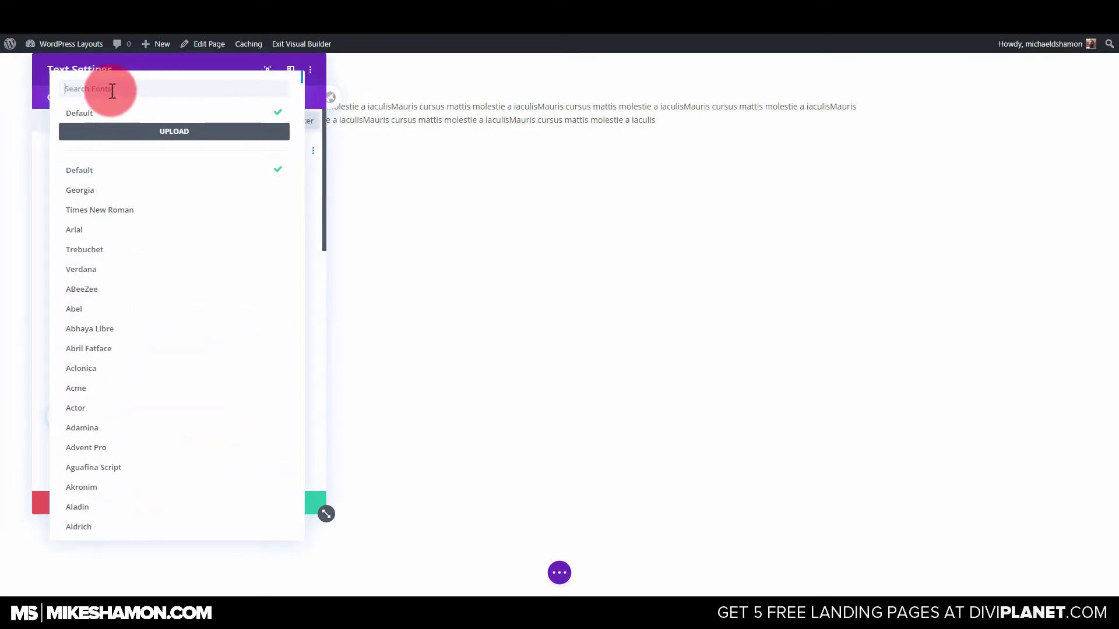
type("open")
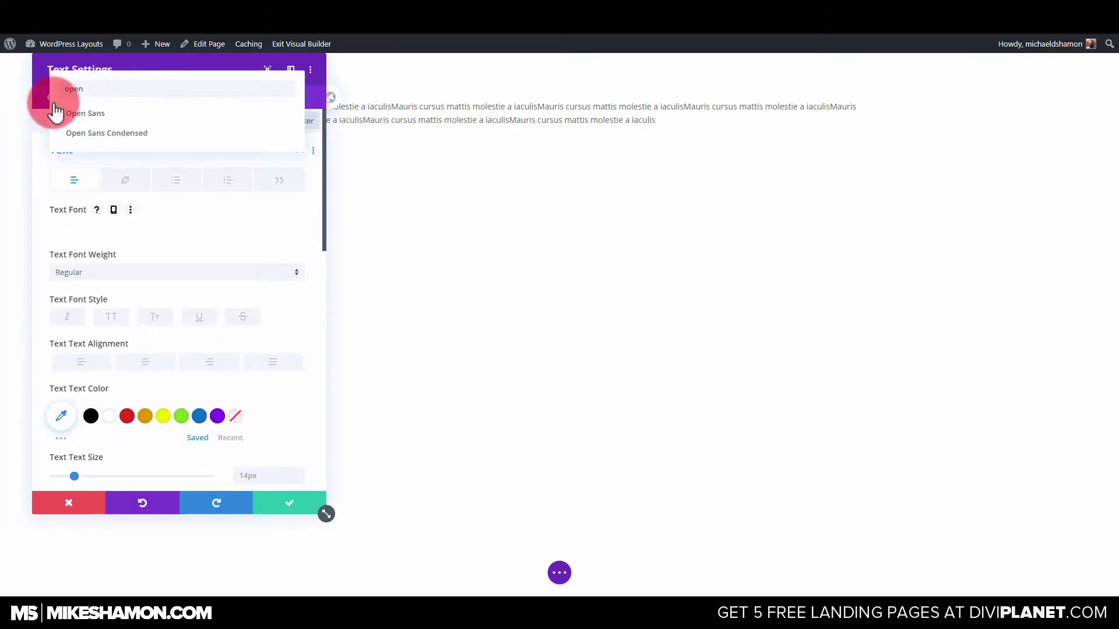
left_click(69, 111)
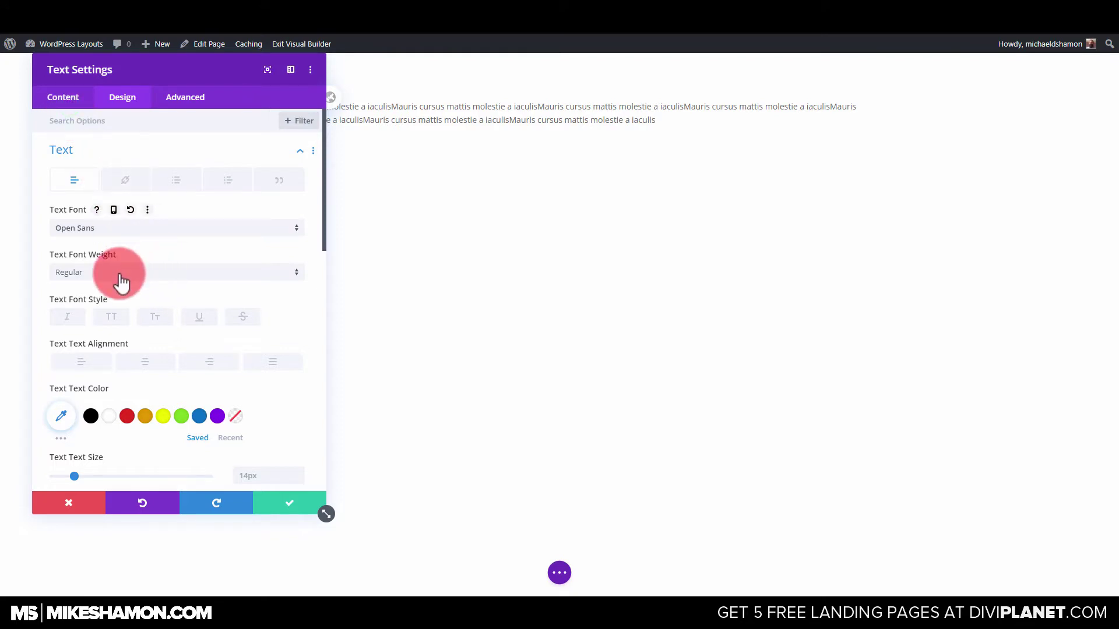
Step: Set the Text module's text size to 18px and save its settings
scroll(253, 344, "down", 3)
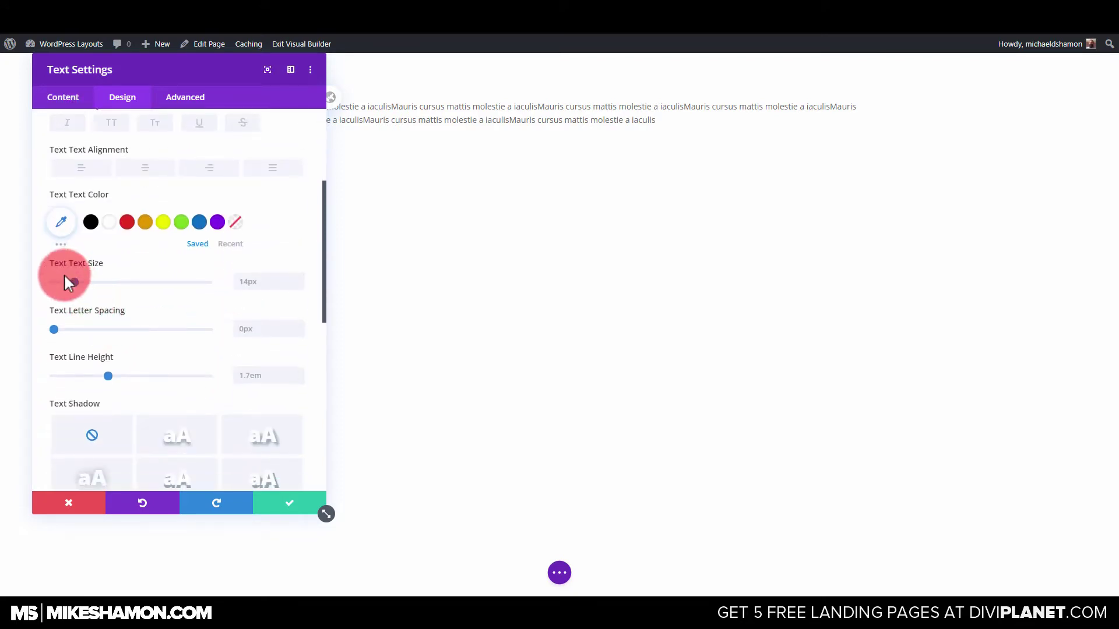
left_click_drag(78, 283, 80, 282)
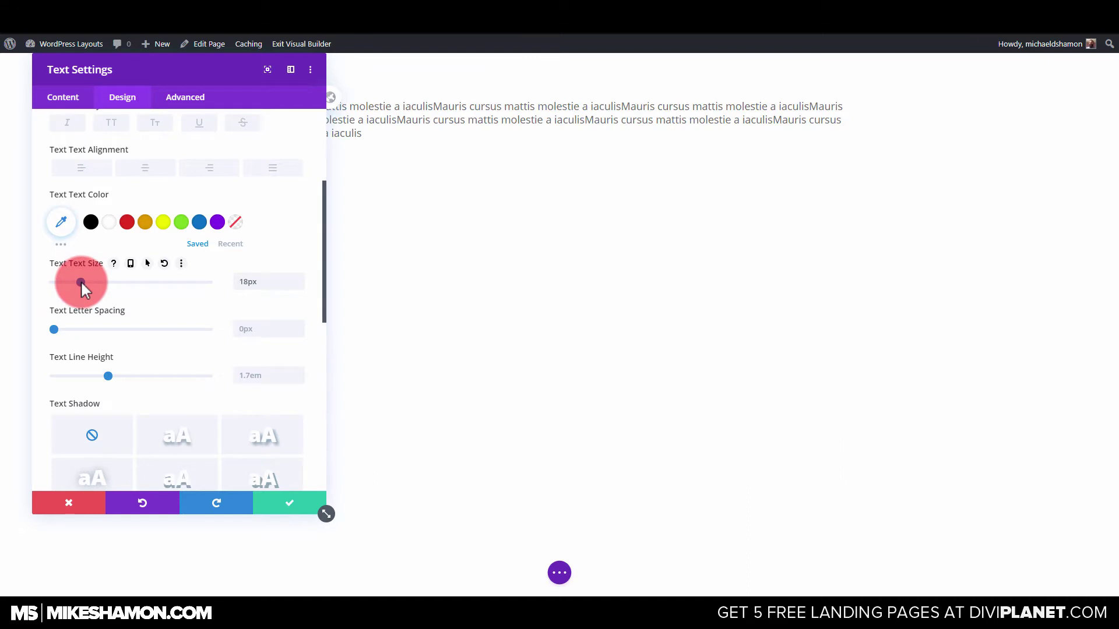
left_click_drag(102, 59, 654, 142)
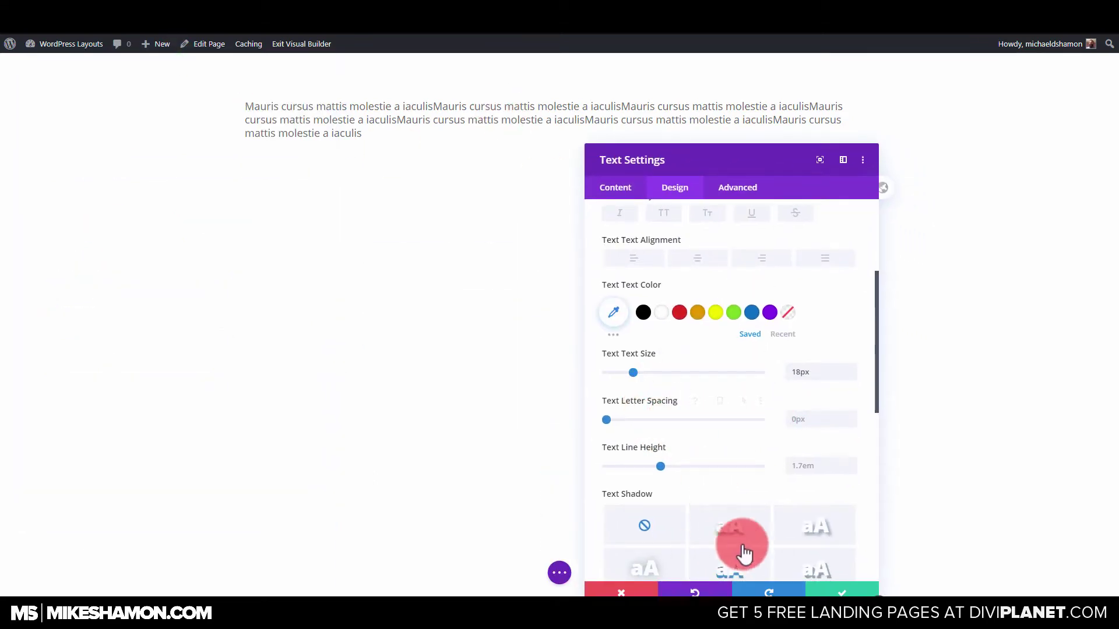
left_click(837, 590)
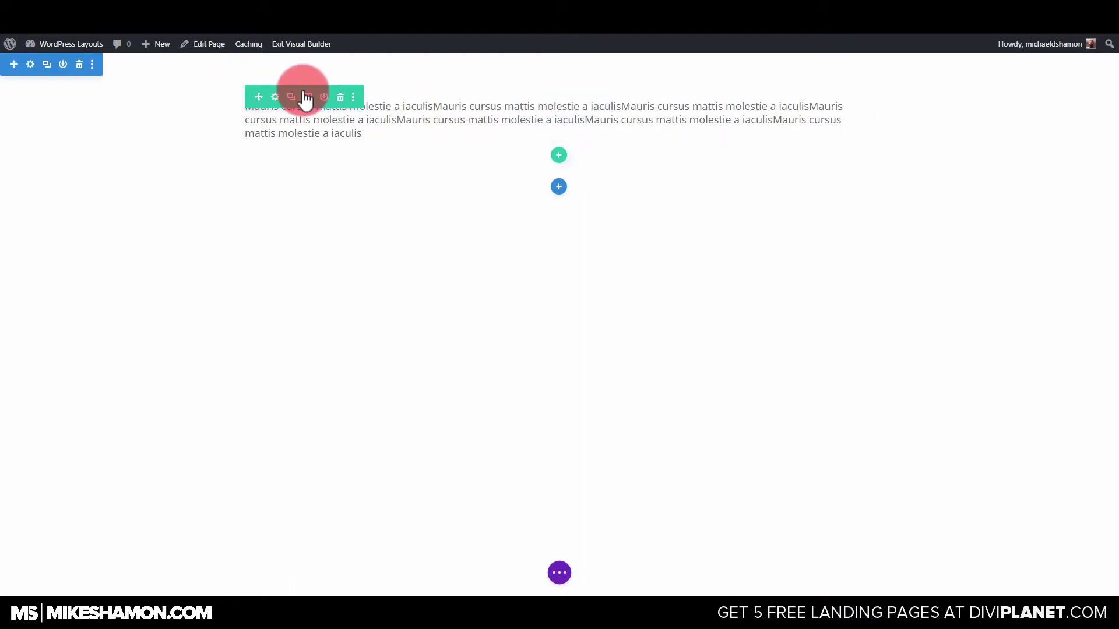
Step: Change the row's column structure to two equal columns
left_click(307, 98)
left_click(310, 164)
mouse_move(303, 113)
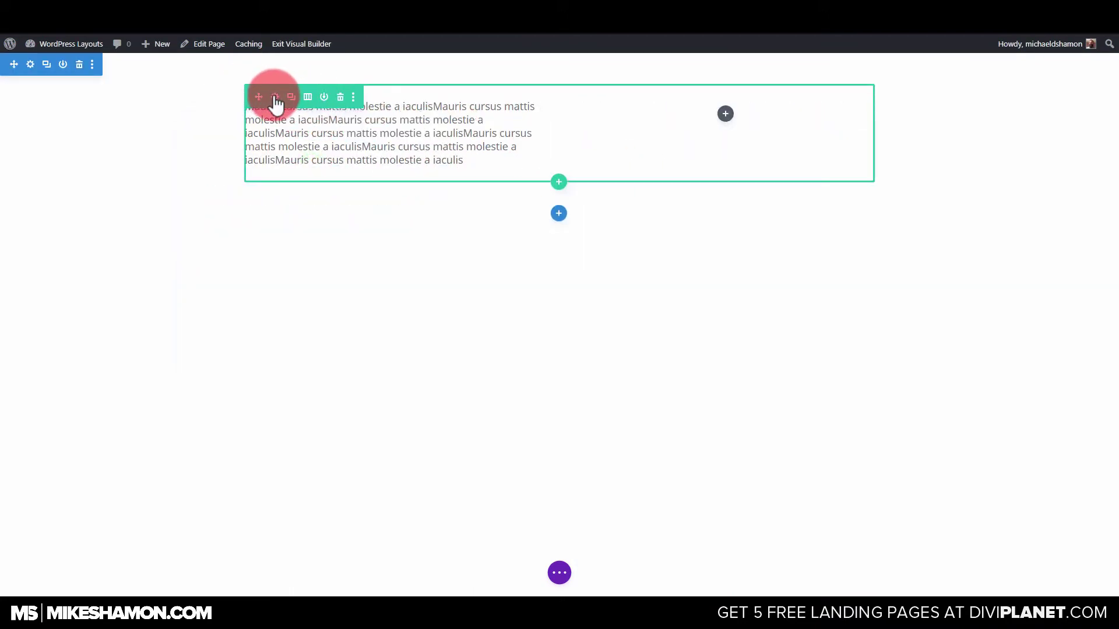
Step: Set the section's width to 100% and max width to 1920px, and save the section settings
left_click(30, 64)
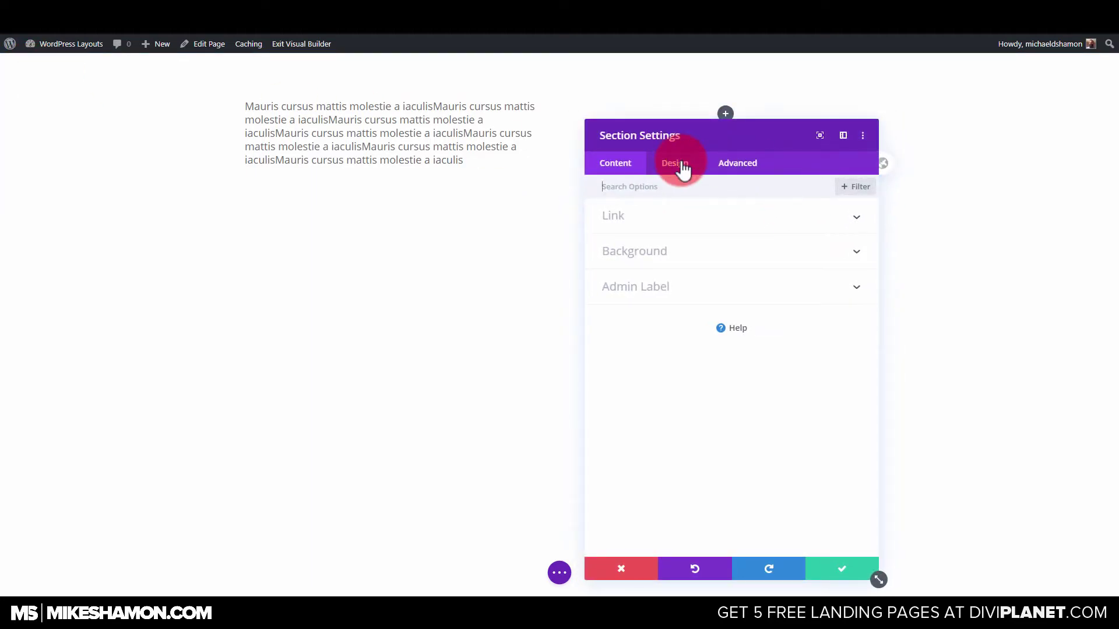
left_click(674, 168)
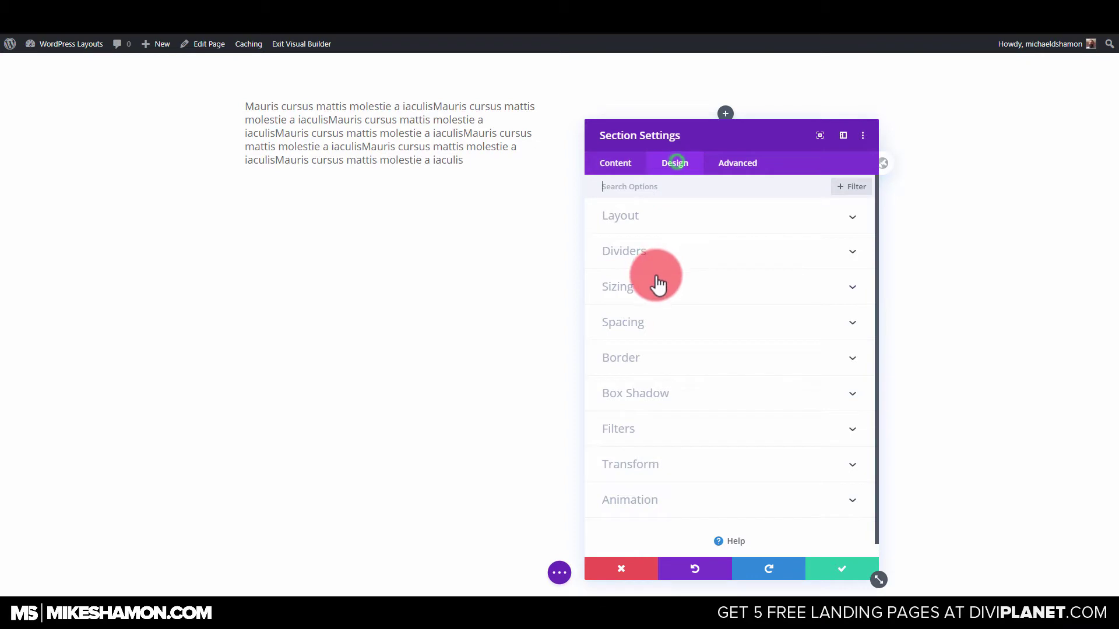
left_click(660, 287)
left_click(815, 286)
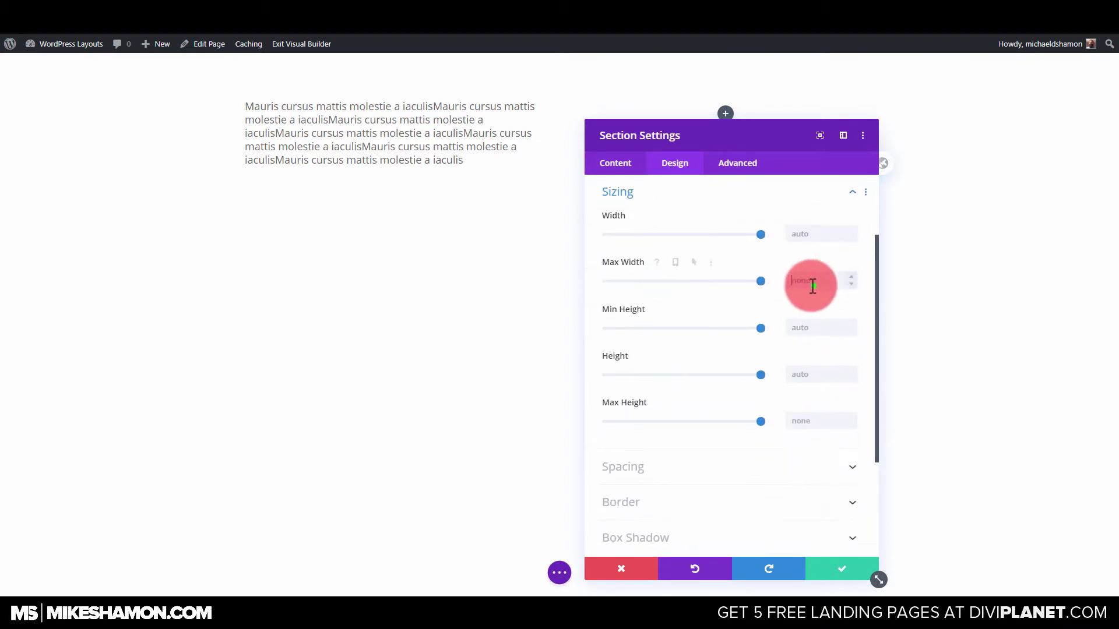
left_click(820, 227)
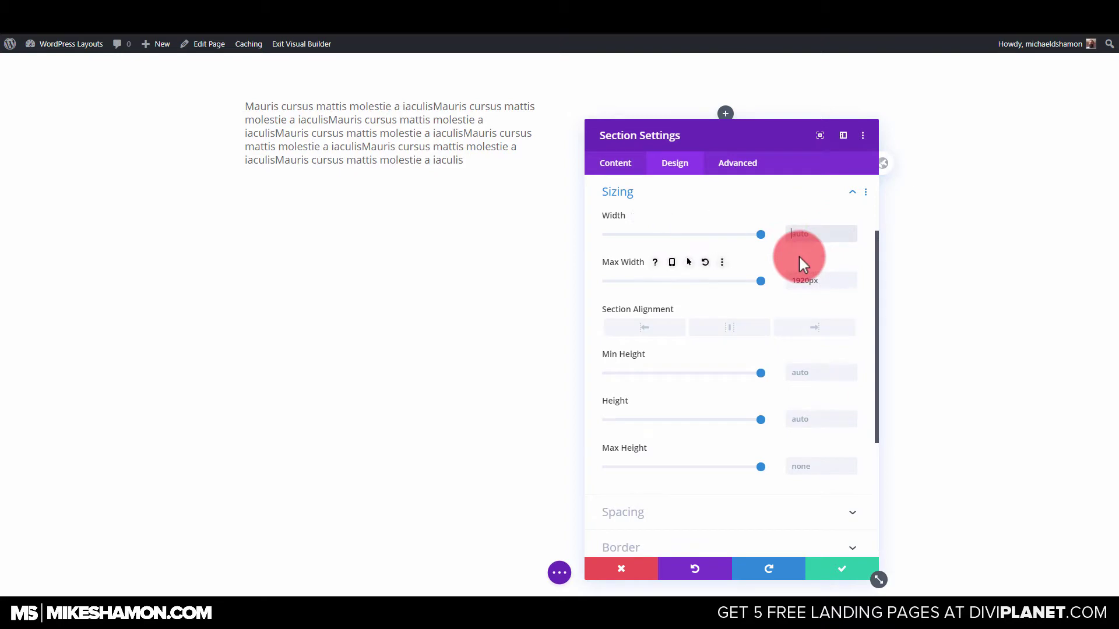
type("10")
left_click(816, 278)
left_click(804, 237)
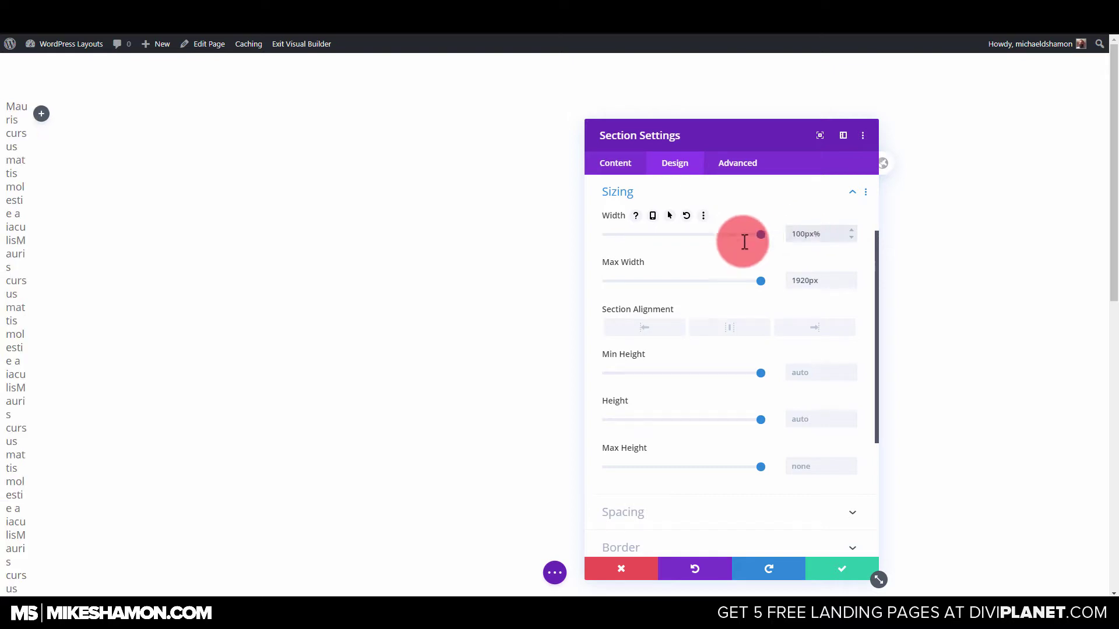
left_click(830, 569)
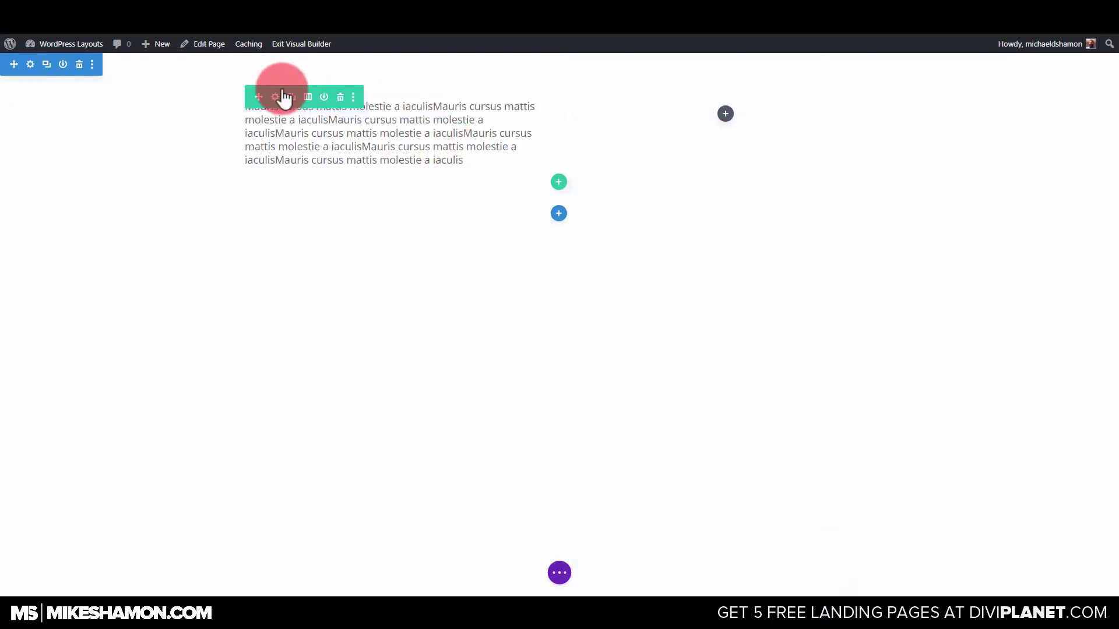
Step: Set the row's max width to 1920px, make its width slightly narrower than 100%, and save the row settings
left_click(327, 99)
left_click(675, 163)
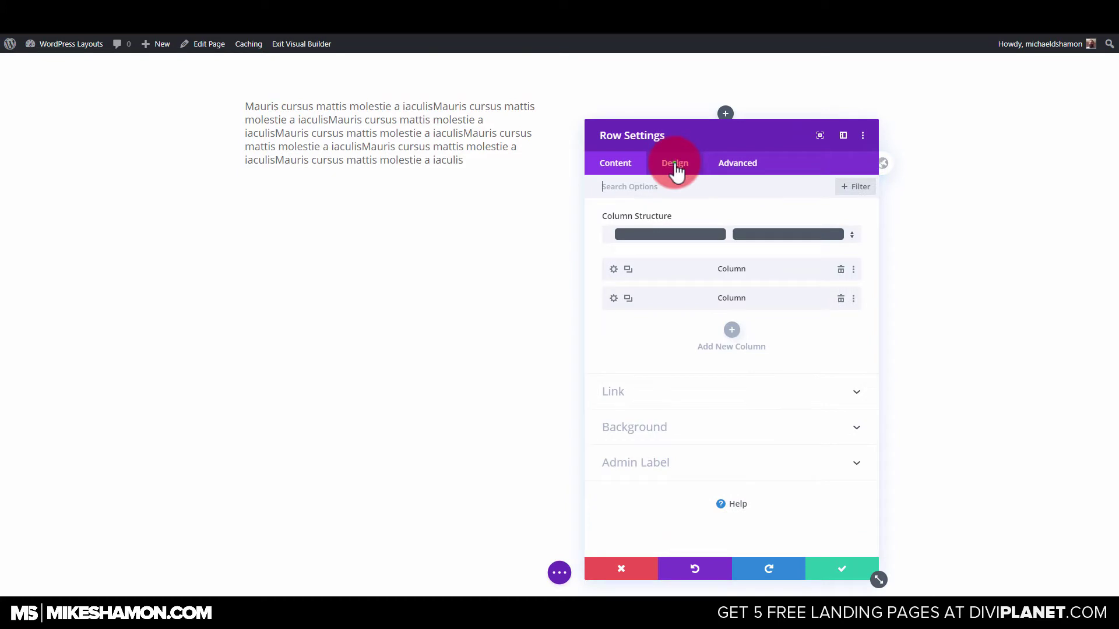
left_click(653, 217)
left_click(811, 391)
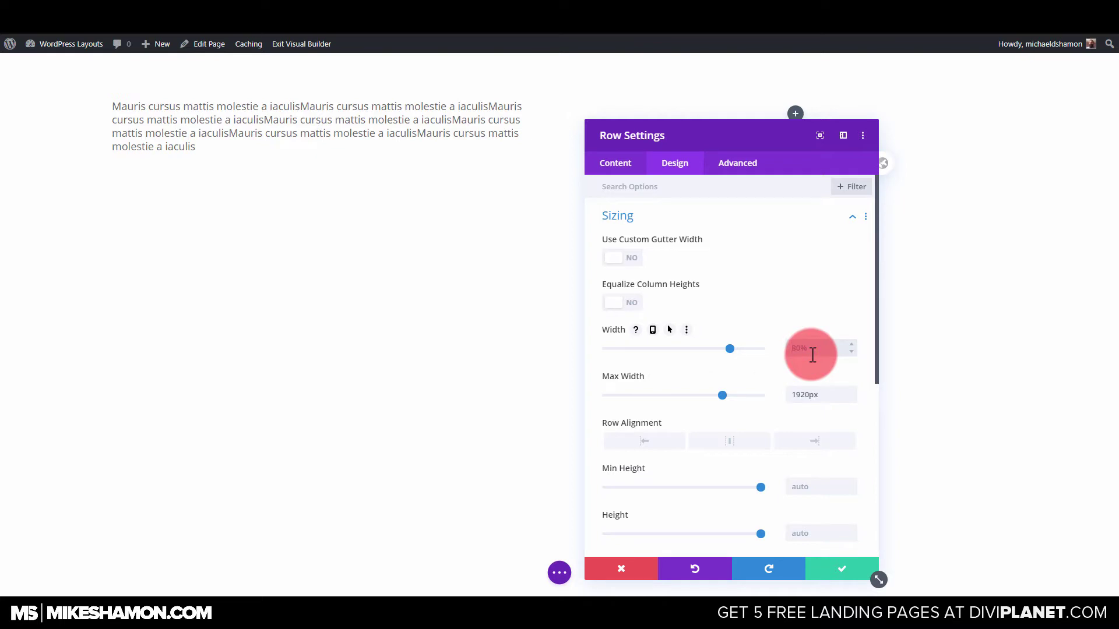
left_click(813, 356)
type("100%")
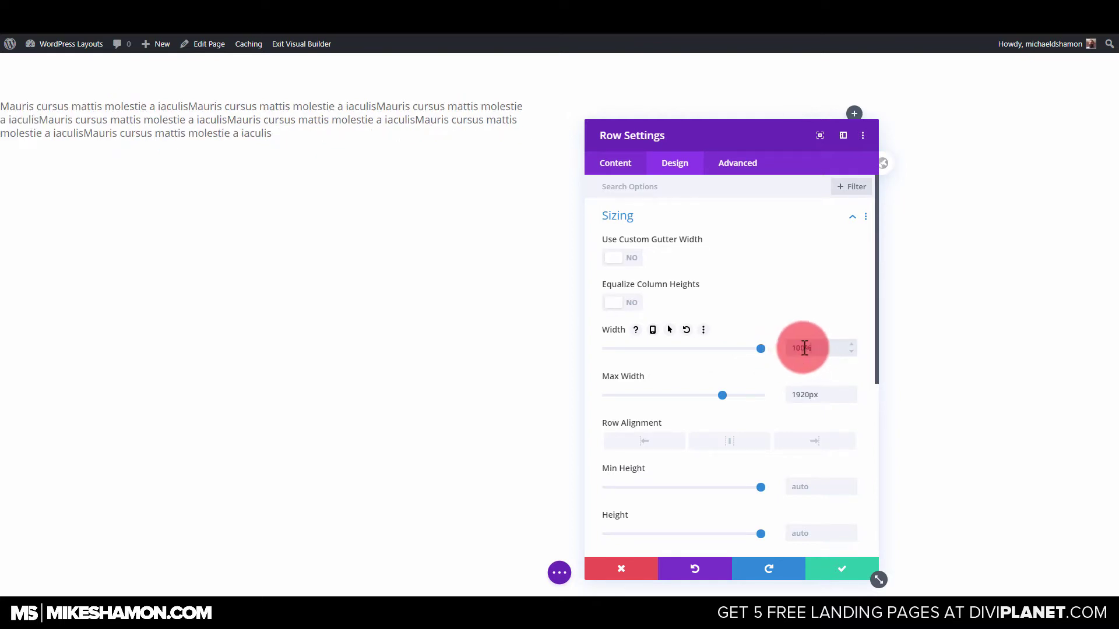
left_click_drag(757, 347, 736, 348)
left_click(842, 568)
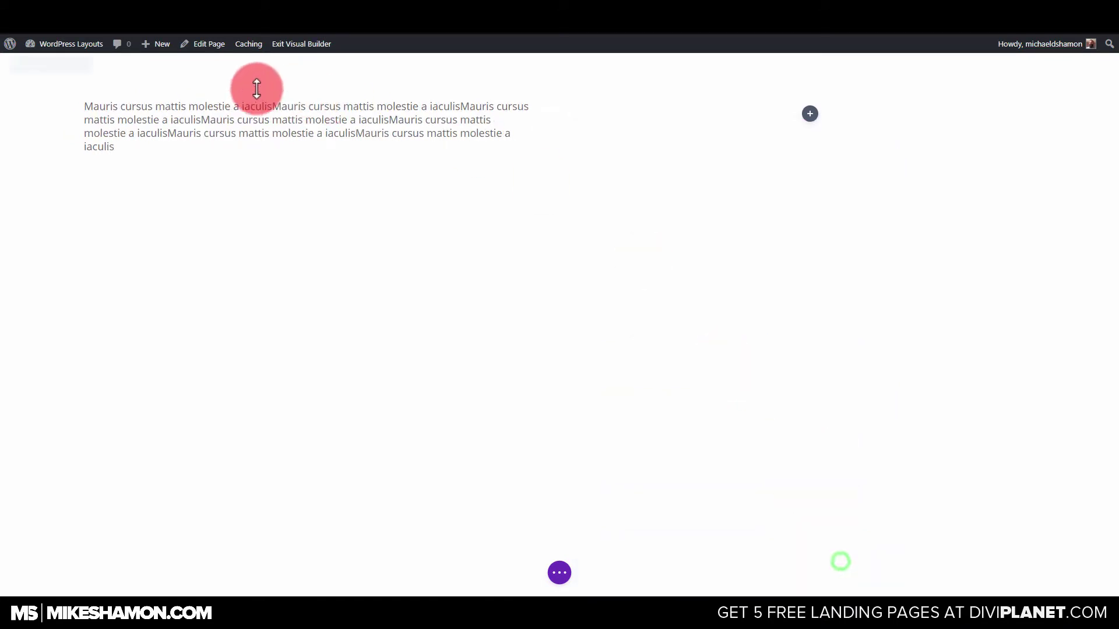
Step: Insert an Email Optin module below the text in the first column
left_click(309, 136)
left_click(332, 220)
type("ope")
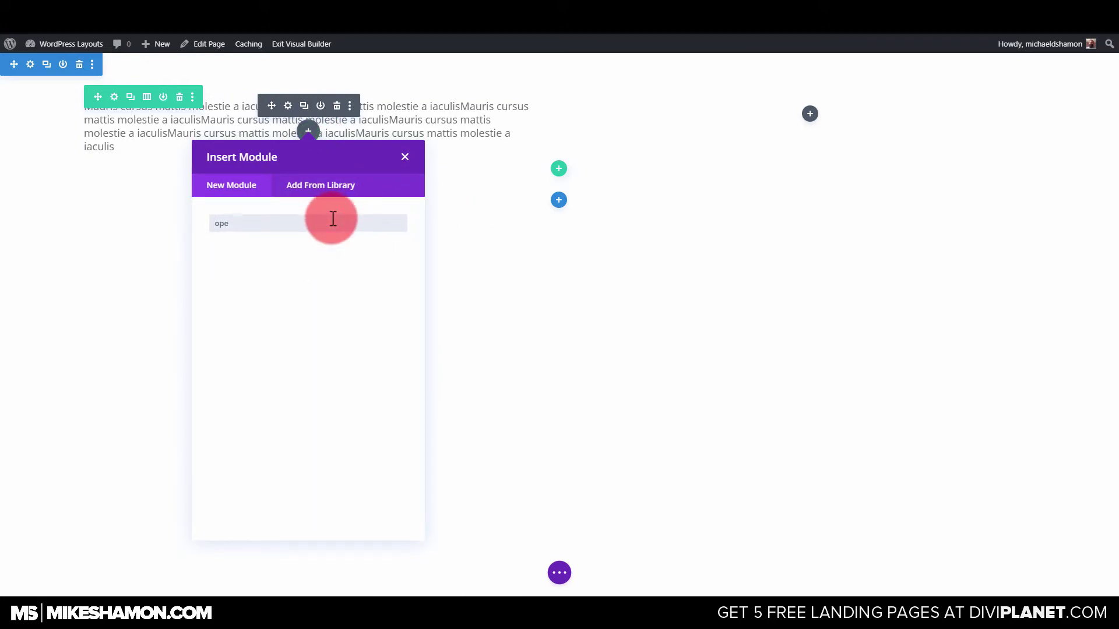
key("BackSpace")
type("t")
left_click(282, 251)
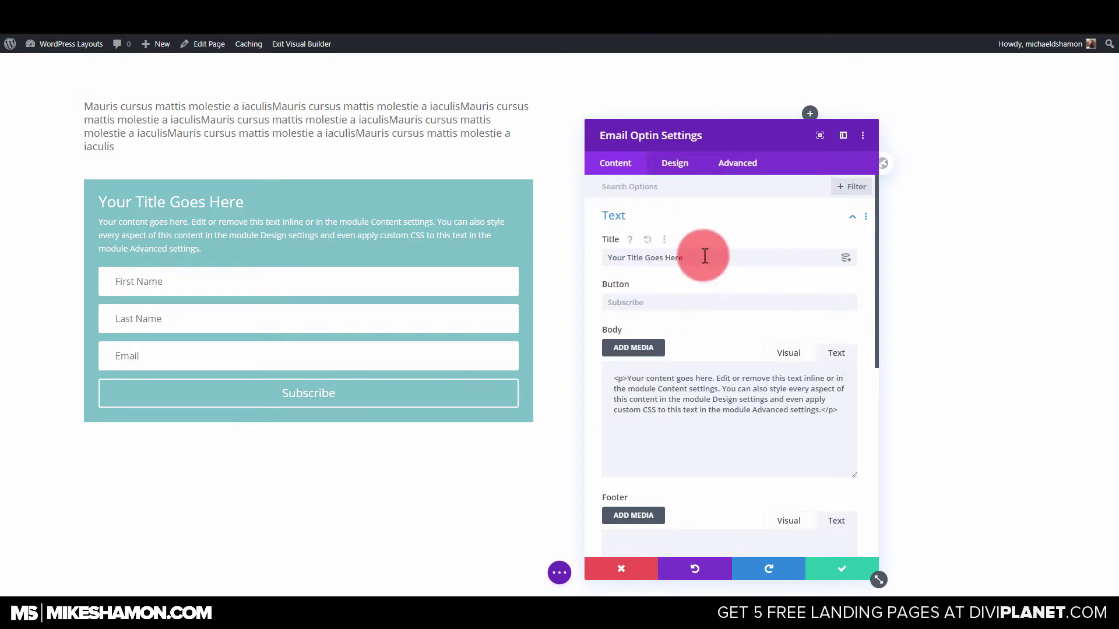
Step: Clear the Email Optin module's title and body text
key("BackSpace")
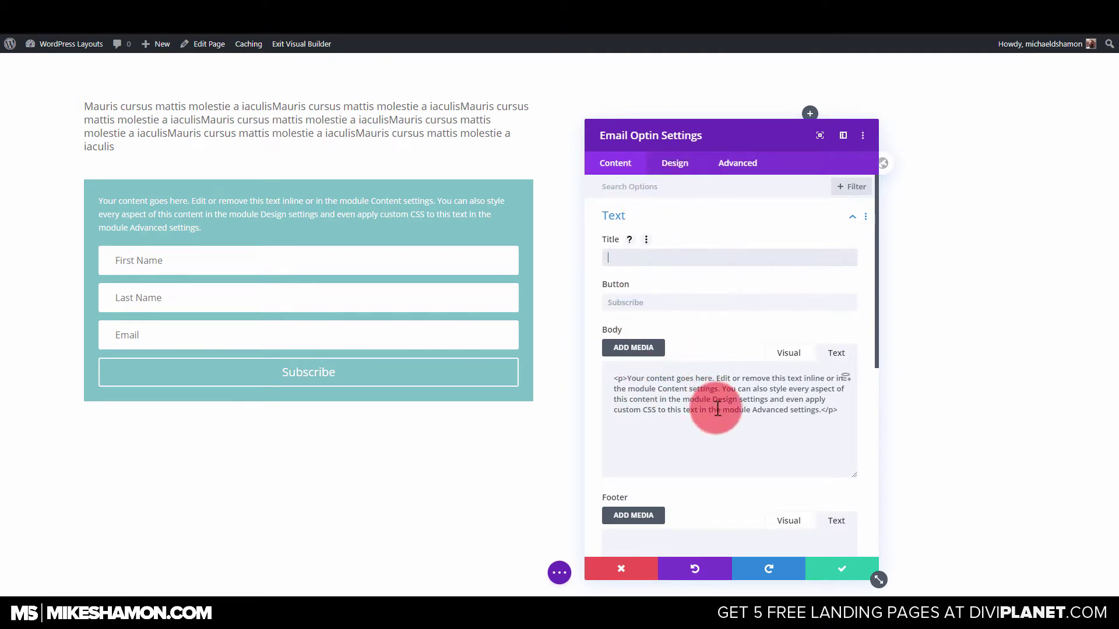
triple_click(715, 407)
key("BackSpace")
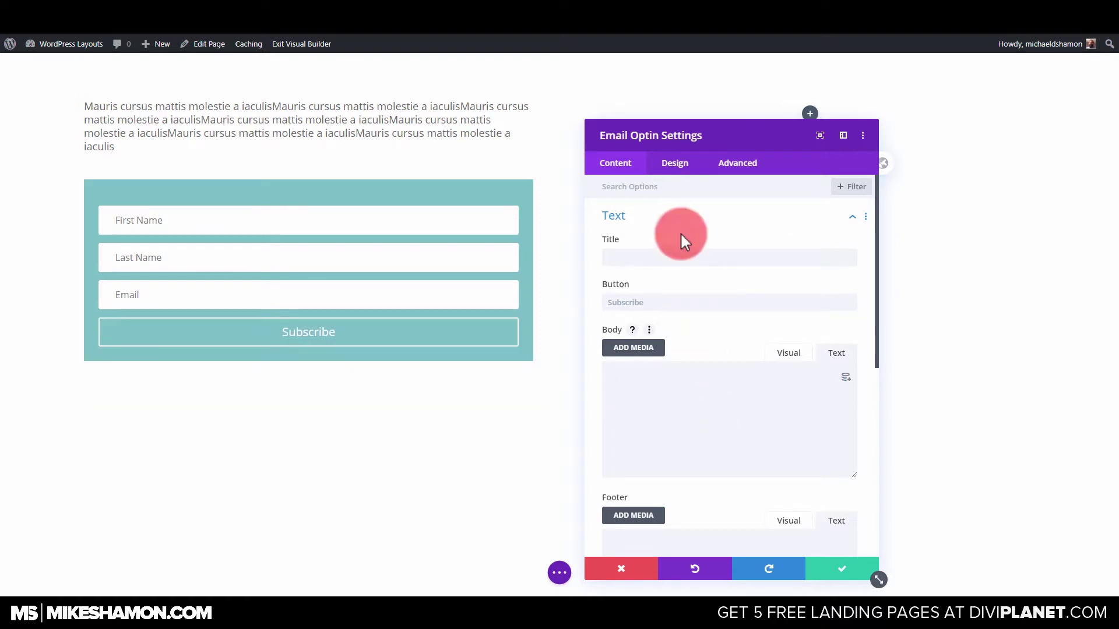
Step: Disable the last name field in the Email Optin module's field settings
left_click(673, 163)
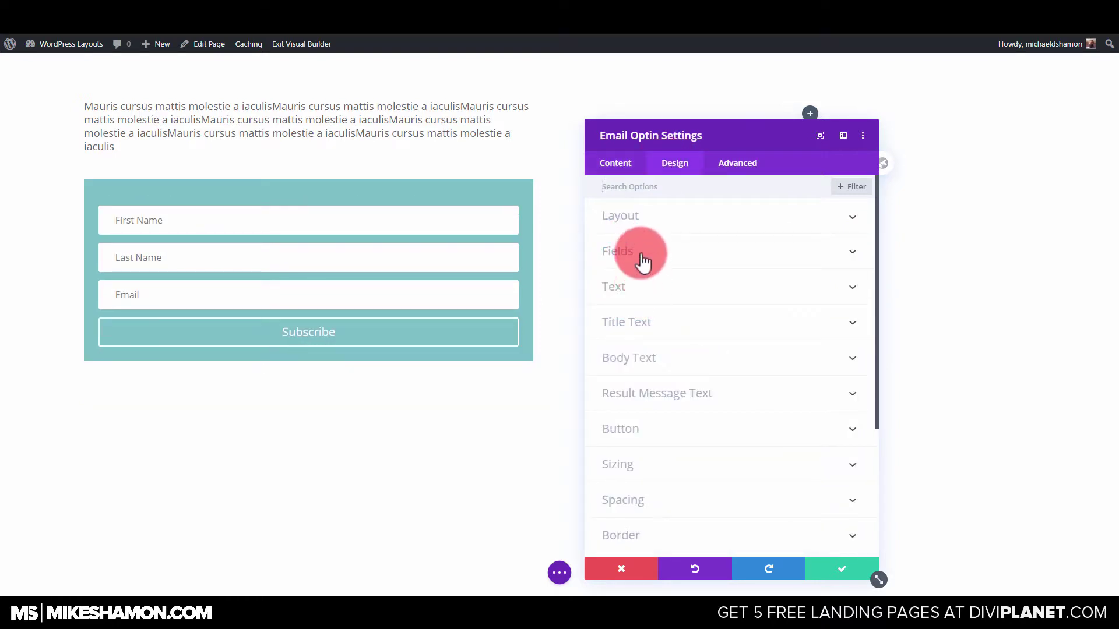
left_click(617, 168)
left_click(636, 224)
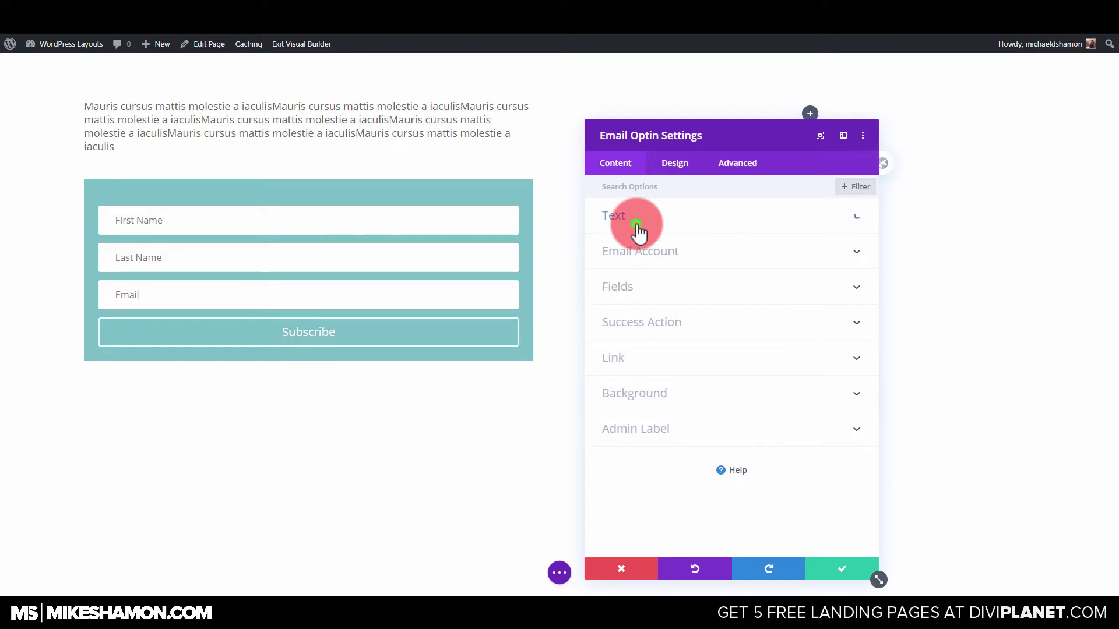
left_click(639, 289)
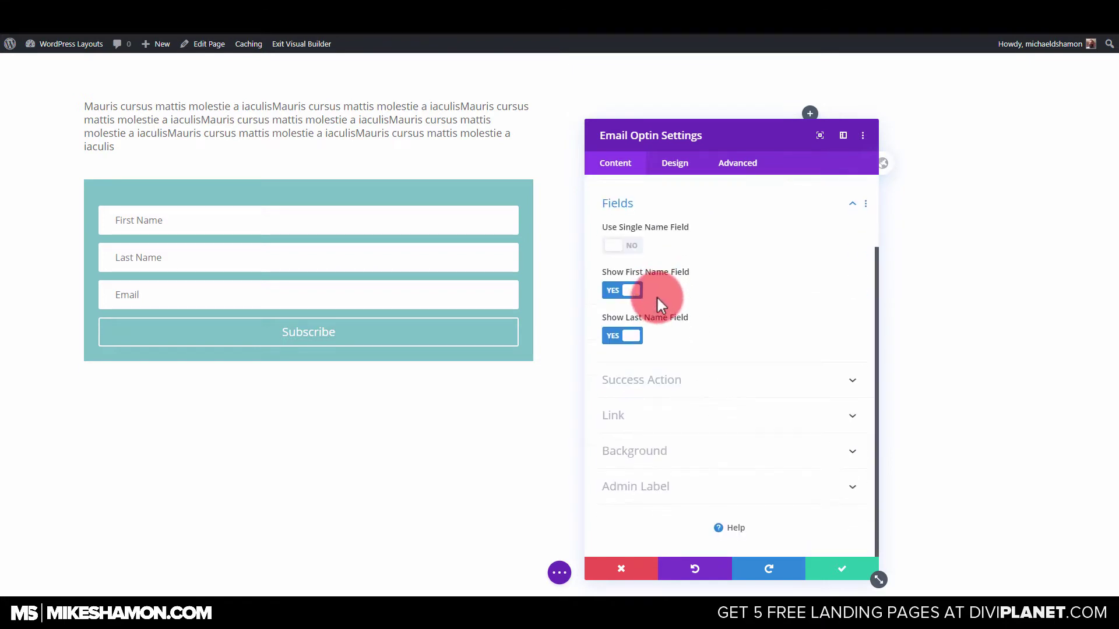
left_click(632, 337)
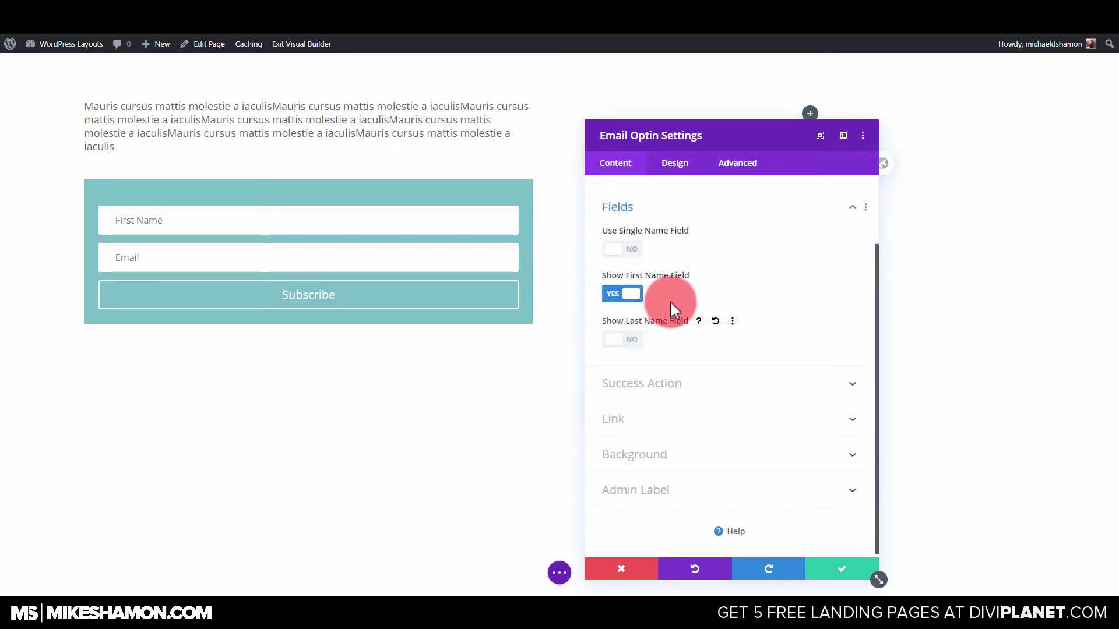
Step: Choose GetResponse as the Email Optin module's email service provider
scroll(656, 295, "up", 2)
left_click(653, 257)
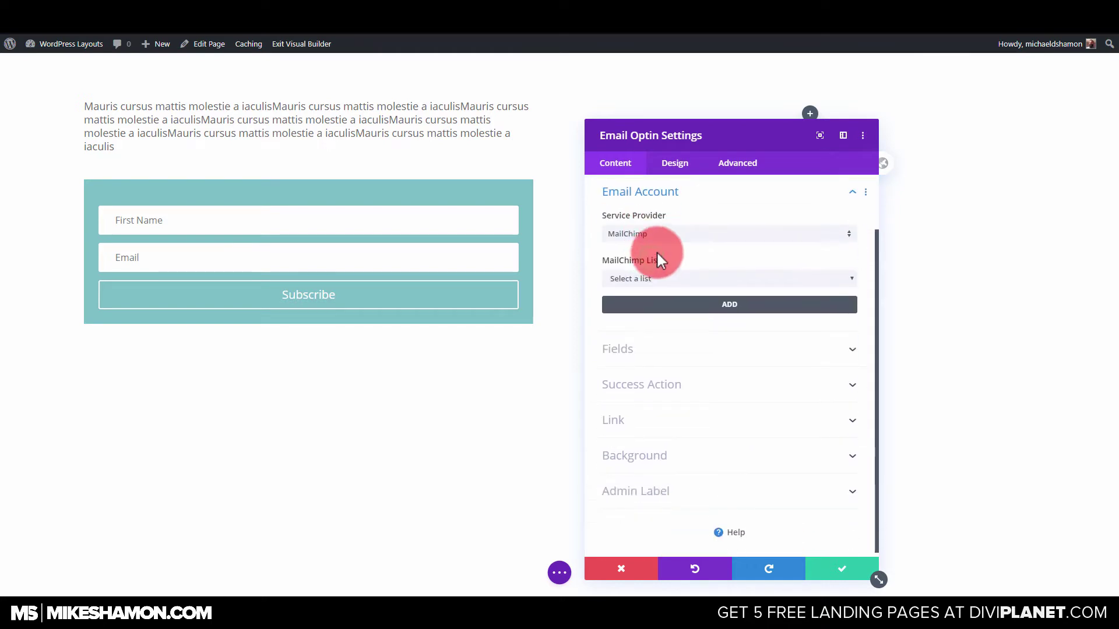
left_click(664, 240)
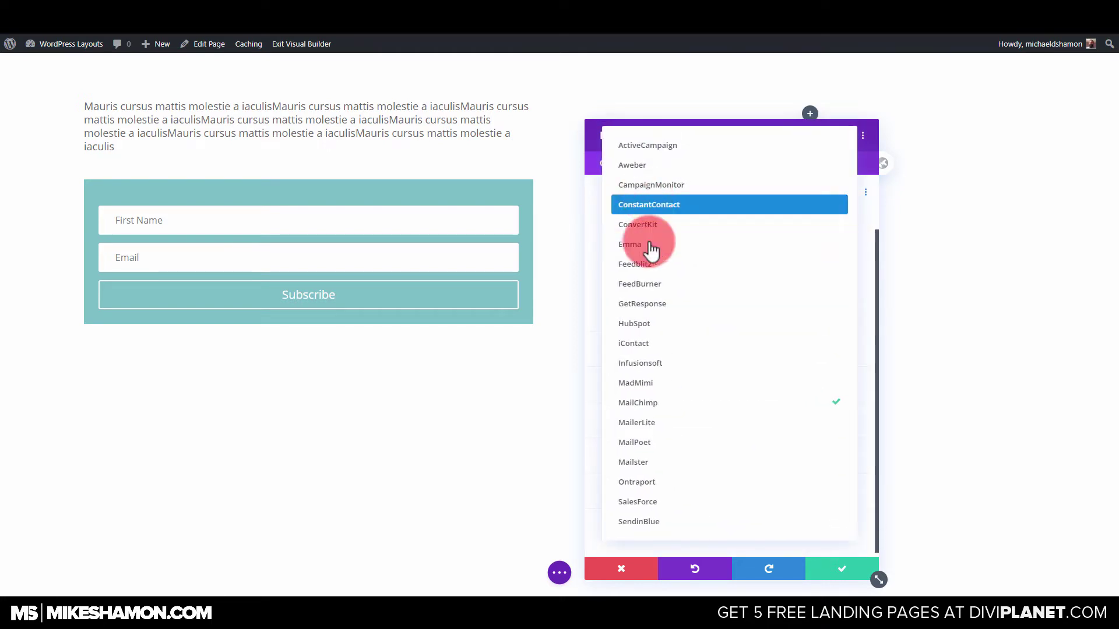
left_click(642, 304)
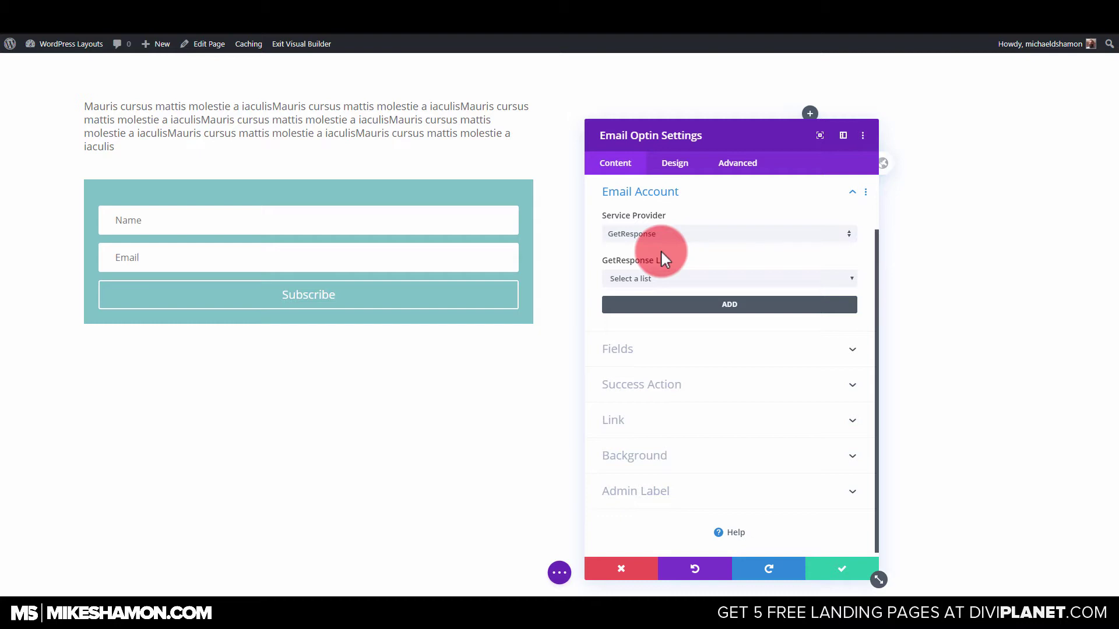
Step: Set the Email Optin's success action to redirect to a custom URL and enter a placeholder redirect URL
left_click(679, 386)
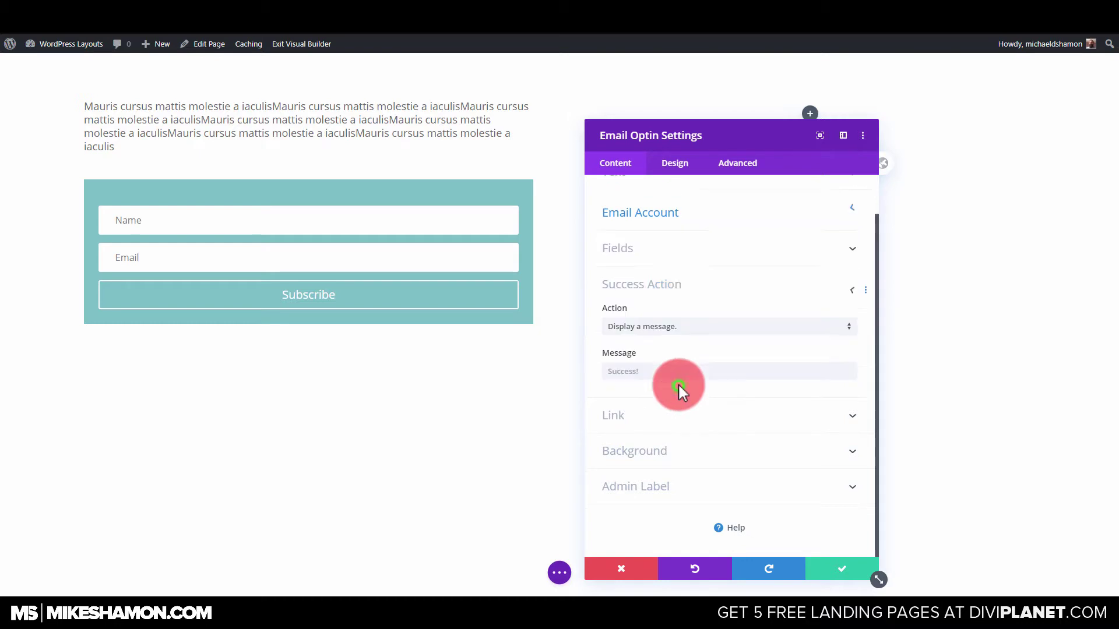
left_click(659, 329)
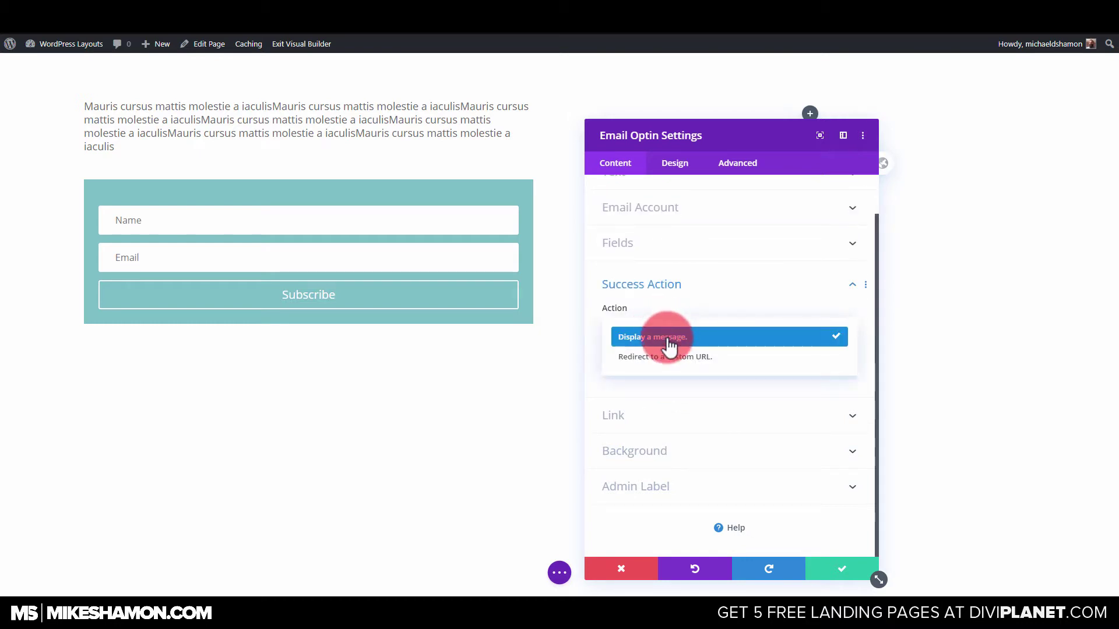
left_click(686, 363)
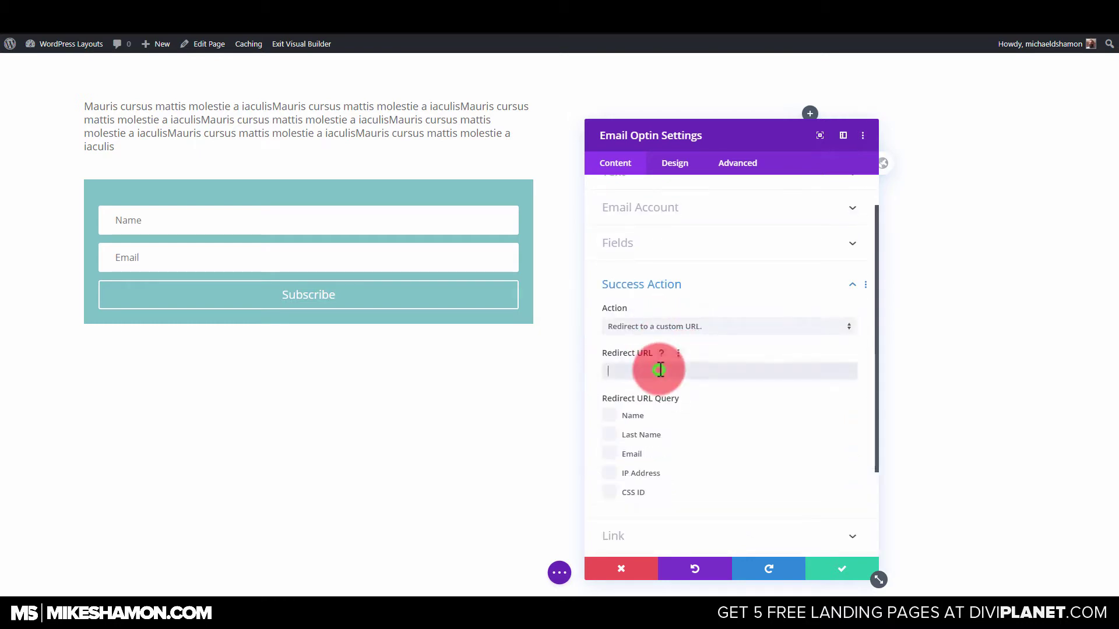
left_click(624, 373)
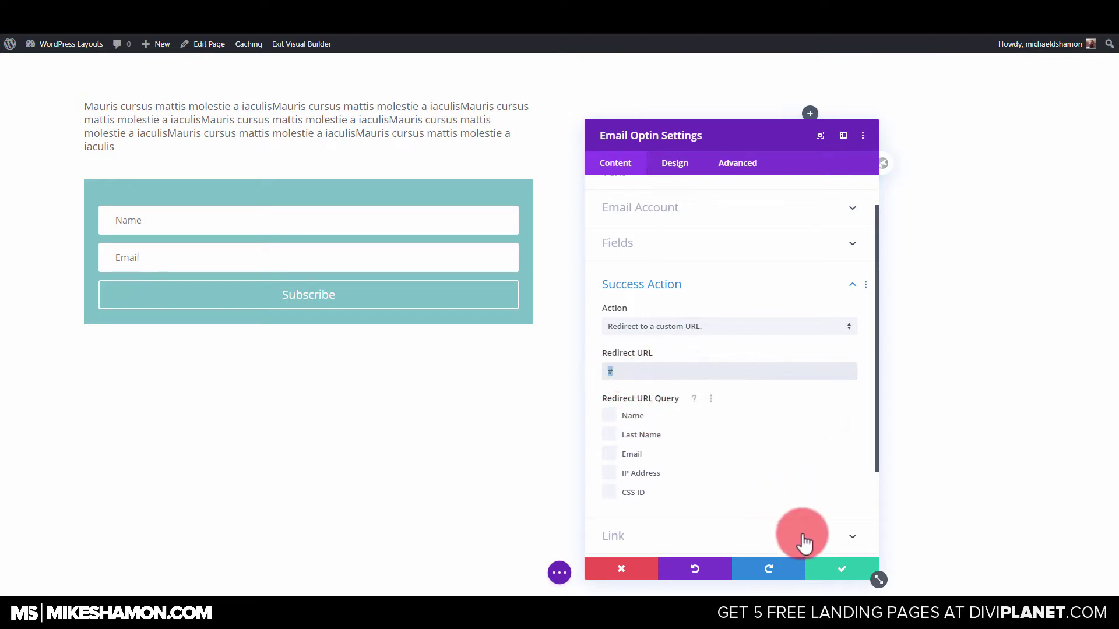
double_click(641, 373)
Step: Turn off the background color of the Email Optin module
scroll(670, 396, "down", 2)
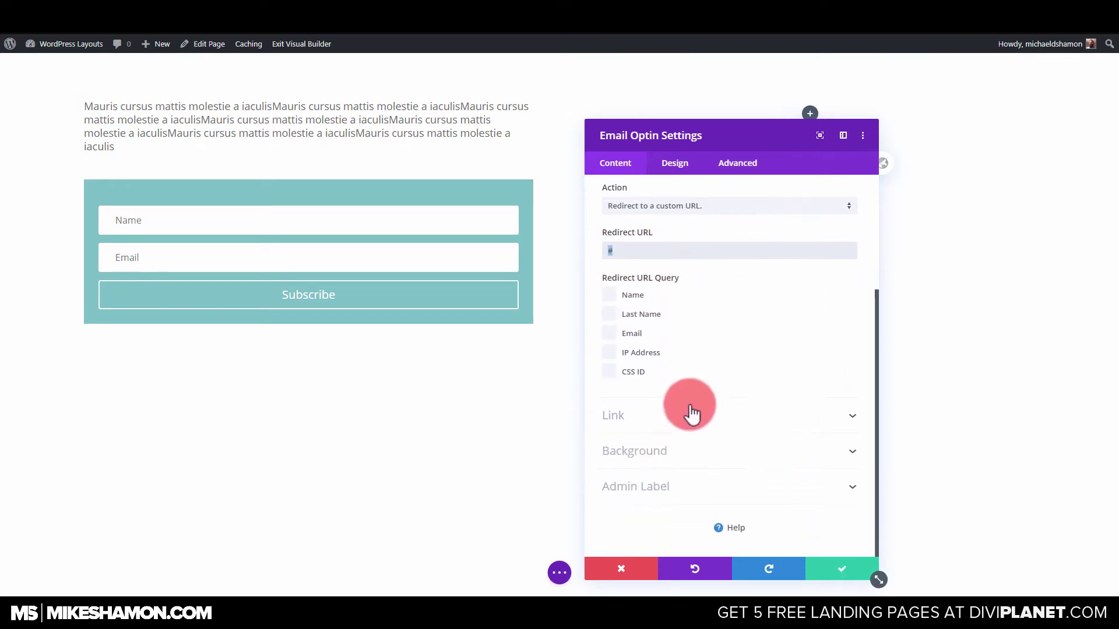
left_click(680, 452)
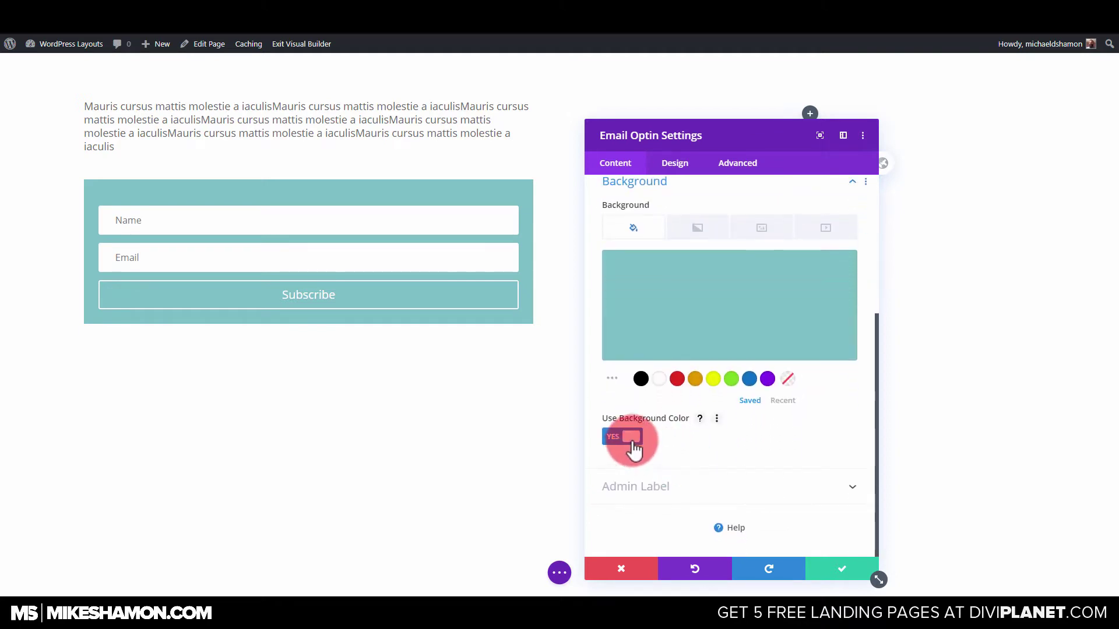
left_click(624, 447)
Step: Give the Email Optin's form fields a 1px border on all sides in the design settings
scroll(647, 446, "up", 2)
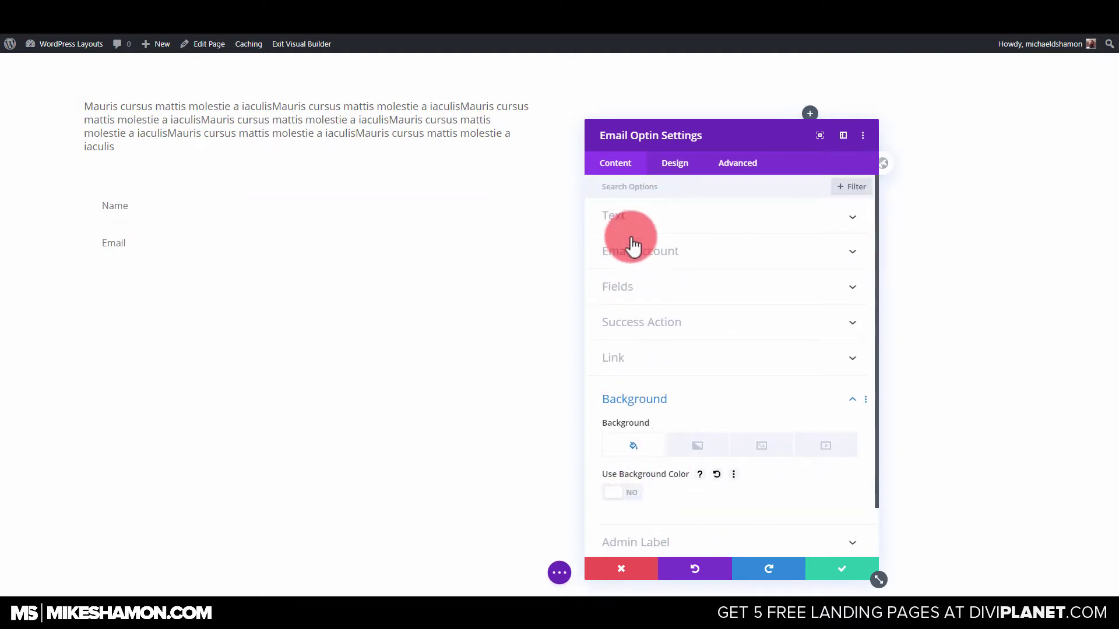
left_click(633, 294)
left_click(665, 167)
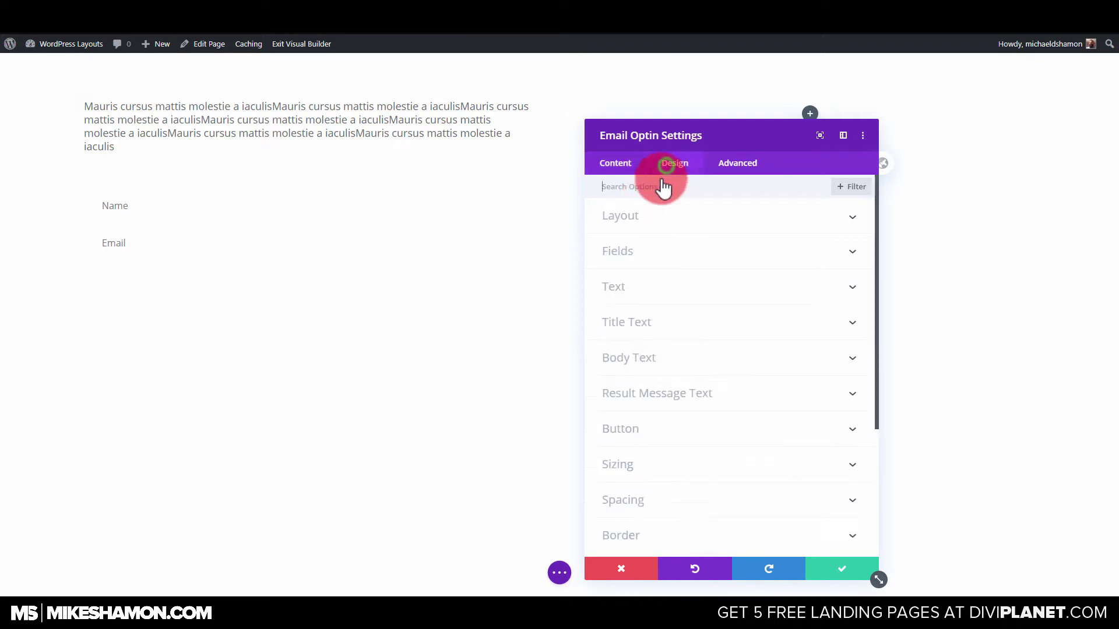
left_click(631, 256)
scroll(628, 335, "down", 5)
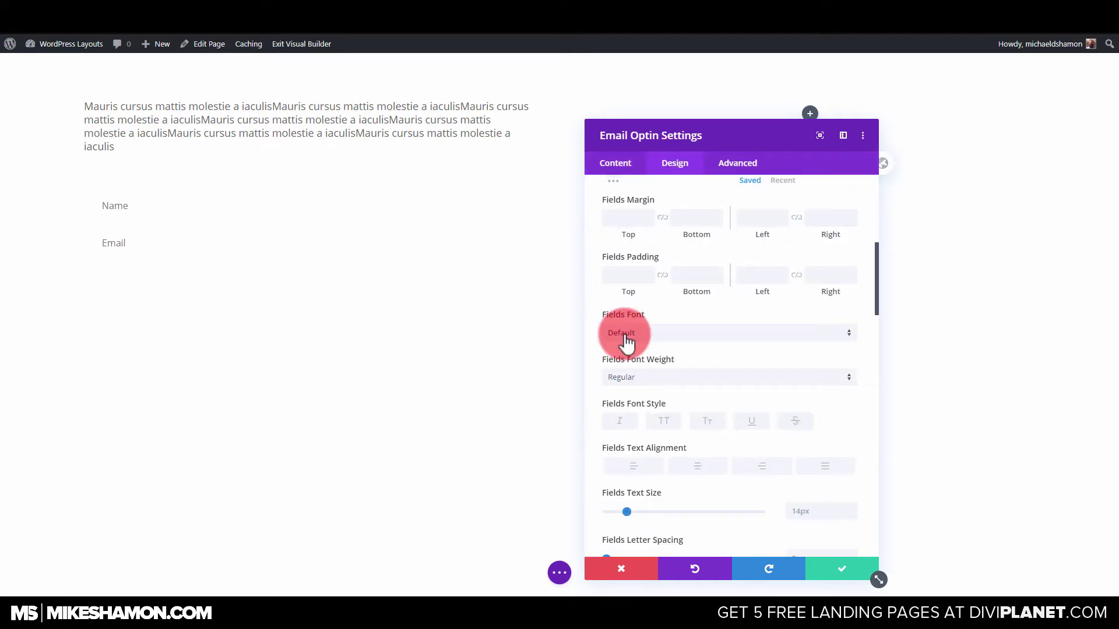
scroll(629, 352, "down", 2)
scroll(632, 382, "down", 10)
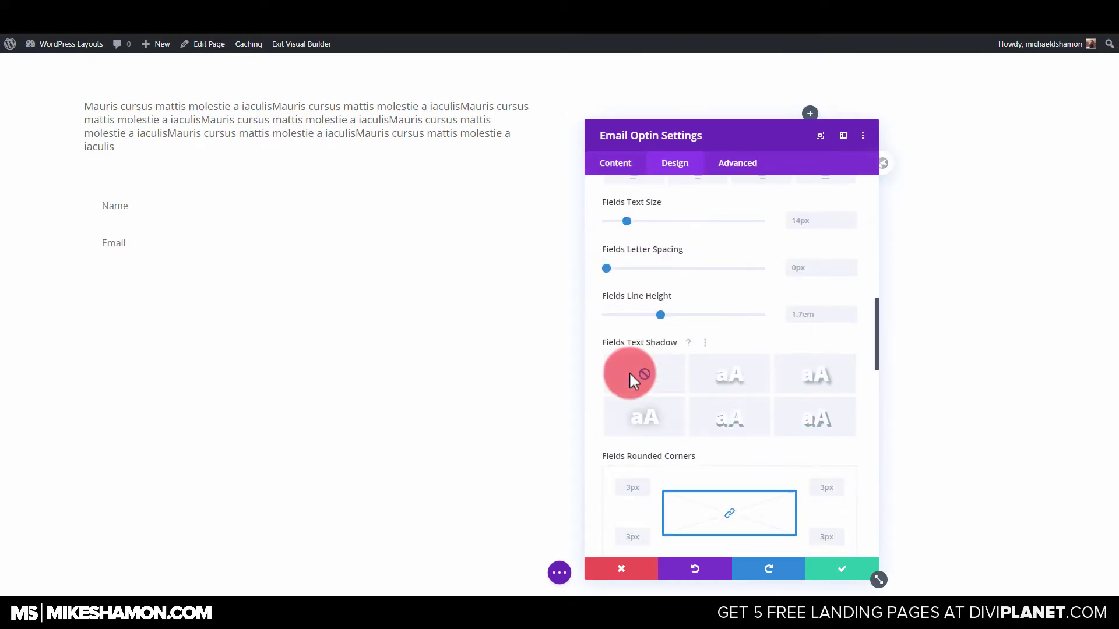
scroll(626, 402, "down", 2)
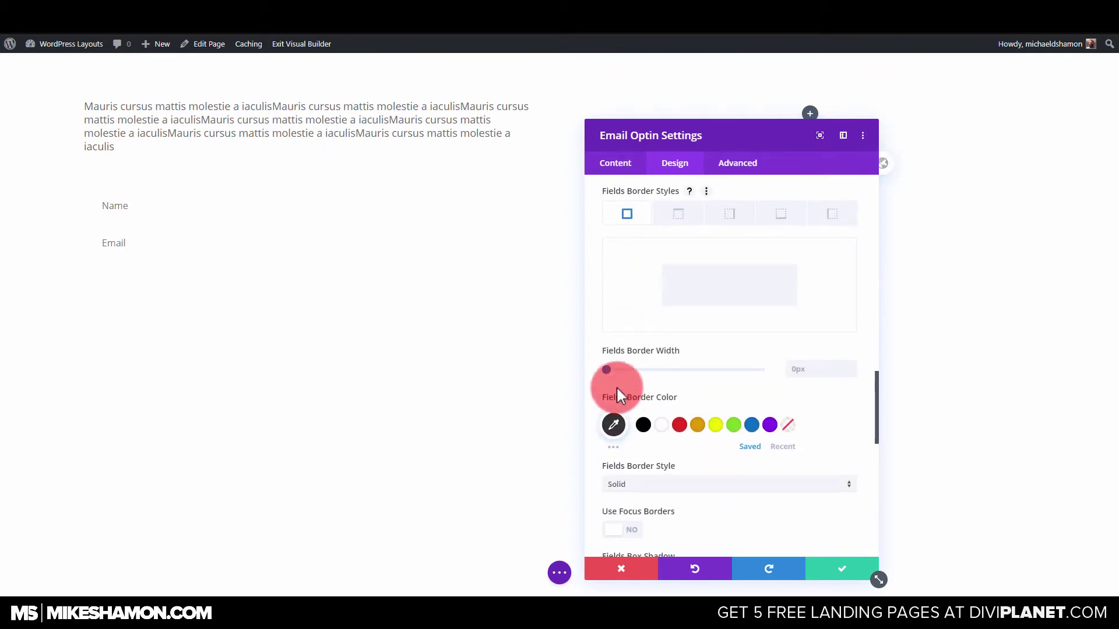
left_click(608, 370)
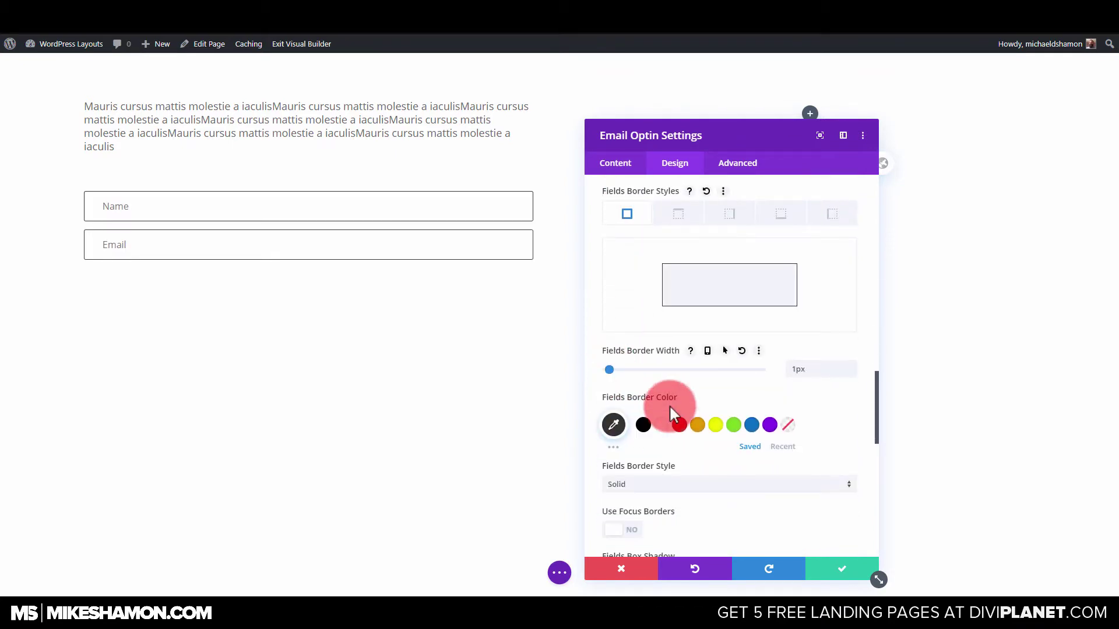
Step: Enable custom styles for the Email Optin's button and make its text color white
scroll(670, 402, "up", 12)
scroll(650, 274, "up", 3)
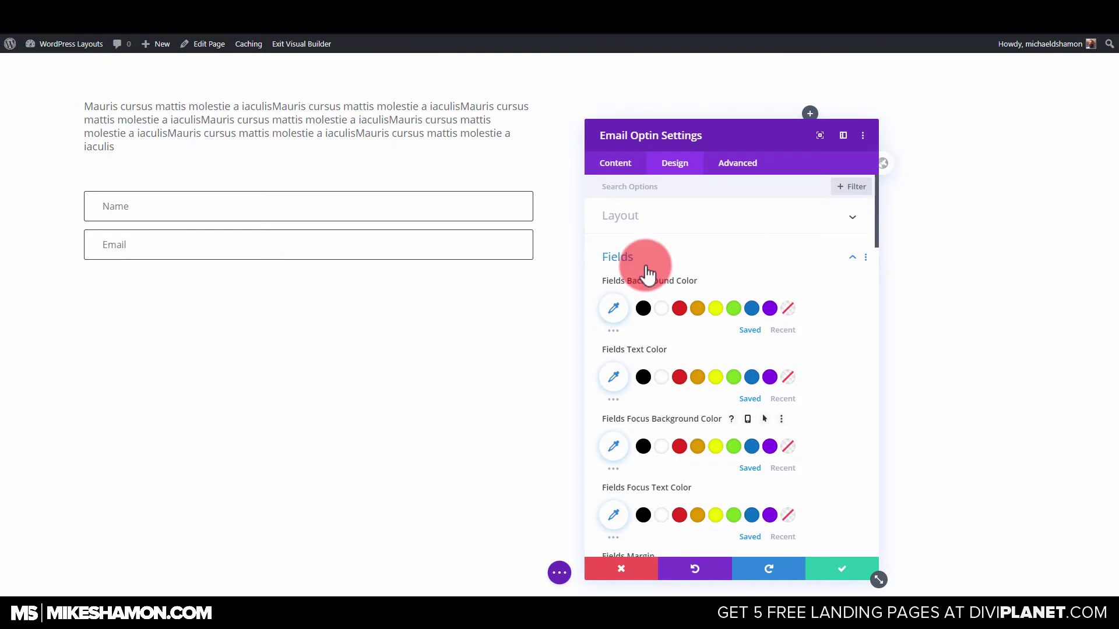
left_click(644, 260)
left_click(629, 431)
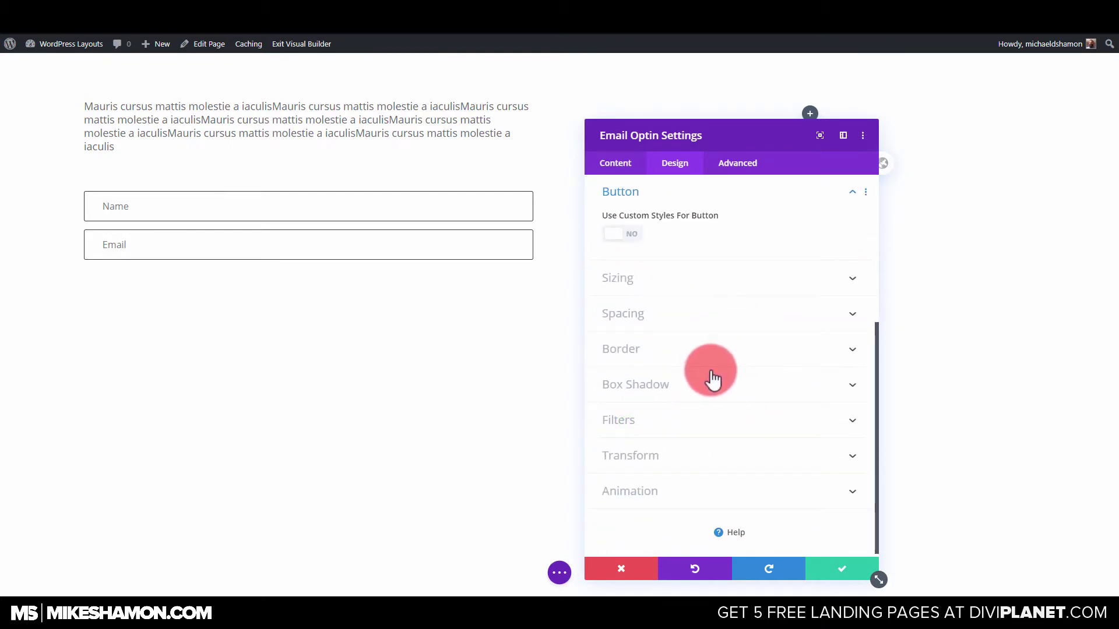
scroll(665, 332, "up", 2)
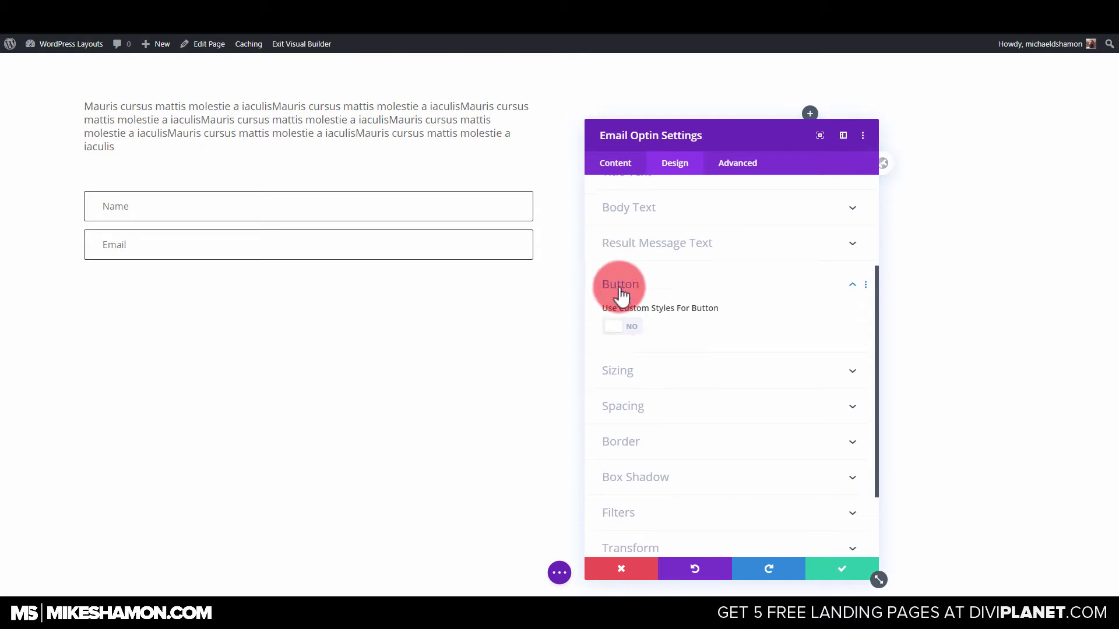
left_click(635, 329)
left_click(679, 428)
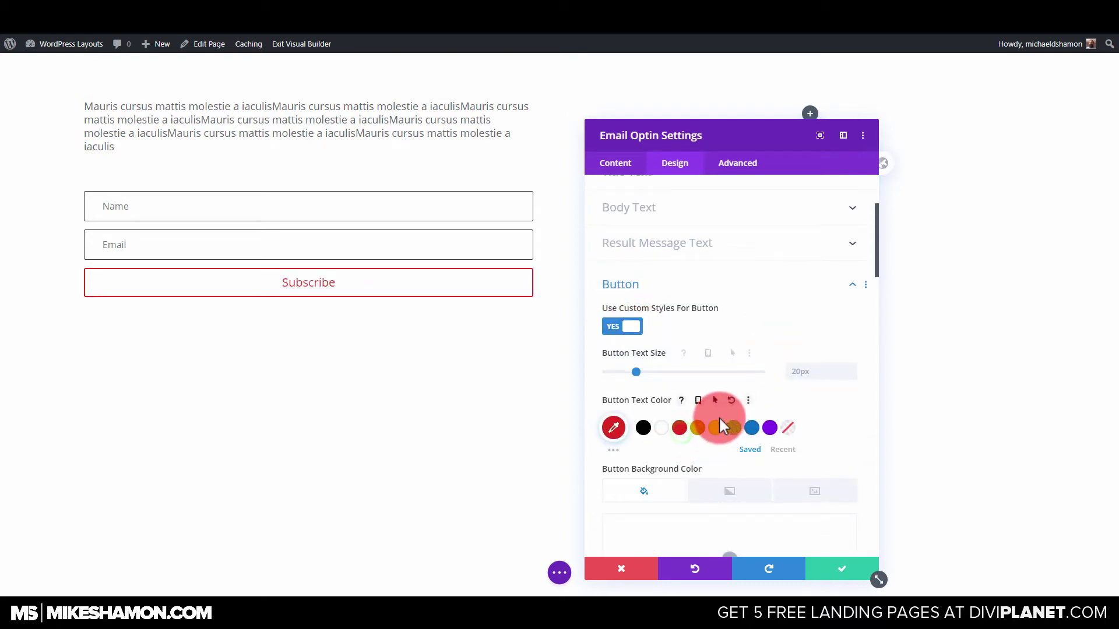
left_click(663, 427)
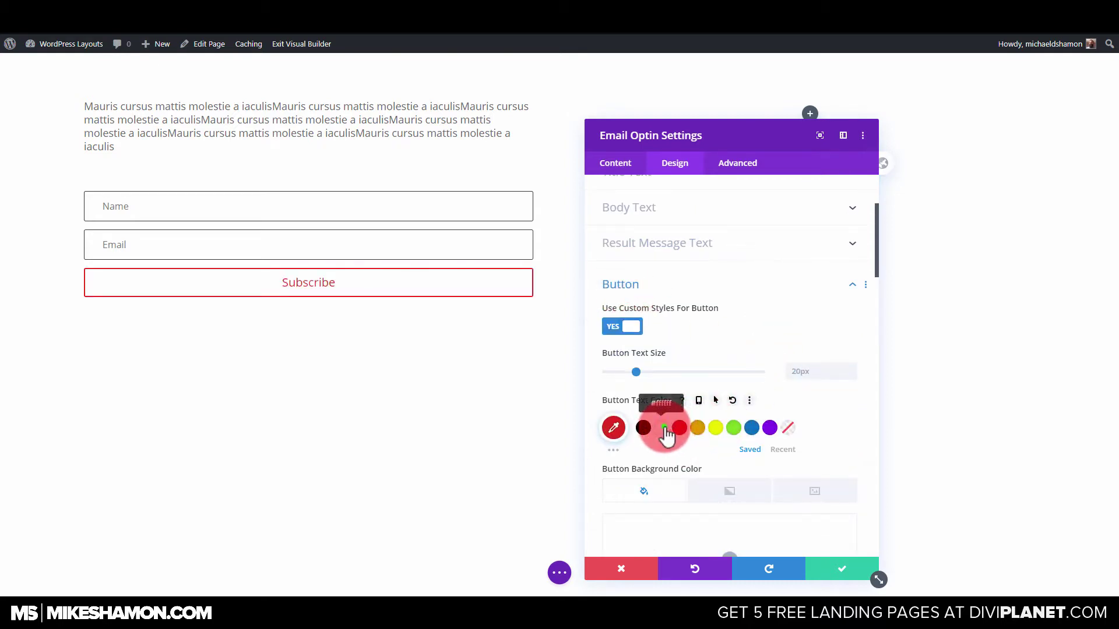
Step: Set the optin button's background color to blue (#0c71c3)
scroll(676, 412, "down", 3)
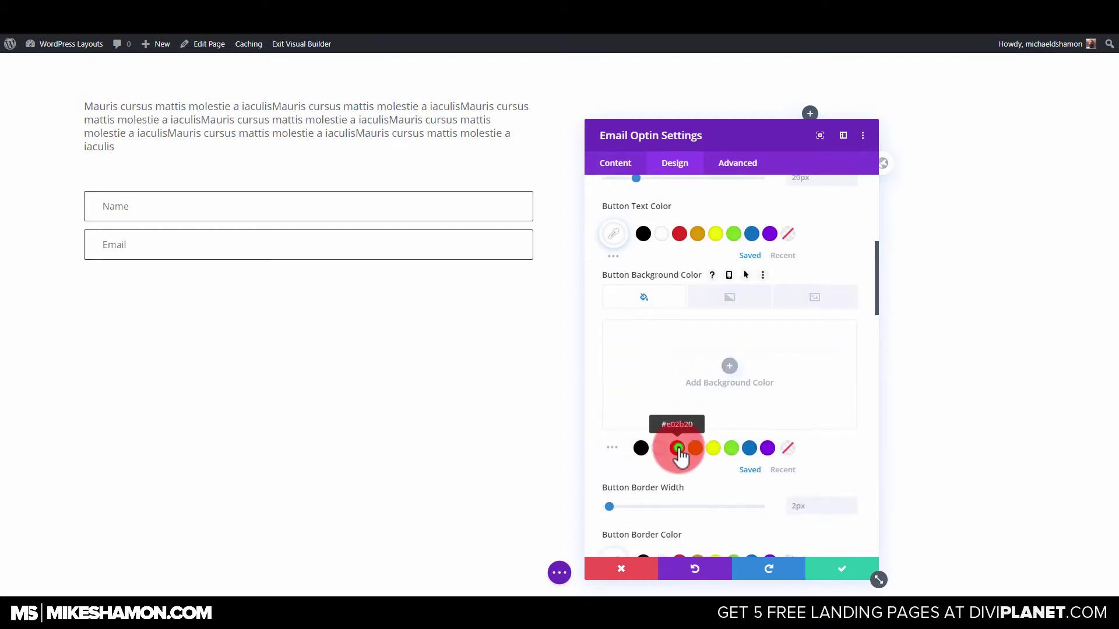
left_click(678, 448)
left_click(749, 448)
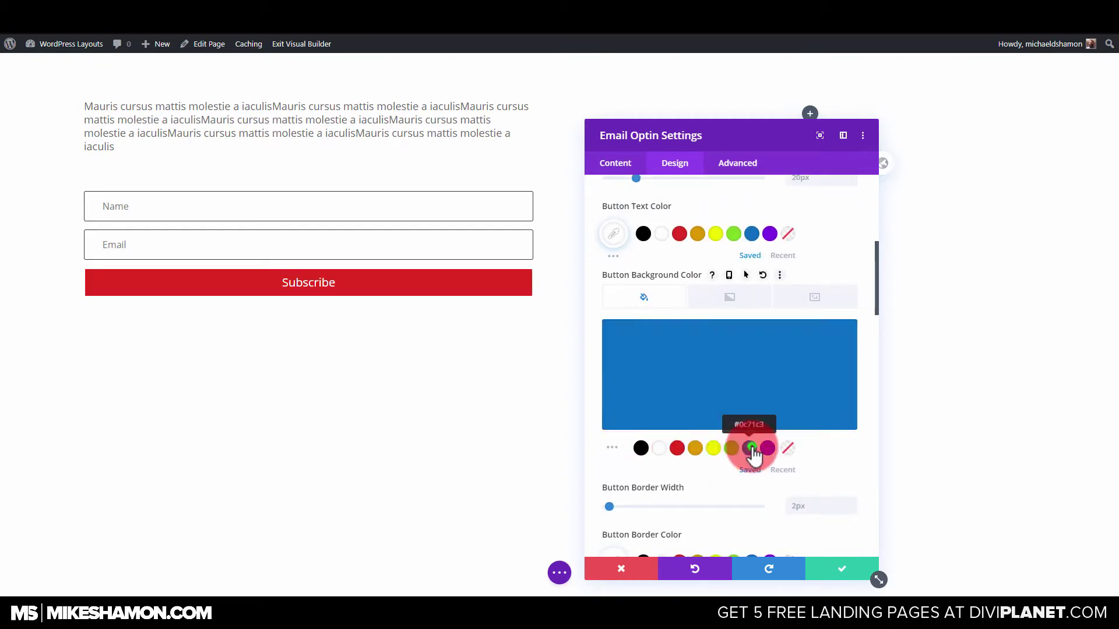
scroll(680, 375, "up", 5)
scroll(687, 392, "down", 5)
Step: Style the optin button's text in Open Sans with Ultra Bold weight and all uppercase letters
scroll(693, 406, "down", 6)
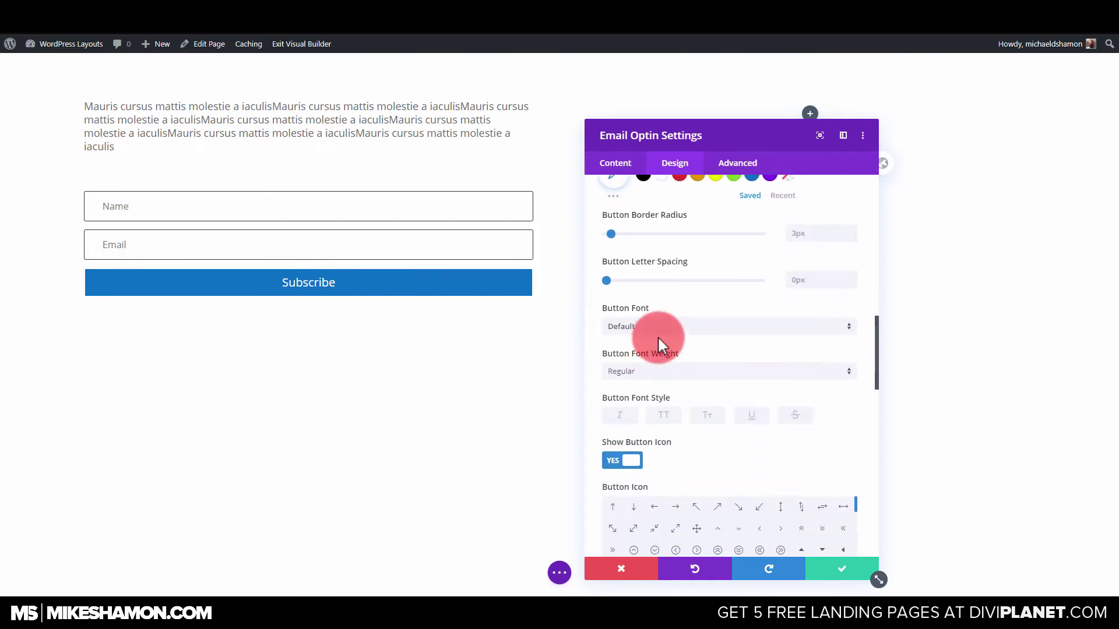
left_click(663, 335)
left_click(644, 153)
left_click(659, 377)
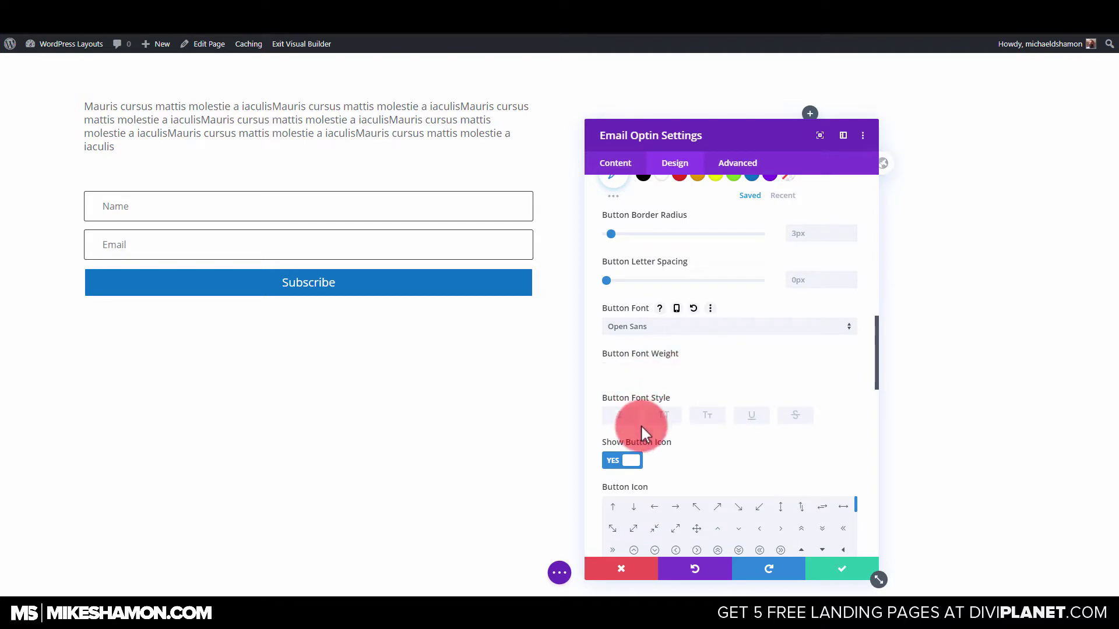
left_click(664, 454)
left_click(664, 417)
Step: Change the optin button's text to "Get The Report Now" and save the module settings
scroll(674, 360, "up", 5)
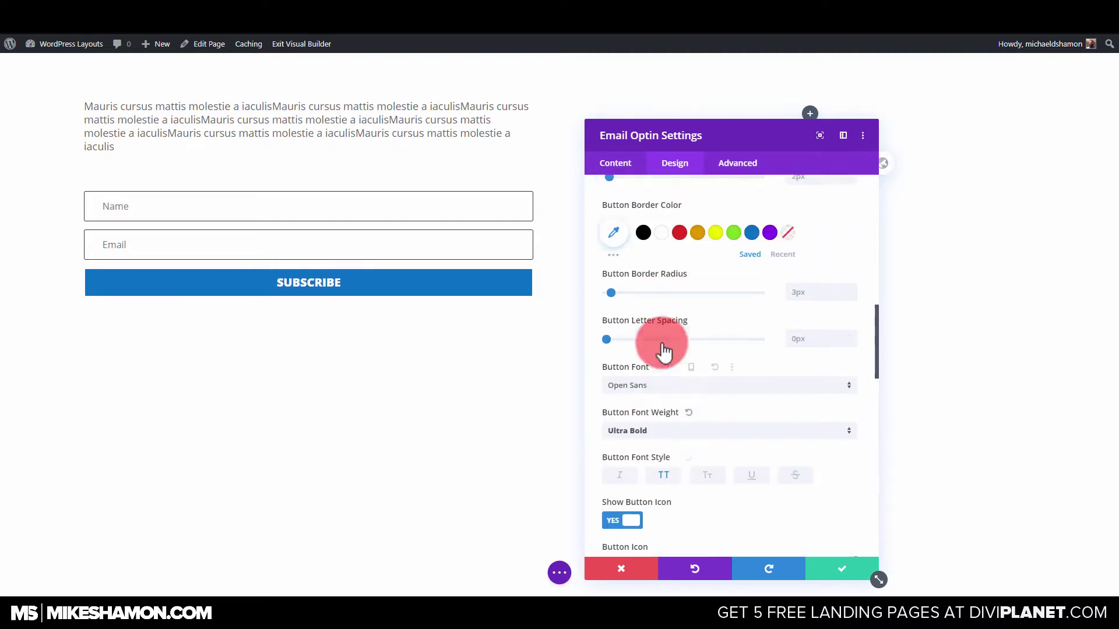
left_click(615, 163)
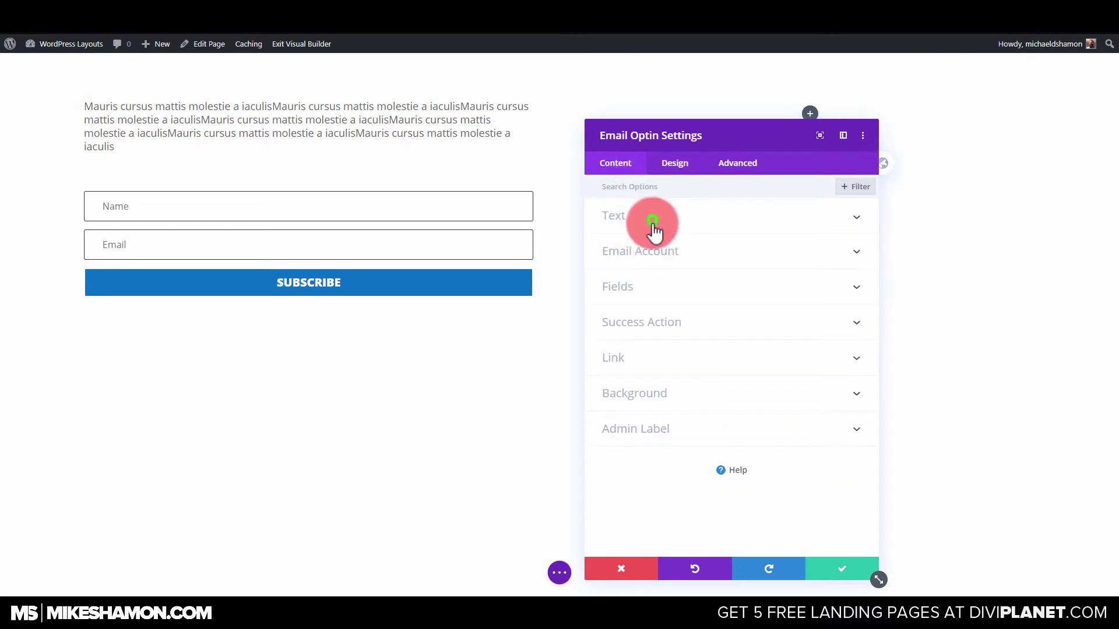
left_click(653, 219)
left_click(651, 302)
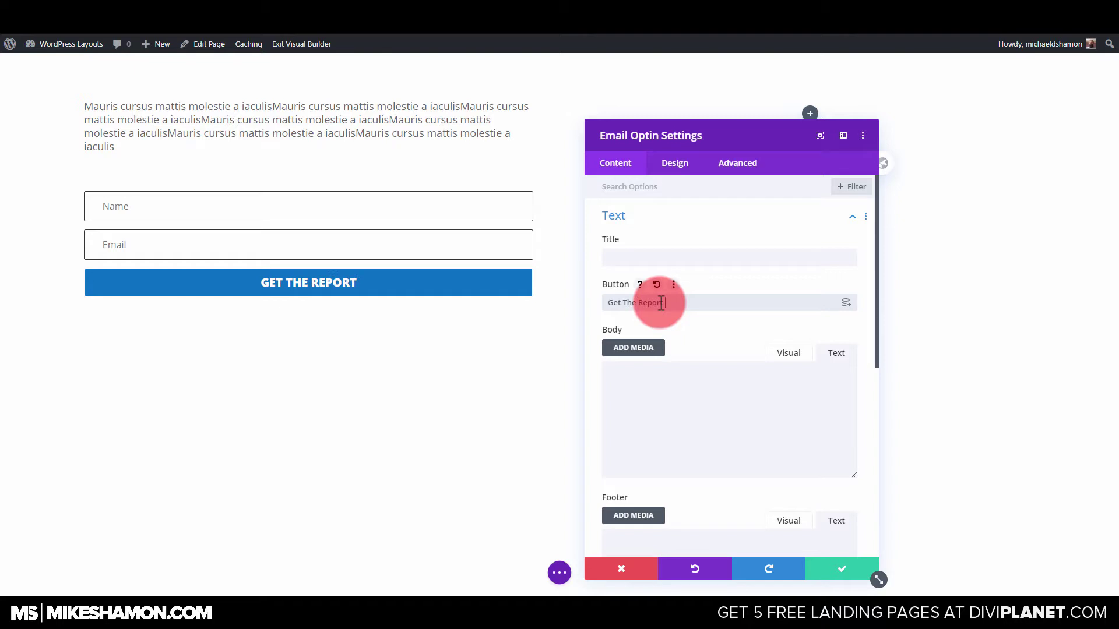
left_click(861, 567)
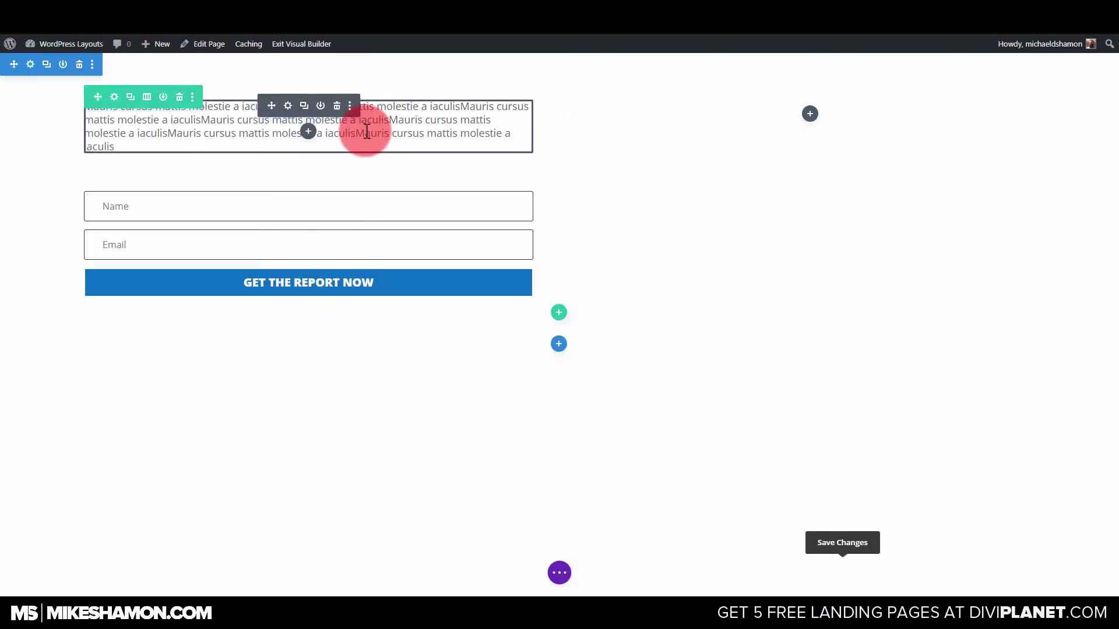
Step: Move the text and Email Optin modules from the first column into the second column
mouse_move(307, 211)
left_click_drag(272, 208, 781, 99)
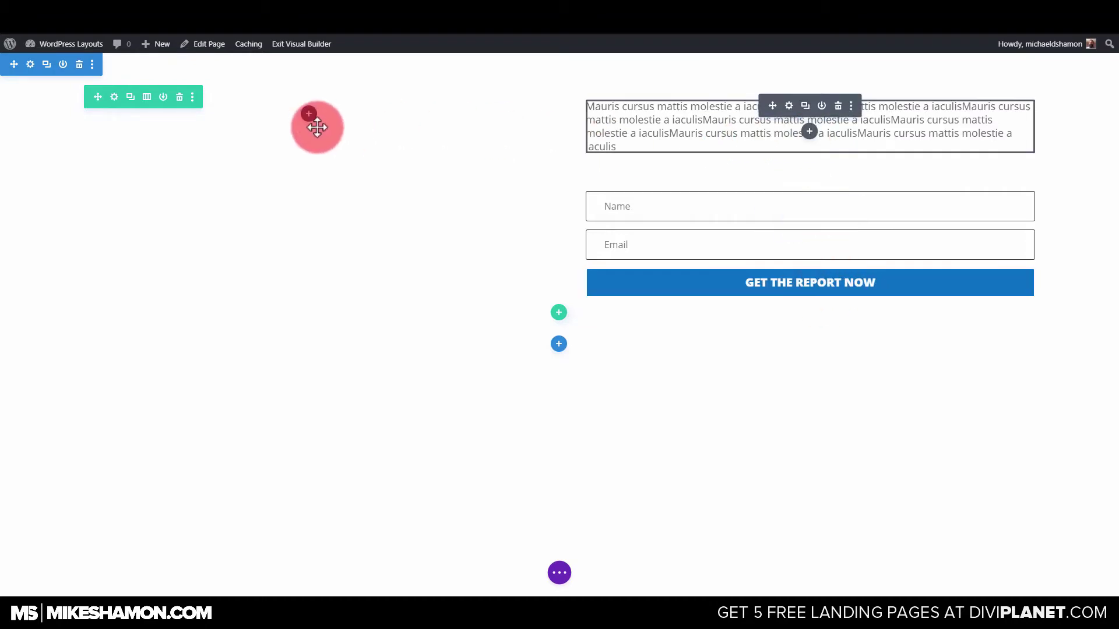
Step: Insert a Blurb module in the empty first column
left_click(309, 114)
left_click(326, 204)
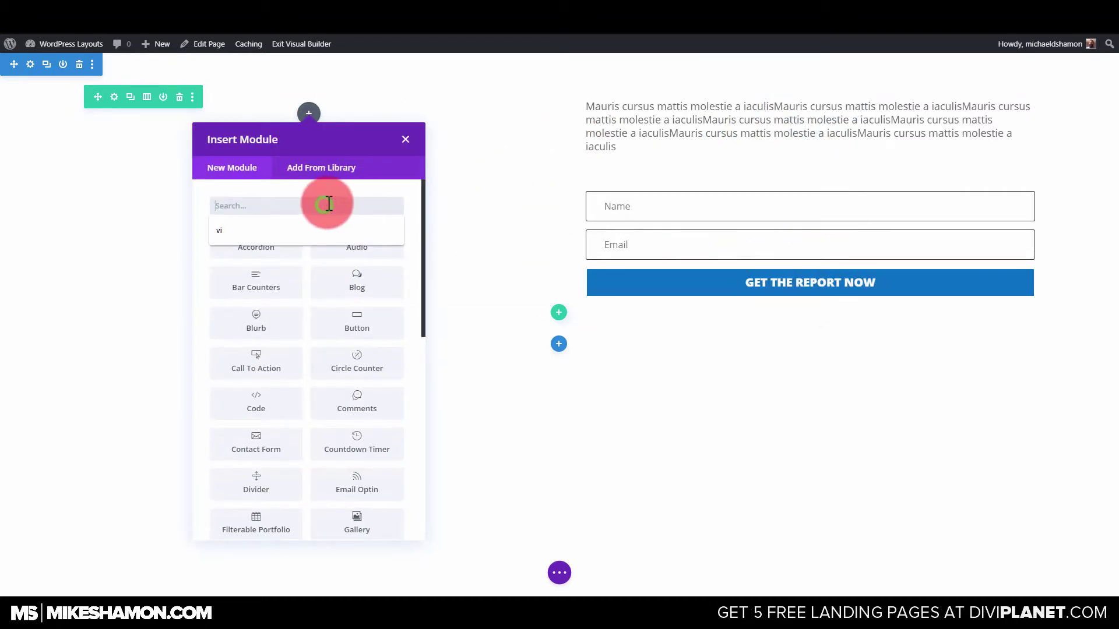
type("bl")
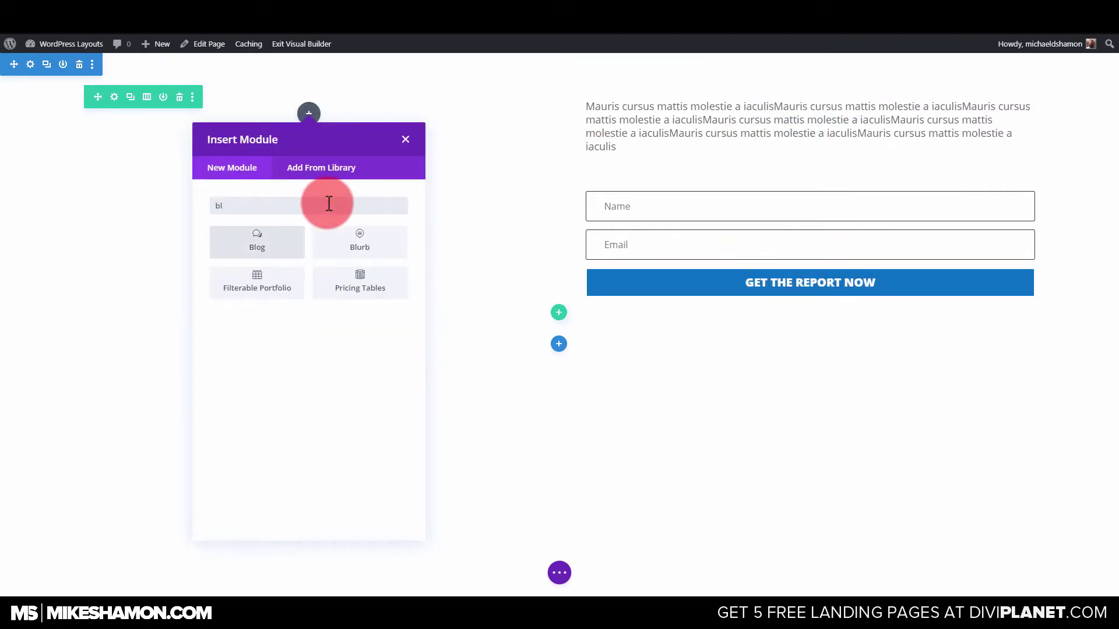
left_click(361, 236)
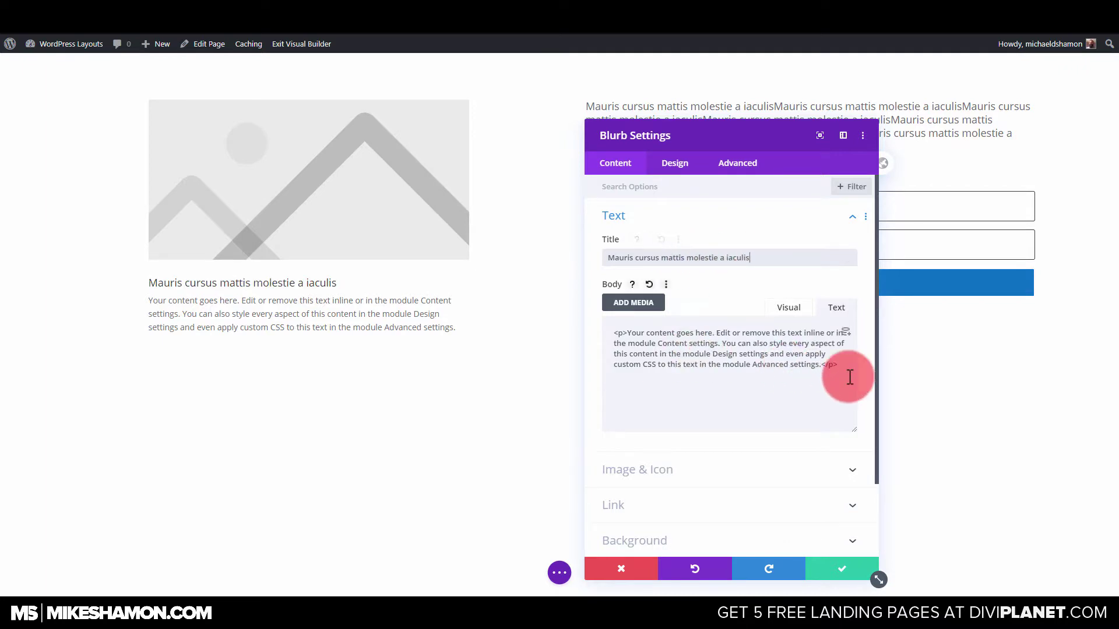
Step: Set the blurb's title to "Mauris cursus mattis molestie a iaculis" and clear its body text
key("ctrl+a")
key("BackSpace")
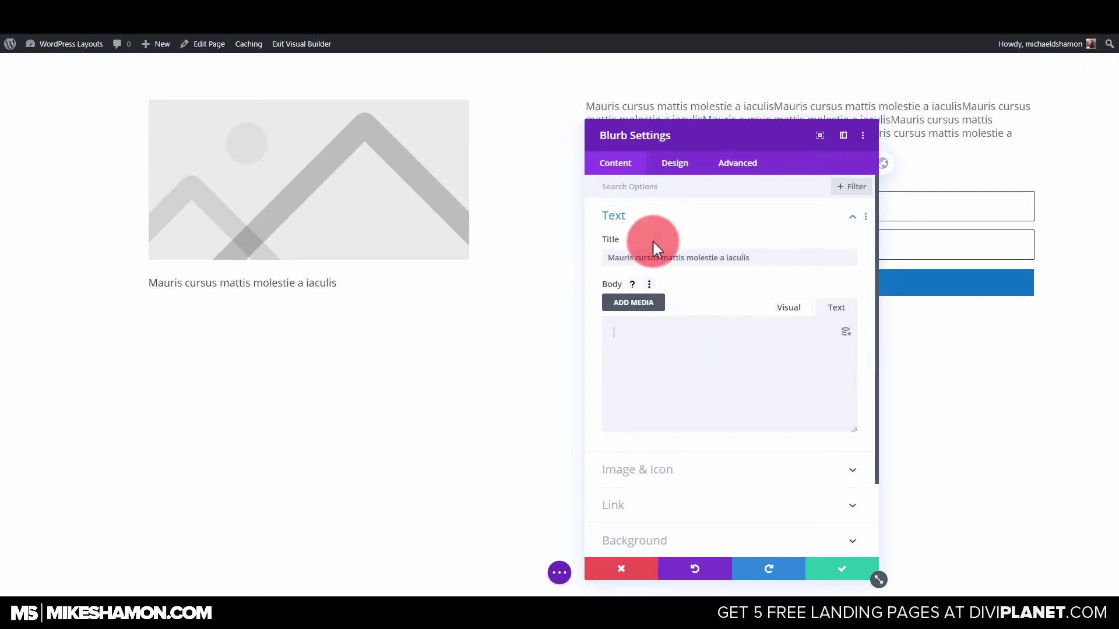
left_click(662, 166)
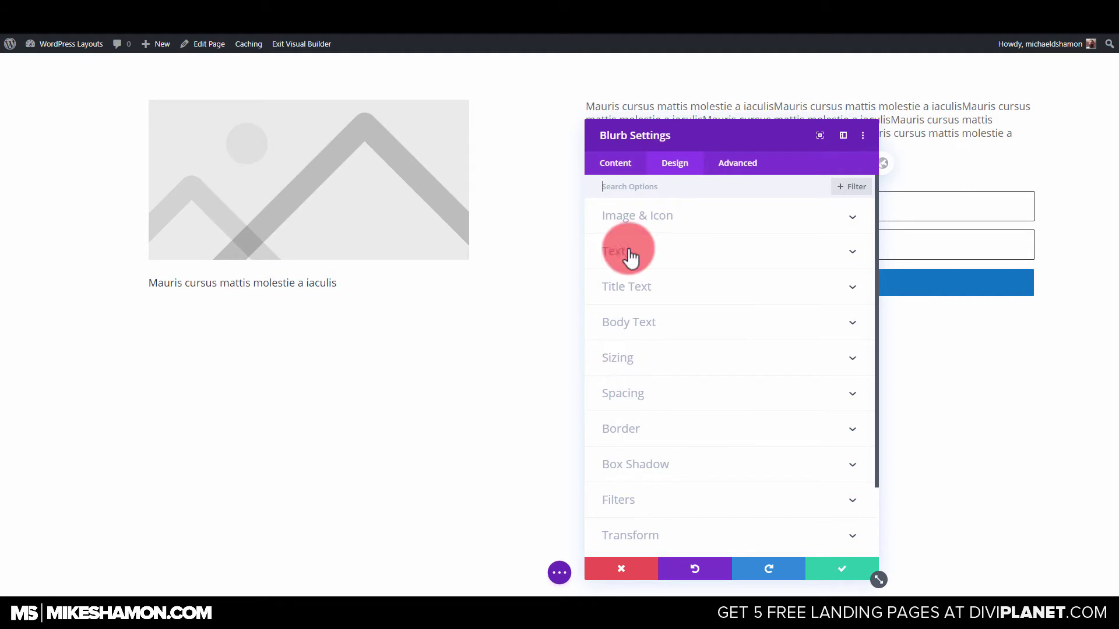
left_click(630, 216)
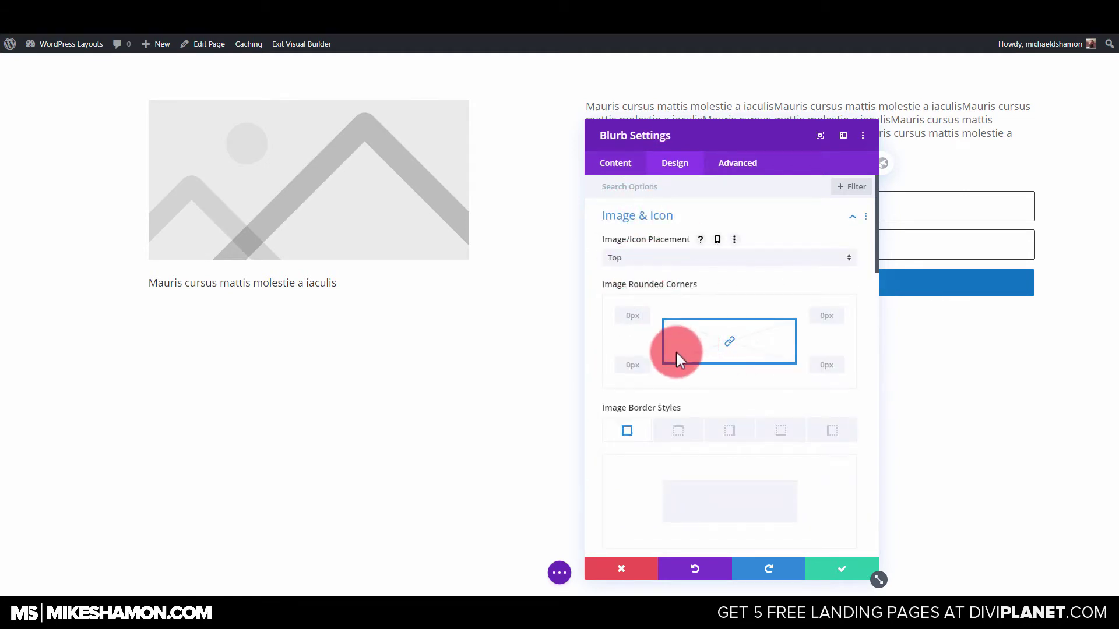
scroll(676, 353, "down", 10)
scroll(652, 369, "down", 5)
scroll(641, 309, "up", 12)
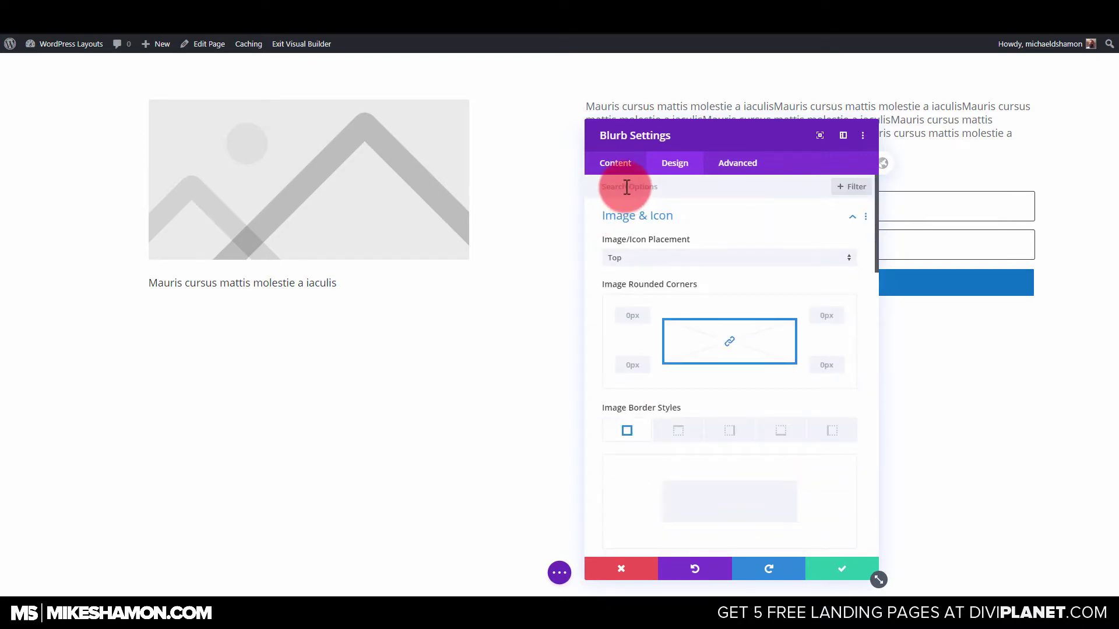
Step: Switch the blurb from an image to an icon and choose the check mark in a square box
left_click(612, 166)
left_click(634, 218)
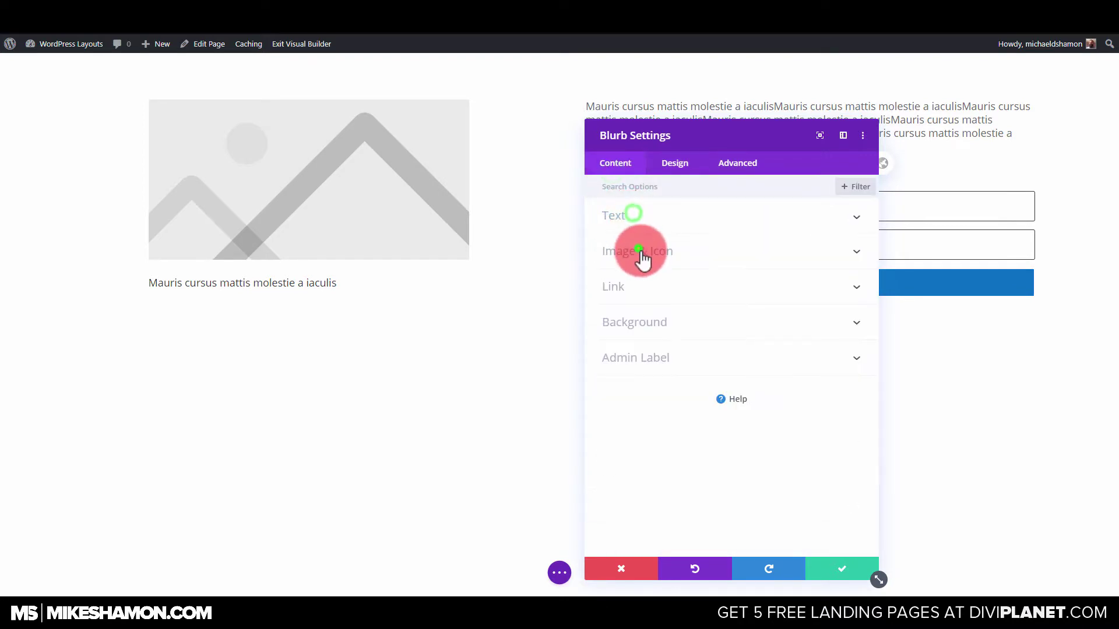
left_click(644, 251)
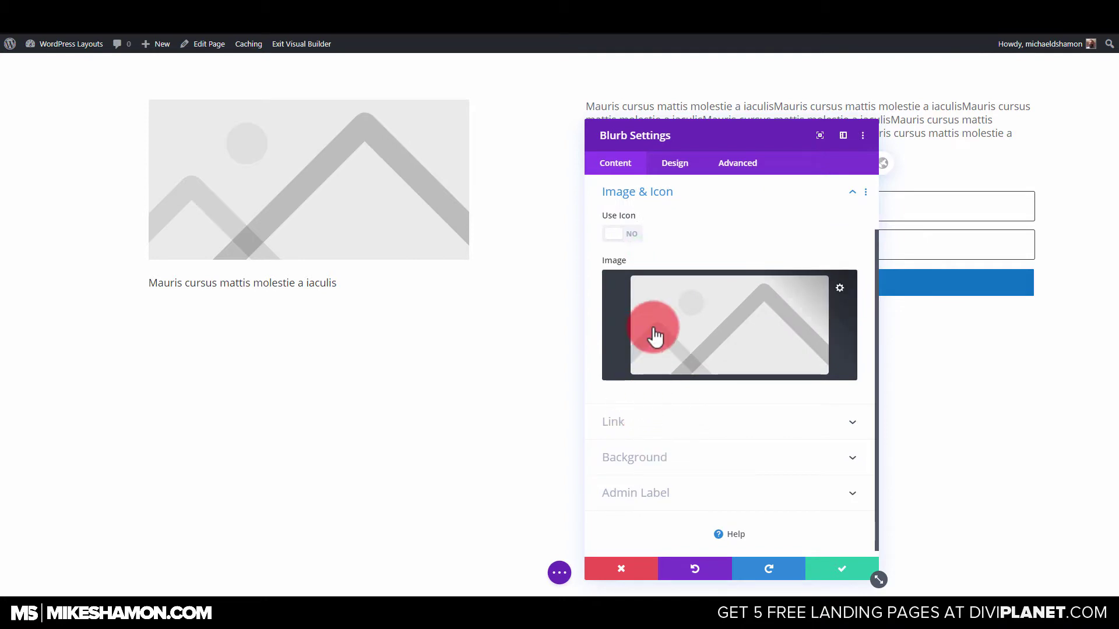
left_click(621, 235)
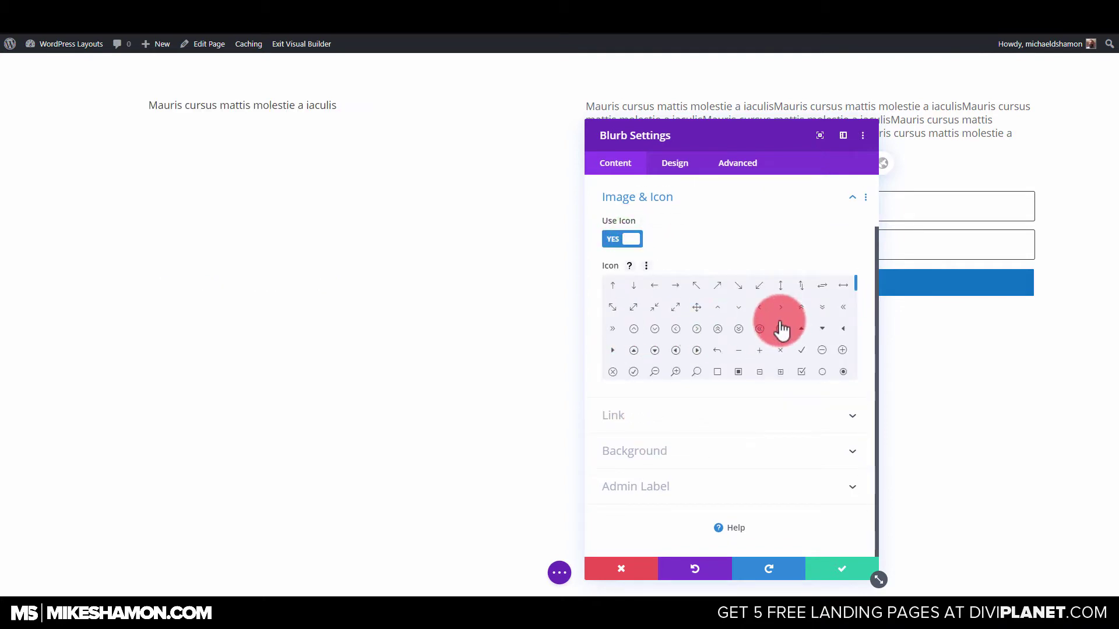
left_click(801, 350)
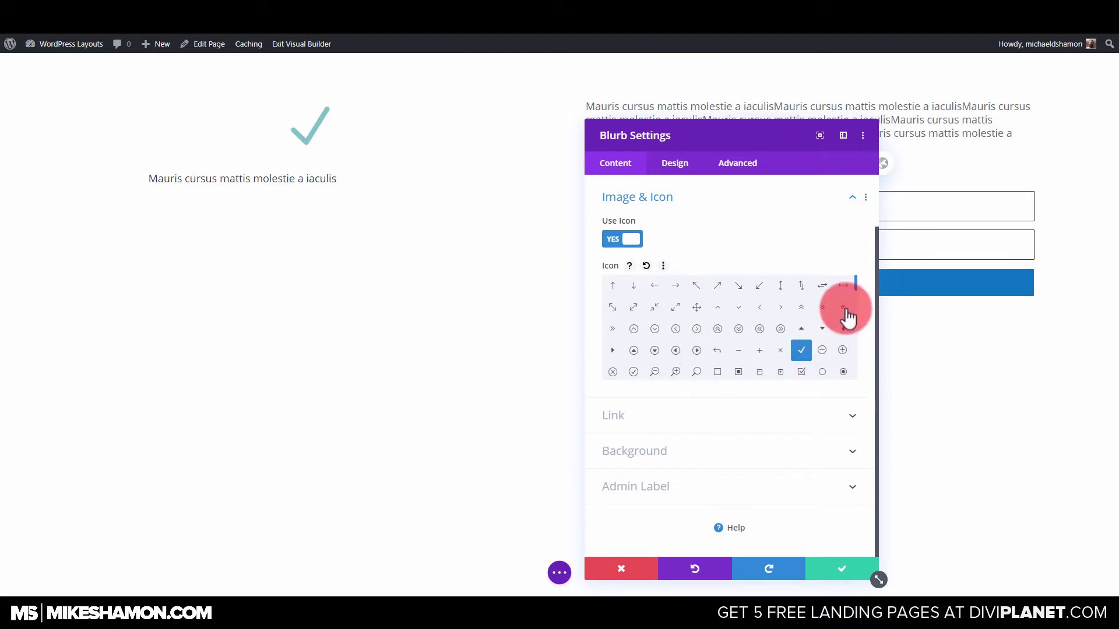
mouse_move(856, 283)
left_mouse_down()
mouse_move(854, 307)
mouse_move(852, 278)
mouse_move(846, 297)
left_mouse_up()
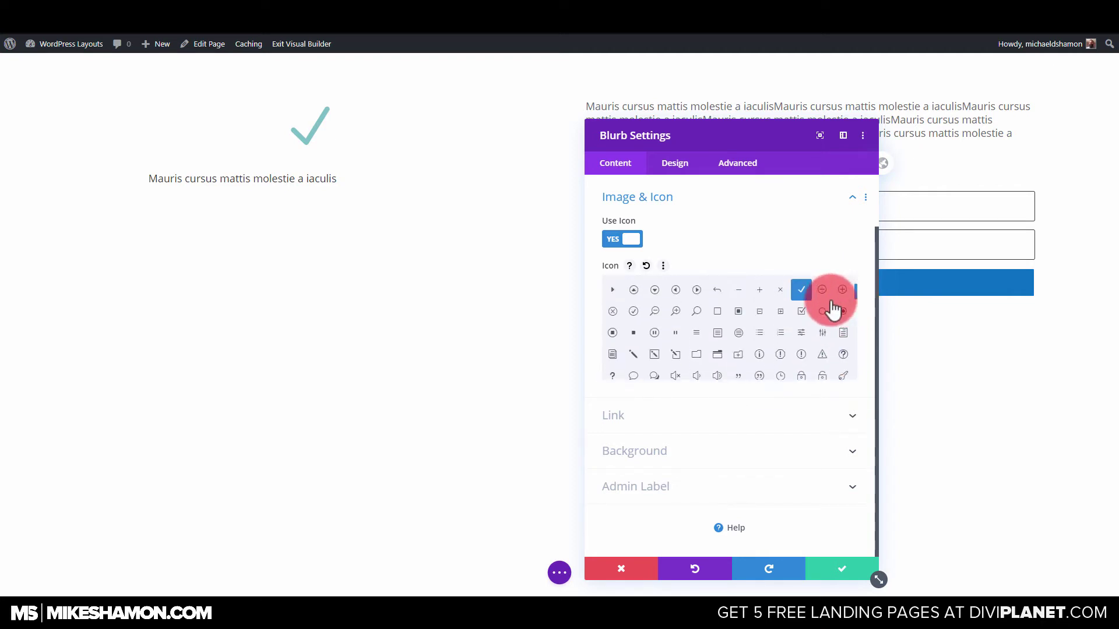
left_click(807, 313)
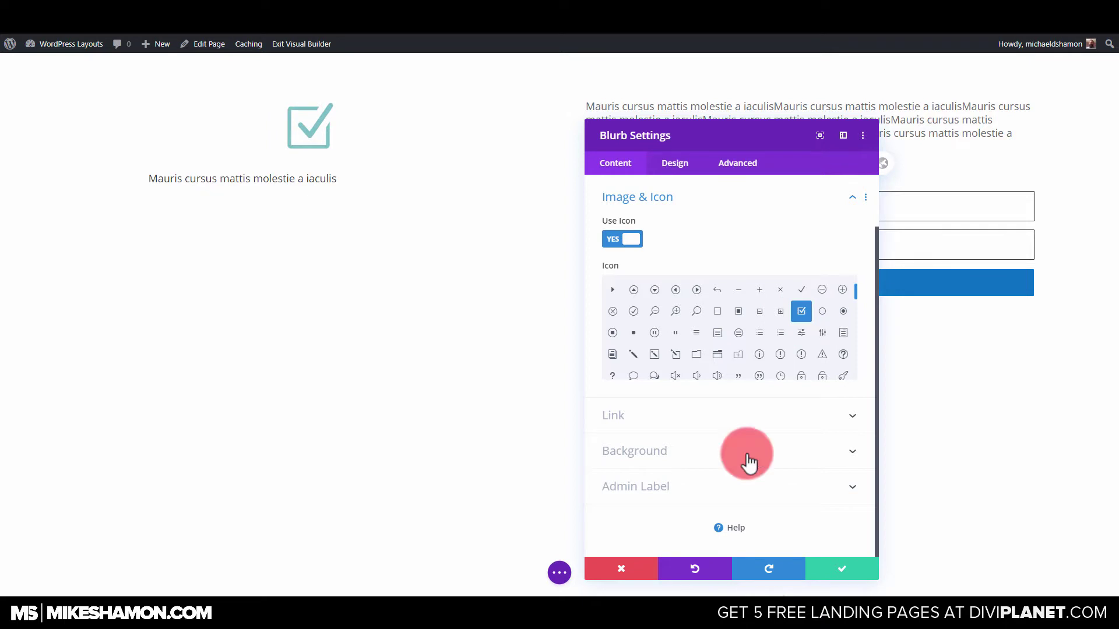
Step: Set the blurb's icon placement to Left in its design settings
left_click(661, 177)
left_click(667, 221)
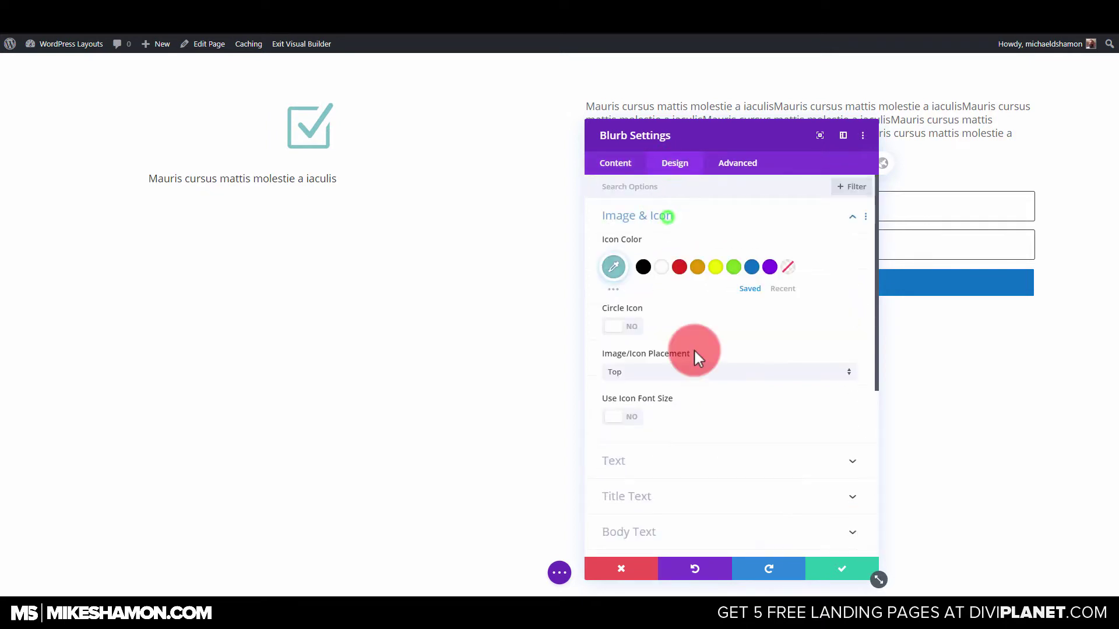
scroll(696, 373, "down", 5)
scroll(690, 371, "up", 5)
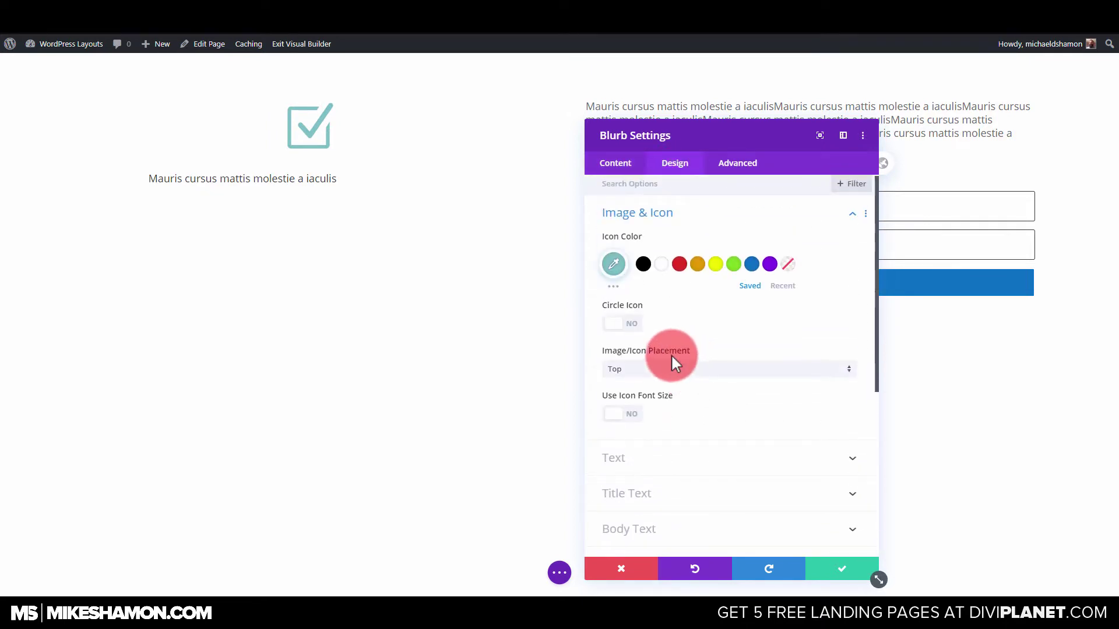
left_click(644, 377)
left_click(640, 395)
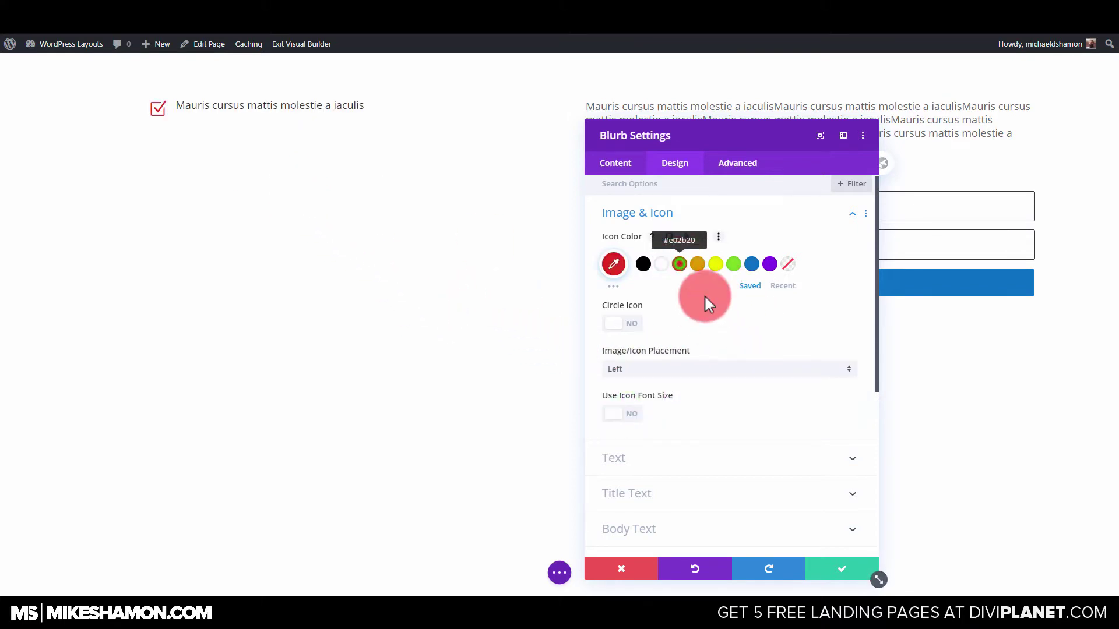
Step: Color the blurb's icon black, enable a custom icon font size and set it to 36px
left_click(732, 267)
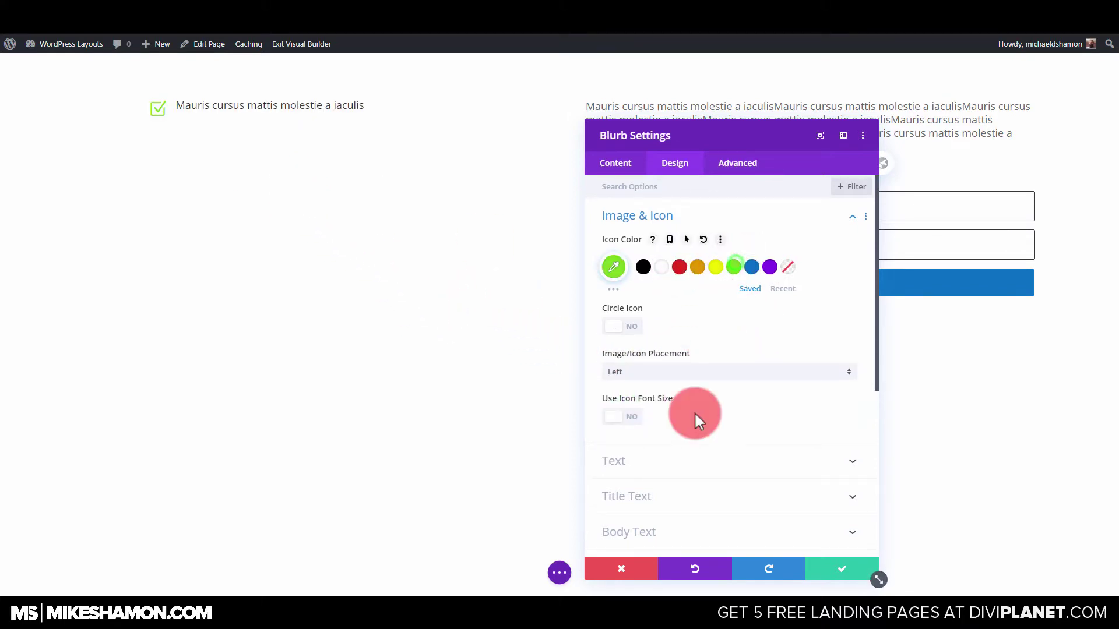
left_click(643, 268)
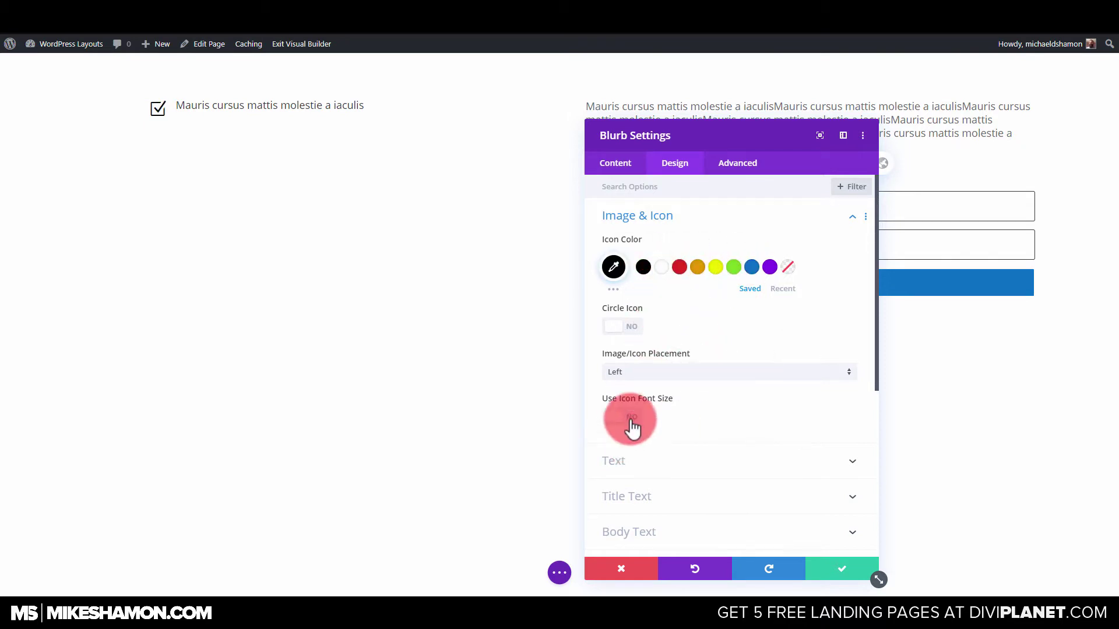
left_click(632, 417)
left_click_drag(738, 466, 652, 464)
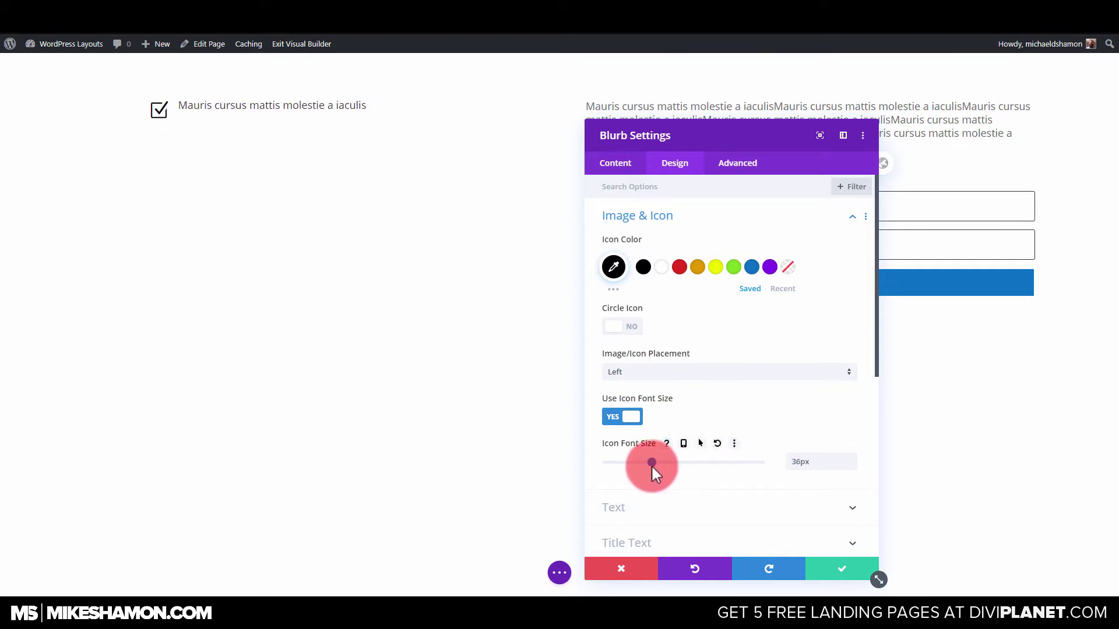
Step: Set the blurb's title font to Open Sans with Bold weight
scroll(682, 471, "down", 3)
left_click(648, 425)
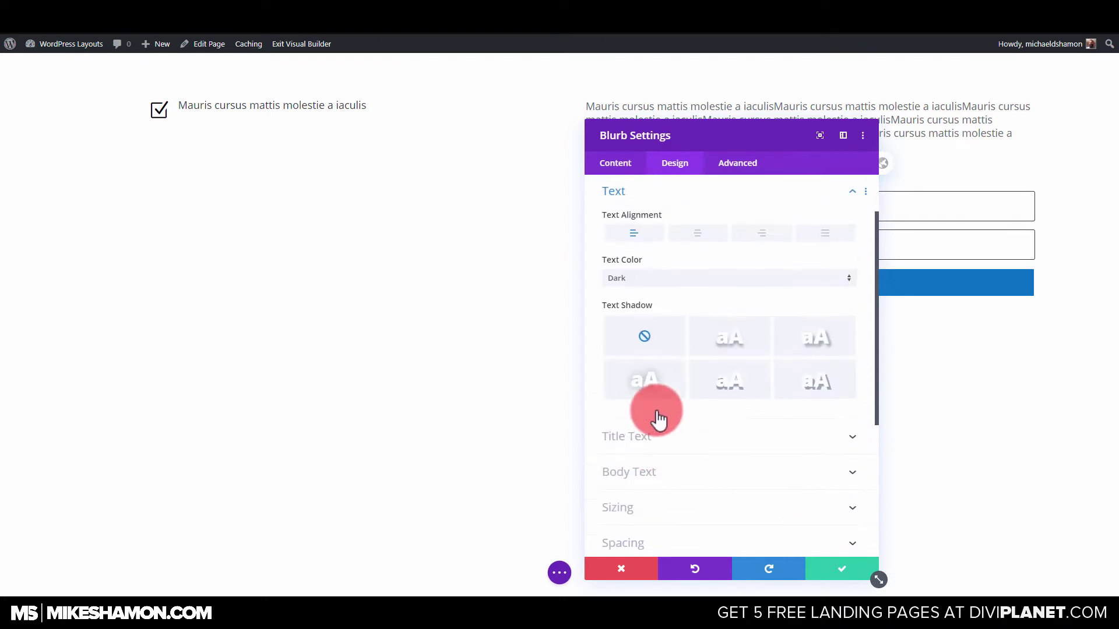
left_click(658, 449)
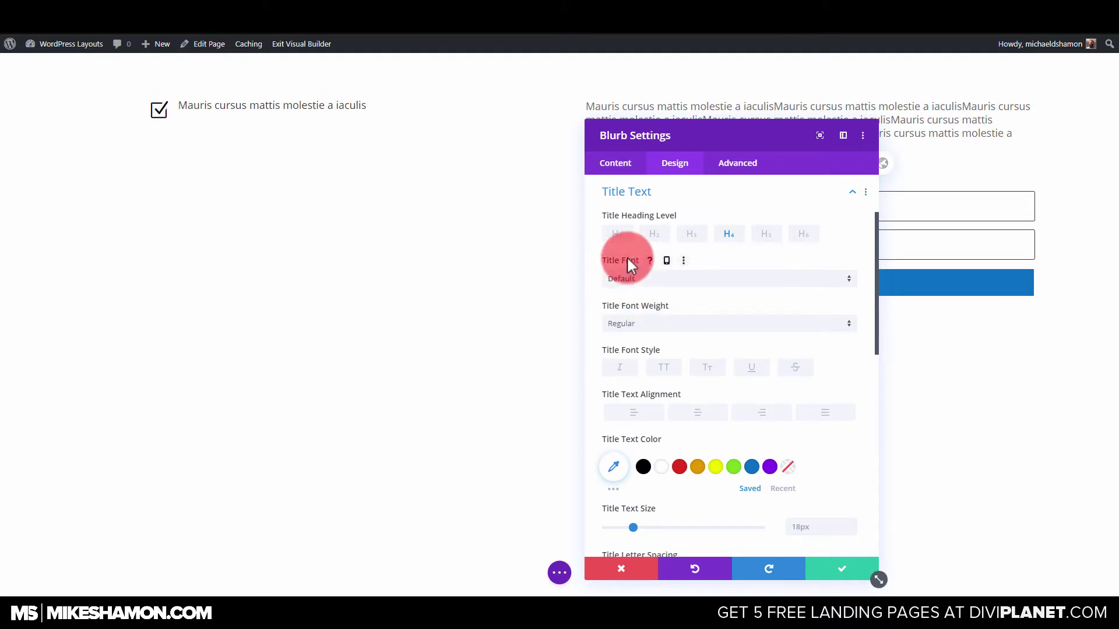
left_click(627, 283)
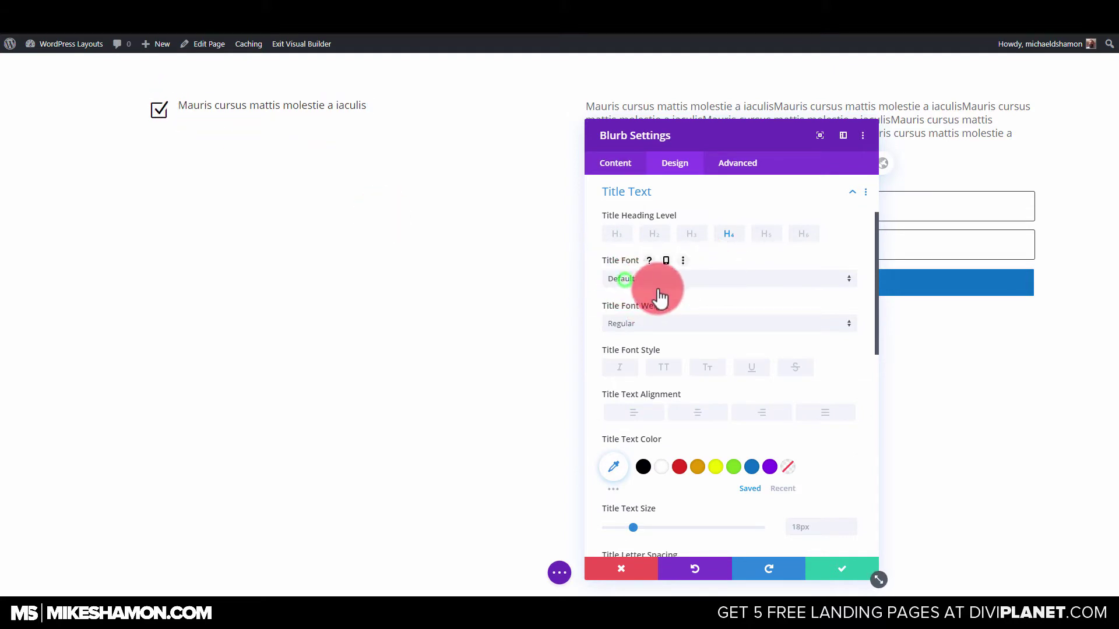
left_click(653, 151)
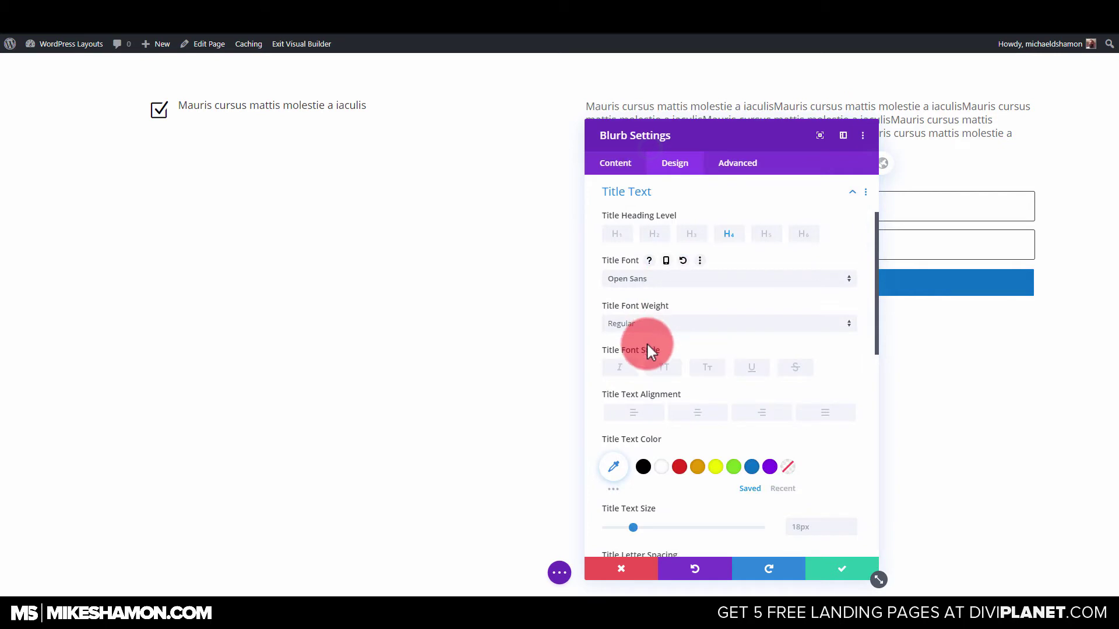
left_click(650, 326)
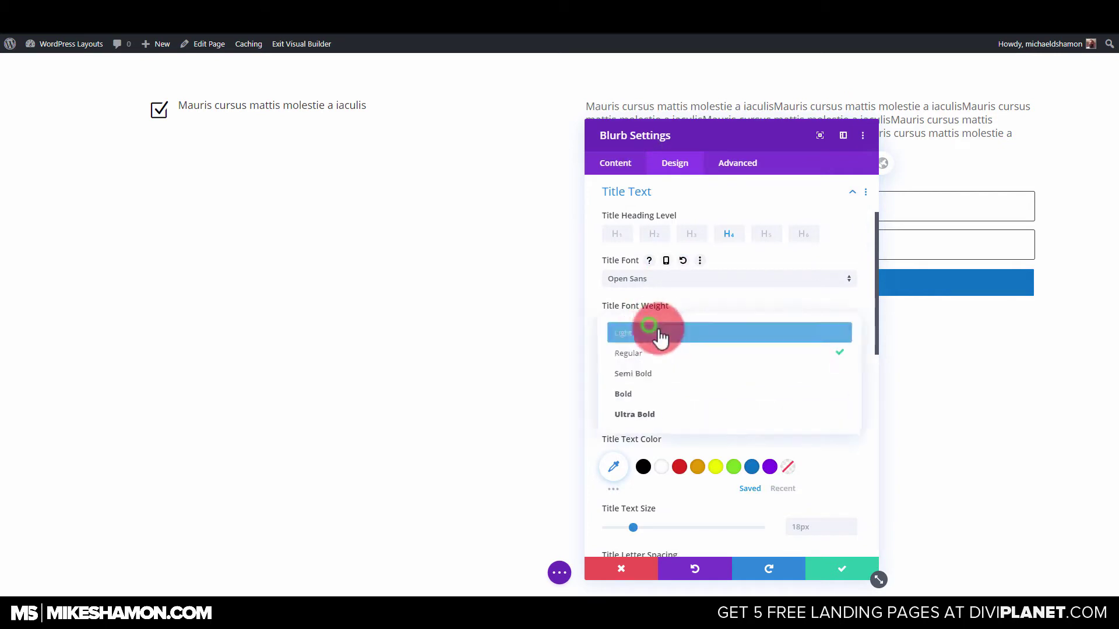
left_click(641, 394)
Step: Set the blurb title's text size to 21px and line height to 1.4em, and save the module settings
scroll(712, 446, "down", 2)
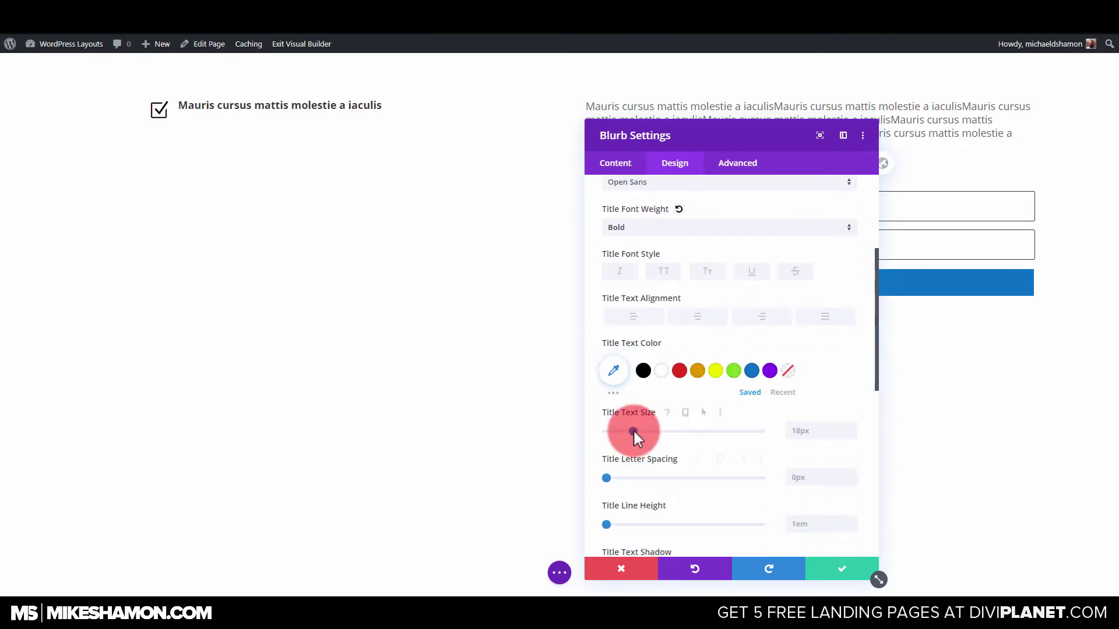
left_click_drag(633, 430, 636, 431)
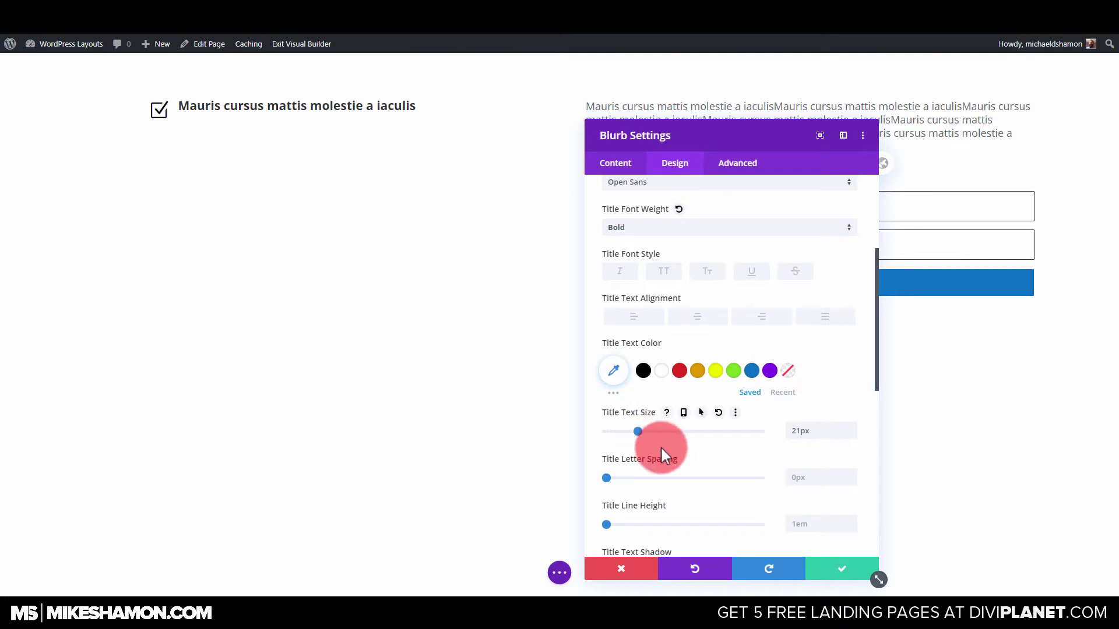
scroll(618, 408, "down", 4)
left_click_drag(607, 330, 616, 331)
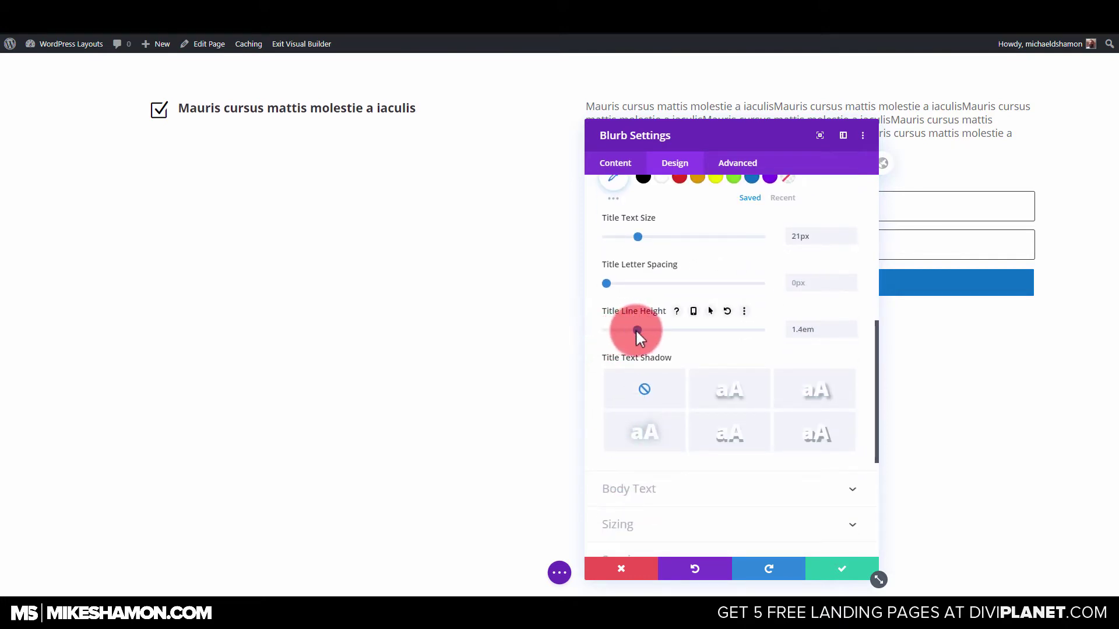
left_click(843, 569)
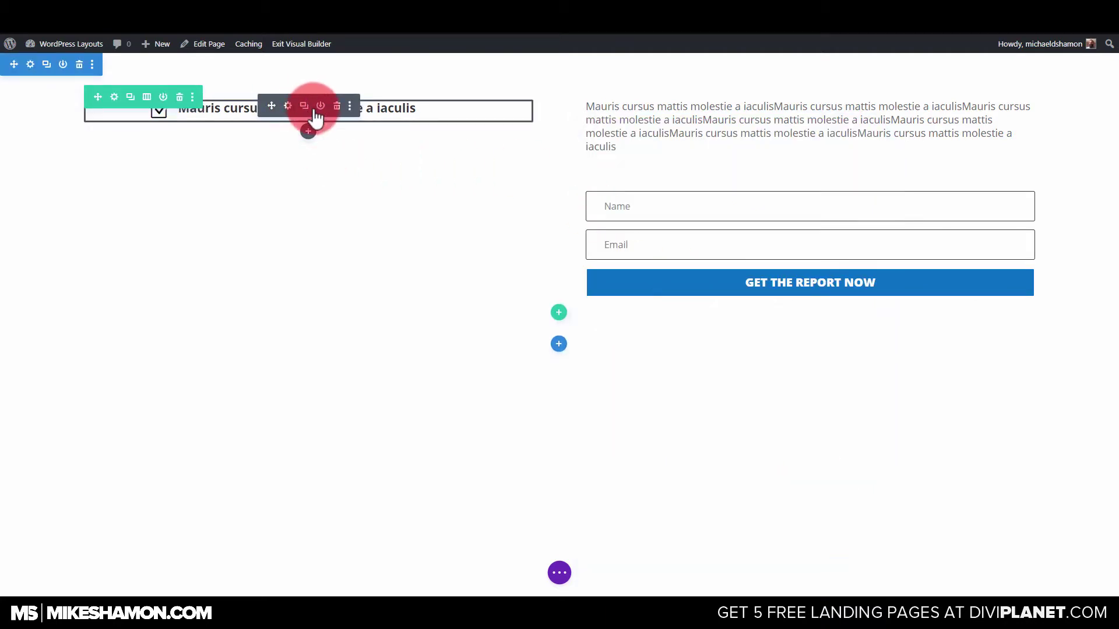
Step: Insert a Text module below the blurb in the first column
left_click(308, 131)
left_click(307, 228)
type("text")
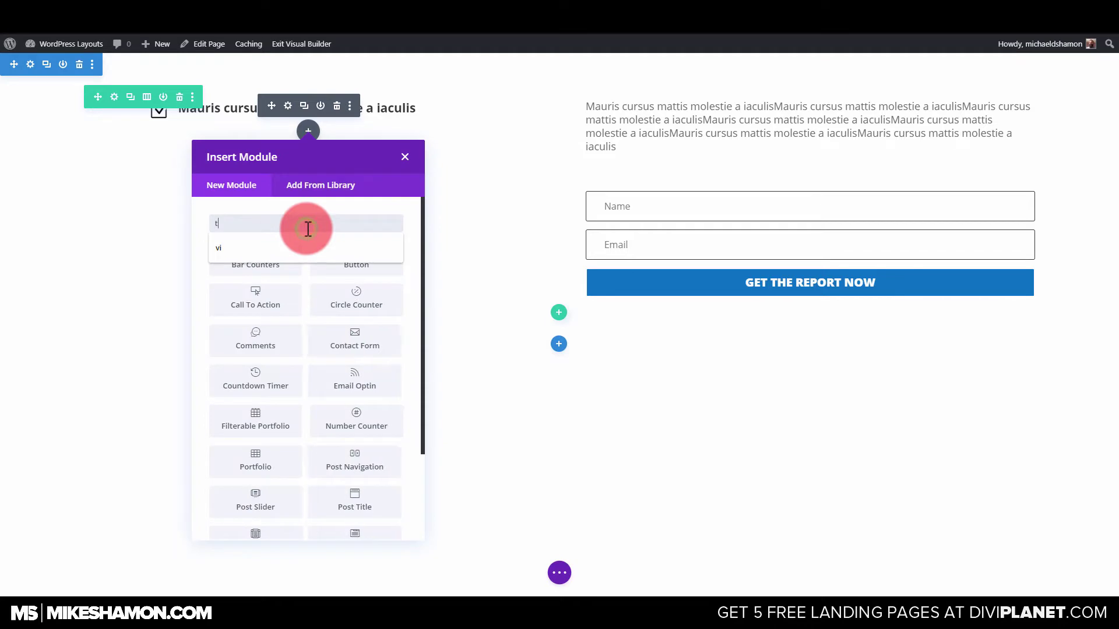
left_click(269, 263)
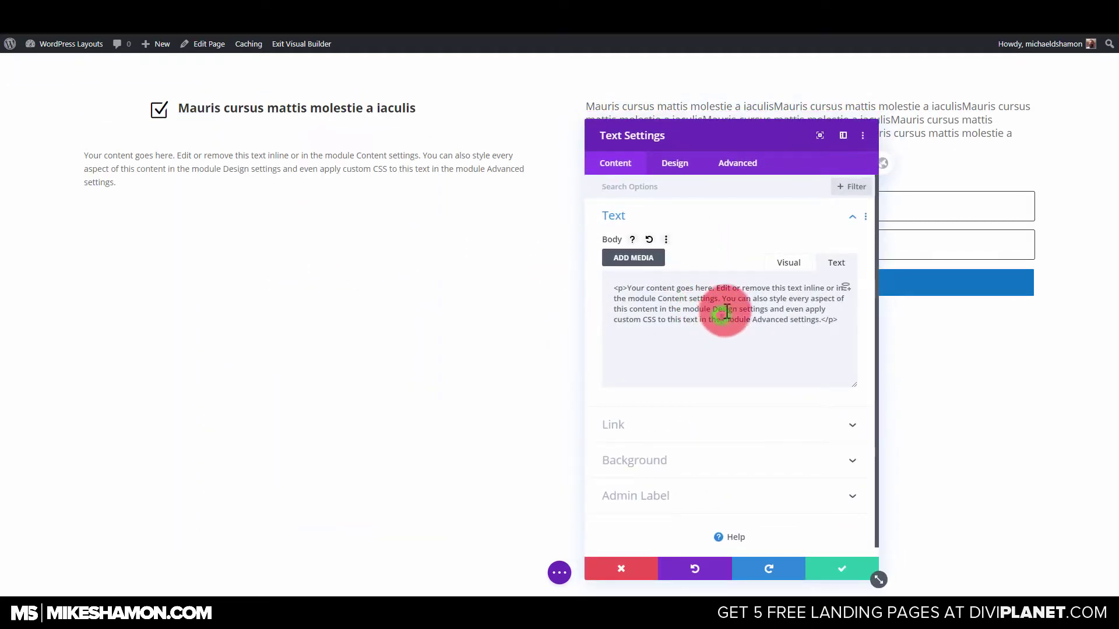
Step: Replace the new text module's body with "Catchy Headline Here", save it, and move the module above the blurb
key("ctrl+a")
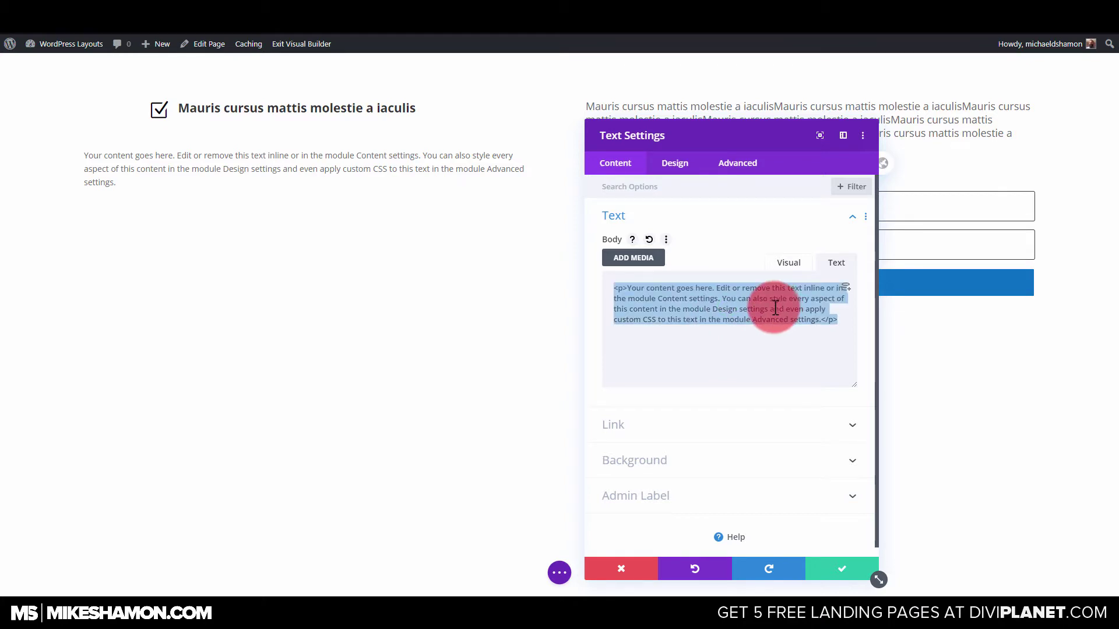
type("Catchy Headlin")
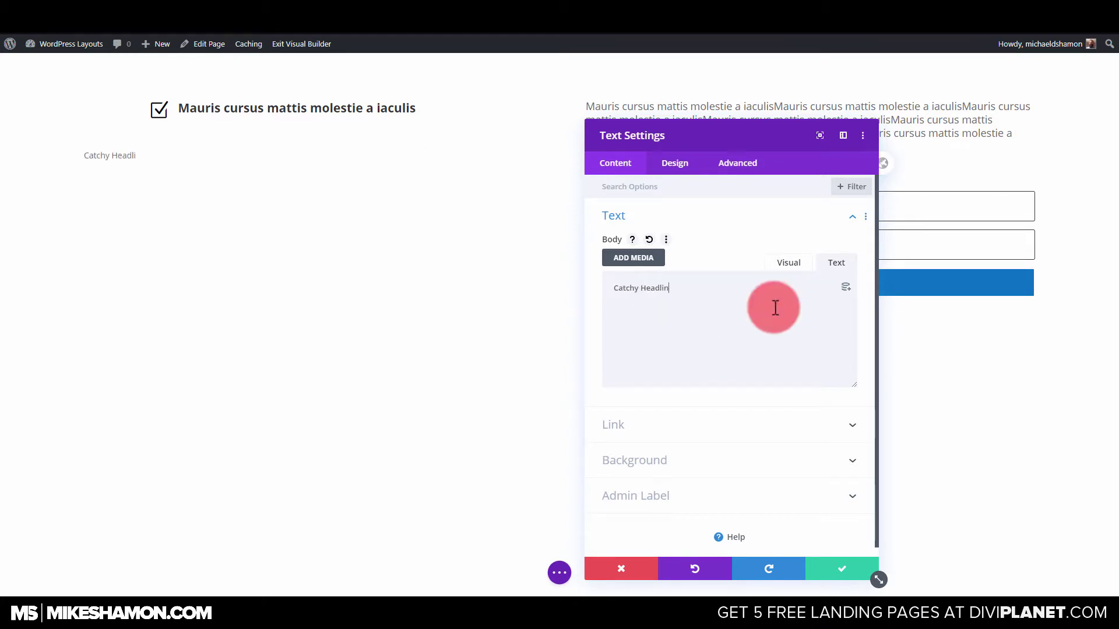
type("e Here")
left_click(815, 559)
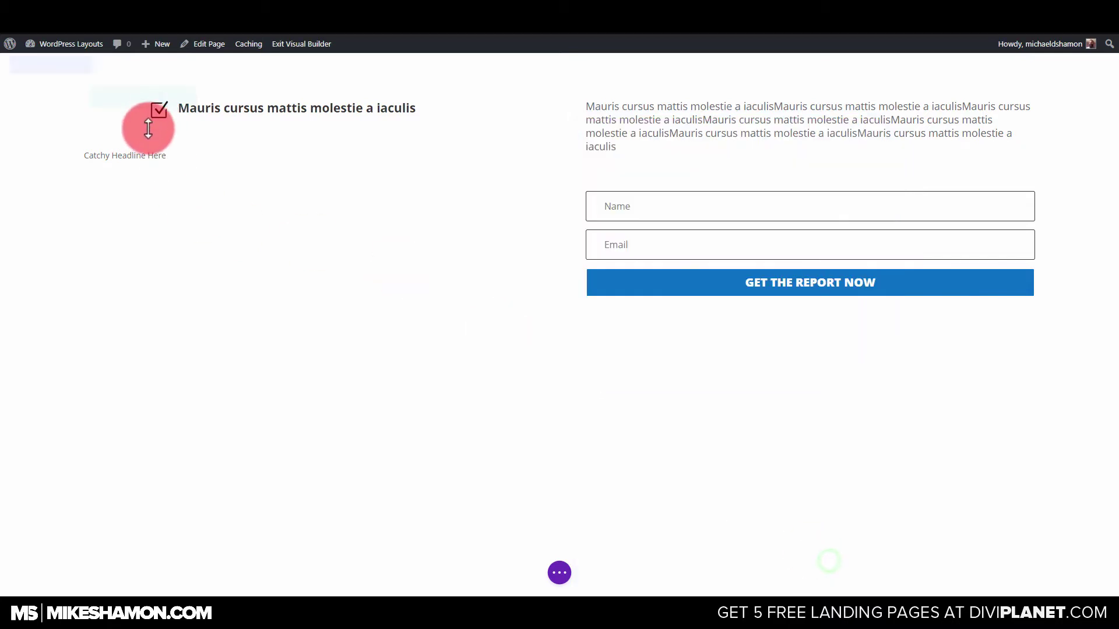
left_click_drag(272, 147, 279, 101)
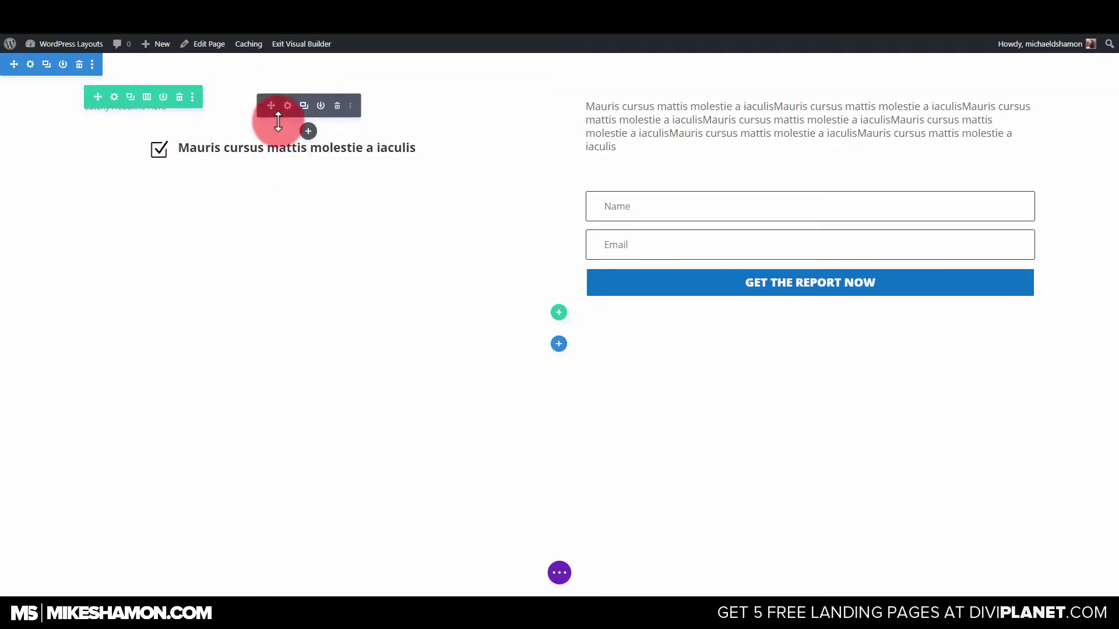
Step: Set the "Catchy Headline Here" module's text font to Open Sans with Ultra Bold weight
left_click(287, 105)
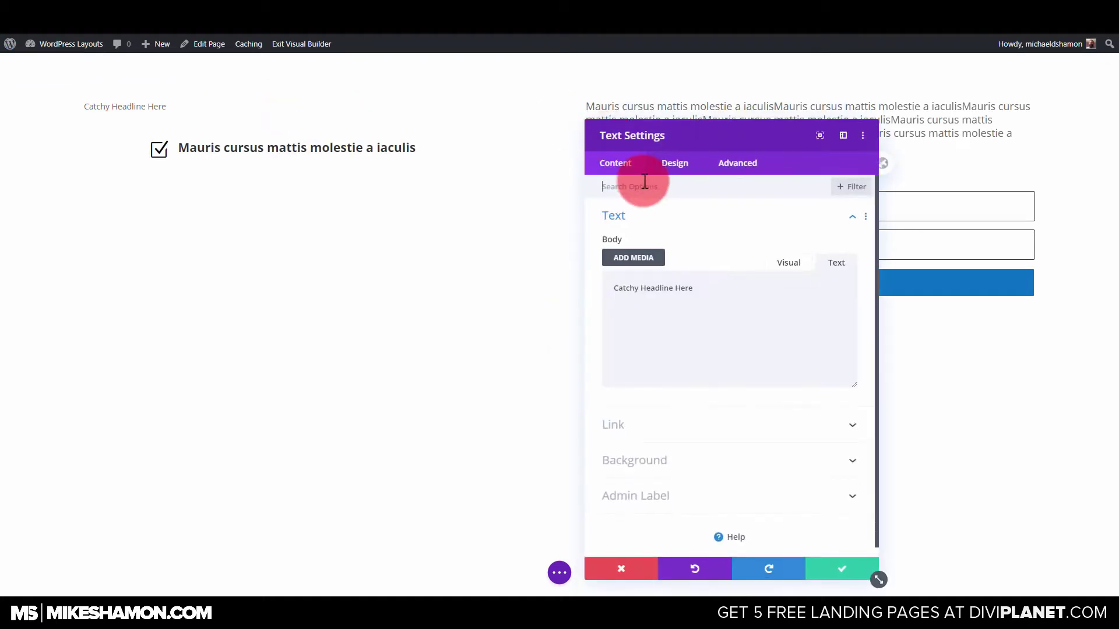
left_click(674, 164)
left_click(638, 217)
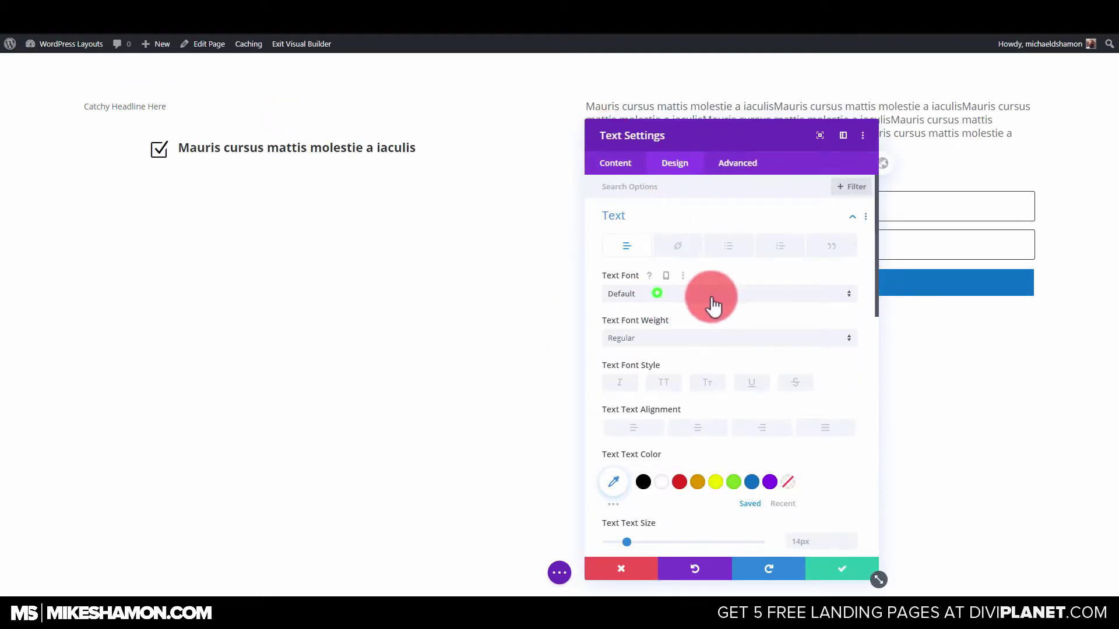
left_click(675, 296)
left_click(664, 149)
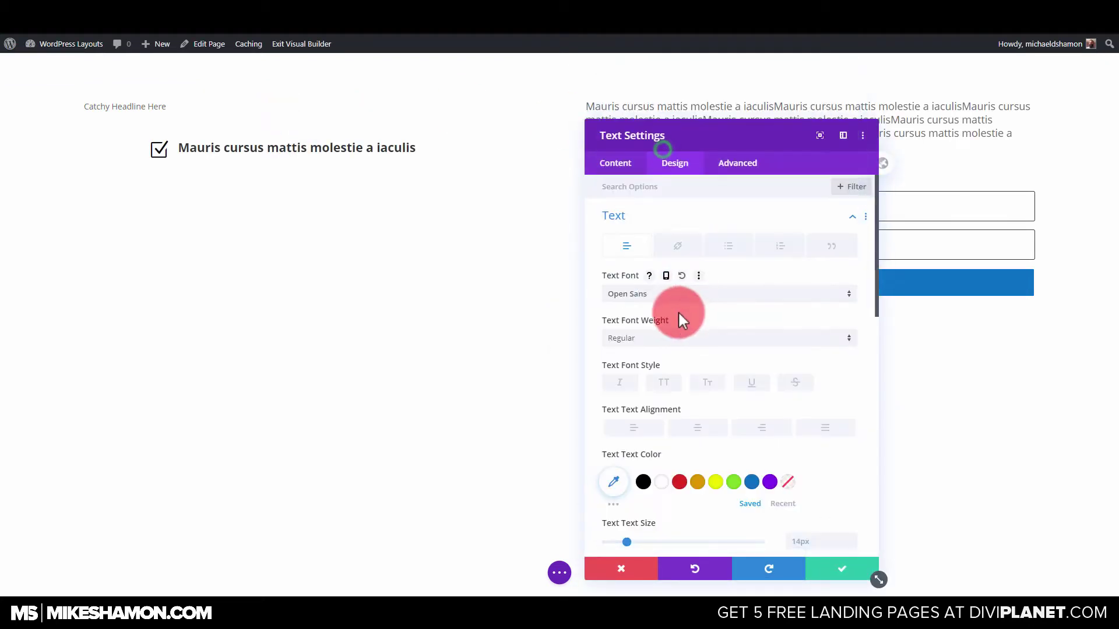
scroll(682, 317, "down", 2)
left_click(637, 244)
left_click(666, 338)
Step: Set the headline's text size to 42px and its text color to black (#000000)
scroll(732, 382, "down", 3)
left_click(810, 252)
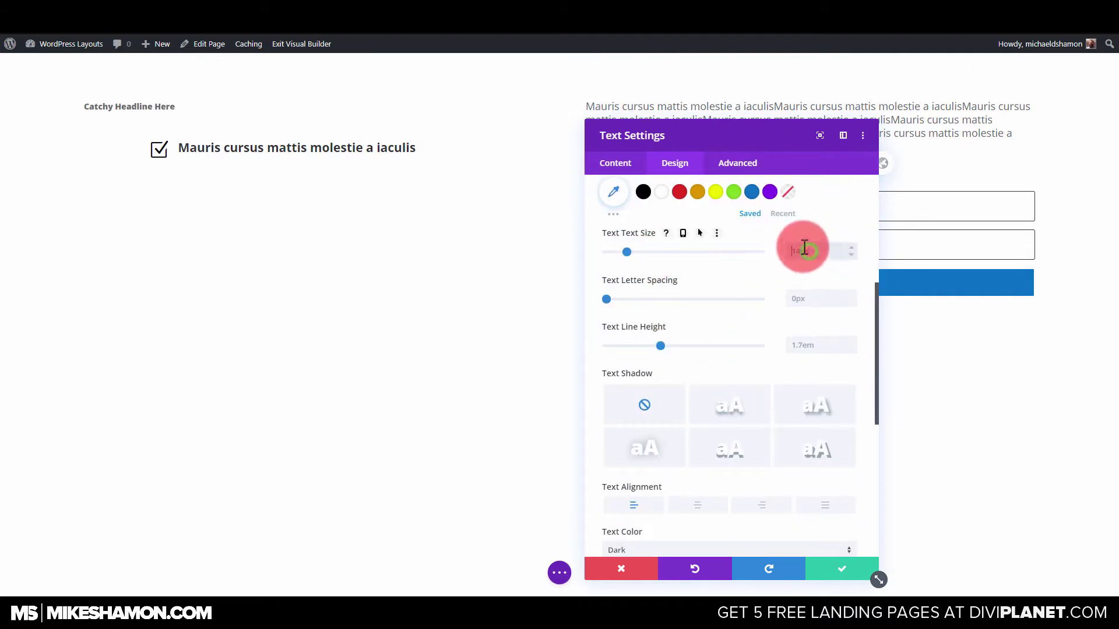
type("42px")
left_click(643, 191)
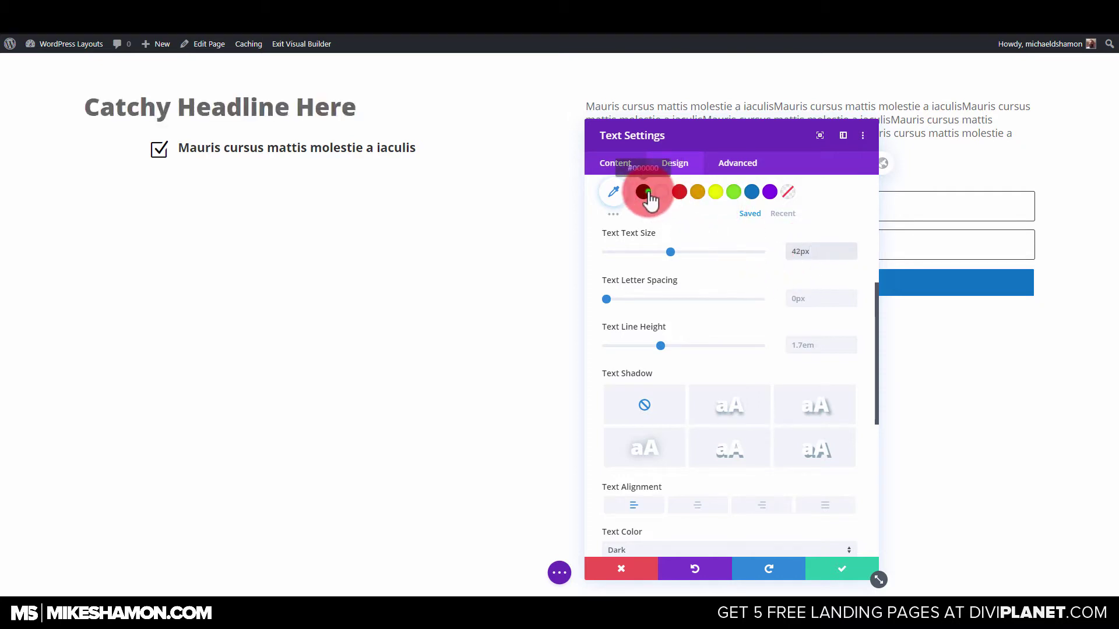
Step: Center-align the "Catchy Headline Here" text and save the module's settings
scroll(727, 358, "down", 3)
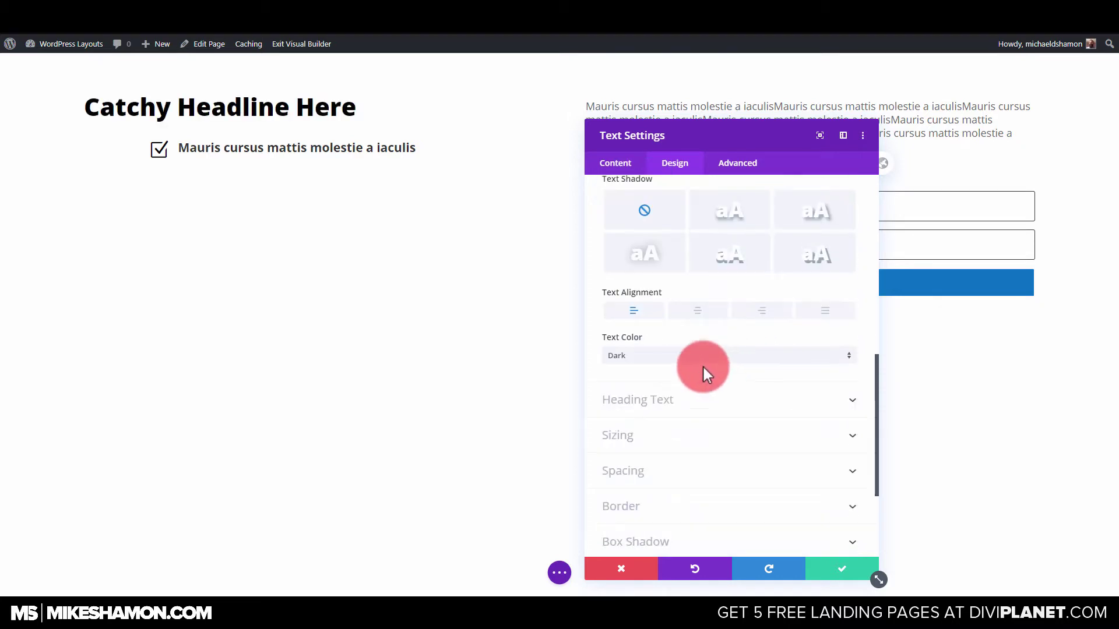
left_click(691, 312)
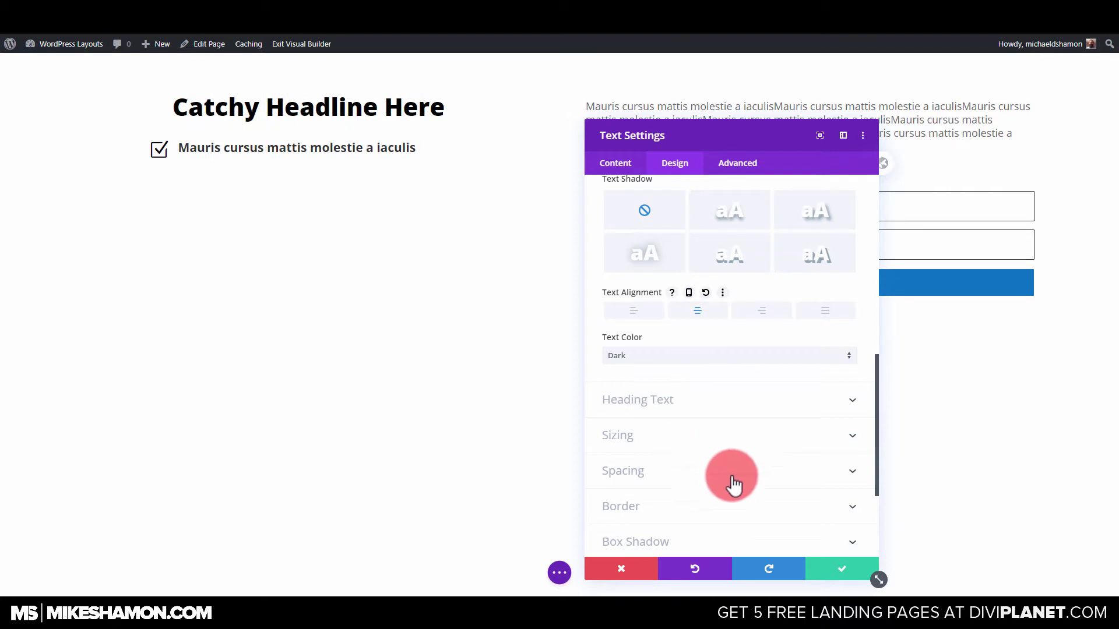
left_click(841, 568)
Step: Set the check-mark blurb's top and bottom margin and its top and bottom padding to 0px, then save
mouse_move(304, 155)
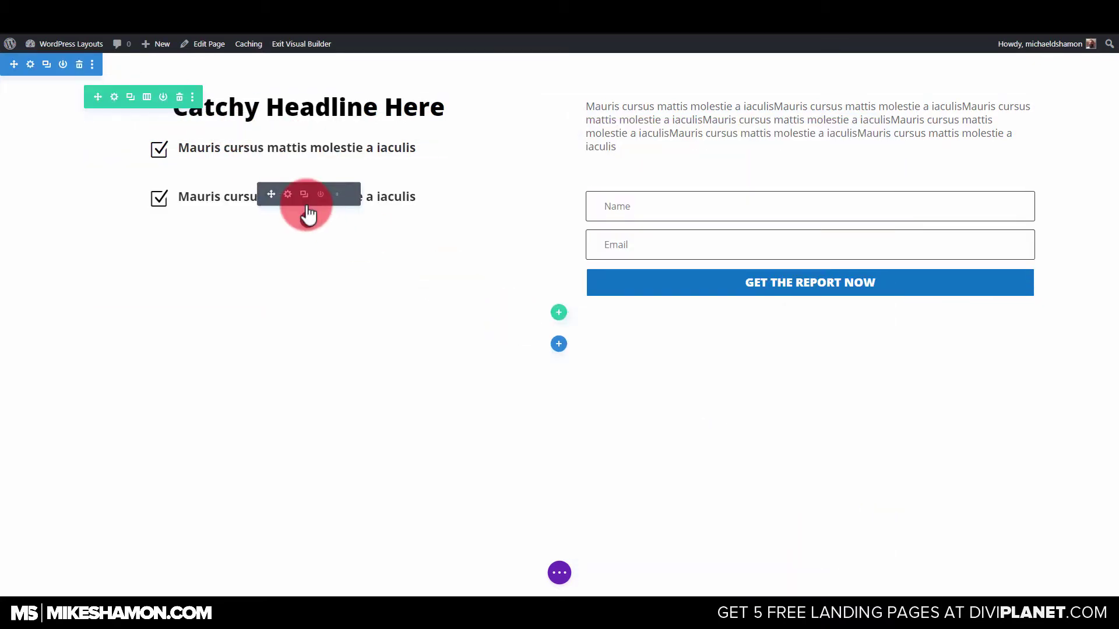
left_click(336, 194)
left_click(288, 145)
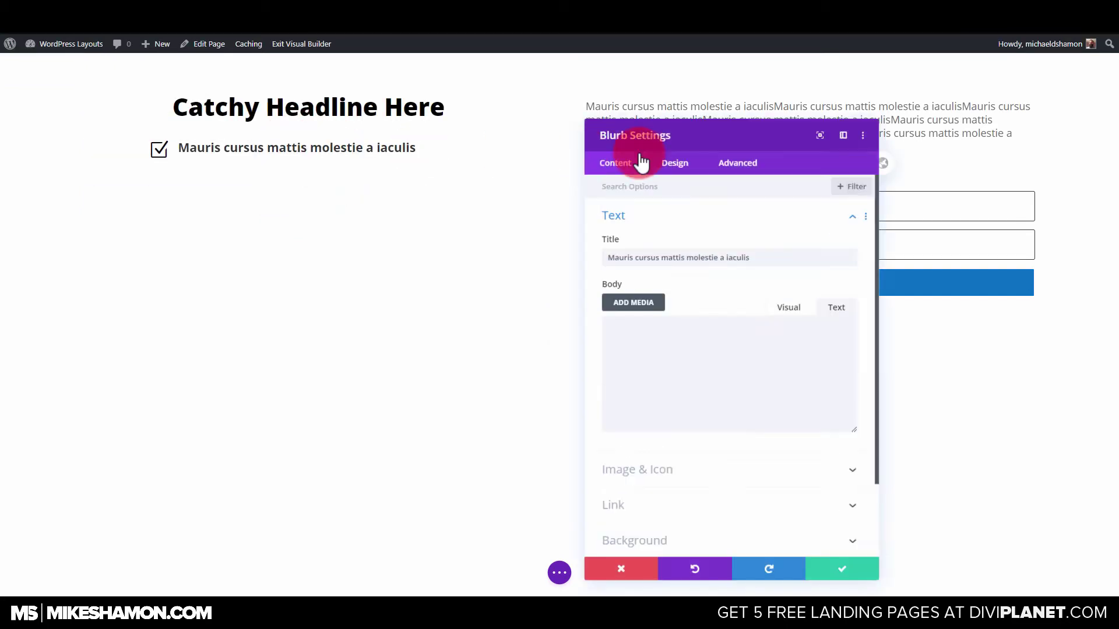
left_click(660, 164)
left_click(647, 389)
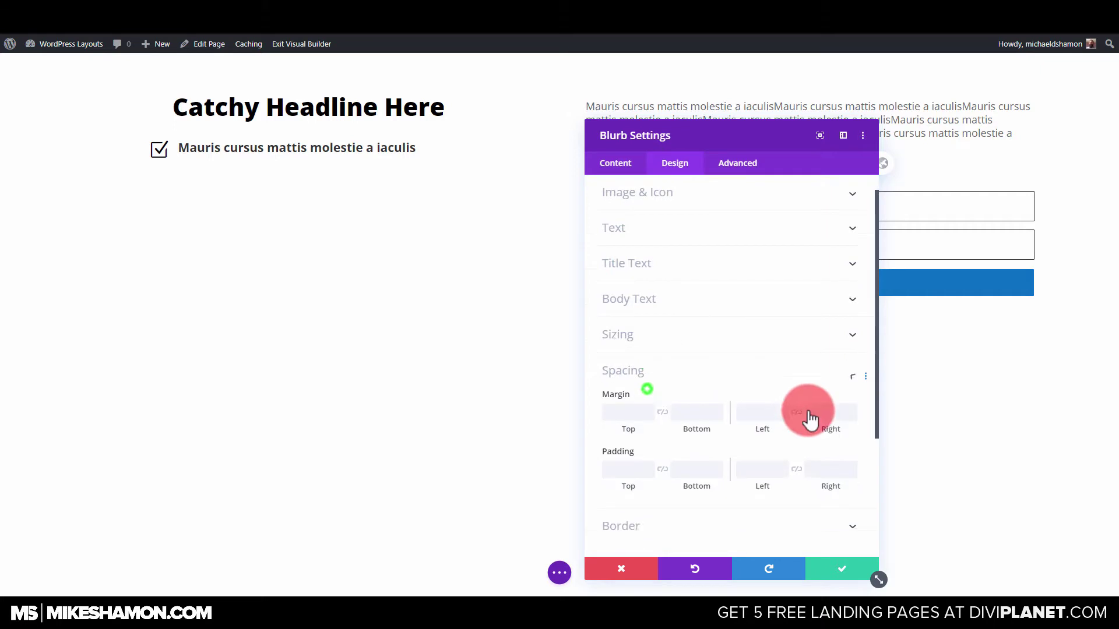
left_click(686, 291)
type("0")
left_click(692, 237)
type("0")
left_click(637, 237)
left_click(627, 289)
type("0")
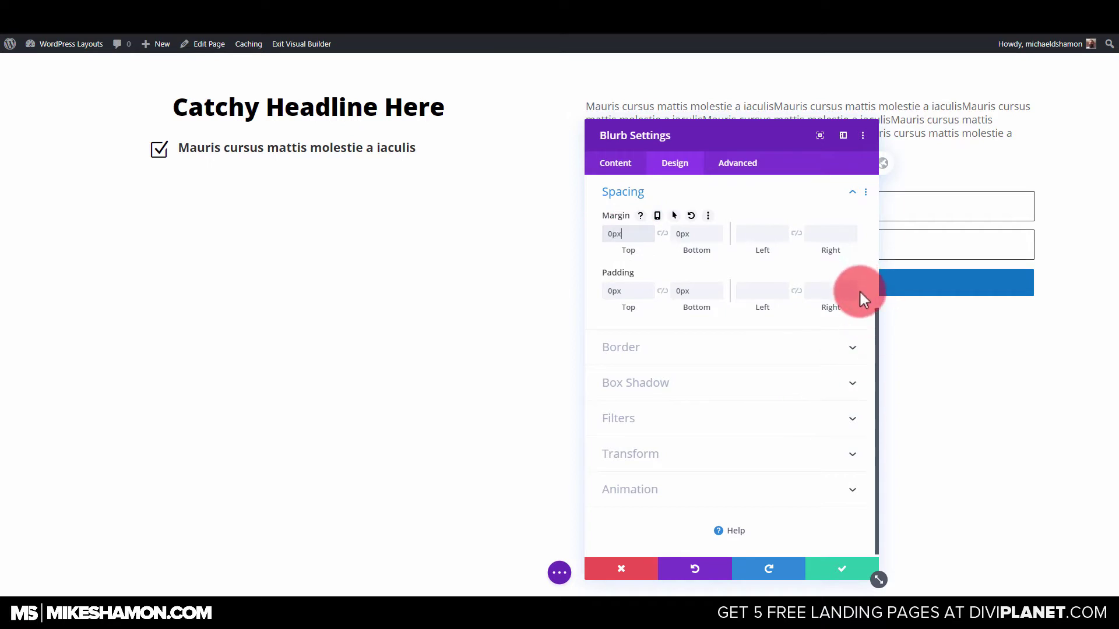
left_click(839, 567)
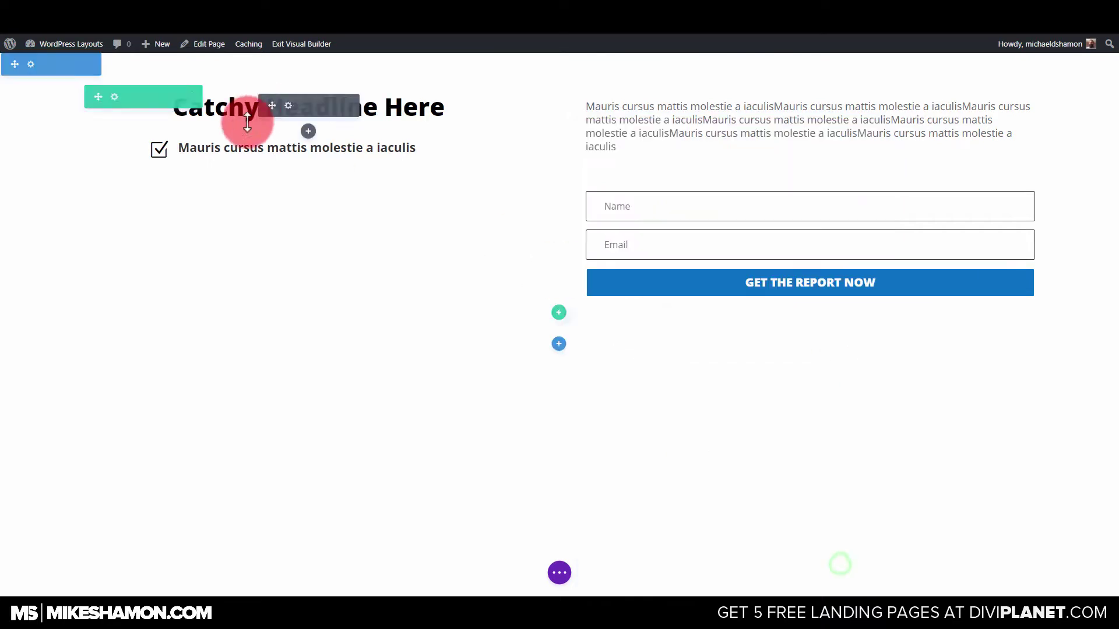
Step: Set the check-mark blurb's linked top and bottom padding to 8px and save
left_click(302, 144)
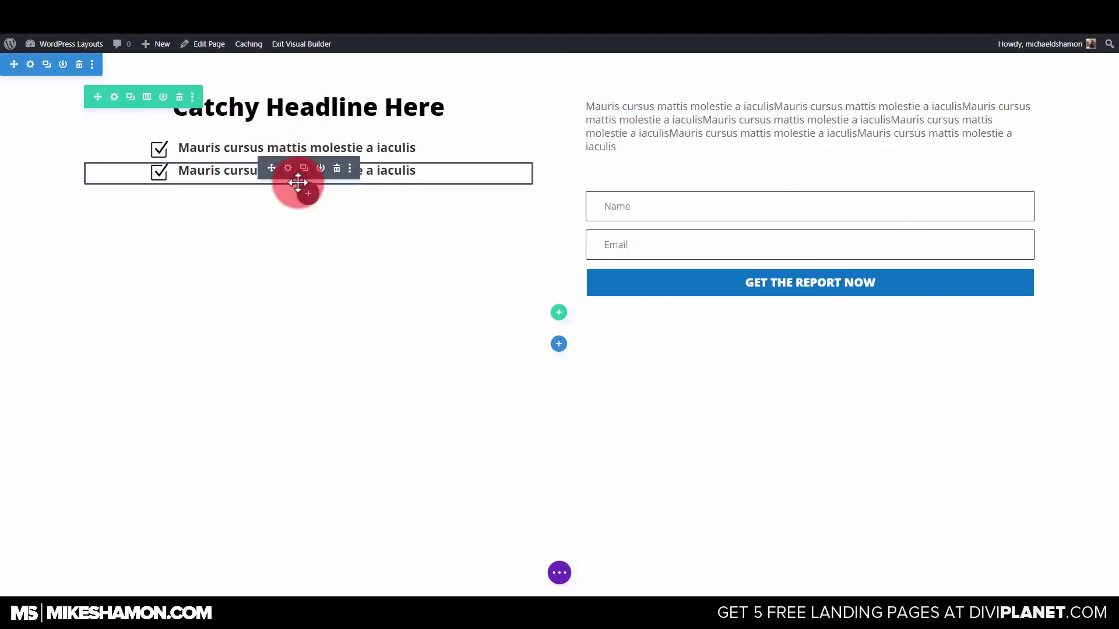
left_click(335, 168)
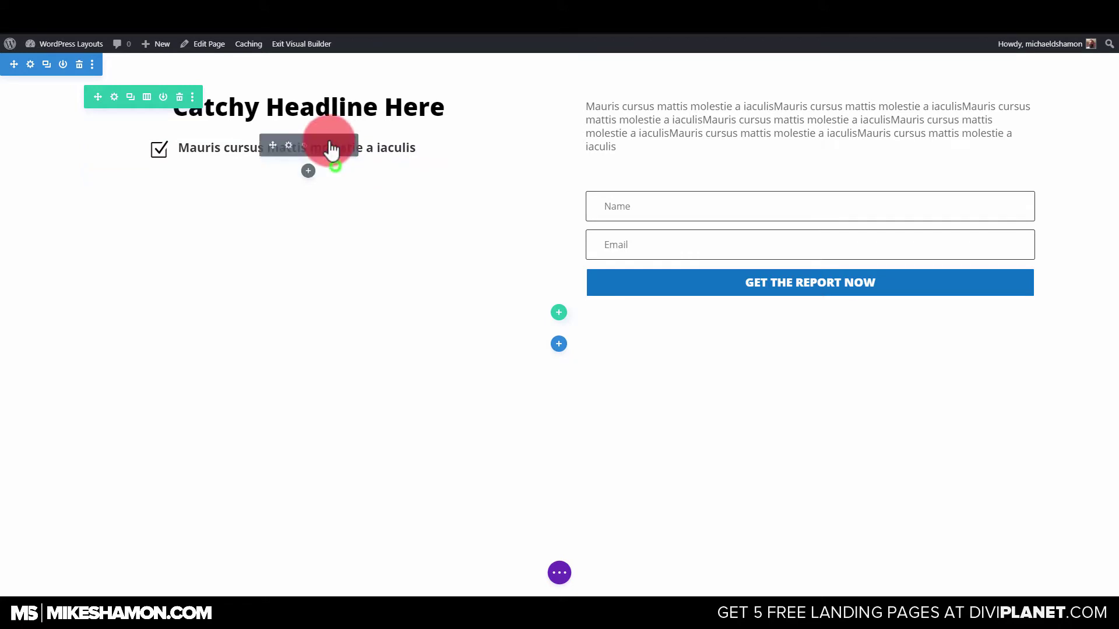
left_click(287, 145)
left_click(667, 162)
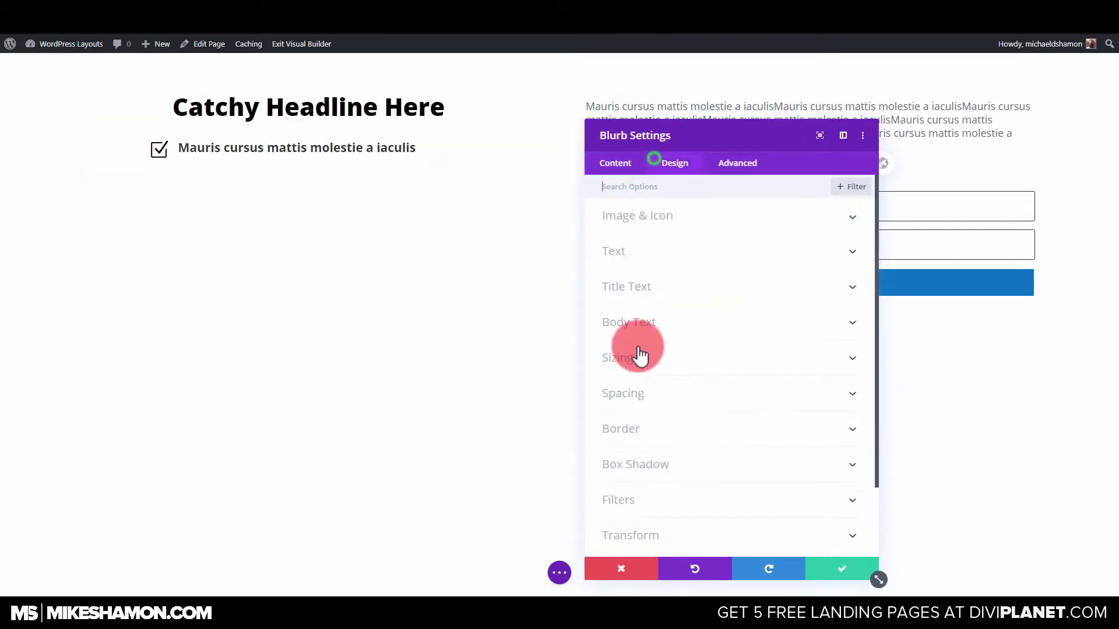
left_click(648, 390)
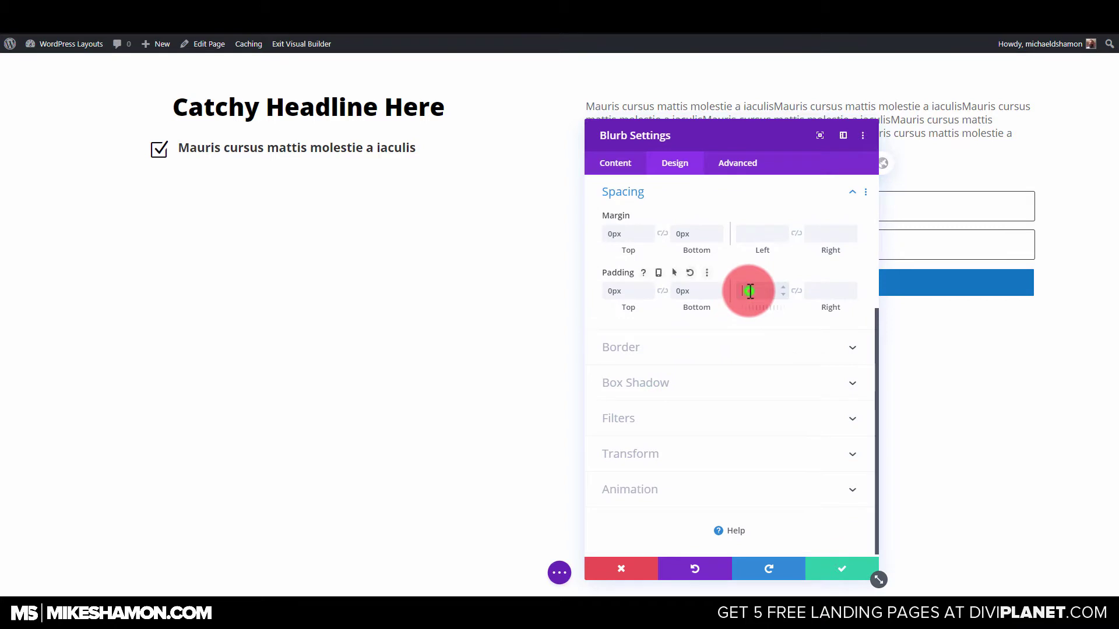
left_click(633, 291)
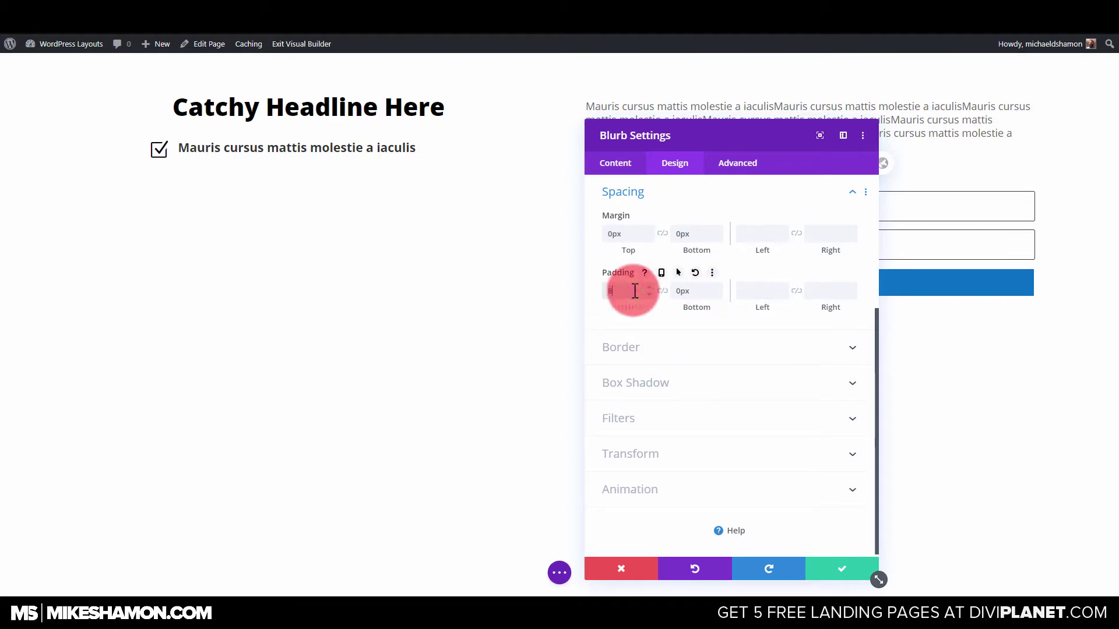
type("8")
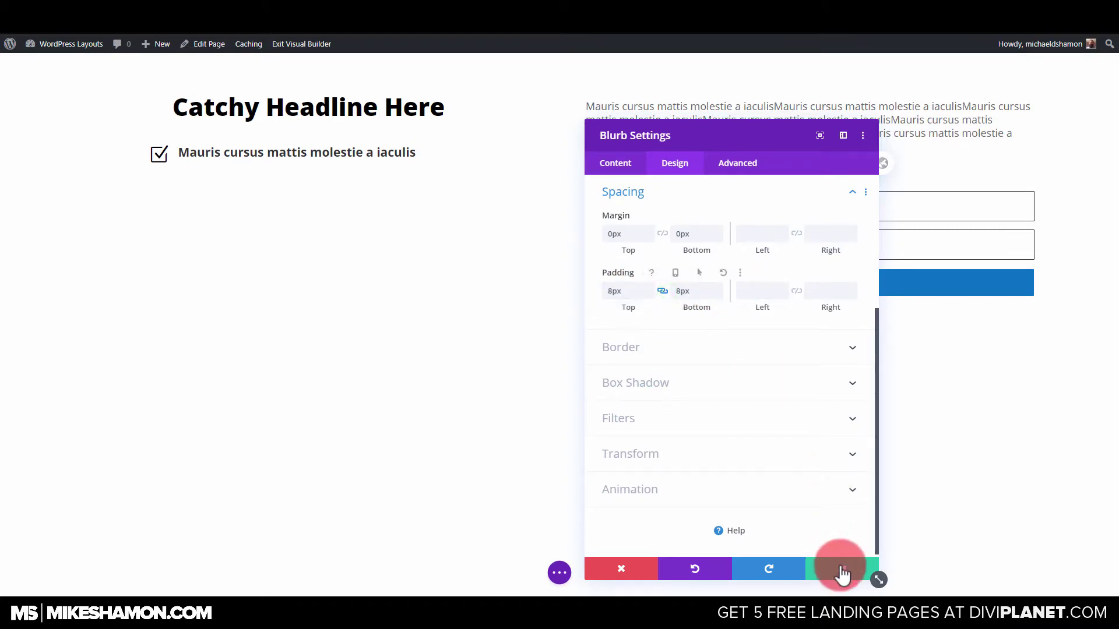
left_click(843, 568)
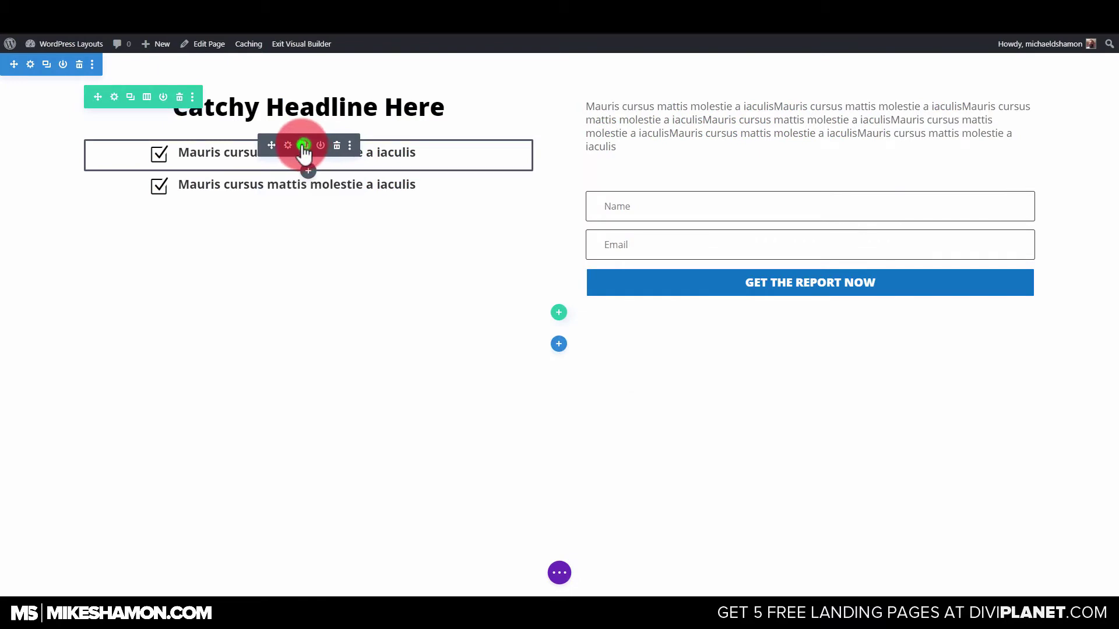
Step: Duplicate the check-mark blurb to make a stack of four identical blurbs
left_click(303, 146)
left_click(303, 145)
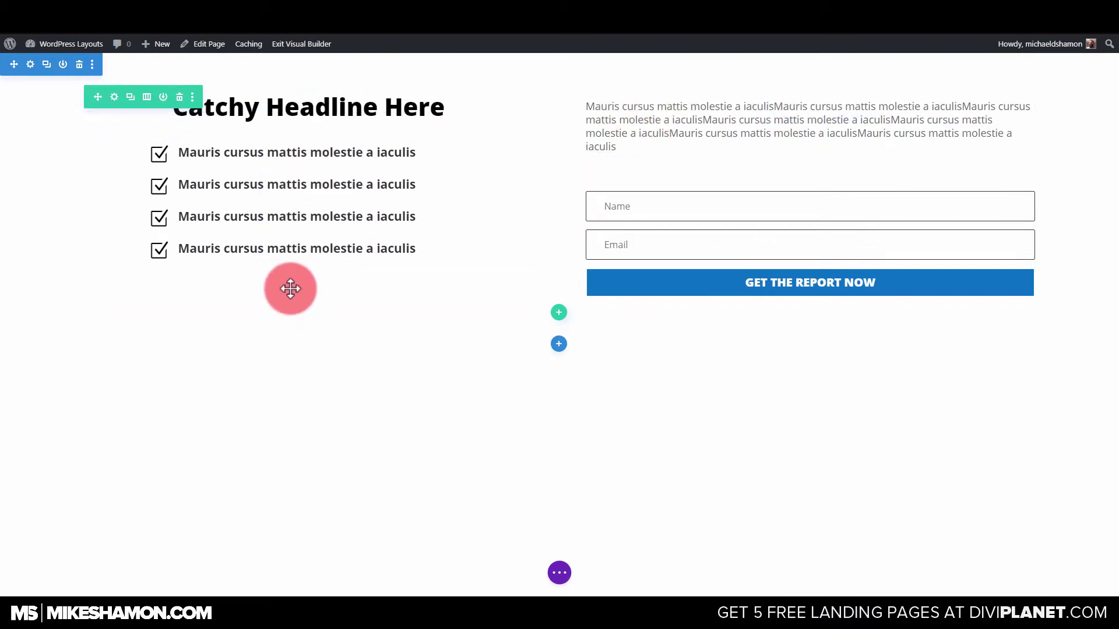
Step: Duplicate the "Catchy Headline Here" module and place the copy below the last blurb
left_click(303, 107)
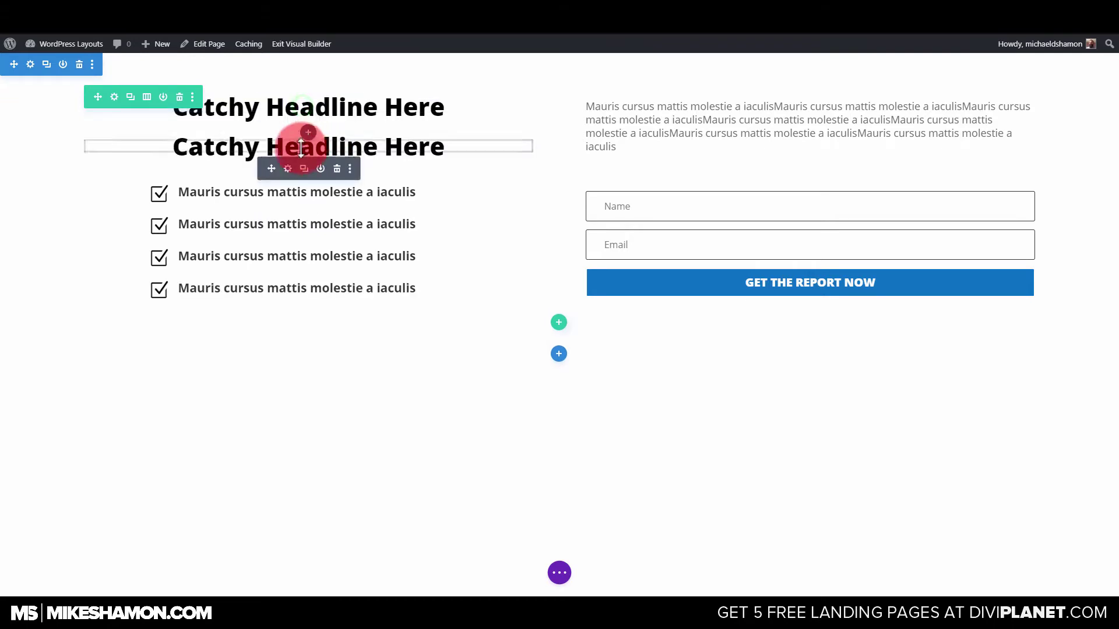
left_click(336, 147)
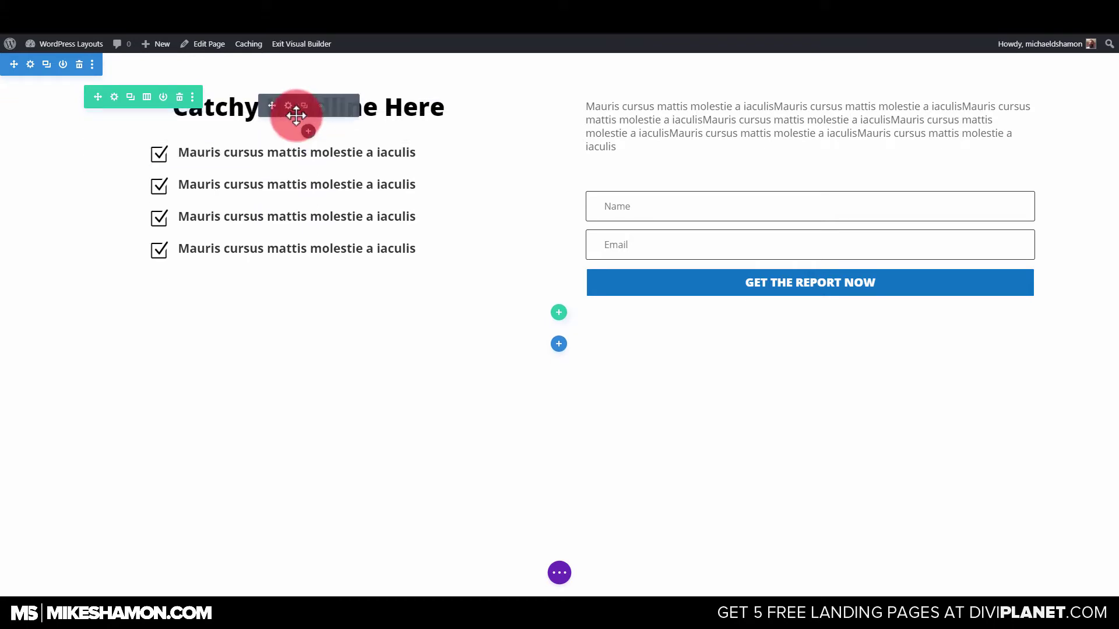
left_click(303, 106)
left_click_drag(271, 146, 302, 301)
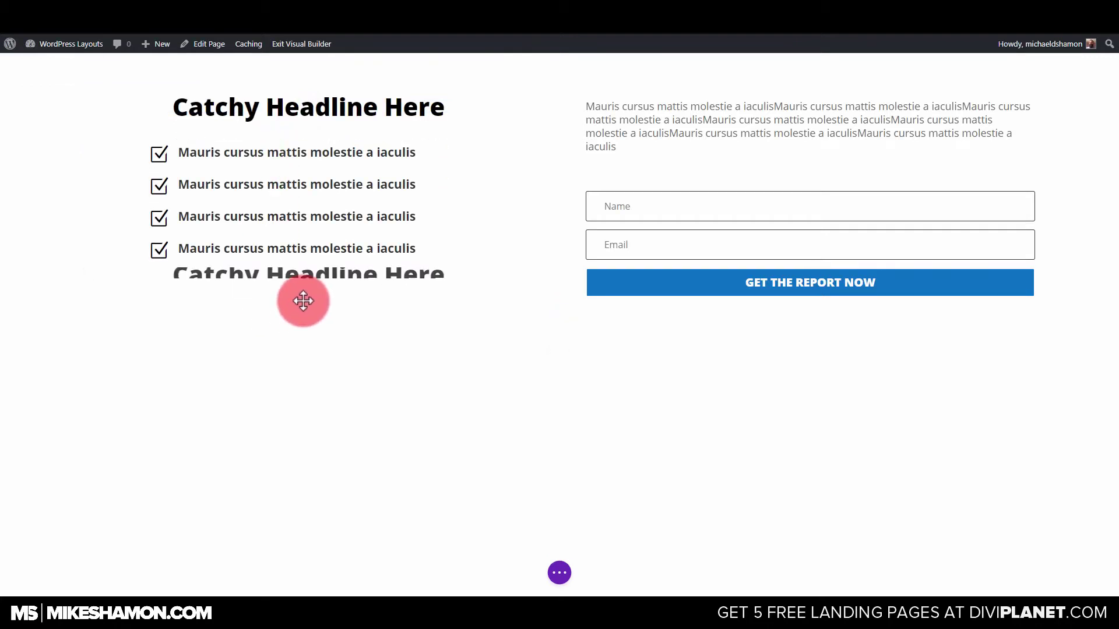
Step: Replace the lower headline copy's text with "Fermentum leo vel orci porta non pulvinar neque laoreet suspendisse. In nisl nisi scelerisque eu ultrices vitae auctor eu augue."
left_click(289, 273)
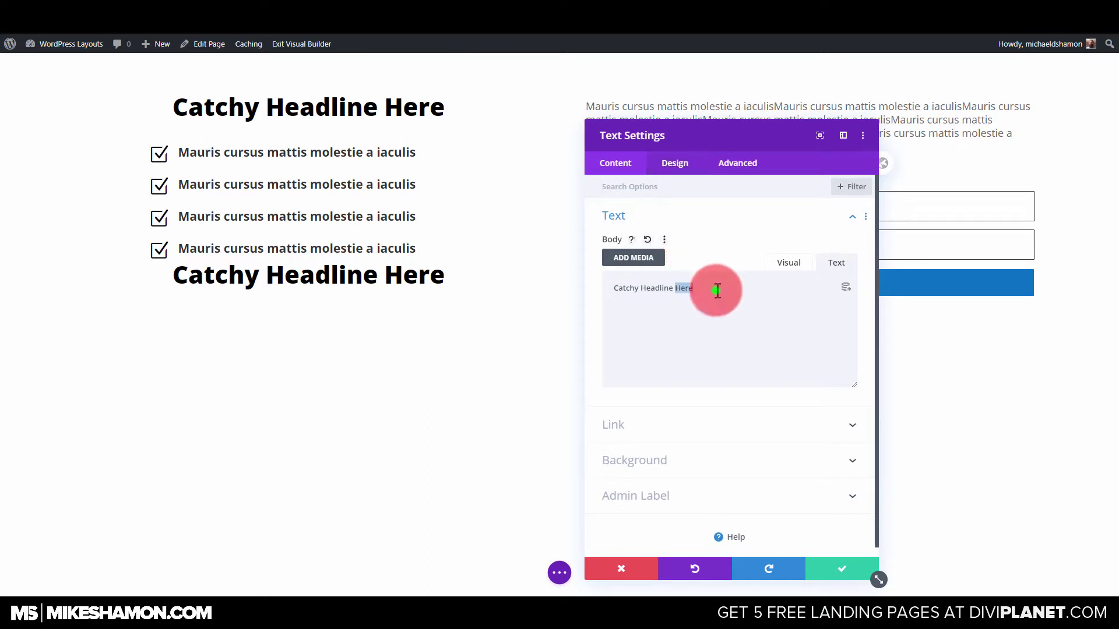
triple_click(717, 290)
type("Fermentum leo vel orci porta non pulvinar neque laoreet suspendisse. In nisl nisi scelerisque eu ultrices vitae auctor eu augue.")
Step: Set the text font weight of the paragraph below the blurbs to Regular
left_click(685, 166)
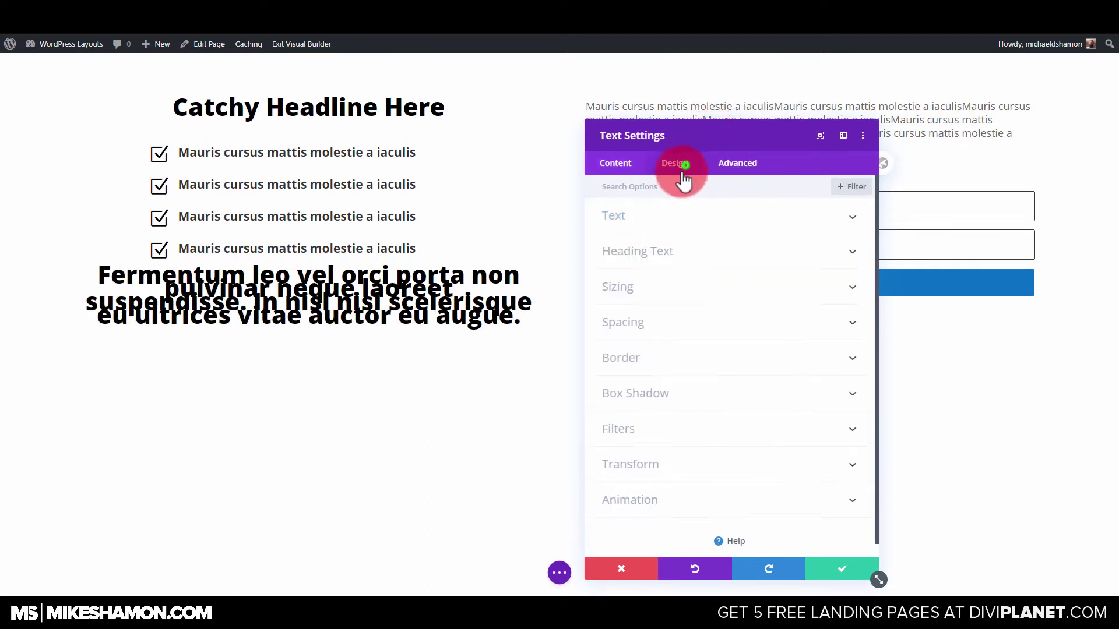
left_click(636, 220)
scroll(667, 341, "down", 3)
scroll(655, 323, "up", 3)
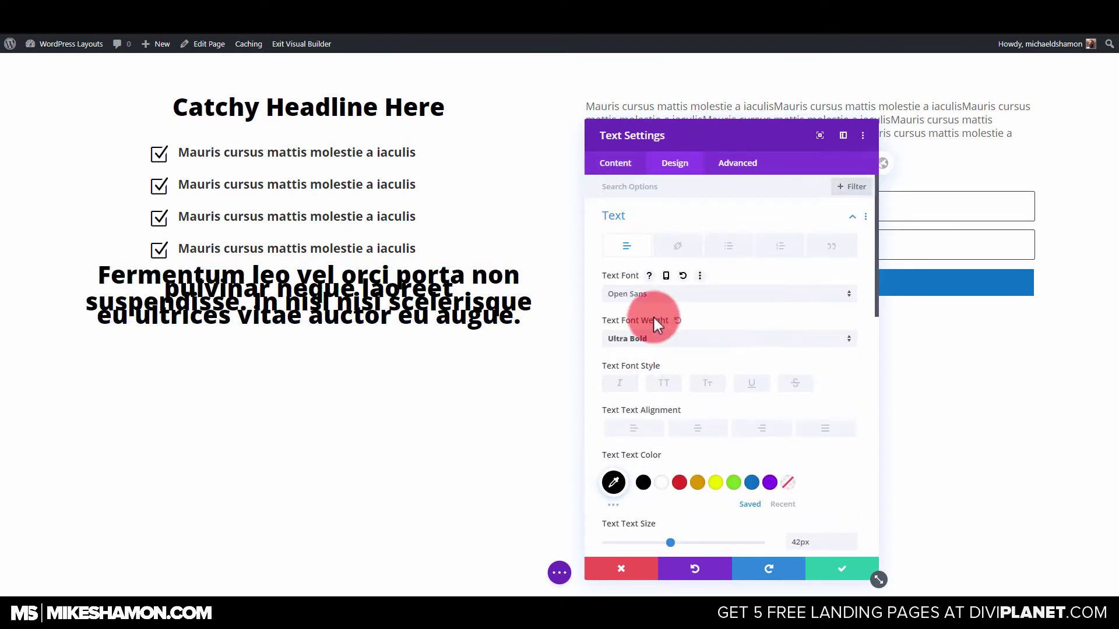
left_click(654, 338)
left_click(664, 368)
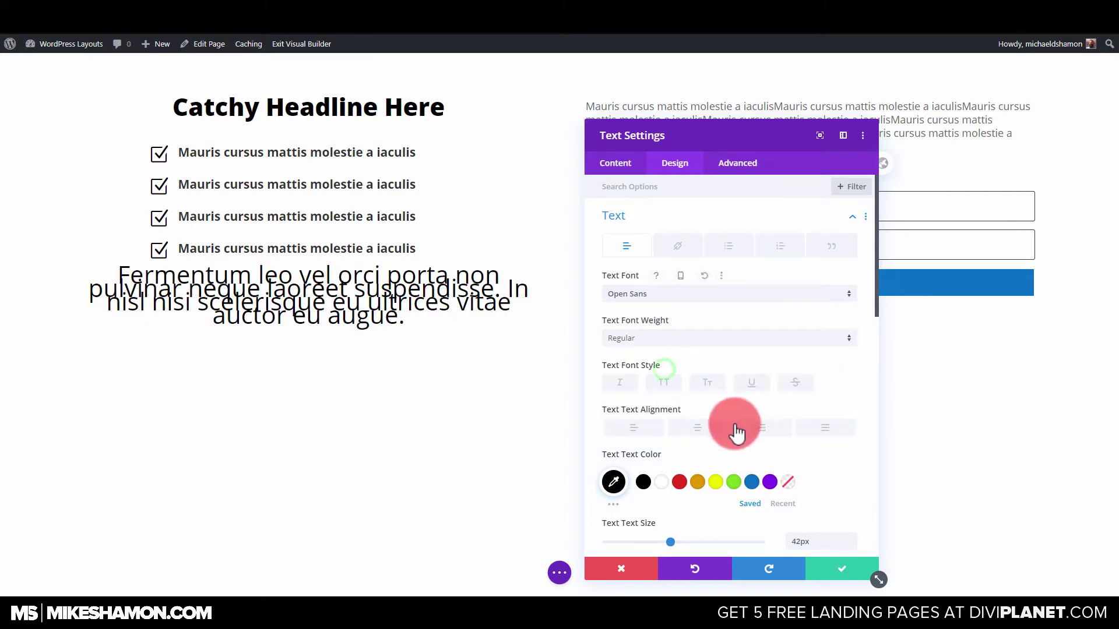
Step: Set the paragraph's text size to 28px and its line height to 1.3em
scroll(716, 390, "down", 2)
left_click_drag(667, 443, 648, 443)
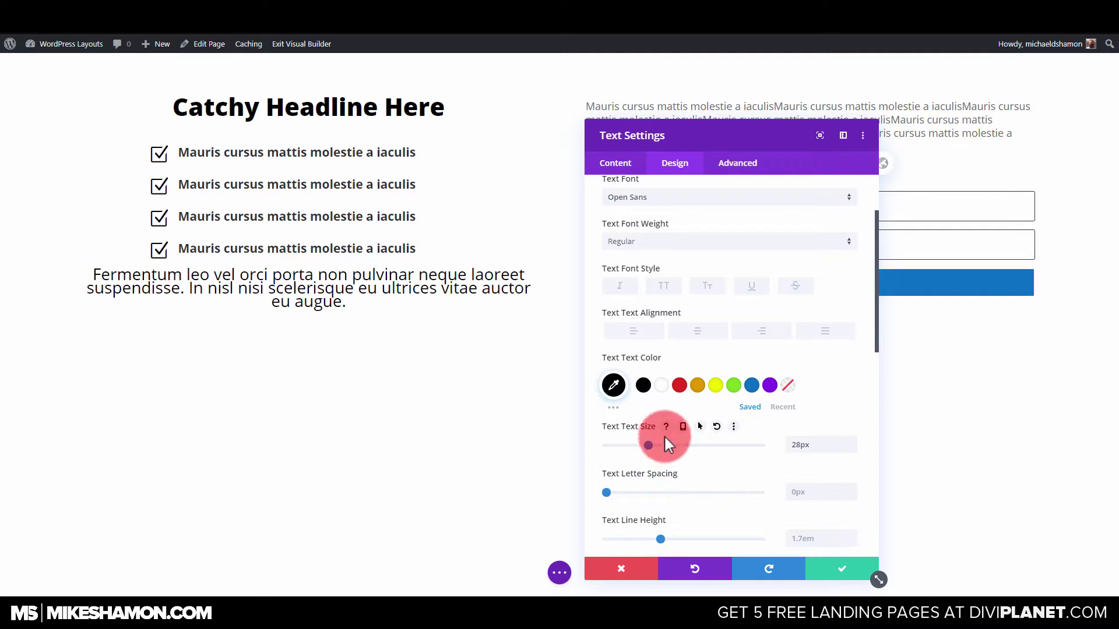
scroll(703, 439, "down", 2)
left_click_drag(638, 446, 630, 446)
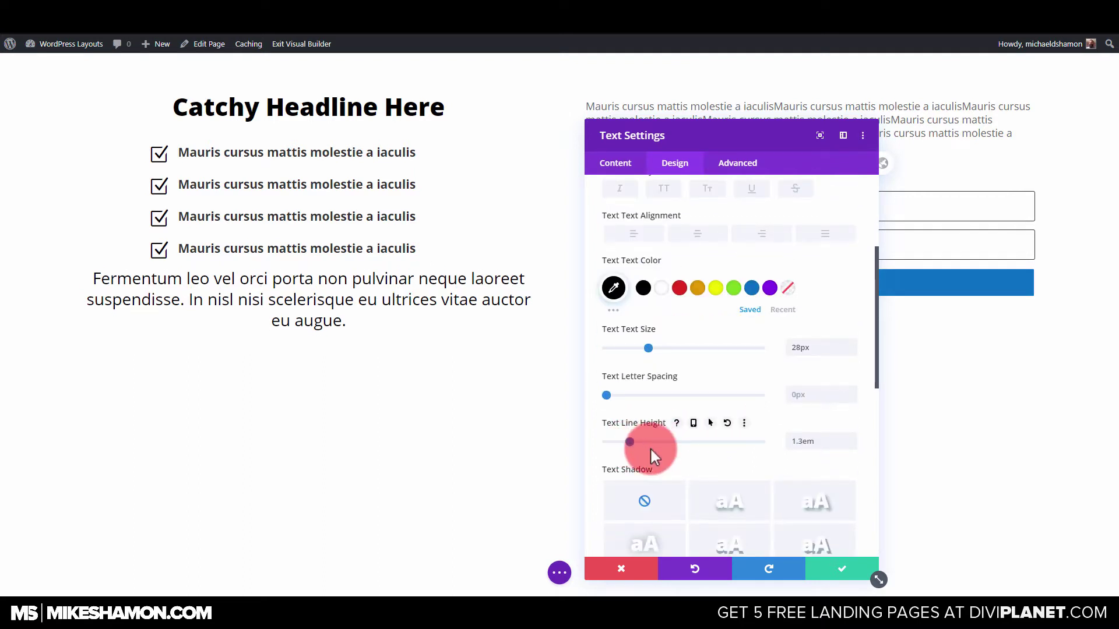
Step: Add top padding to the paragraph module, save its settings, and show the page-level builder controls
scroll(666, 258, "down", 5)
left_click(631, 374)
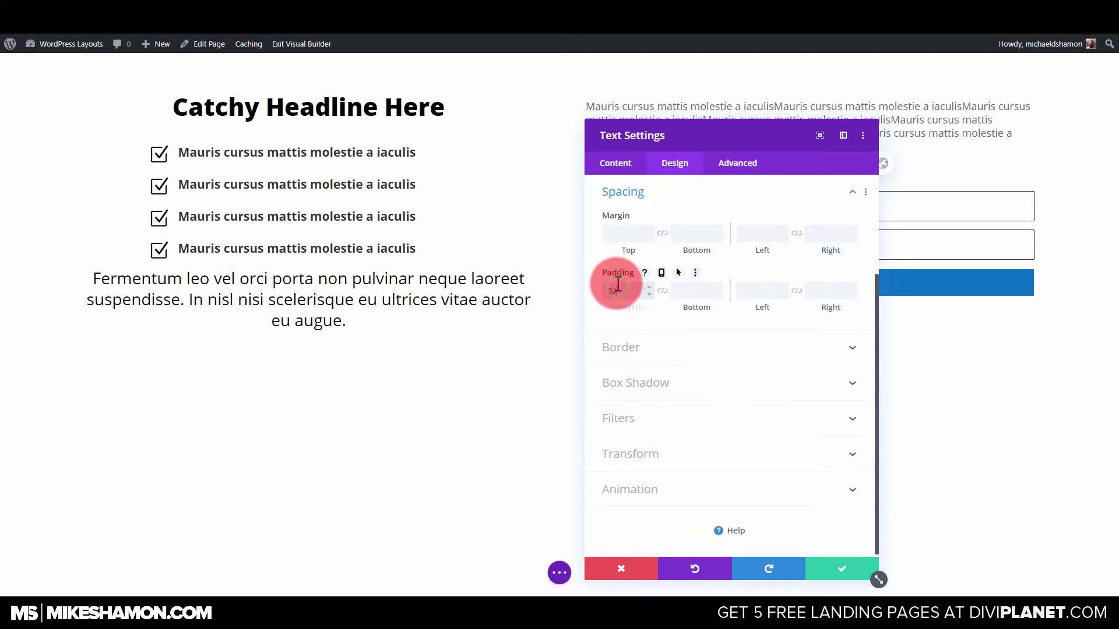
left_click(833, 568)
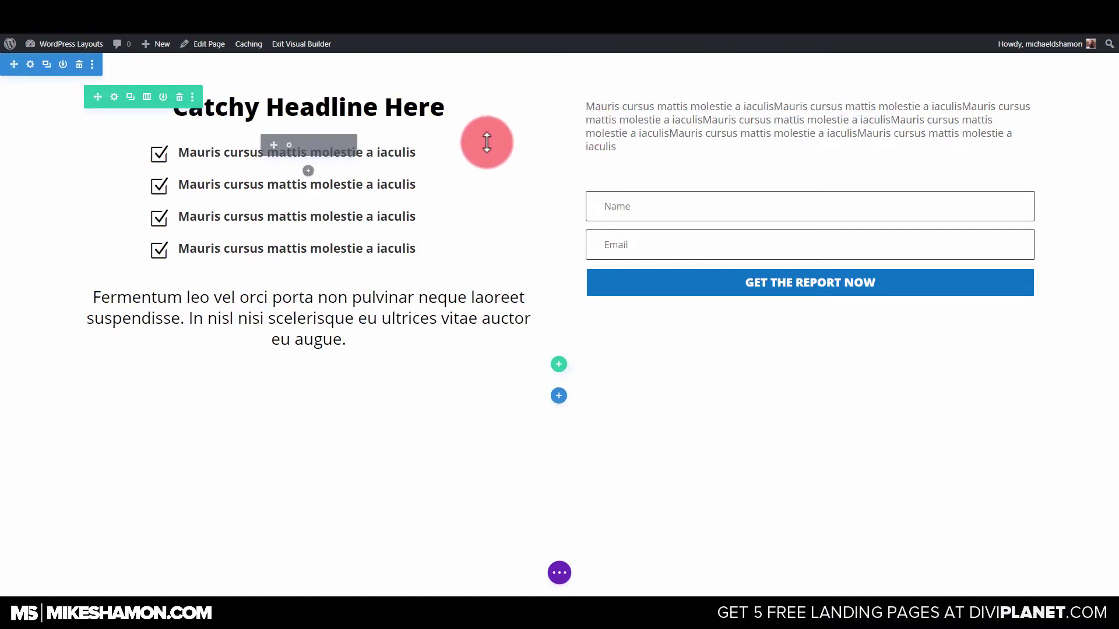
left_click(559, 573)
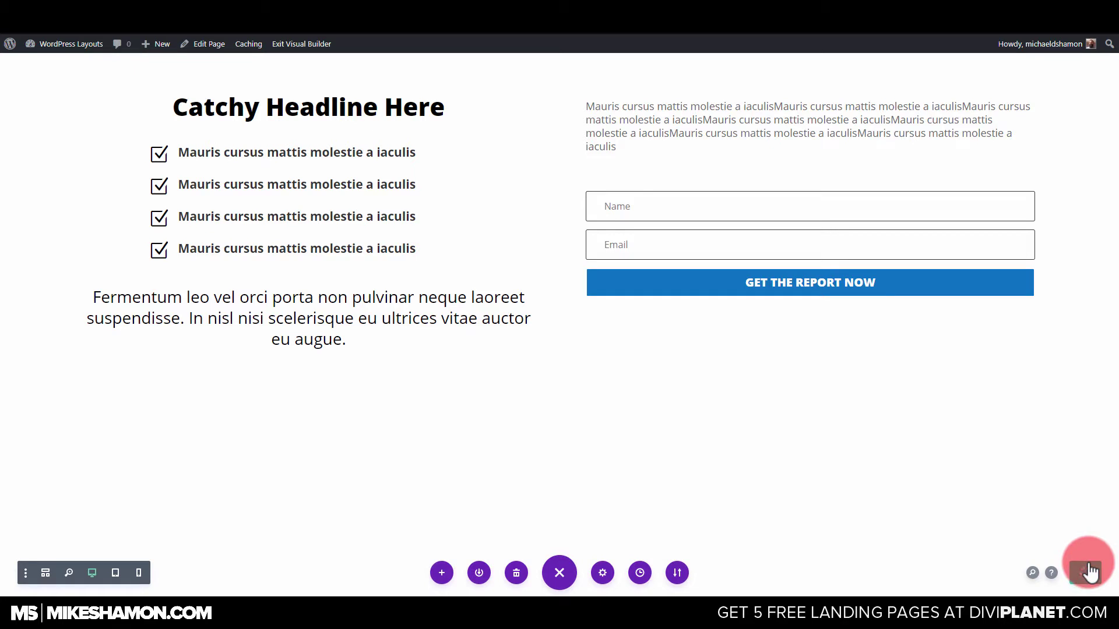
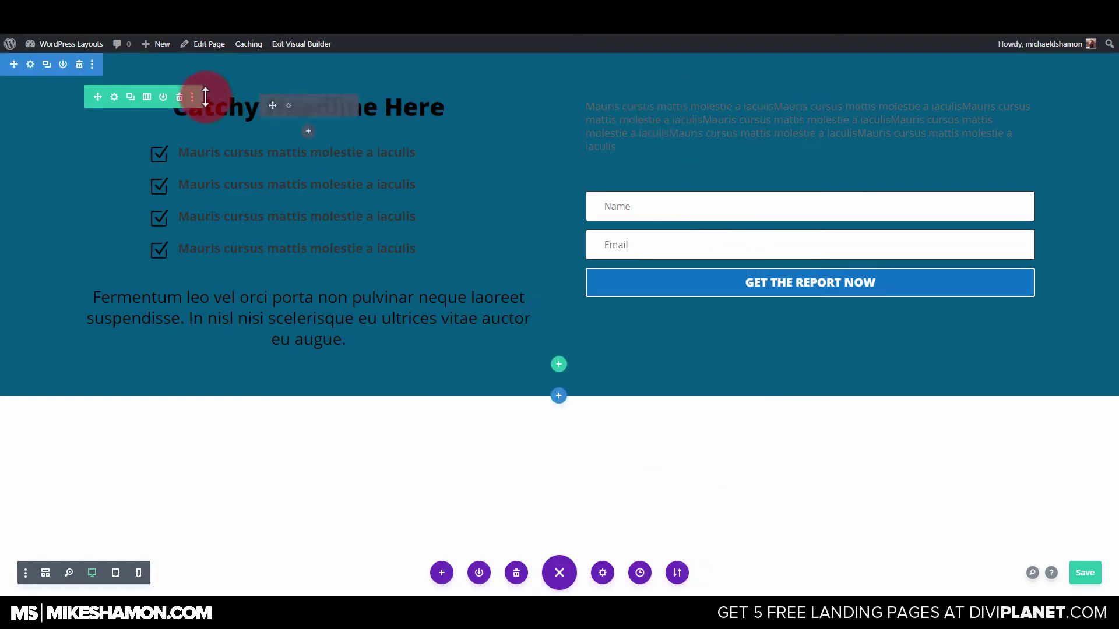
Step: Give the row's second column, which holds the optin form, a white background color
left_click(113, 97)
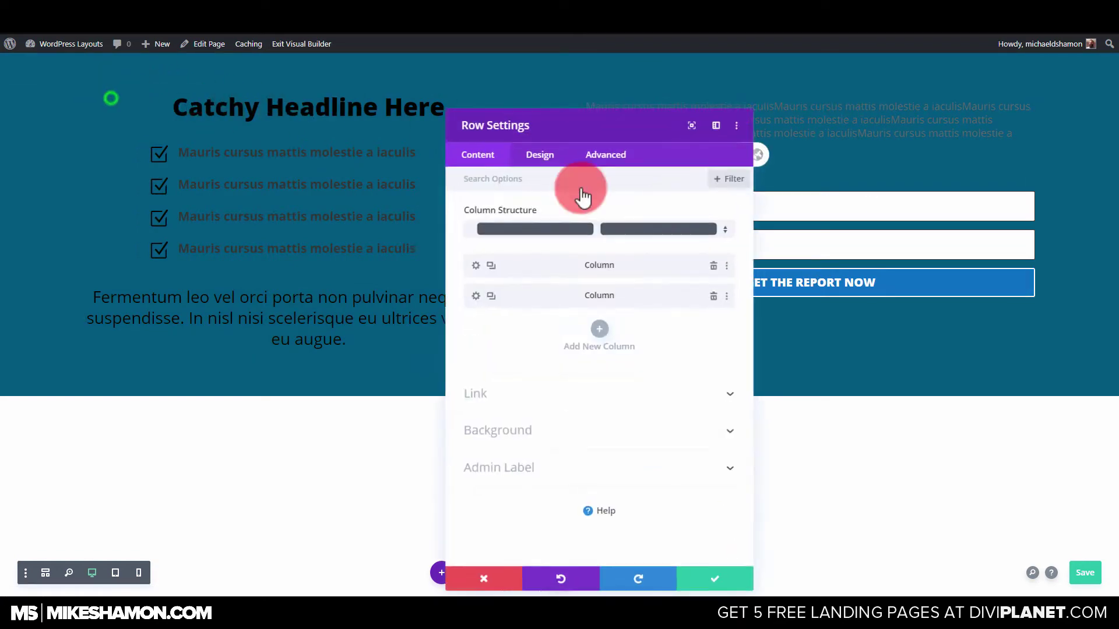
left_click(479, 299)
left_click(486, 360)
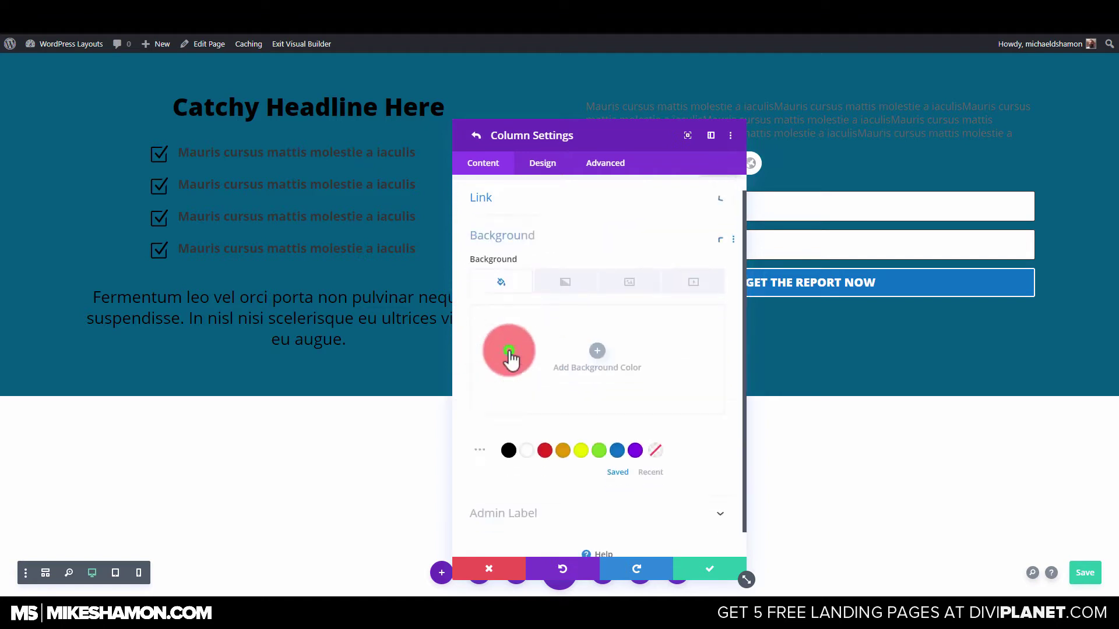
left_click(527, 424)
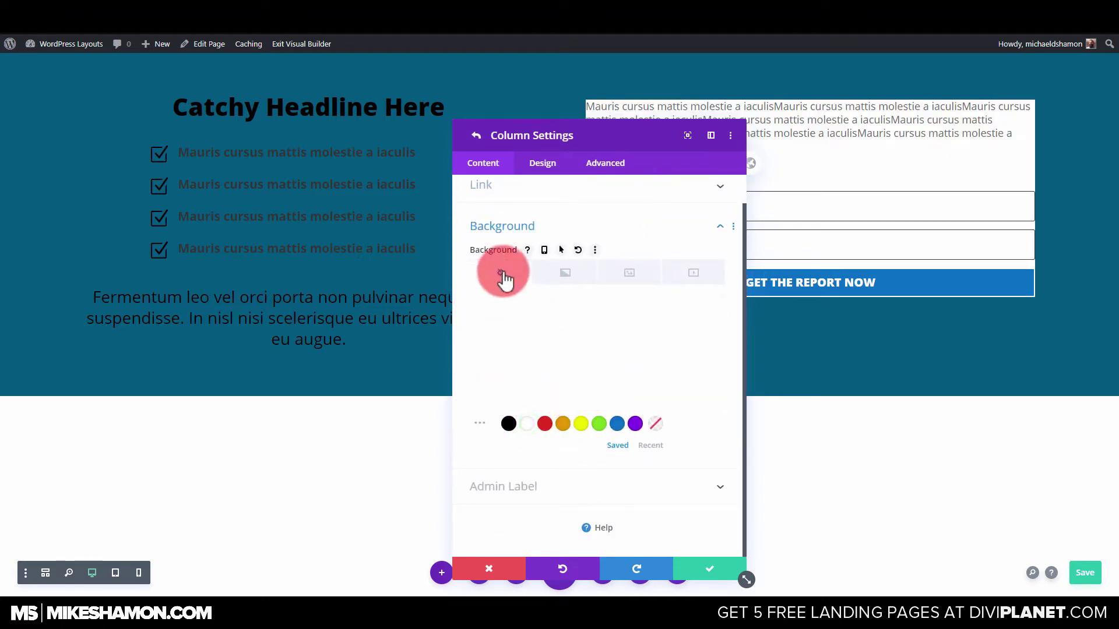
Step: Set the second column's border width to 3px and its border color to black
left_click(548, 169)
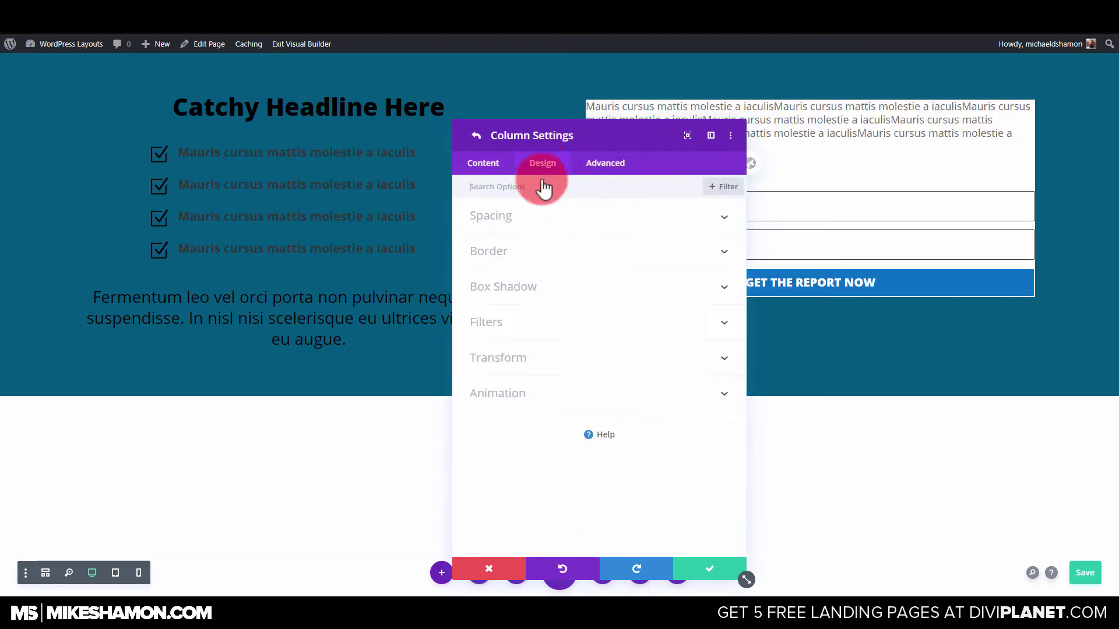
left_click(532, 249)
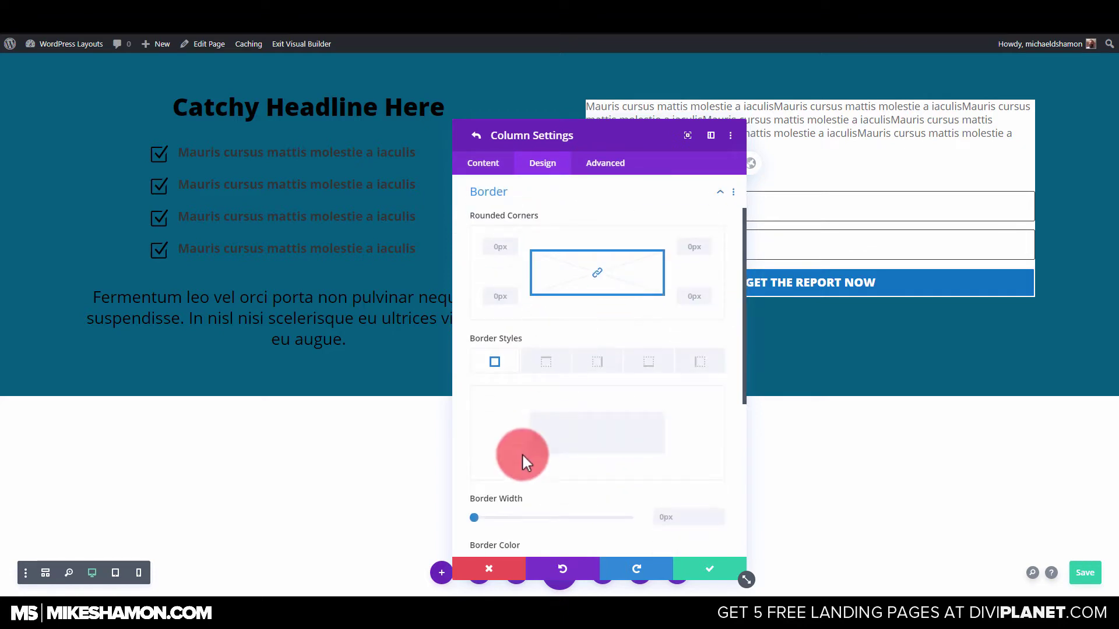
scroll(522, 458, "down", 2)
mouse_move(469, 427)
left_mouse_down()
mouse_move(503, 422)
mouse_move(483, 420)
left_mouse_up()
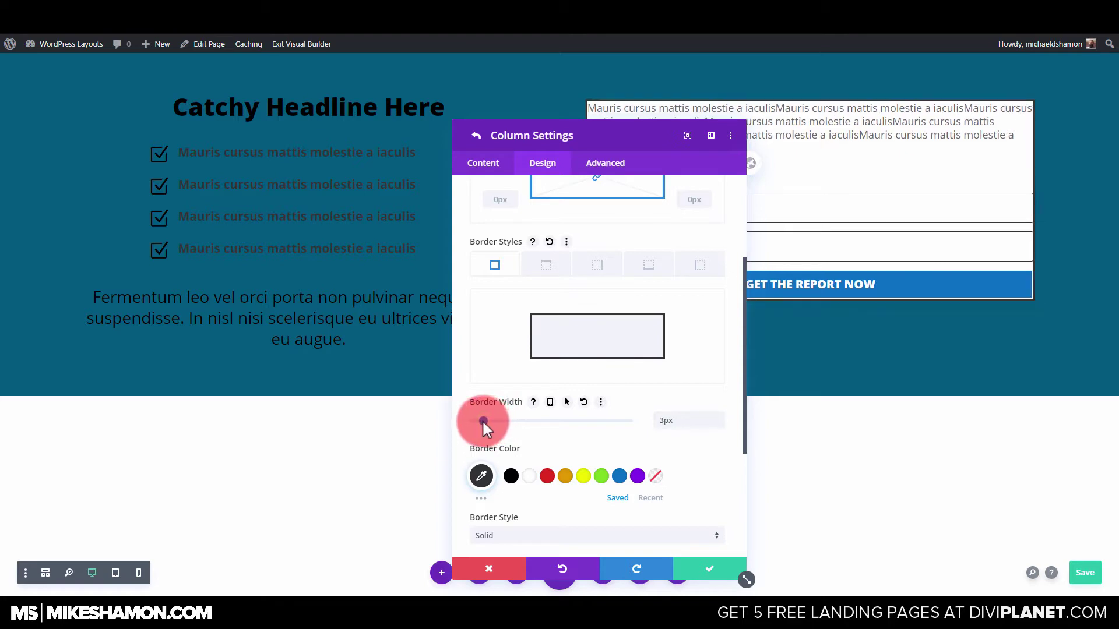
left_click(547, 479)
left_click(511, 476)
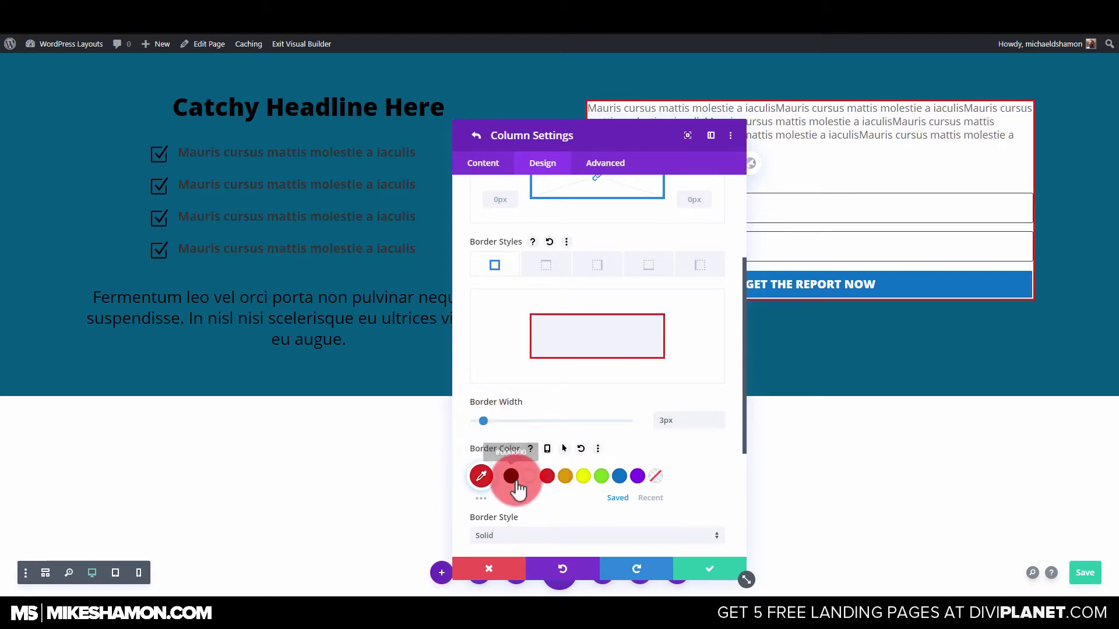
Step: Change the second column's border color to red #e02b20 and its border width to 6px
scroll(593, 450, "down", 3)
left_click(549, 282)
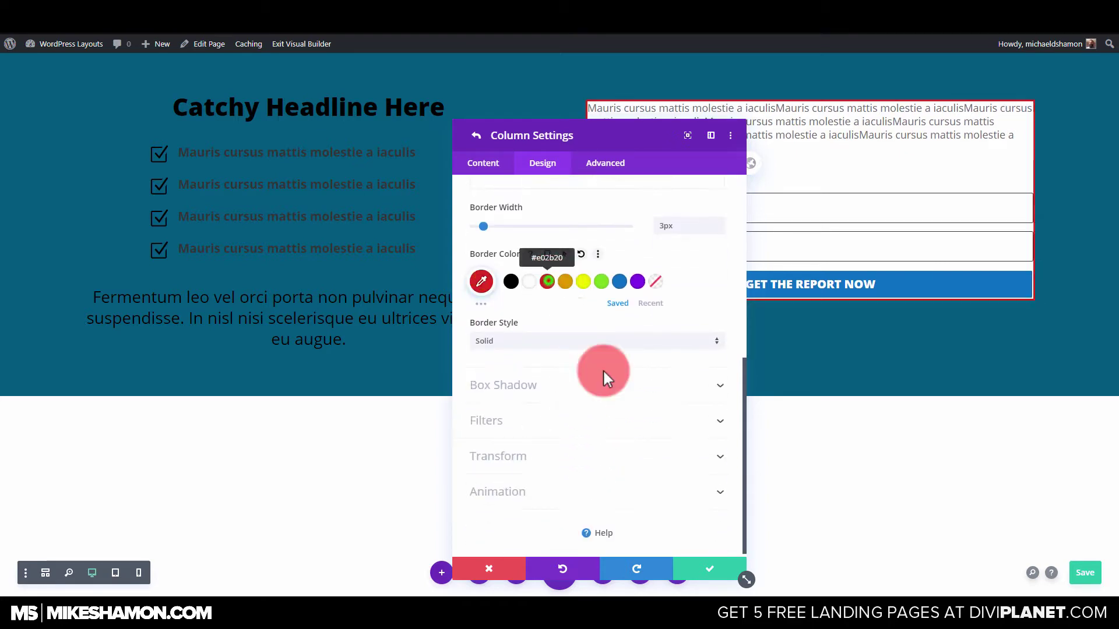
left_click_drag(483, 229, 495, 229)
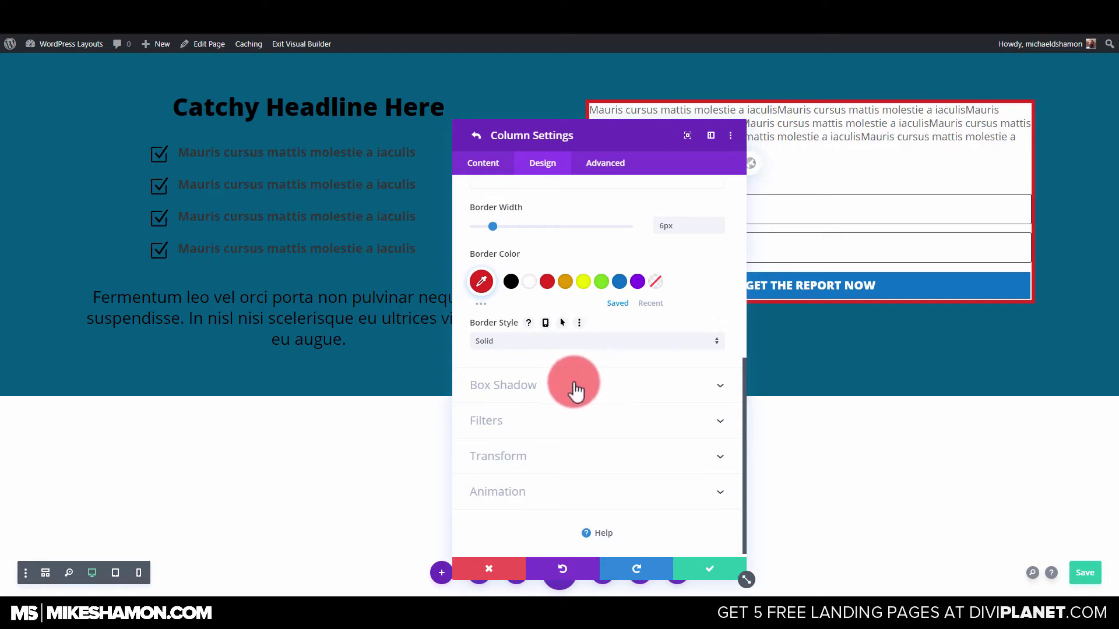
Step: Add the hard-edged bottom-right box shadow to the column, with horizontal and vertical positions of 5px
left_click(554, 390)
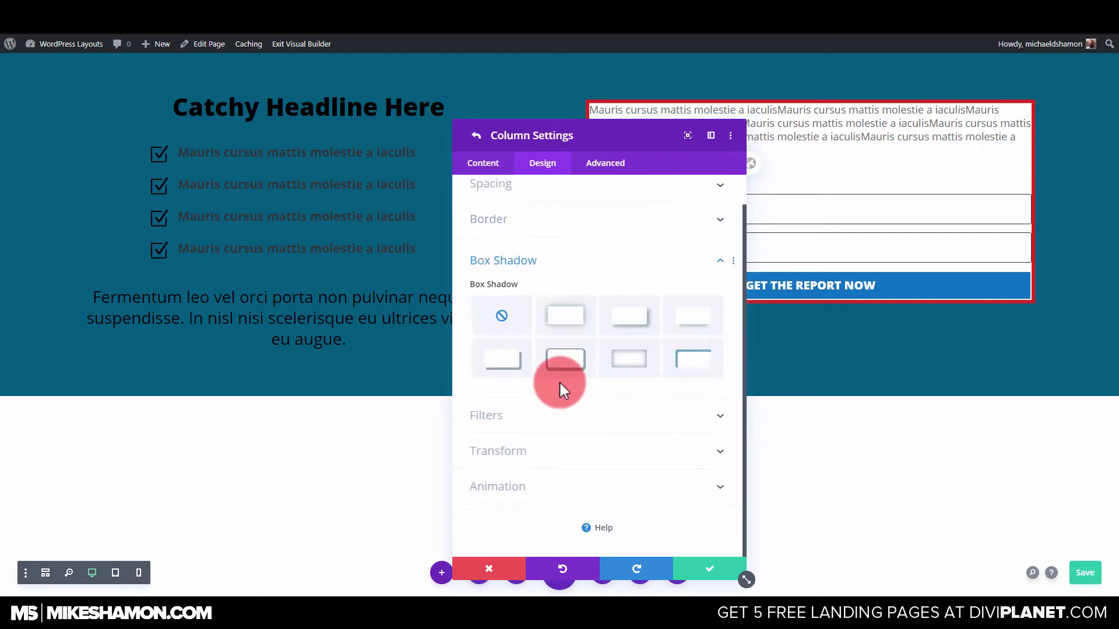
left_click(520, 373)
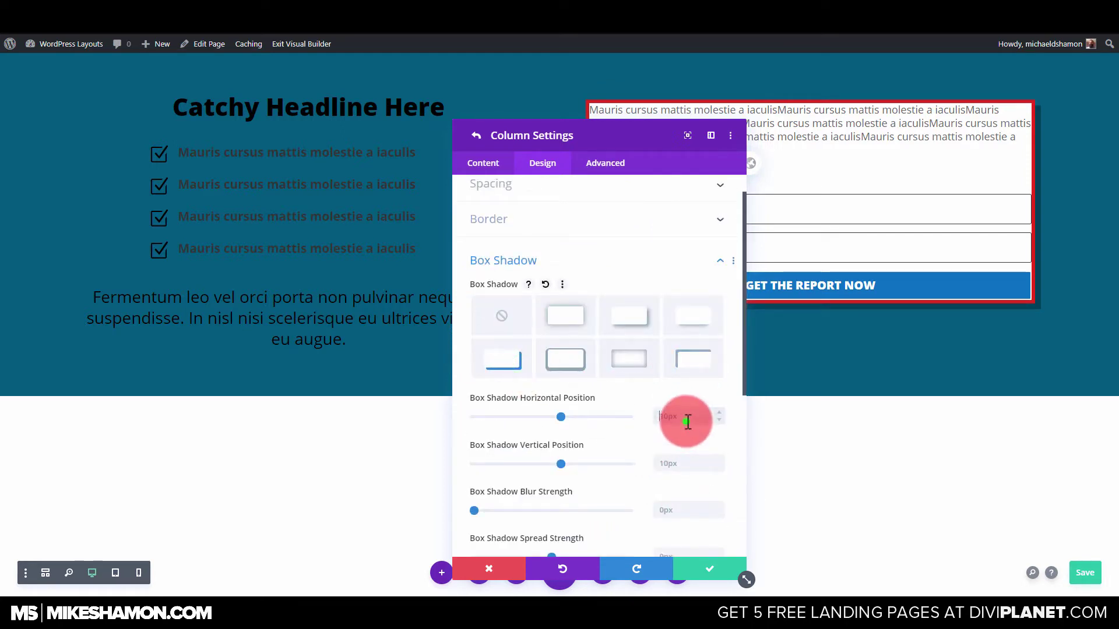
left_click(688, 464)
type("5")
left_click(736, 452)
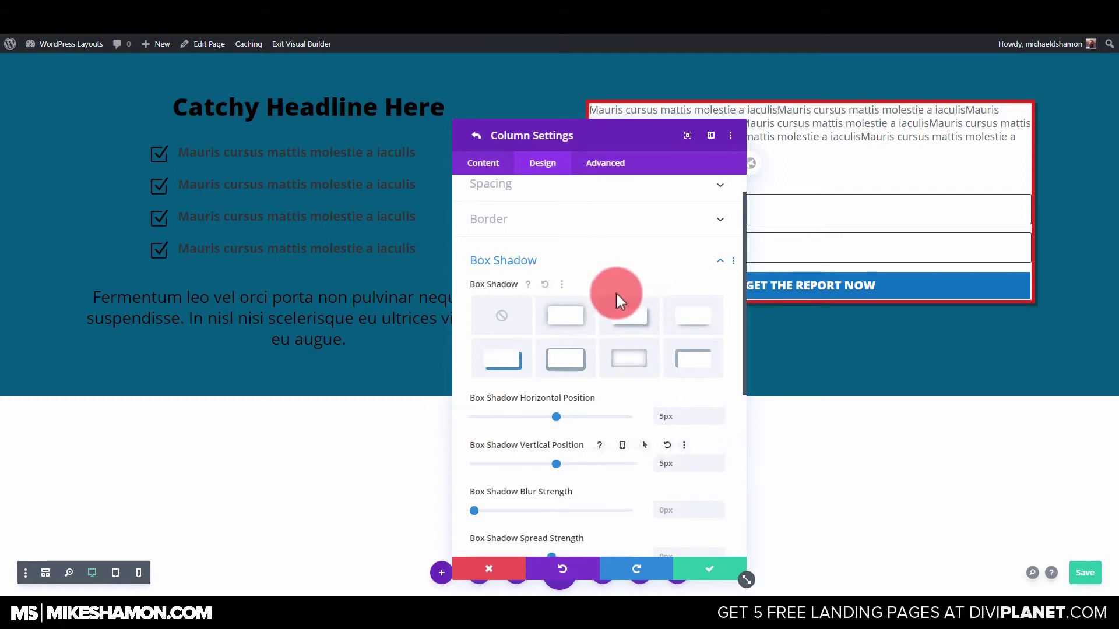
Step: Set the column's top, bottom, left and right padding to 32px and move the settings window clear of the optin form
left_click(525, 185)
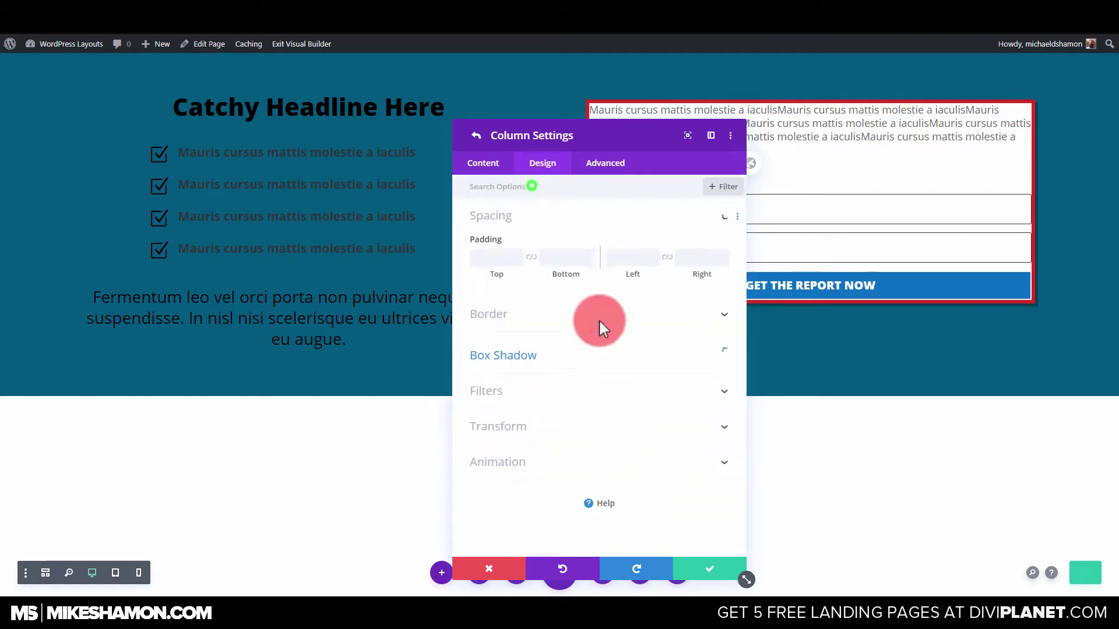
left_click(489, 256)
left_click(647, 260)
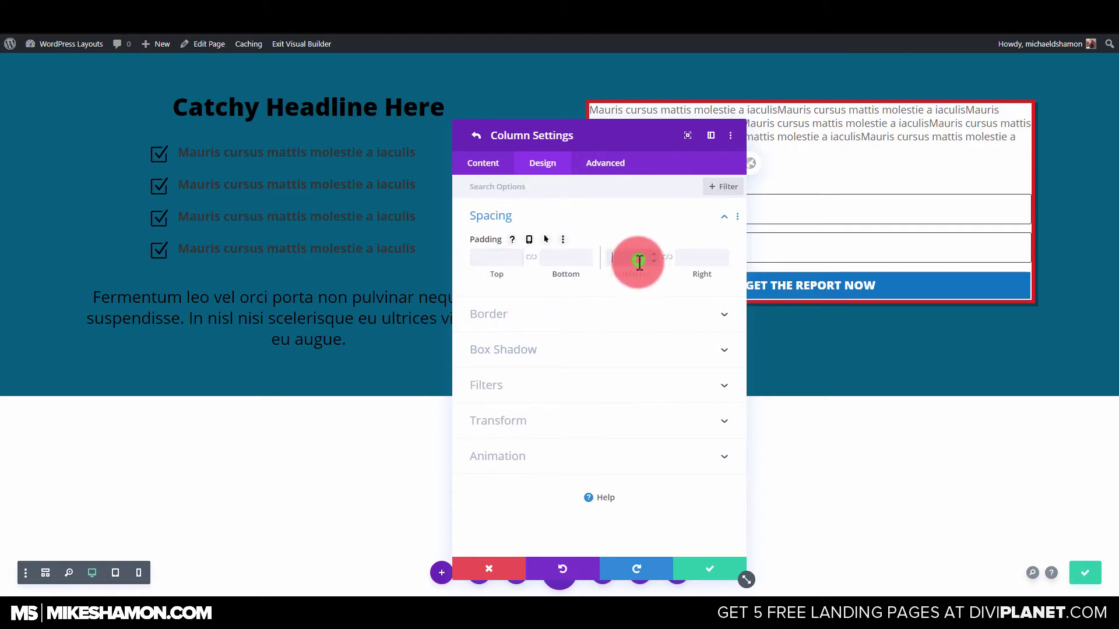
type("32")
left_click(666, 256)
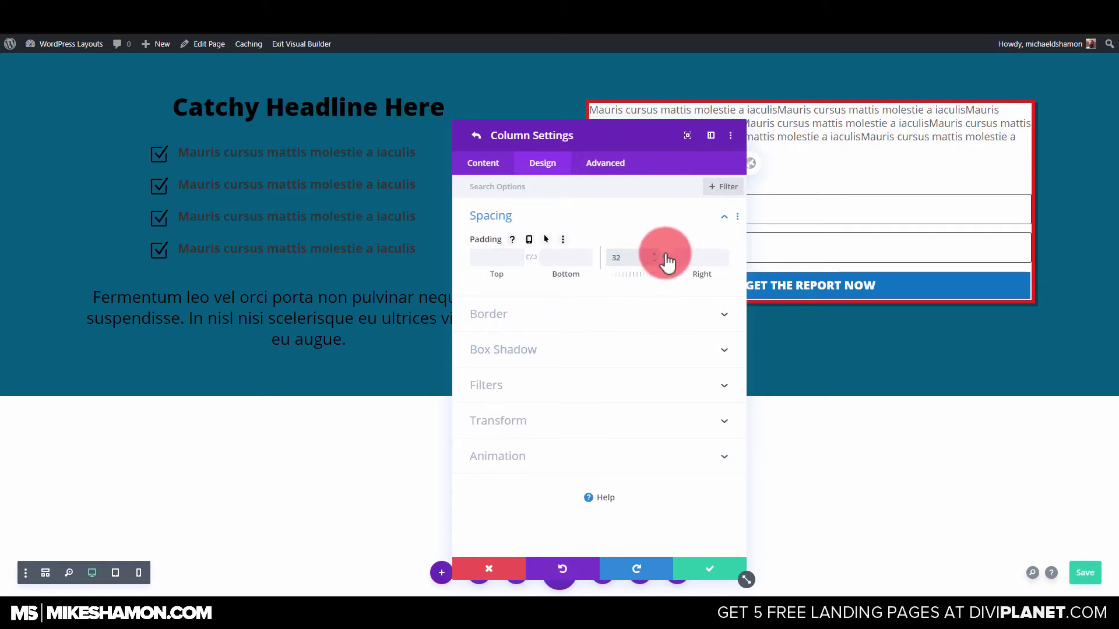
left_click(481, 257)
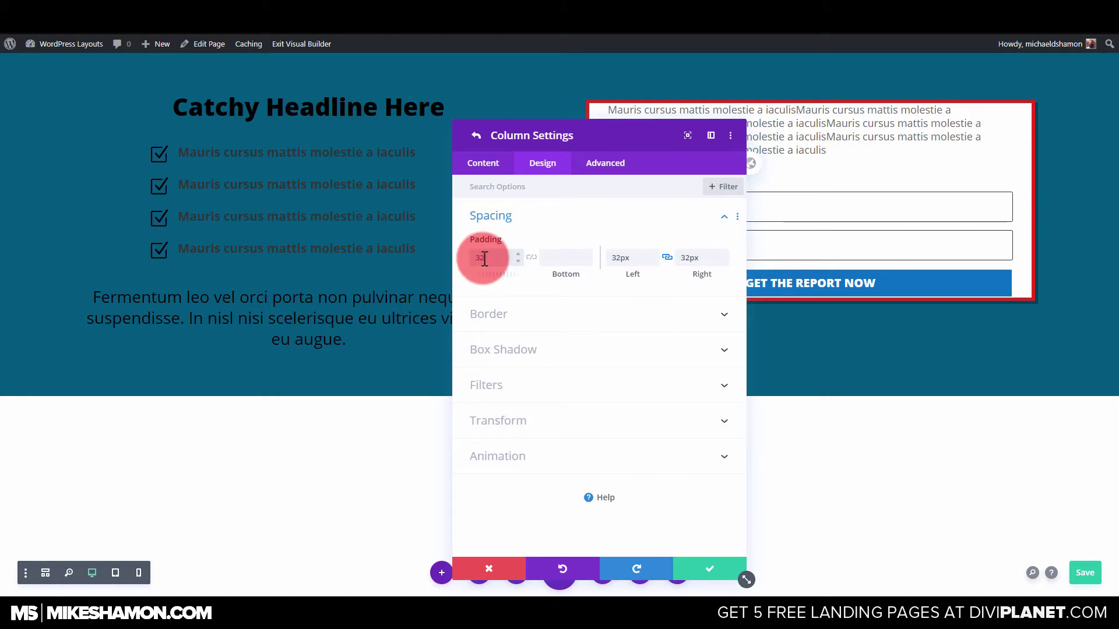
left_click(513, 257)
left_click(531, 258)
left_click_drag(600, 142, 348, 107)
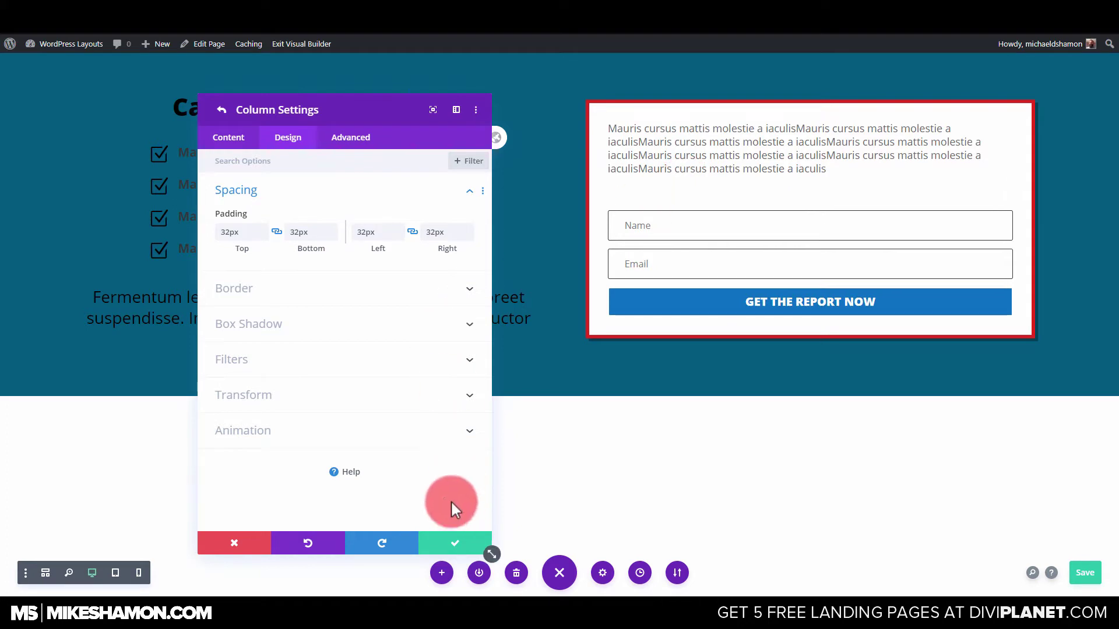
left_click(298, 198)
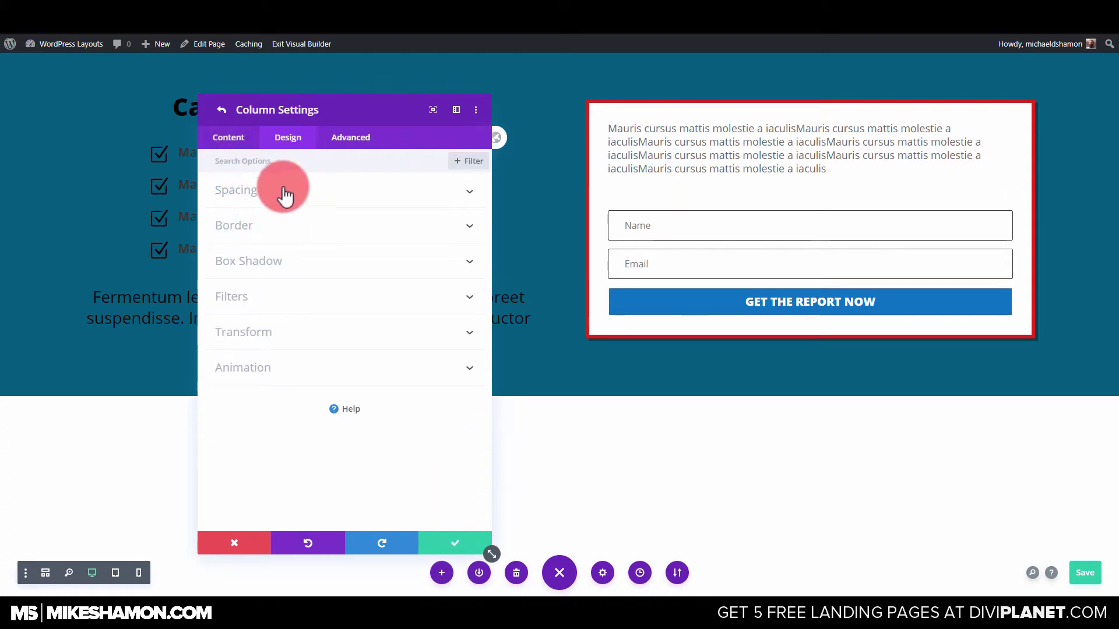
left_click(295, 192)
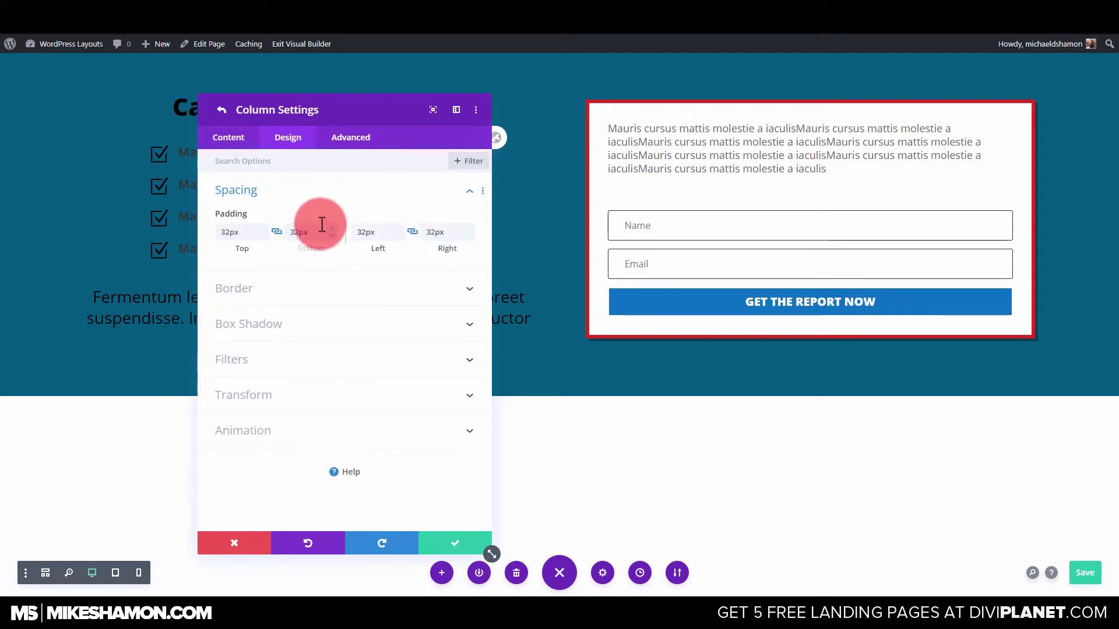
left_click(228, 137)
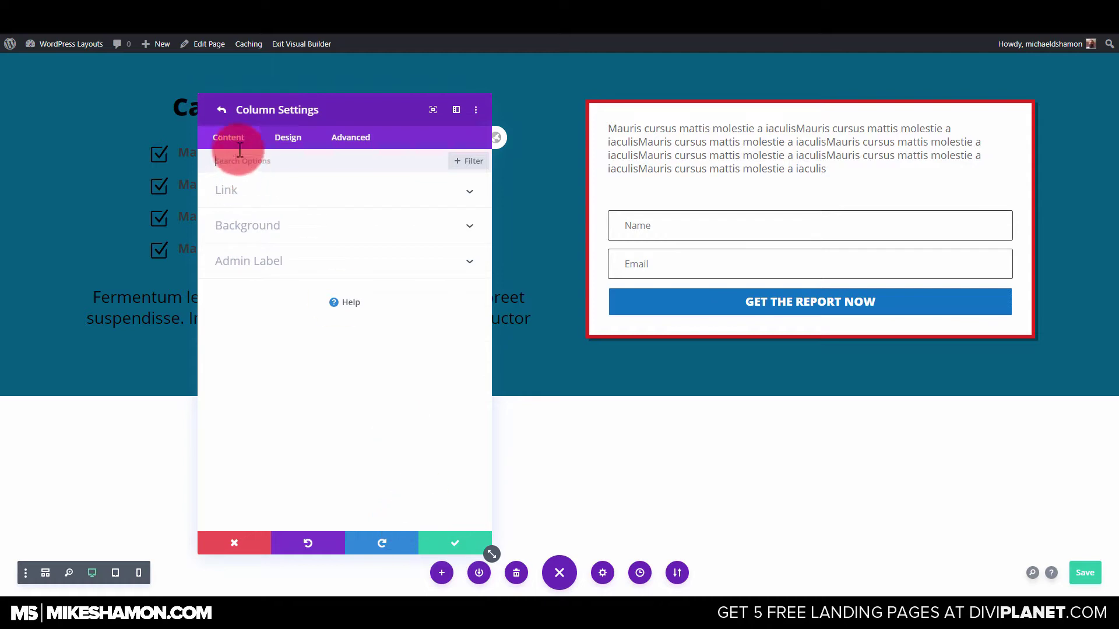
Step: Return to the row's settings and enable a custom gutter width of 4
left_click(222, 110)
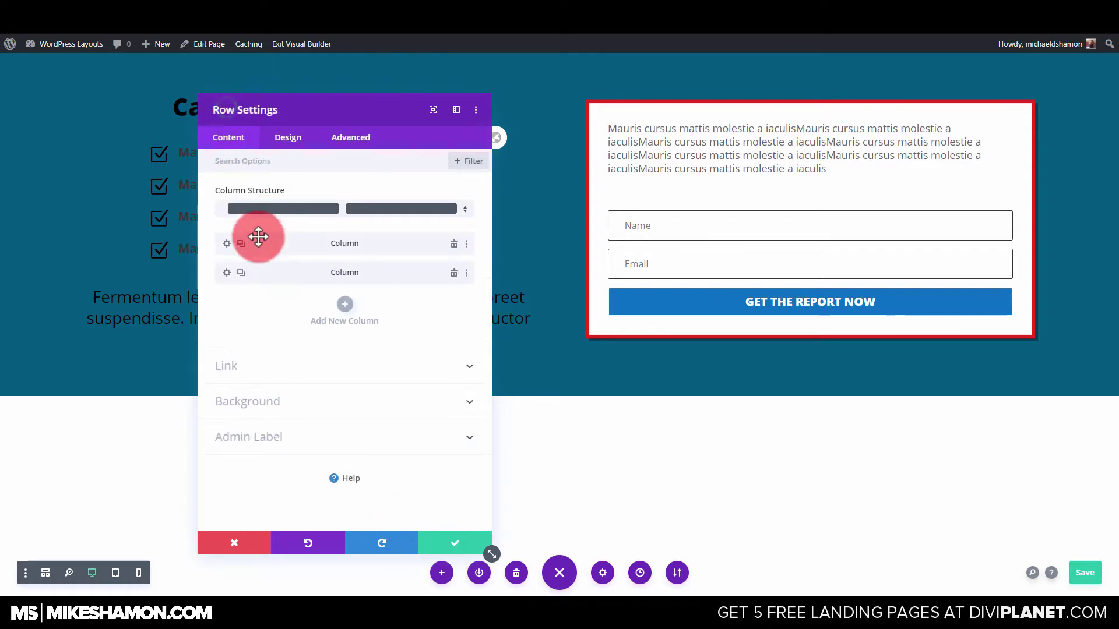
left_click(289, 140)
left_click(267, 192)
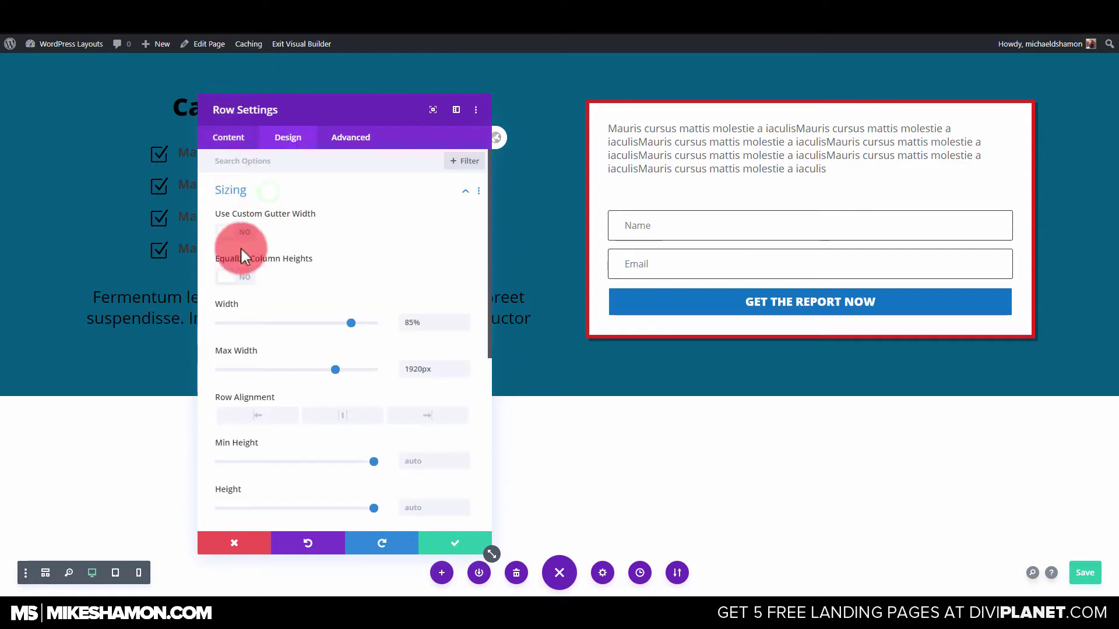
left_click(241, 239)
left_click_drag(318, 277, 465, 302)
left_click(449, 319)
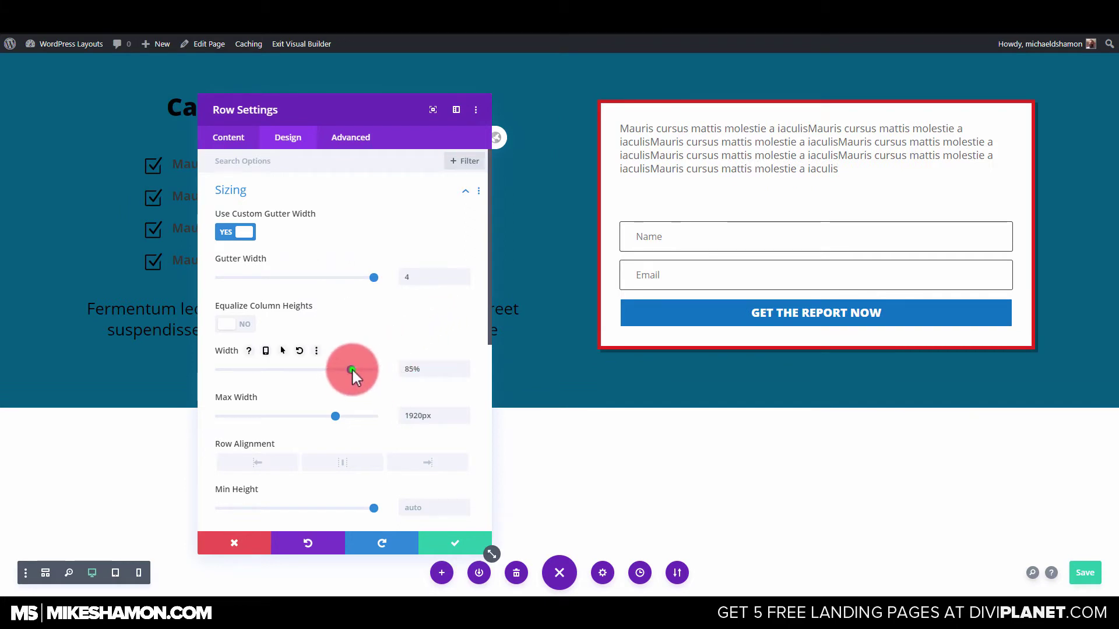
Step: Reduce the row's width to 69% and save the row settings
left_click_drag(351, 368, 325, 367)
left_click(345, 197)
left_click_drag(375, 110, 404, 103)
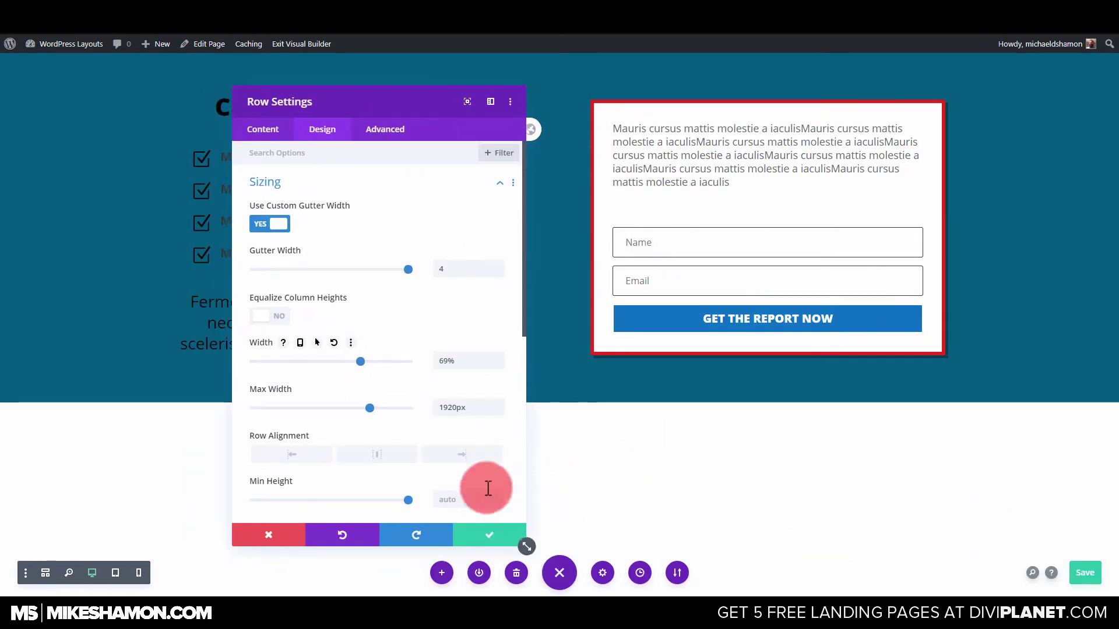
left_click(488, 537)
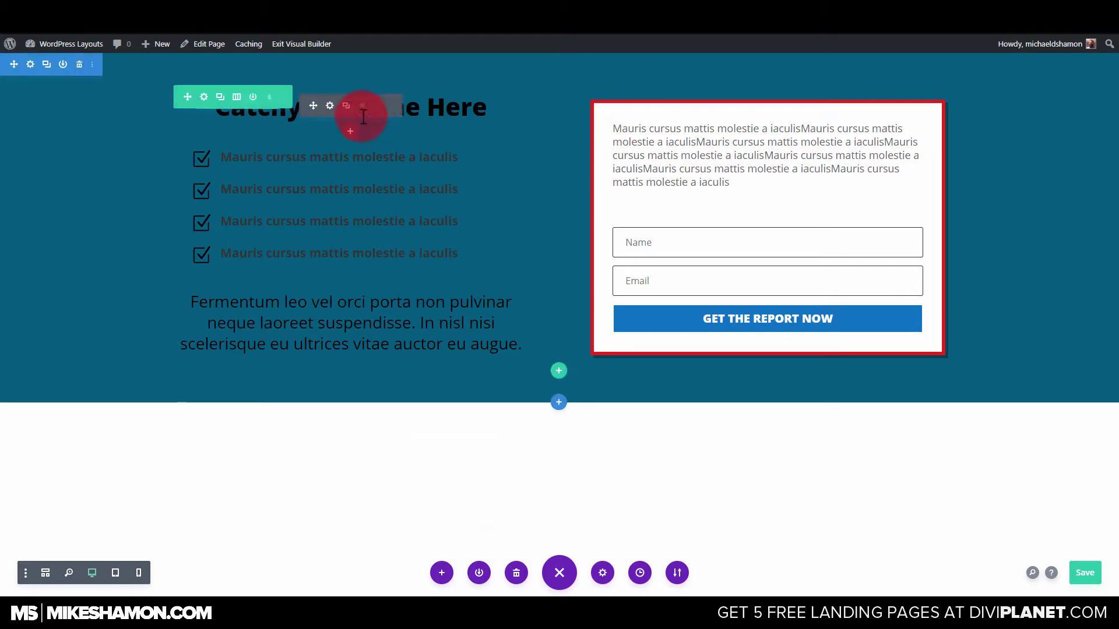
Step: Duplicate the "Catchy Headline Here" text module and place the copy above the paragraph in the second column
left_click(330, 105)
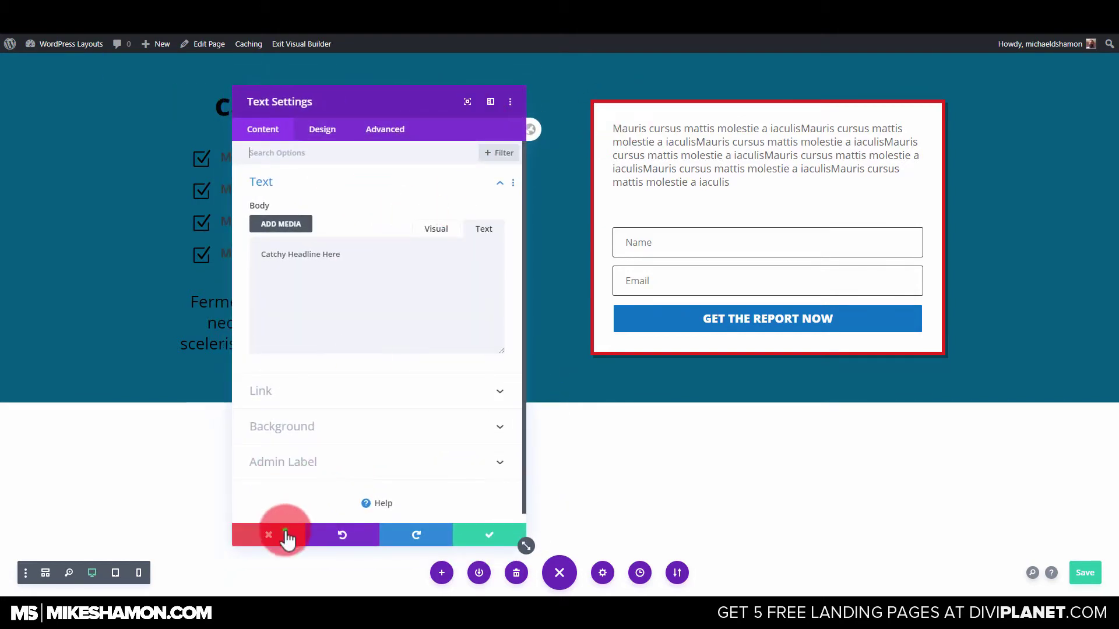
left_click(287, 537)
left_click(346, 106)
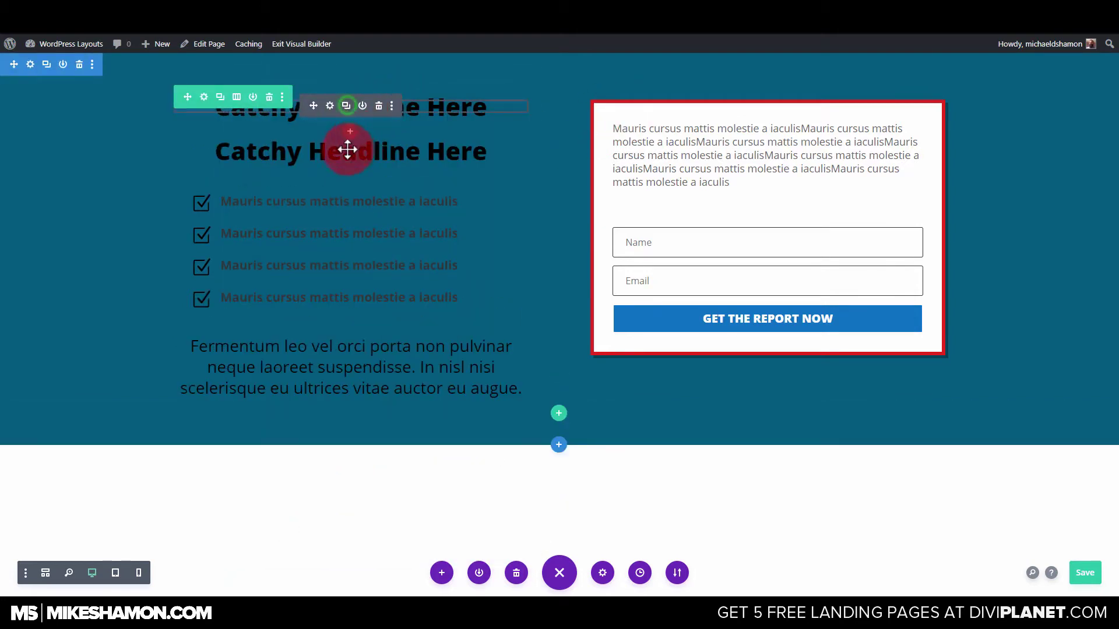
left_click_drag(318, 153, 763, 216)
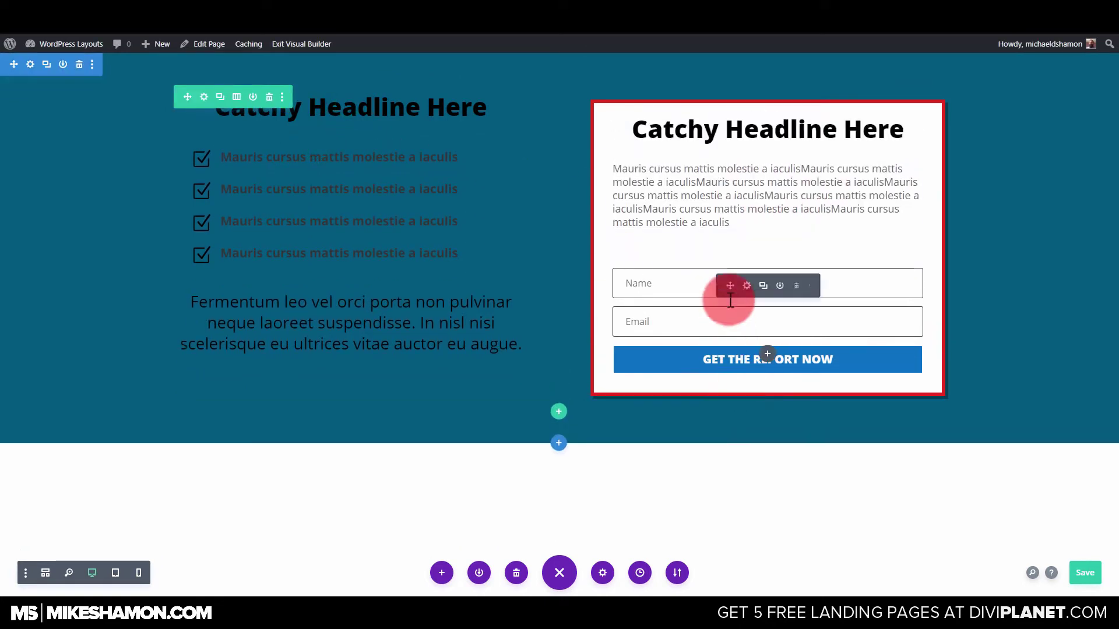
Step: Shorten the second column's paragraph by deleting everything after the last "cursus mattis molestie" on its third line in the editor
left_click(758, 175)
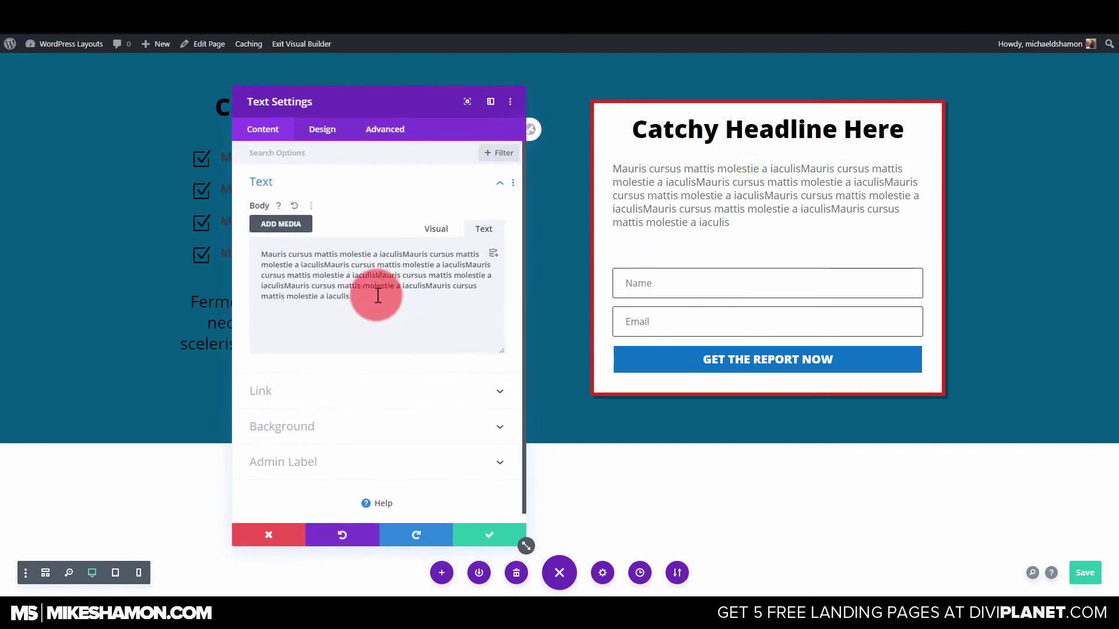
left_click_drag(375, 295, 351, 275)
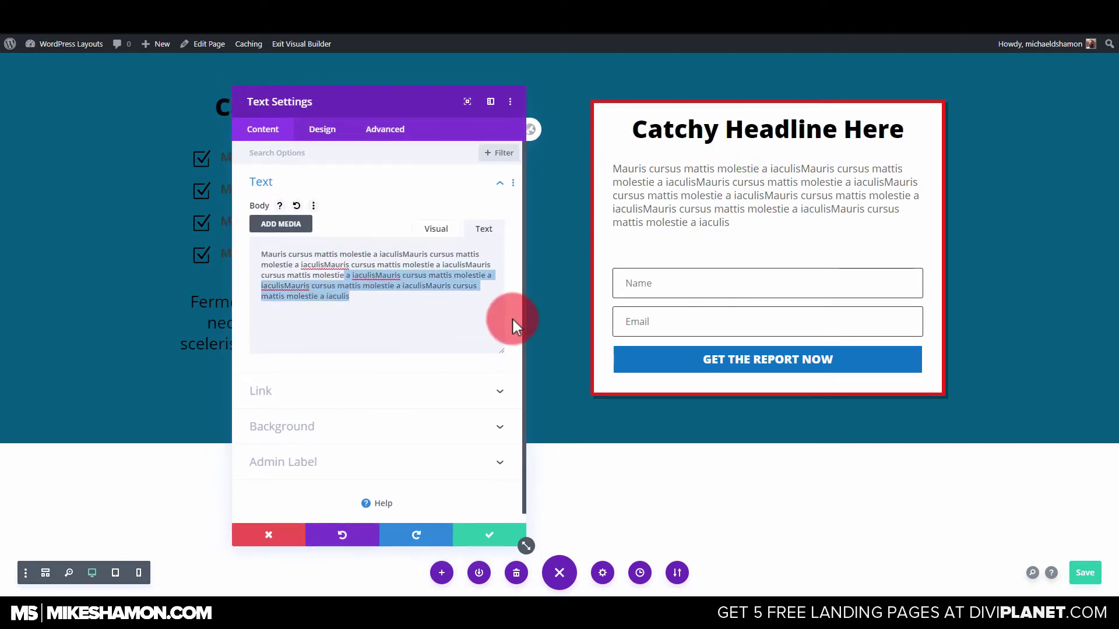
key("BackSpace")
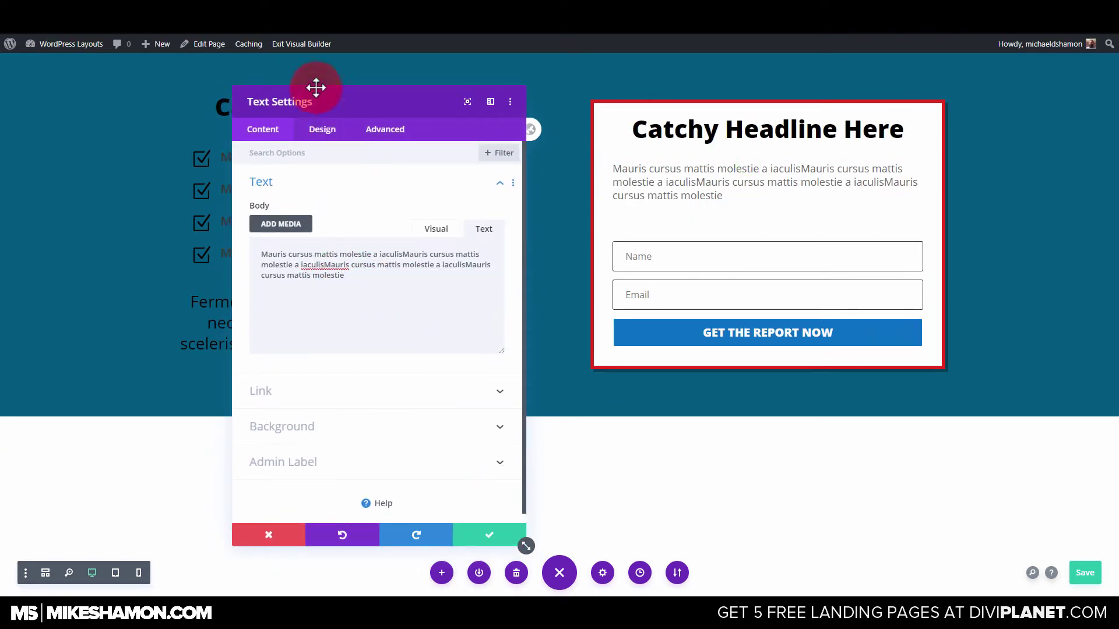
Step: Style the optin paragraph with 21px text, 1.4em line height and centered alignment, and save the module
left_click(323, 129)
left_click(299, 183)
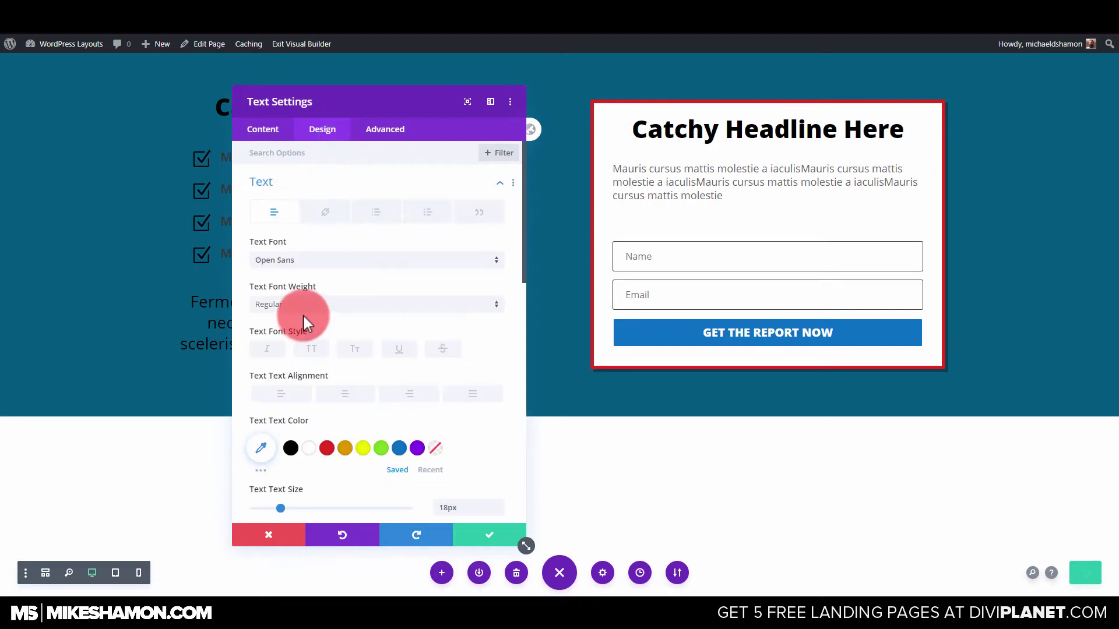
scroll(302, 313, "down", 2)
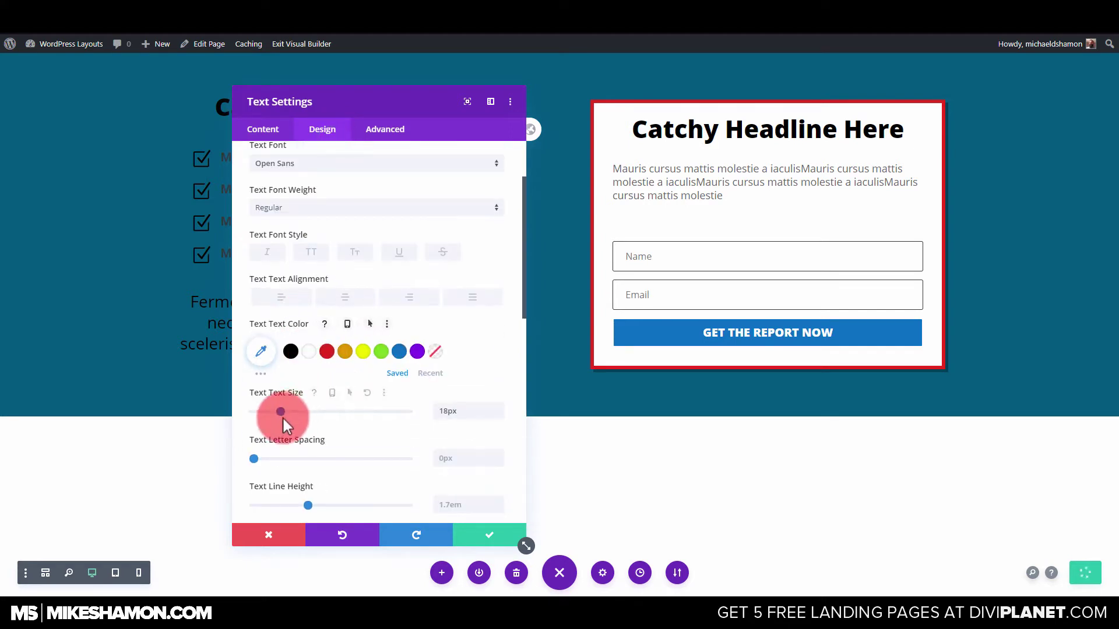
mouse_move(282, 416)
left_mouse_down()
mouse_move(301, 407)
mouse_move(282, 408)
left_mouse_up()
scroll(321, 418, "down", 2)
scroll(310, 264, "up", 2)
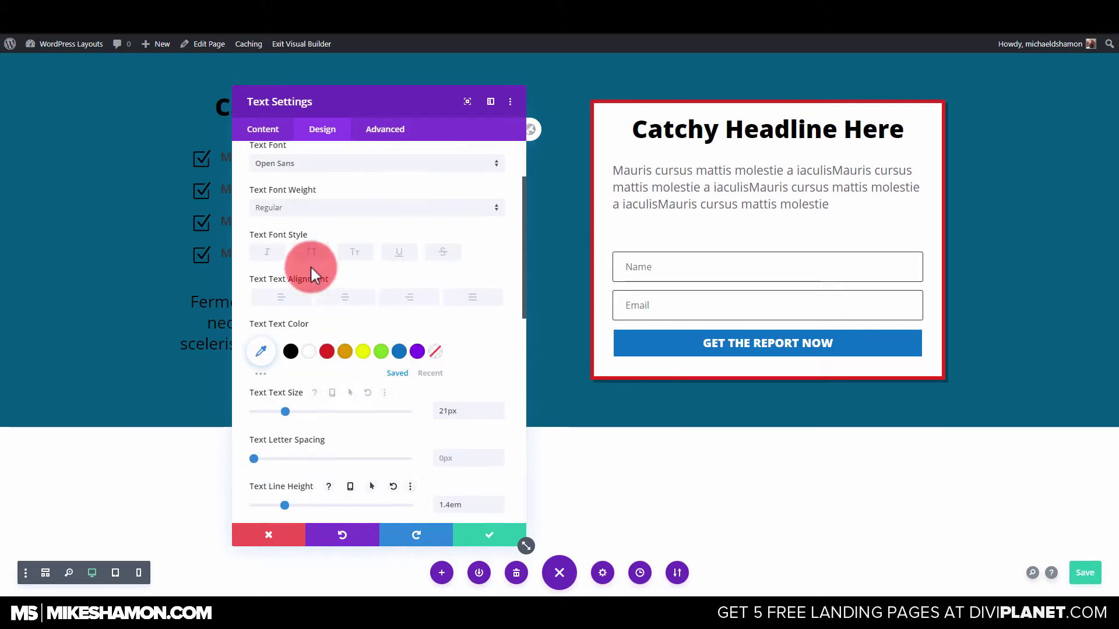
left_click(348, 300)
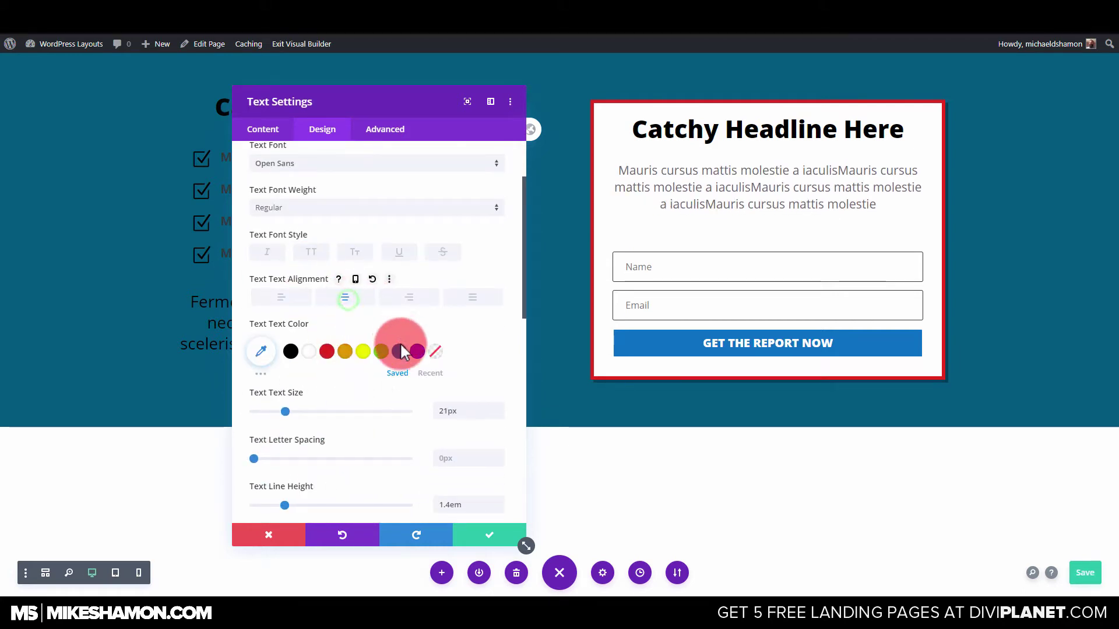
left_click(496, 531)
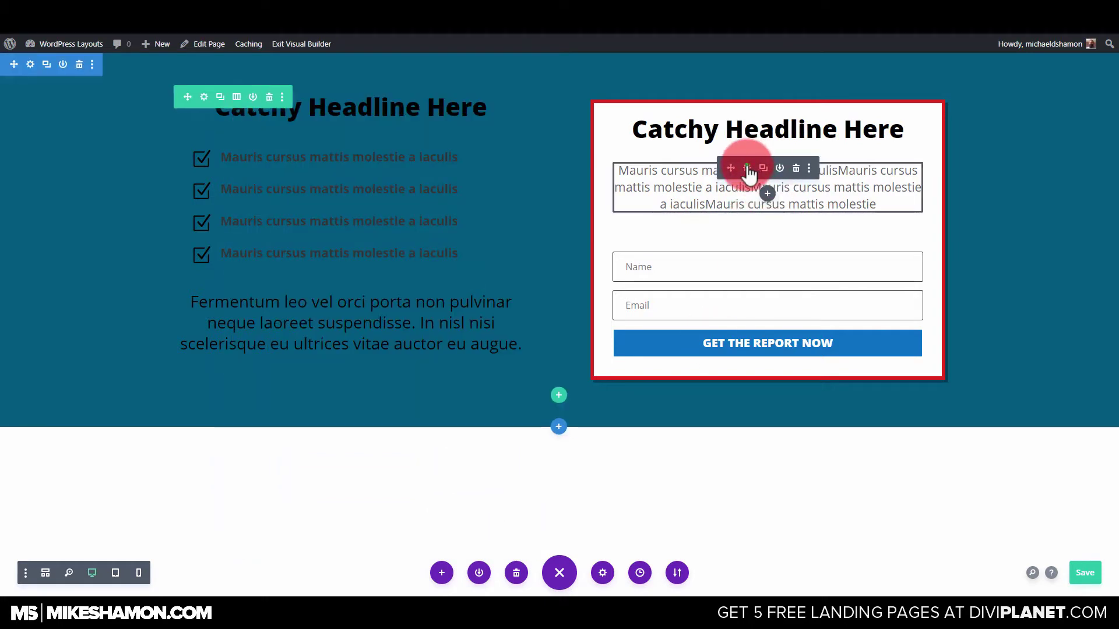
Step: Set the optin paragraph module's bottom margin to 0px and its bottom padding to 16px
left_click(747, 166)
left_click(323, 129)
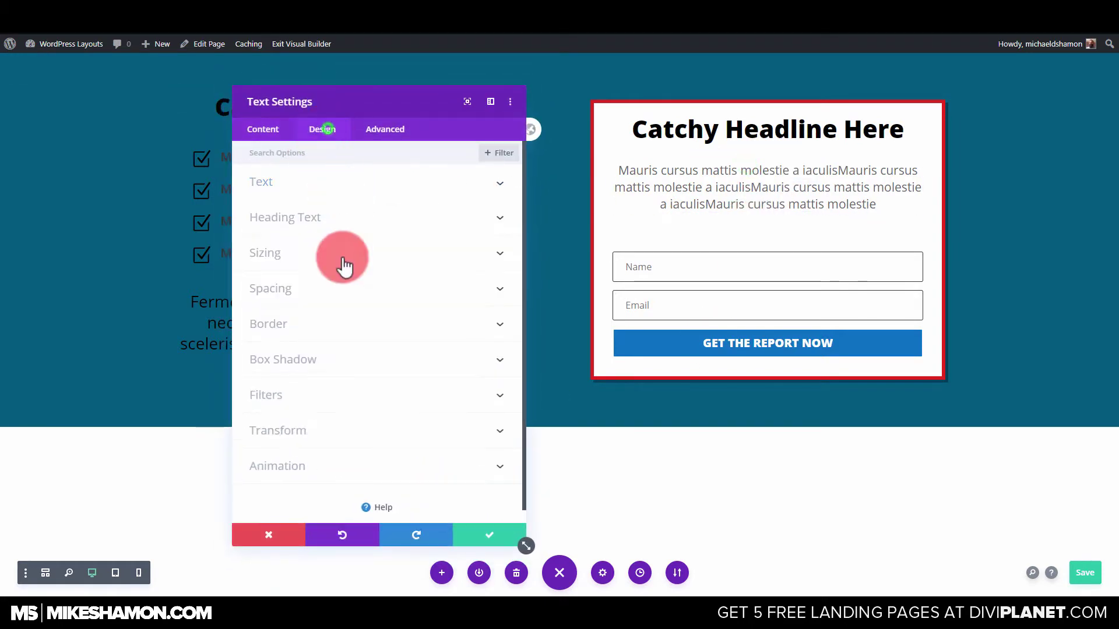
left_click(309, 185)
left_click(310, 184)
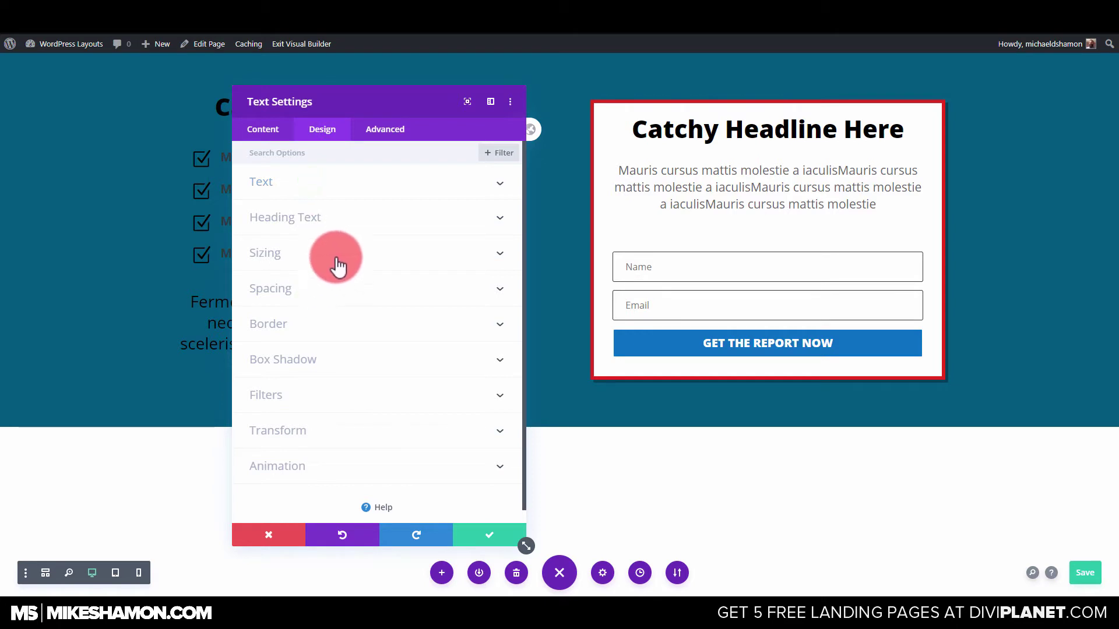
left_click(337, 291)
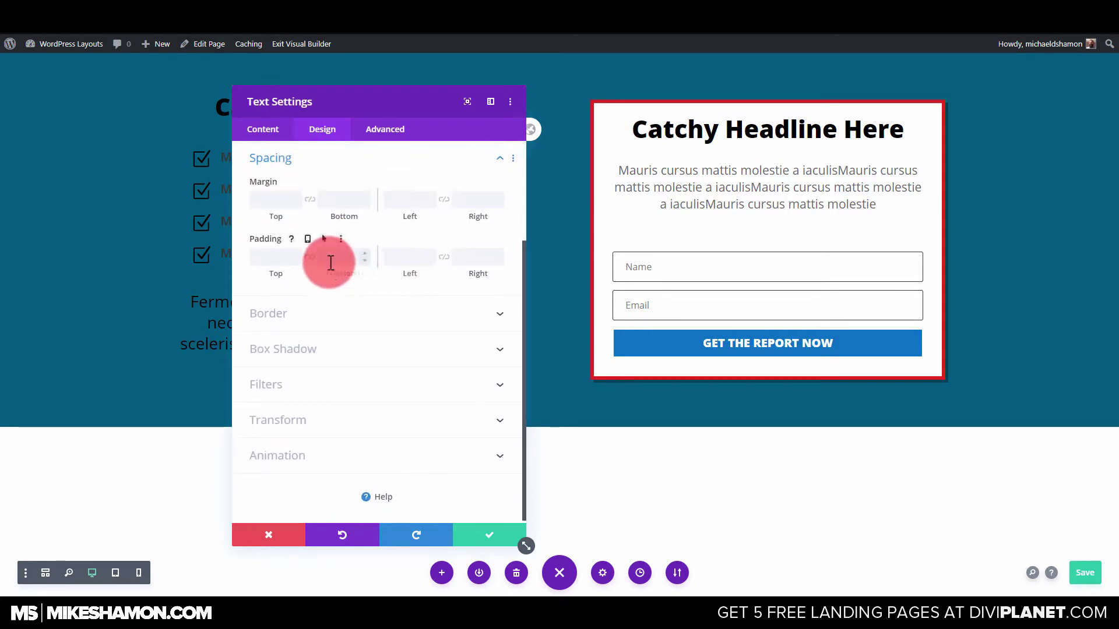
left_click_drag(345, 262, 331, 224)
type("0")
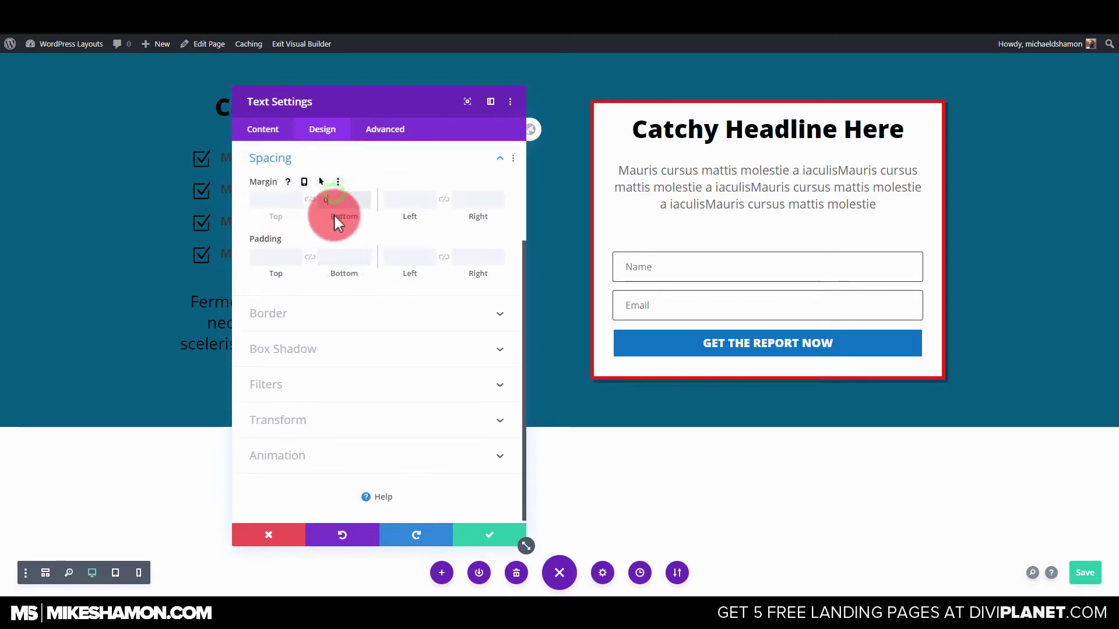
left_click(338, 254)
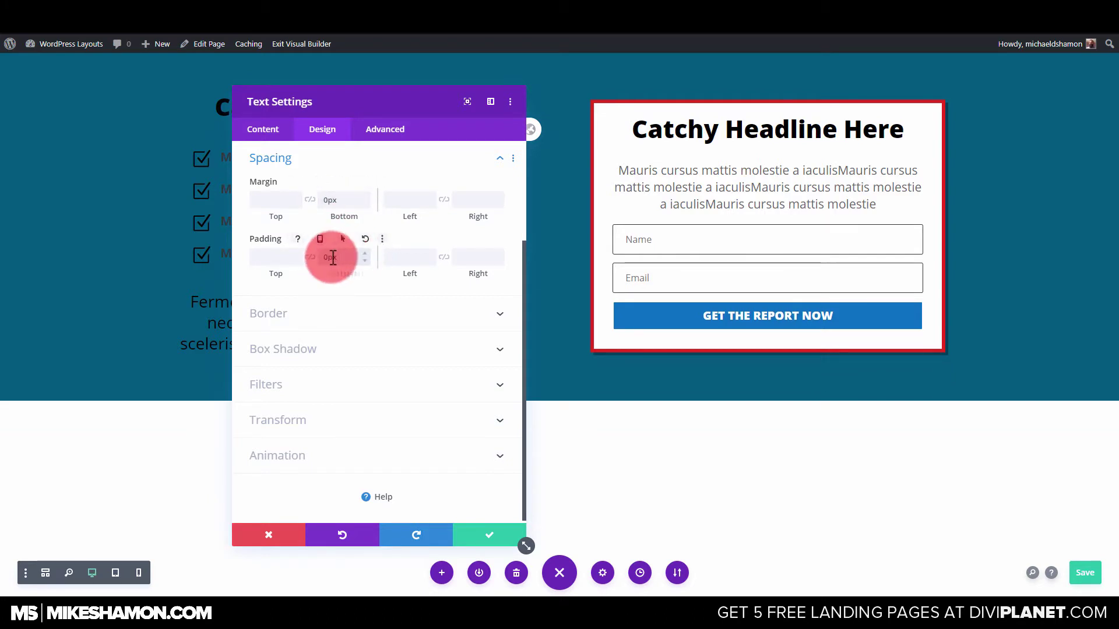
left_click(303, 254)
left_click(329, 257)
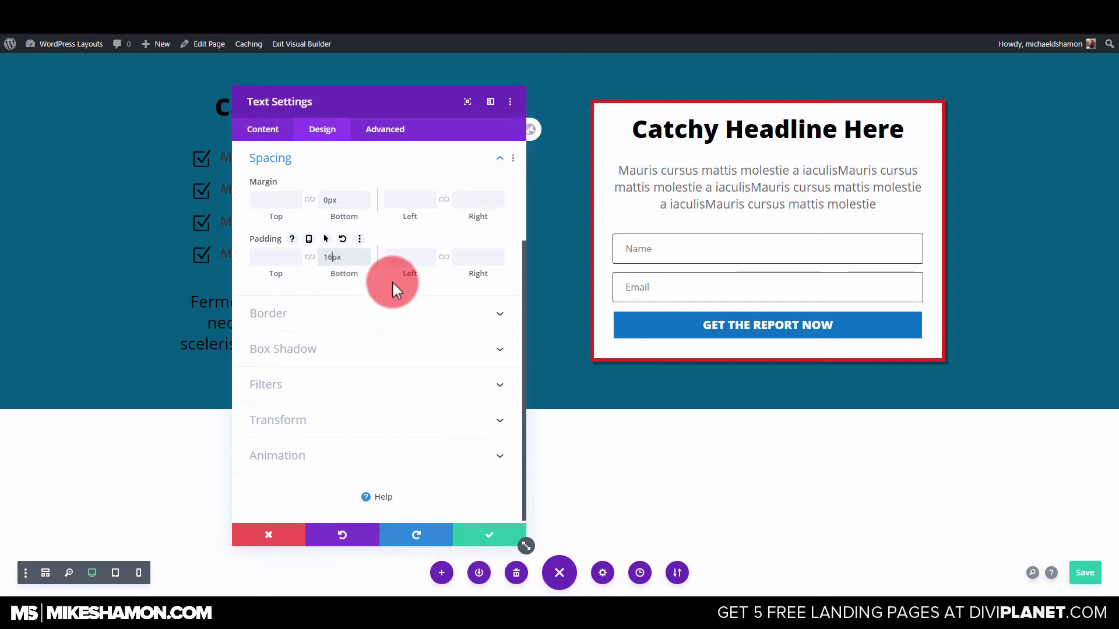
Step: Save the optin paragraph module and set the email optin module's padding to 0px on all four sides
left_click(484, 539)
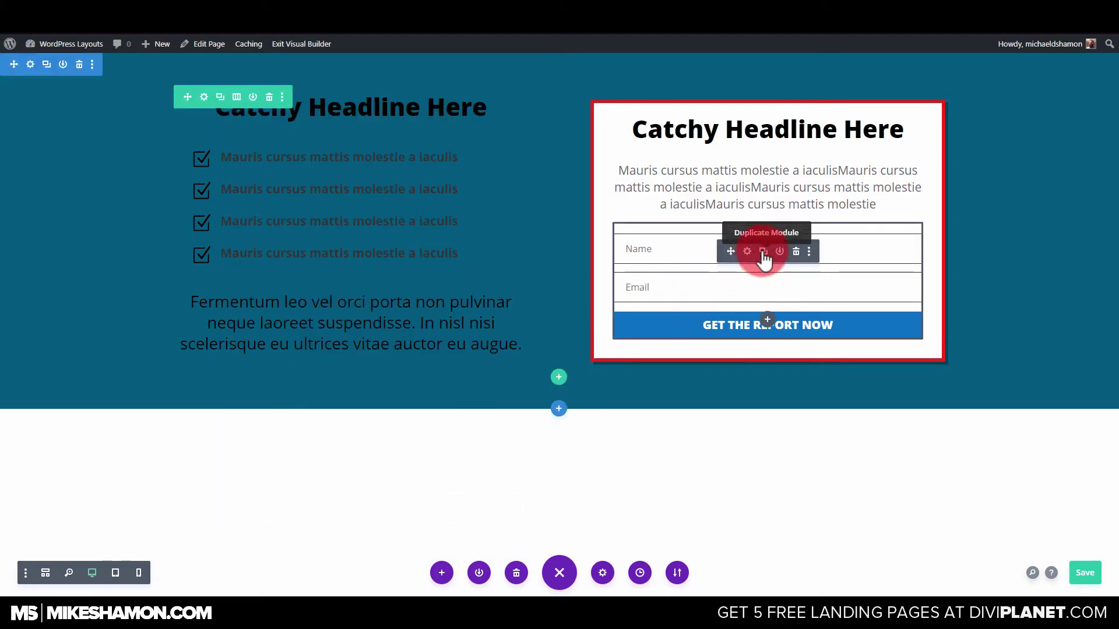
left_click(746, 251)
left_click(324, 129)
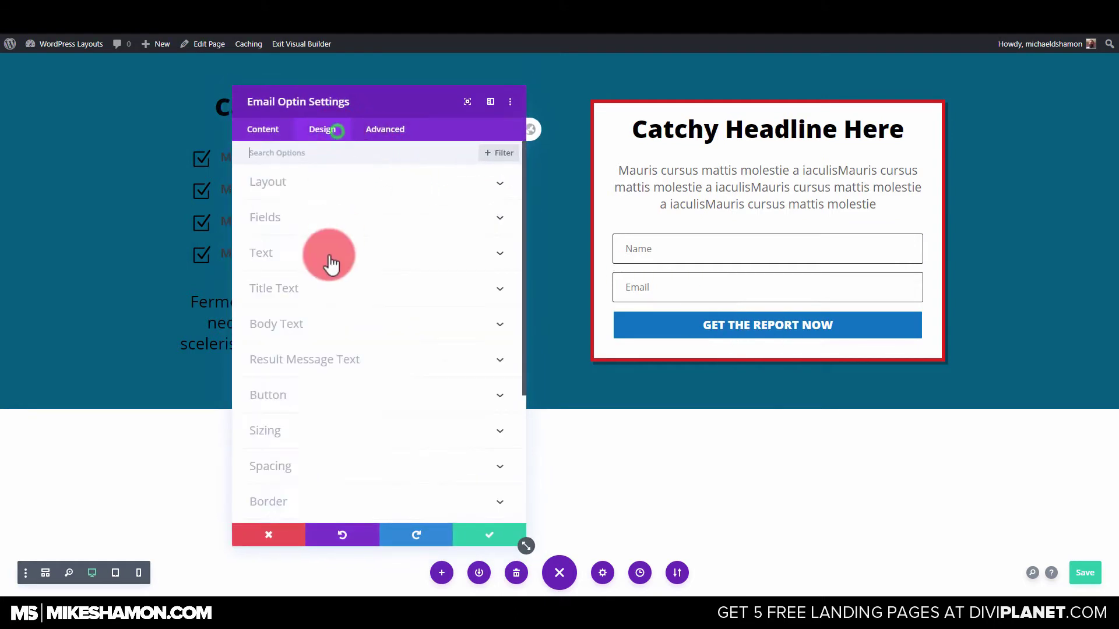
left_click(295, 395)
scroll(361, 350, "down", 4)
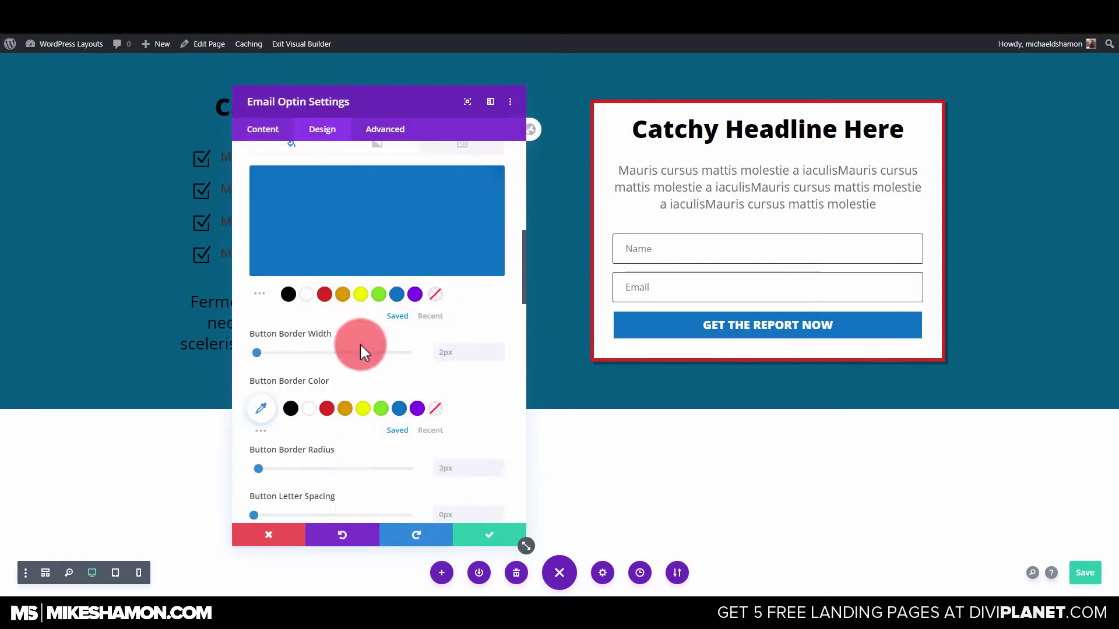
scroll(361, 349, "down", 8)
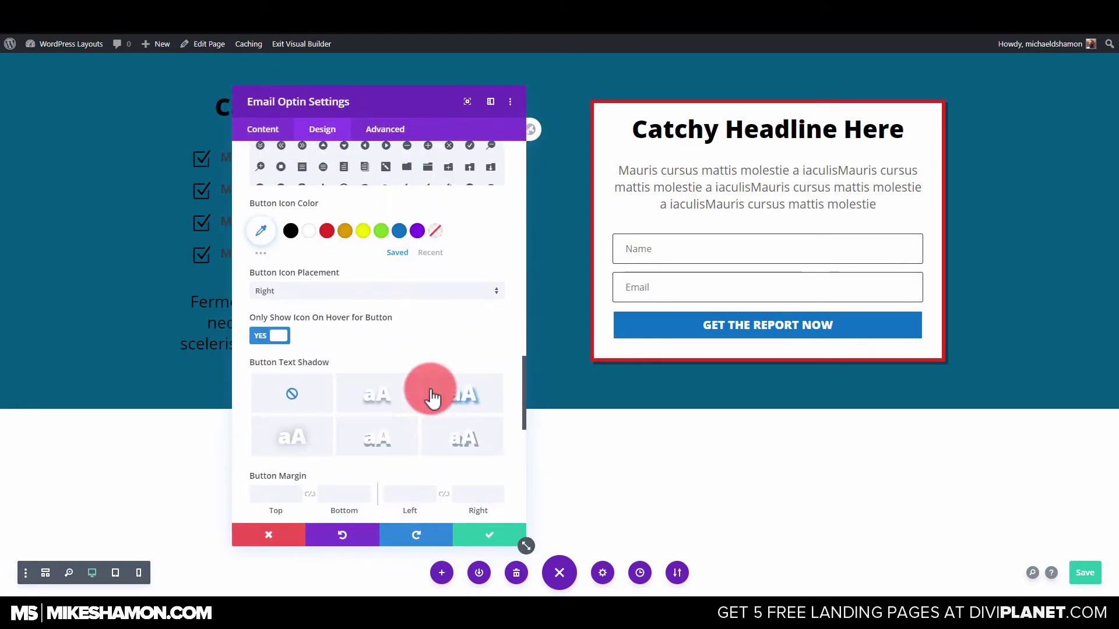
scroll(433, 397, "down", 6)
left_click(325, 366)
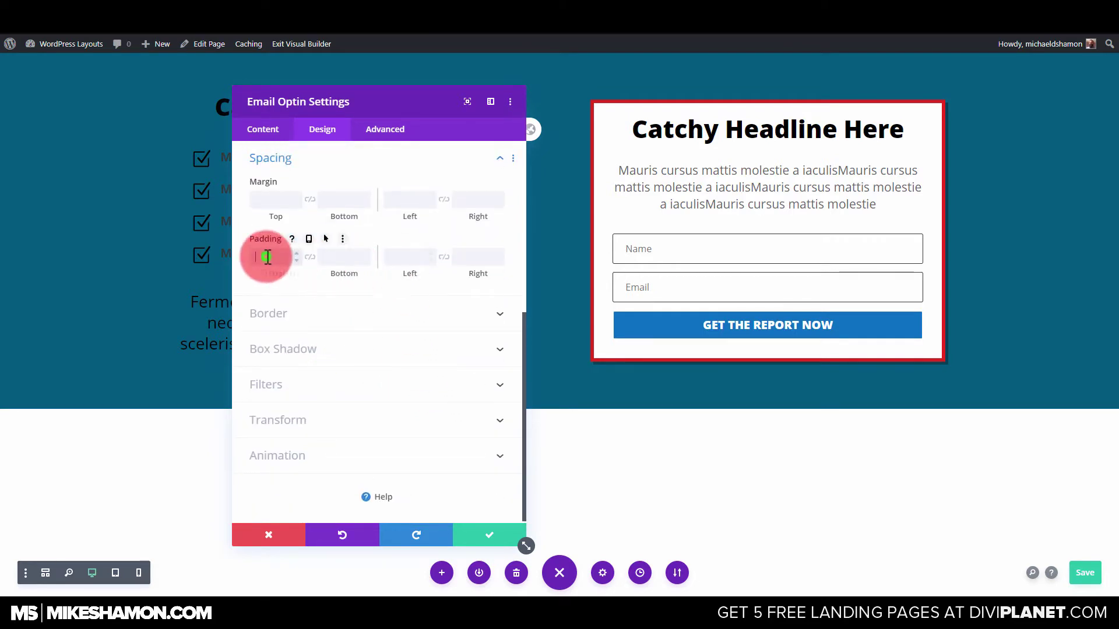
type("0")
left_click(309, 257)
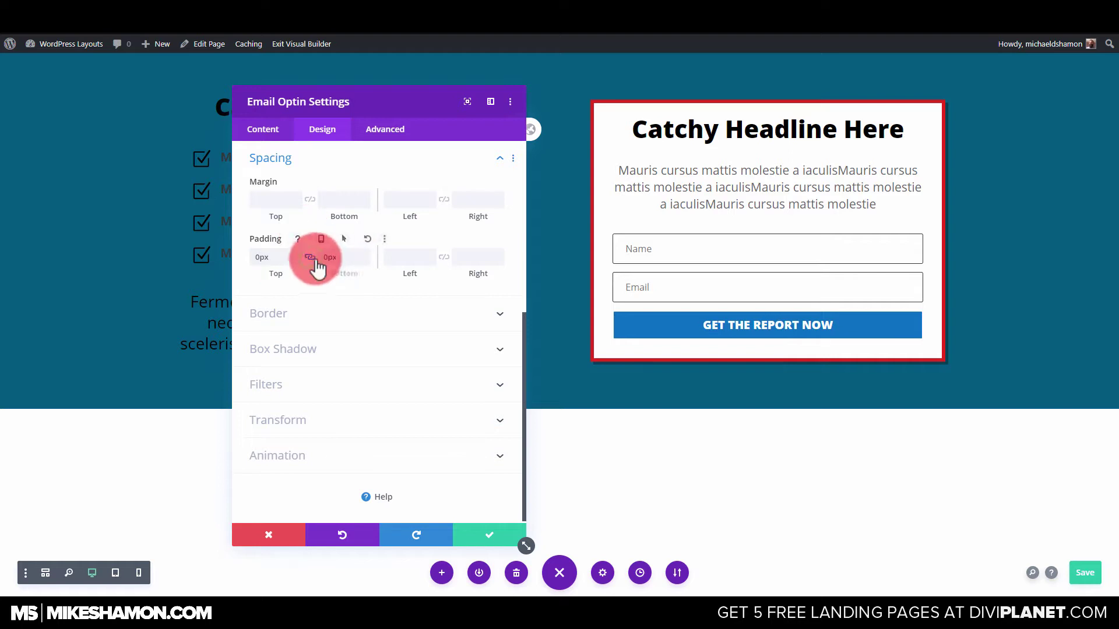
left_click(426, 257)
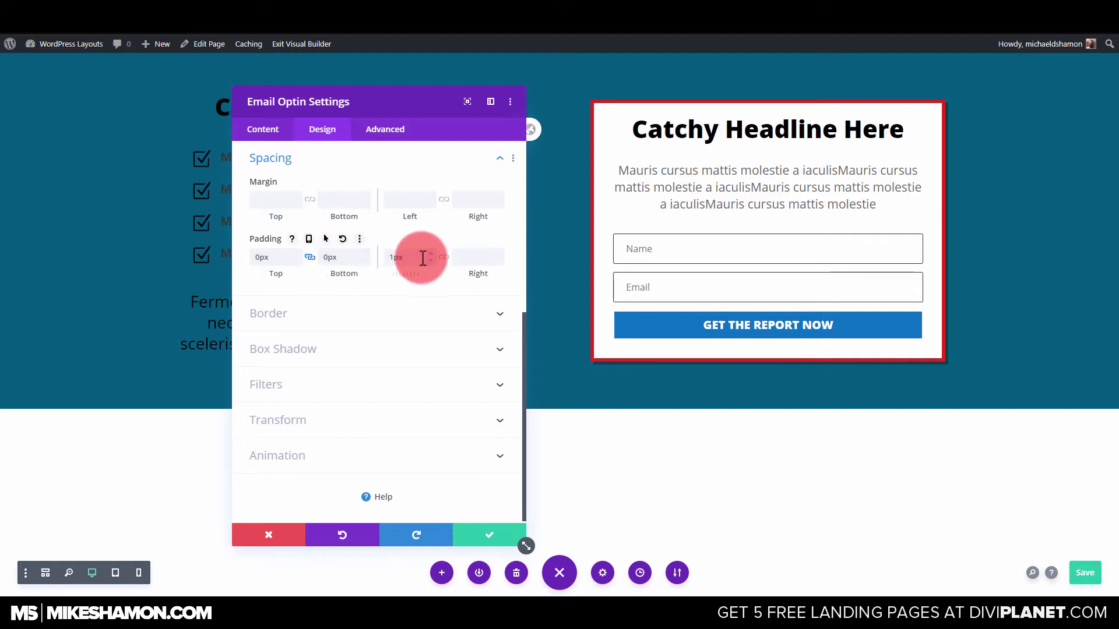
left_click(394, 257)
left_click(447, 259)
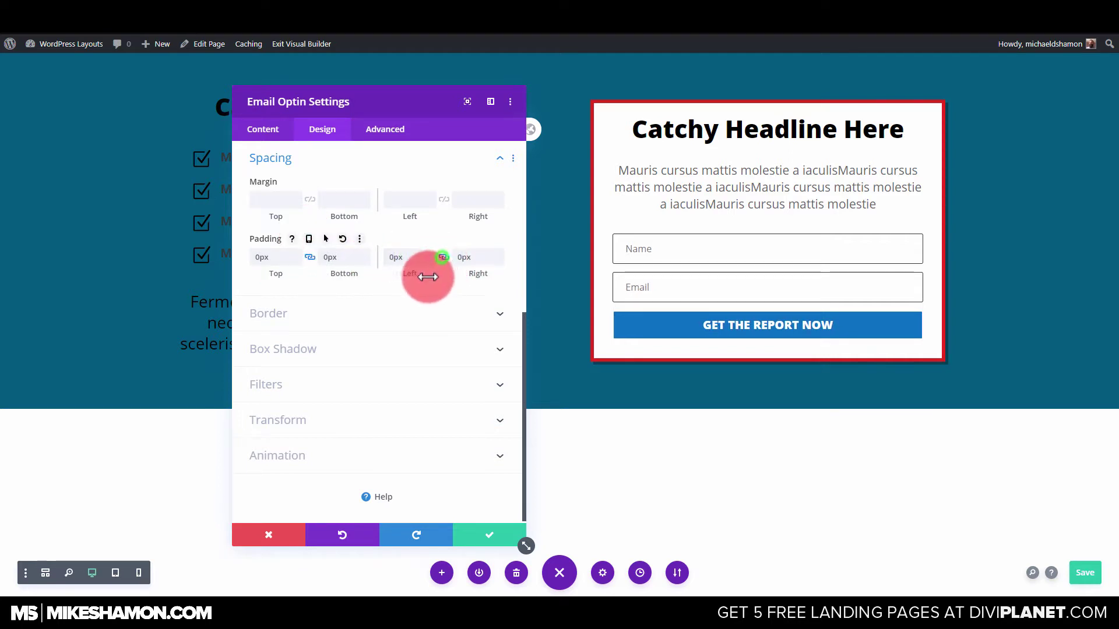
left_click(265, 259)
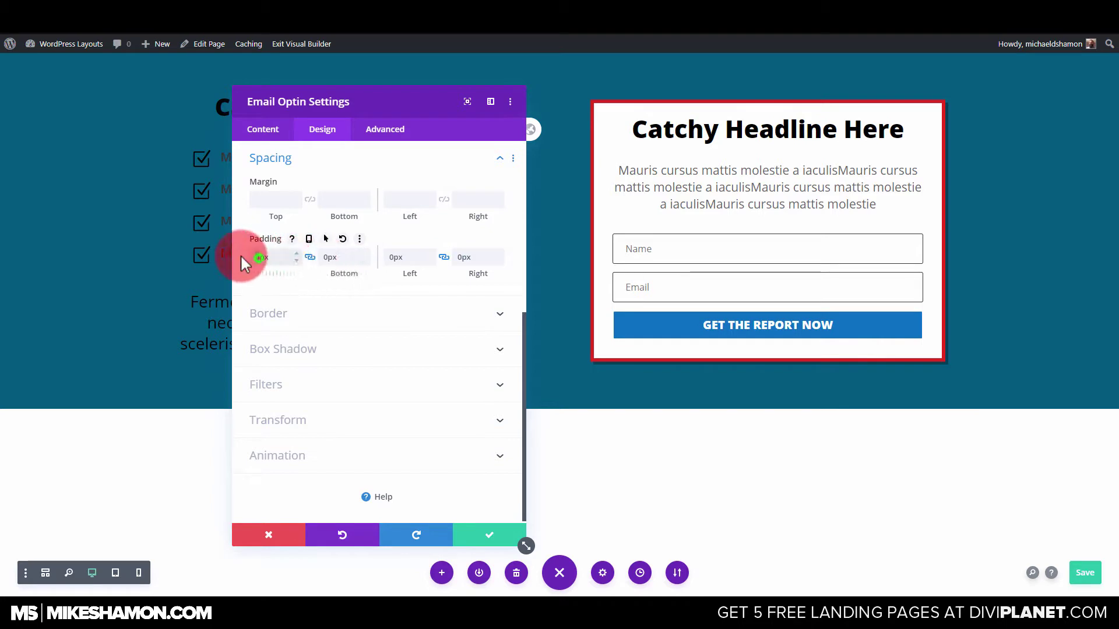
left_click_drag(240, 254, 339, 298)
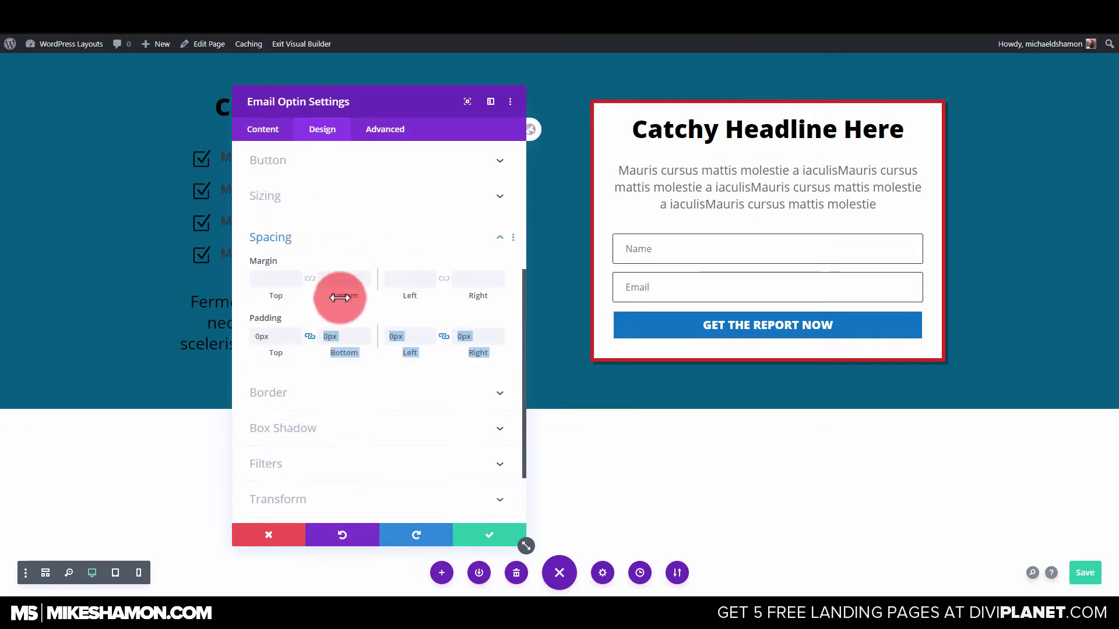
Step: Set the optin form's button padding to 16px at the top and bottom, with the two values linked
scroll(303, 296, "up", 2)
left_click(364, 282)
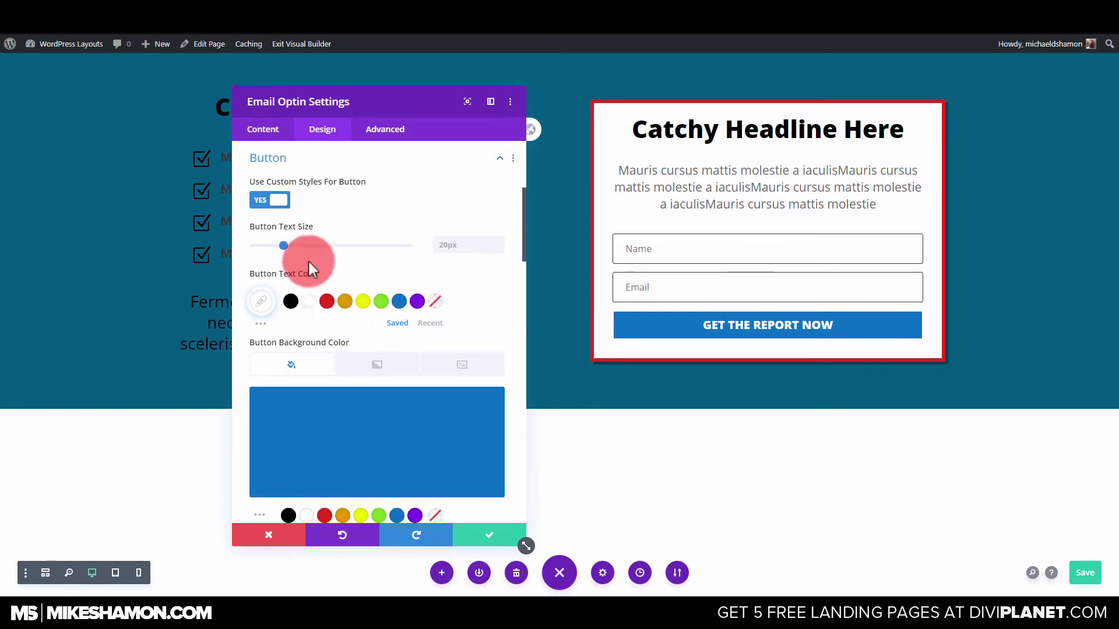
scroll(359, 317, "down", 10)
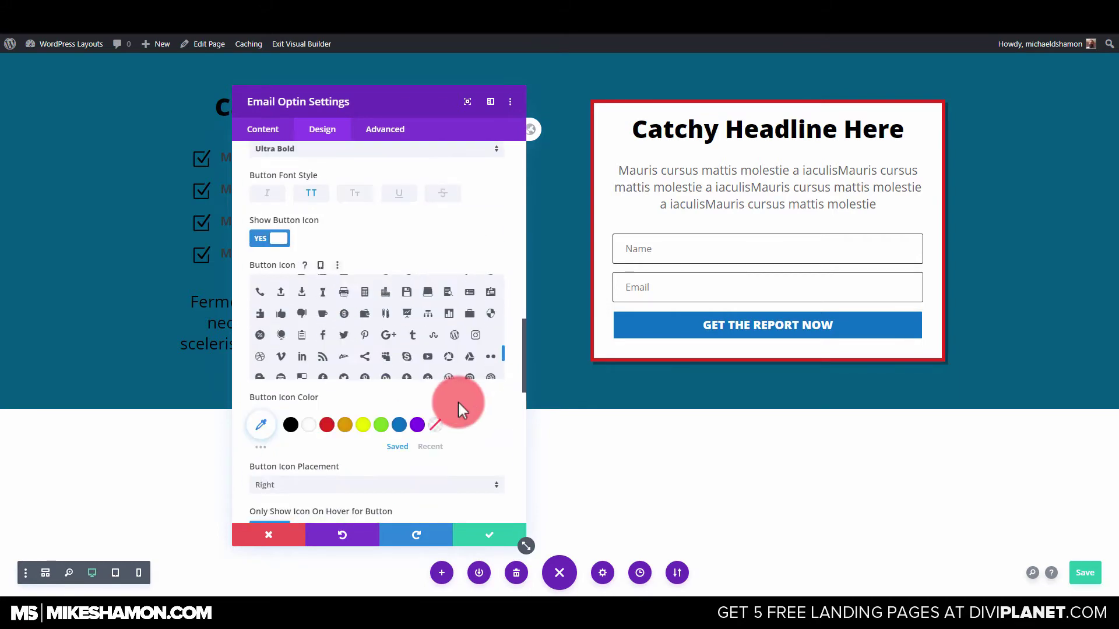
scroll(455, 400, "down", 8)
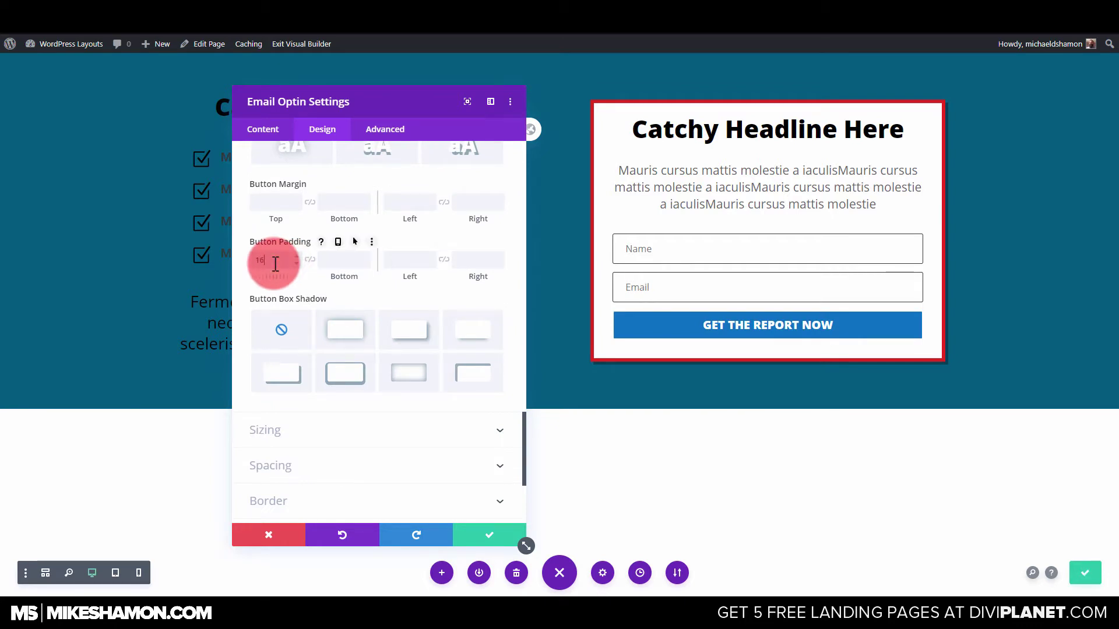
left_click(310, 260)
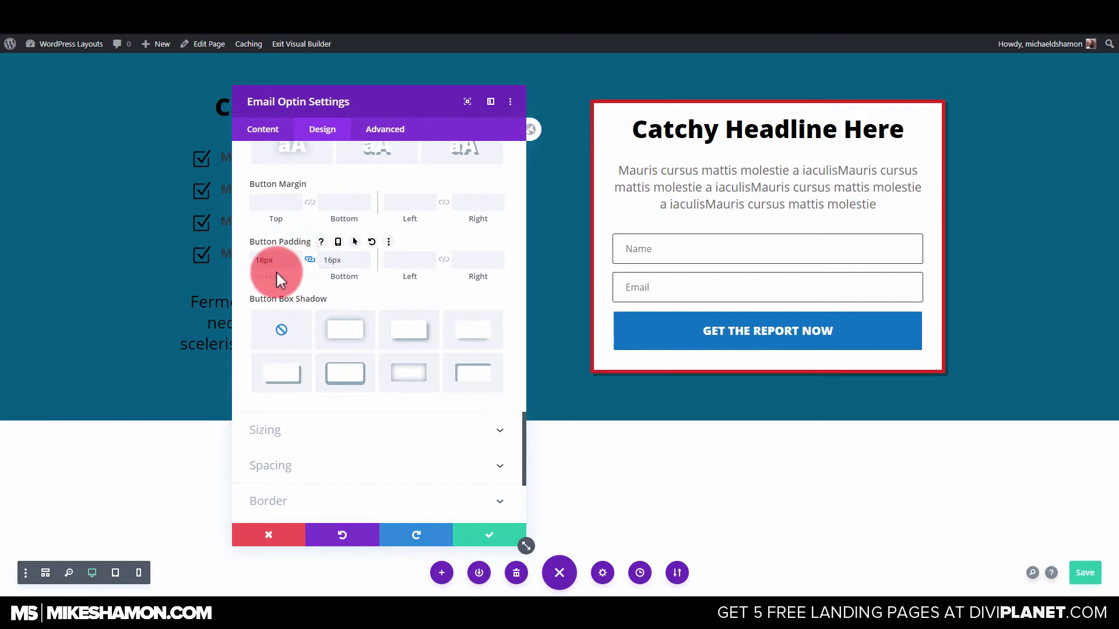
left_click(337, 264)
Step: Increase the optin button's text size to 28px and save the email optin module
scroll(361, 257, "up", 10)
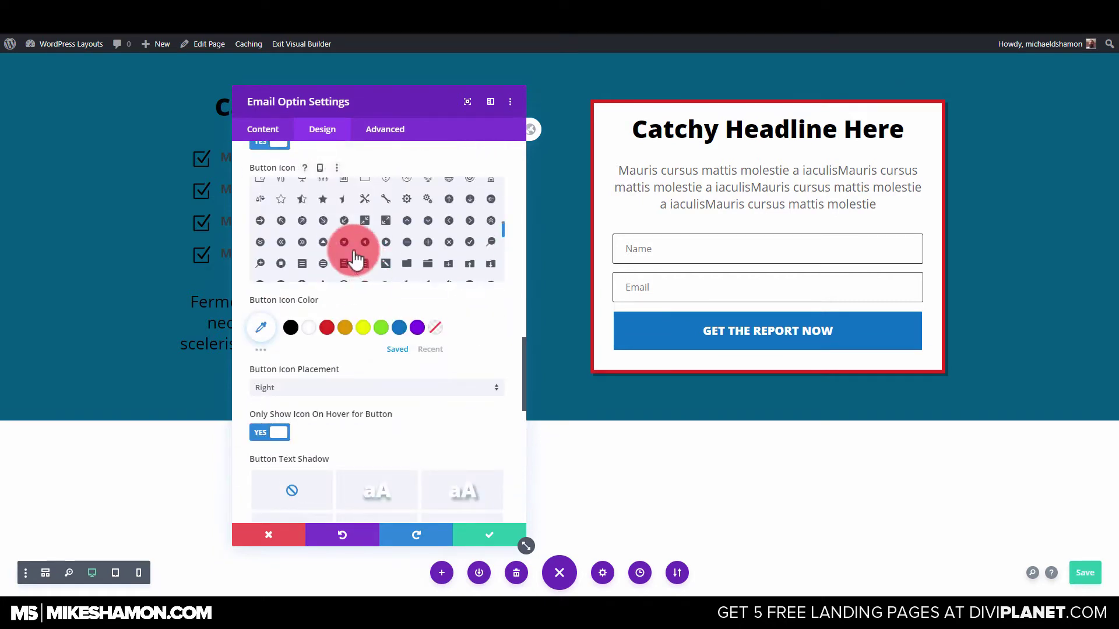
scroll(321, 233, "up", 10)
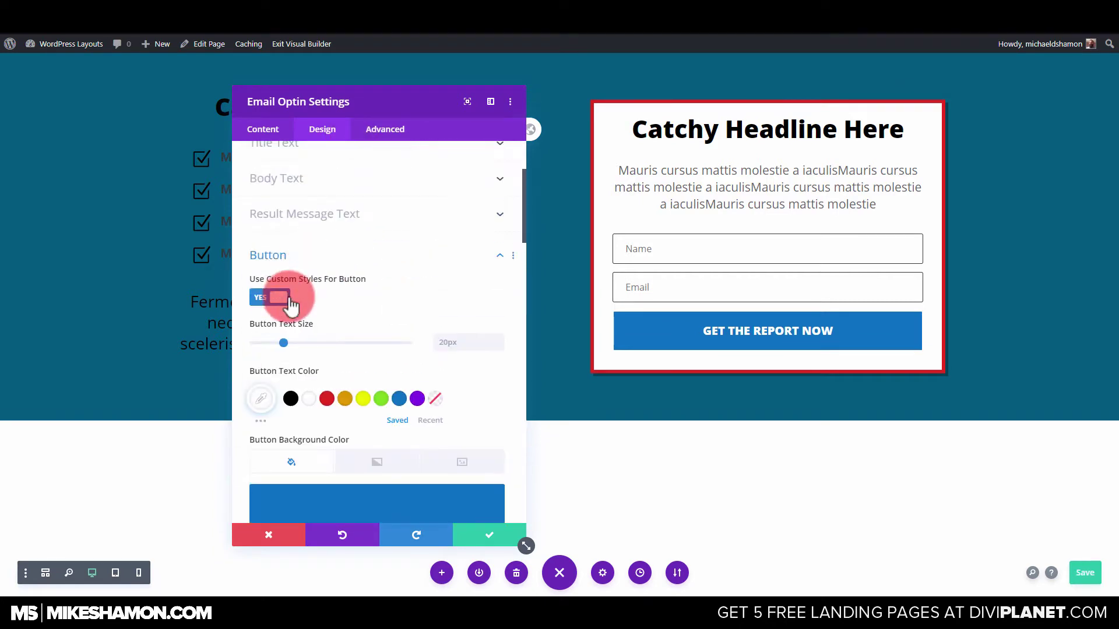
left_click_drag(285, 342, 295, 343)
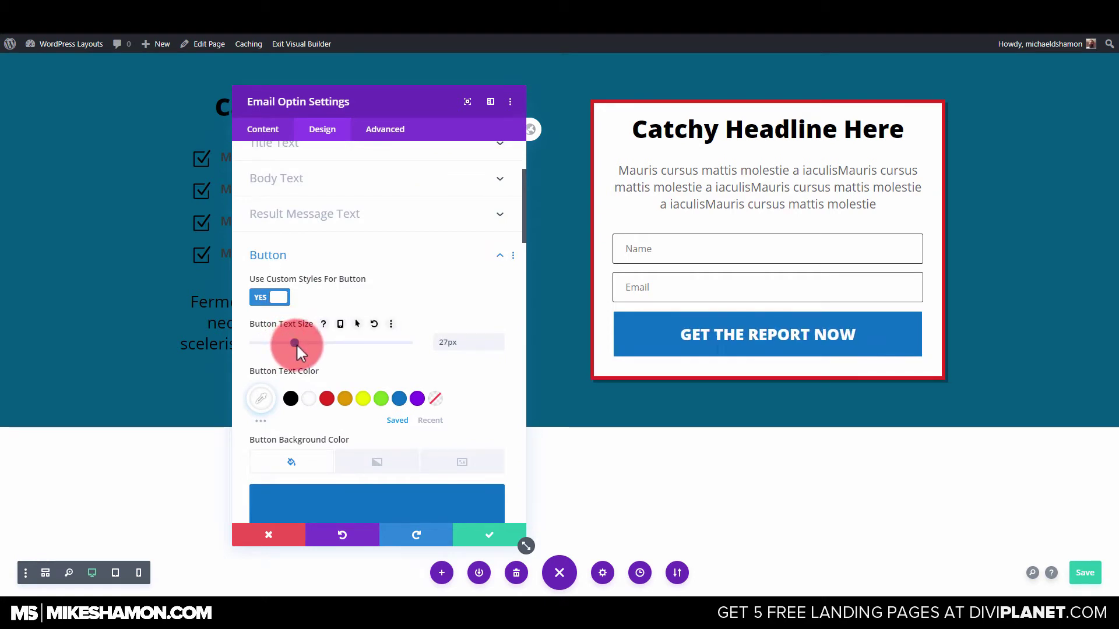
left_click_drag(296, 343, 296, 344)
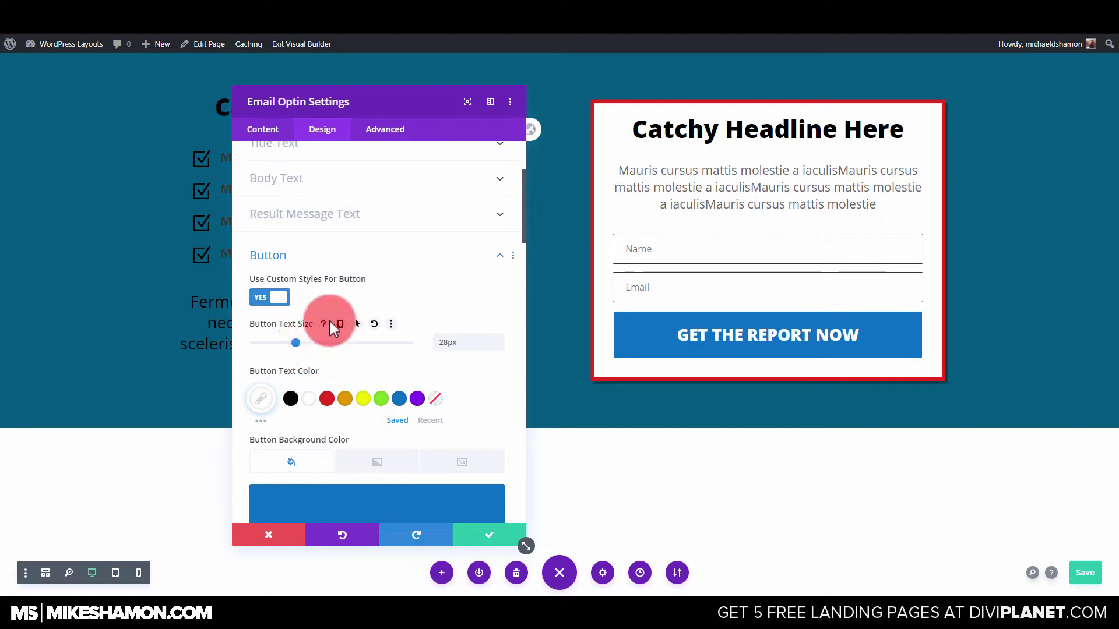
left_click(487, 535)
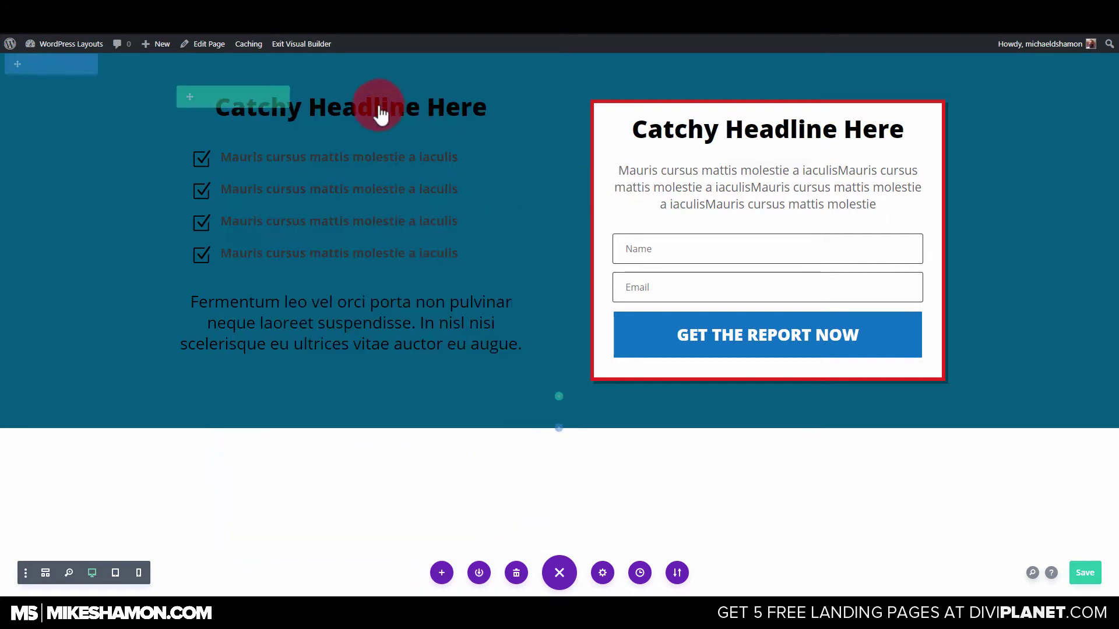
Step: Change the first column's "Catchy Headline Here" text color to white (#ffffff) and save the module
mouse_move(367, 116)
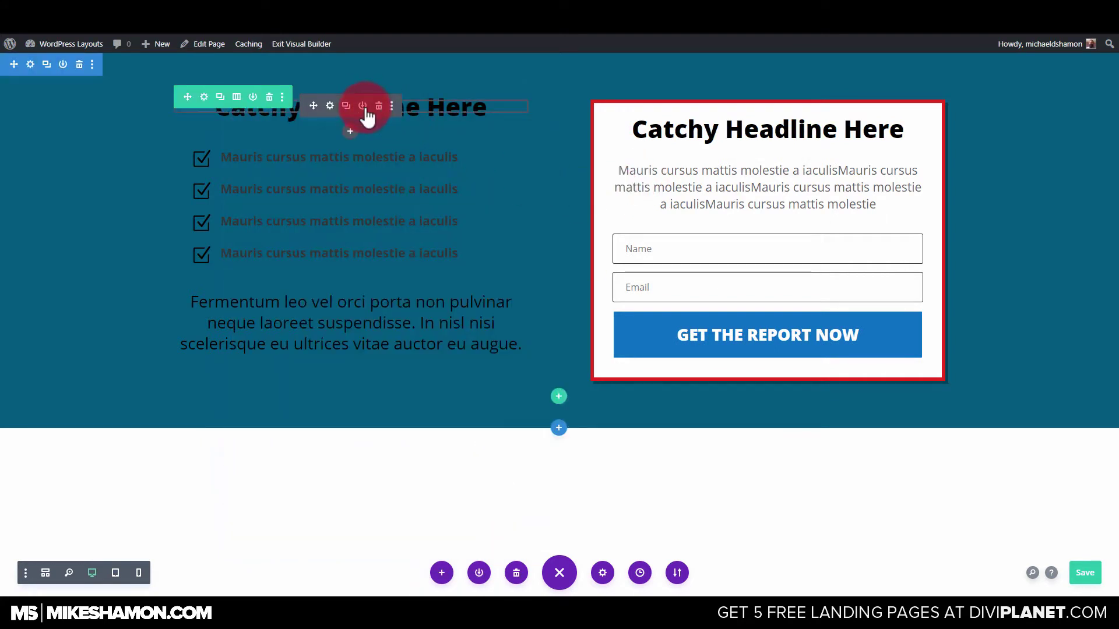
left_click(330, 106)
left_click(318, 139)
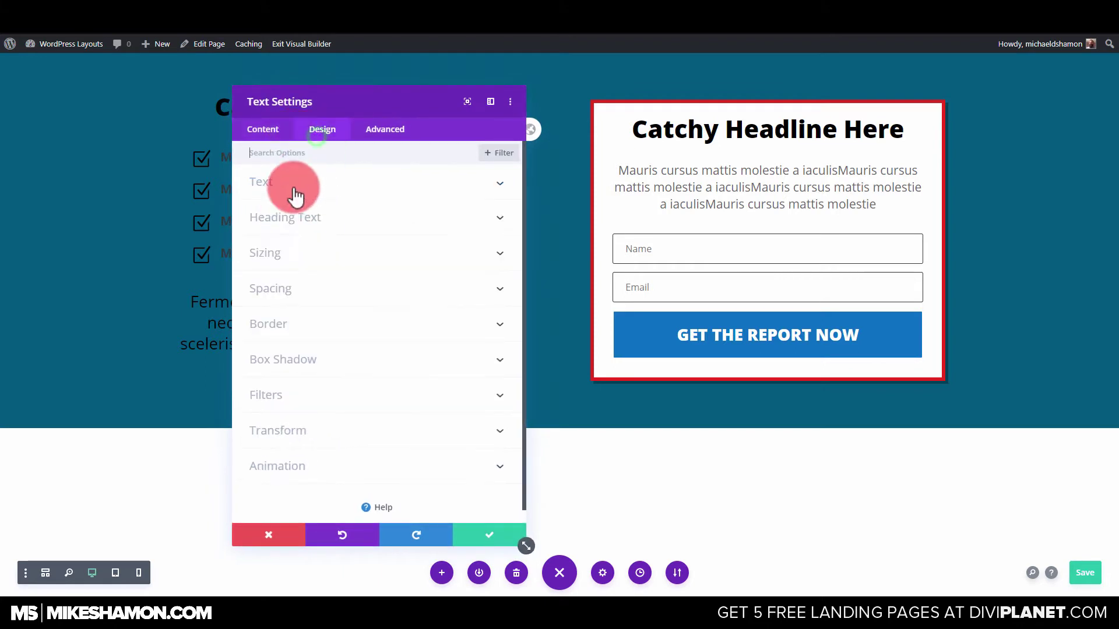
left_click(295, 184)
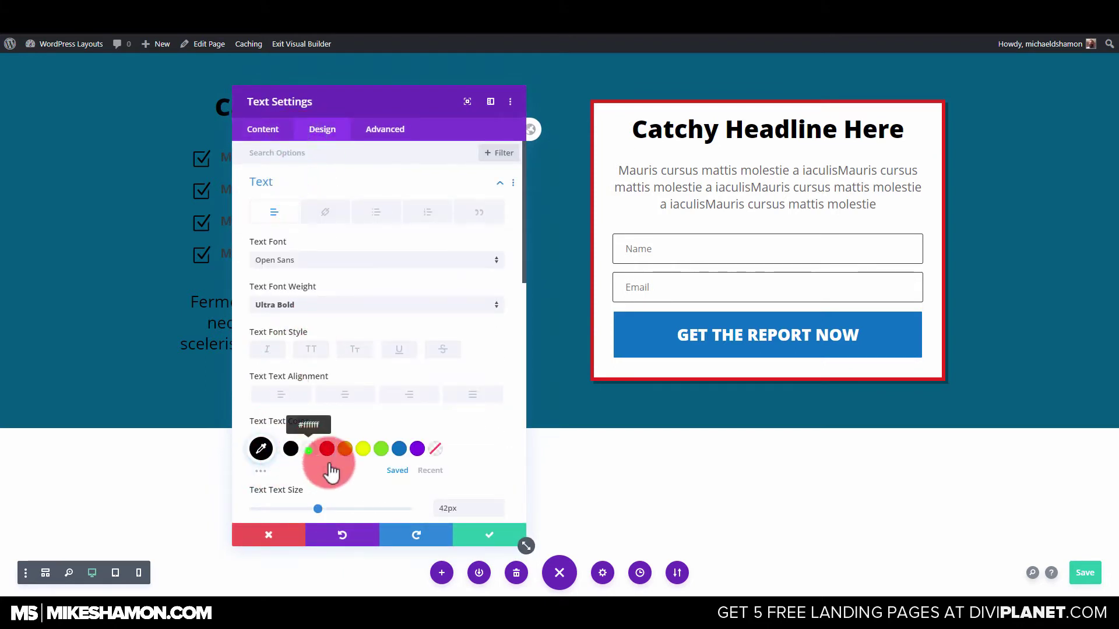
left_click(486, 533)
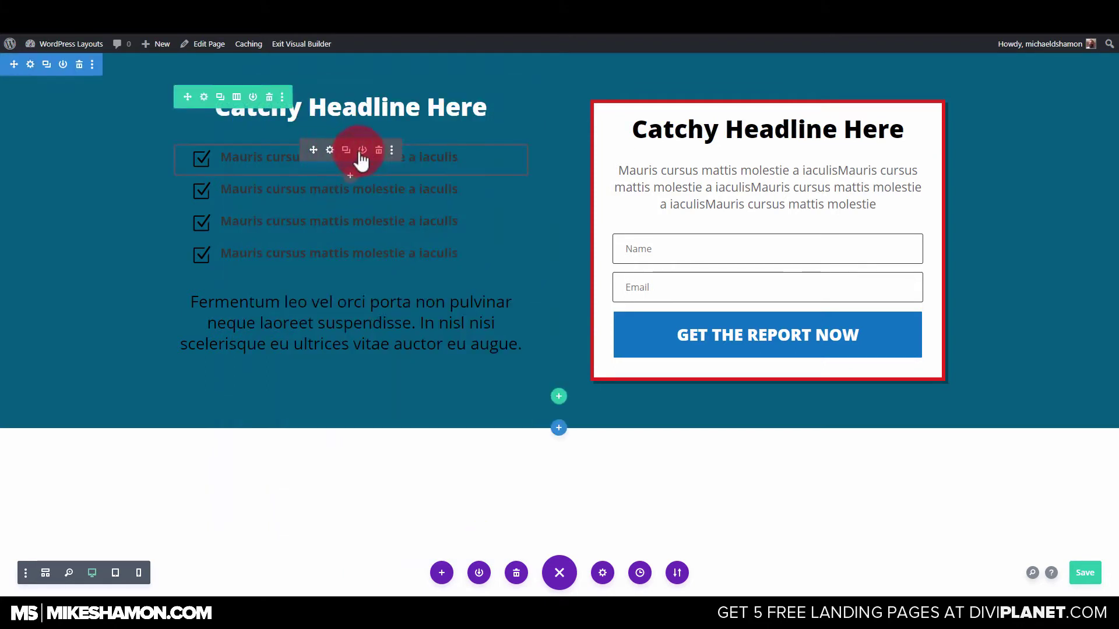
Step: Set the first check-mark blurb's text color to Light and its icon color to white, and save the module
left_click(330, 150)
left_click(322, 131)
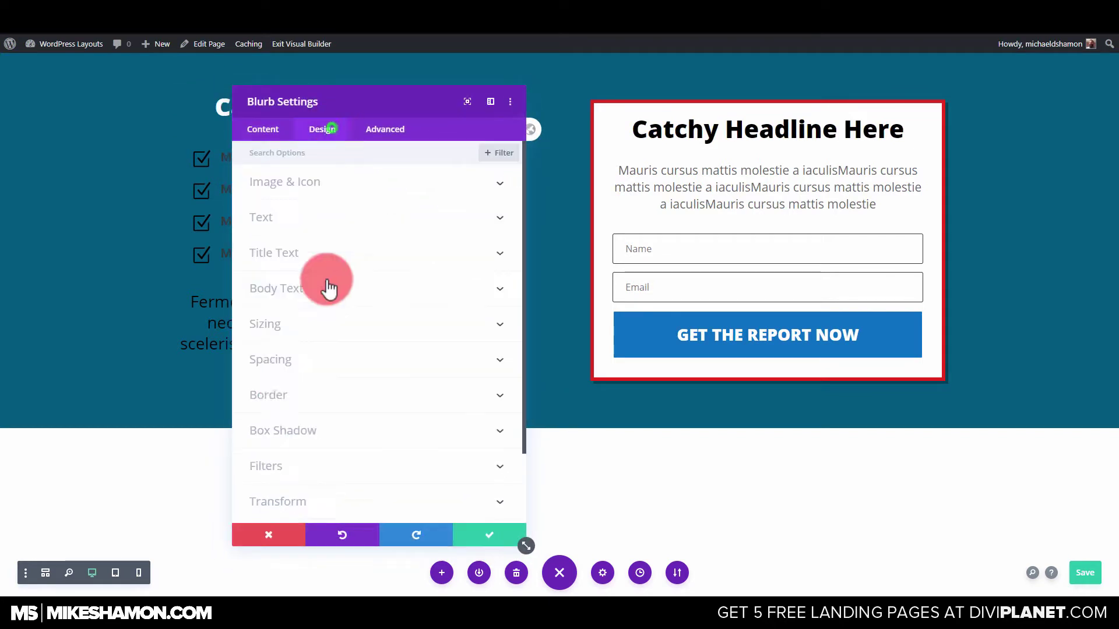
left_click(299, 216)
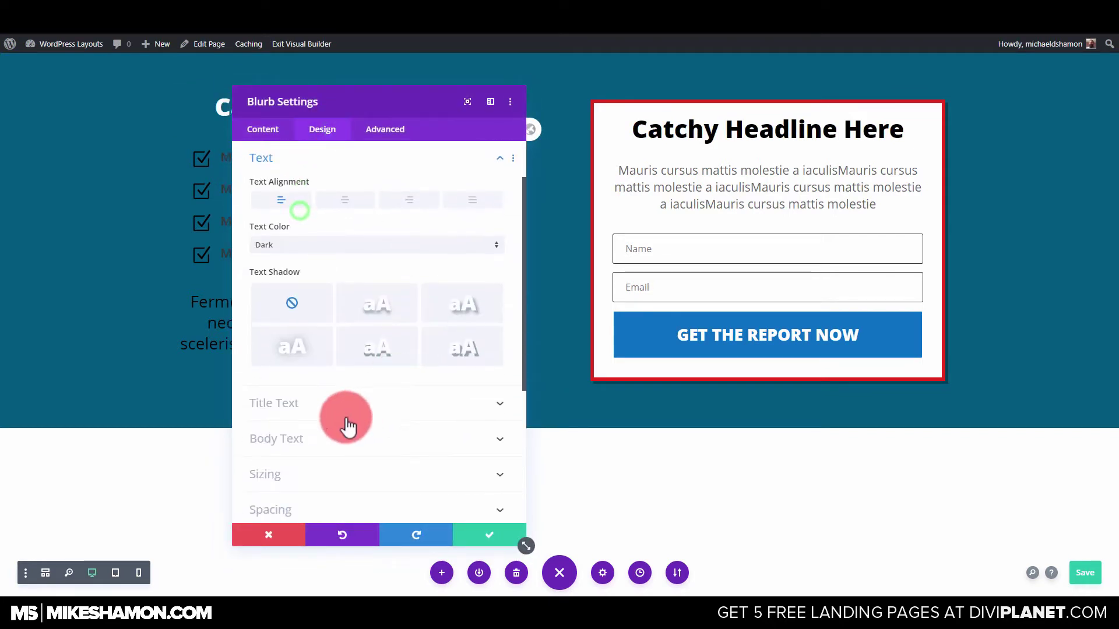
left_click(284, 244)
left_click(296, 256)
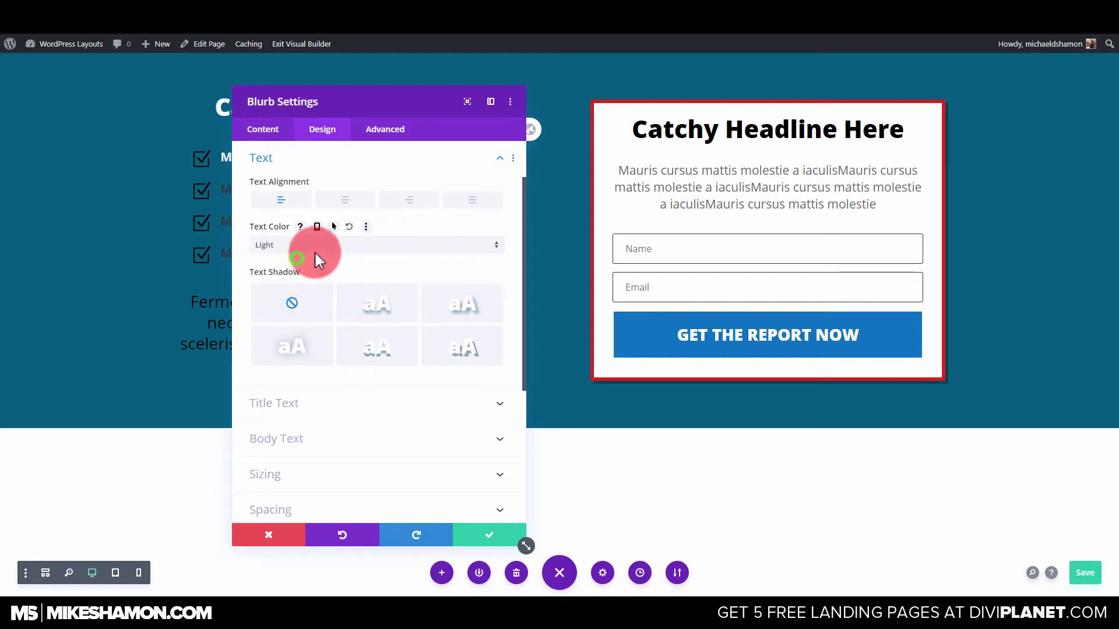
left_click(307, 158)
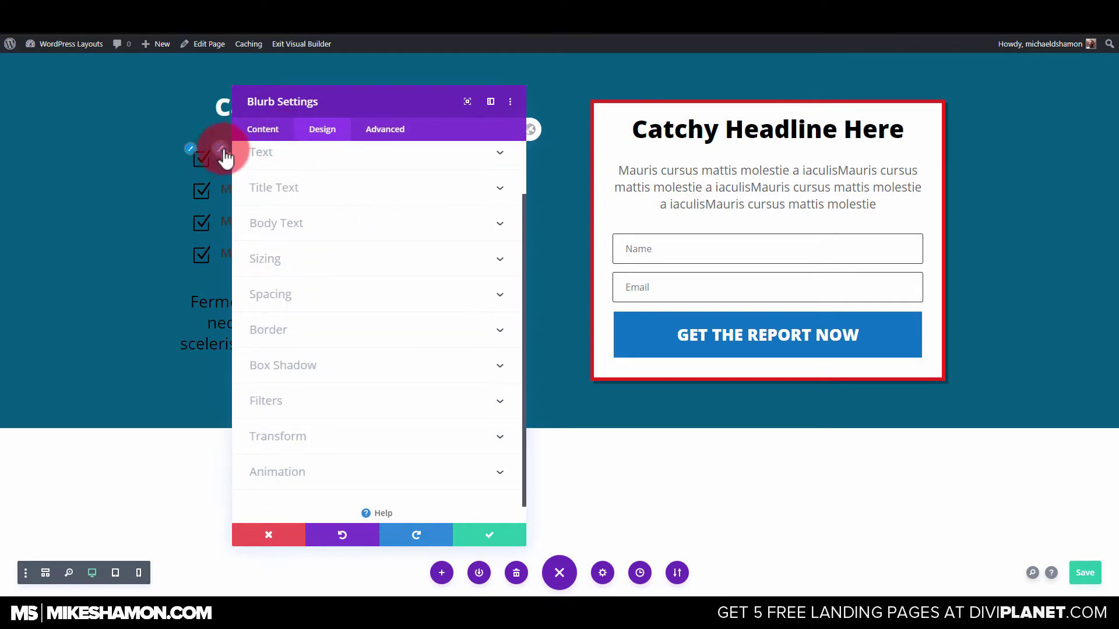
left_click(257, 187)
left_click(309, 437)
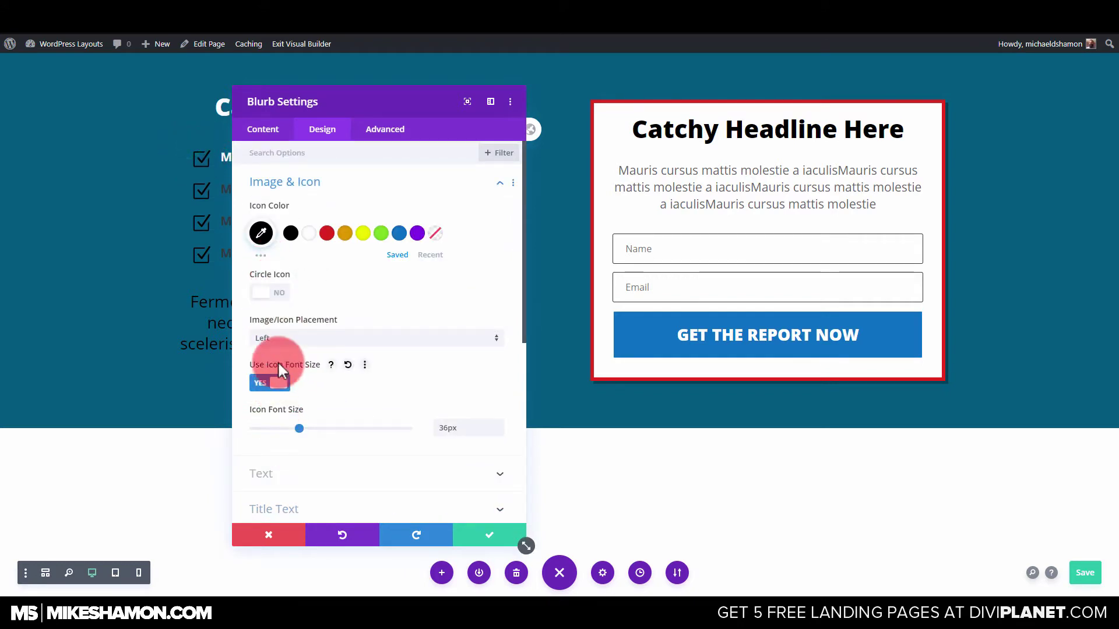
left_click(477, 535)
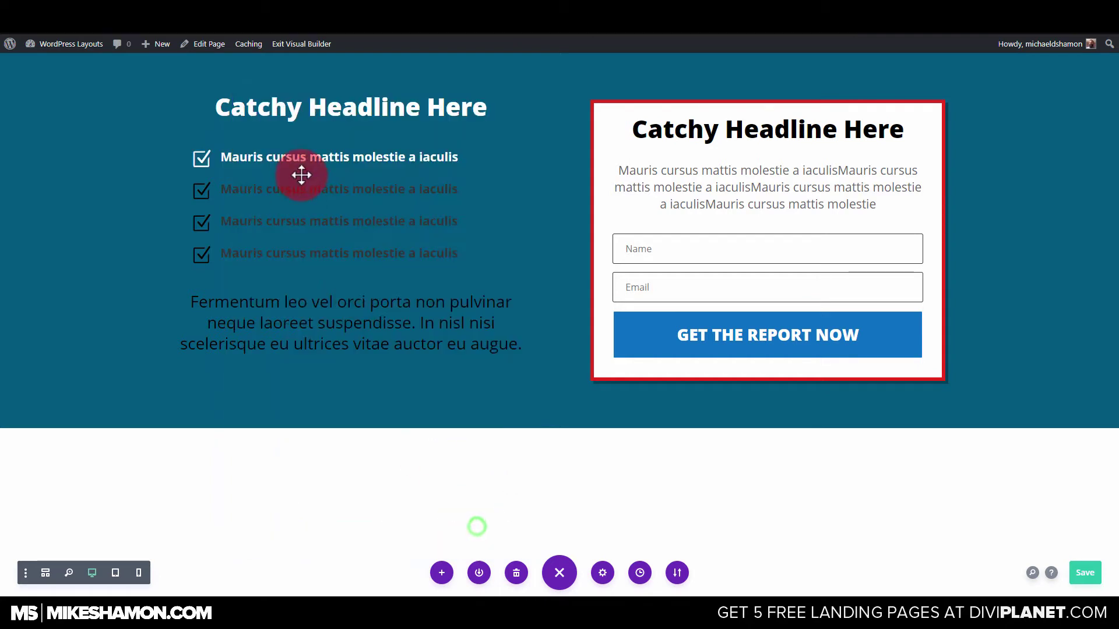
Step: Delete the three dark check-mark blurbs and duplicate the white first blurb three times
left_click(377, 182)
left_click(377, 182)
left_click(377, 182)
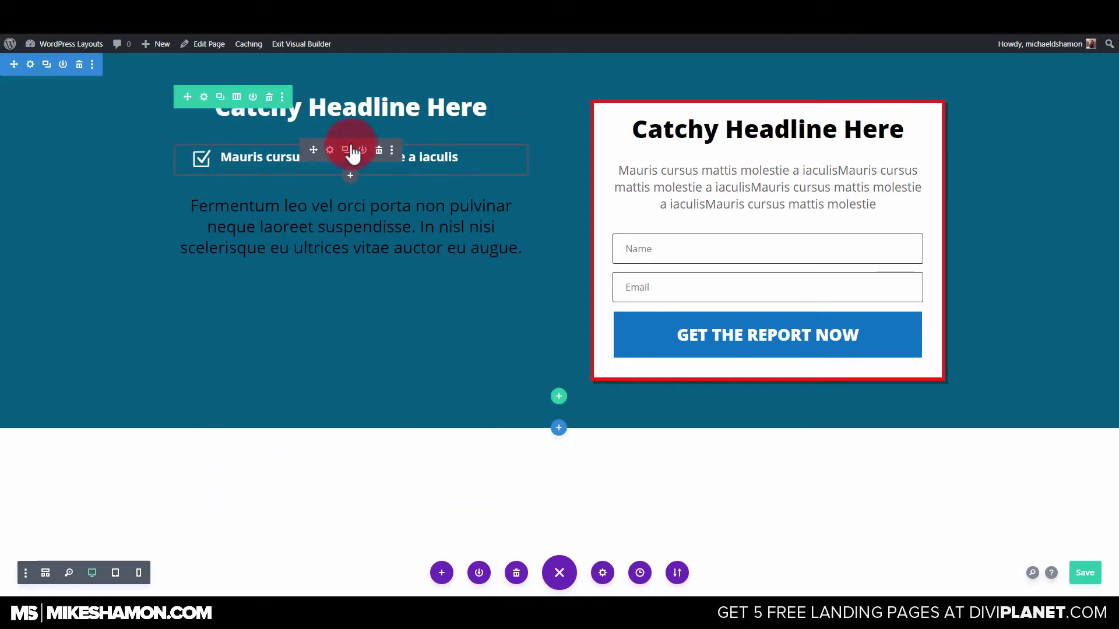
left_click(345, 150)
left_click(345, 151)
left_click(345, 150)
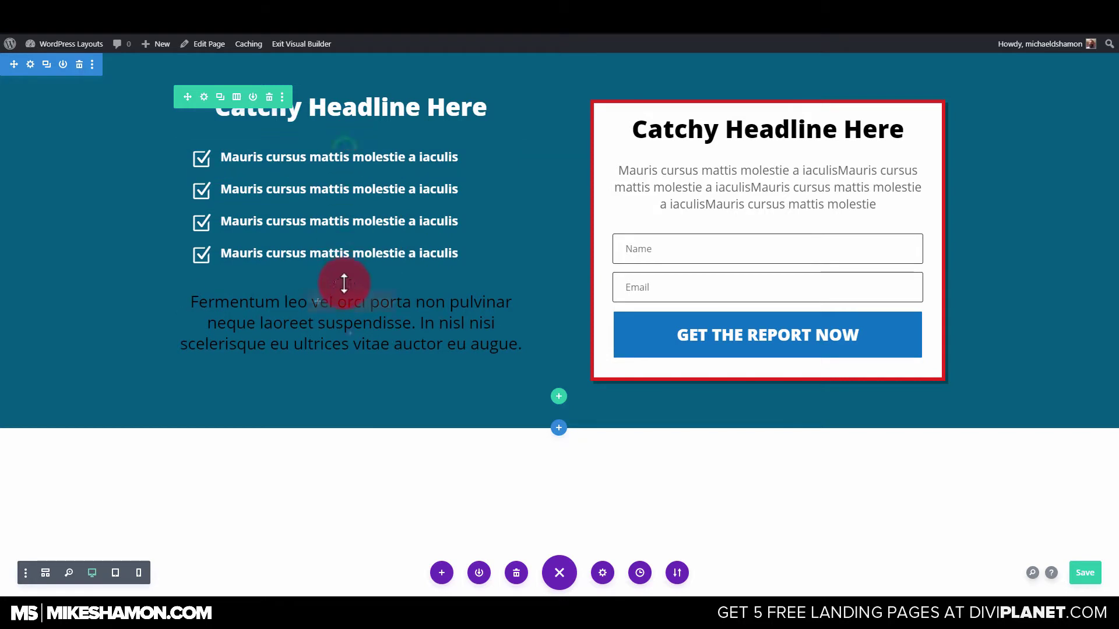
Step: Change the text color of the first column's supporting paragraph below the blurbs to white and save the module
left_click(370, 278)
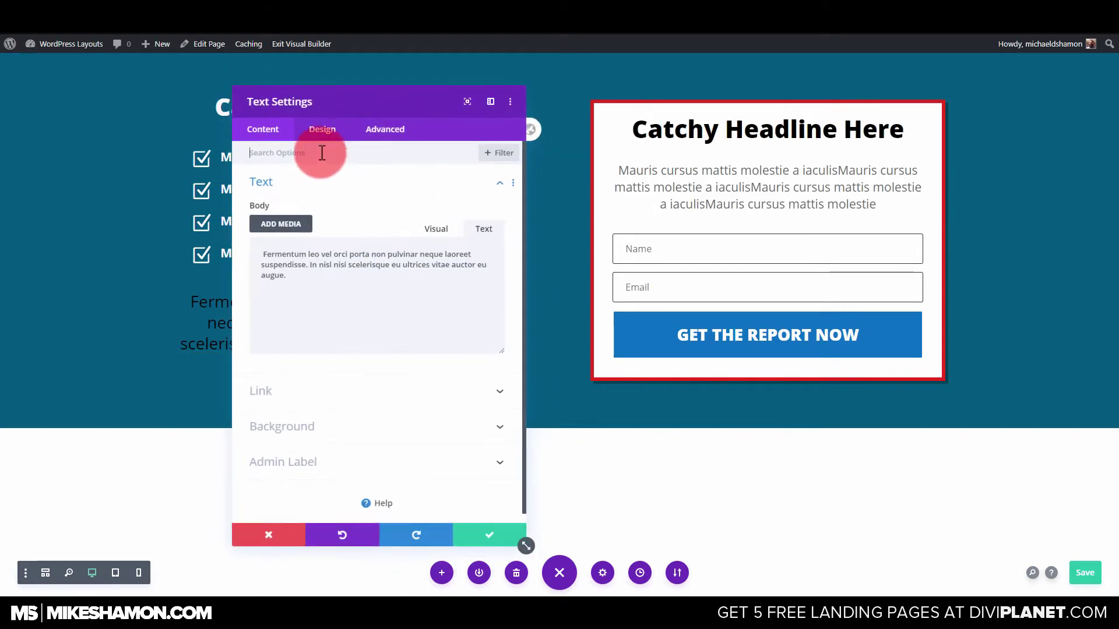
left_click(322, 130)
left_click(282, 179)
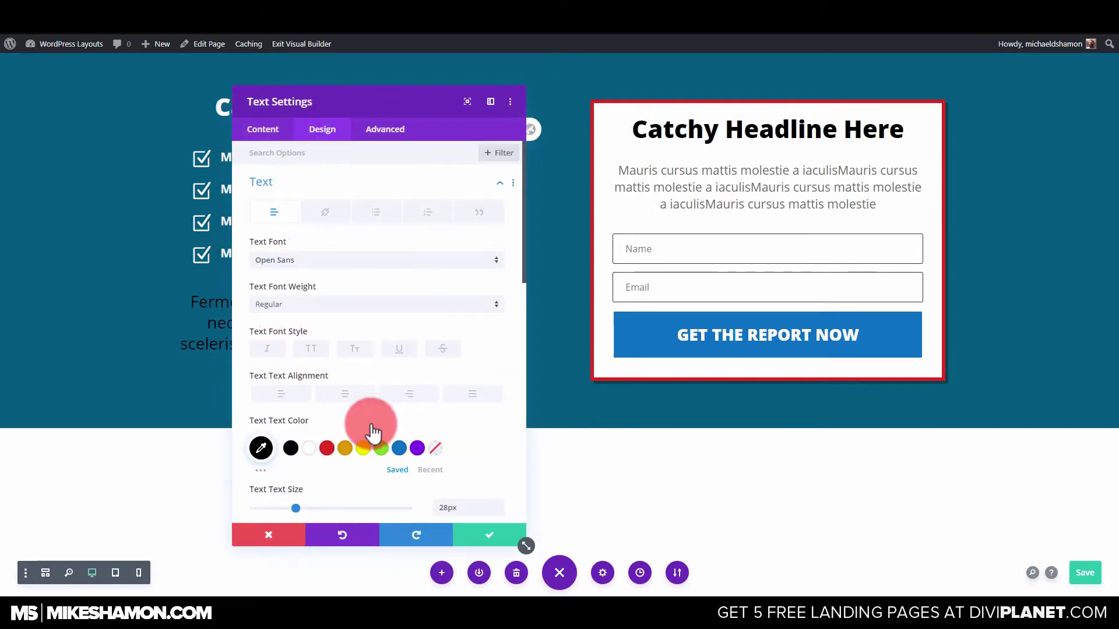
scroll(349, 420, "down", 4)
scroll(340, 251, "up", 4)
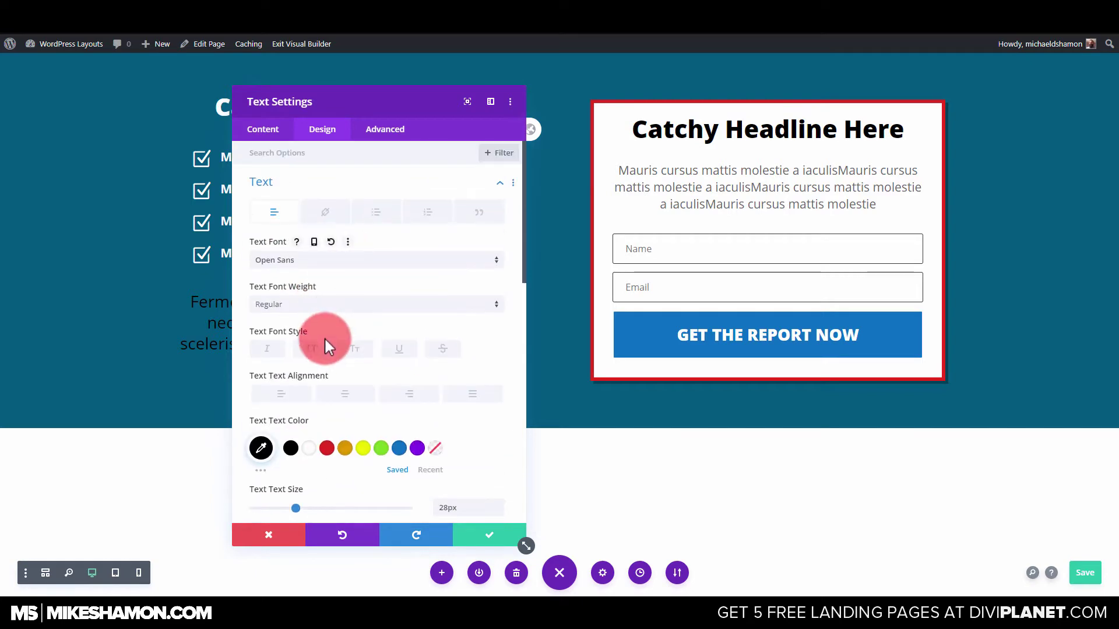
scroll(323, 337, "down", 3)
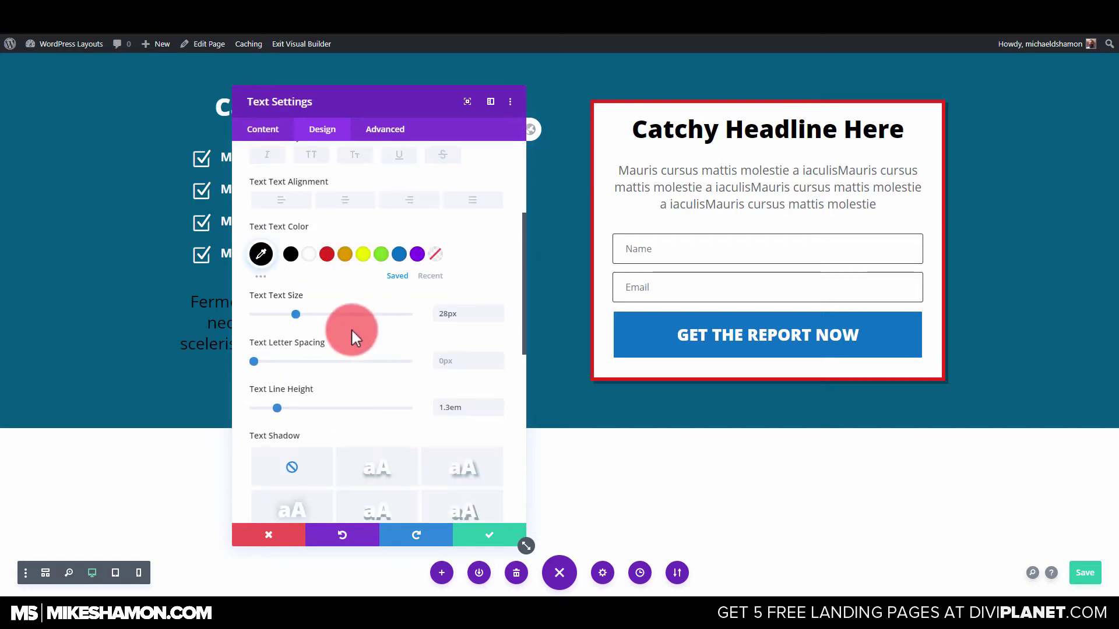
left_click(313, 265)
left_click_drag(374, 120, 669, 148)
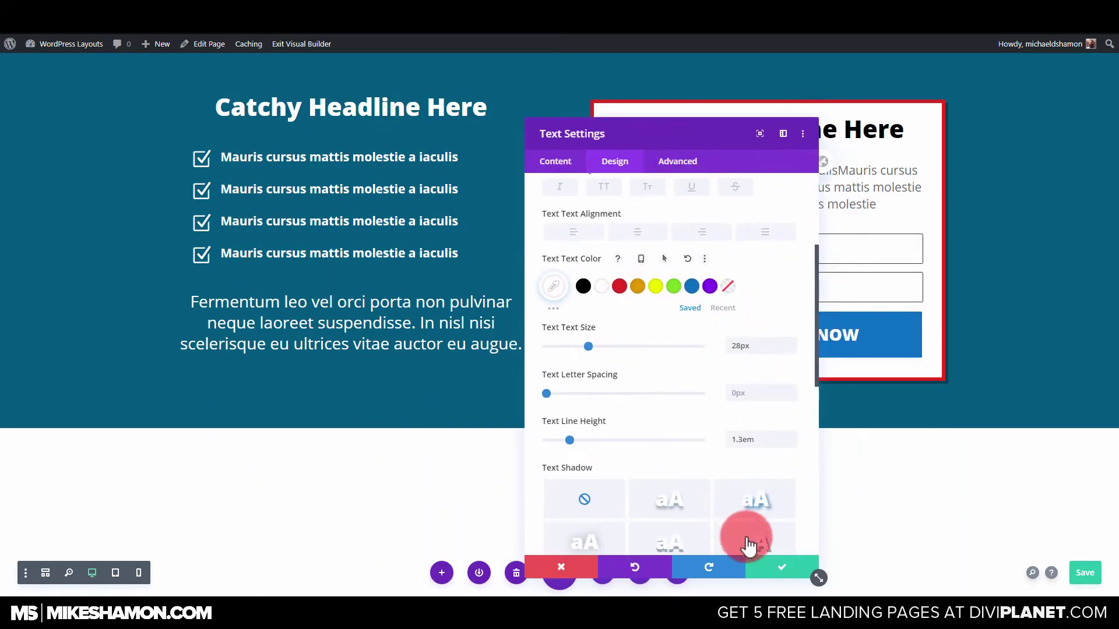
left_click(784, 568)
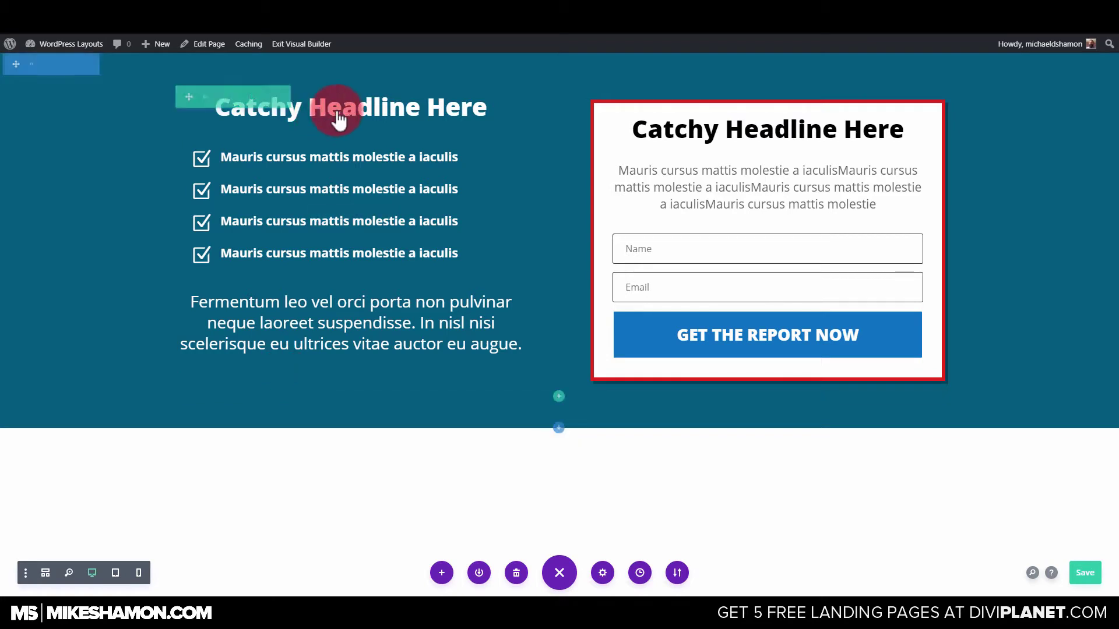
Step: Delete the first column's white headline and insert an image module below the first check-mark blurb
left_click(378, 107)
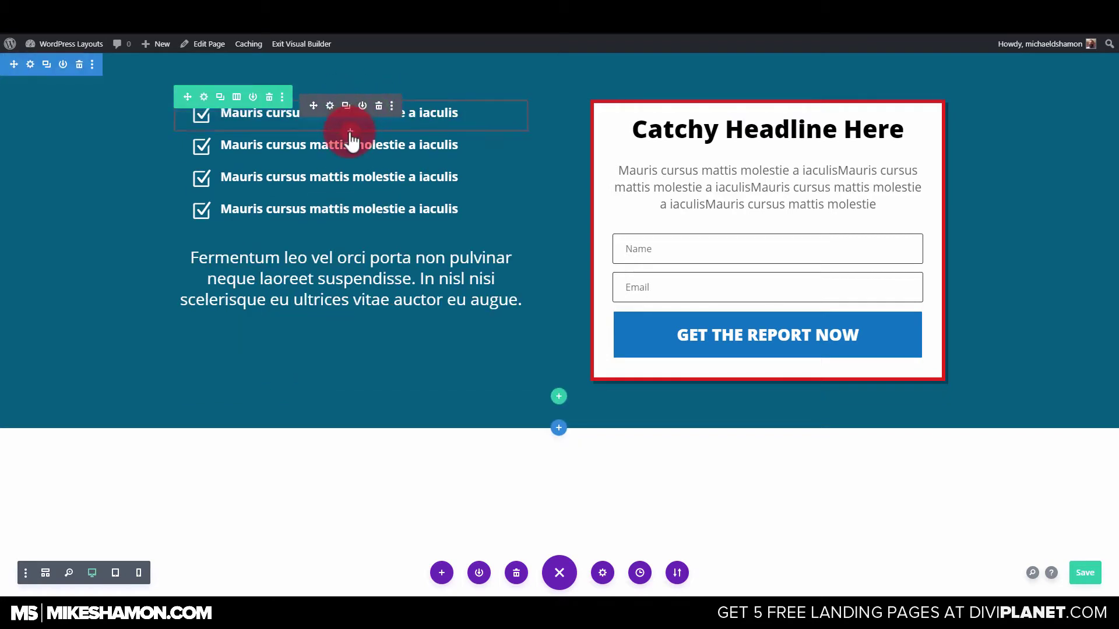
left_click(350, 133)
left_click(316, 222)
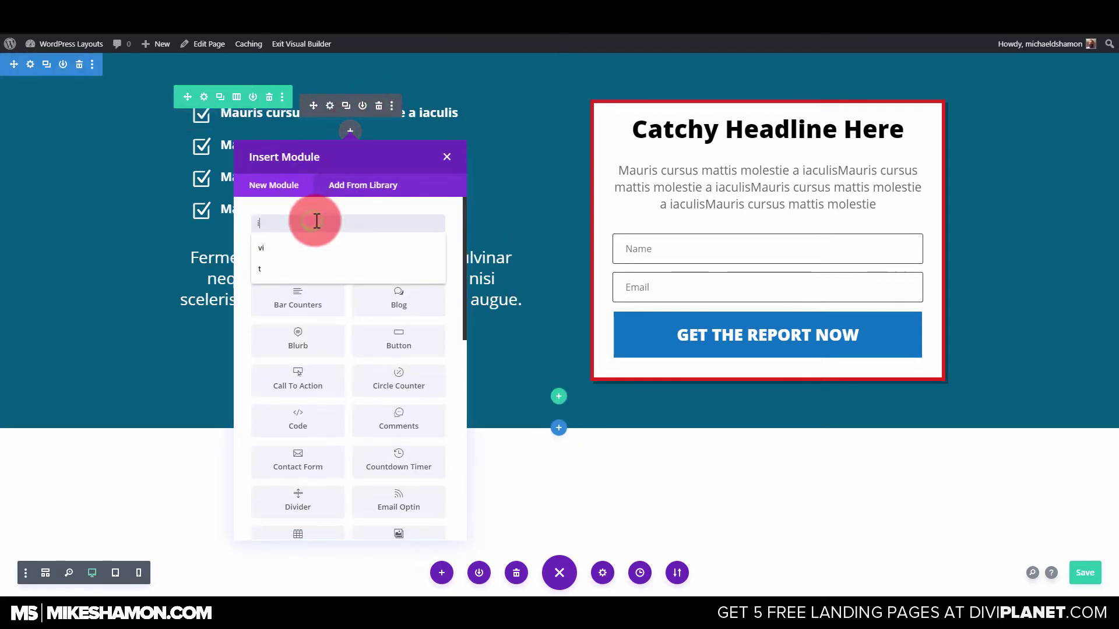
type("im")
left_click(373, 272)
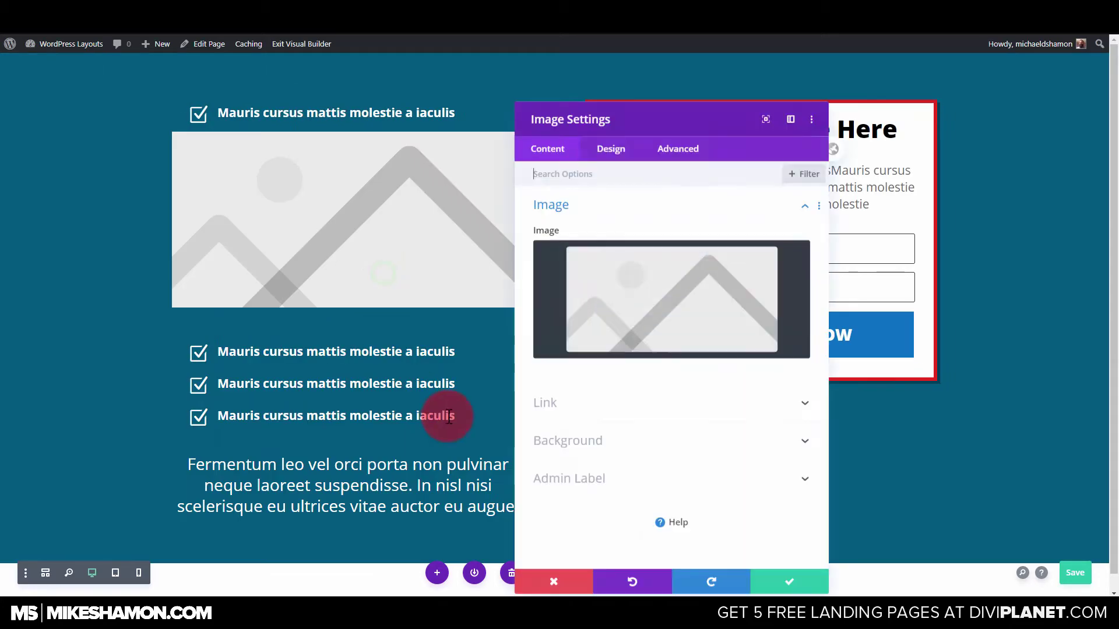
Step: Fill the image module with the white horizontal logo from the media library, save it, and move it above the check-mark blurbs
left_click(631, 303)
left_click(182, 186)
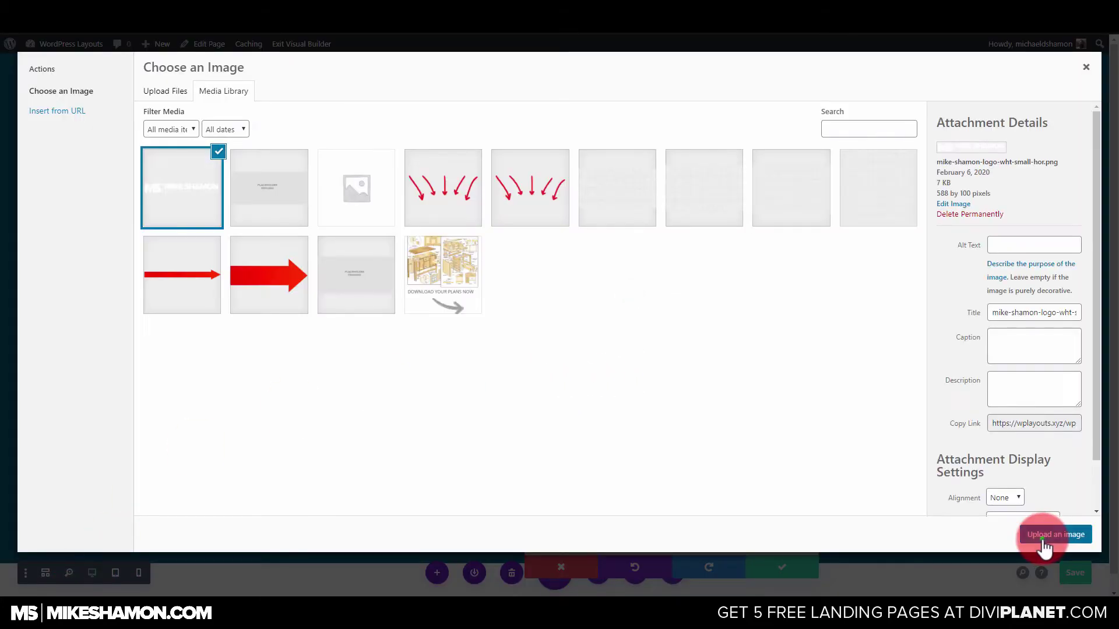
left_click(1055, 534)
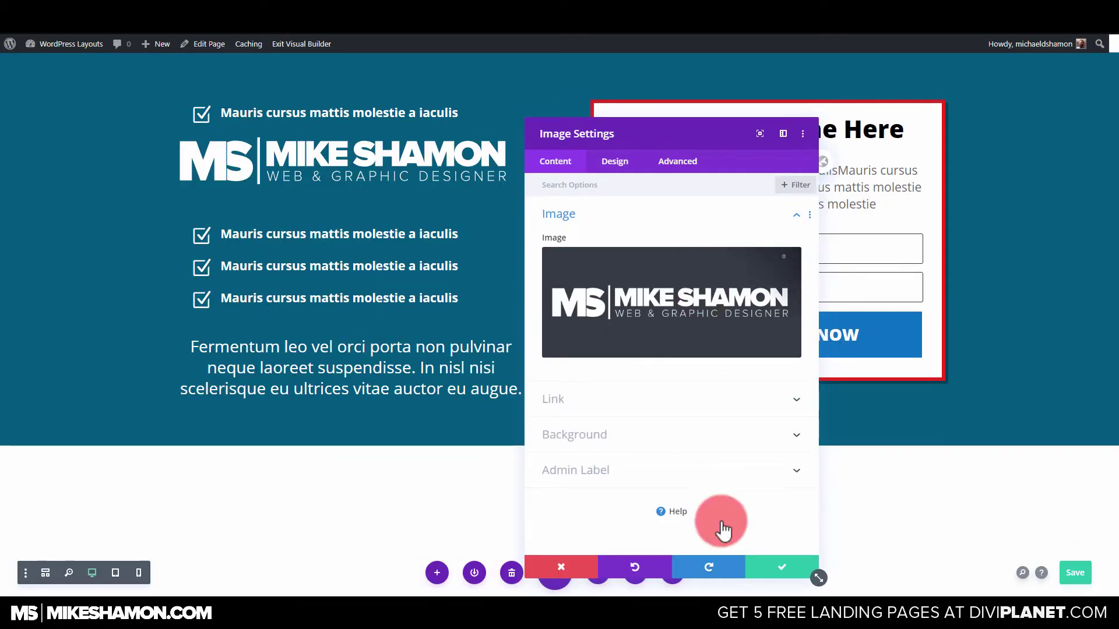
left_click(775, 563)
left_click_drag(320, 137, 322, 95)
left_click_drag(430, 256, 424, 332)
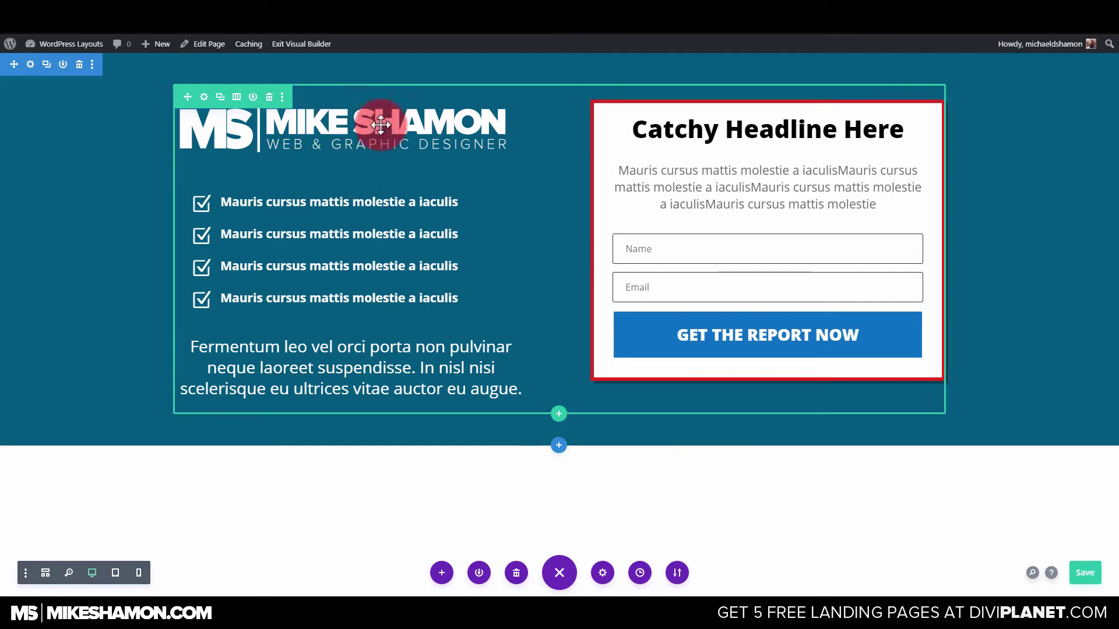
Step: Set the logo image's bottom margin to 0px, adjust its bottom padding, and save the module
left_click(615, 161)
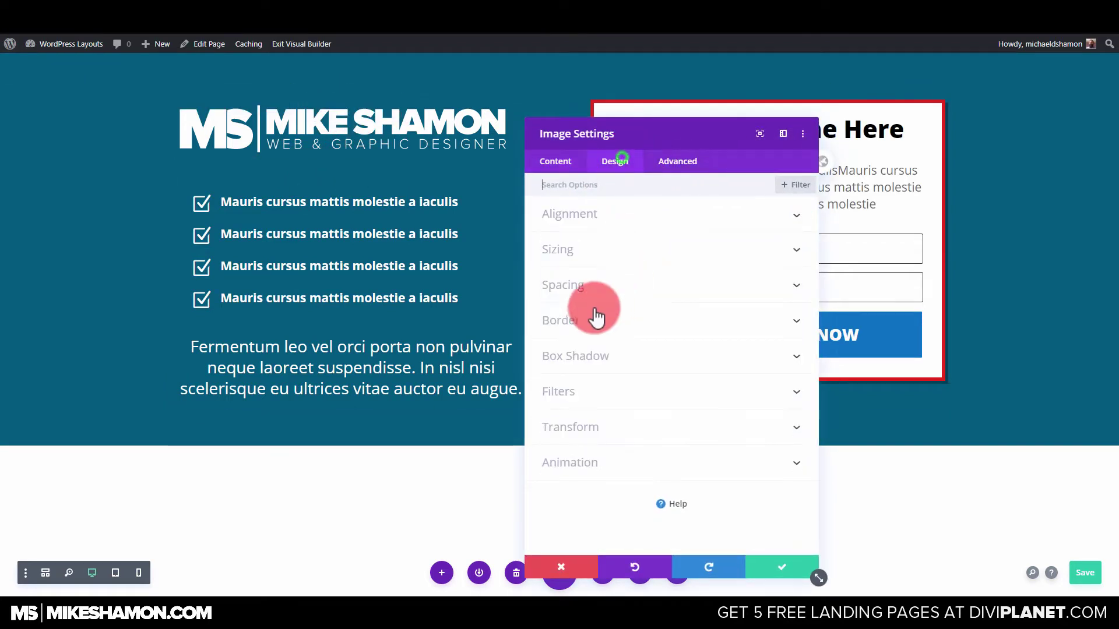
left_click(589, 283)
scroll(670, 349, "down", 2)
type("0")
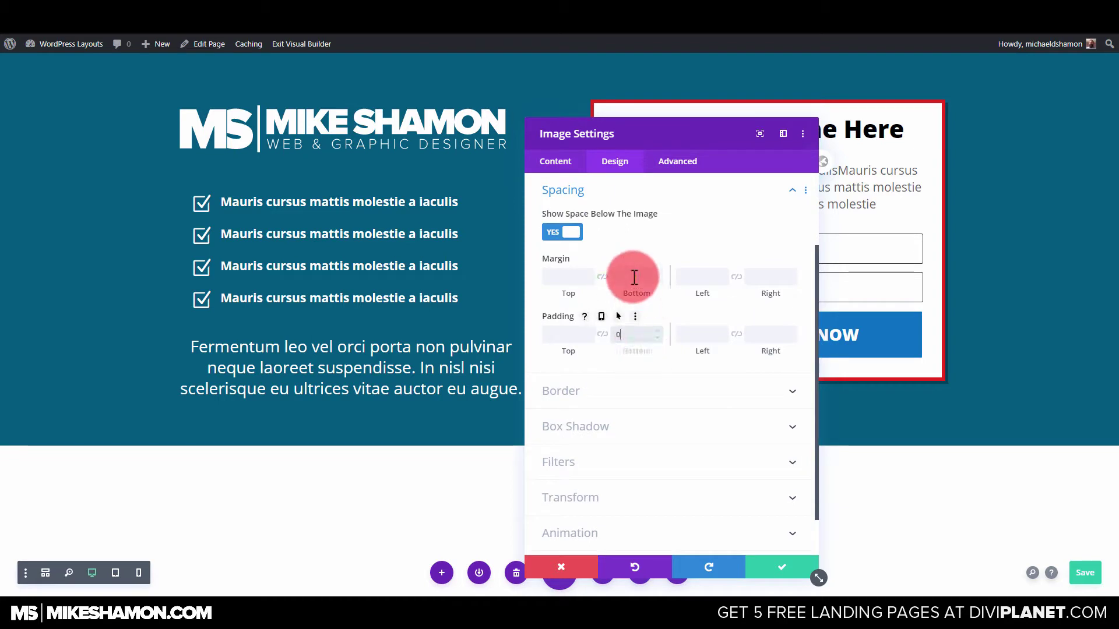
left_click(639, 288)
type("0")
left_click(769, 568)
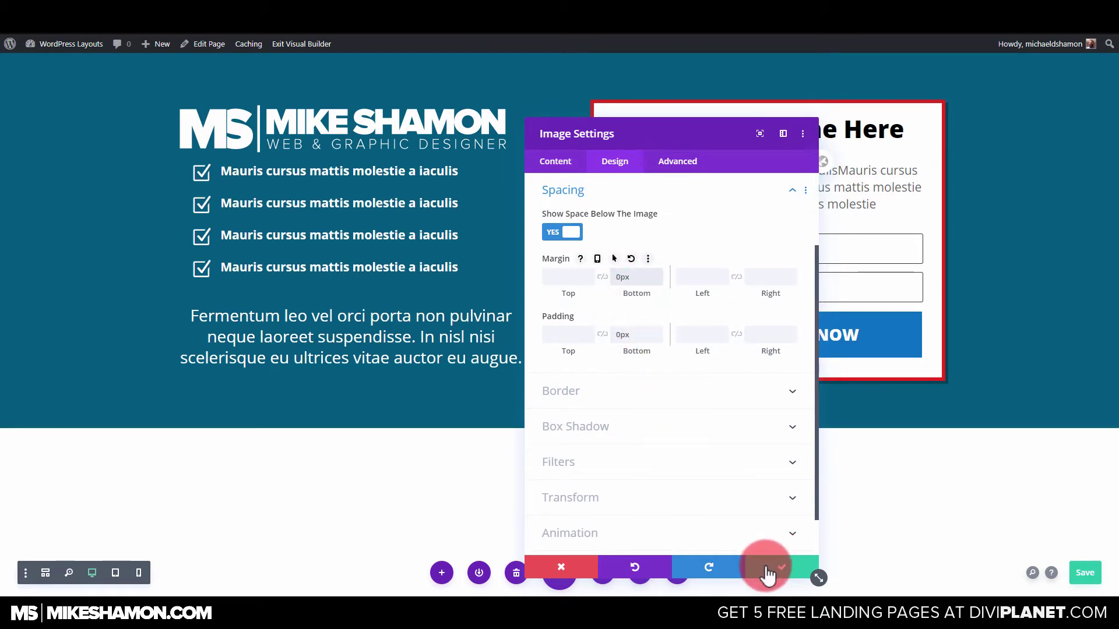
left_click(621, 335)
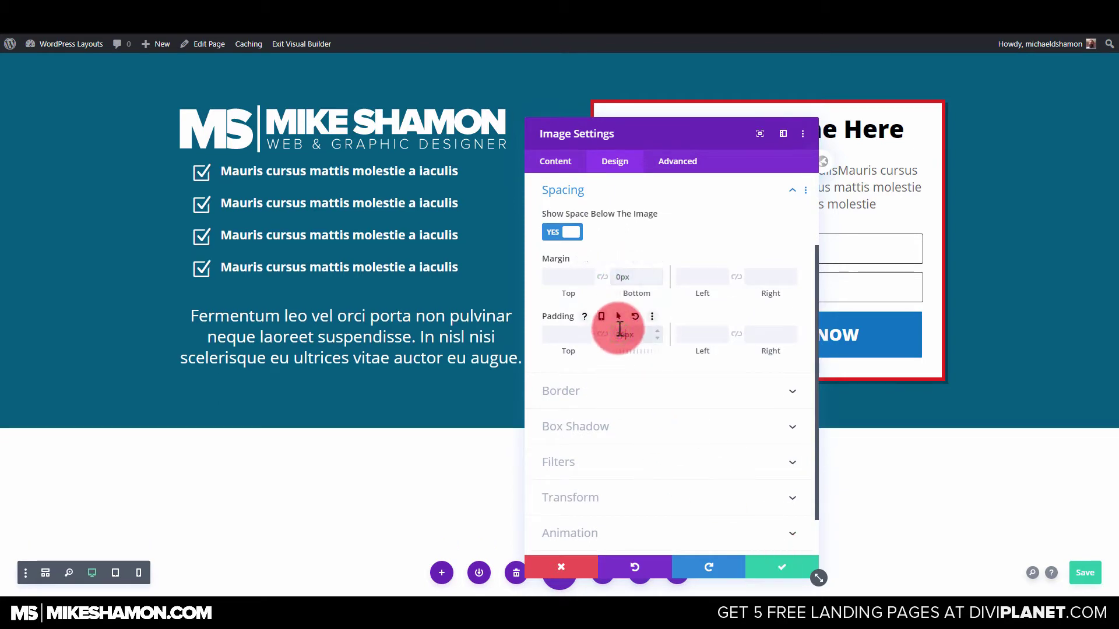
left_click(781, 570)
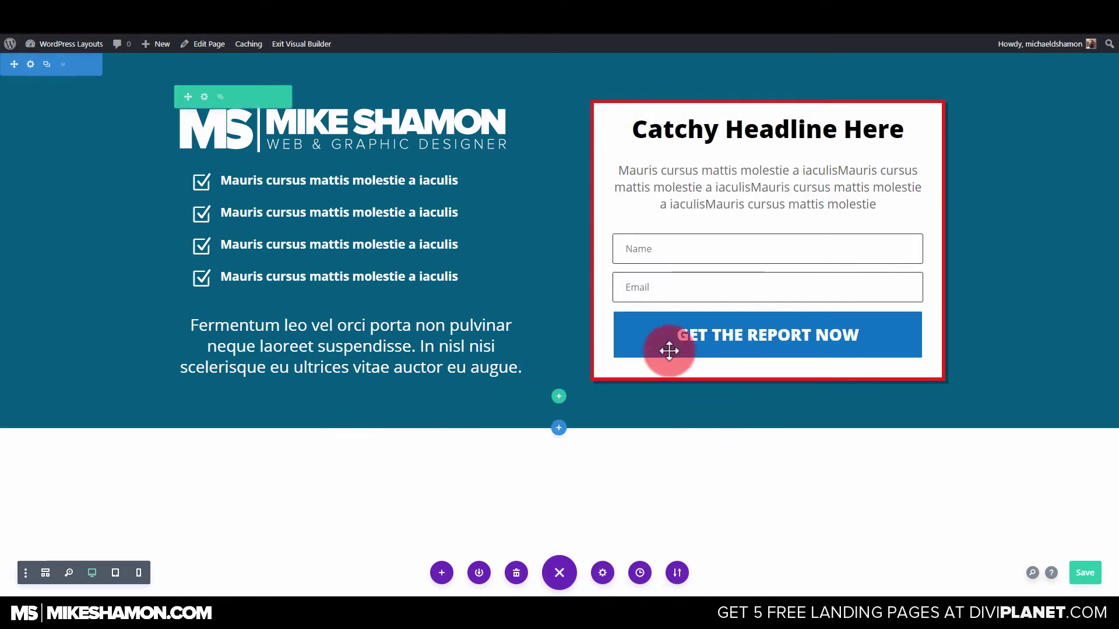
Step: Add a new section below the blue one and insert a row of three equal columns
left_click(558, 429)
left_click(488, 399)
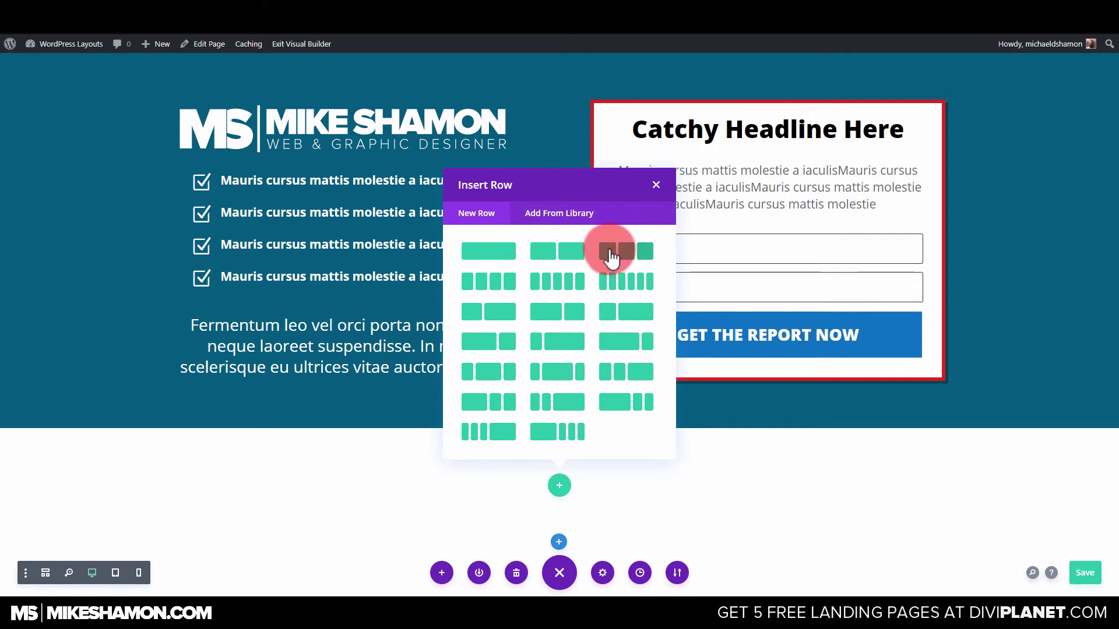
left_click(610, 253)
Step: Insert an image module in the new row's first column using Placeholder-Business-Man-4.jpg from the media library, and save it
left_click(357, 152)
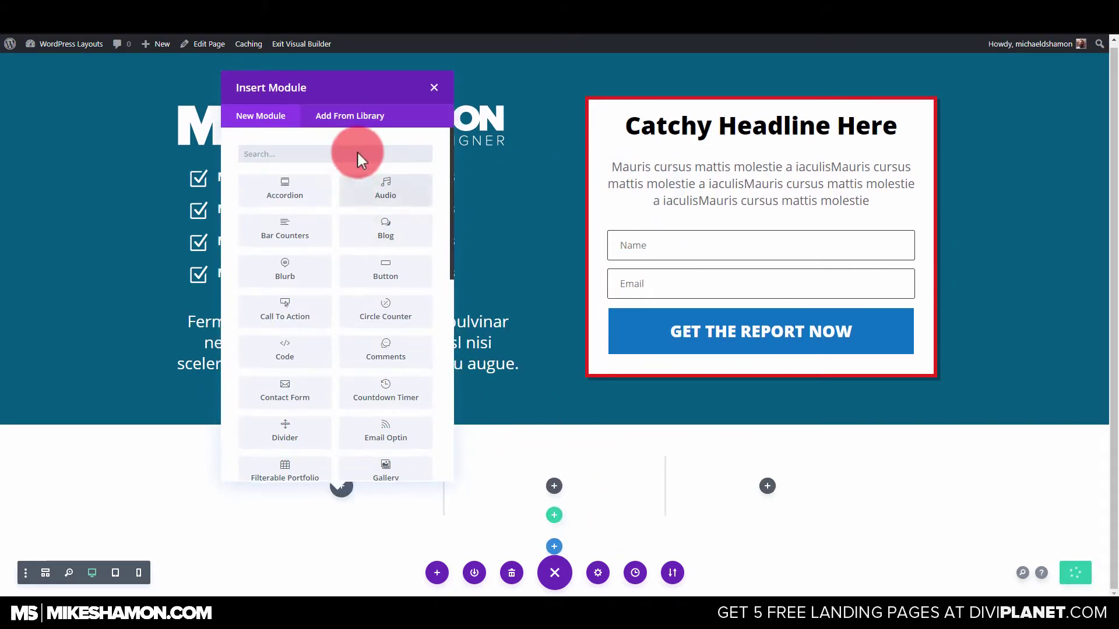
type("im")
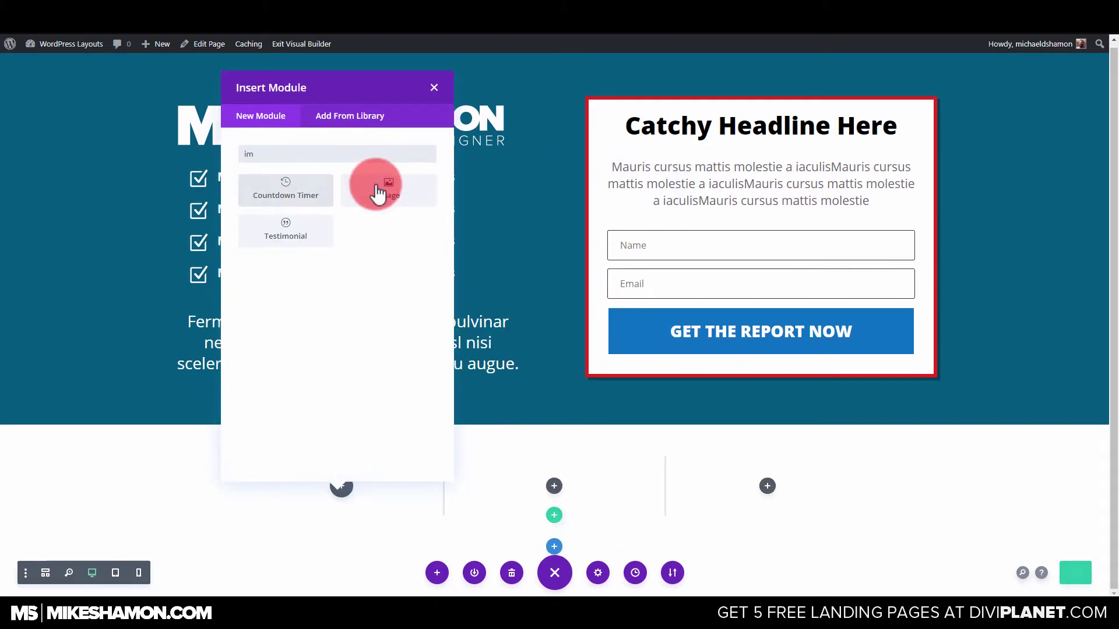
left_click(375, 187)
left_click(656, 282)
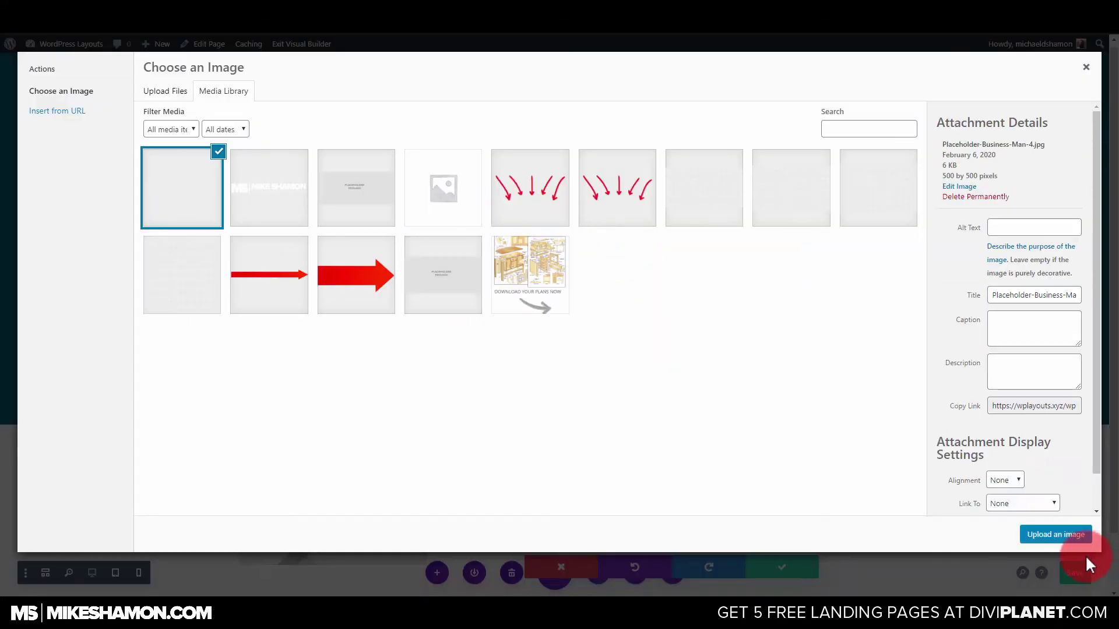
left_click(1058, 534)
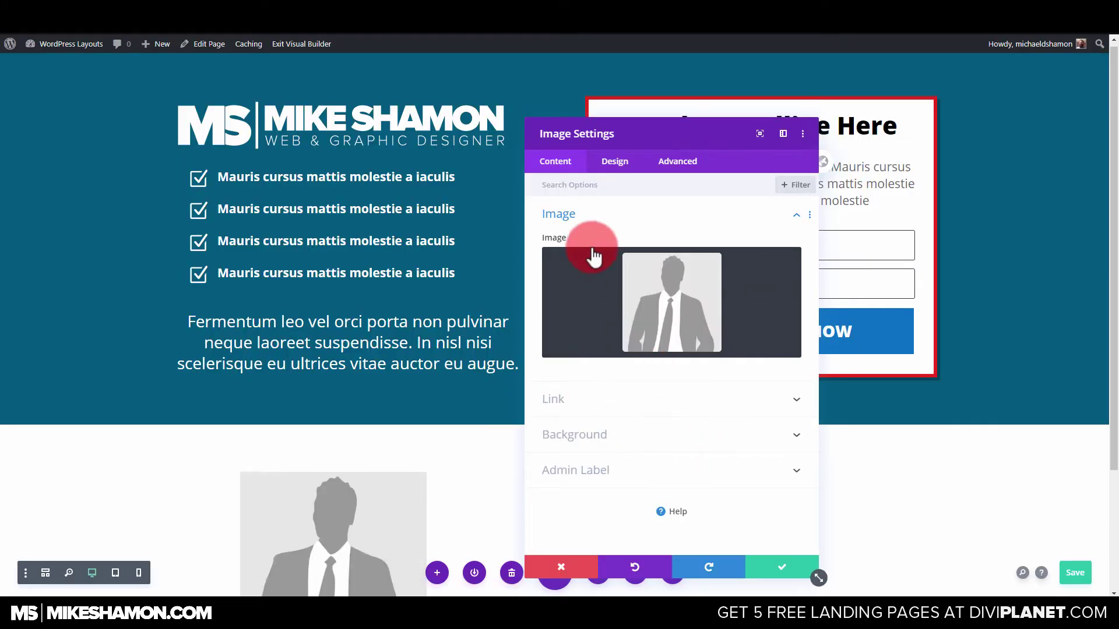
scroll(378, 419, "down", 2)
scroll(414, 419, "down", 1)
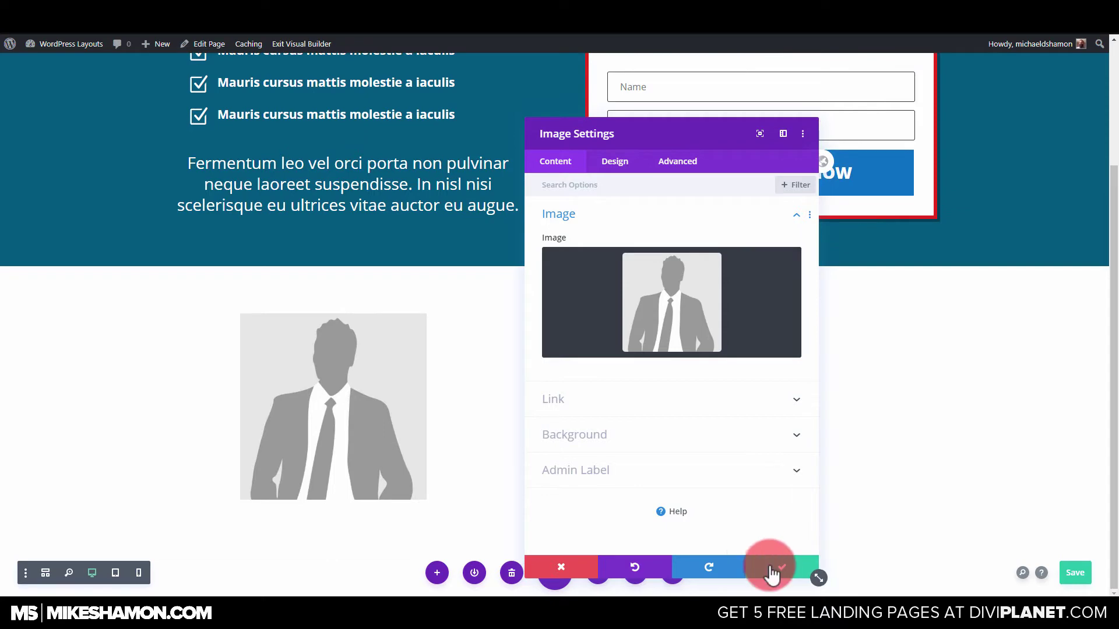
left_click(606, 163)
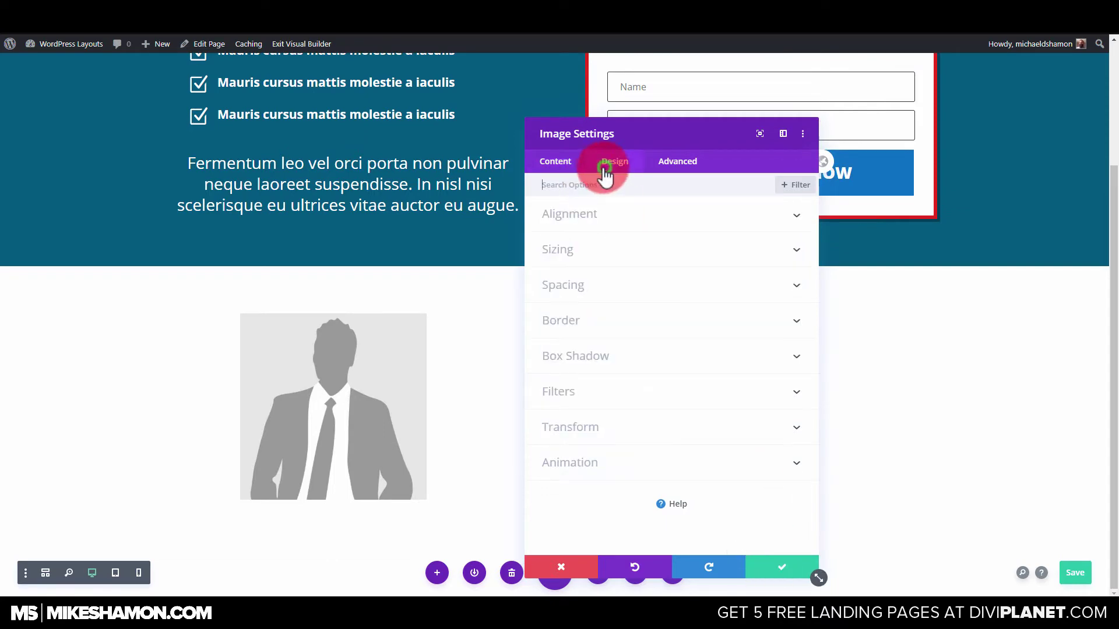
left_click(760, 559)
Step: Duplicate the paragraph module under the optin box headline and move the copy below the businessman placeholder image
scroll(699, 222, "up", 3)
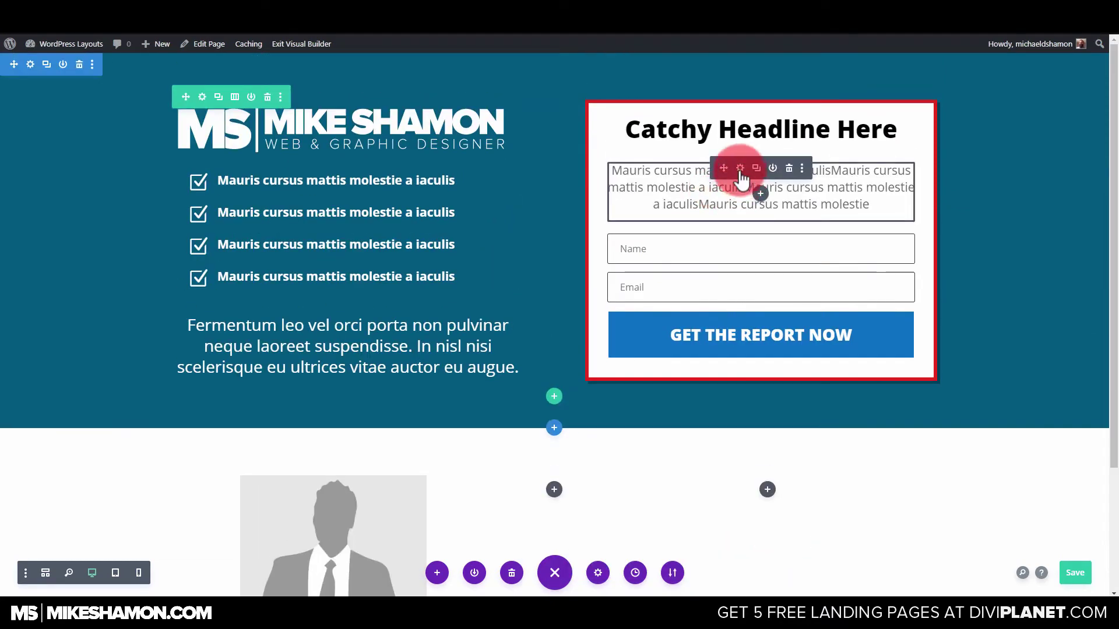
left_click(756, 168)
left_click(724, 250)
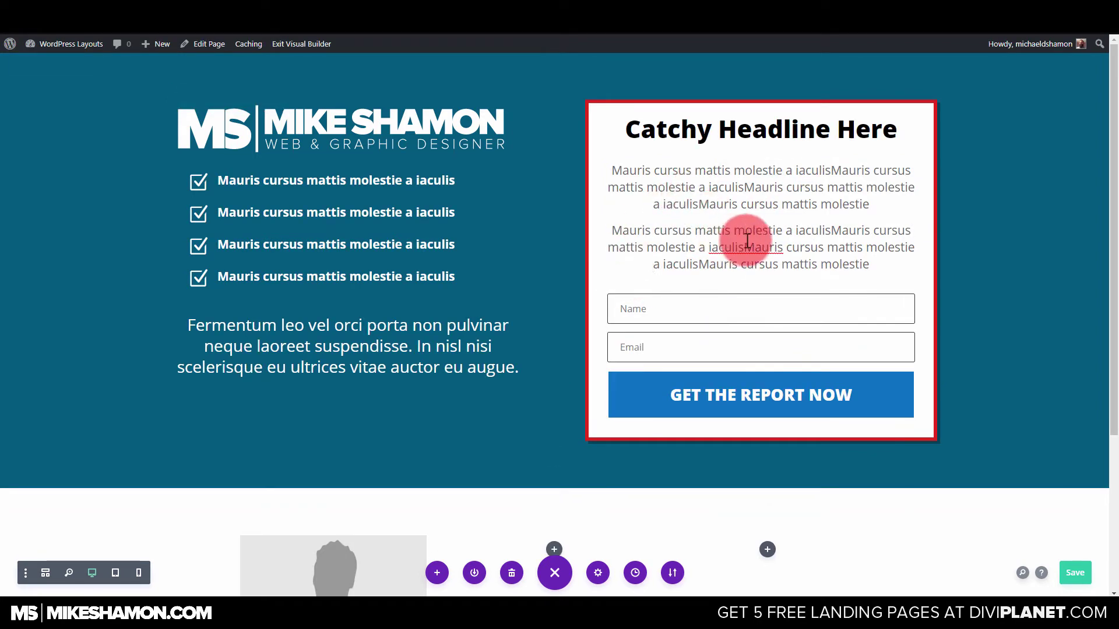
left_click(1014, 195)
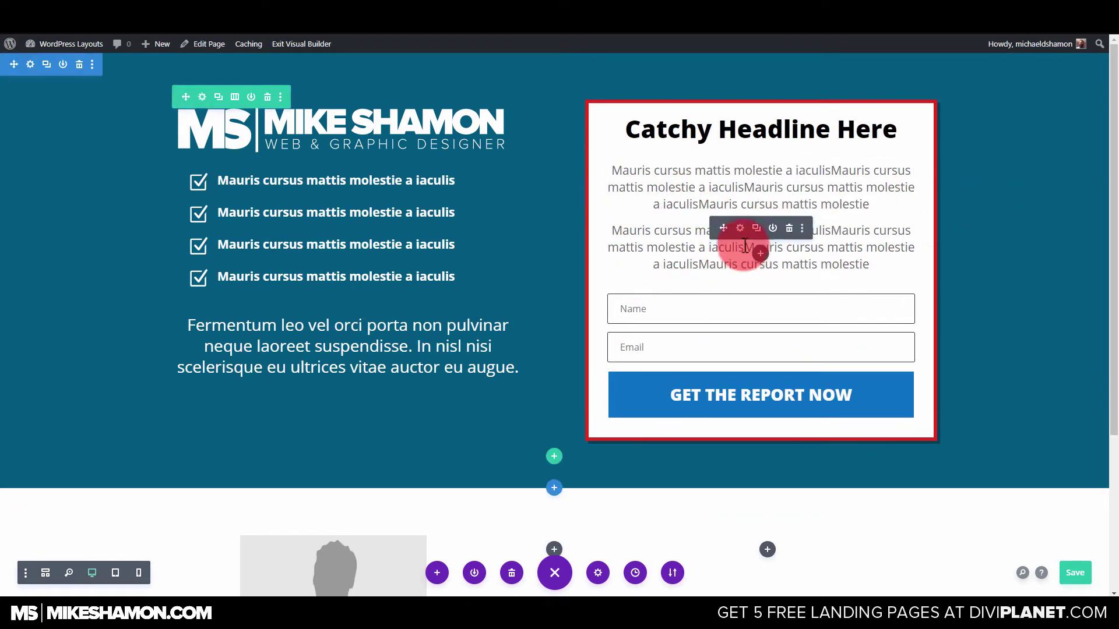
left_click_drag(726, 228, 429, 424)
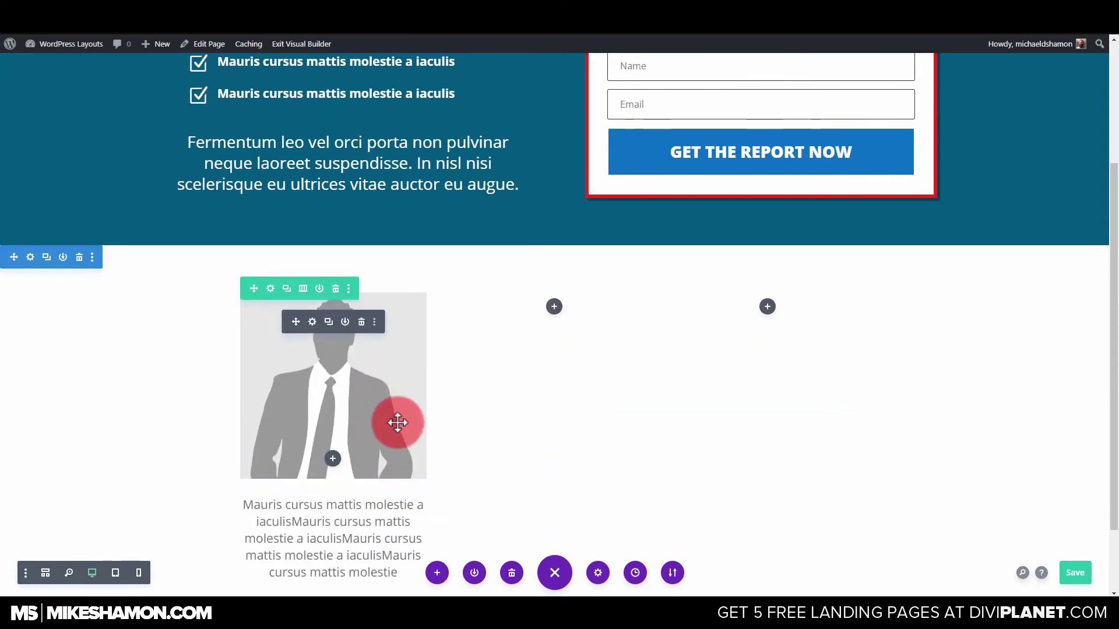
Step: Set the new white section's width to 100% and max width to 1920px, center its alignment, and save the section settings
scroll(373, 437, "down", 2)
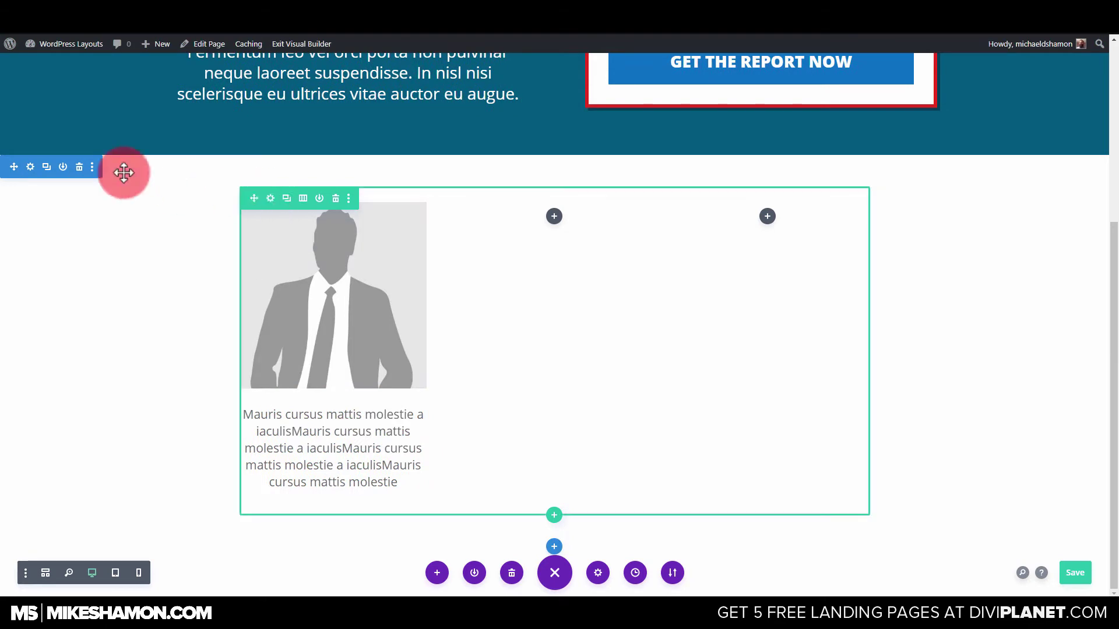
left_click(27, 168)
left_click(575, 570)
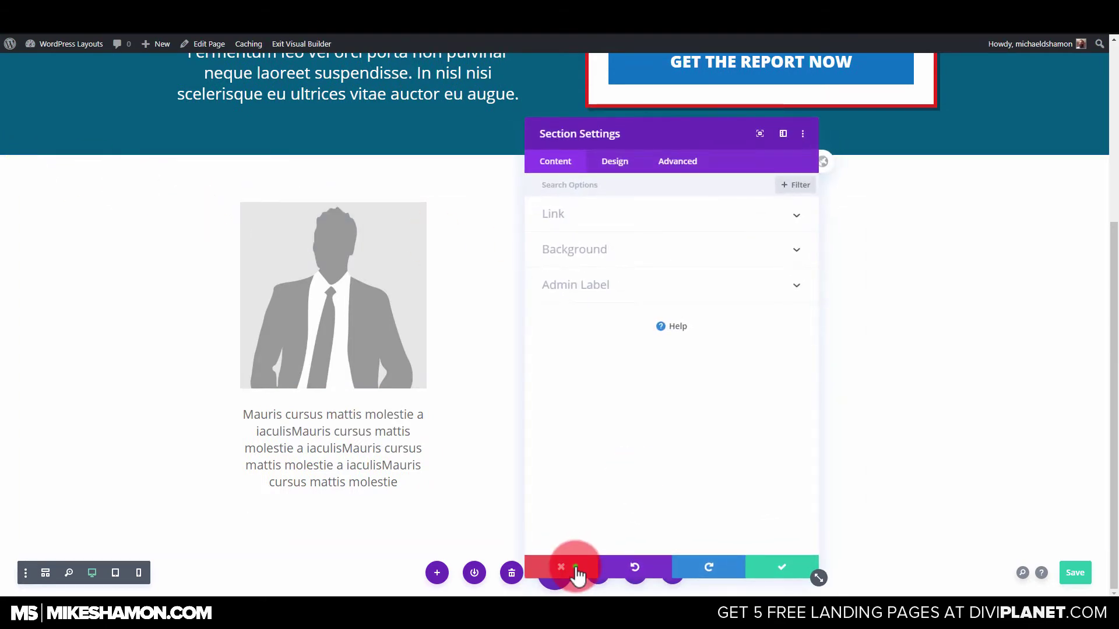
left_click(27, 168)
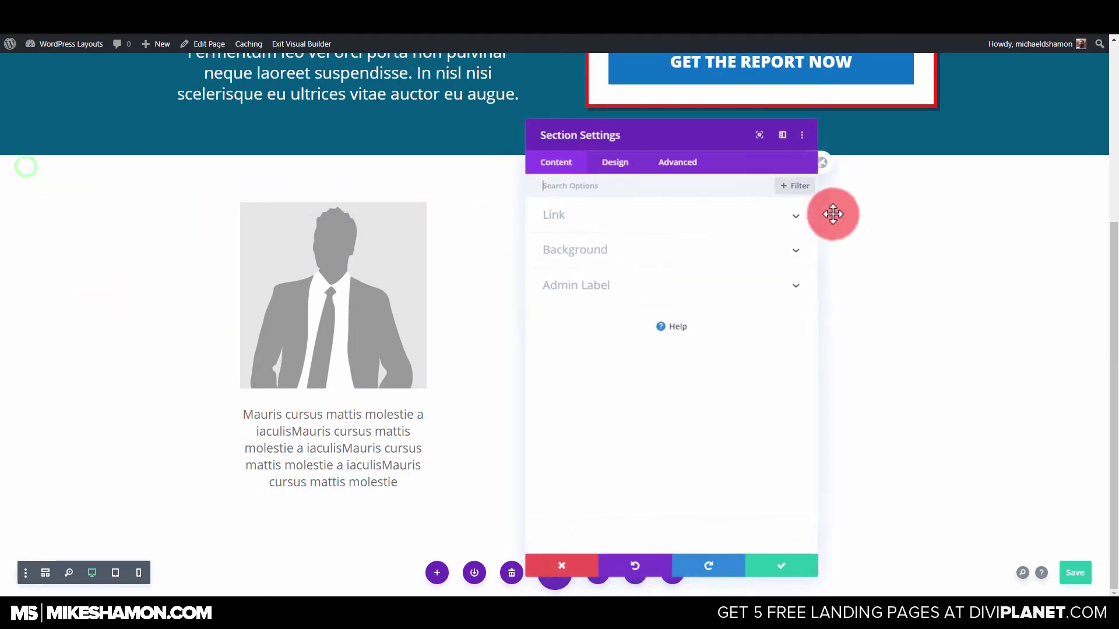
left_click(615, 162)
left_click(581, 324)
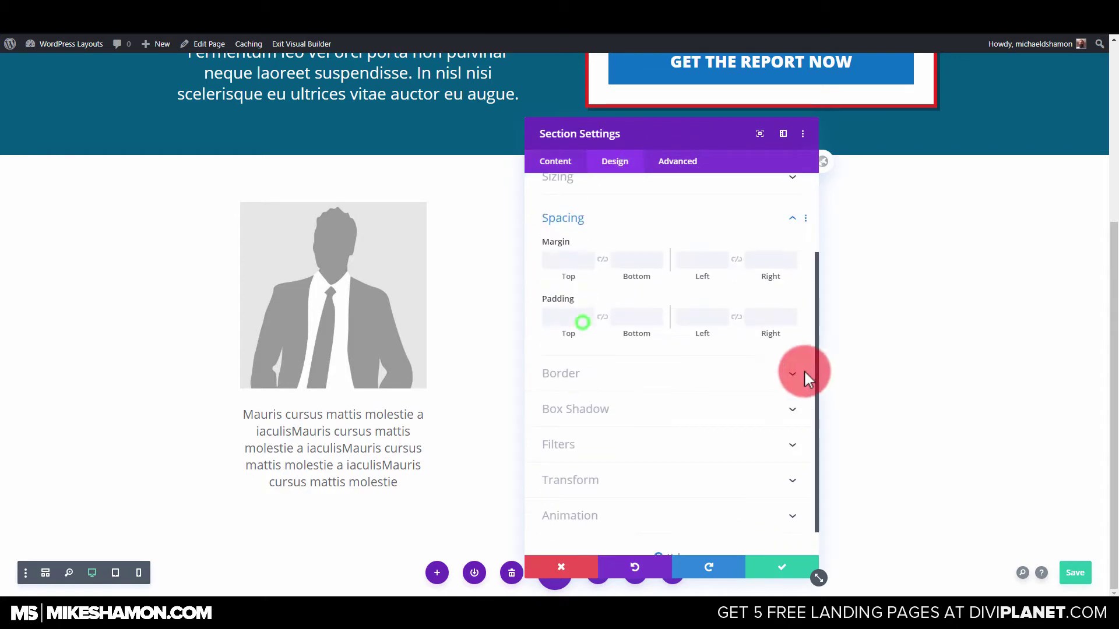
scroll(607, 269, "up", 2)
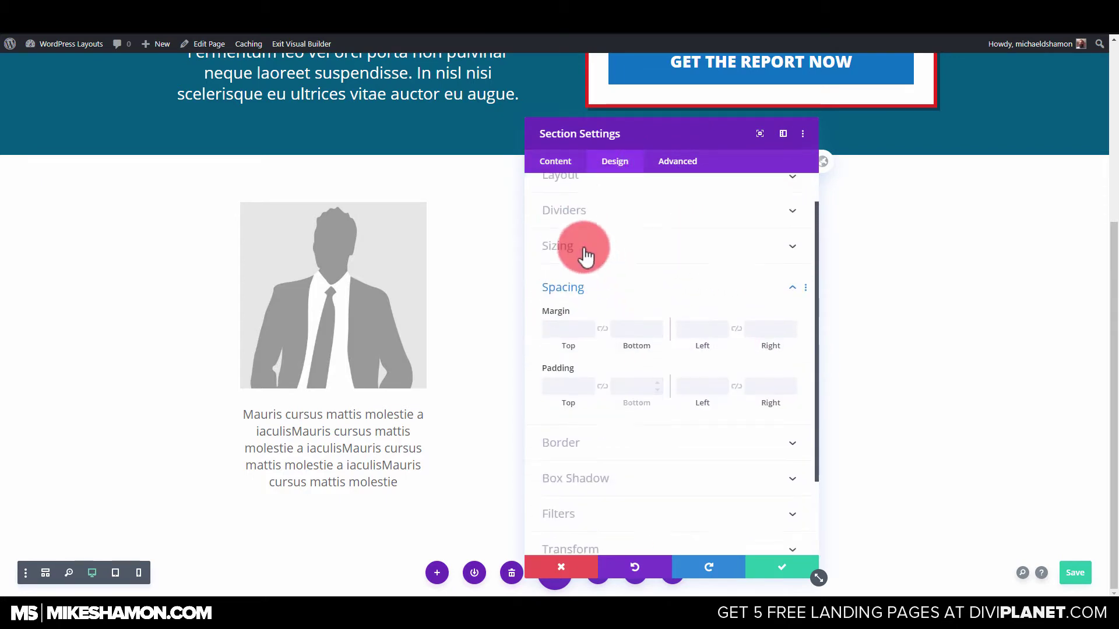
left_click(582, 247)
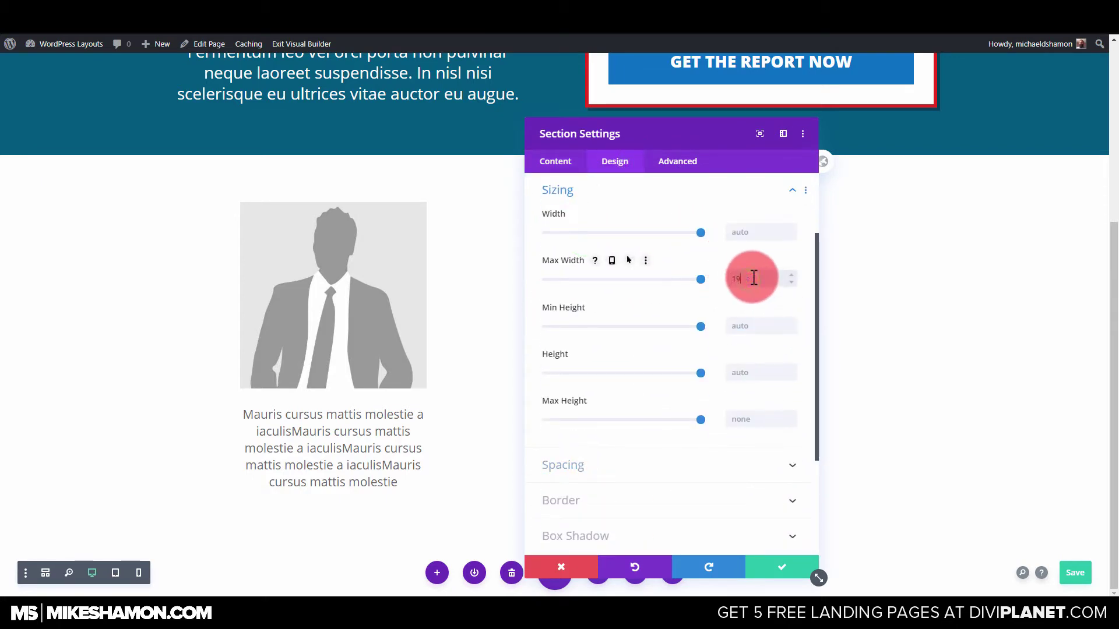
left_click(749, 227)
left_click(699, 232)
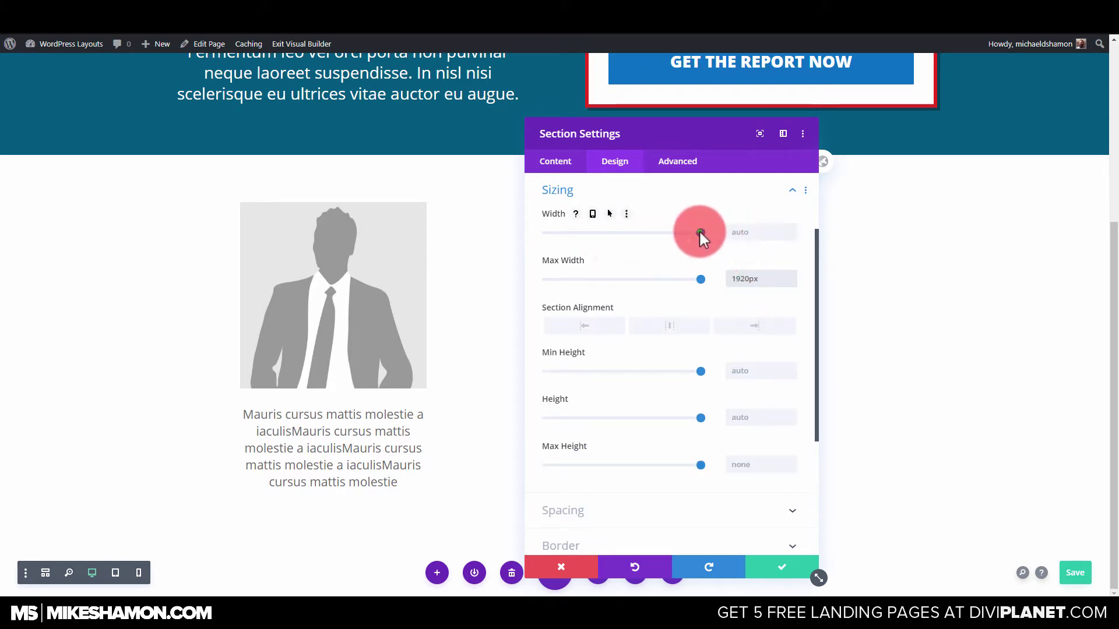
left_click(676, 319)
left_click(743, 536)
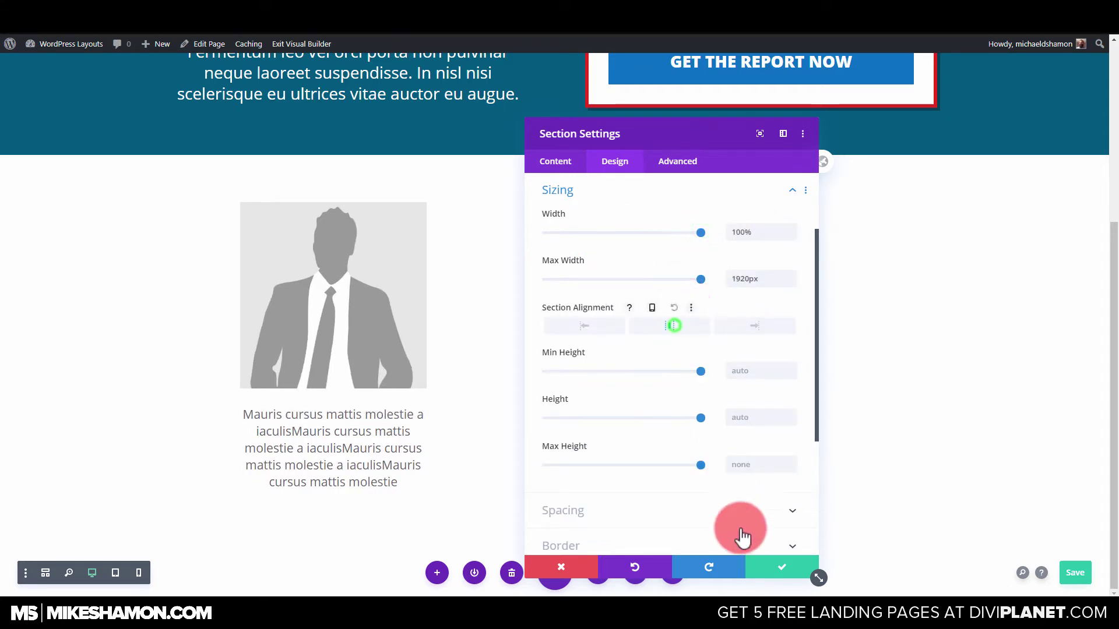
left_click(764, 569)
Step: Set the three-column row's max width to 1920px, center the row alignment, and save the row settings
left_click(273, 198)
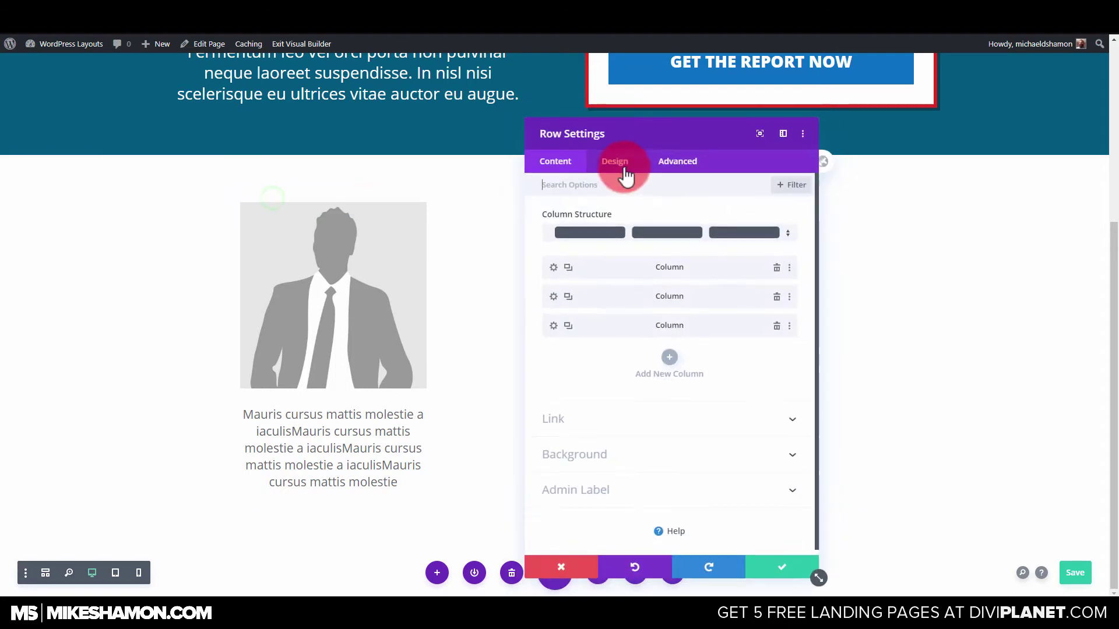
left_click(622, 168)
left_click(612, 247)
scroll(612, 247, "down", 2)
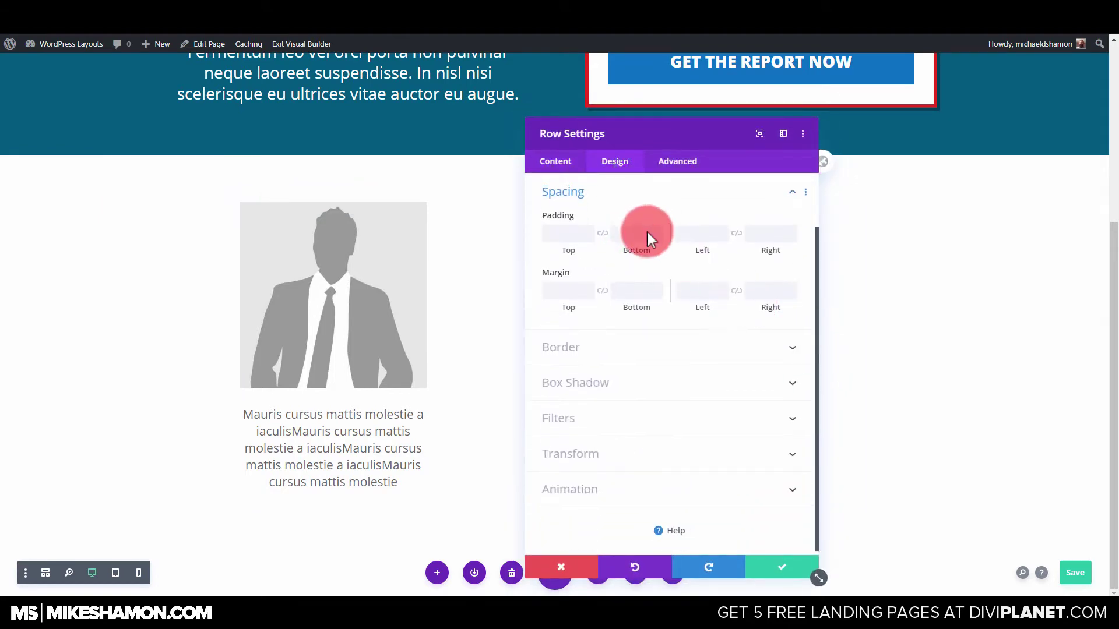
scroll(645, 229, "up", 1)
left_click(640, 213)
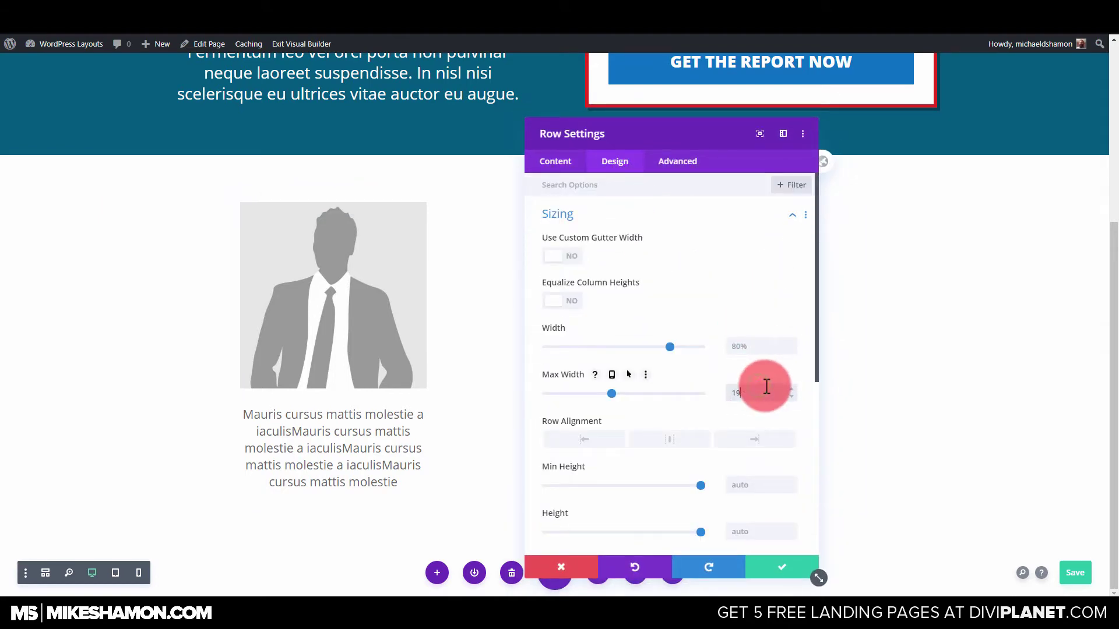
left_click(698, 448)
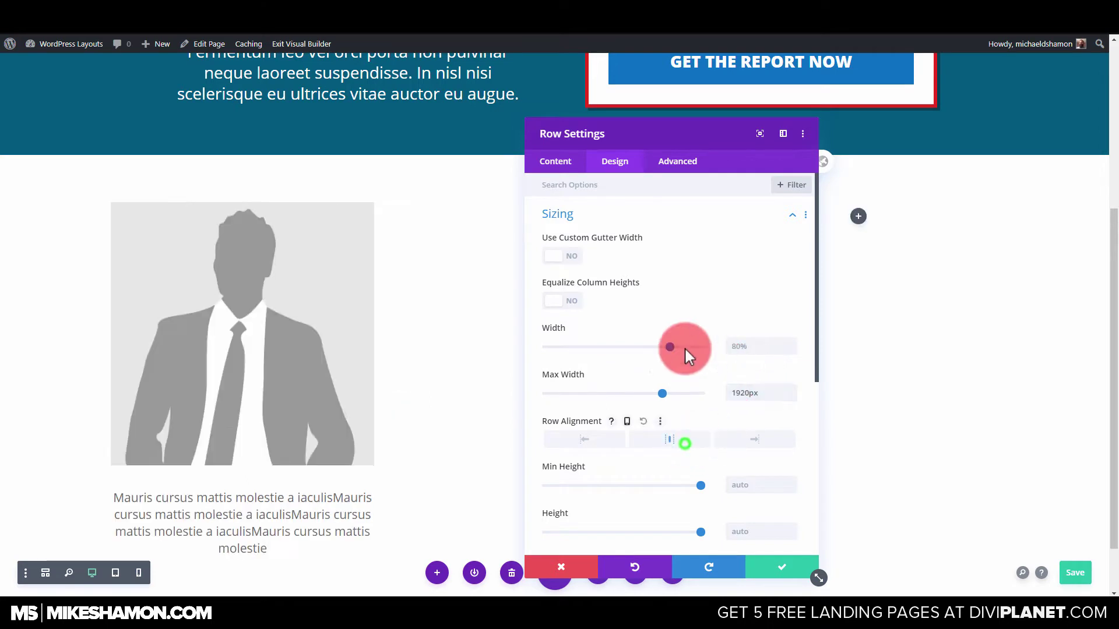
mouse_move(671, 344)
left_mouse_down()
mouse_move(687, 347)
mouse_move(670, 346)
left_mouse_up()
left_click(781, 566)
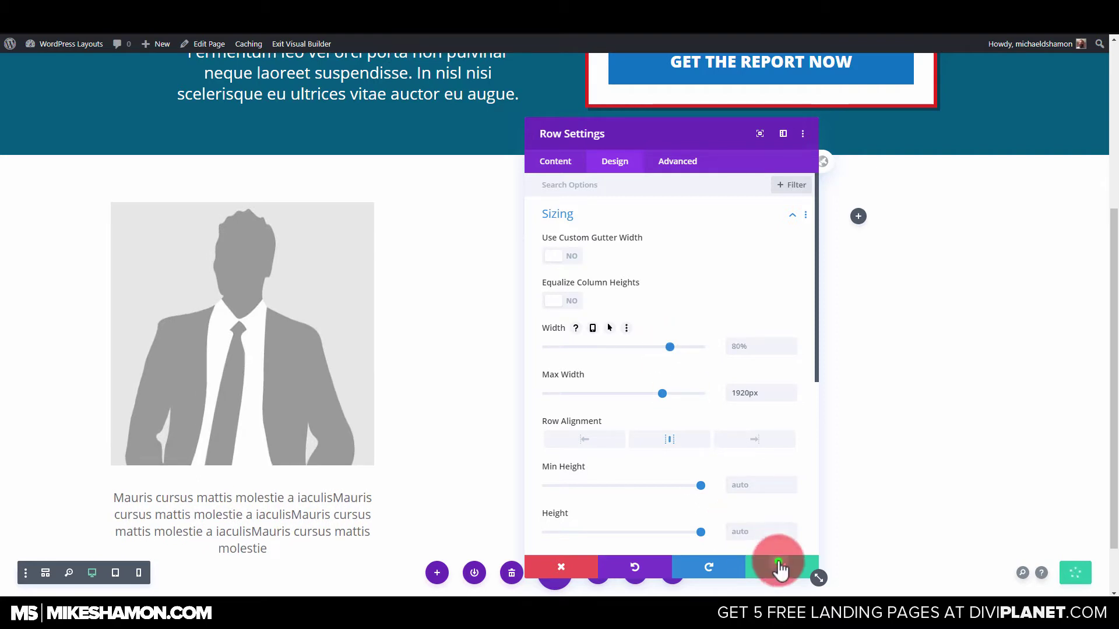
Step: Shorten the paragraph below the businessman image by deleting its last line, "cursus mattis molestie", and save the text module
scroll(179, 362, "down", 1)
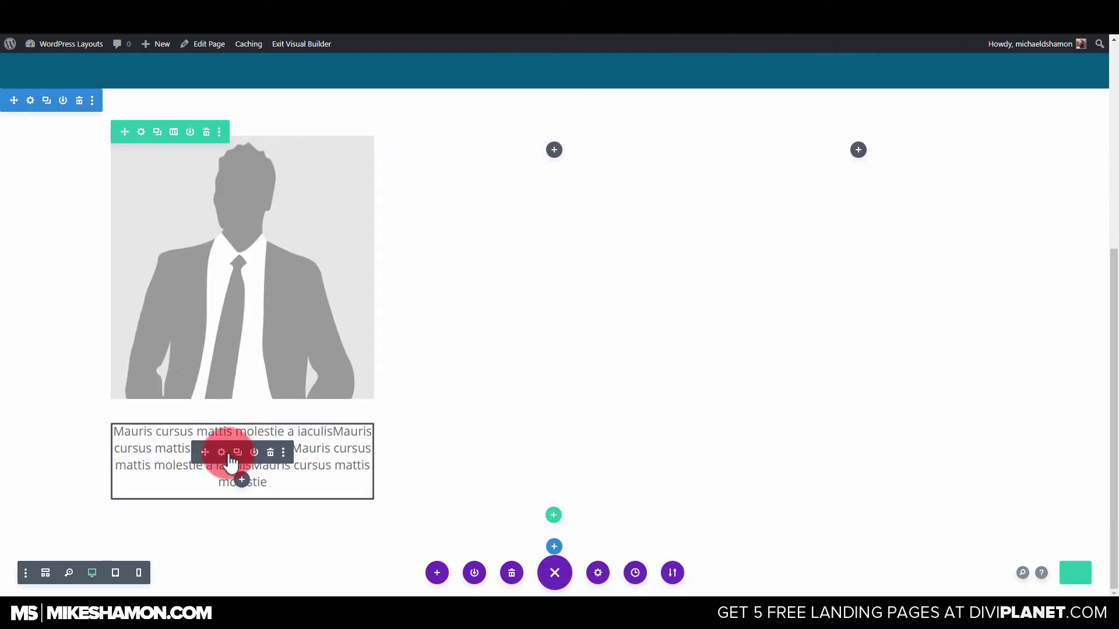
left_click(225, 452)
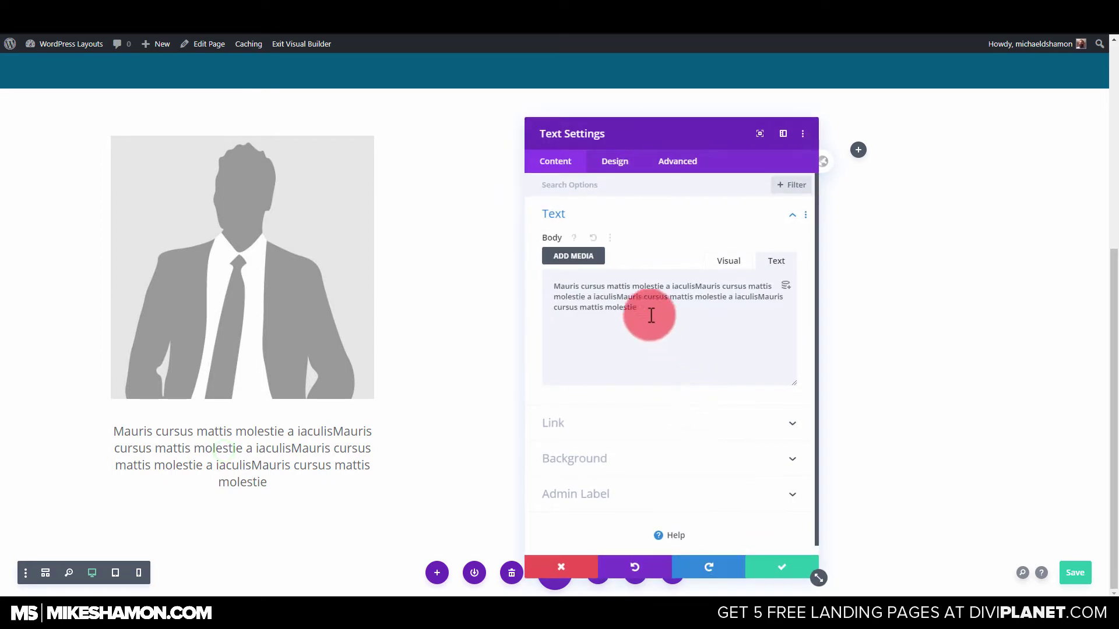
left_click_drag(649, 312, 547, 307)
key("BackSpace")
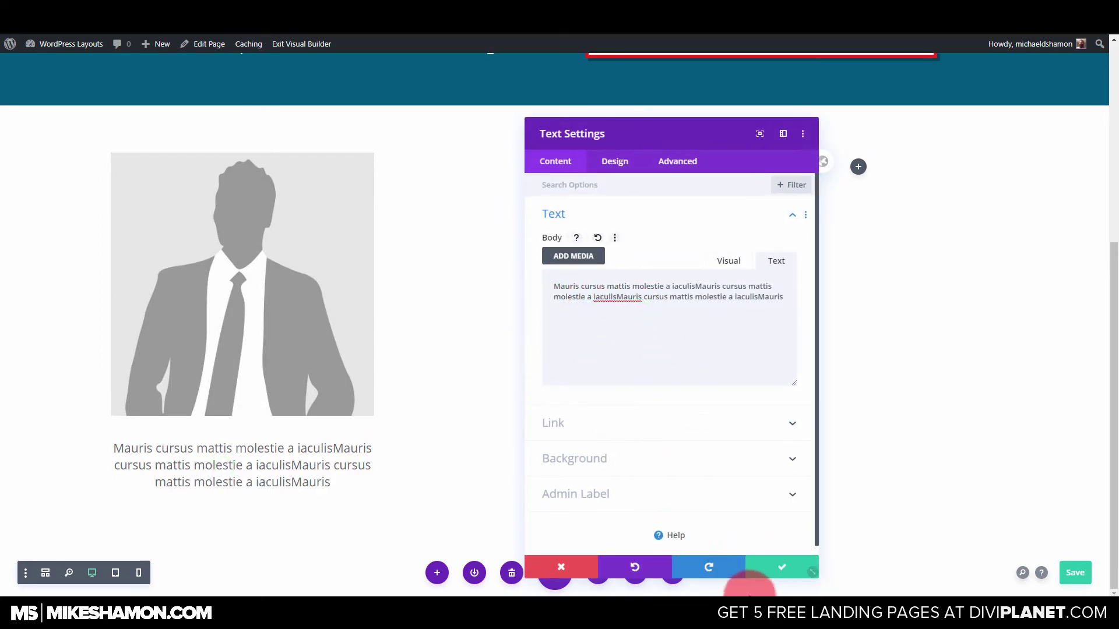
left_click(777, 569)
Step: Round all corners of the businessman image to 360px and give it a 7px border
left_click(225, 182)
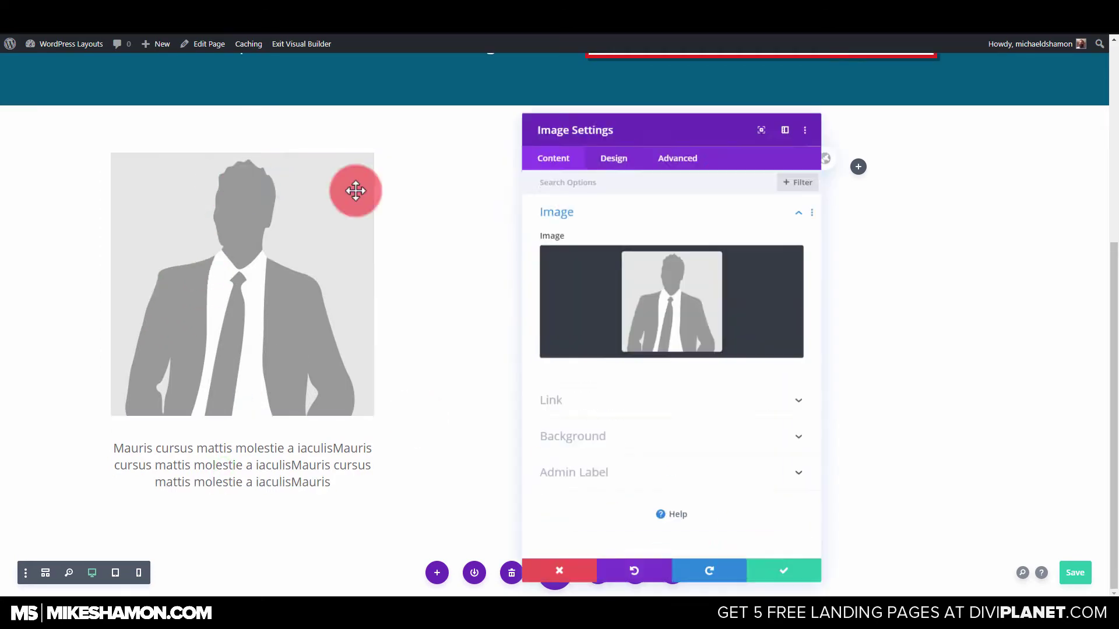
left_click(621, 164)
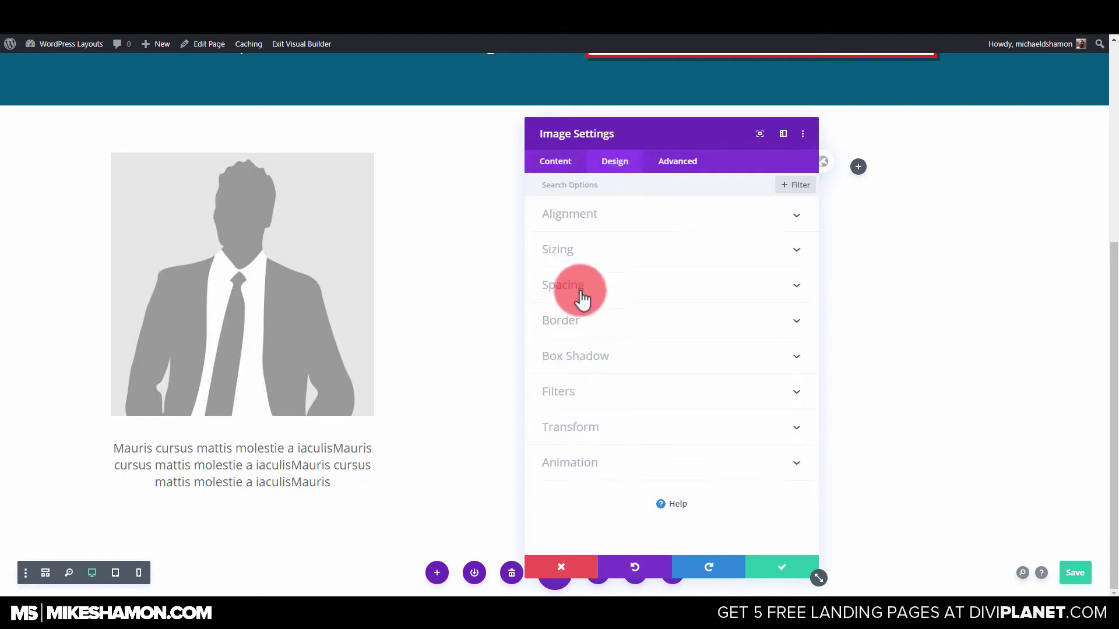
left_click(583, 320)
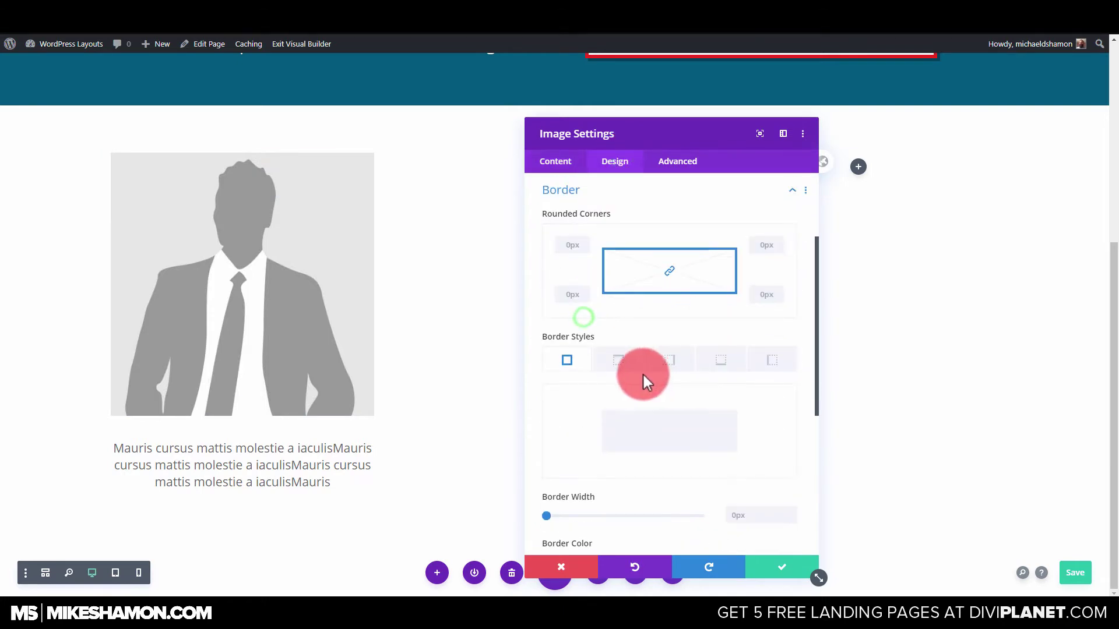
left_click(562, 242)
type("360")
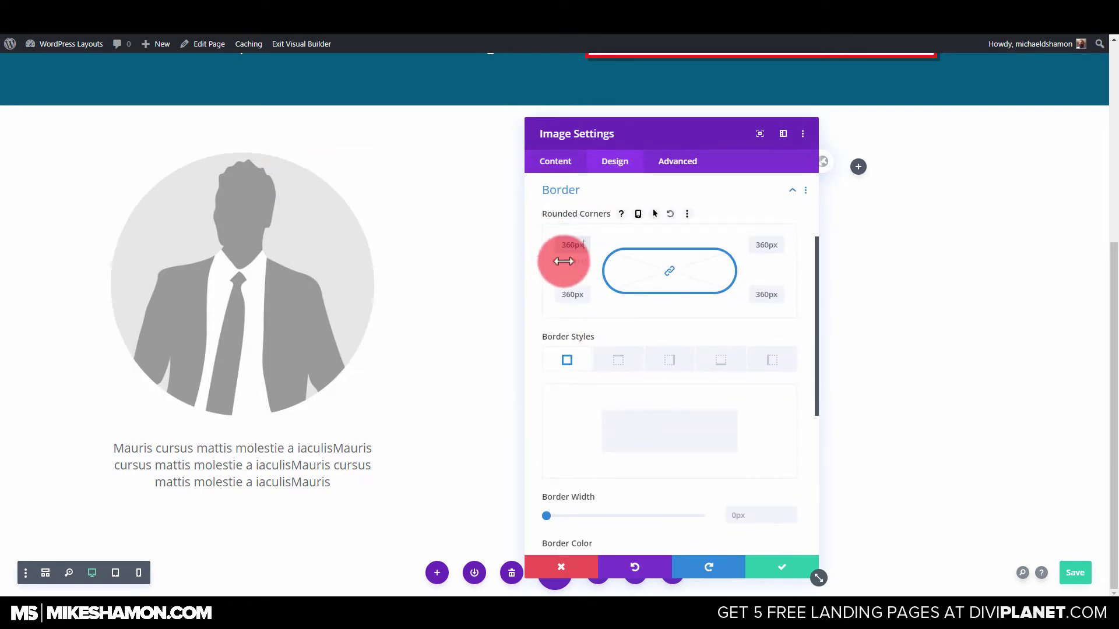
scroll(590, 404, "down", 2)
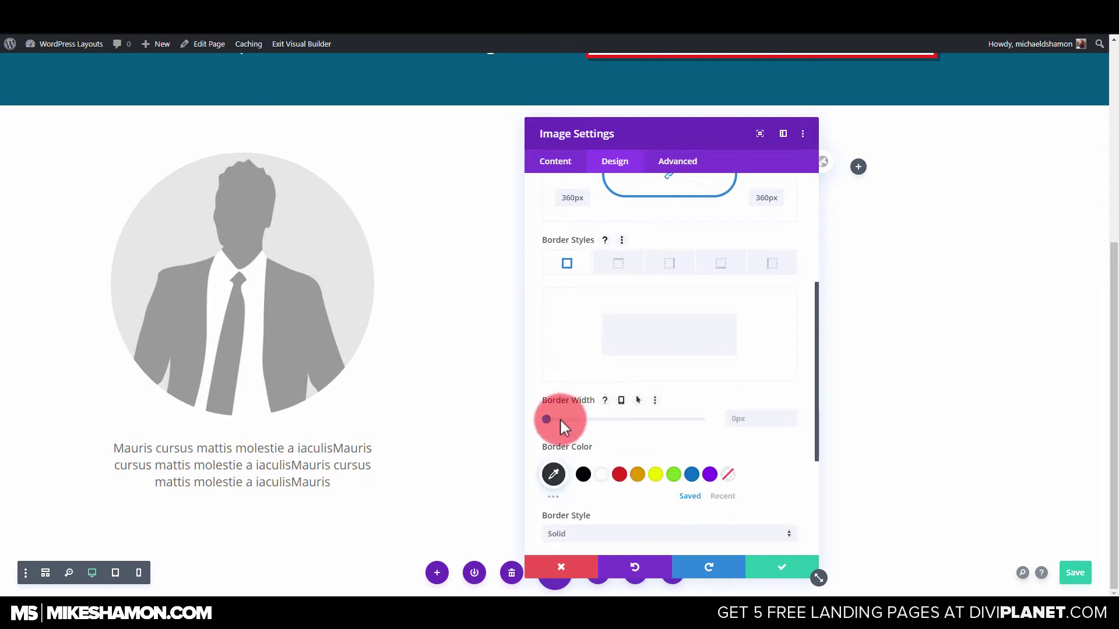
left_click_drag(547, 417, 567, 419)
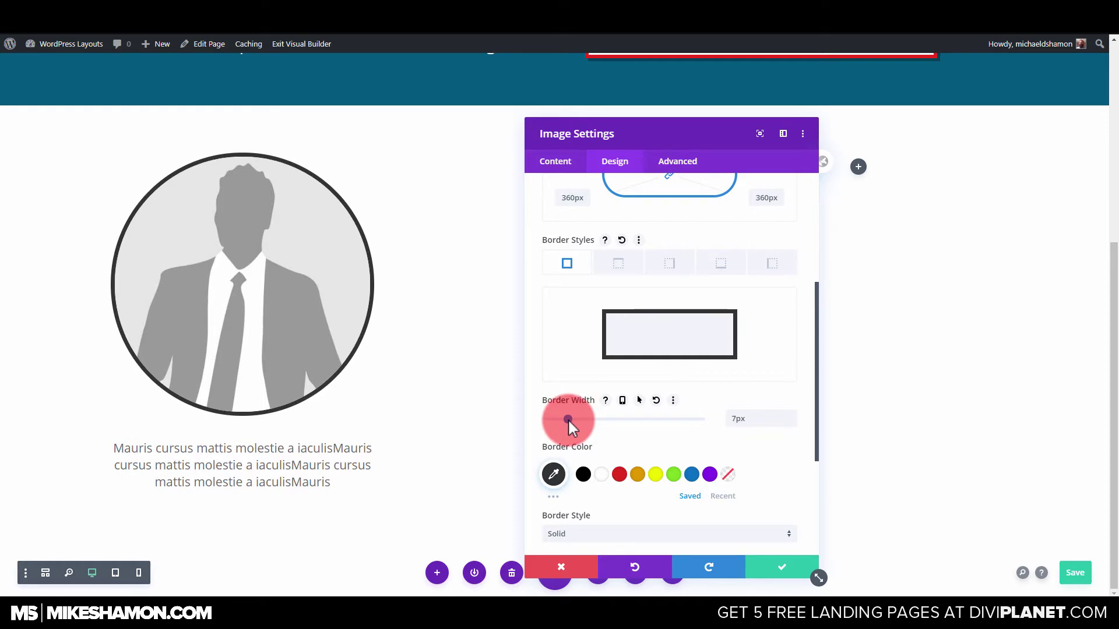
Step: Color the businessman image's border with the saved blue swatch and save the image module
scroll(448, 274, "up", 5)
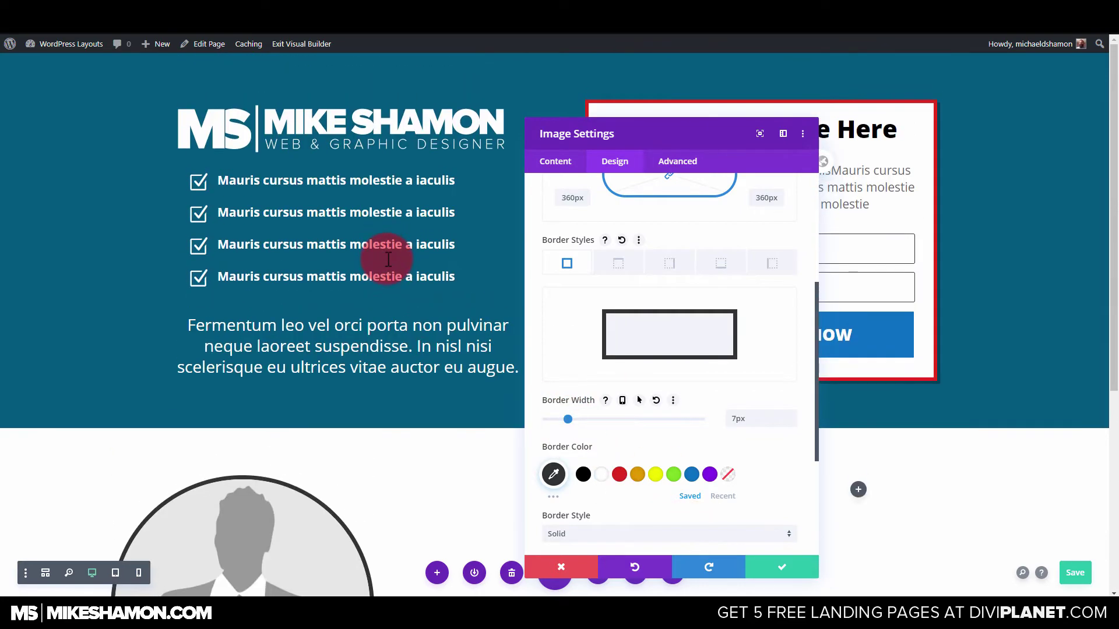
scroll(384, 256, "down", 3)
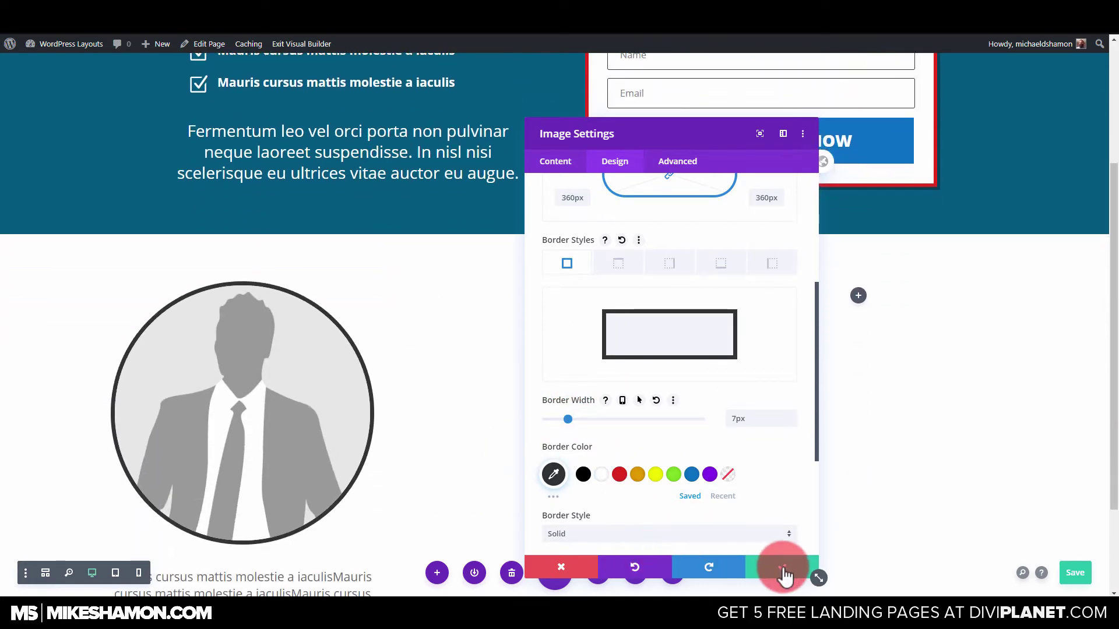
left_click(692, 476)
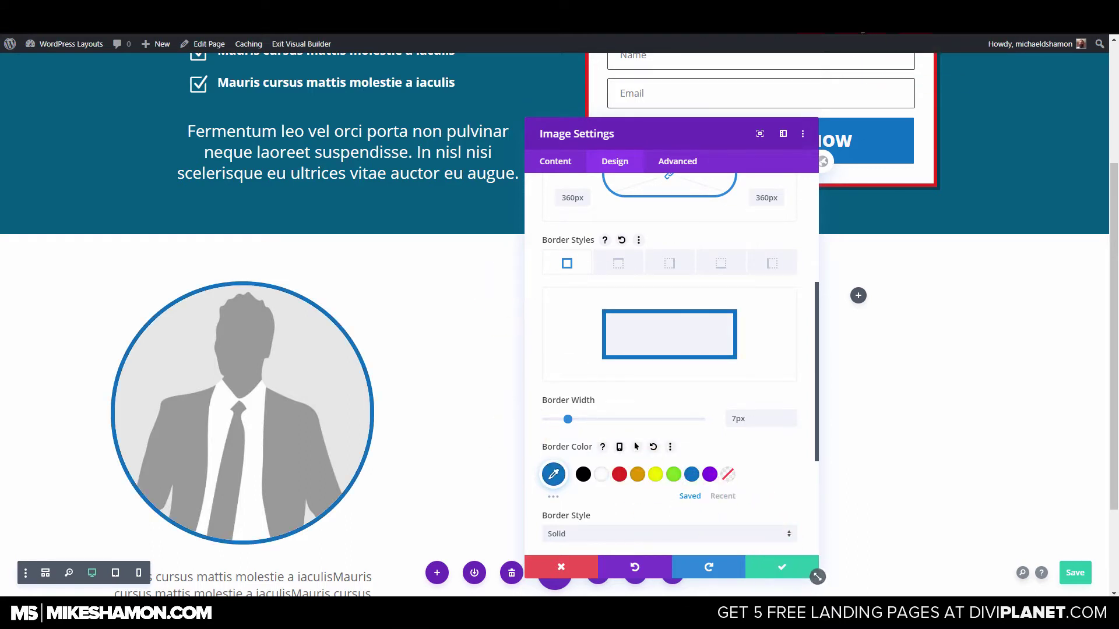
left_click(787, 570)
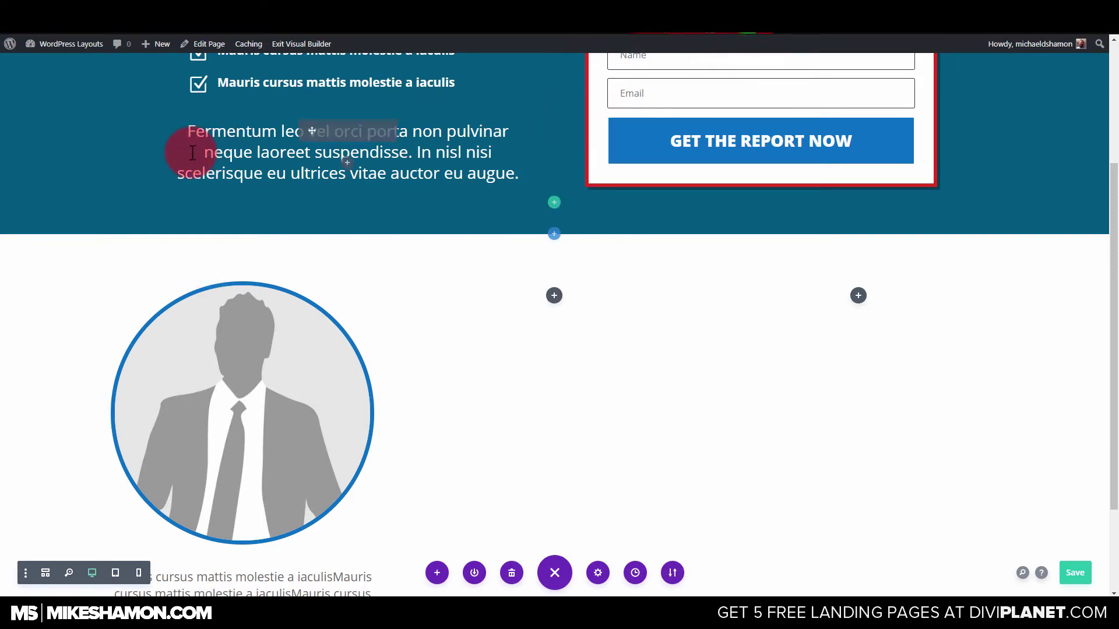
Step: Sample the upper section's dark blue background with the browser's page color picker to copy its hex code
left_click(648, 23)
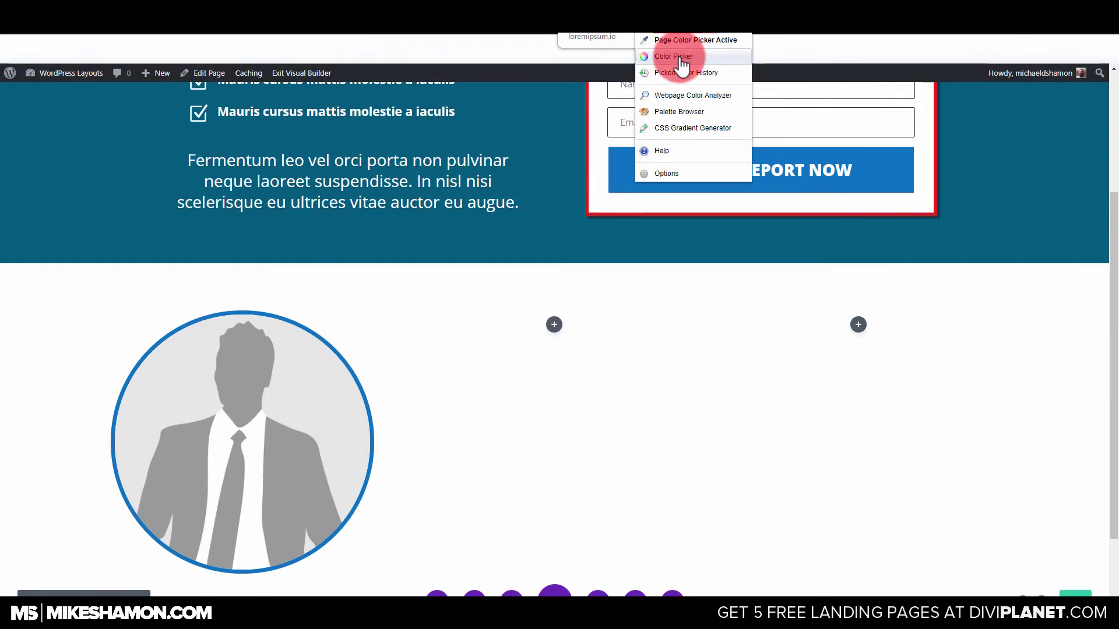
left_click(670, 55)
left_click(718, 65)
left_click(745, 33)
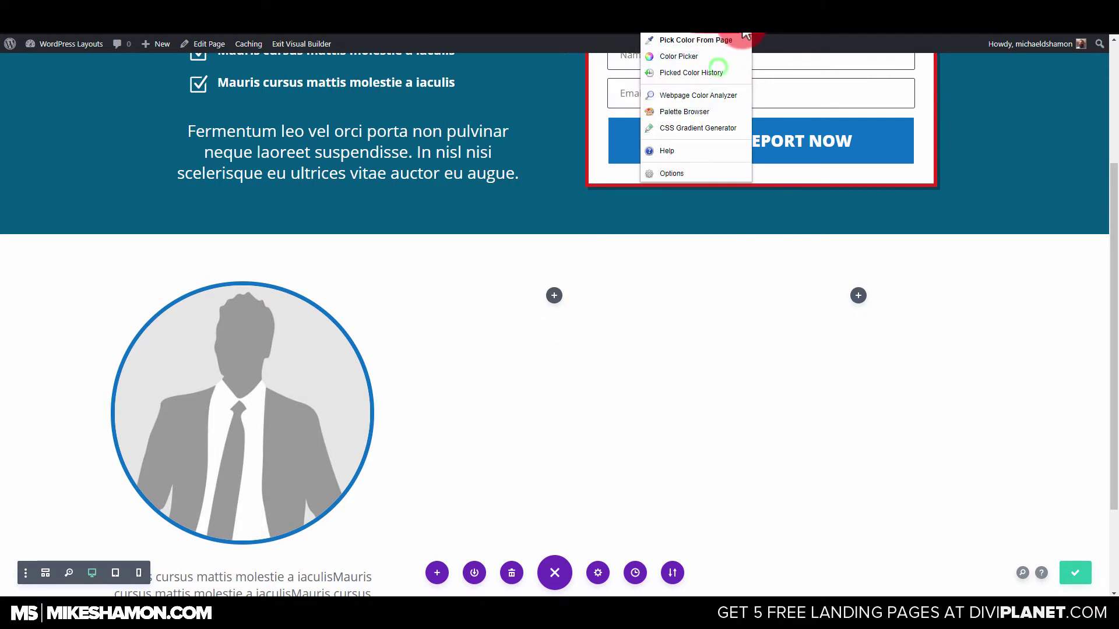
left_click(725, 41)
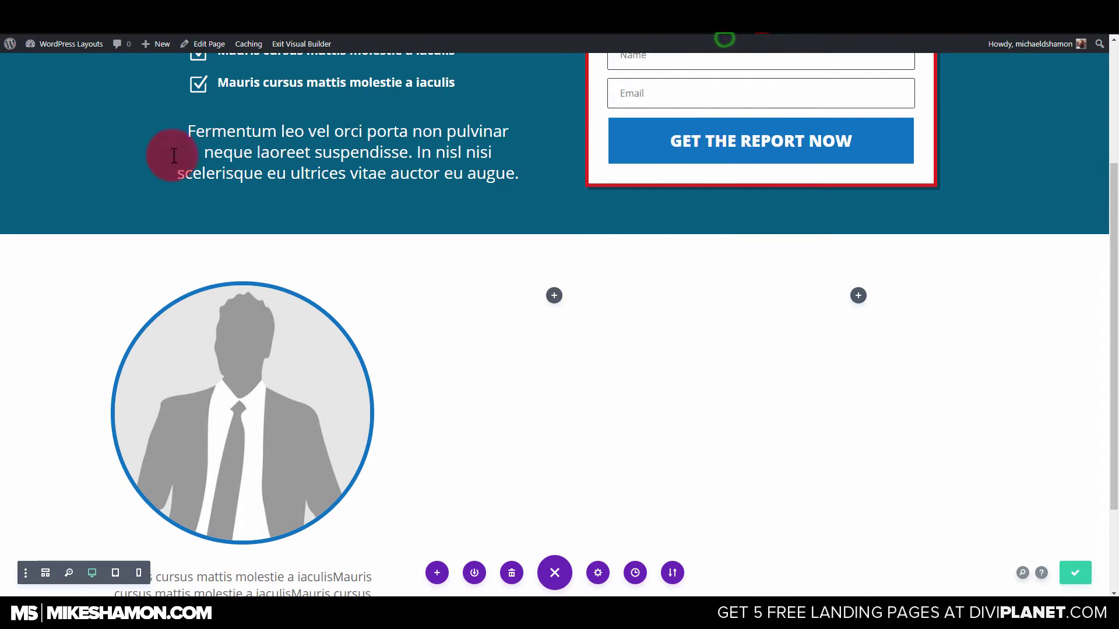
left_click(142, 177)
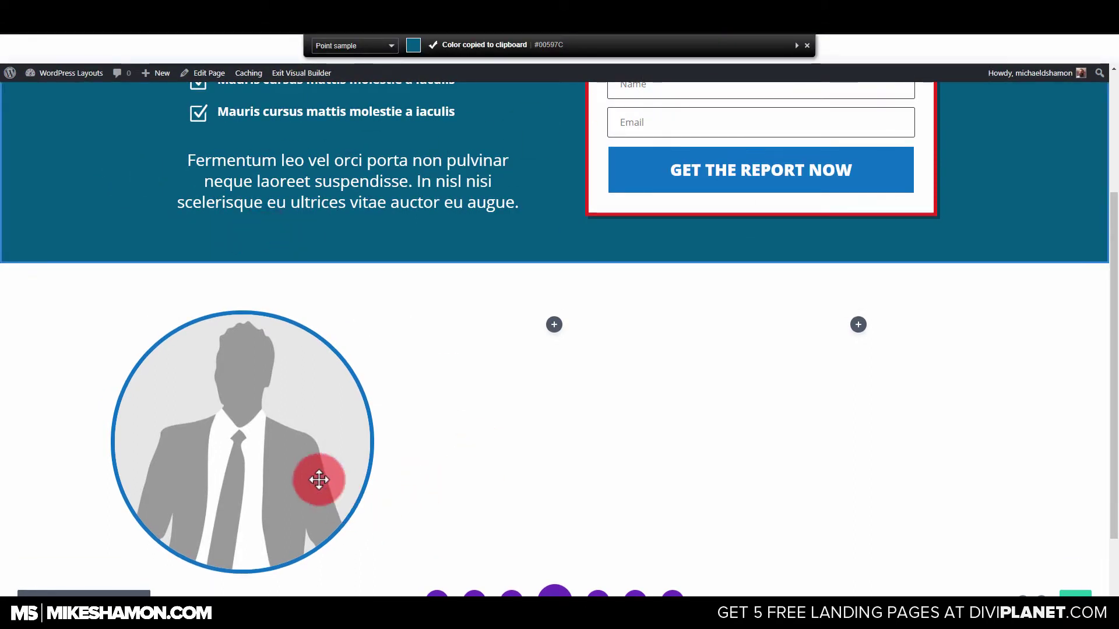
key("Escape")
Step: Change the businessman image's border color to #00597C
scroll(291, 402, "down", 2)
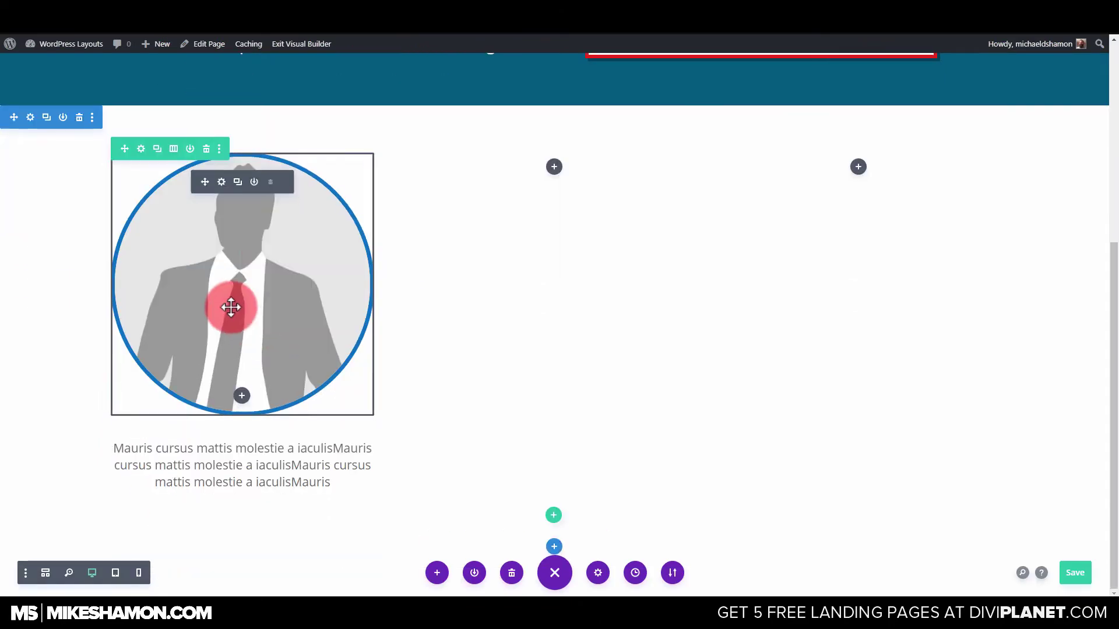
left_click(221, 182)
left_click(617, 162)
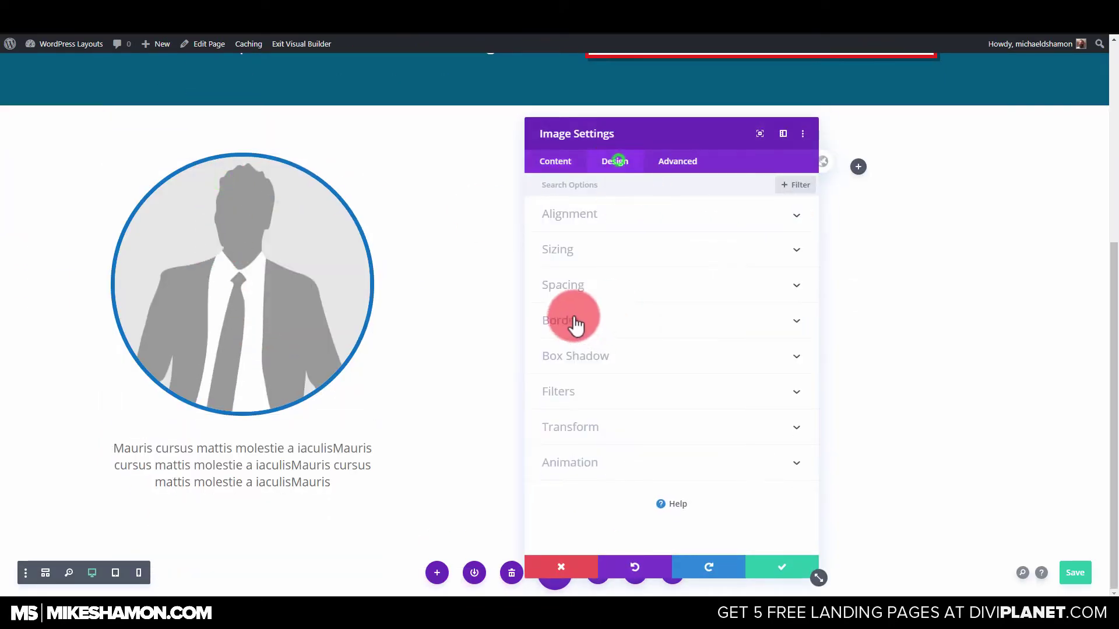
left_click(588, 337)
scroll(592, 418, "down", 5)
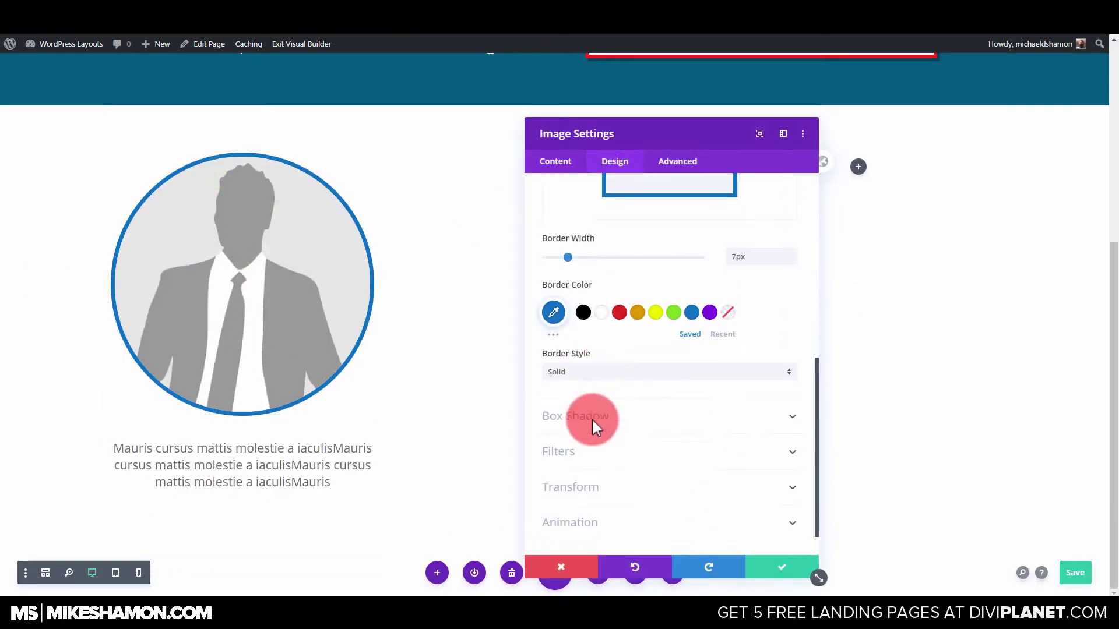
left_click(553, 280)
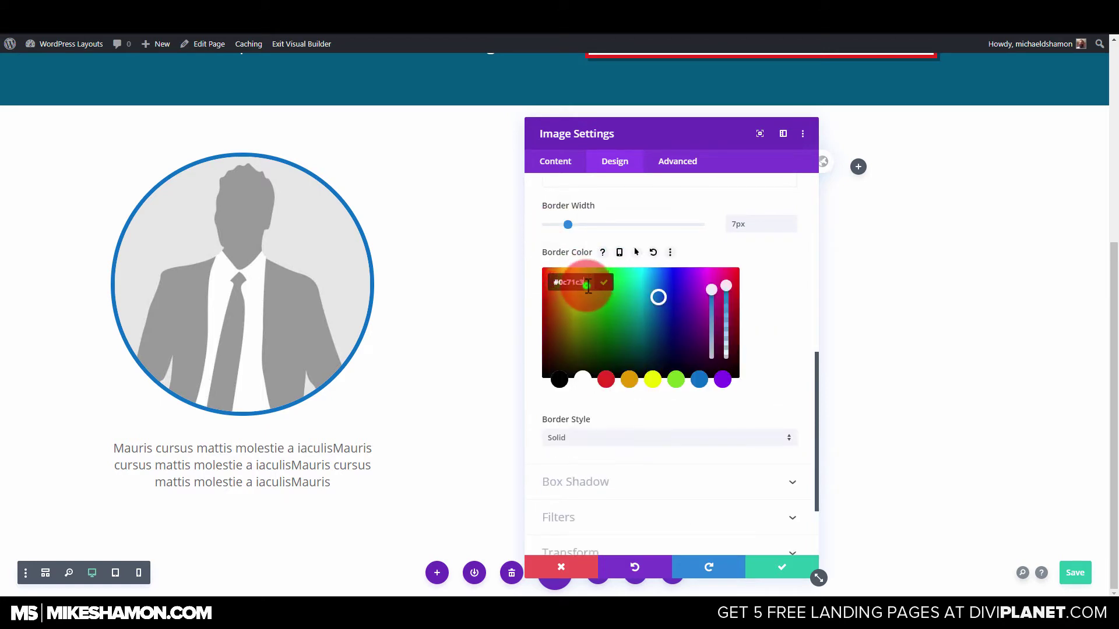
type("#00597C")
left_click(764, 288)
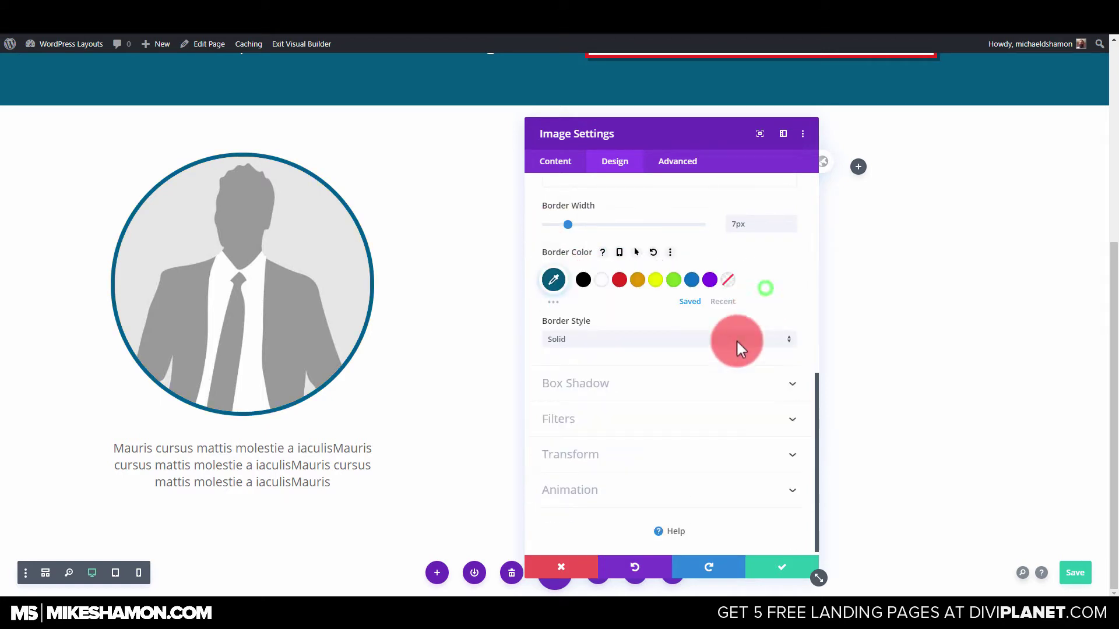
Step: Save the image module and place a copy of the optin box's "Catchy Headline Here" text between the businessman image and its paragraph
left_click(782, 567)
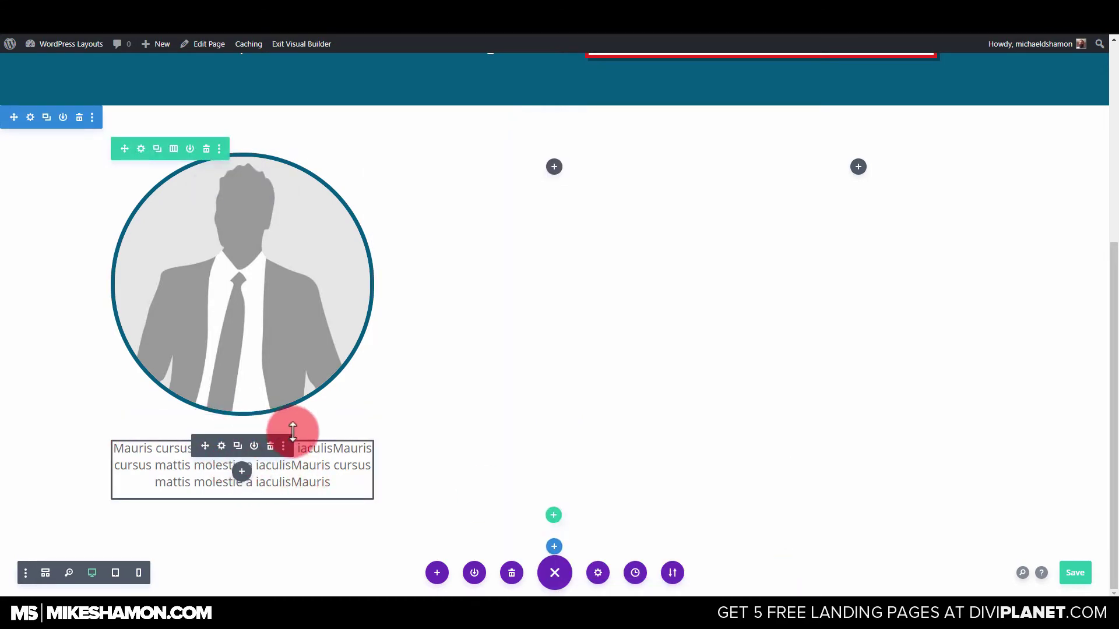
scroll(291, 429, "up", 5)
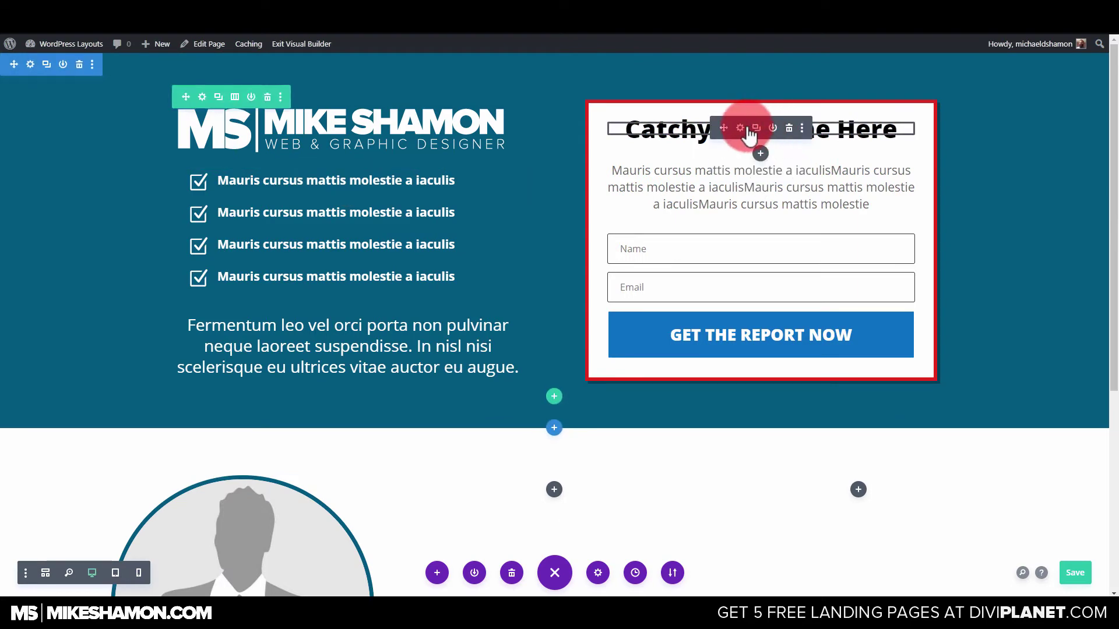
left_click(757, 127)
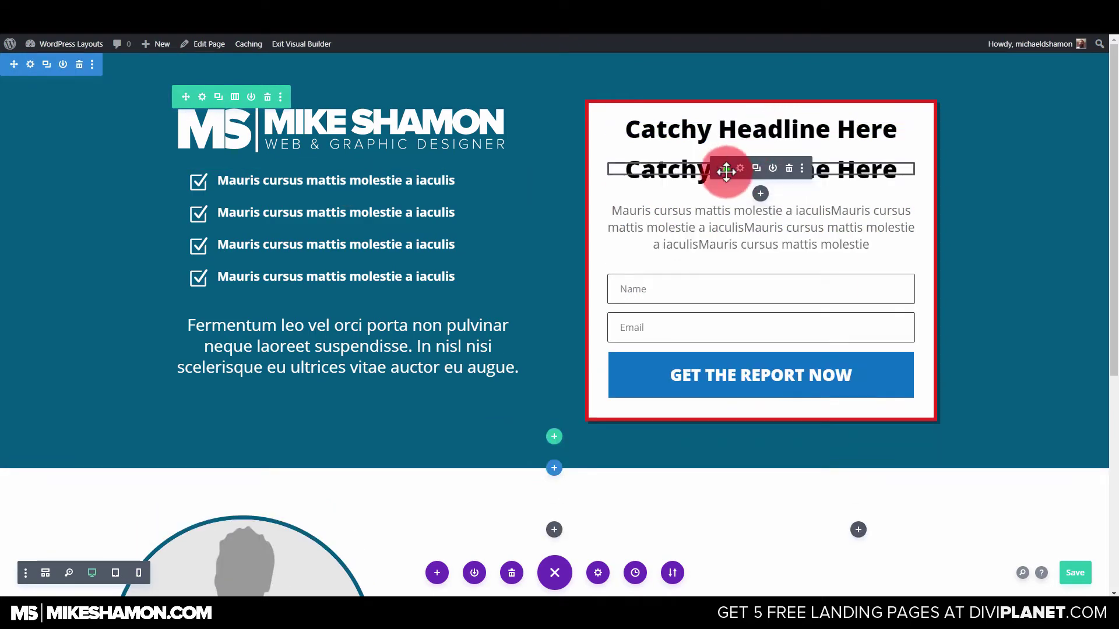
left_click_drag(725, 170, 291, 482)
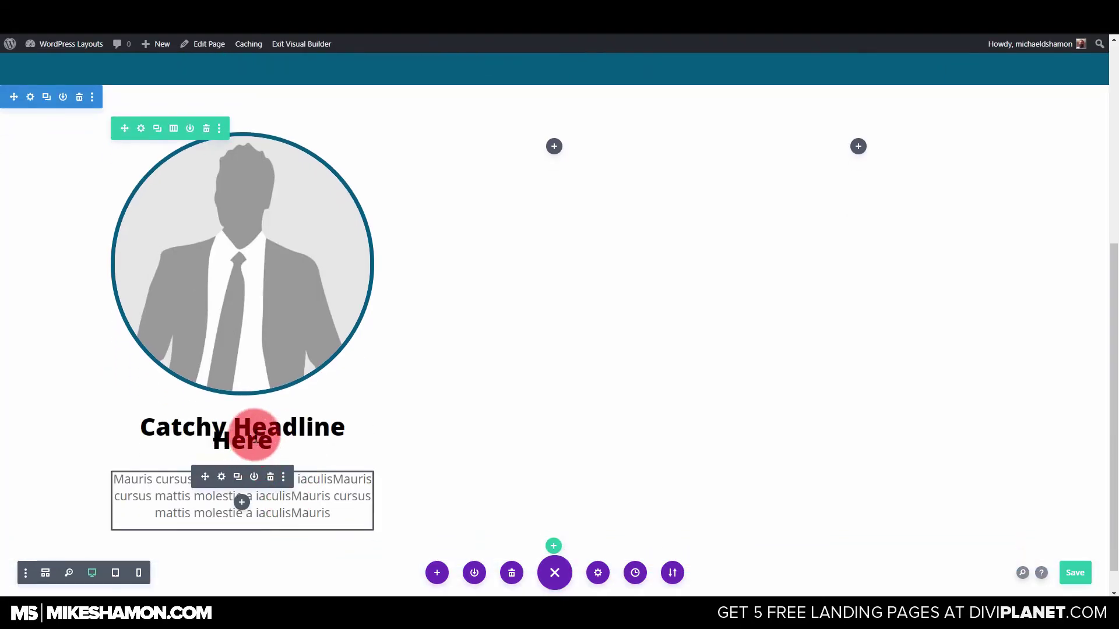
Step: Replace the copied headline's text under the businessman image with the person's full name and save the text module
left_click(222, 427)
left_click_drag(615, 286, 657, 287)
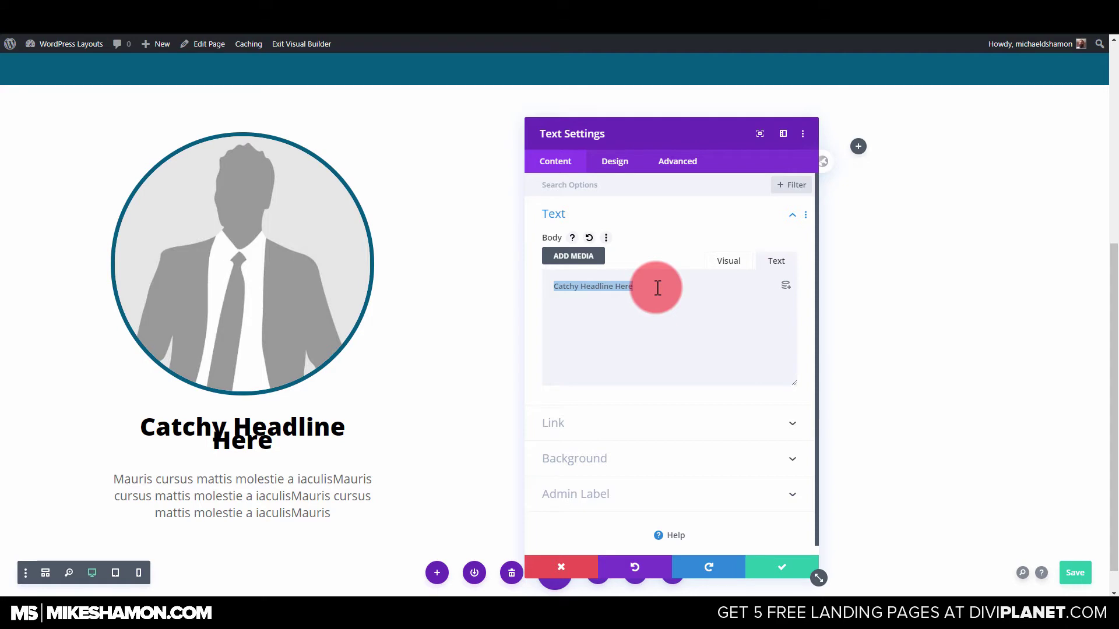
type("Na")
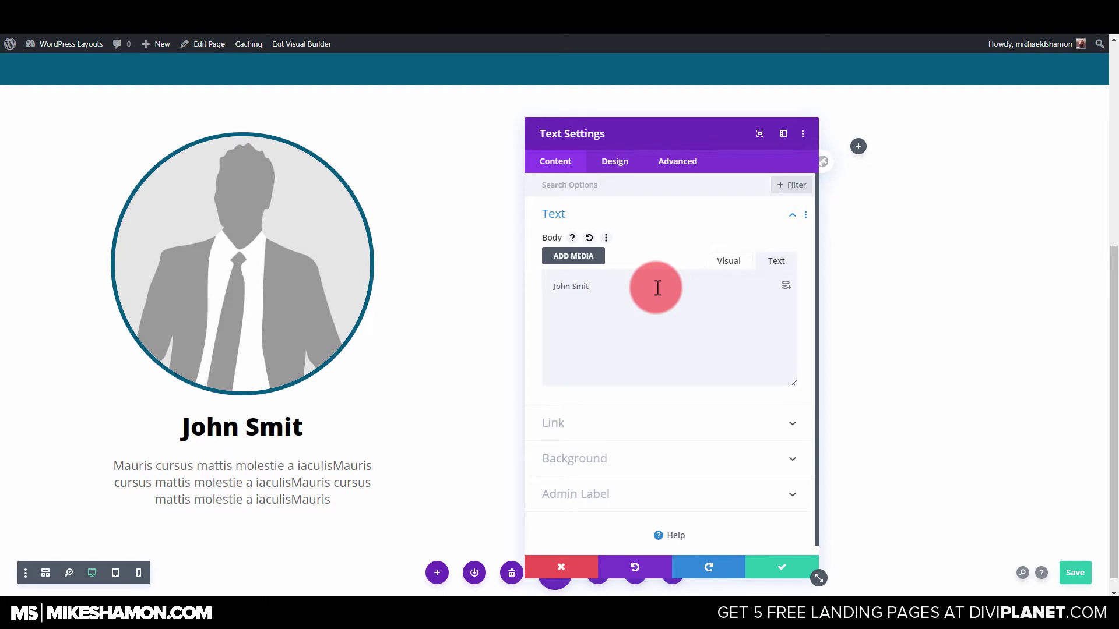
left_click(758, 563)
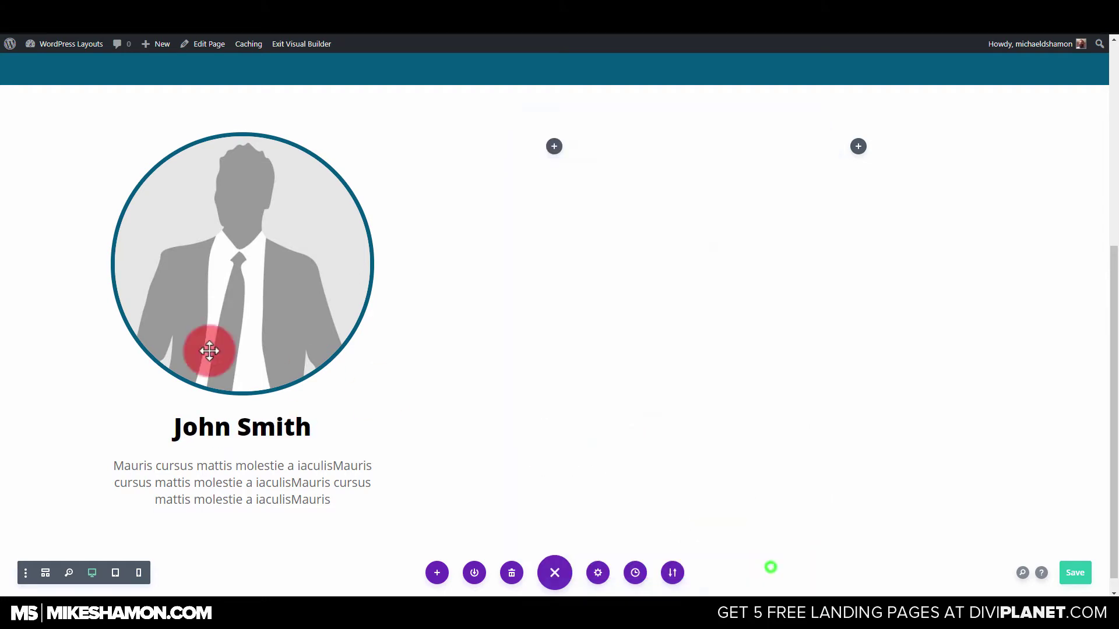
Step: Set the text color of the name headline under the businessman image to #00597C and save the module
scroll(349, 347, "up", 2)
scroll(308, 361, "down", 2)
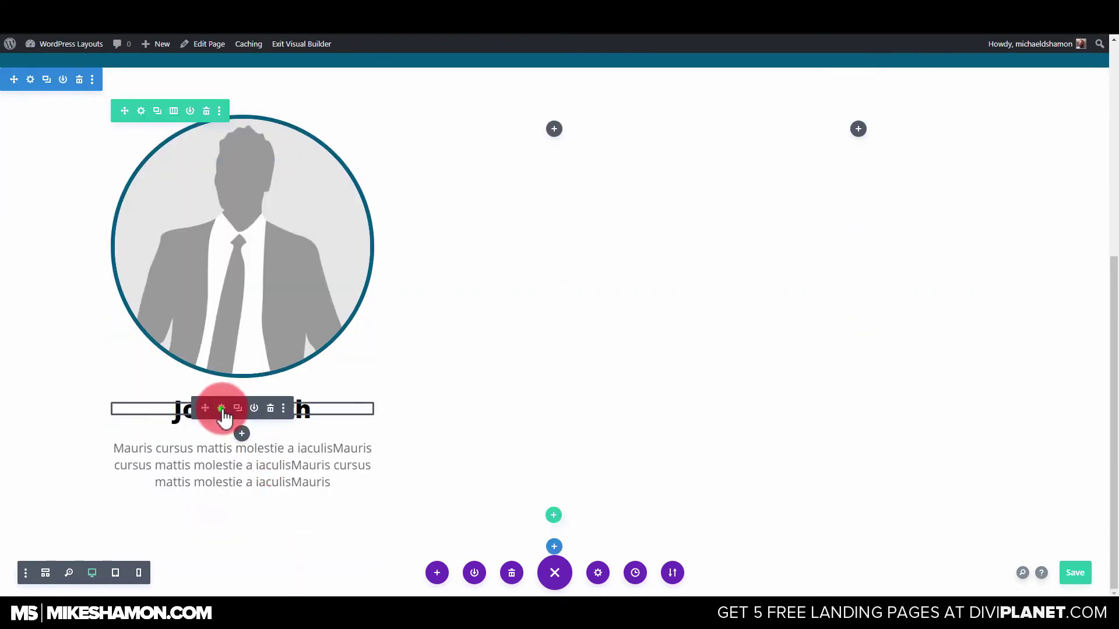
left_click(222, 409)
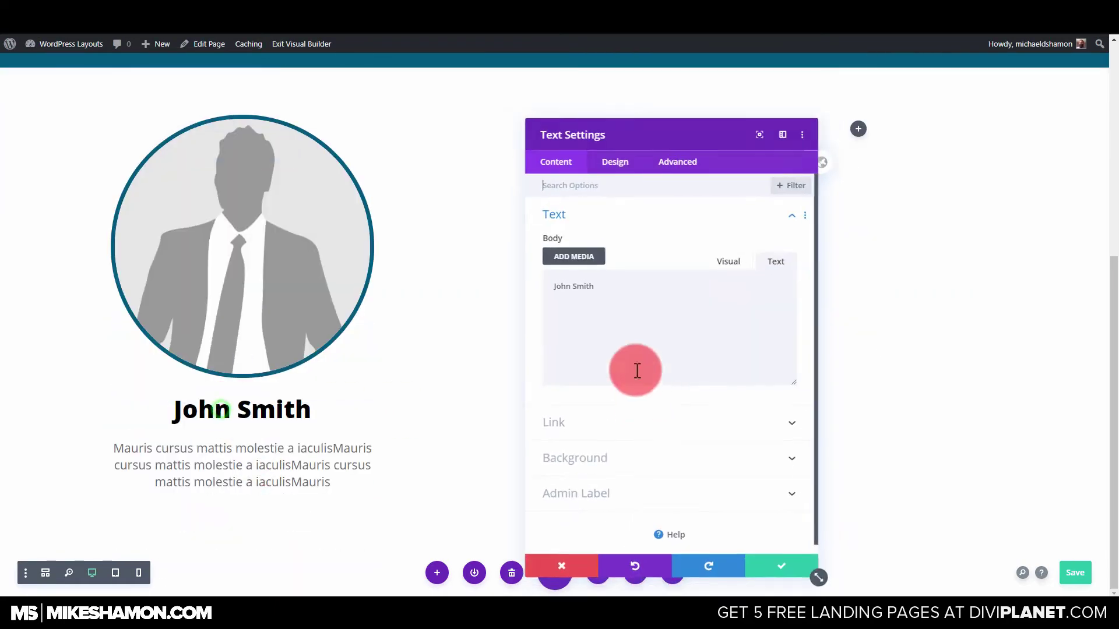
left_click(610, 169)
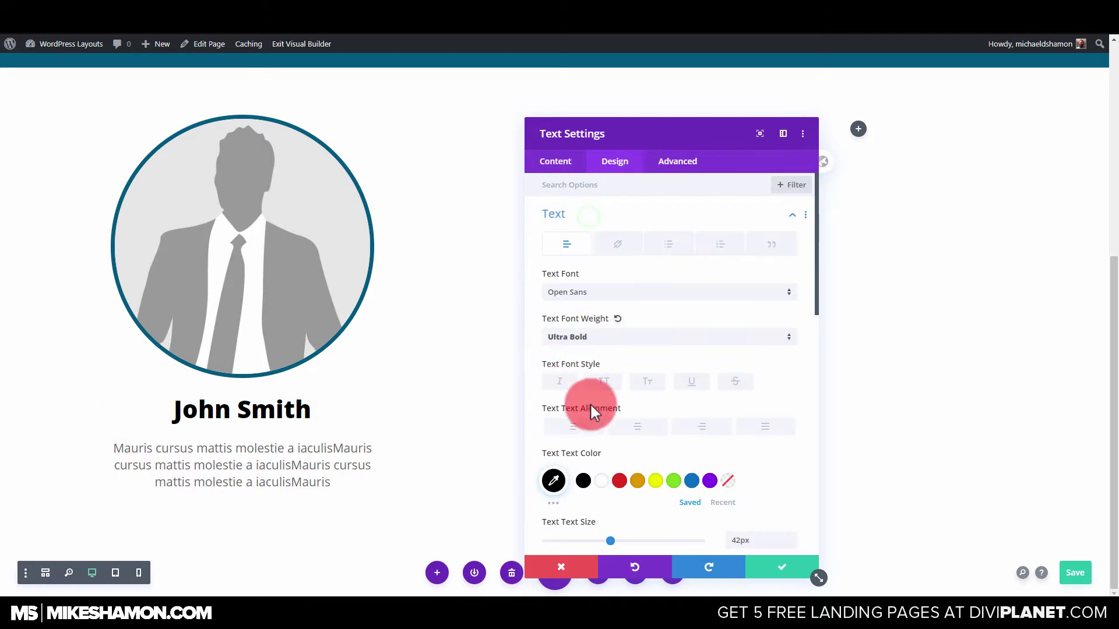
scroll(576, 407, "down", 3)
left_click(554, 285)
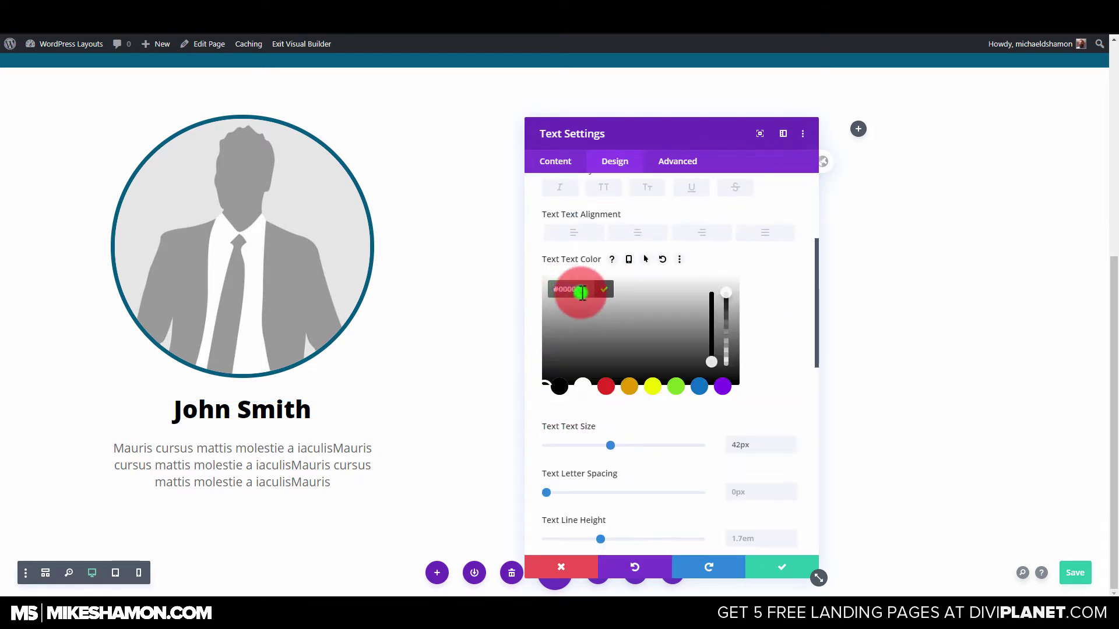
type("#00597C")
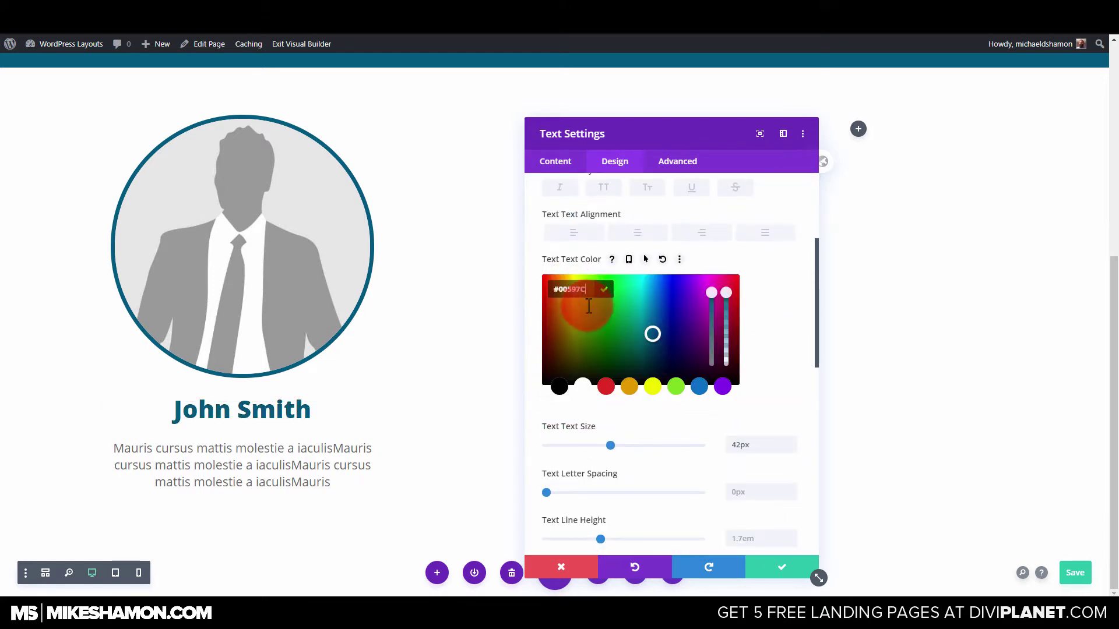
left_click(785, 568)
scroll(625, 312, "up", 5)
scroll(627, 312, "down", 5)
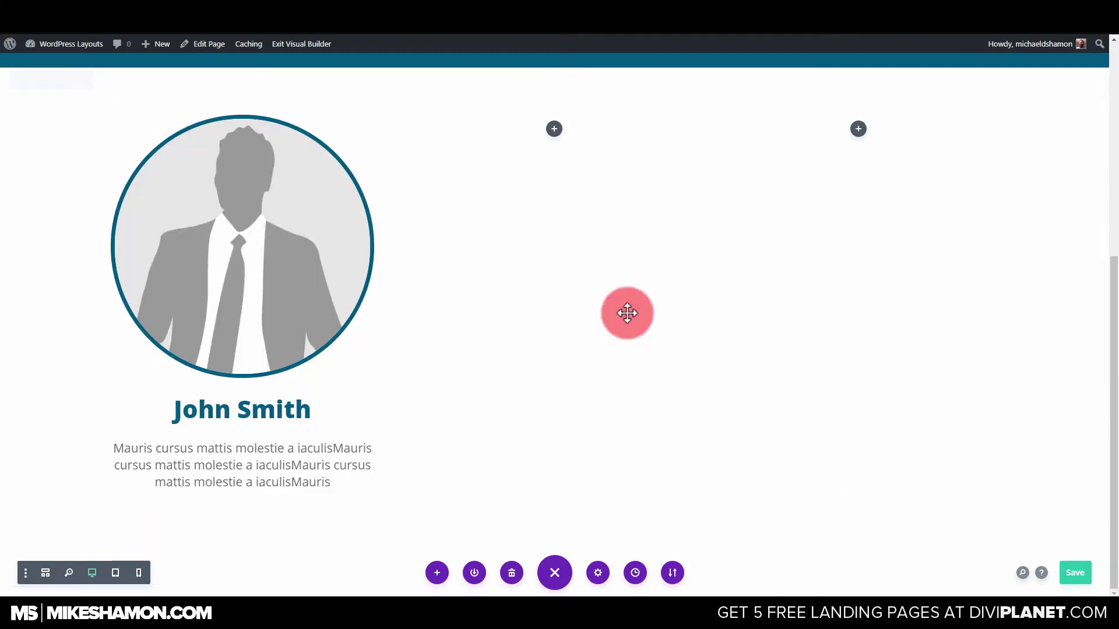
scroll(588, 321, "up", 5)
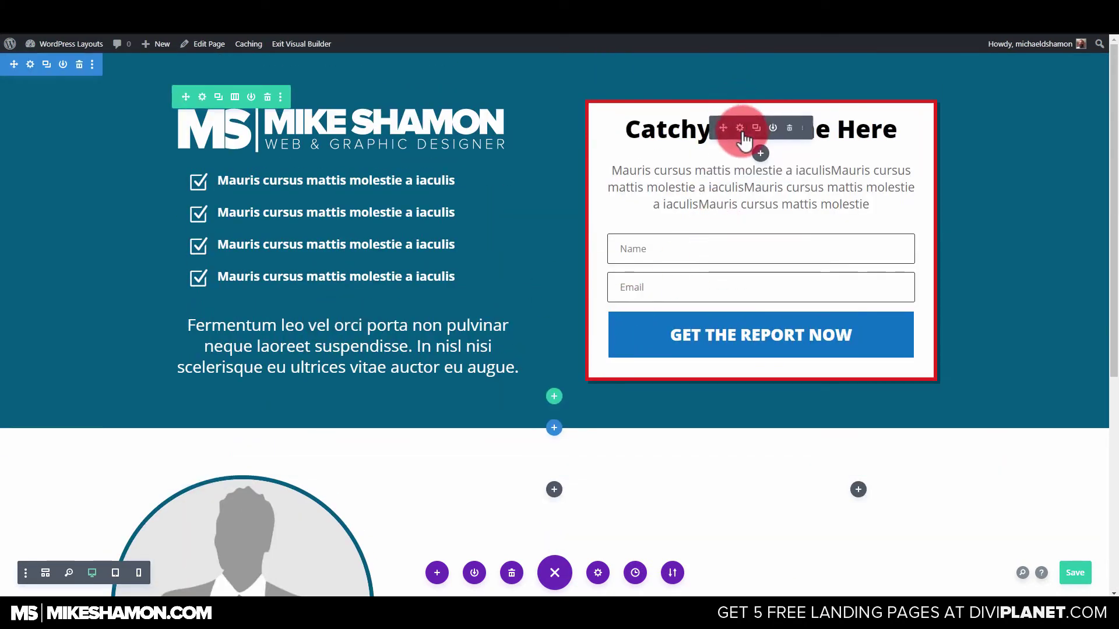
Step: Set the text line height of the headline above the opt-in form to 1.3em and save the module
left_click(743, 128)
left_click(614, 162)
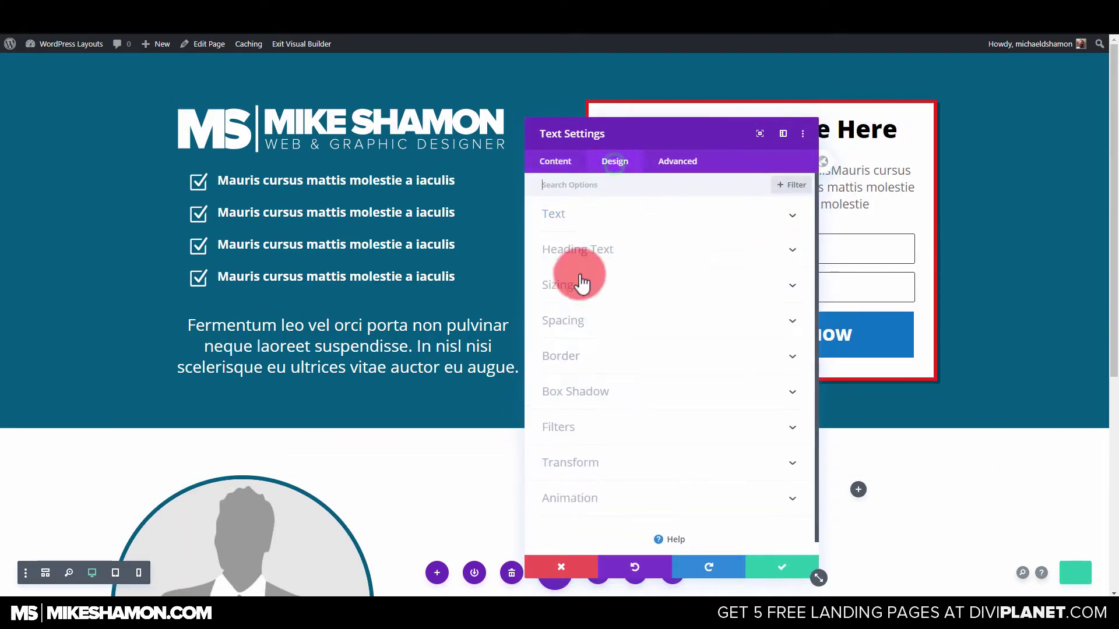
left_click(623, 216)
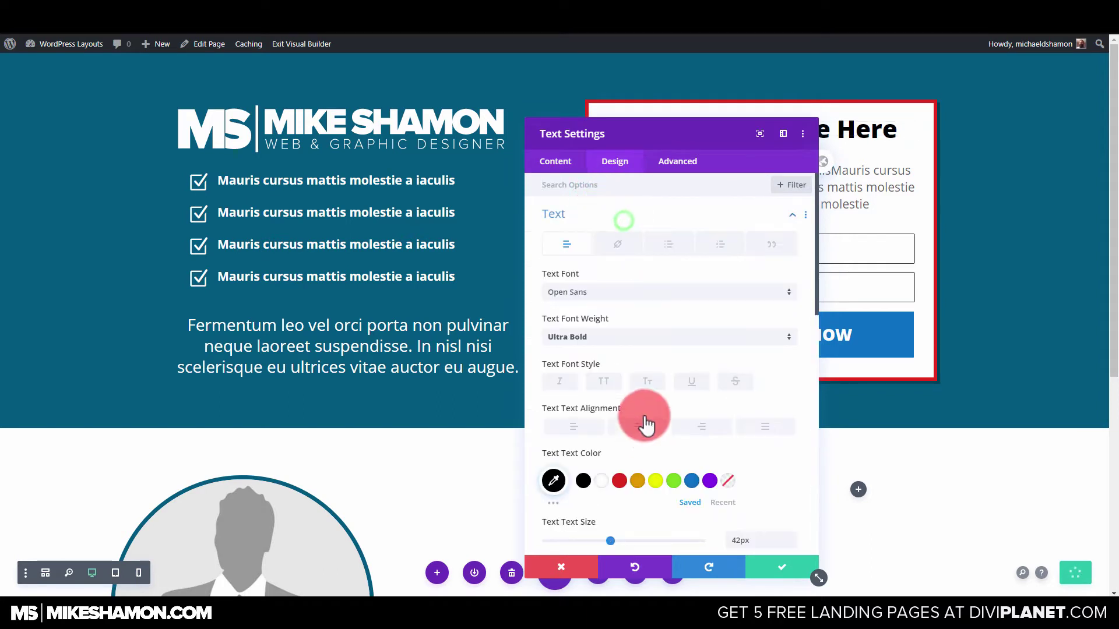
scroll(641, 420, "down", 5)
scroll(637, 424, "down", 2)
left_click_drag(590, 248, 566, 250)
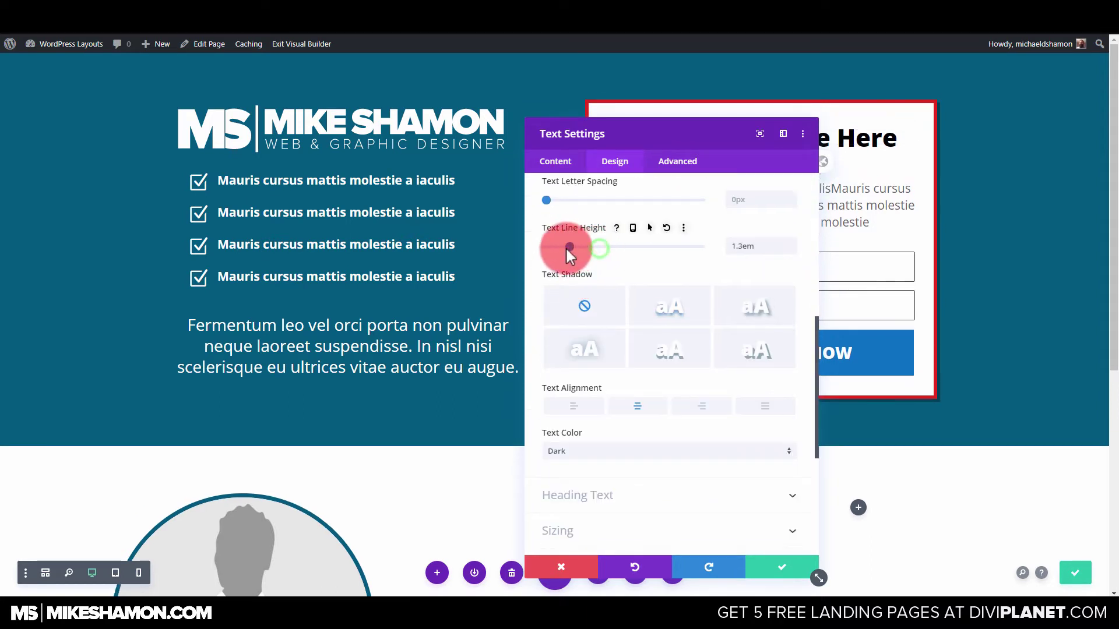
left_click(756, 574)
Step: Set the text line height of the name heading below the portrait to 1.3em and save the module
scroll(282, 443, "down", 6)
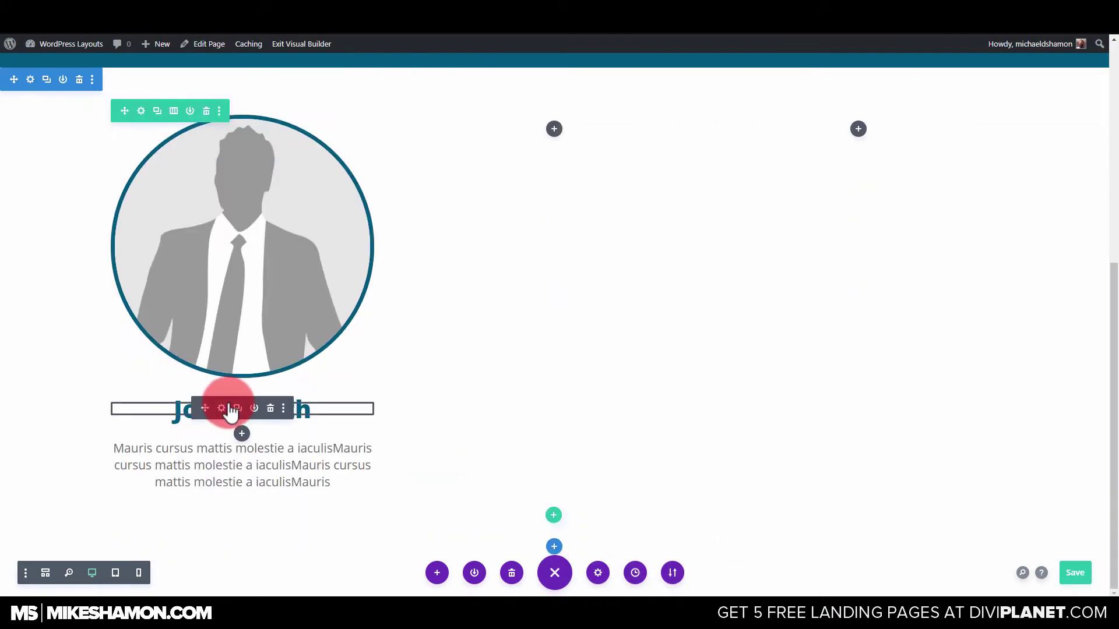
left_click(226, 407)
left_click(609, 166)
left_click(568, 216)
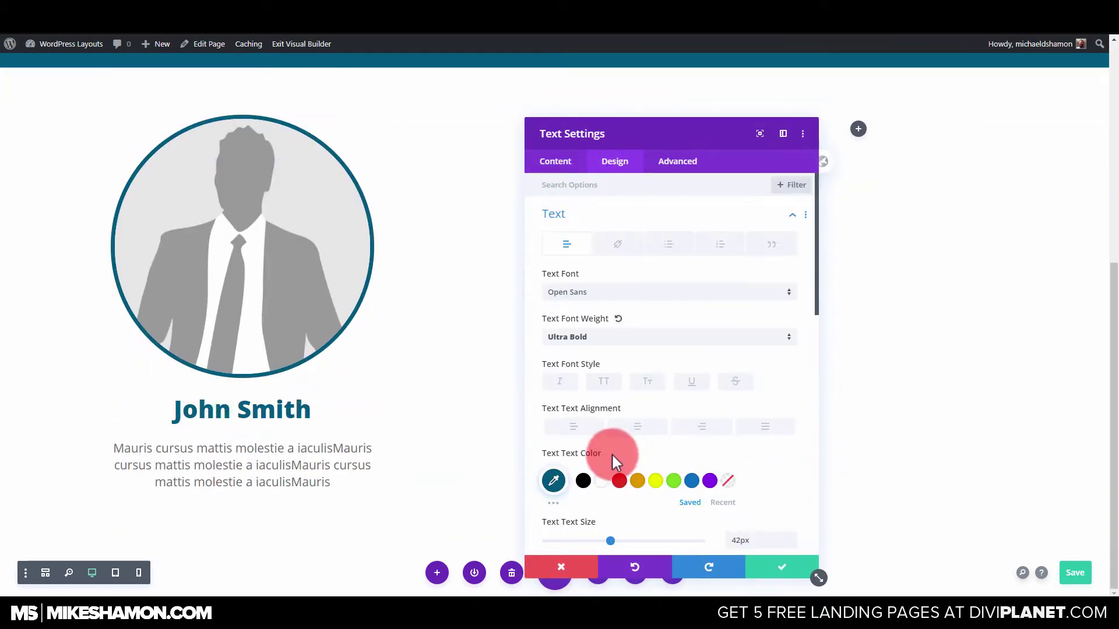
scroll(612, 460, "down", 3)
left_click_drag(592, 437, 568, 445)
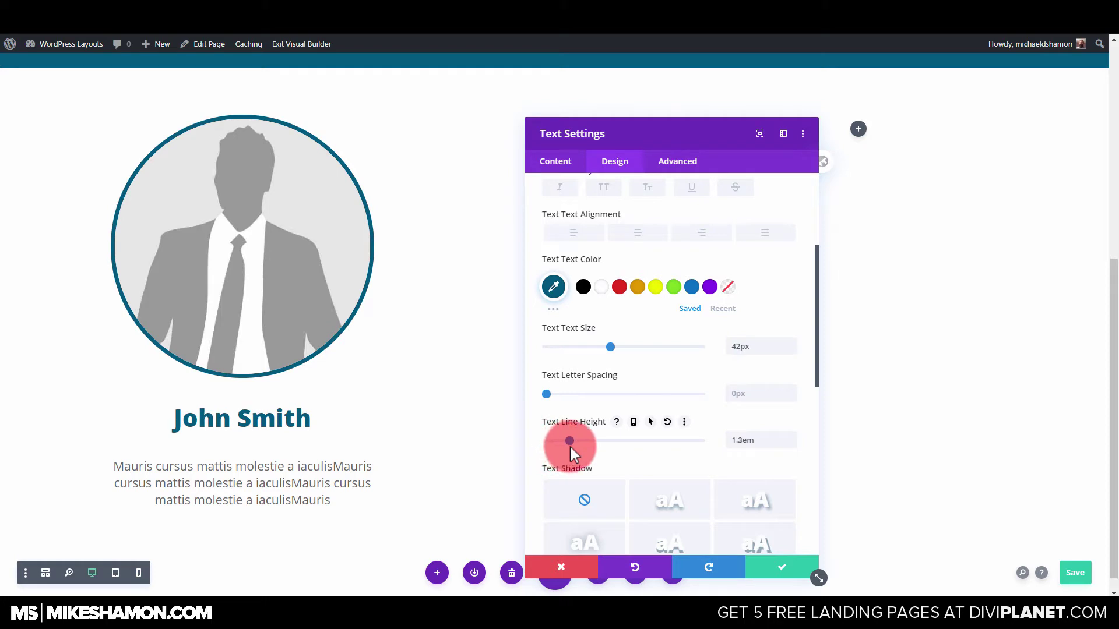
left_click(788, 569)
Step: Set the name heading's top and bottom margins to 0px, top padding to 0px and bottom padding to 16px, and save
mouse_move(297, 446)
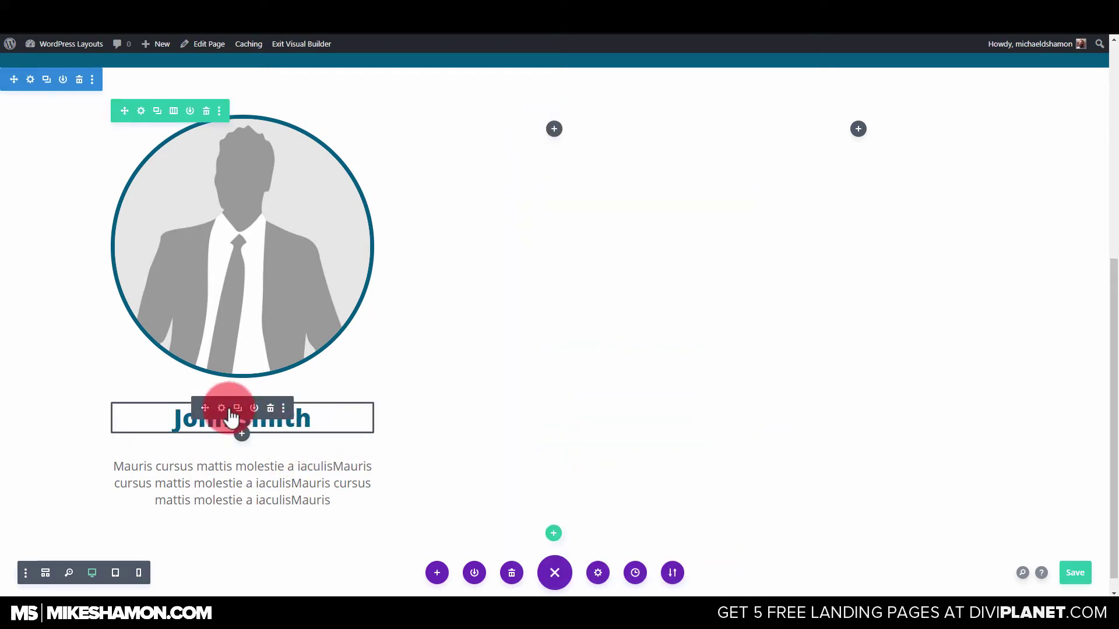
left_click(614, 161)
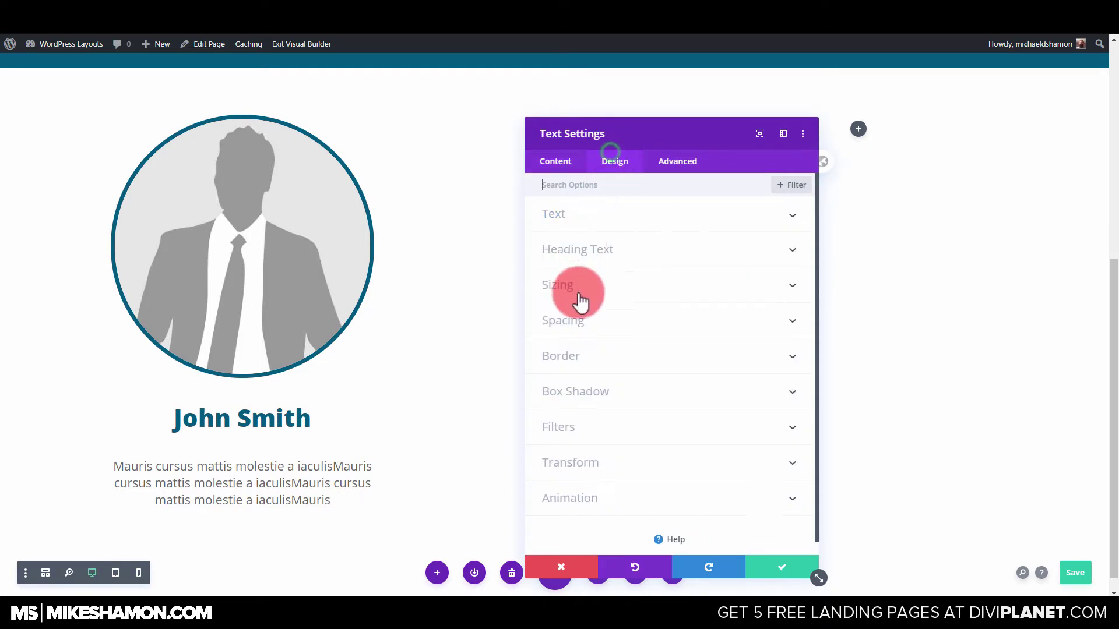
left_click(594, 318)
scroll(681, 353, "down", 2)
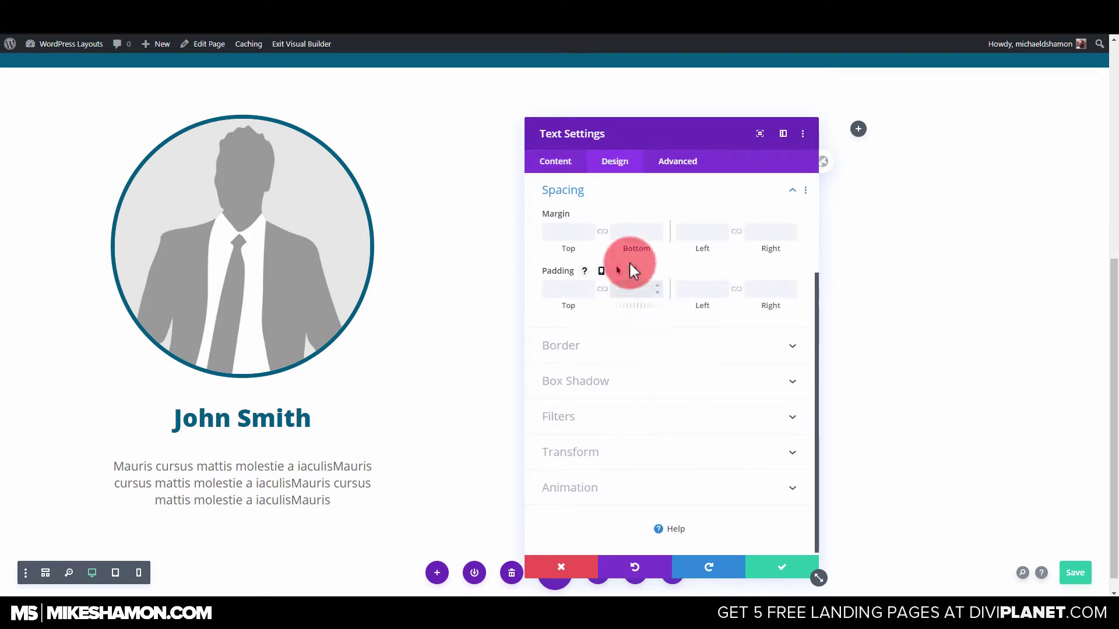
left_click(591, 242)
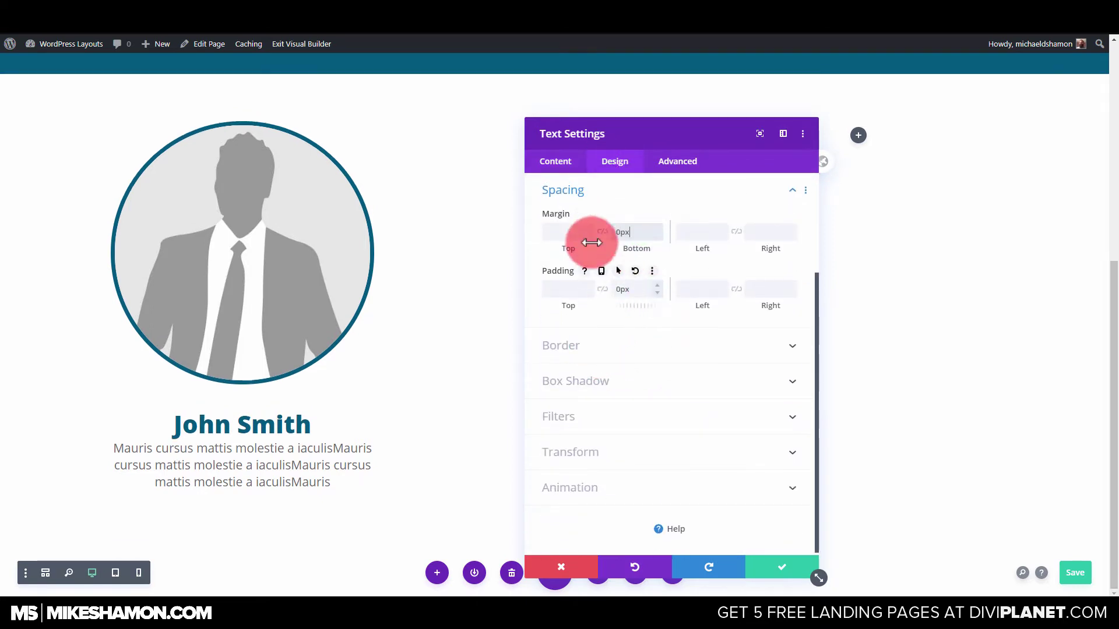
left_click(585, 292)
type("0")
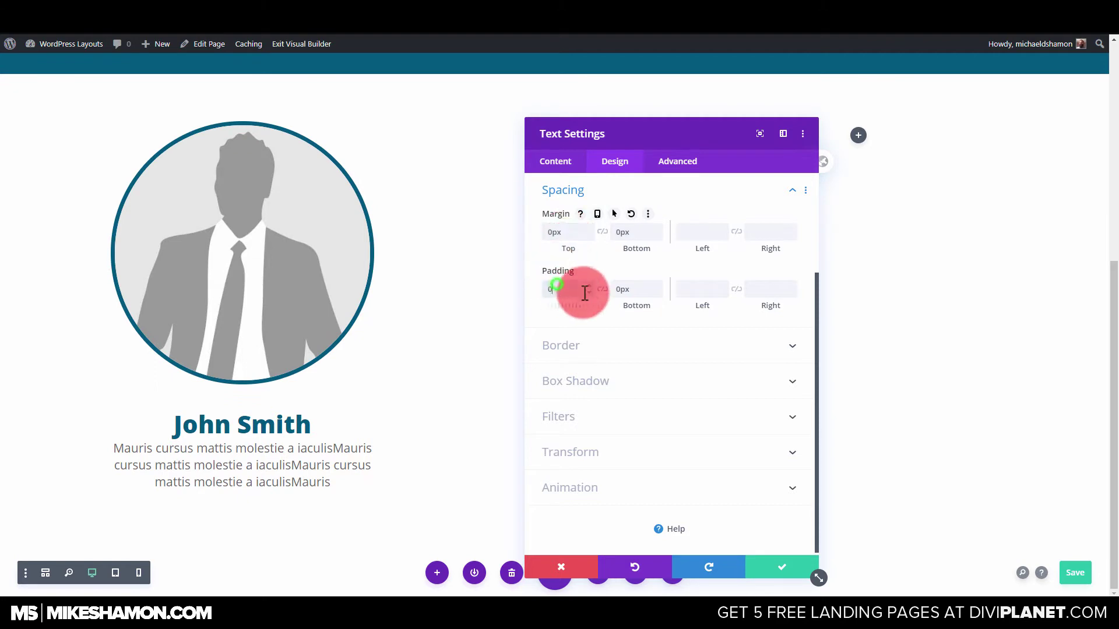
type("px")
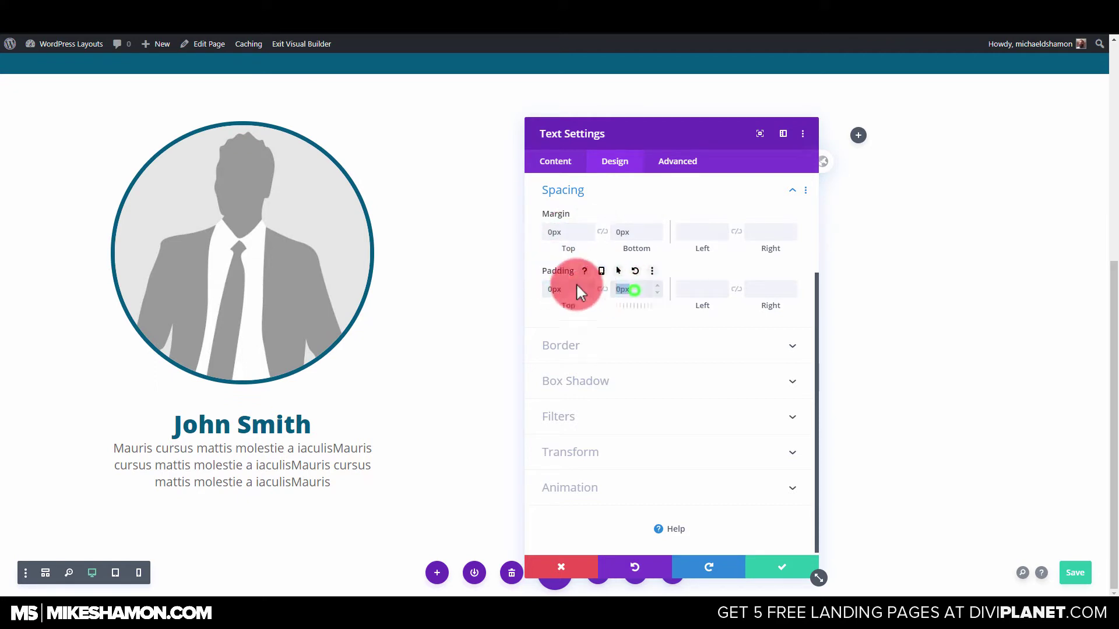
type("16px")
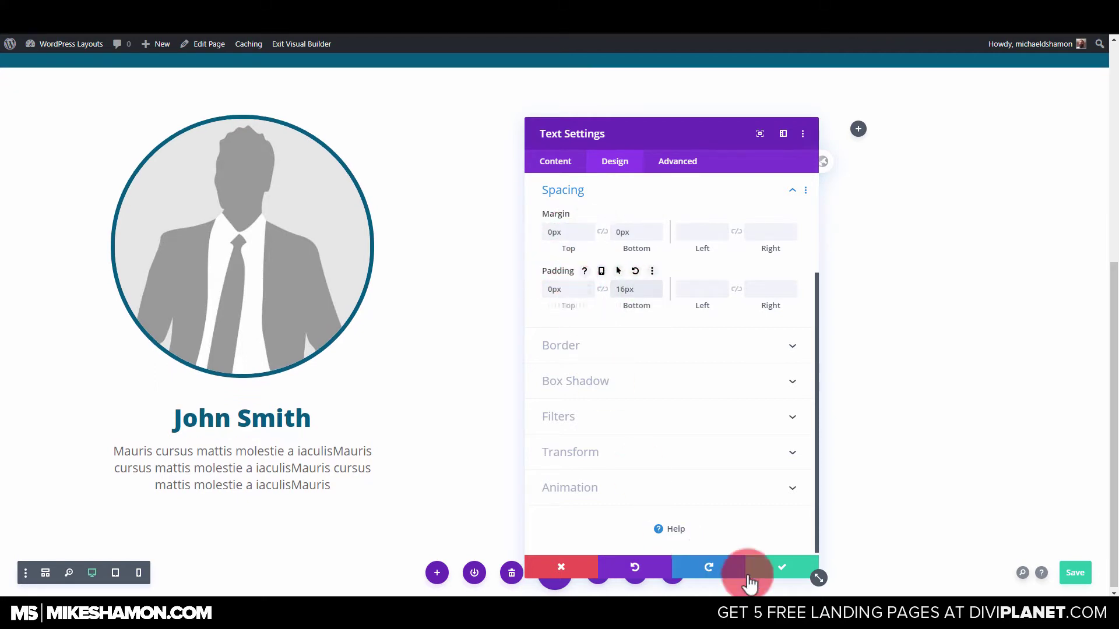
left_click(782, 568)
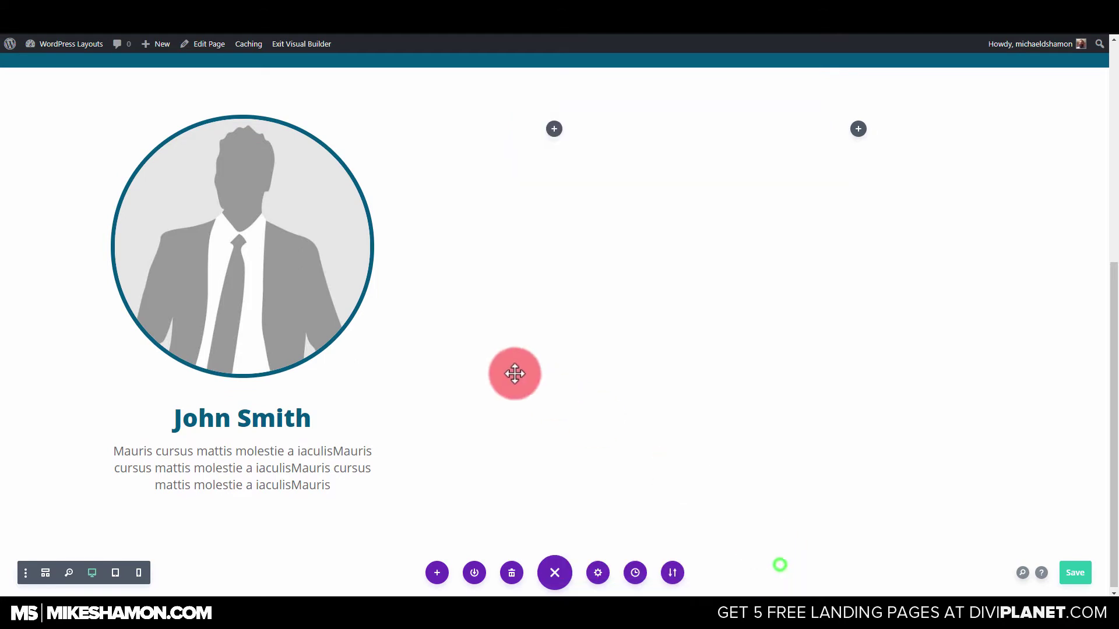
Step: Preview the page at tablet size and set the portrait image's alignment to centre
left_click(115, 573)
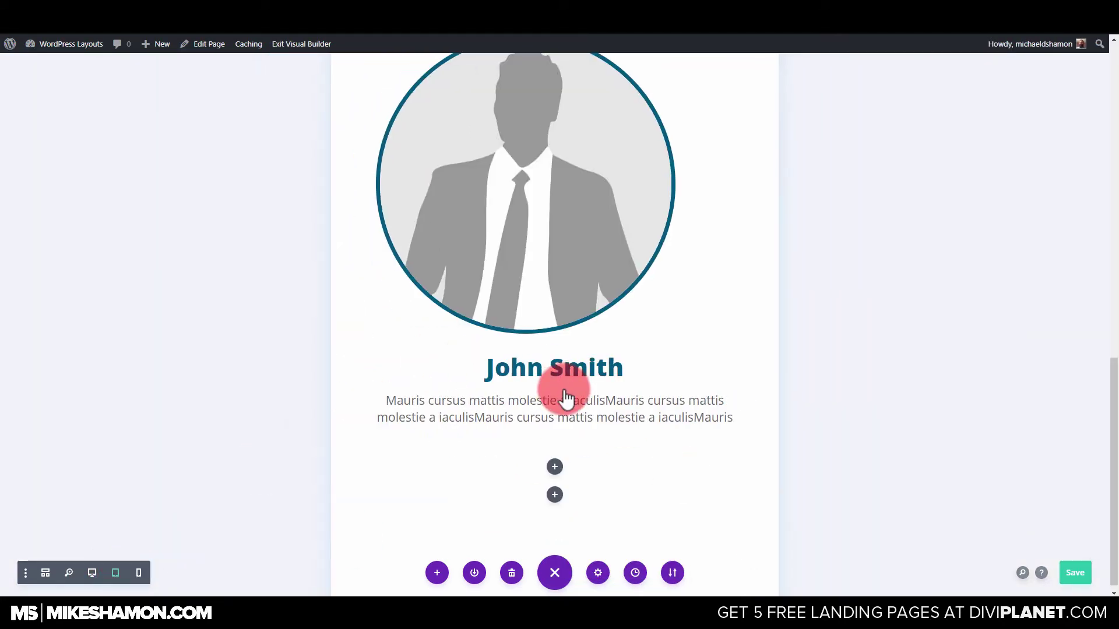
scroll(548, 277, "up", 3)
left_click(533, 257)
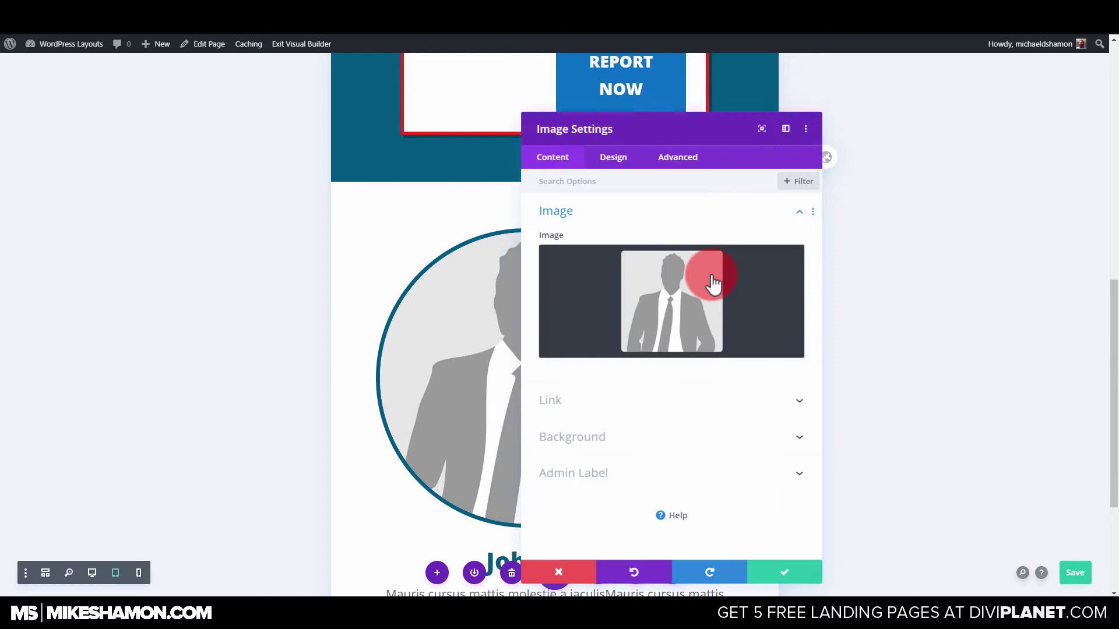
left_click(613, 163)
left_click(615, 215)
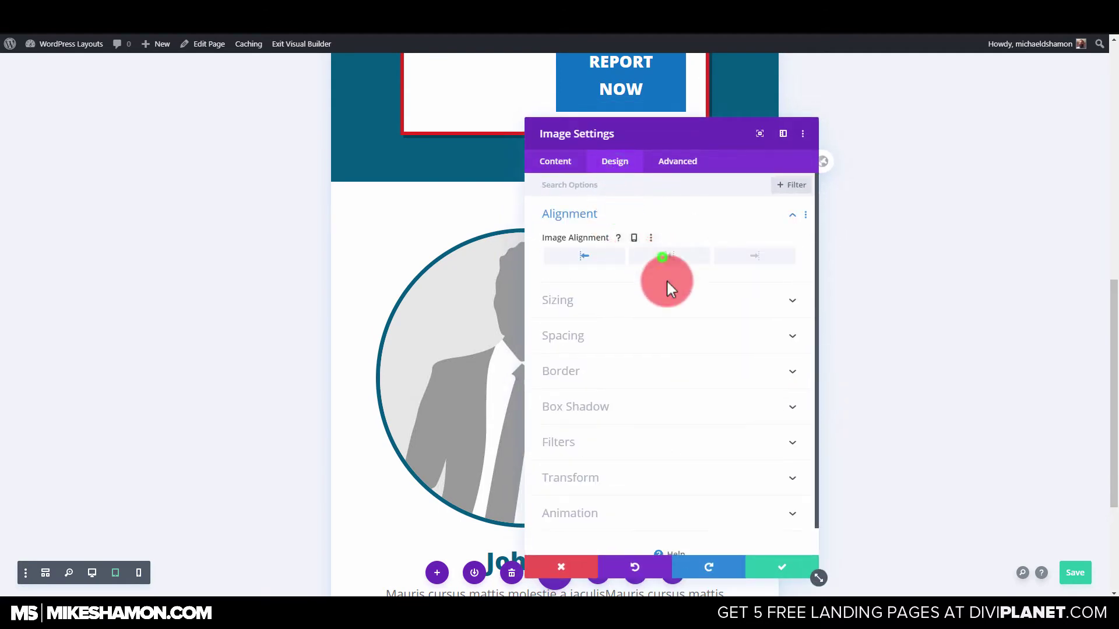
left_click(664, 257)
scroll(603, 295, "down", 1)
left_click(682, 166)
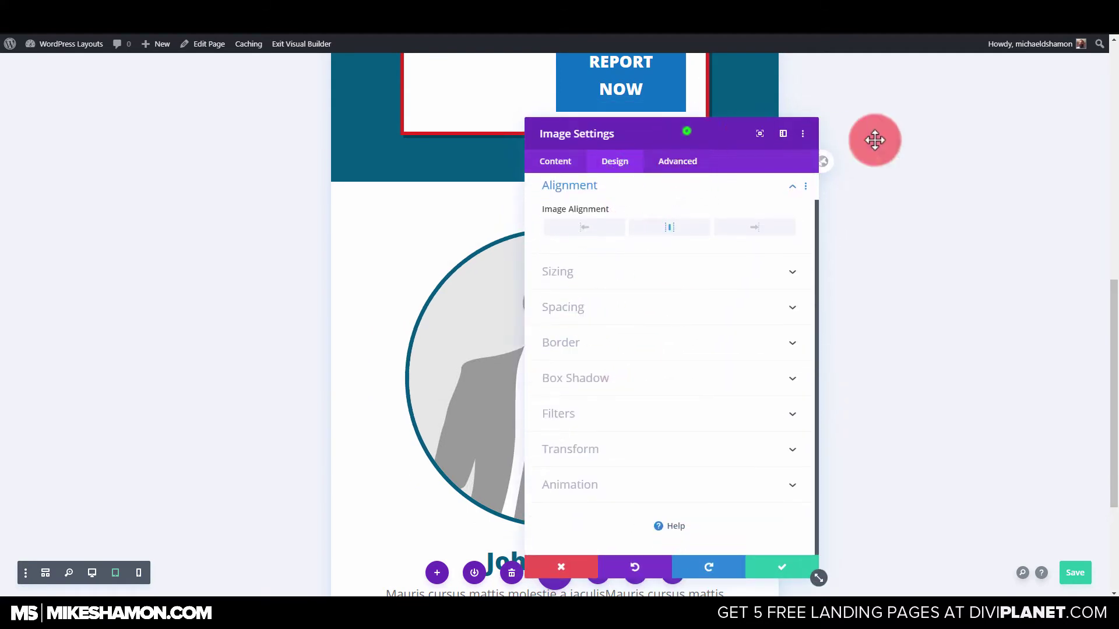
Step: Examine the tablet layout from the checklist and opt-in form through to the portrait section, with the settings window moved aside
left_click_drag(875, 140, 800, 110)
scroll(445, 279, "up", 10)
scroll(448, 283, "down", 5)
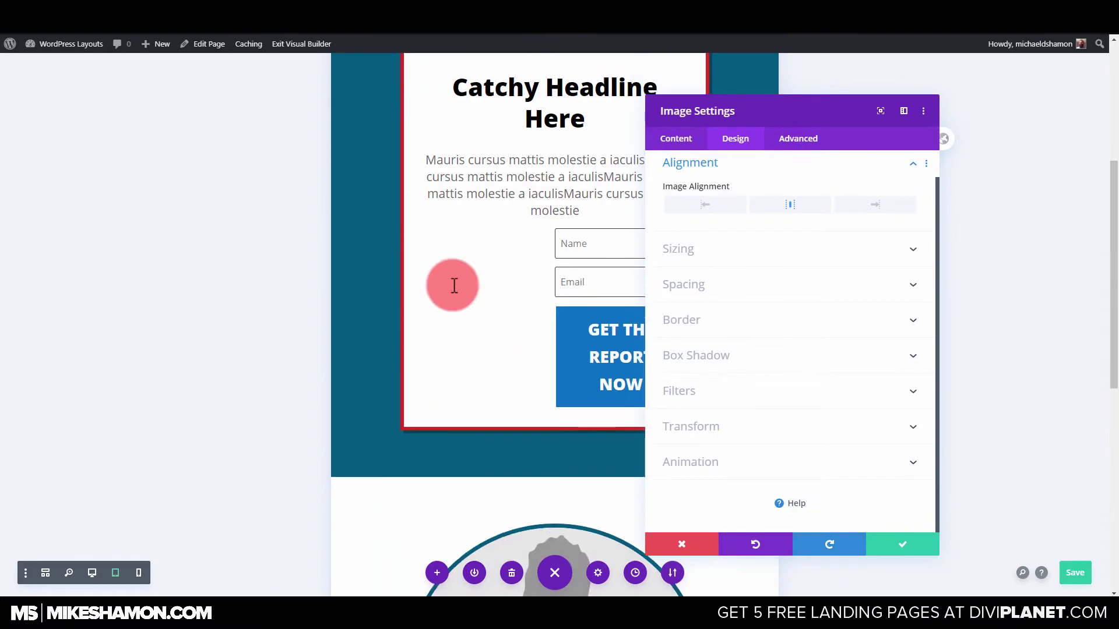
scroll(454, 286, "up", 5)
scroll(489, 241, "down", 5)
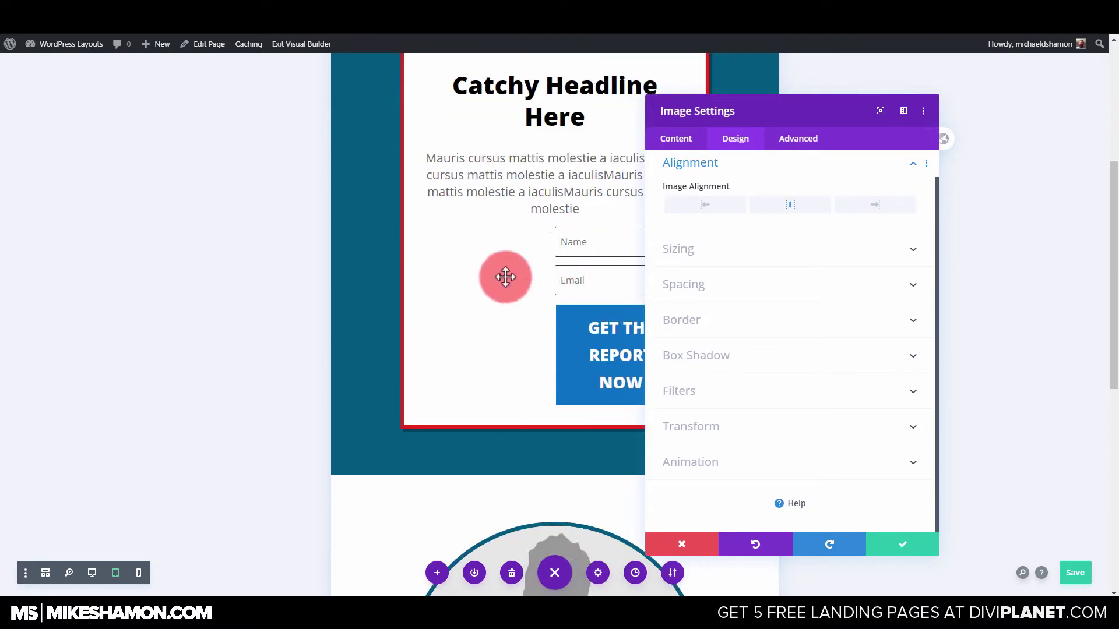
scroll(504, 326, "up", 3)
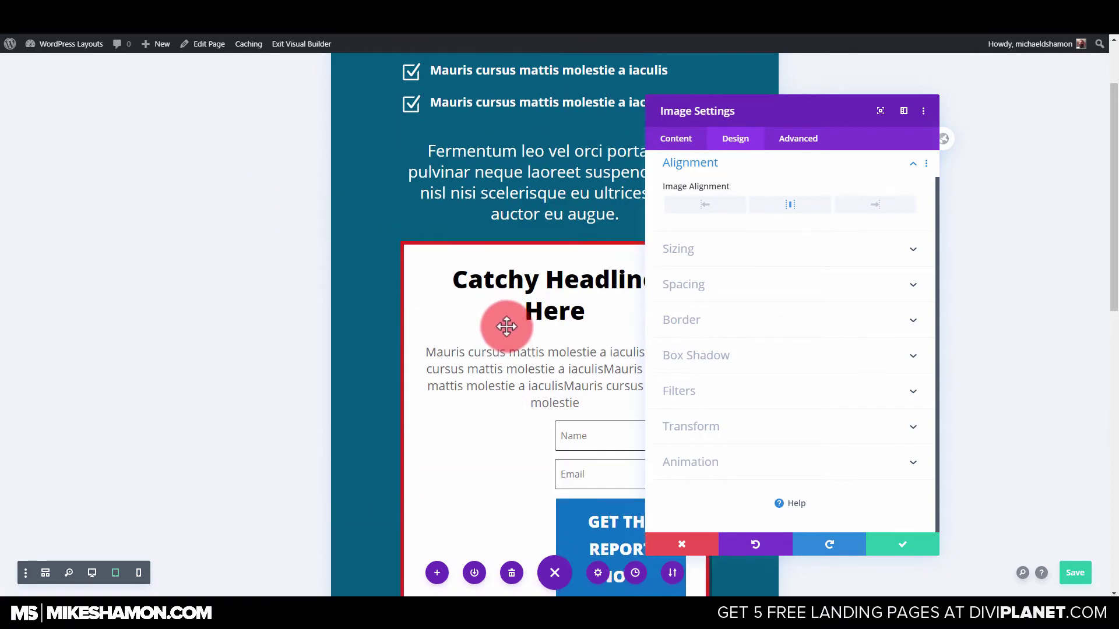
scroll(508, 329, "down", 6)
scroll(482, 399, "down", 5)
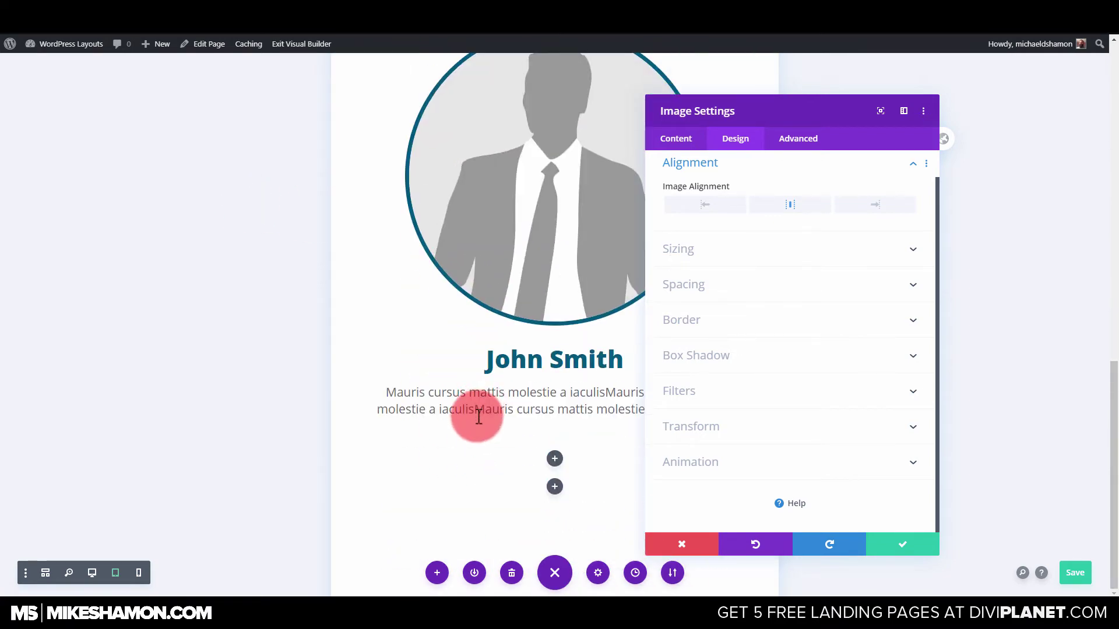
scroll(477, 415, "up", 11)
scroll(564, 446, "down", 11)
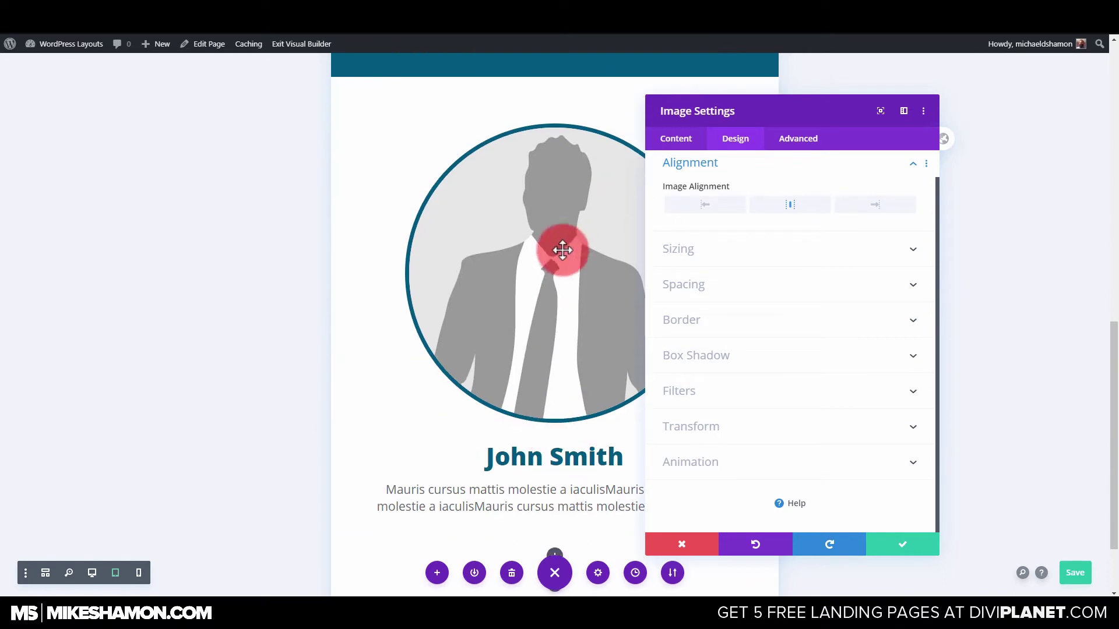
Step: Set the portrait image's tablet width to 91% and max width to 1920px, and centre its module alignment
left_click(701, 242)
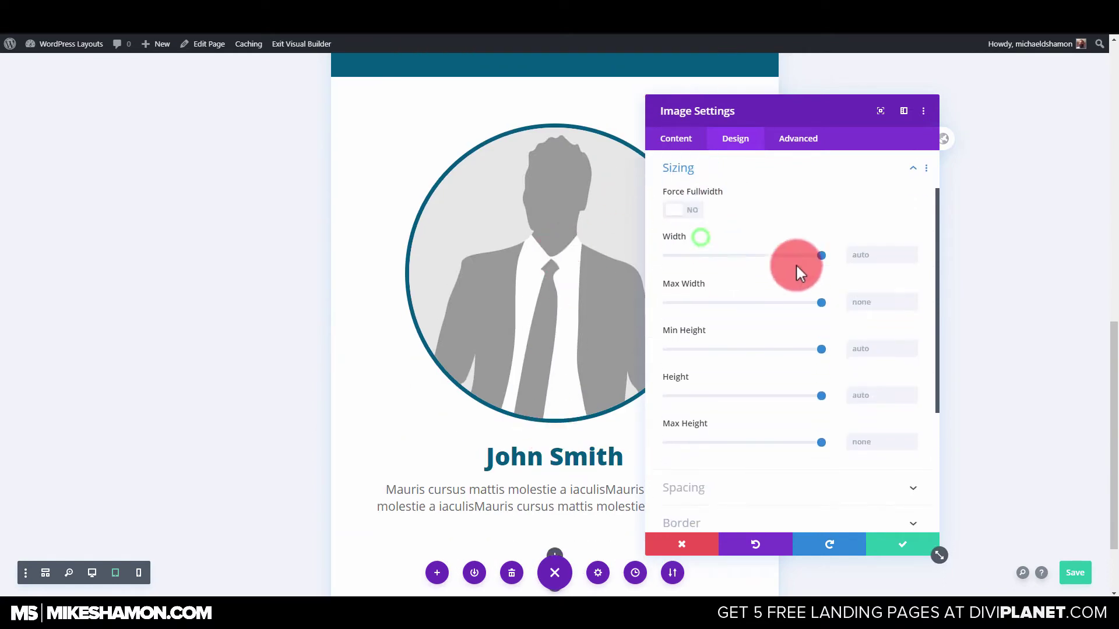
left_click(710, 236)
left_click(713, 235)
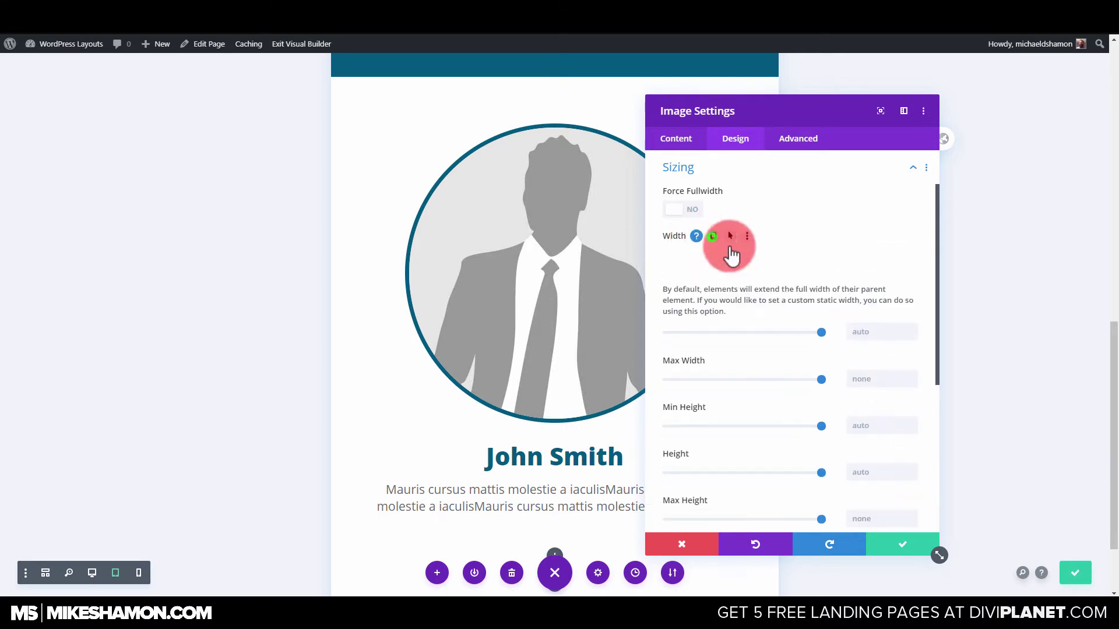
left_click_drag(821, 334, 807, 331)
left_click(876, 380)
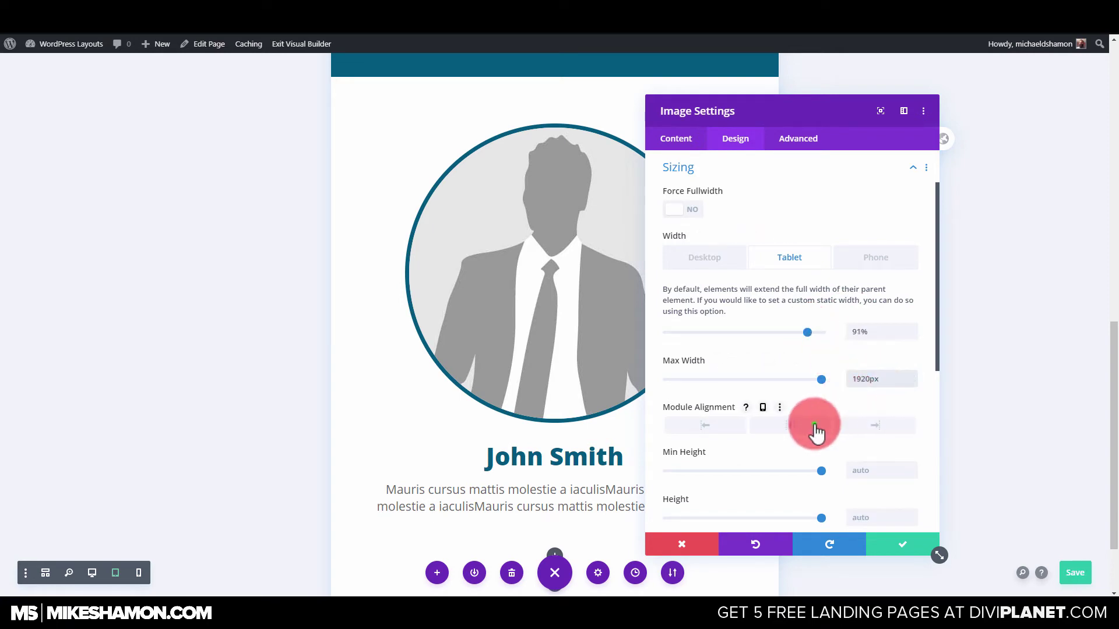
Step: Reduce the portrait image's tablet width further, set its phone width to 80% and save the image settings
mouse_move(799, 331)
left_mouse_down()
mouse_move(756, 331)
mouse_move(788, 334)
left_mouse_up()
left_click(876, 266)
left_click(801, 339)
left_click(702, 431)
scroll(471, 249, "up", 5)
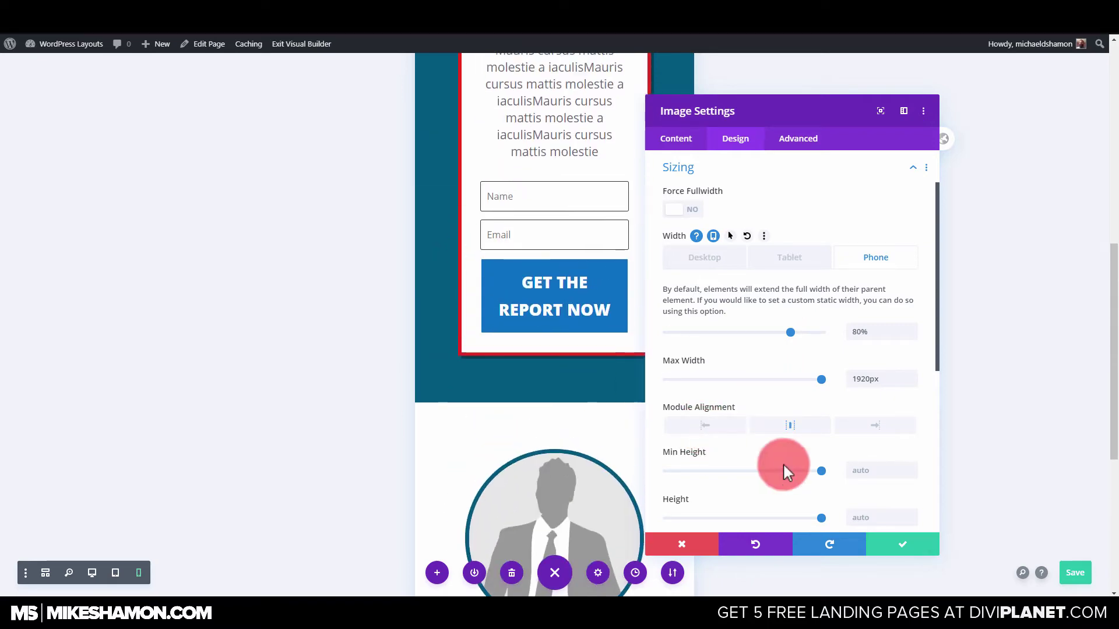
left_click(926, 550)
Step: Return the page preview to desktop size and copy the portrait image module into the empty middle column
scroll(379, 407, "down", 2)
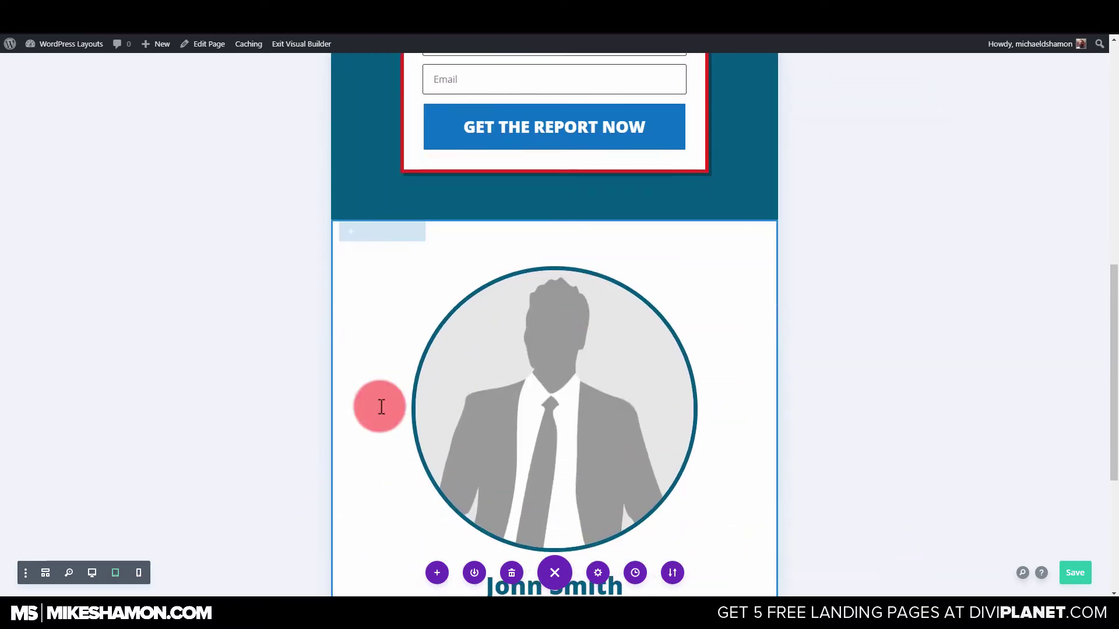
left_click(101, 573)
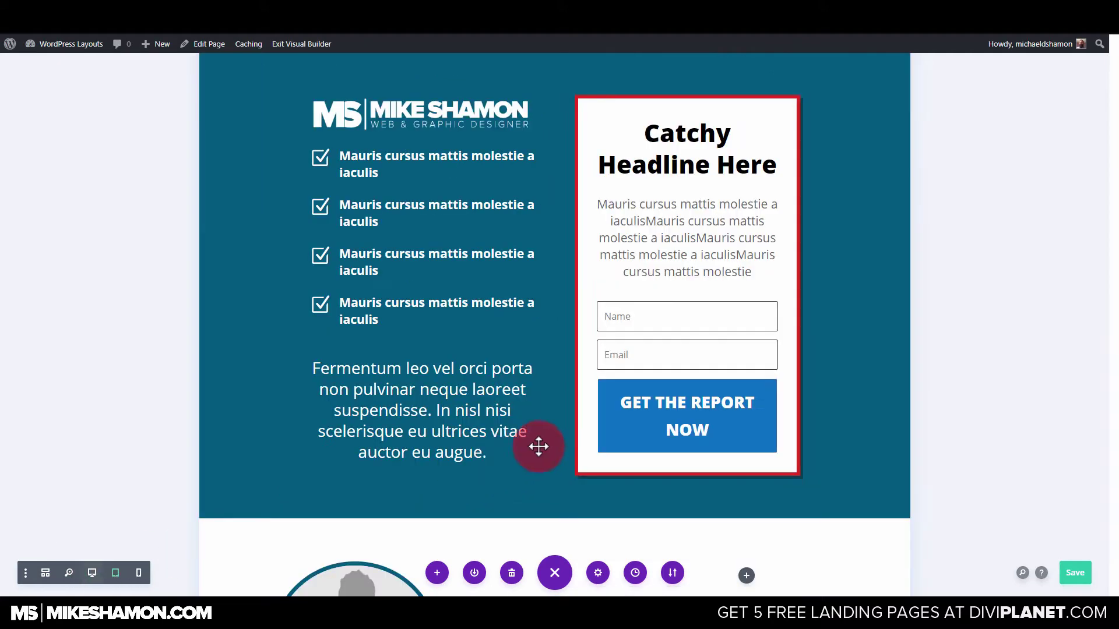
scroll(393, 355, "down", 3)
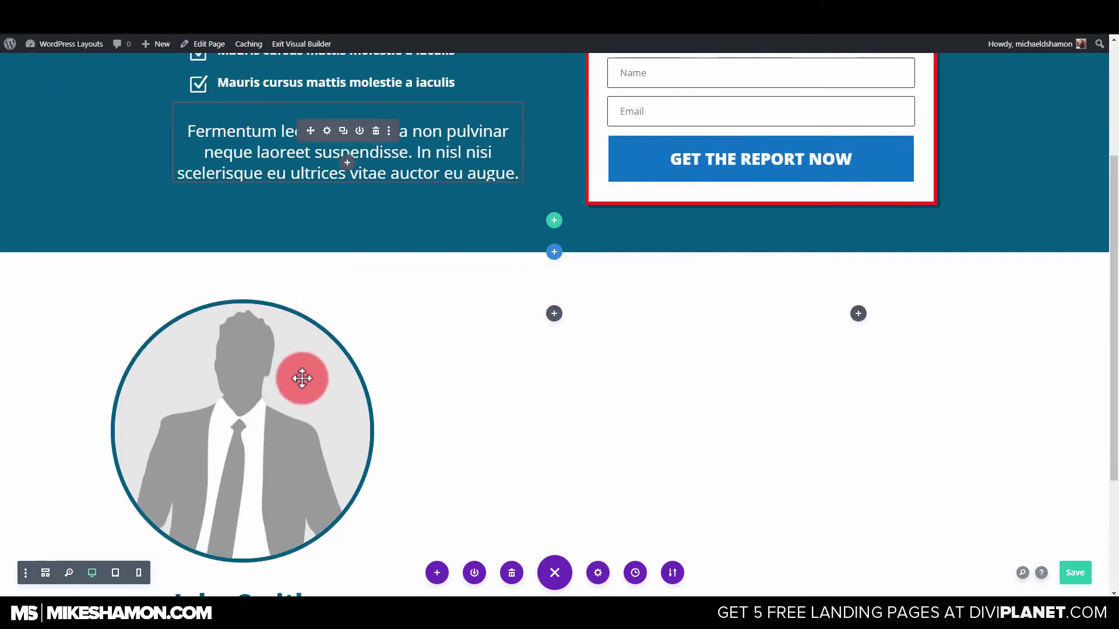
scroll(155, 309, "down", 2)
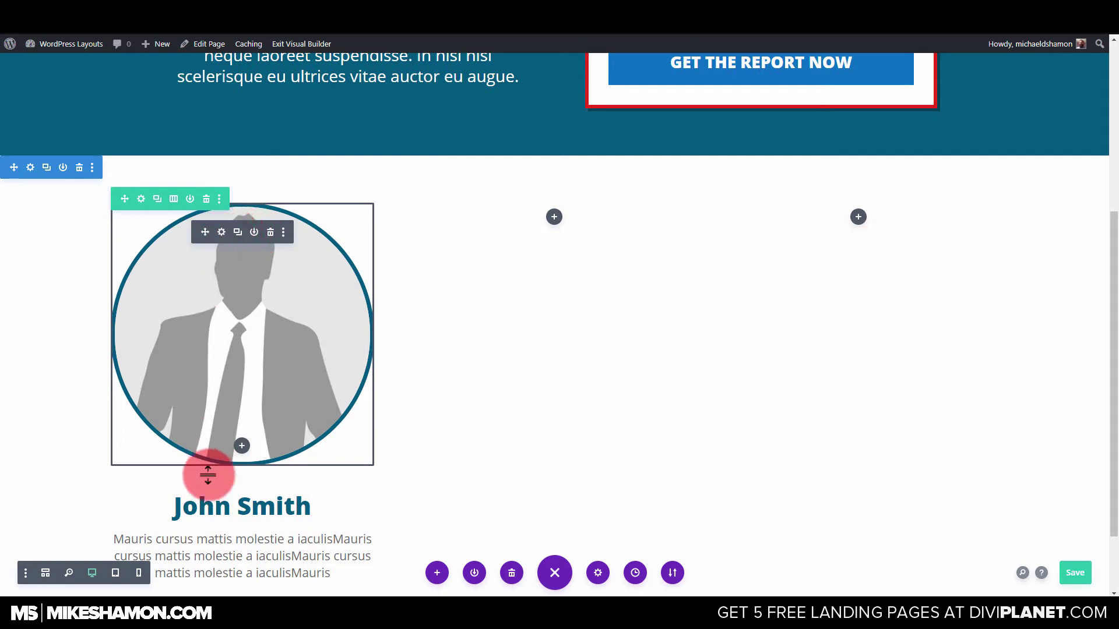
scroll(250, 428, "down", 2)
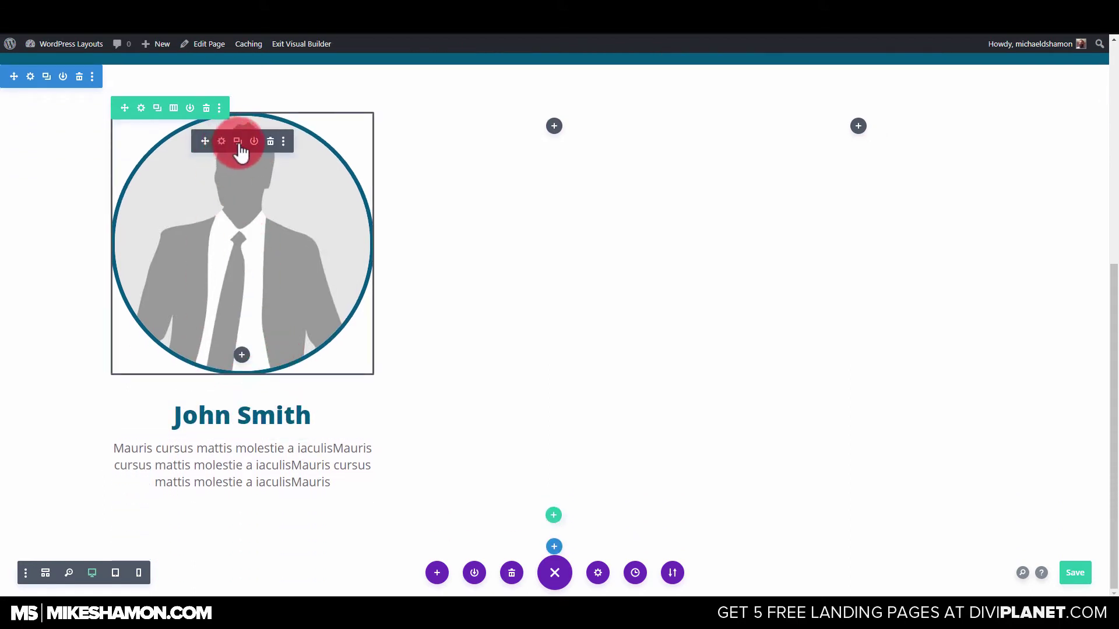
left_click(237, 142)
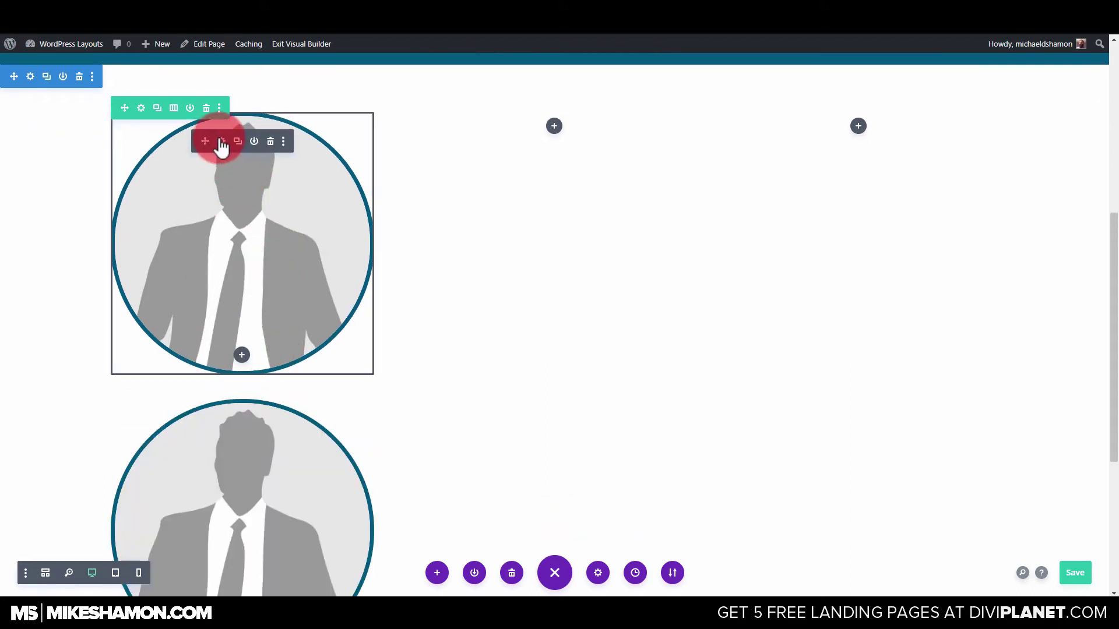
key("ctrl+z")
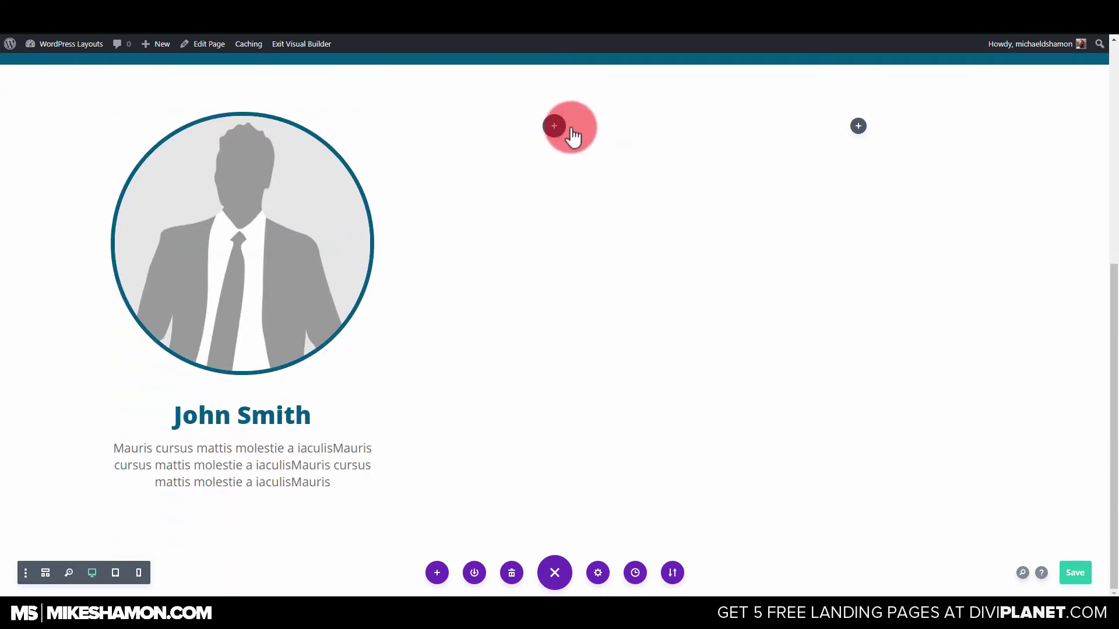
key("ctrl+v")
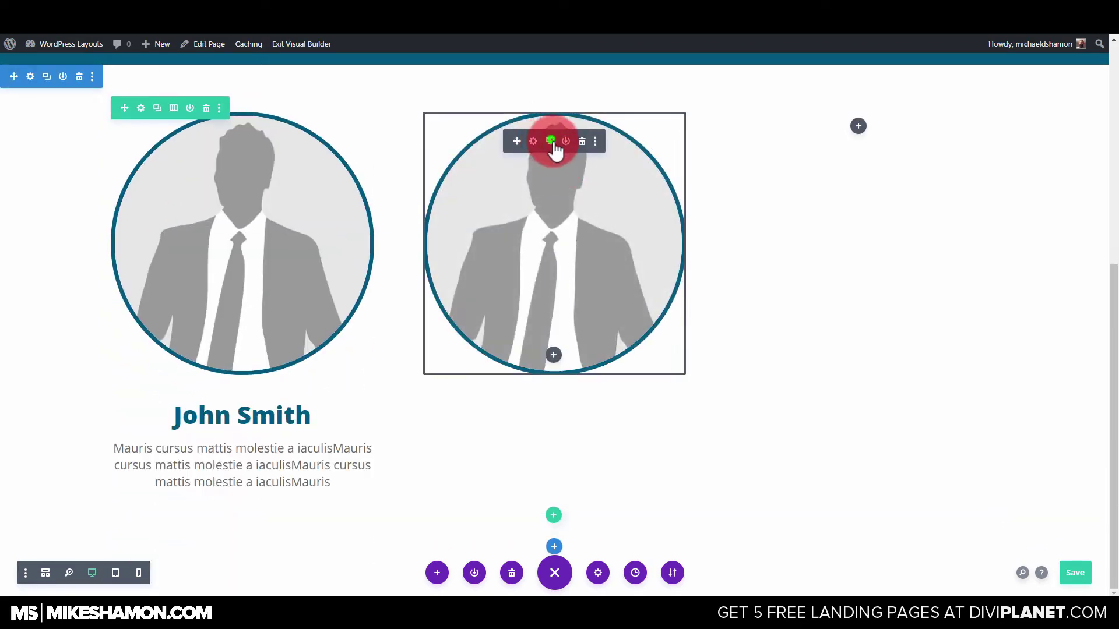
Step: Duplicate the middle portrait into the third column and copy the name heading beneath the middle and third portraits
left_click(550, 143)
left_click_drag(514, 425, 868, 119)
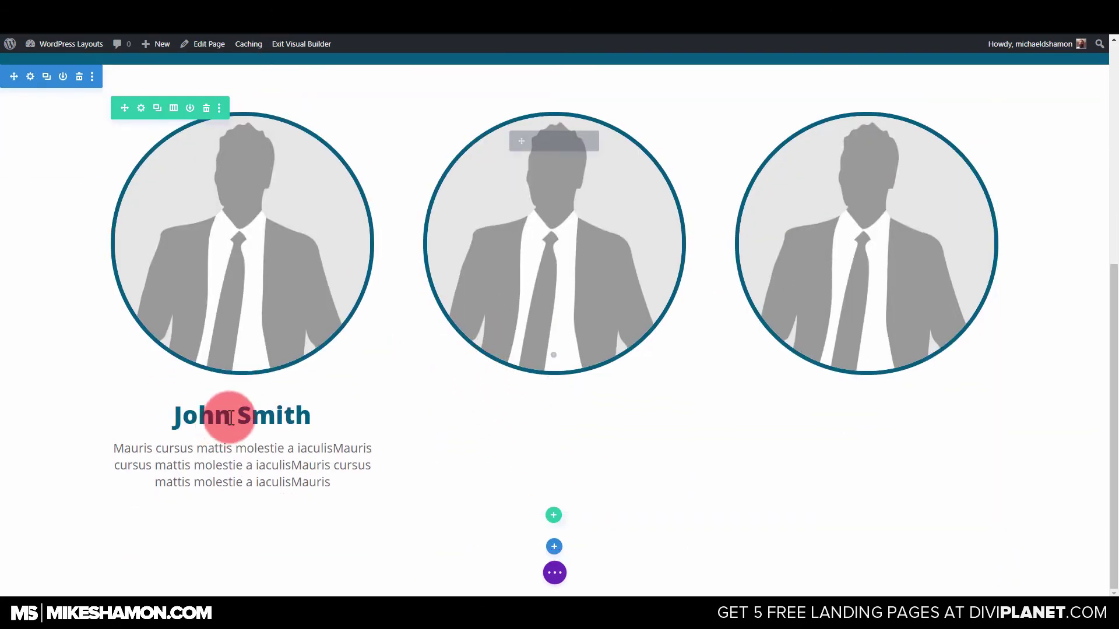
left_click(238, 405)
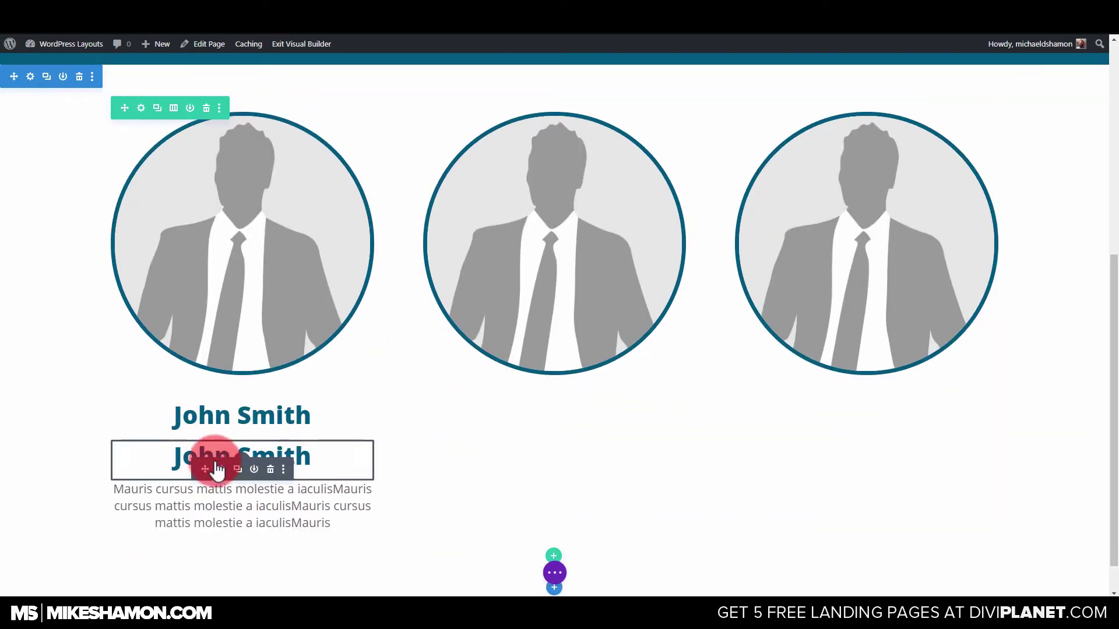
left_click_drag(208, 447, 560, 419)
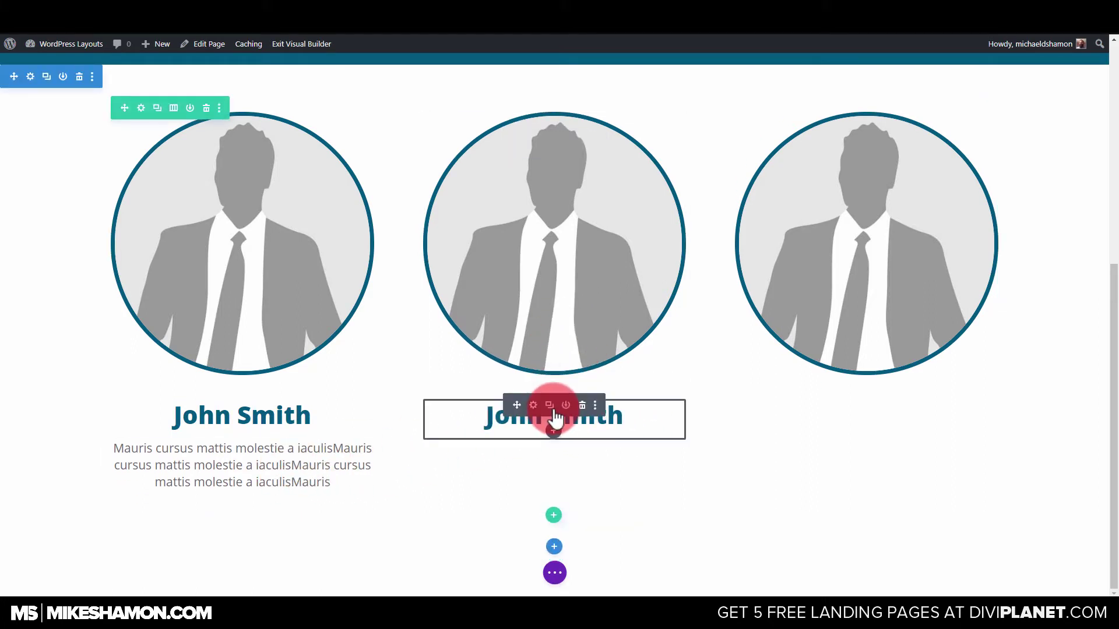
left_click(549, 407)
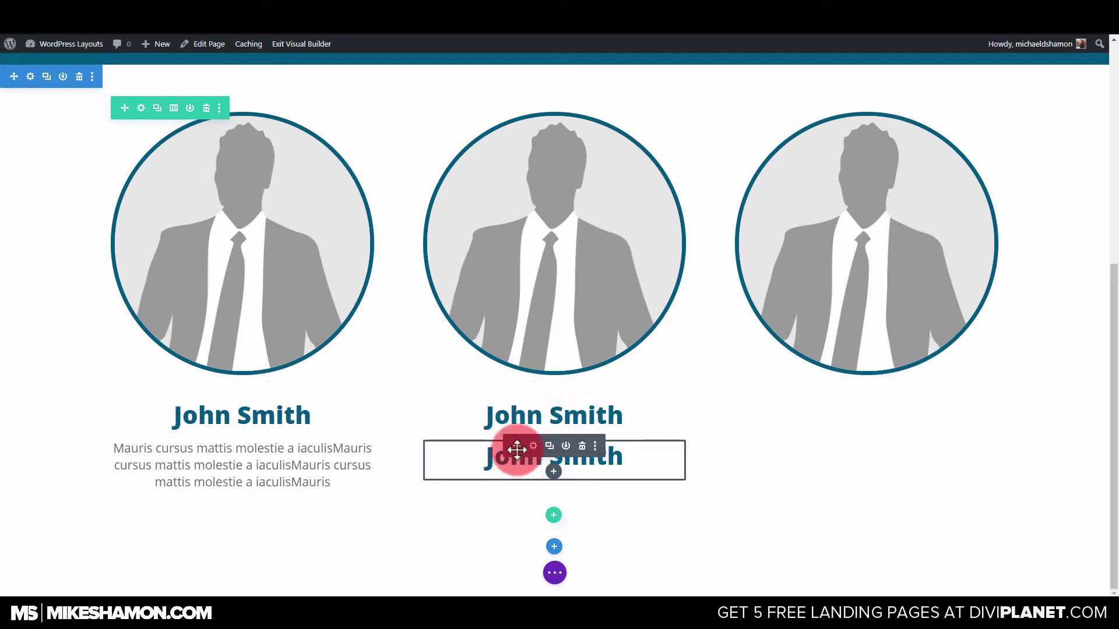
left_click_drag(921, 349, 860, 400)
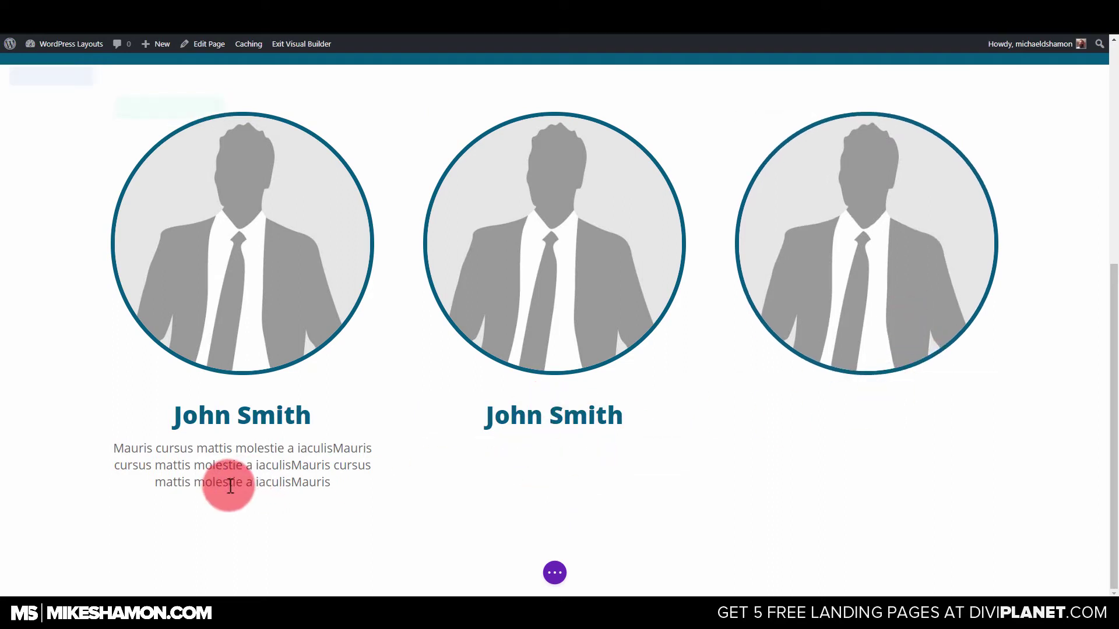
Step: Copy the description text from the first column under the name headings in the middle and third columns
left_click(238, 446)
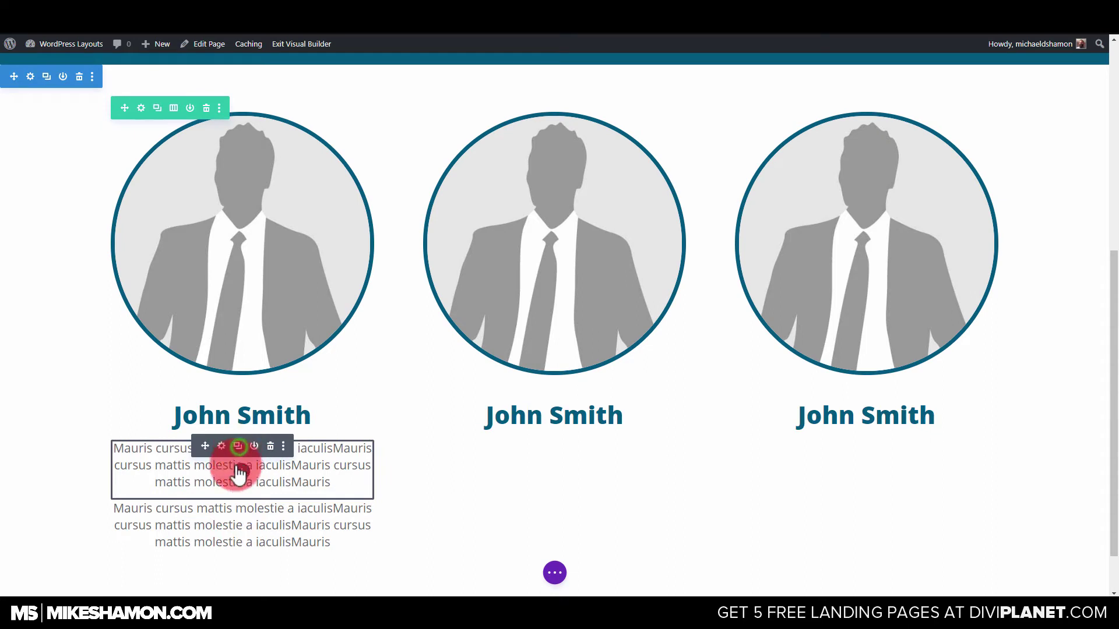
left_click_drag(205, 447, 550, 451)
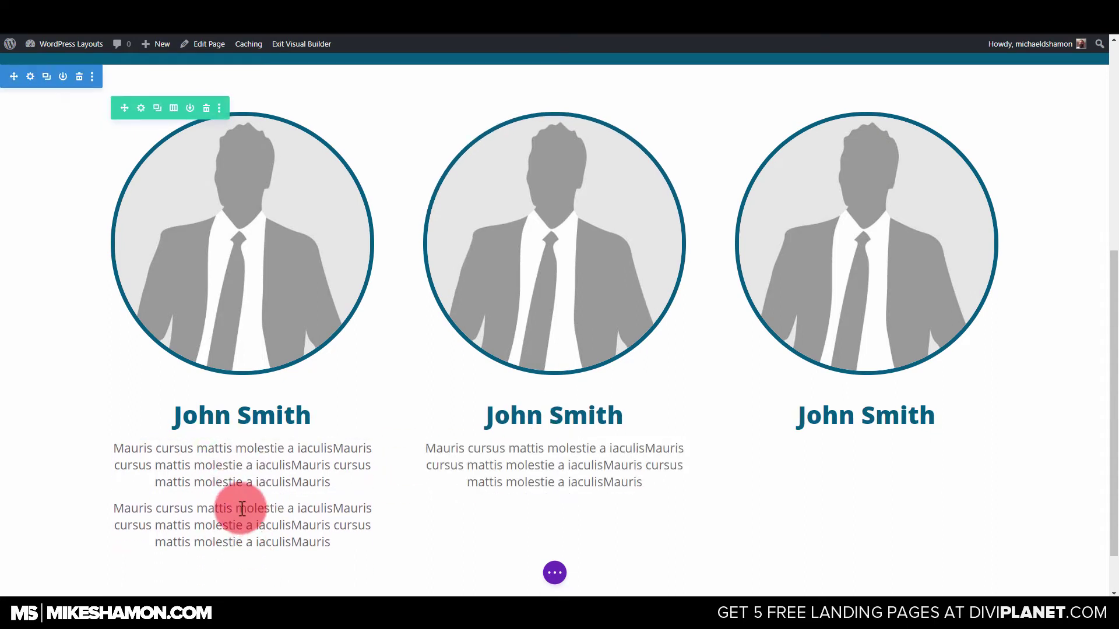
scroll(242, 508, "down", 1)
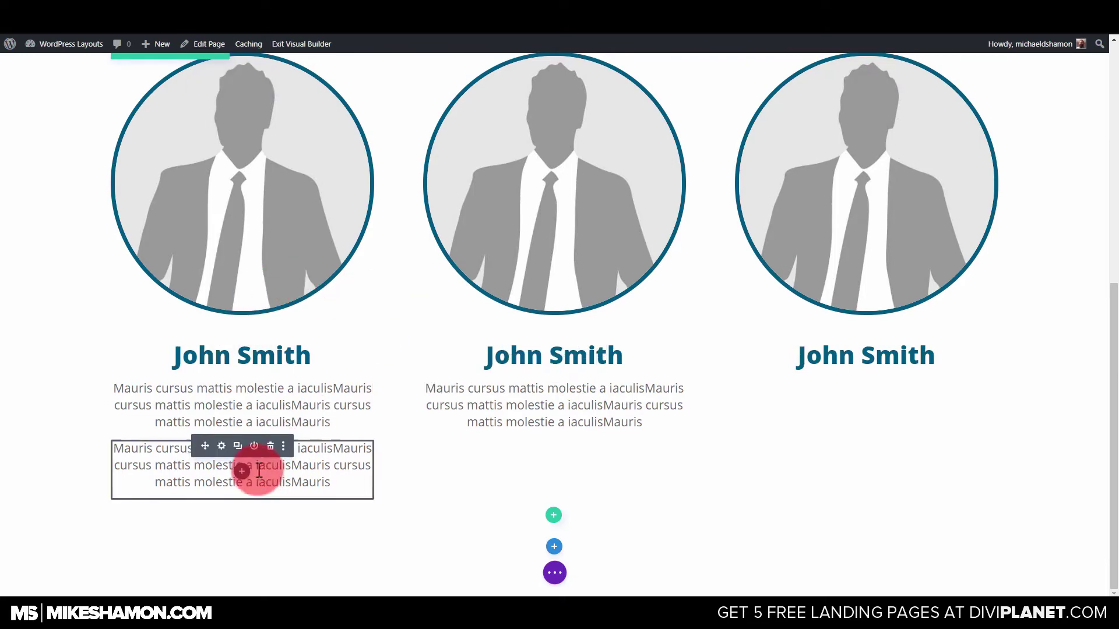
left_click_drag(210, 444, 886, 442)
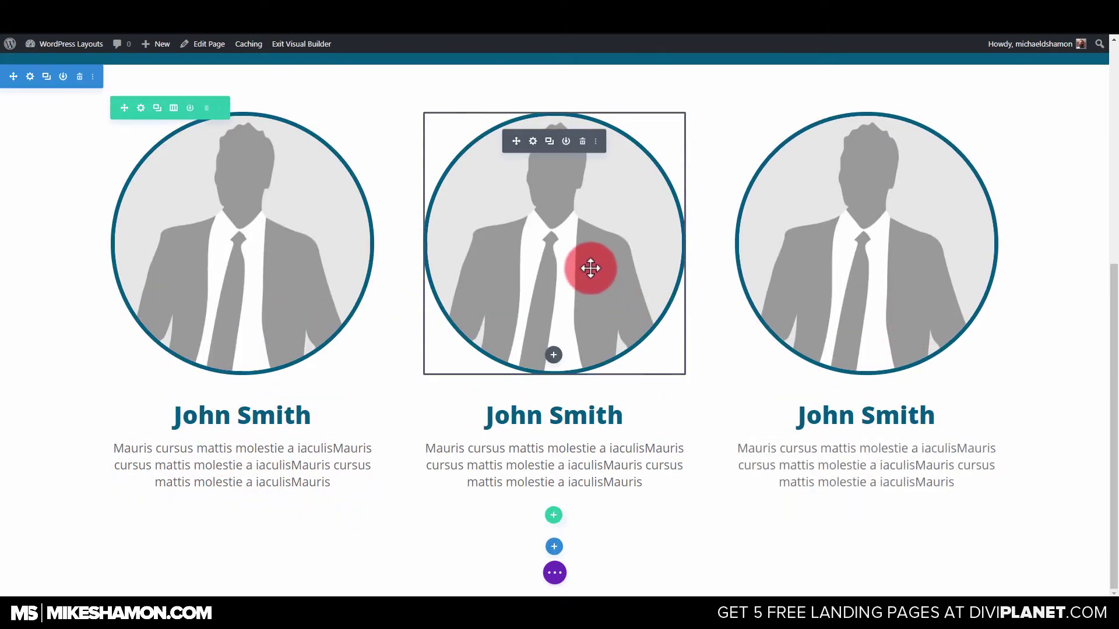
Step: Replace the middle column's portrait with an upload of Placeholder-Business-Woman-2.jpg and save the image settings
scroll(589, 270, "up", 1)
scroll(556, 257, "up", 3)
left_click(533, 337)
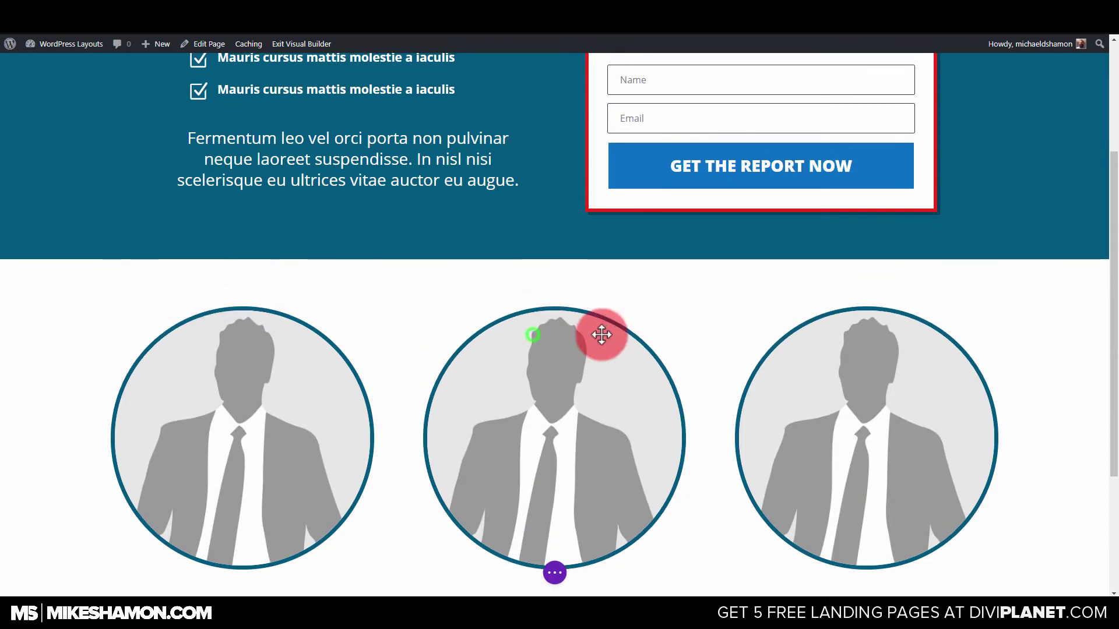
left_click(805, 279)
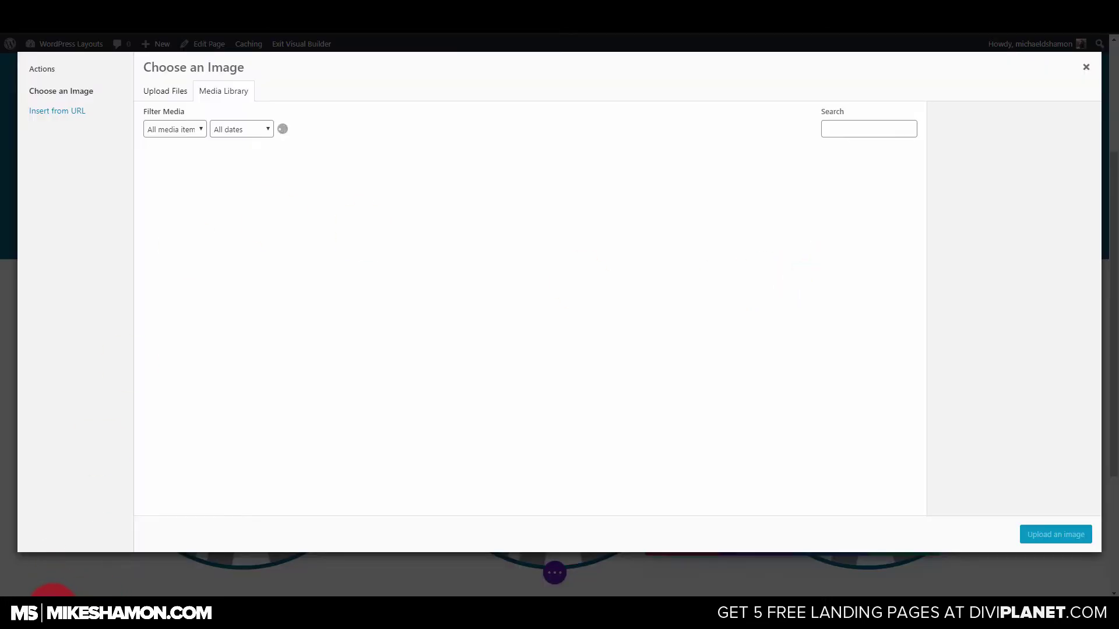
key("alt+Tab")
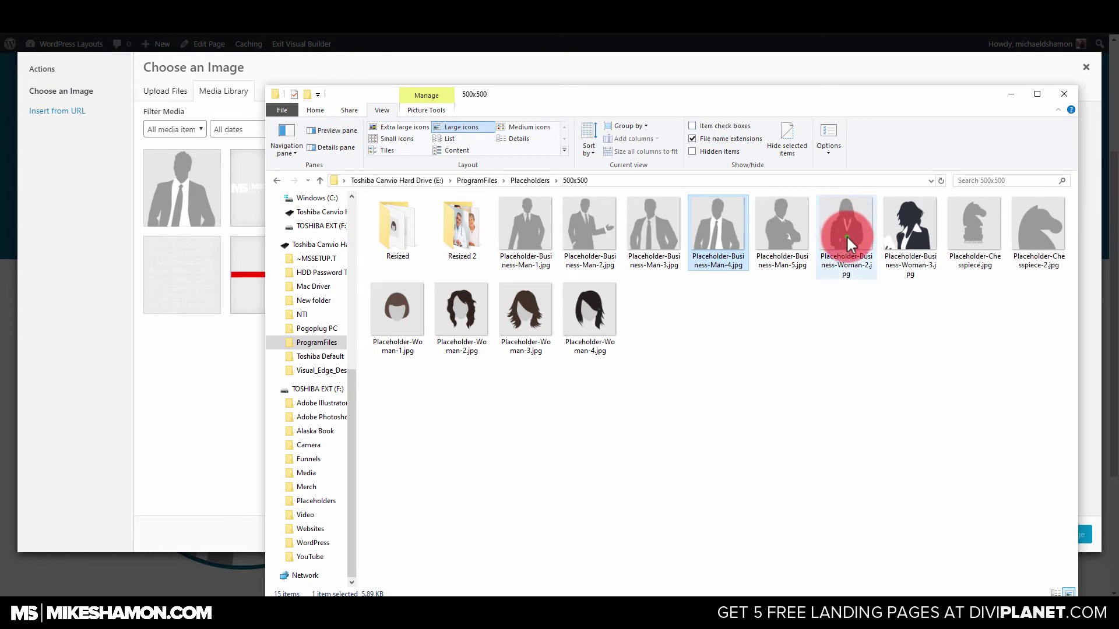
left_click_drag(848, 244, 486, 402)
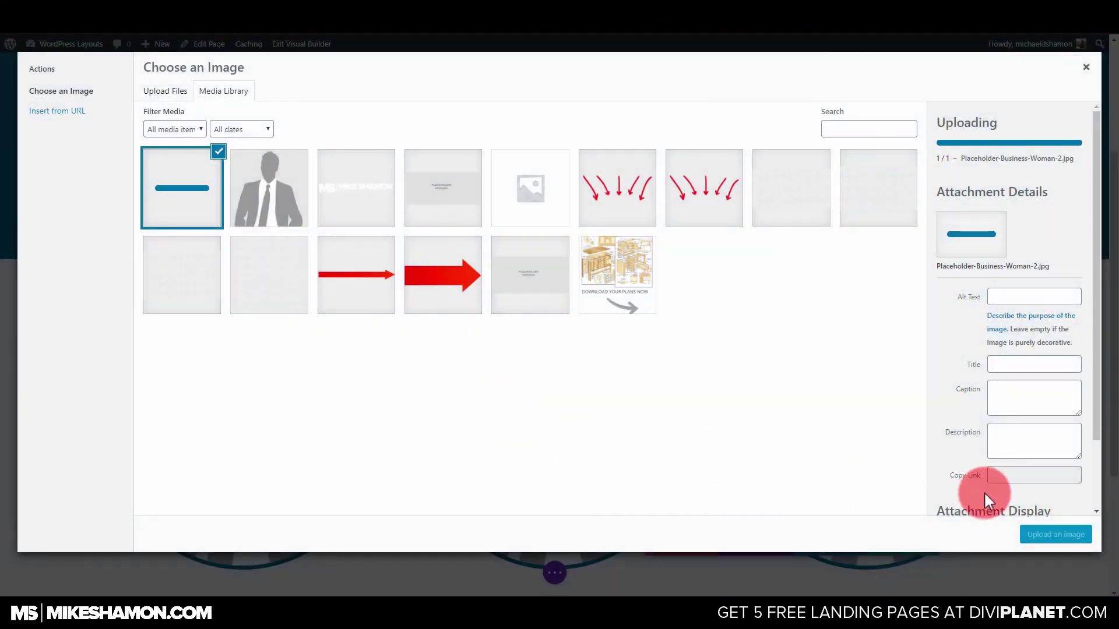
left_click(1055, 535)
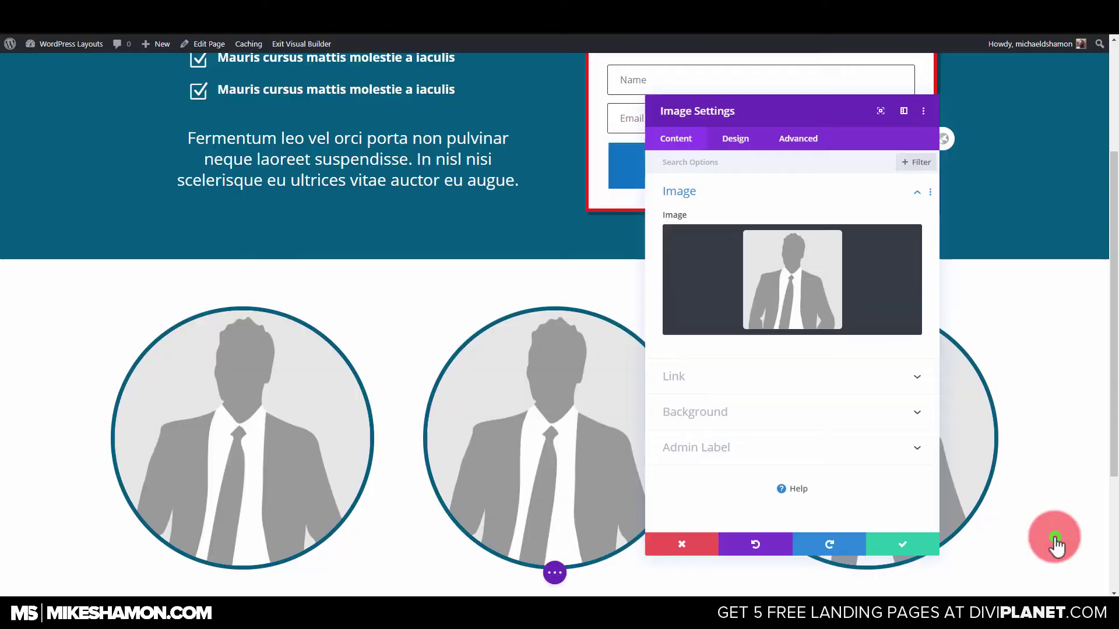
left_click(922, 545)
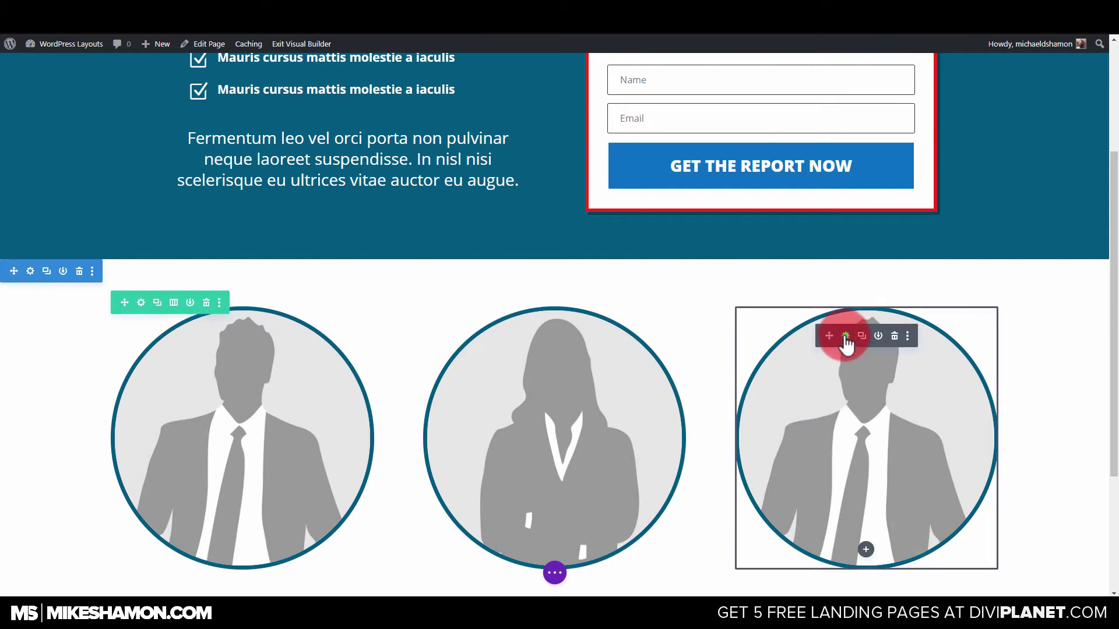
Step: Replace the third column's portrait with an upload of Placeholder-Business-Man-5.jpg and save the image settings
left_click(845, 336)
left_click(837, 285)
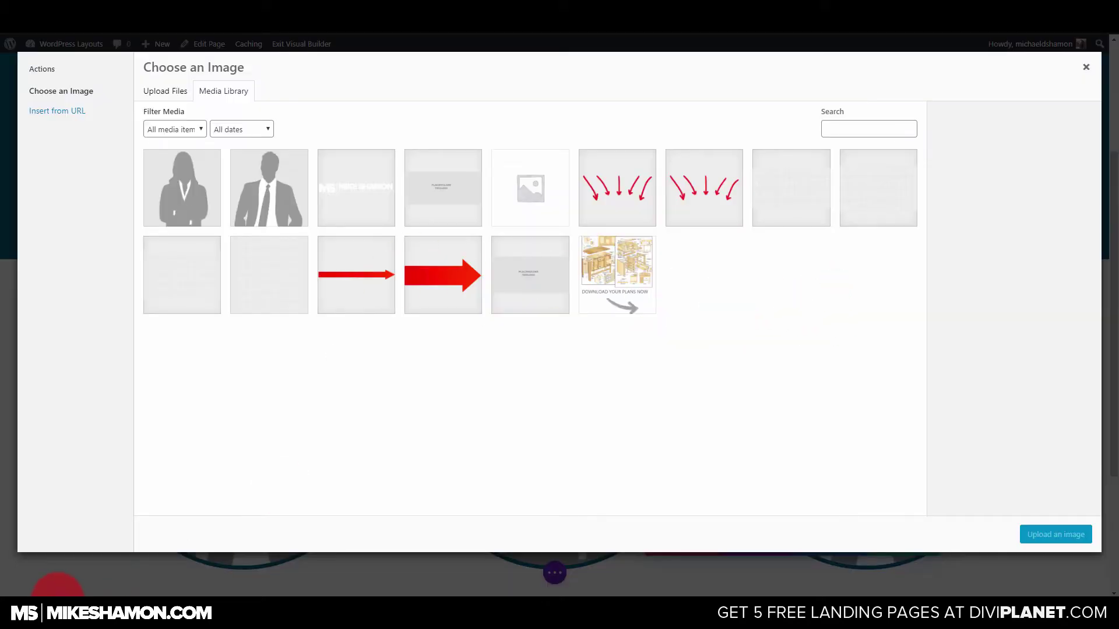
left_click(227, 588)
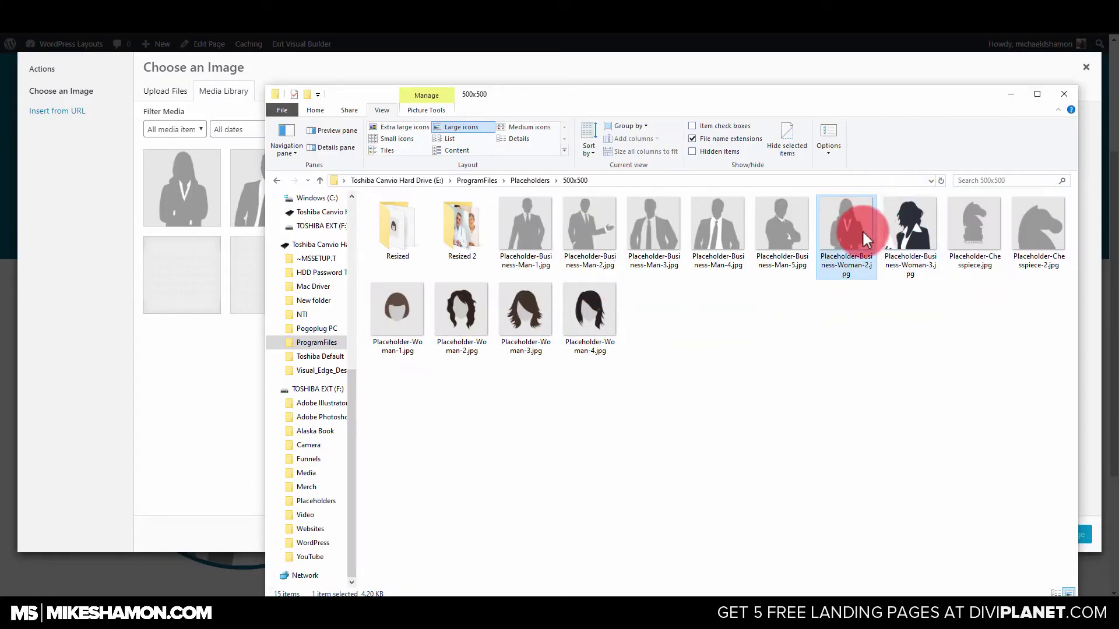
left_click_drag(775, 222, 704, 362)
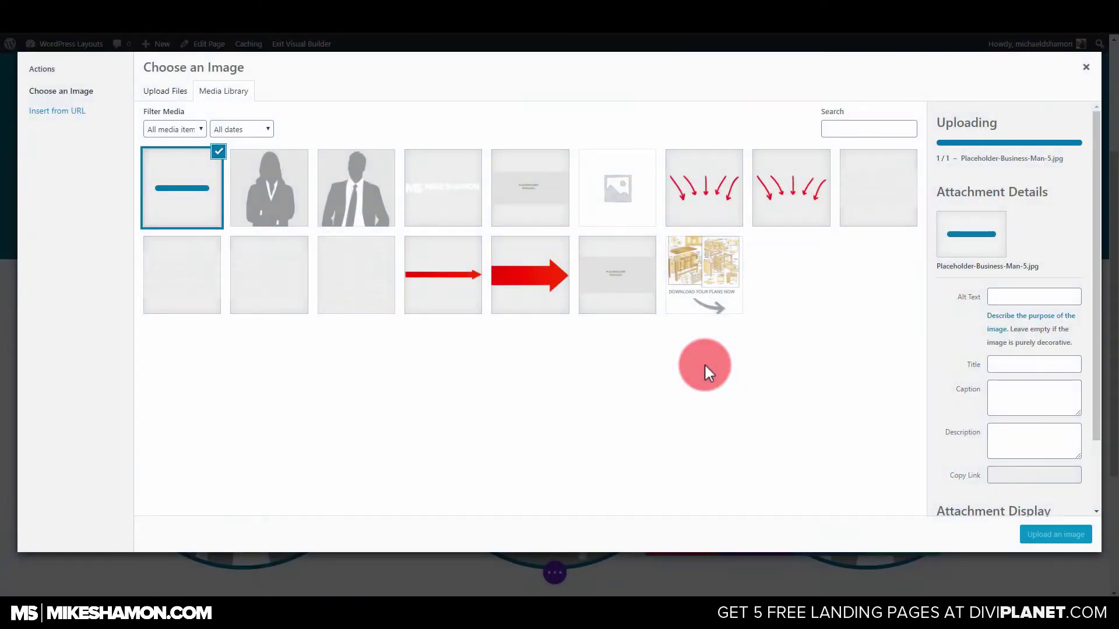
left_click(1051, 534)
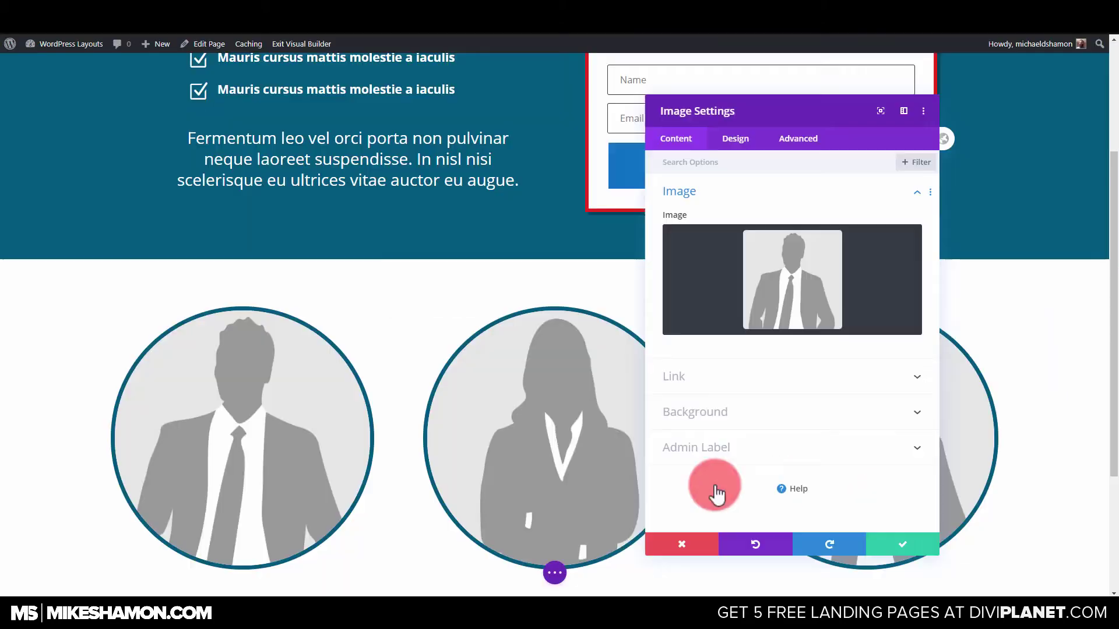
left_click(921, 539)
Step: Change the first name in the middle profile's heading to a woman's name, keeping the surname, and save the text settings
scroll(583, 385, "down", 3)
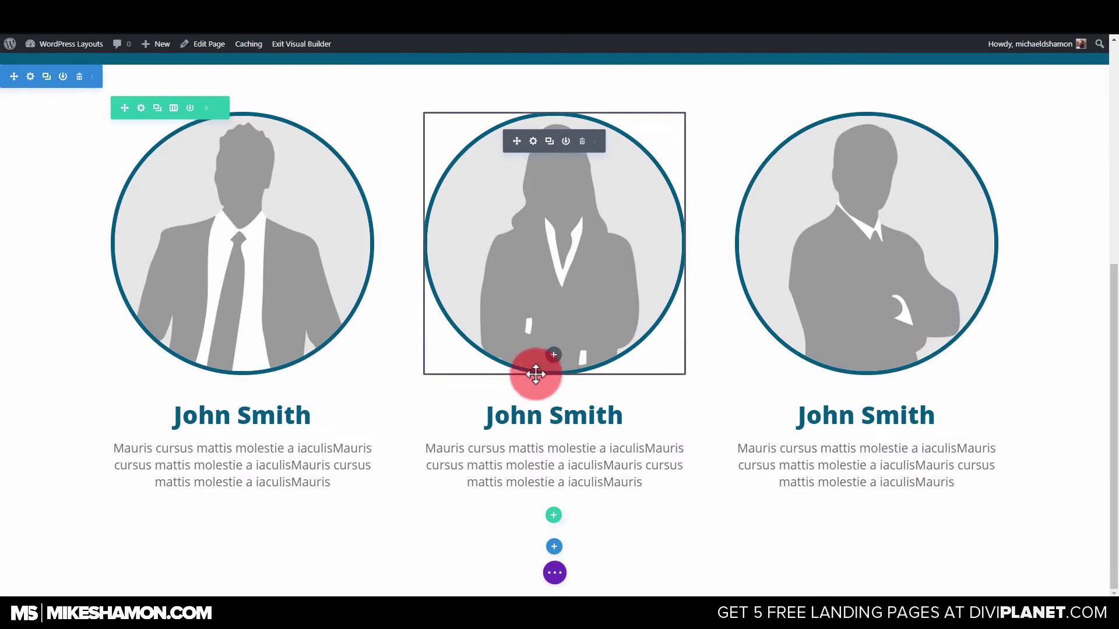
left_click(534, 404)
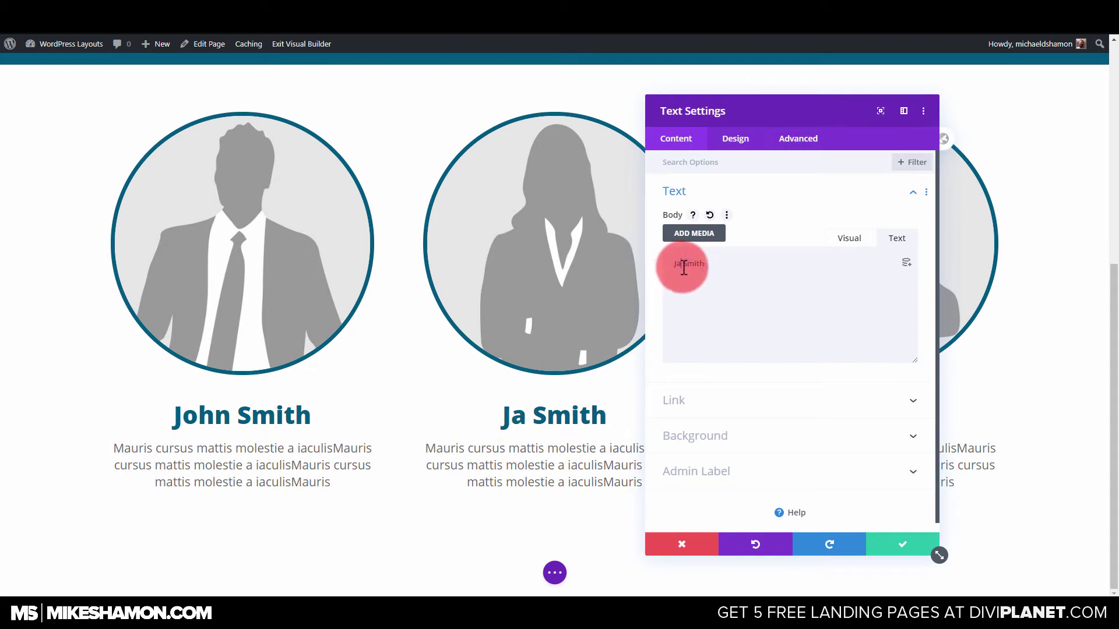
type("ne")
left_click(902, 543)
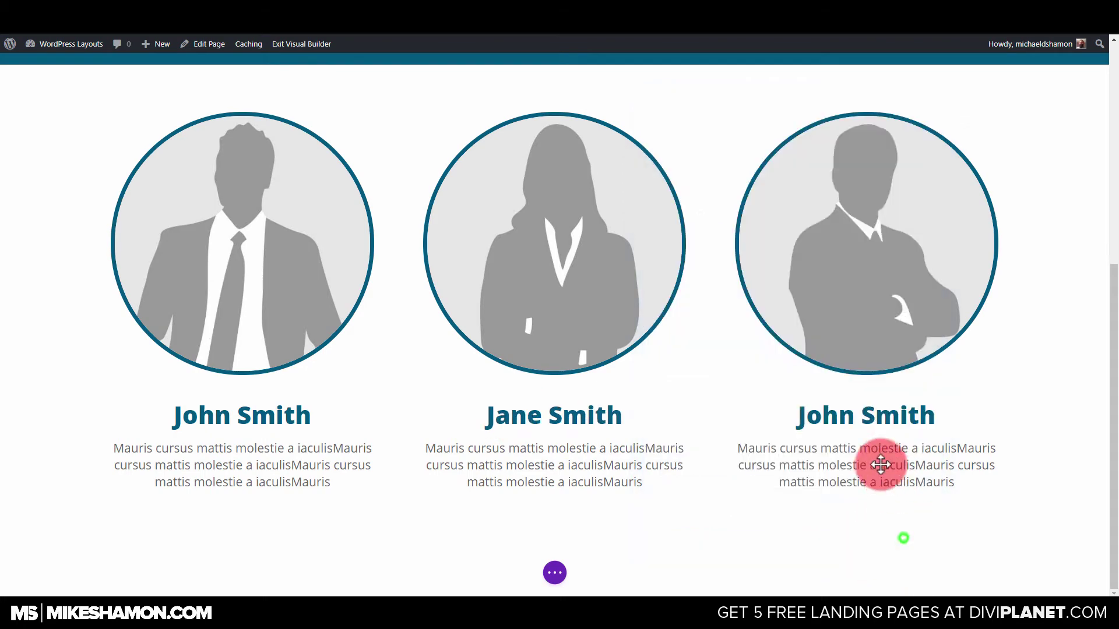
Step: Give the third profile's heading a different first name, keeping the surname, and save the text settings
left_click(845, 401)
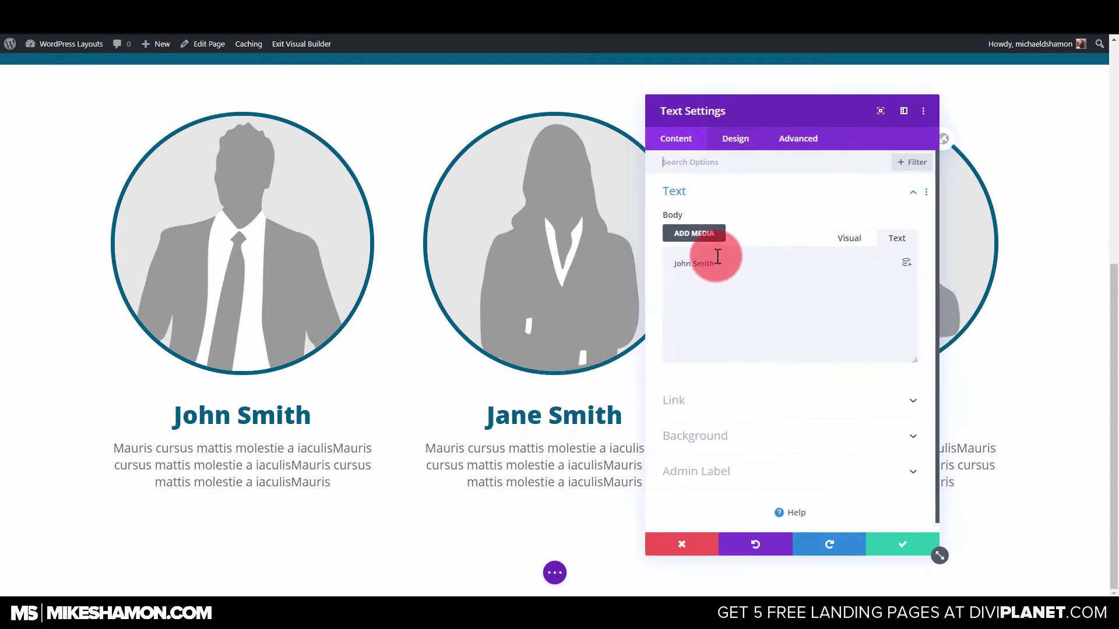
type("a")
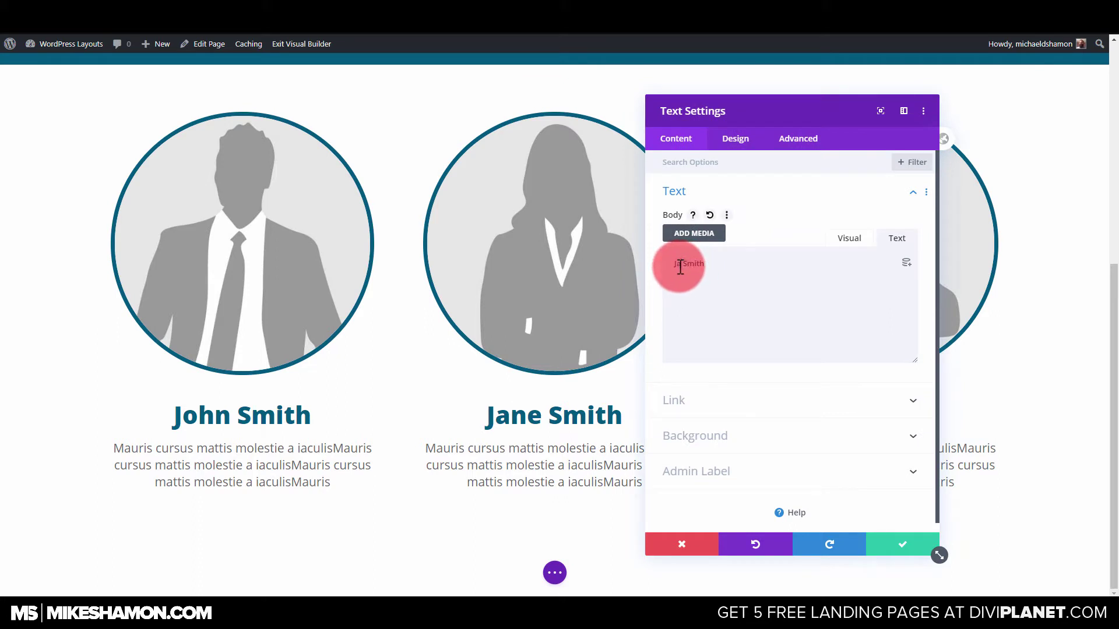
type("e")
left_click(880, 543)
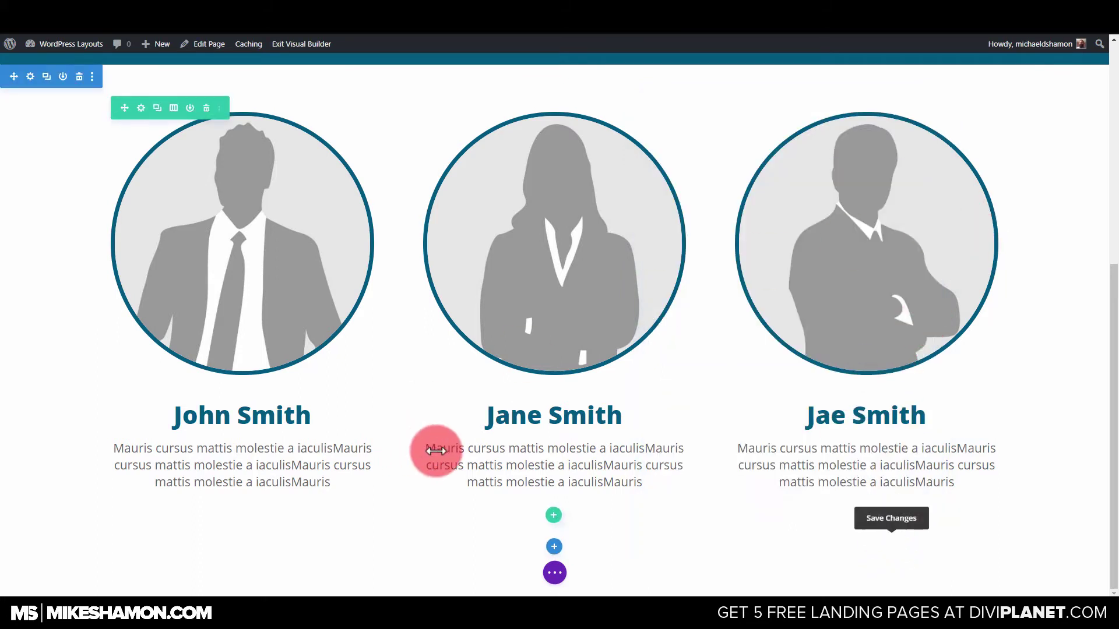
Step: Save the page and review the layout from the opt-in header through to the three profiles
left_click(554, 573)
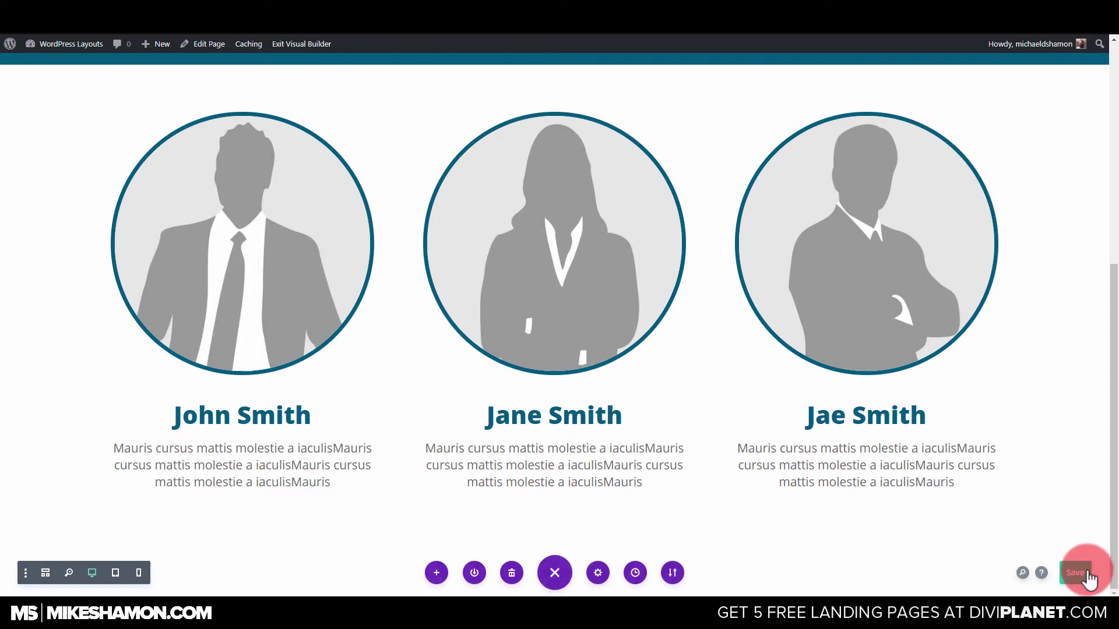
left_click(1088, 580)
scroll(606, 367, "up", 5)
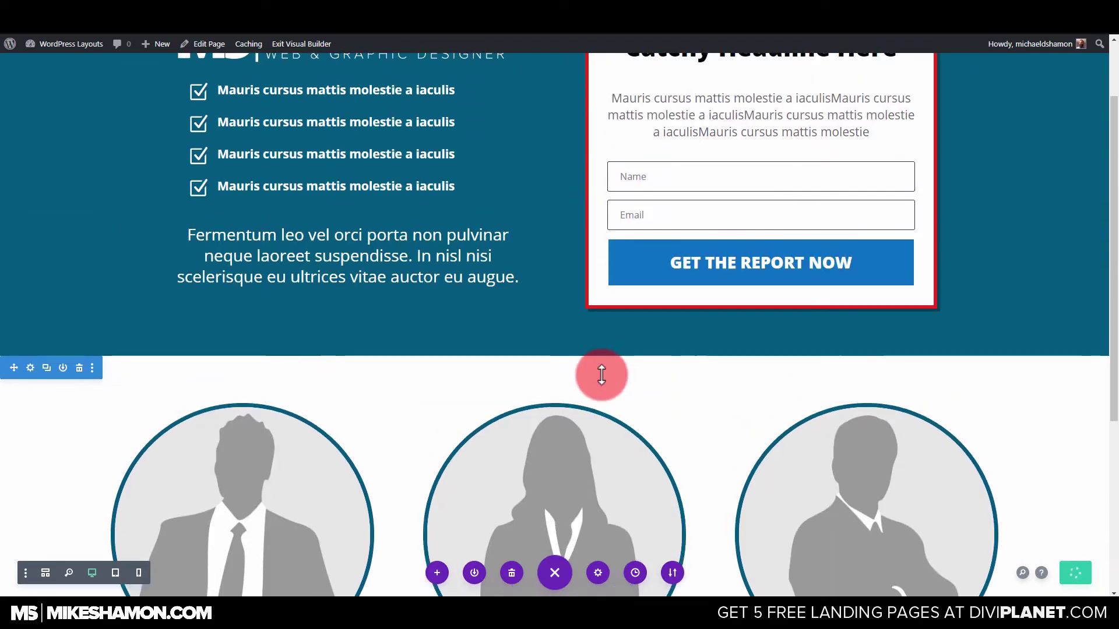
scroll(601, 375, "down", 3)
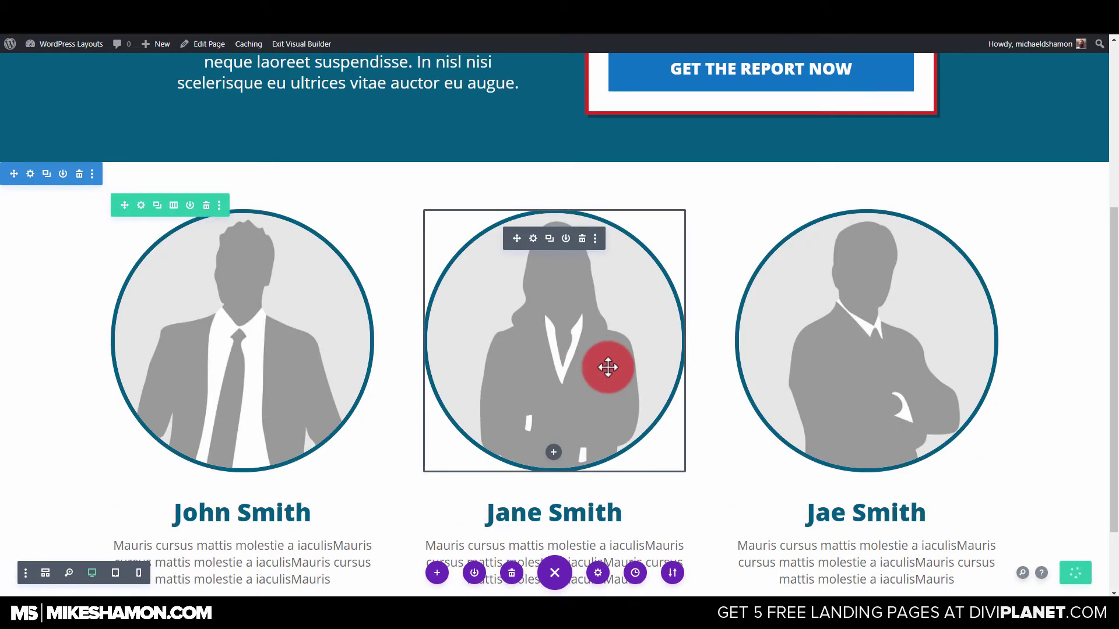
scroll(625, 242, "up", 5)
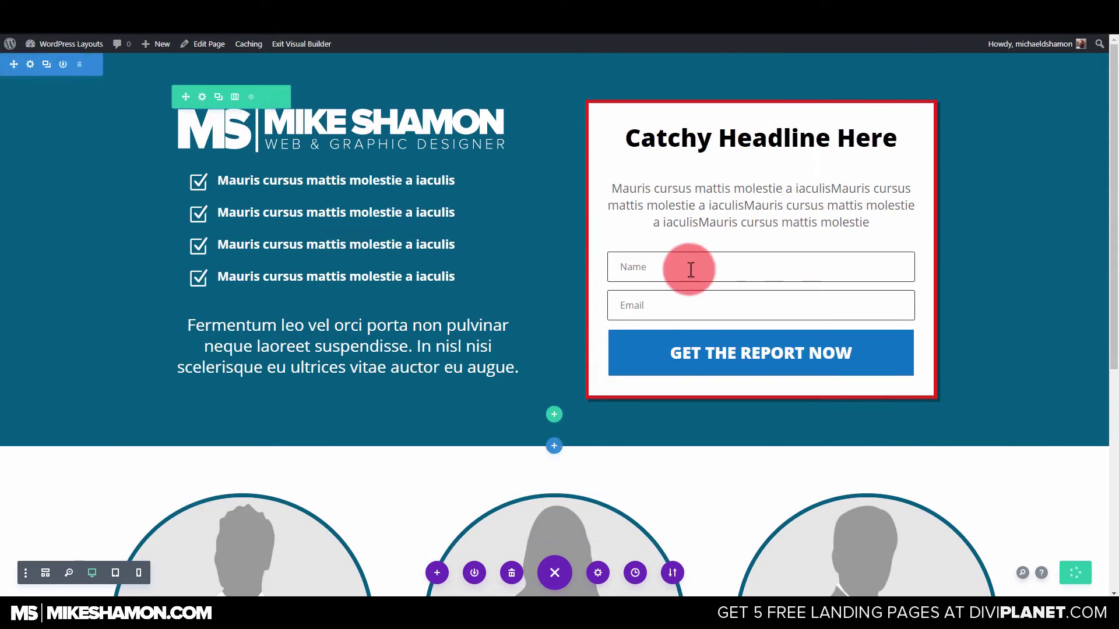
scroll(619, 289, "down", 6)
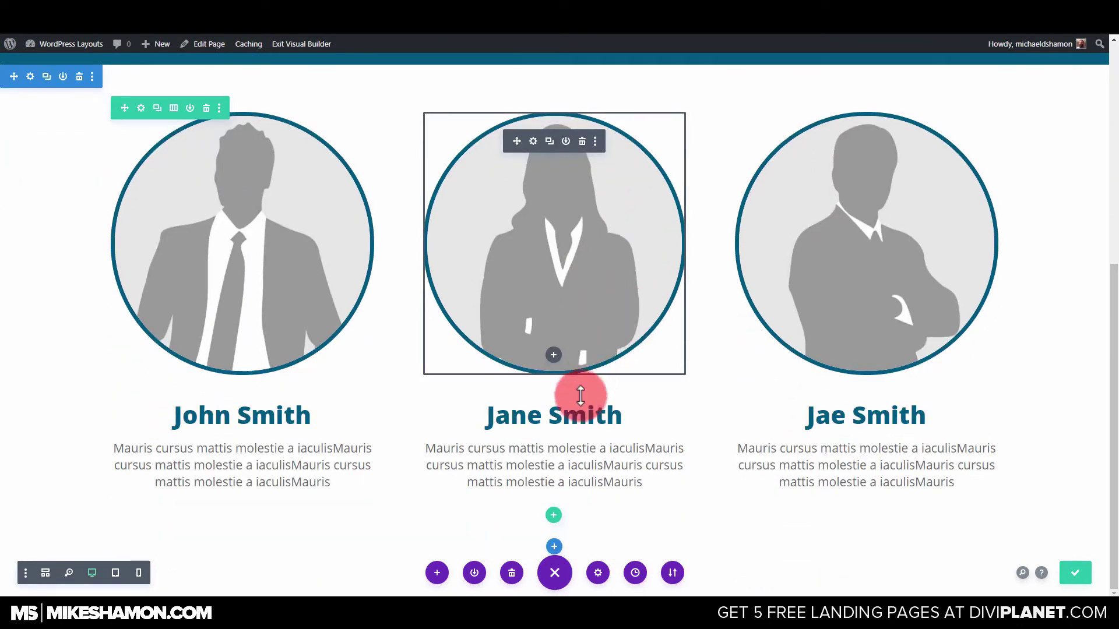
Step: Insert a regular section with a two-equal-column row below the profiles, dismissing the module picker without adding a module
left_click(554, 546)
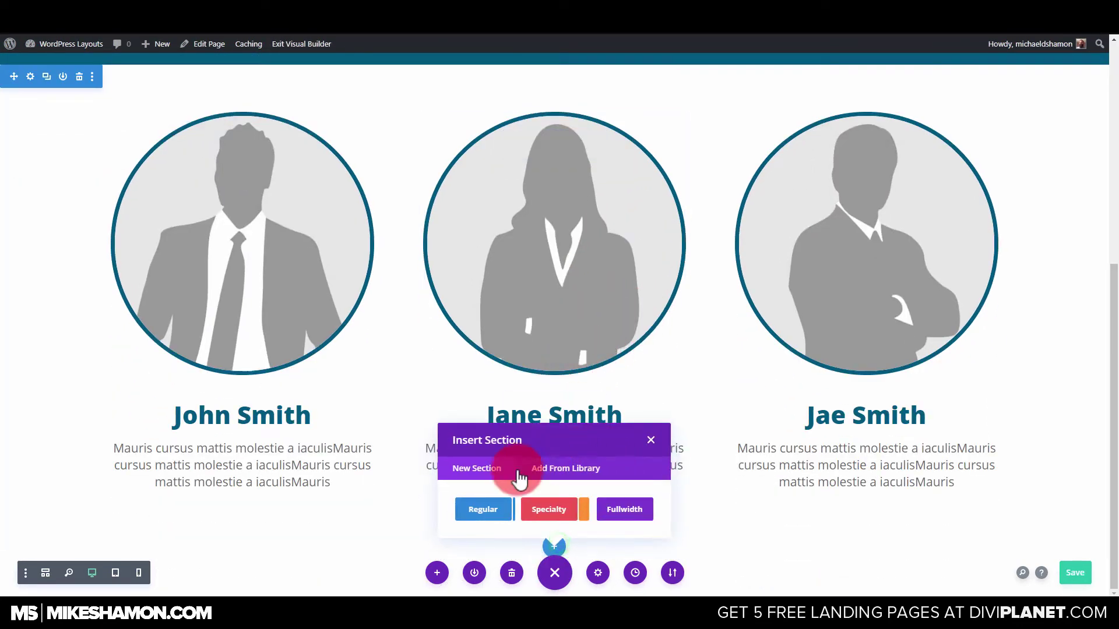
left_click(500, 508)
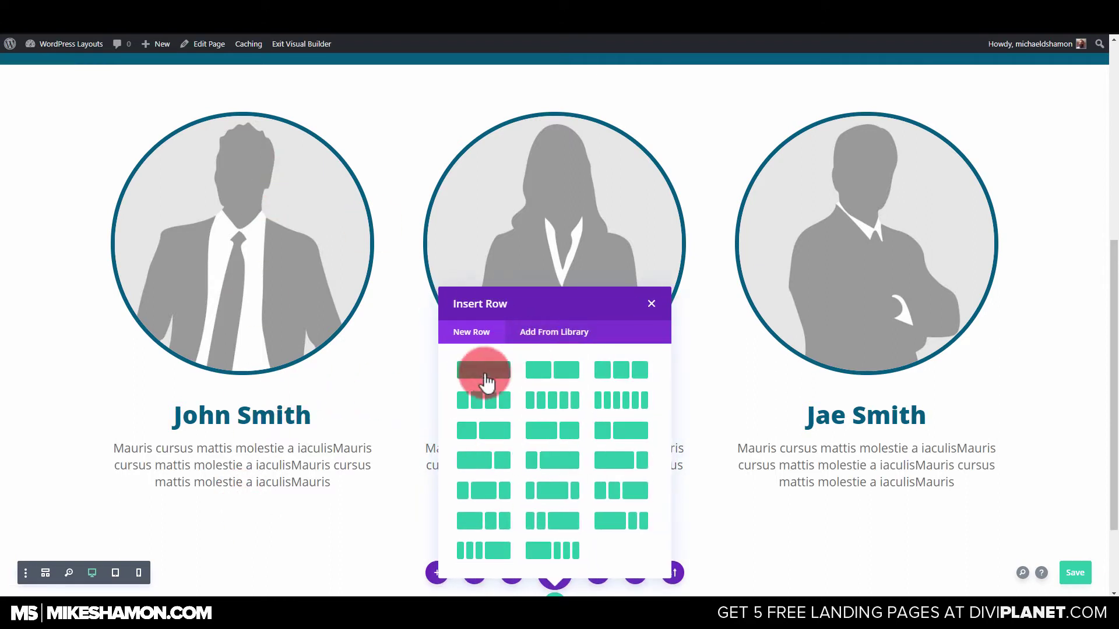
left_click(553, 376)
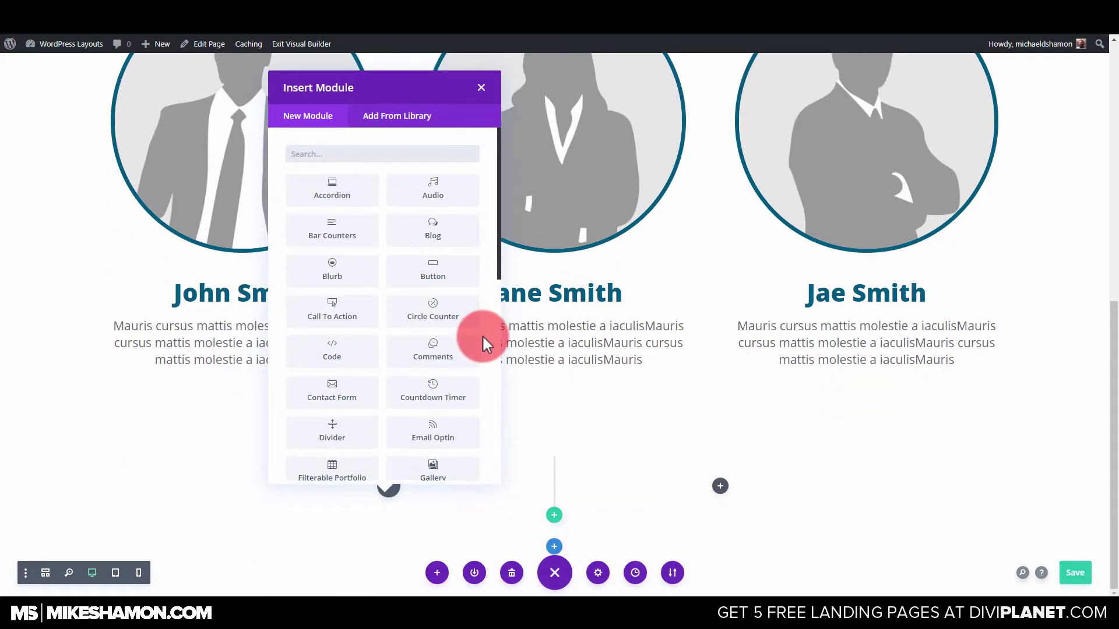
left_click(351, 155)
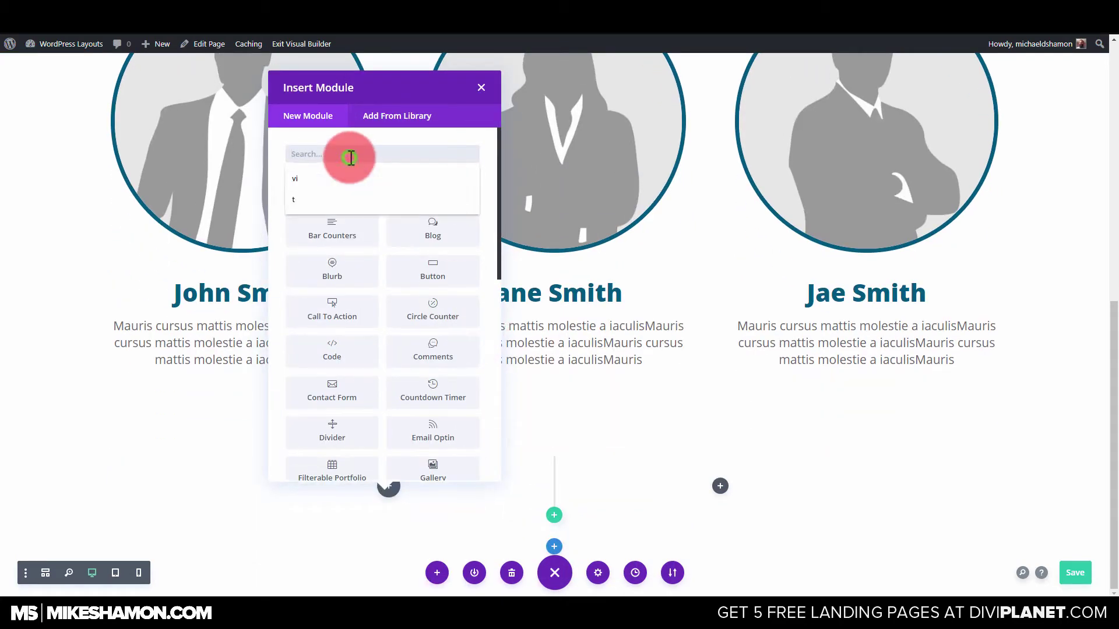
left_click(482, 89)
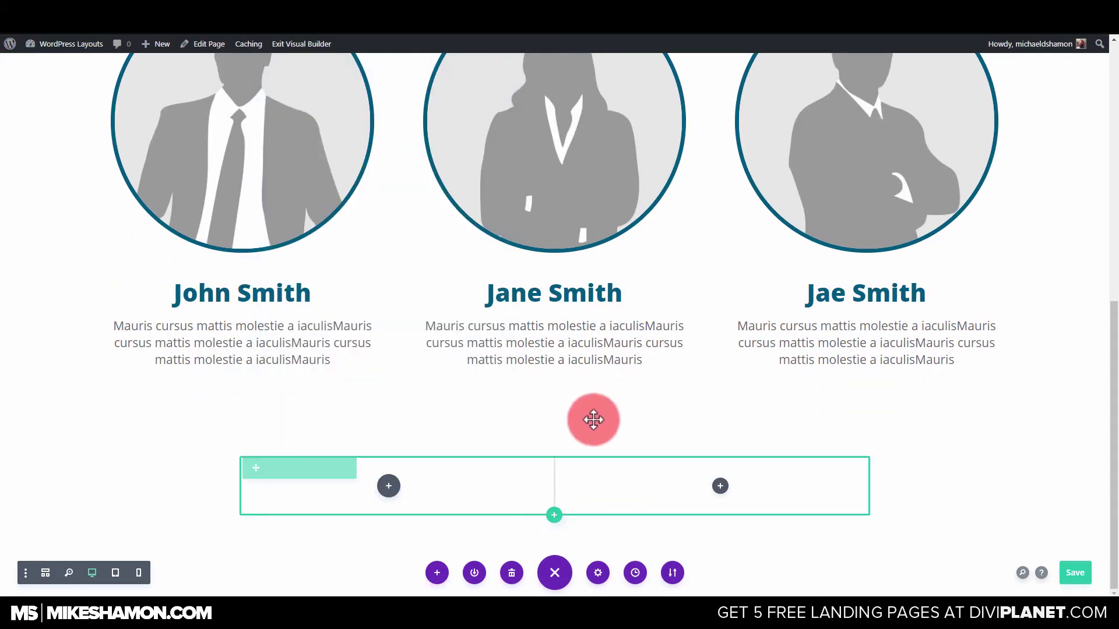
Step: Switch to the lorem ipsum generator page and copy the passage from "Vitae turpis massa" through "eu non diam phasellus"
scroll(589, 419, "up", 8)
scroll(528, 352, "down", 8)
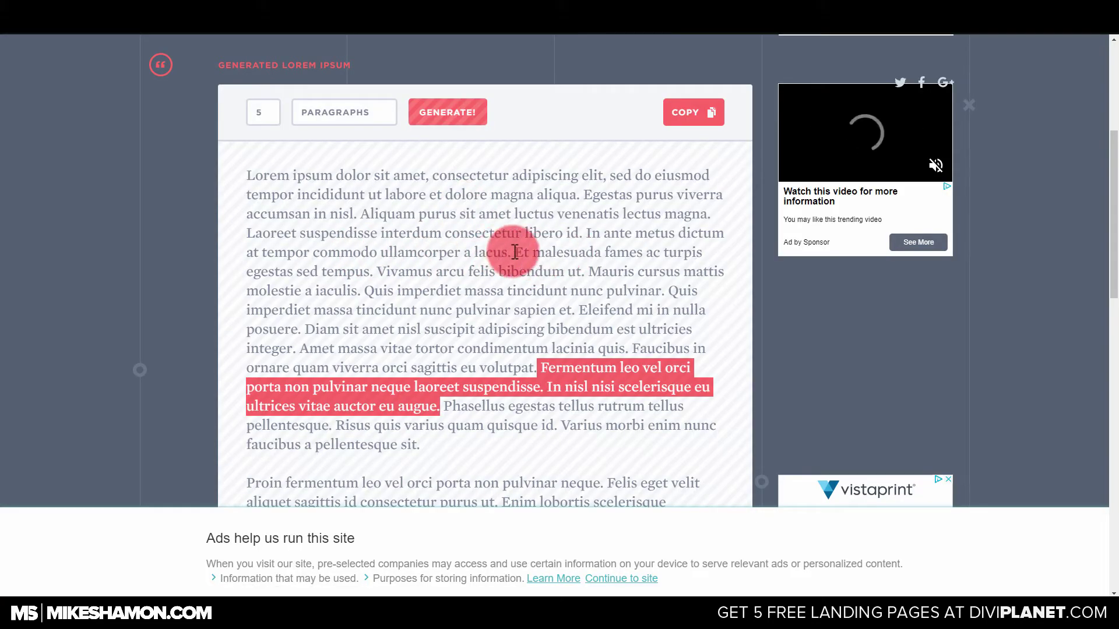
scroll(512, 286, "down", 10)
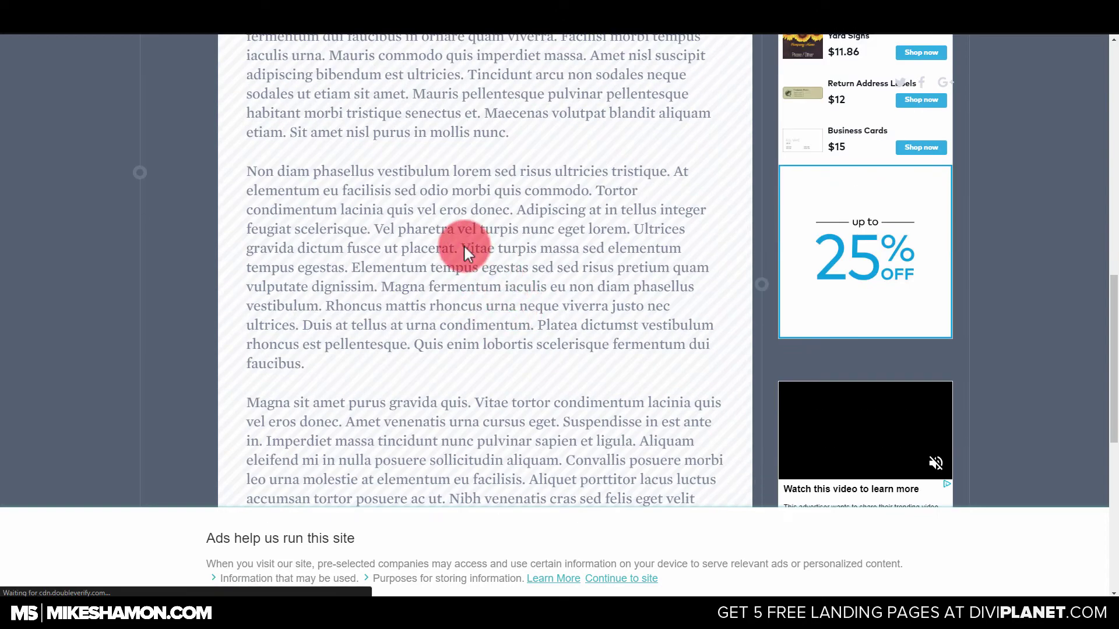
left_click_drag(462, 247, 695, 285)
key("ctrl+c")
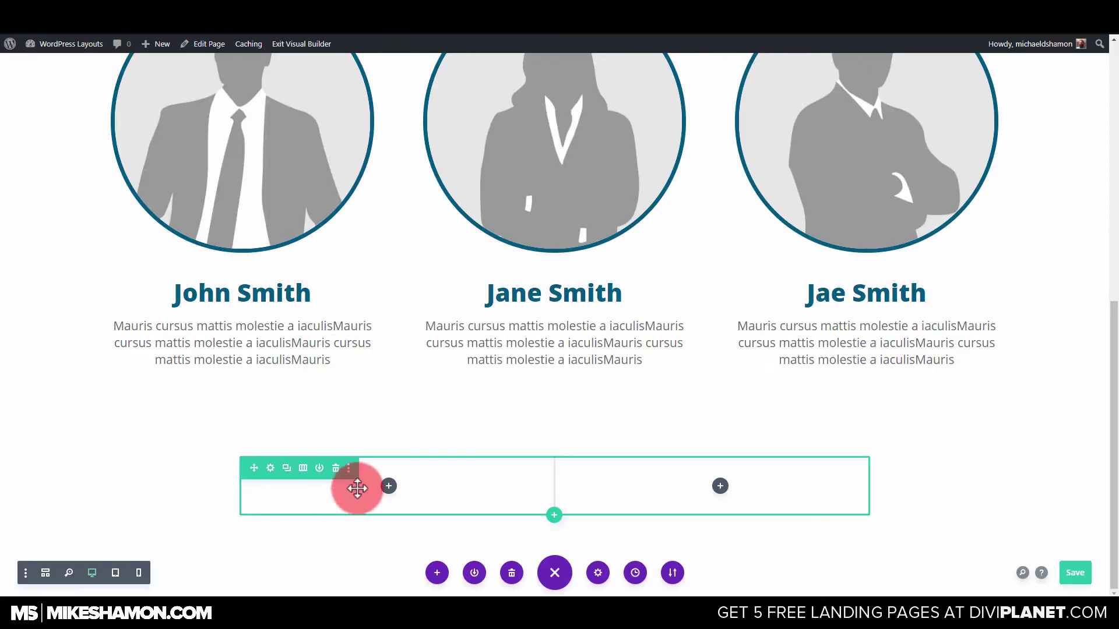
Step: Place a copy of the first profile's paragraph in the new row's left column and replace its text with the copied passage
left_click_drag(357, 487, 301, 335)
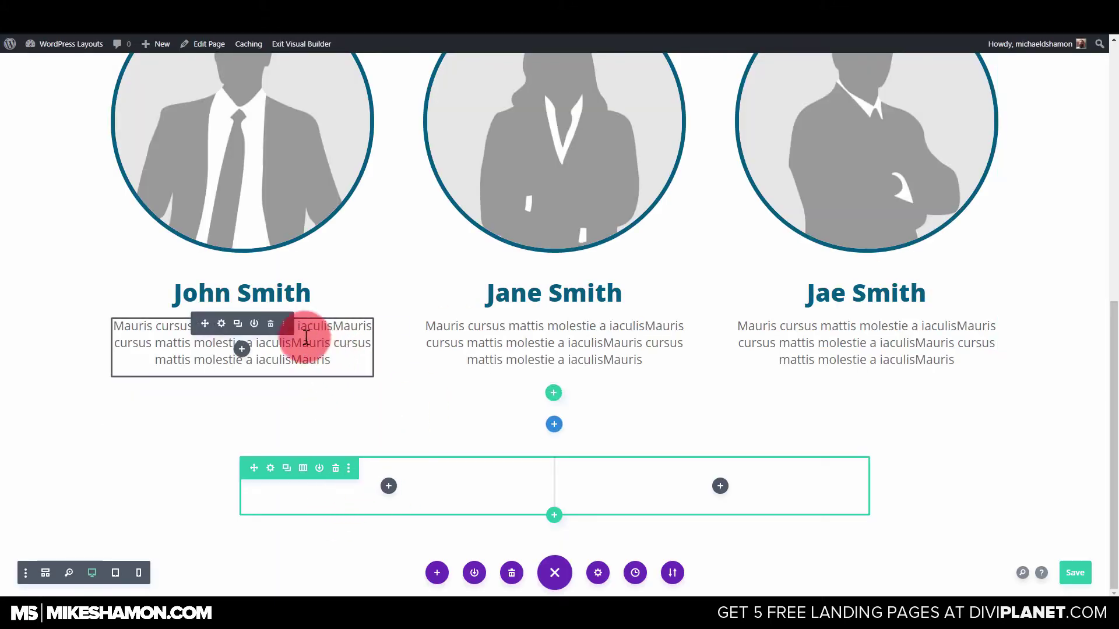
left_click_drag(225, 329, 394, 444)
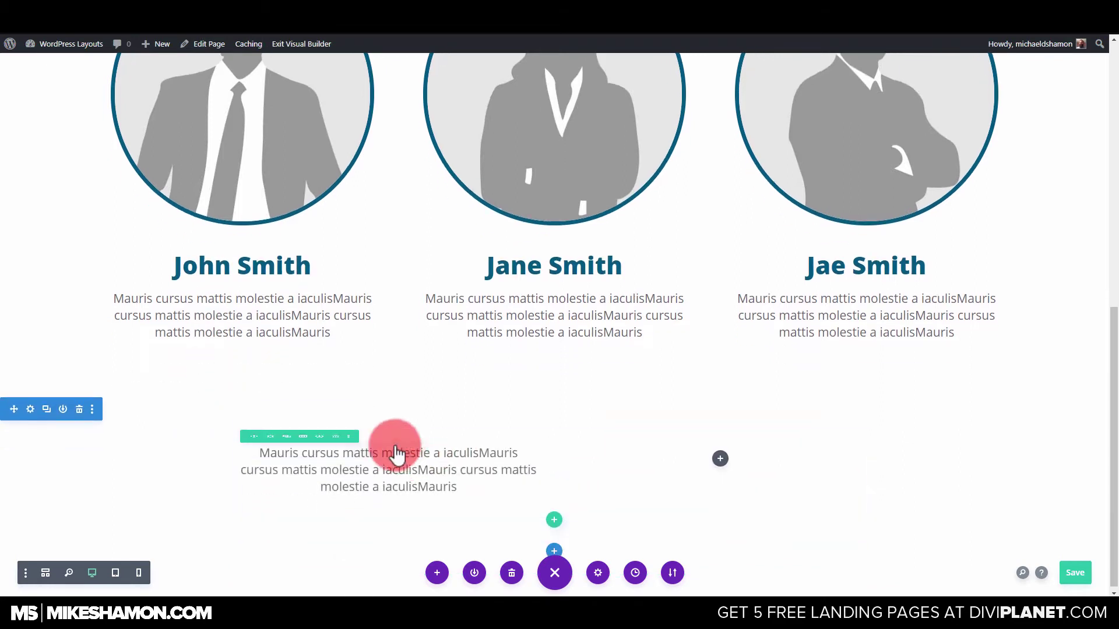
left_click(372, 453)
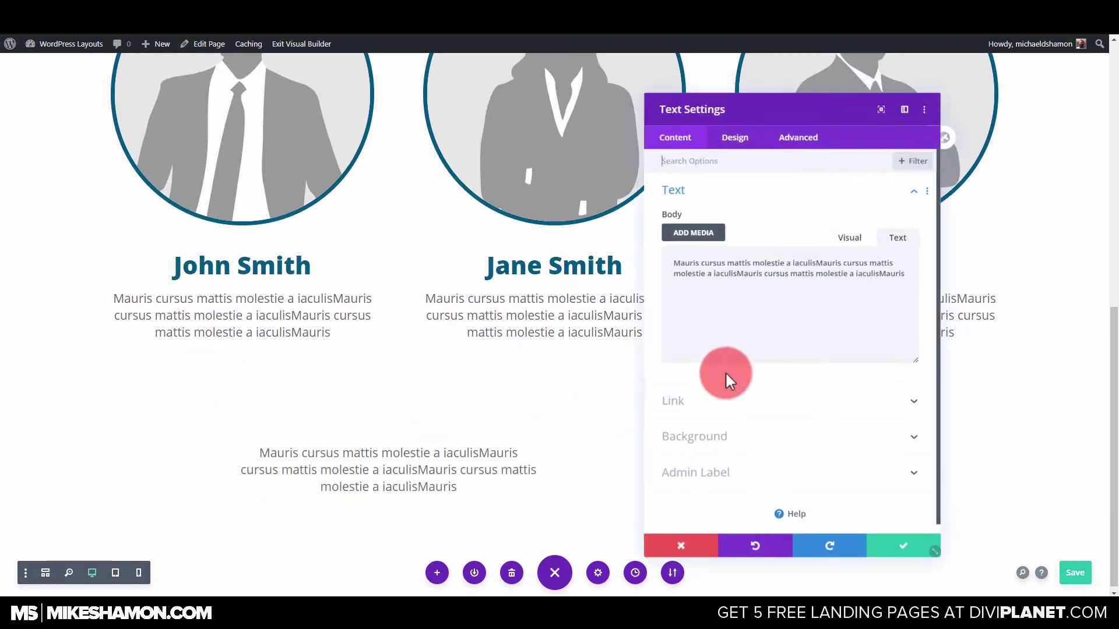
left_click(746, 350)
key("ctrl+a")
key("ctrl+v")
left_click(909, 555)
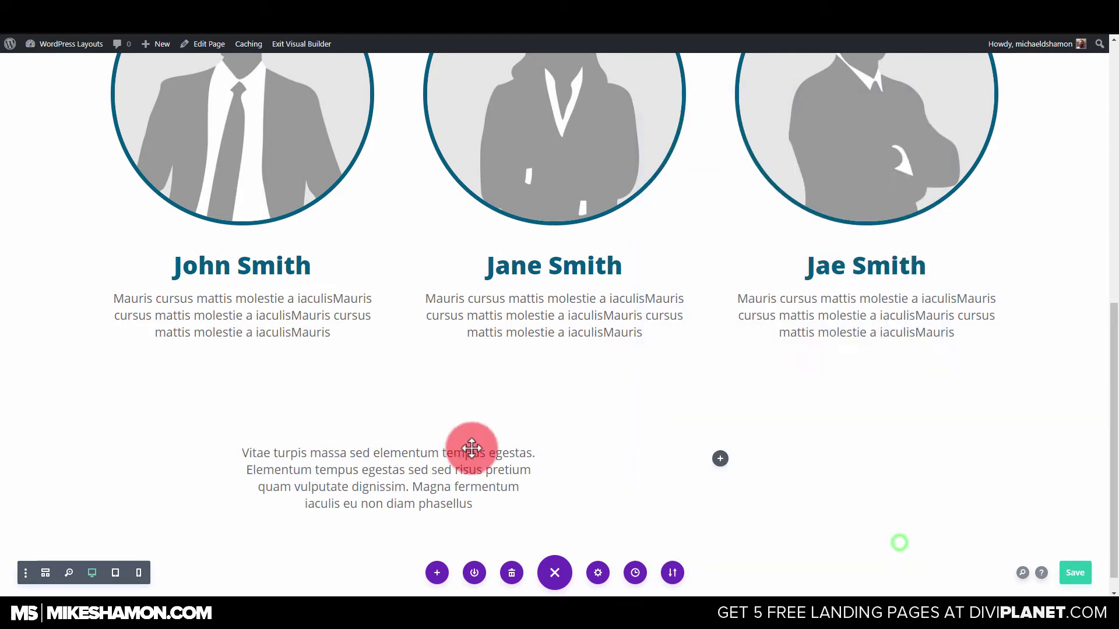
Step: Duplicate the middle profile's heading, move the copy above the new left-column paragraph, and change its text to "About Us"
mouse_move(550, 269)
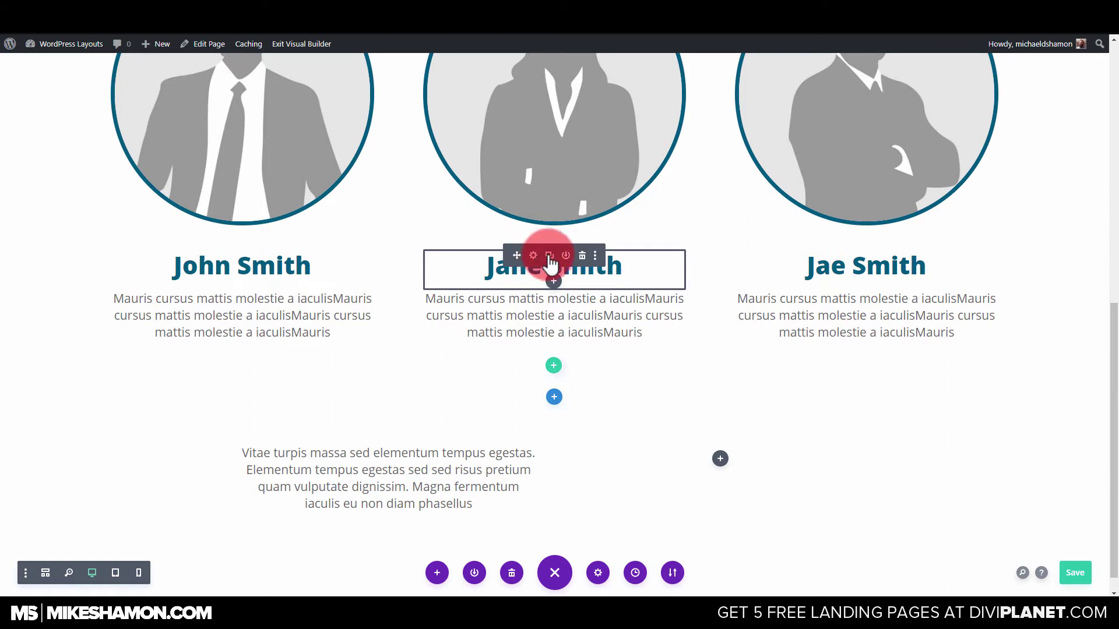
left_click(549, 256)
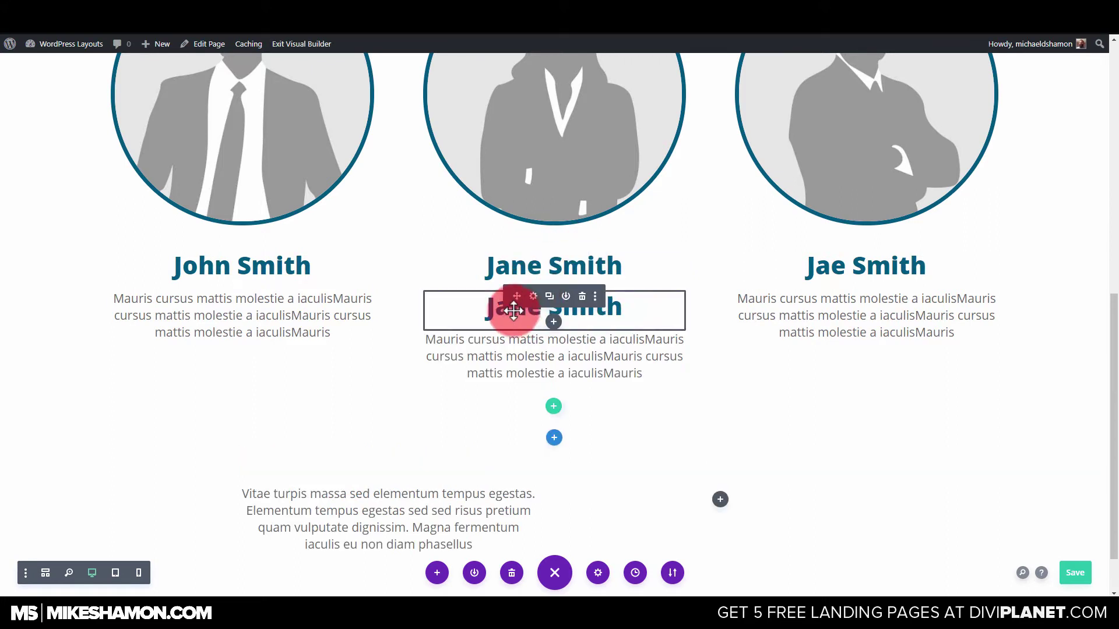
left_click_drag(517, 327, 349, 446)
triple_click(335, 461)
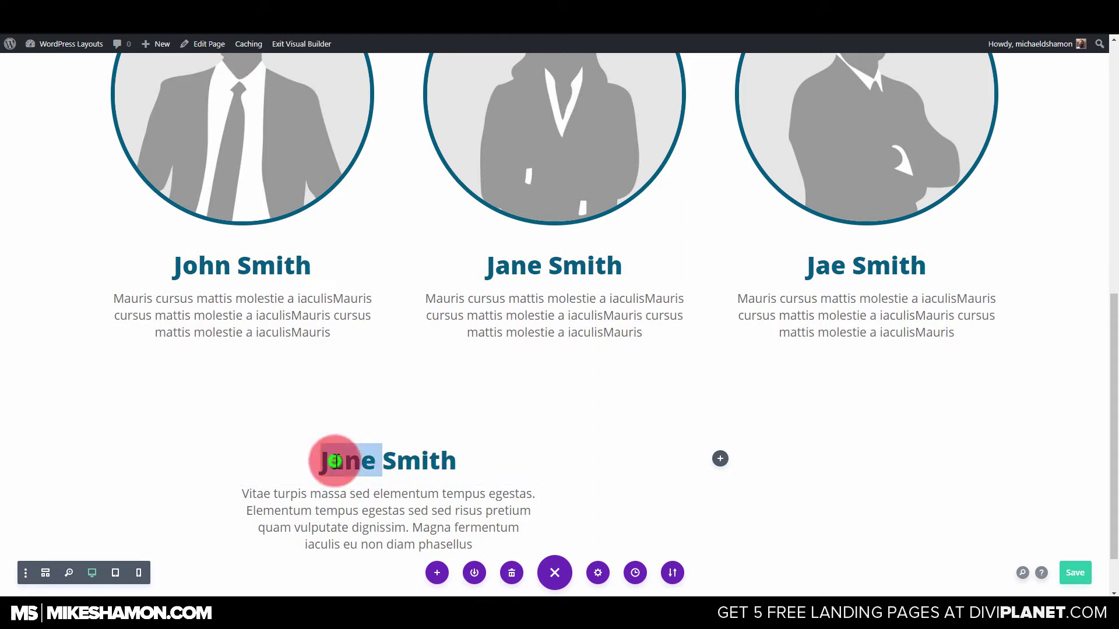
type("About Us")
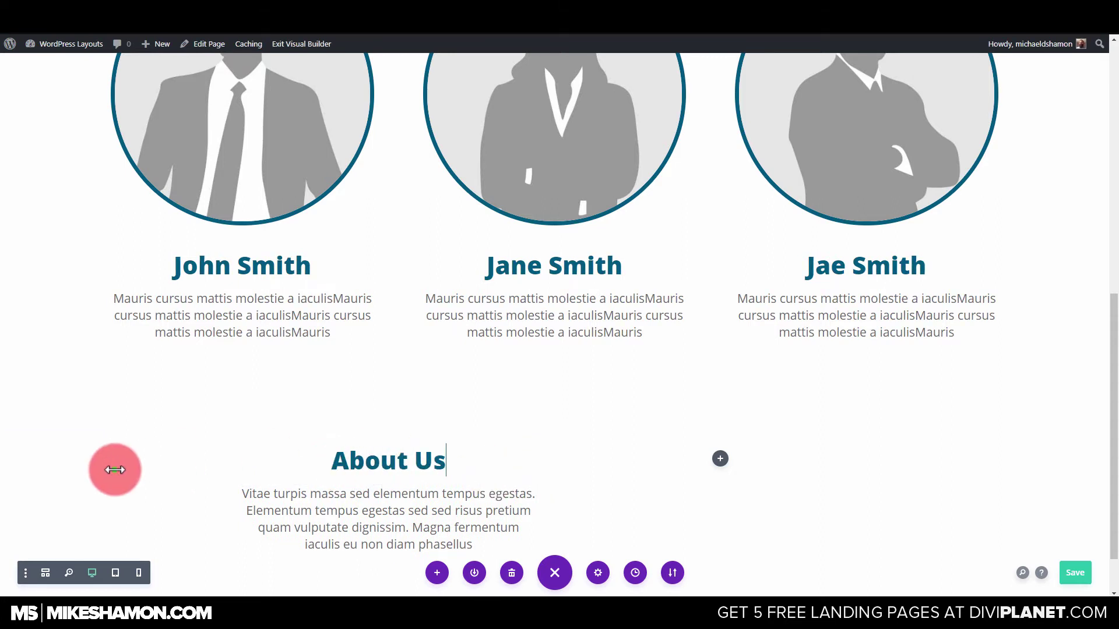
left_click(113, 469)
Step: Insert a visible Divider module between the "About Us" heading and its paragraph
left_click(387, 478)
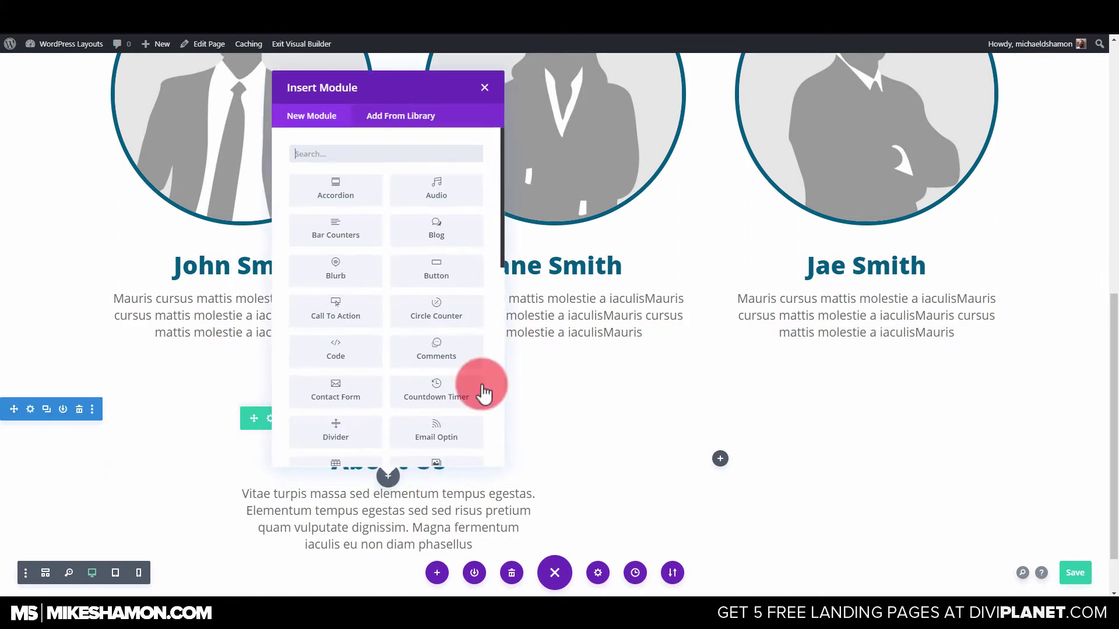
left_click(346, 153)
type("se")
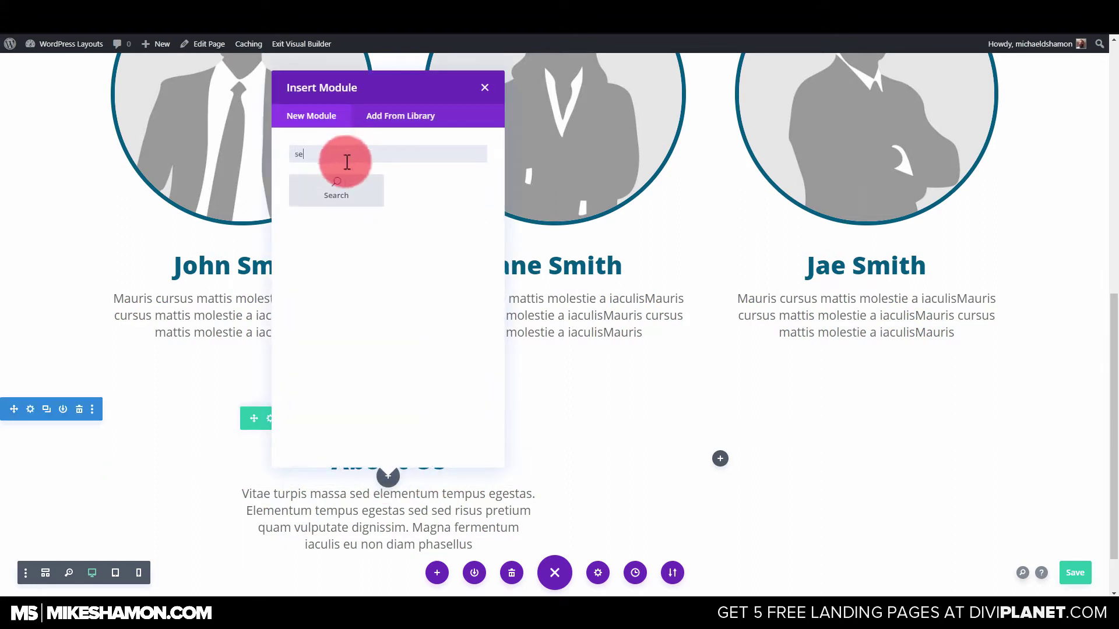
key("BackSpace")
key("BackSpace")
type("di")
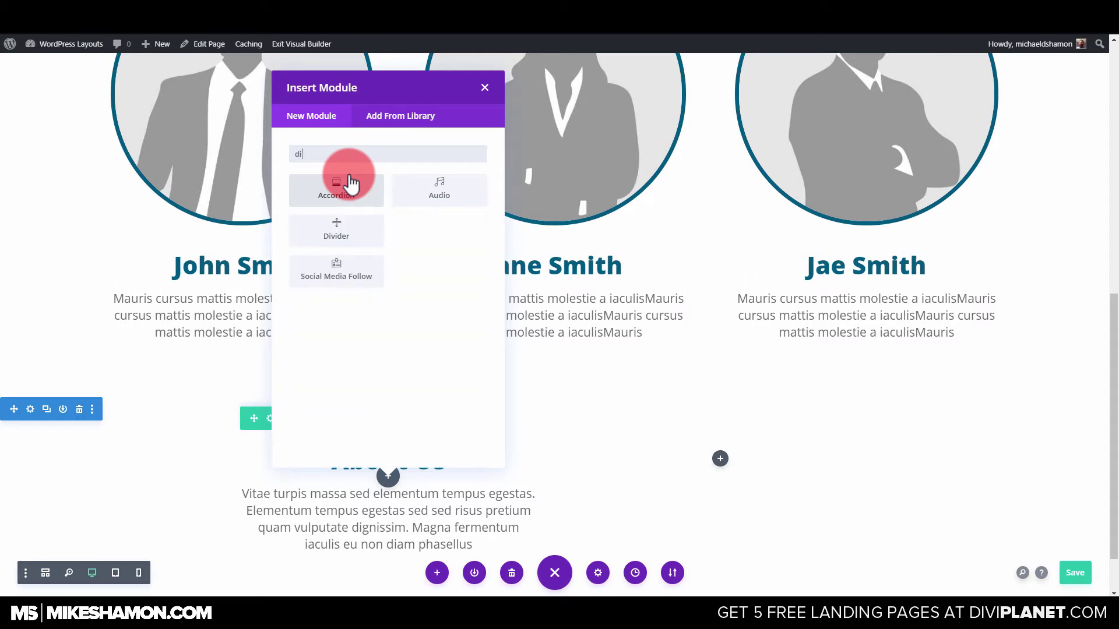
left_click(352, 234)
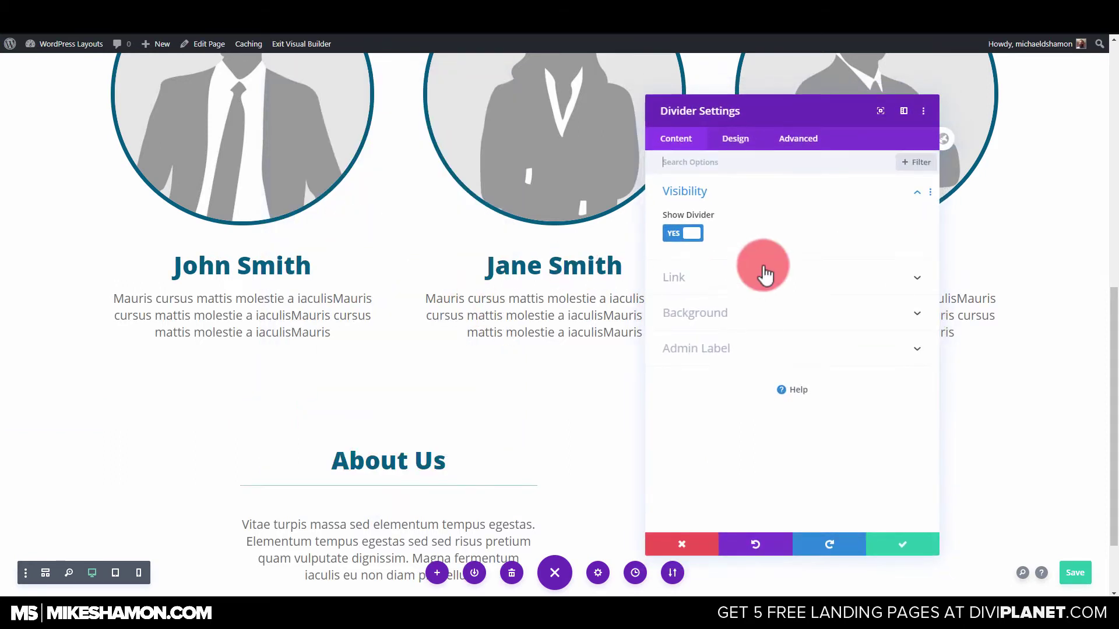
left_click(696, 233)
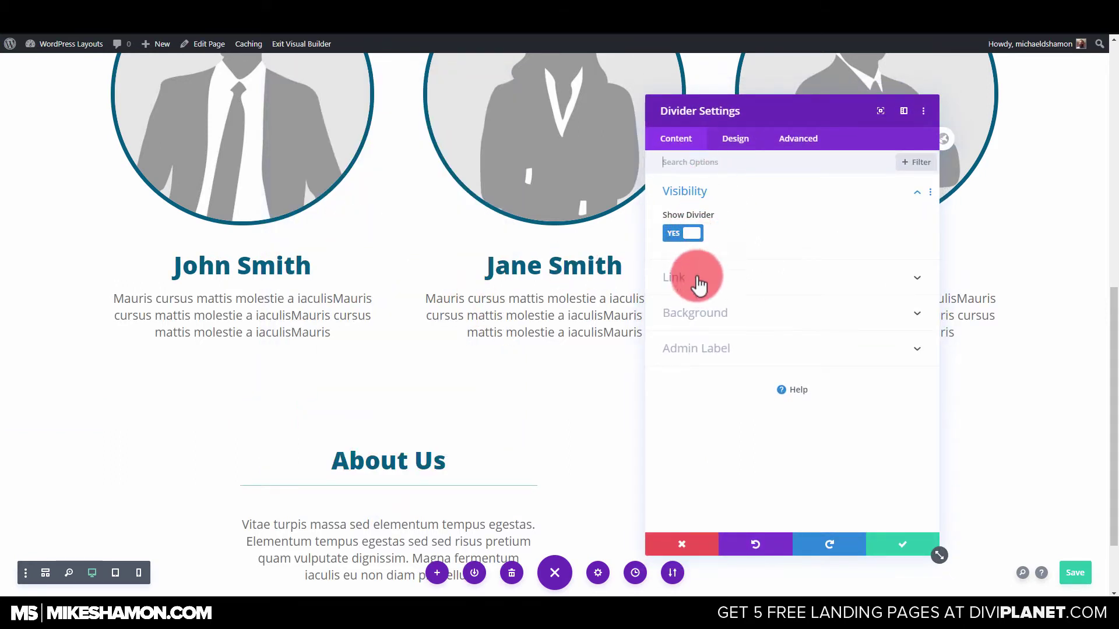
Step: Set the divider's line color to the site's dark blue, #00597C, by copying its hex code from the color picker extension
left_click(727, 152)
left_click(712, 194)
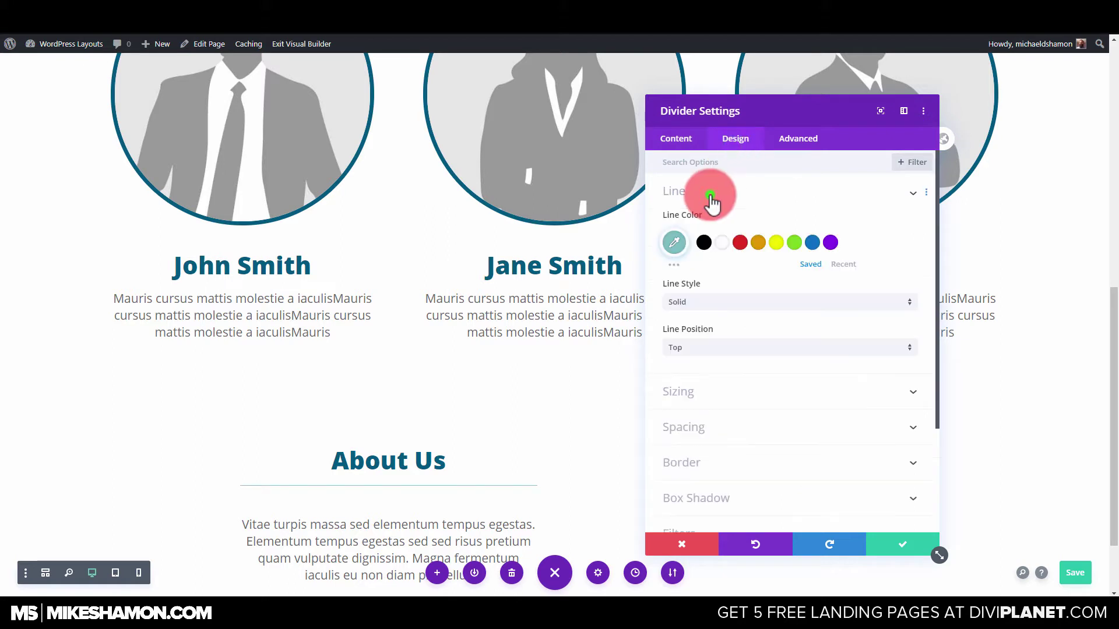
left_click(704, 242)
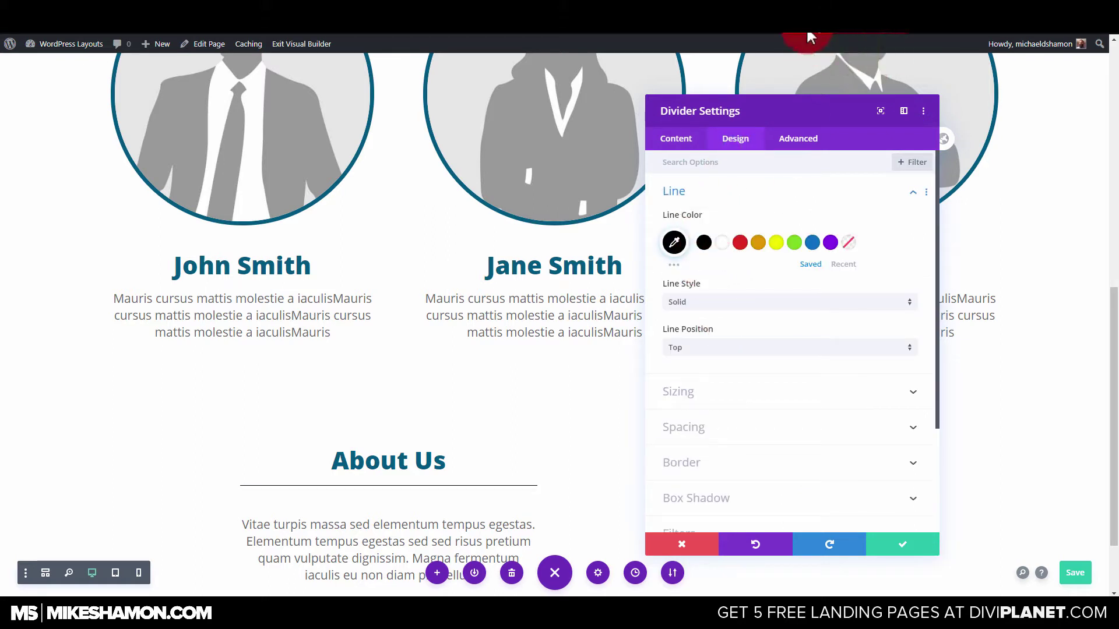
left_click(752, 36)
left_click(670, 42)
left_click(680, 70)
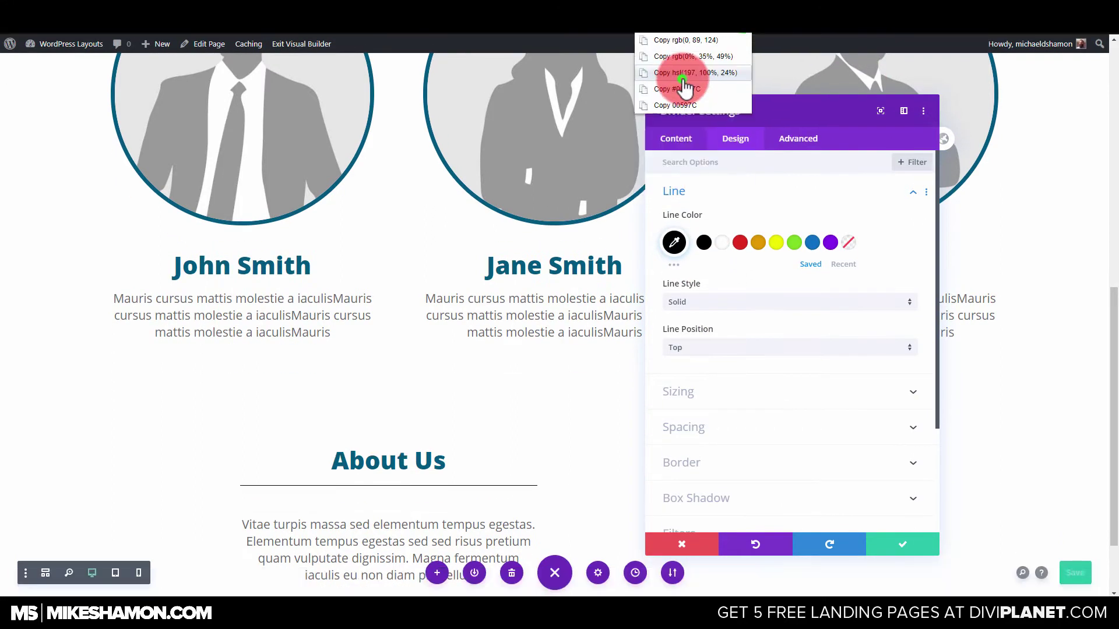
left_click(689, 93)
left_click(673, 241)
left_click(687, 245)
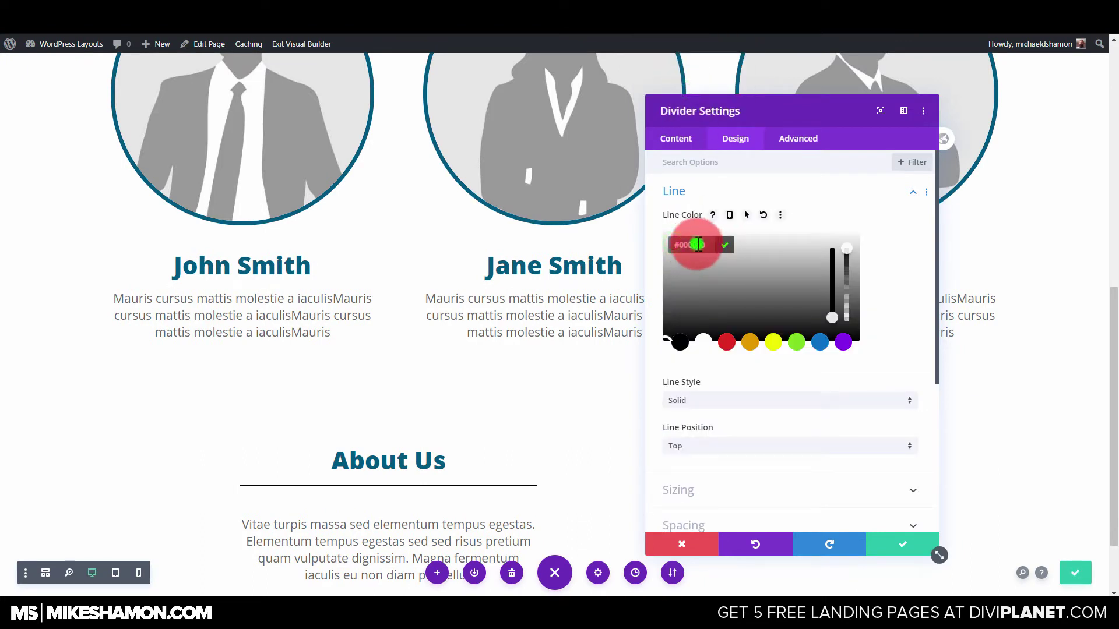
key("ctrl+v")
left_click(896, 254)
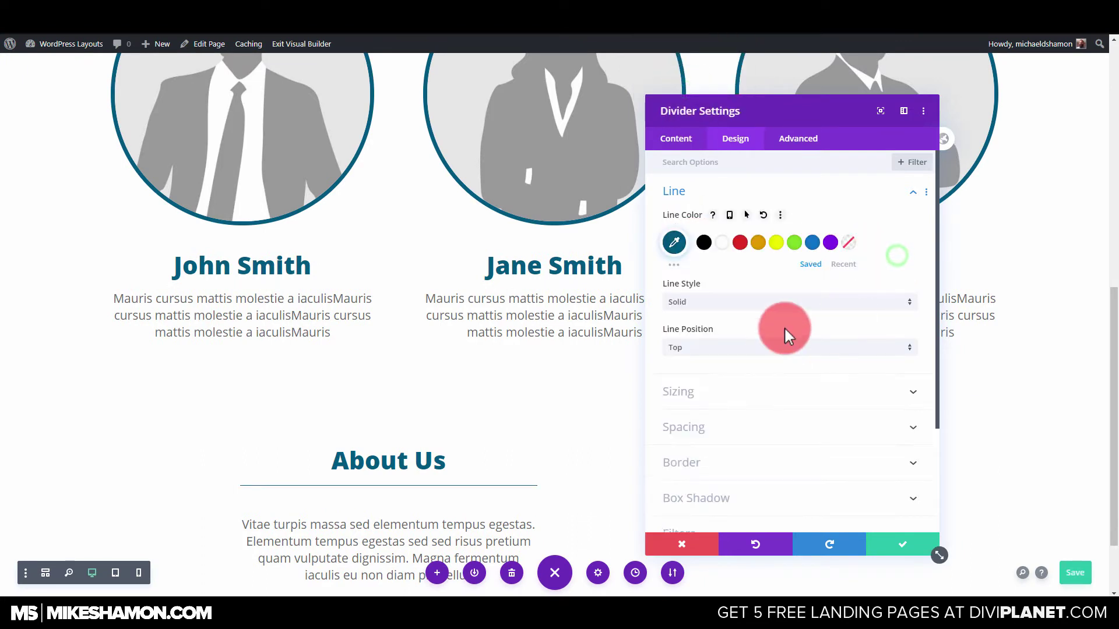
Step: Set the divider's weight to 2px and width to 50%, center-align it, and save the divider settings
left_click(698, 390)
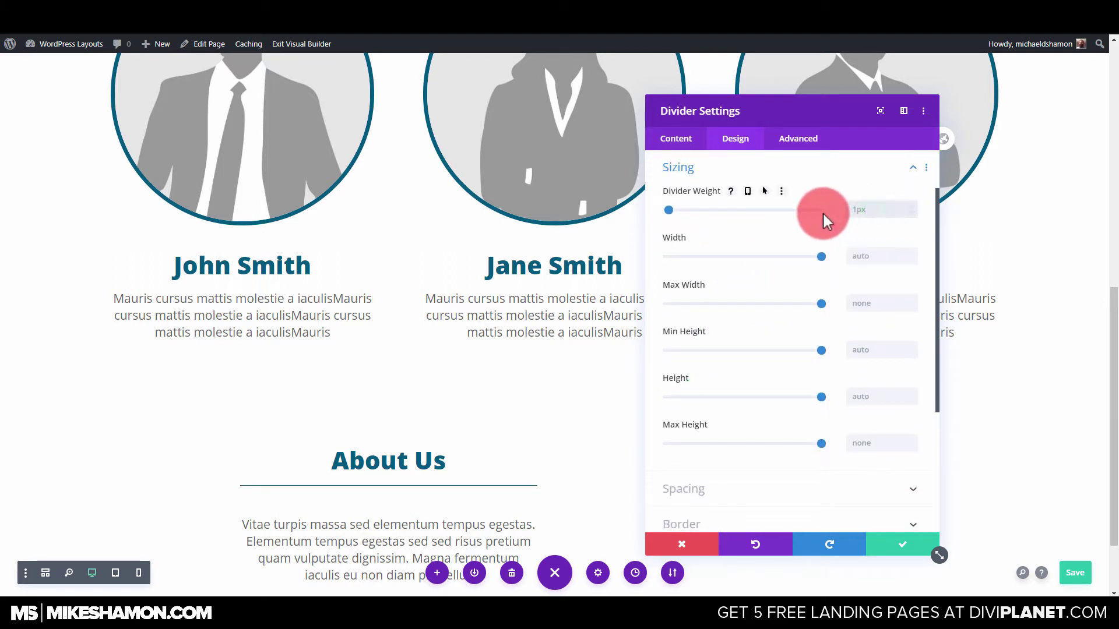
type("50px")
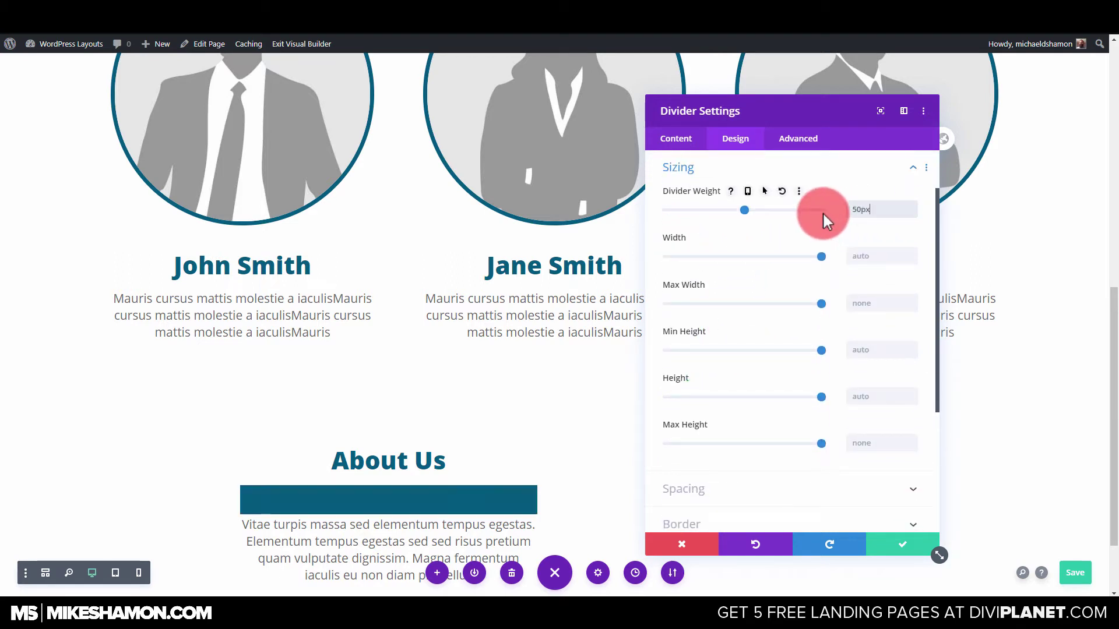
left_click_drag(743, 209, 660, 213)
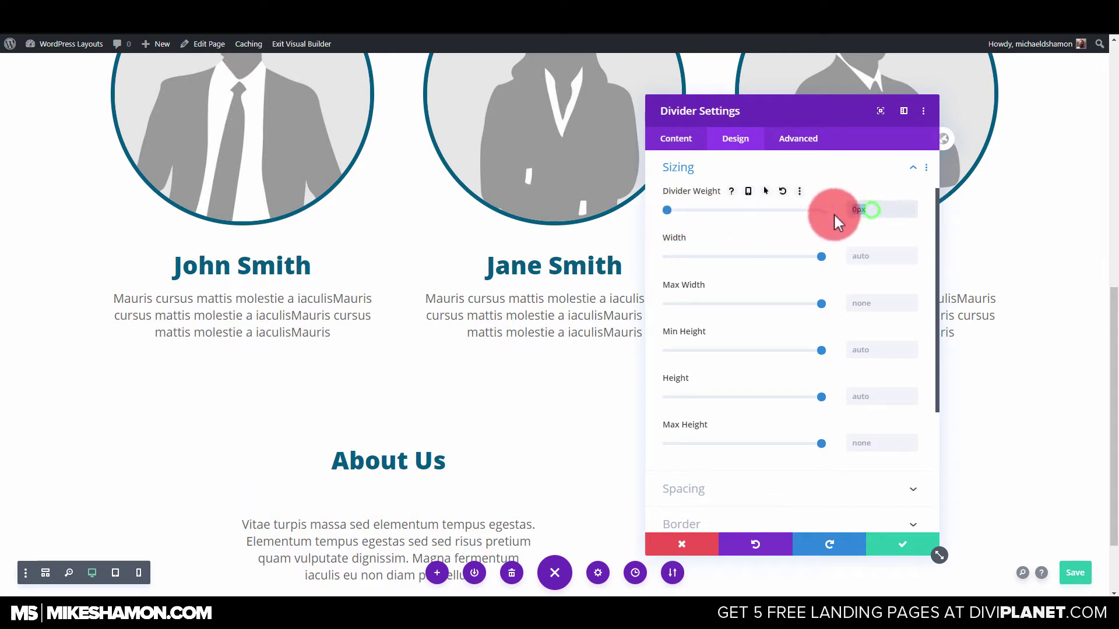
type("3")
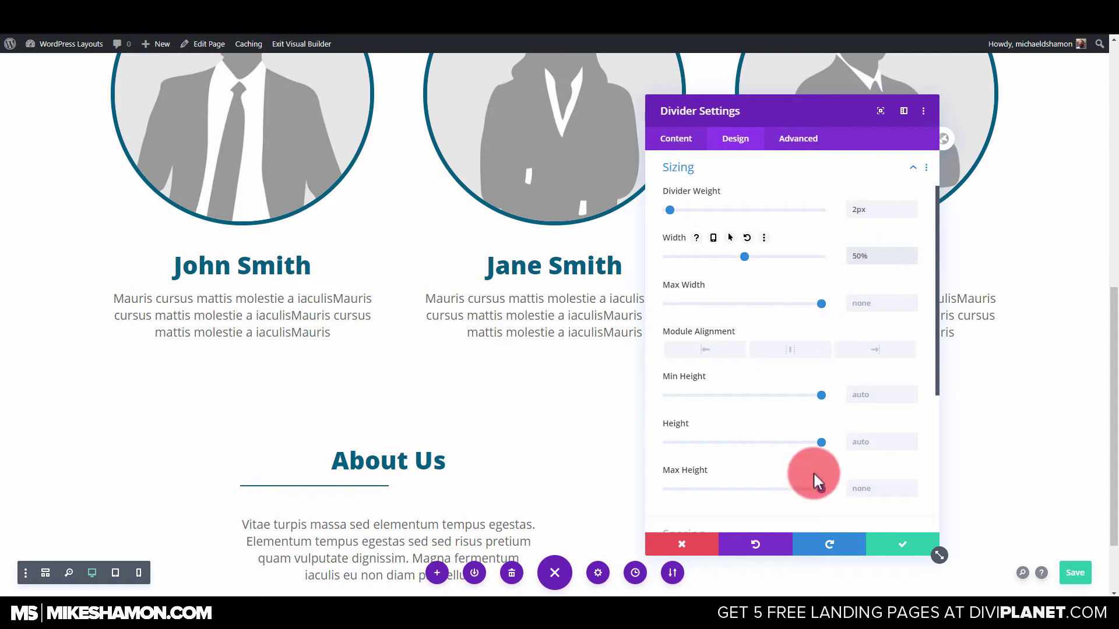
left_click(791, 350)
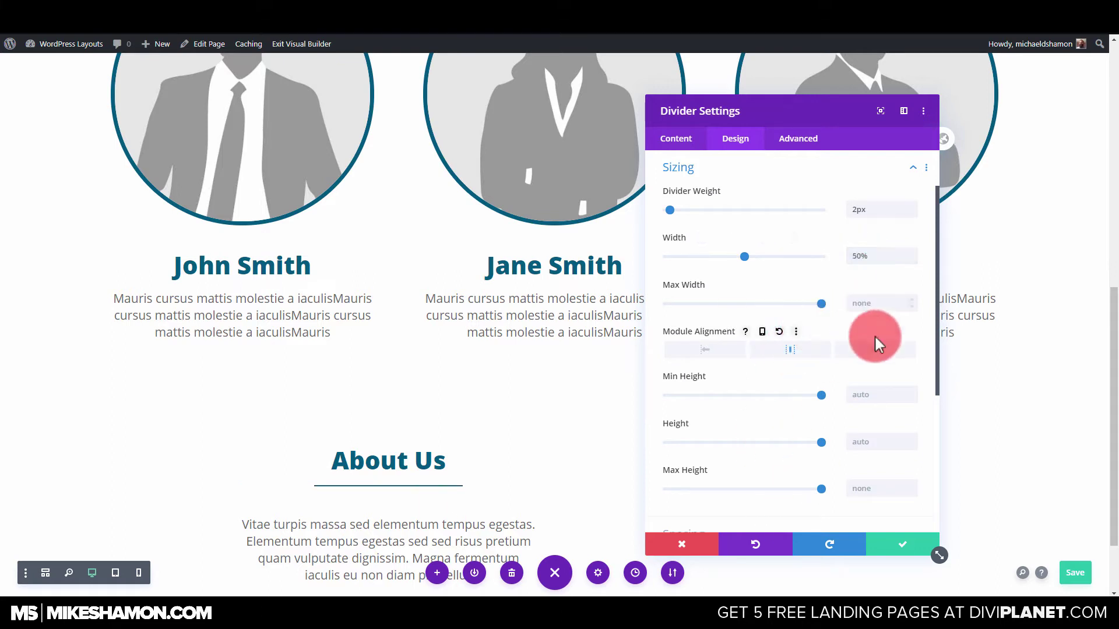
left_click(885, 548)
Step: Set the "About Us" divider's top and bottom margins to 0px and paddings to 8px, and save the divider settings
scroll(529, 412, "down", 2)
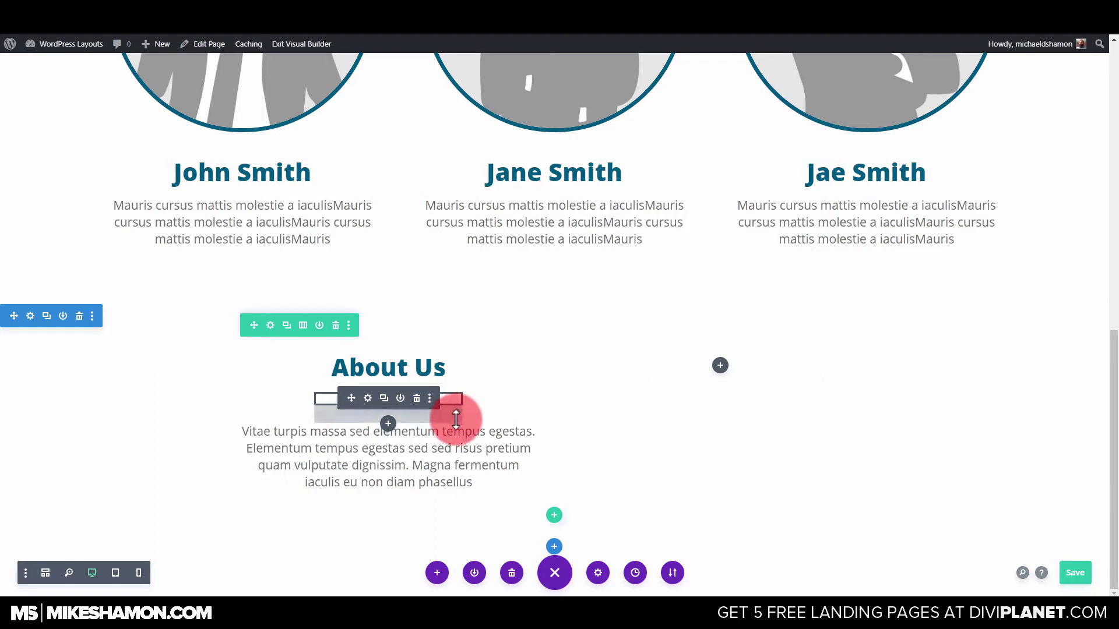
left_click(367, 397)
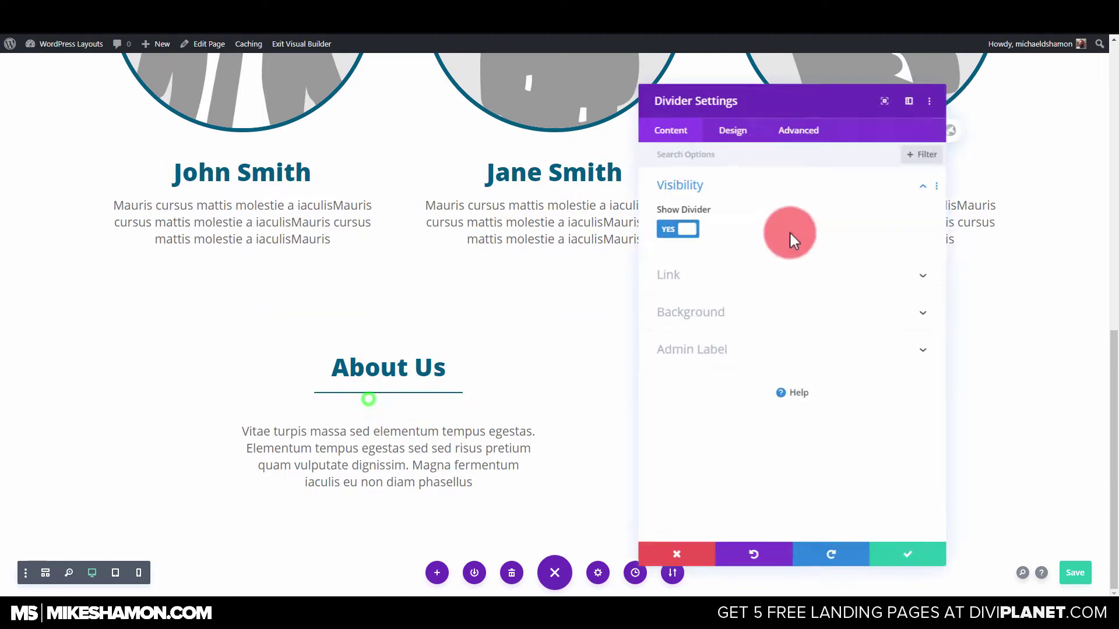
left_click(730, 153)
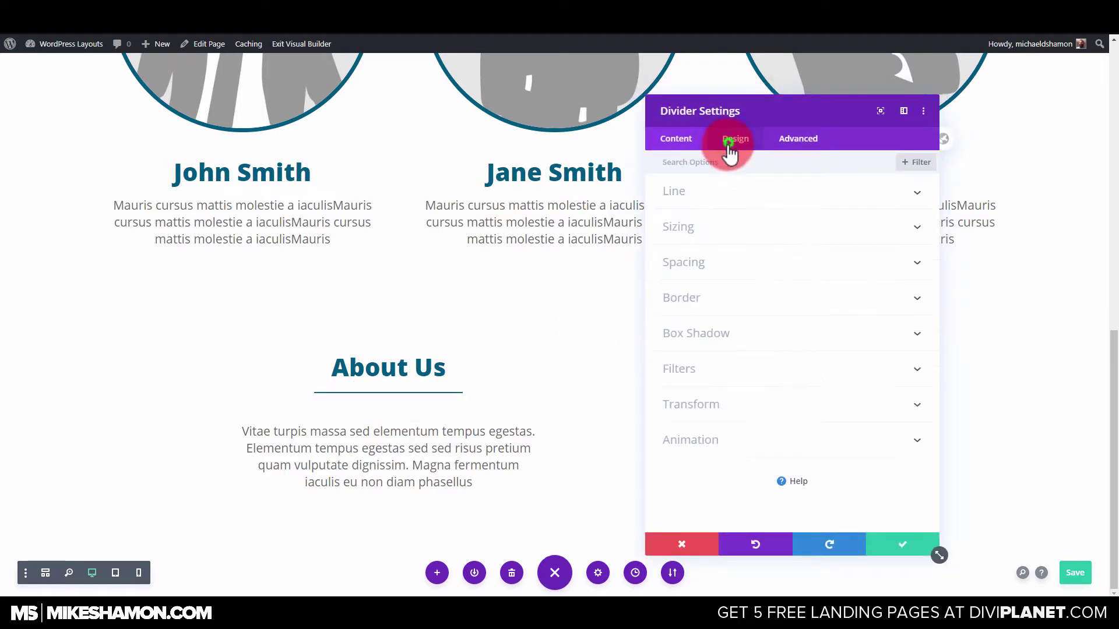
left_click(698, 267)
left_click(690, 213)
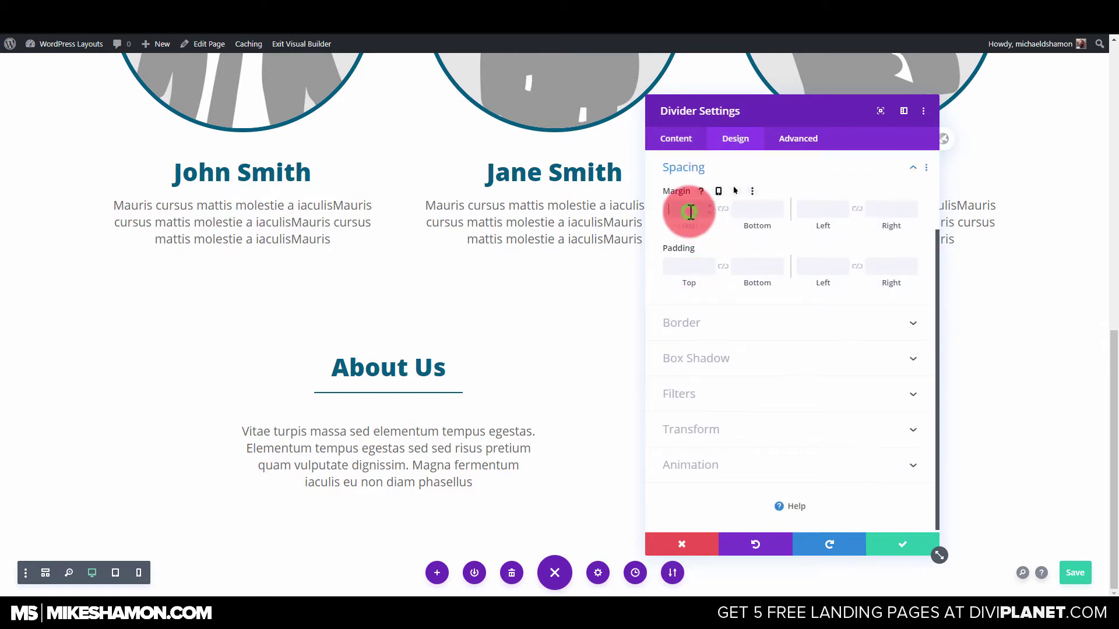
left_click(722, 209)
left_click(680, 270)
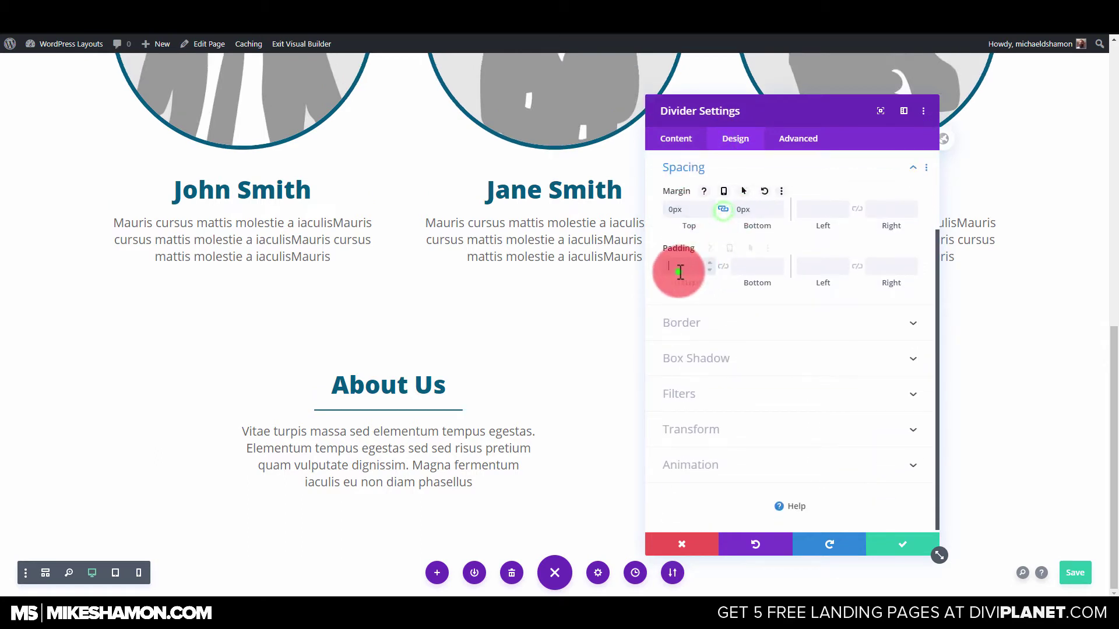
left_click(723, 266)
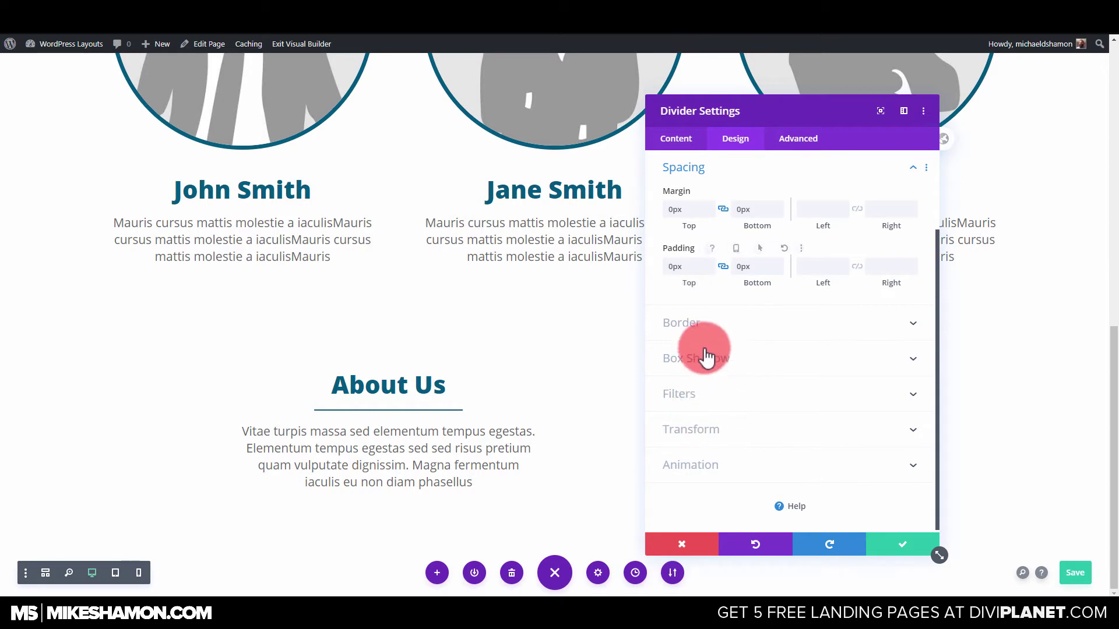
left_click(679, 271)
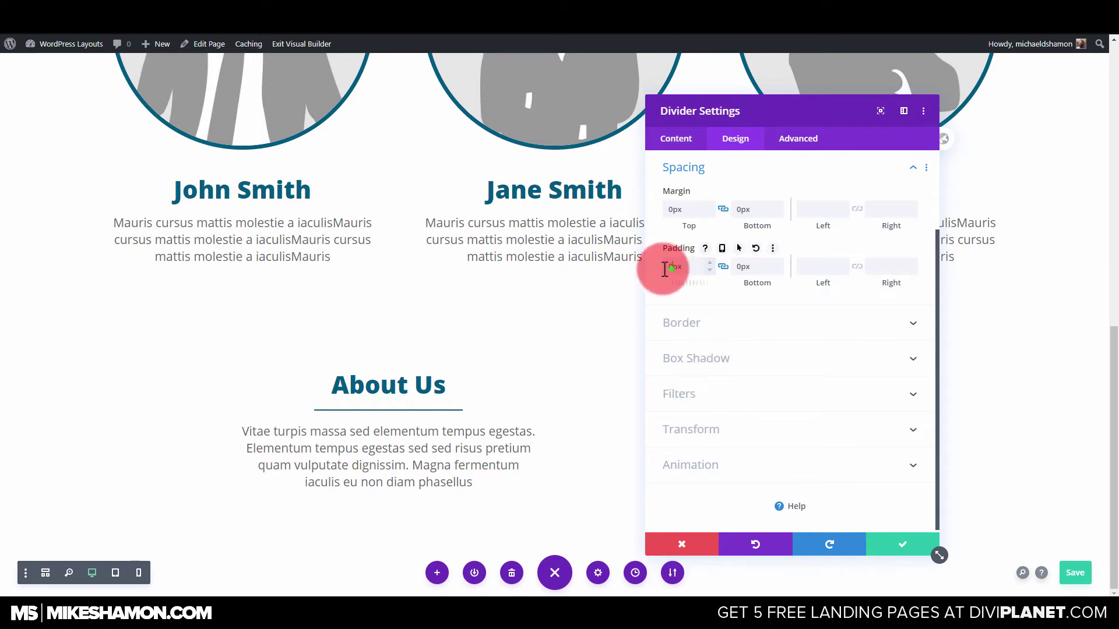
type("8")
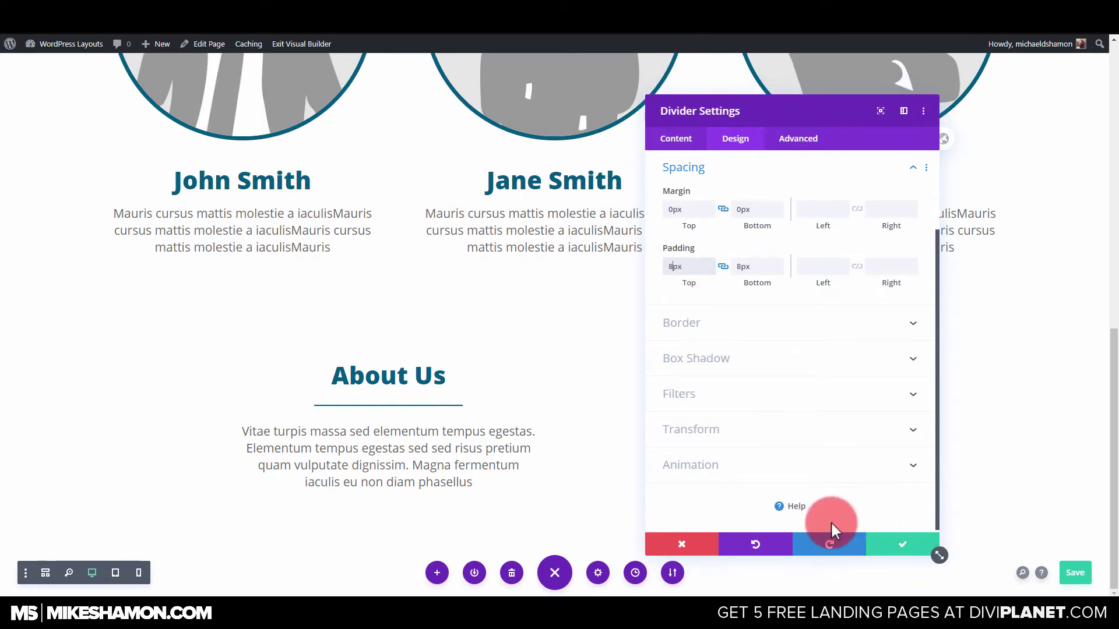
left_click(877, 542)
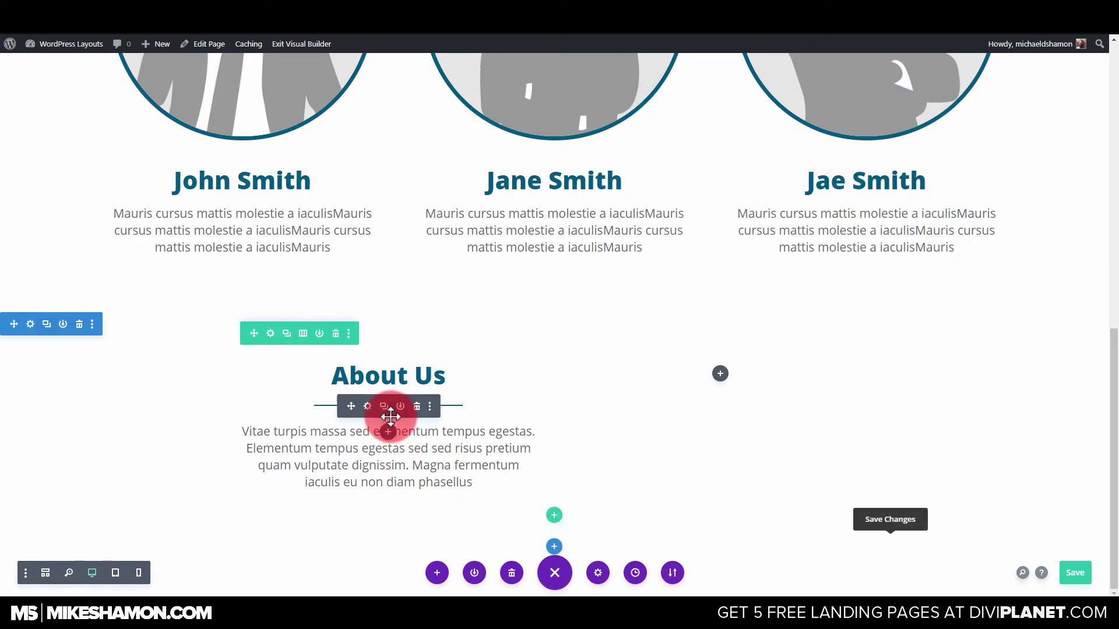
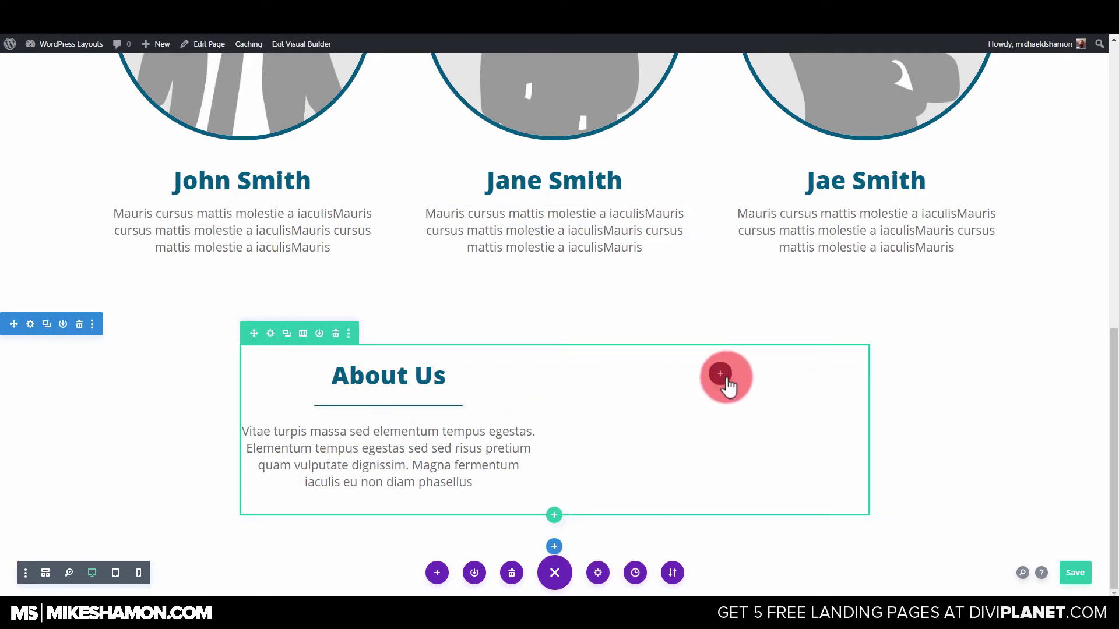
Step: Copy the section styles of the three-profile section and paste them onto the About Us section
left_click(30, 324)
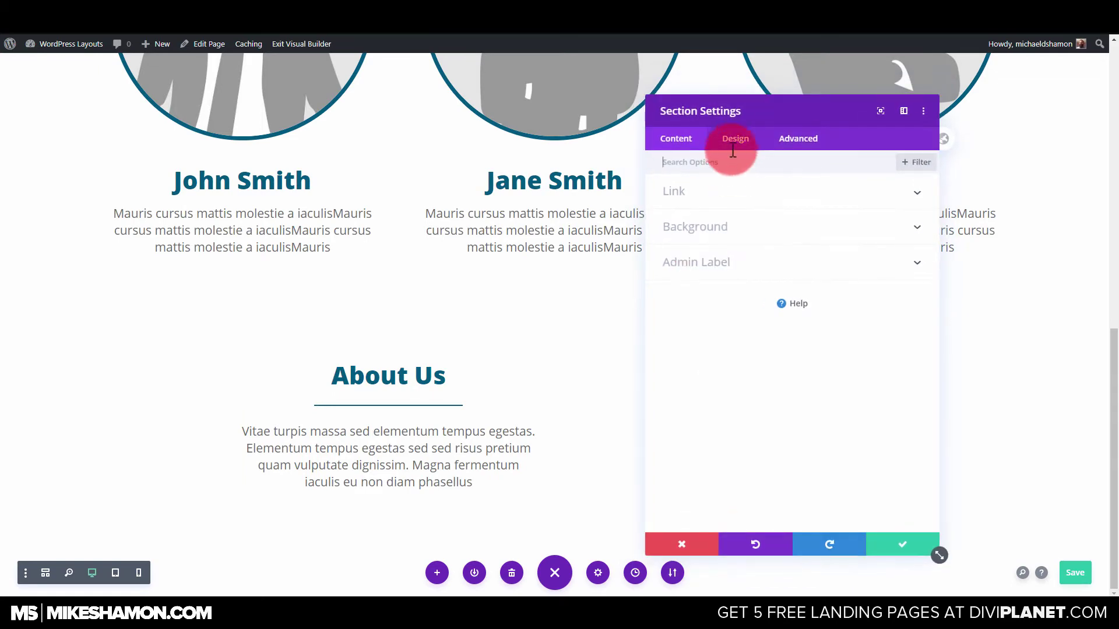
left_click(696, 544)
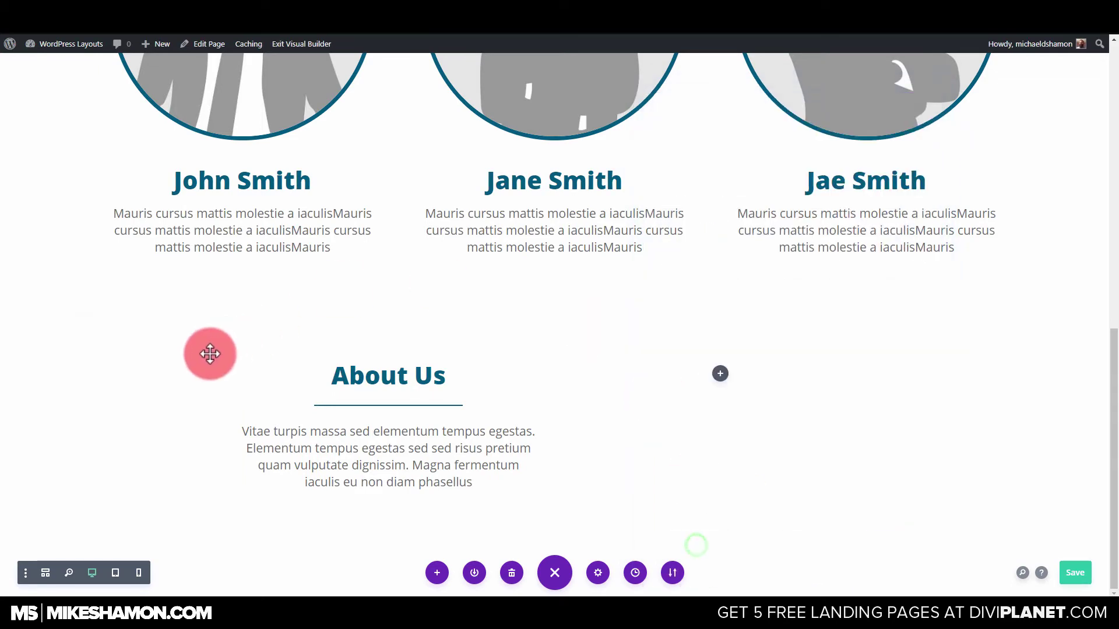
scroll(124, 248, "up", 6)
scroll(124, 248, "up", 4)
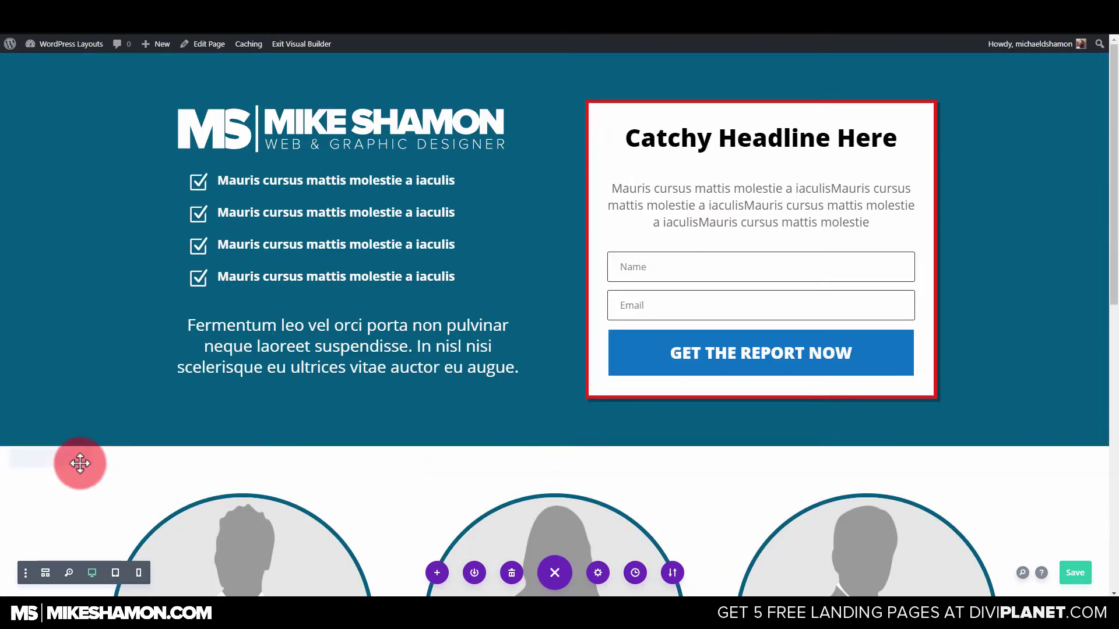
left_click(91, 458)
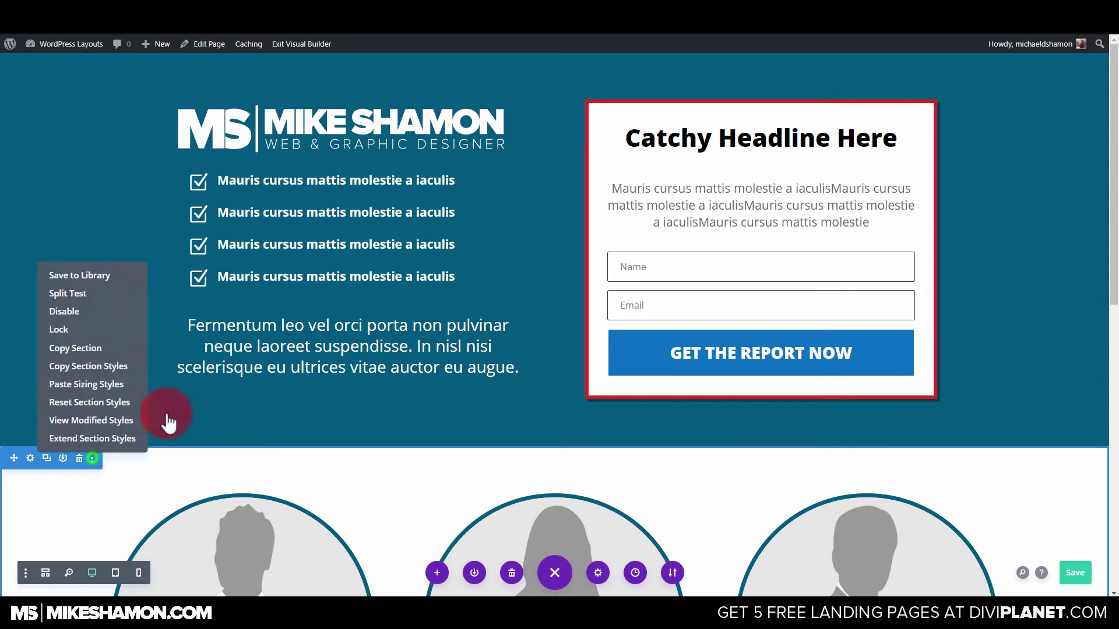
left_click(89, 366)
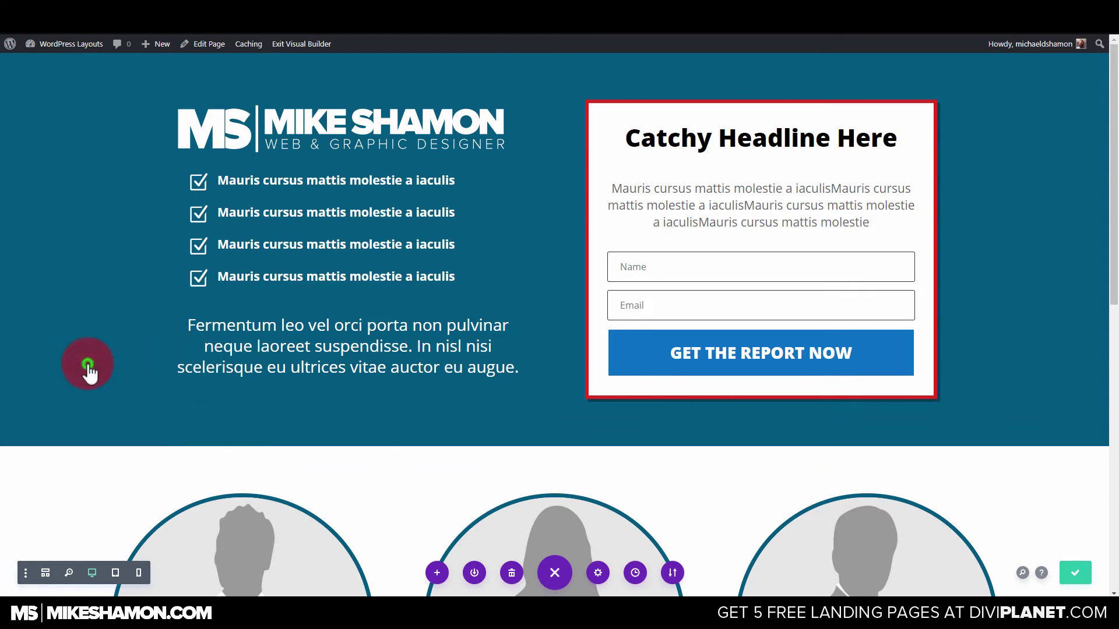
scroll(99, 426, "down", 10)
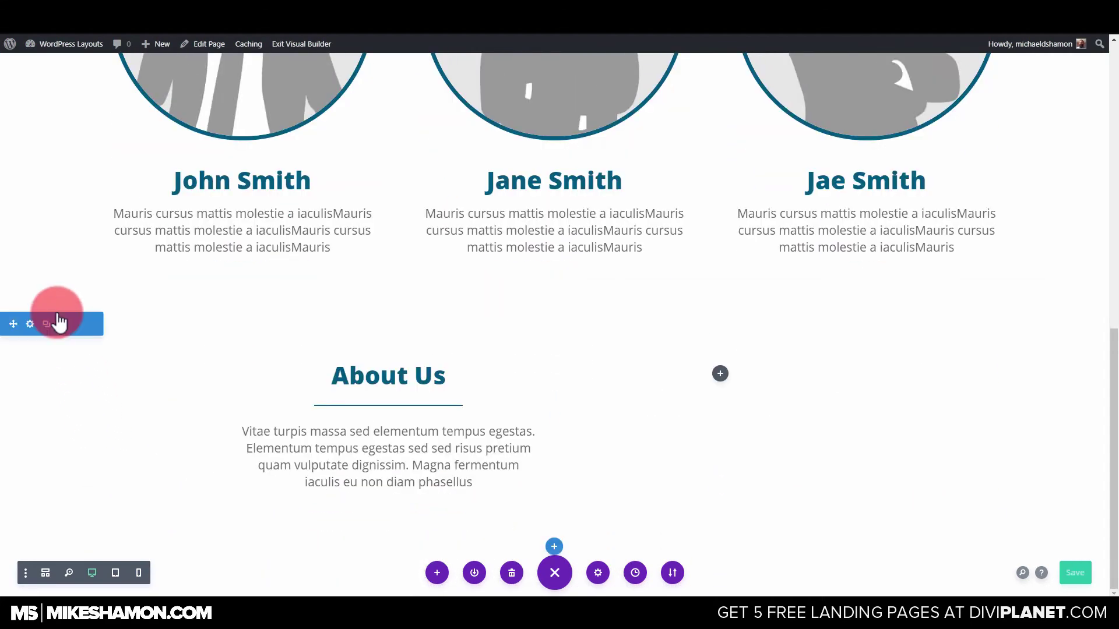
left_click(92, 324)
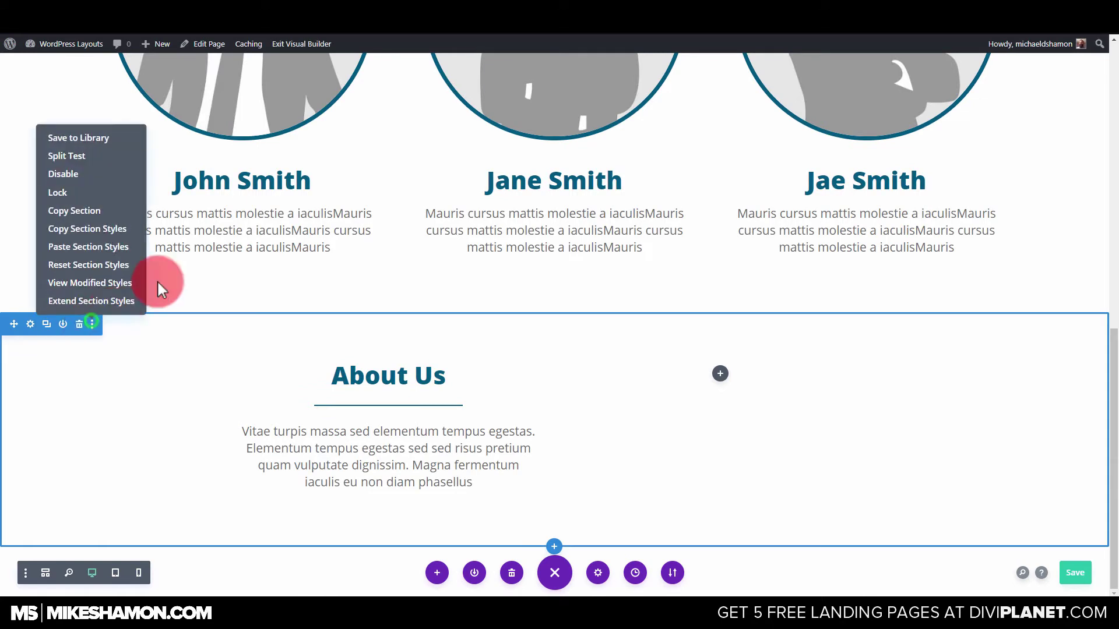
left_click(83, 247)
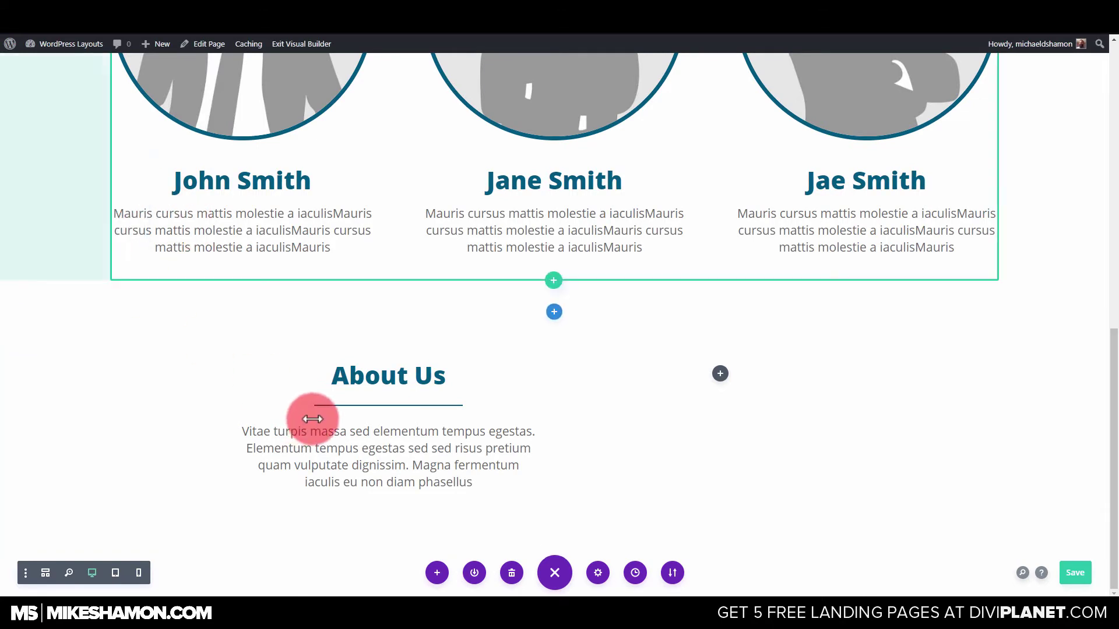
Step: Set the About Us row's max width to 1920px, center-align it, widen it slightly, and save the row settings
left_click(269, 334)
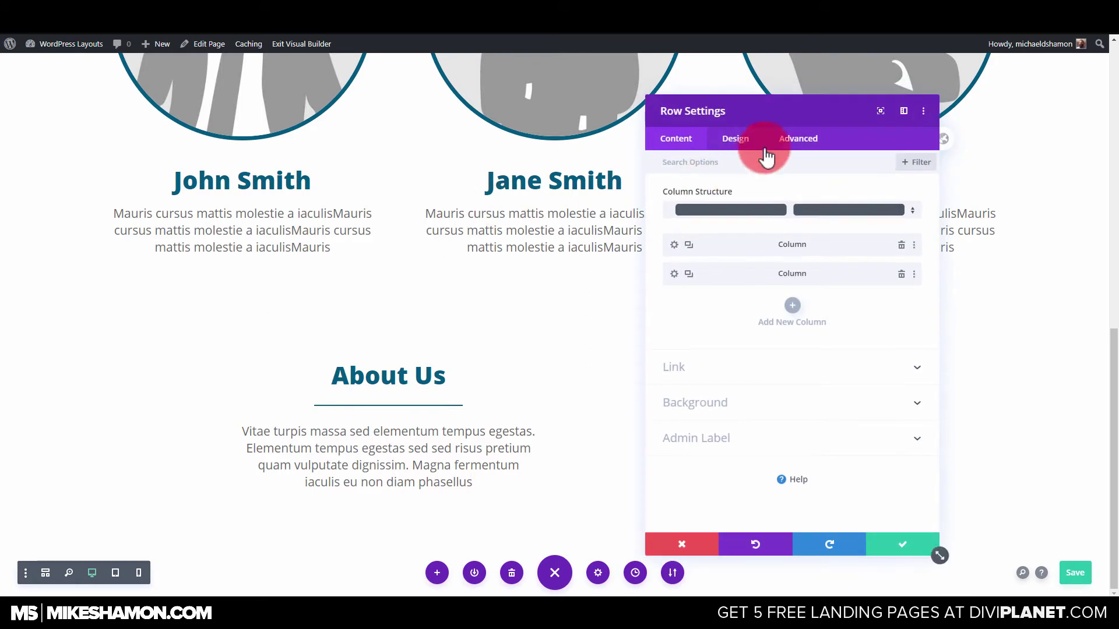
left_click(738, 146)
left_click(711, 198)
left_click(861, 372)
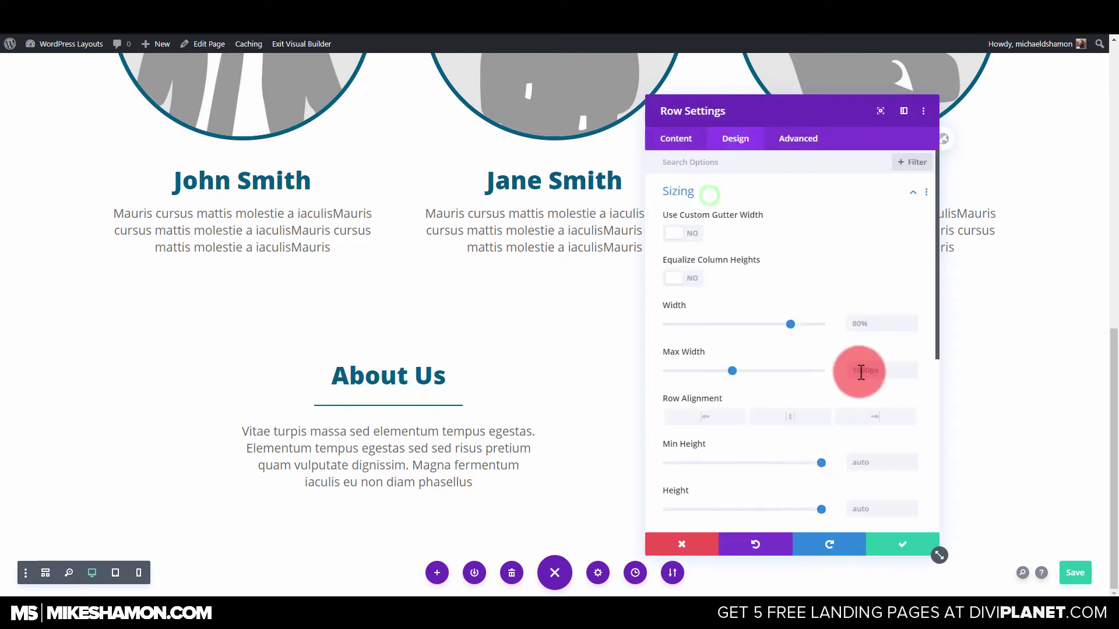
type("1920px")
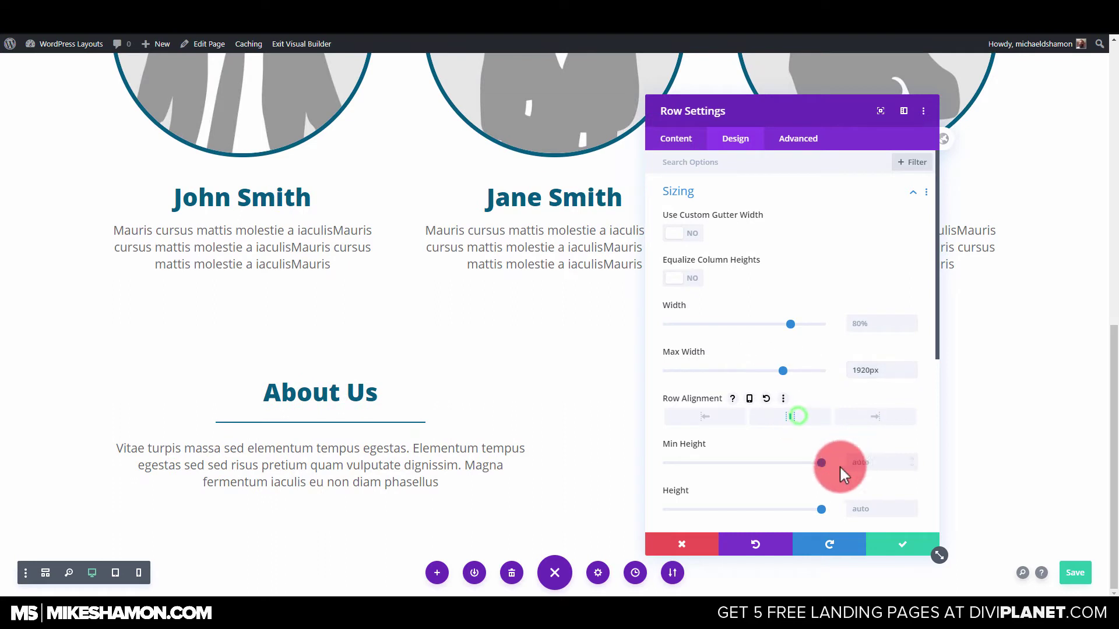
left_click_drag(803, 323, 797, 324)
left_click(893, 546)
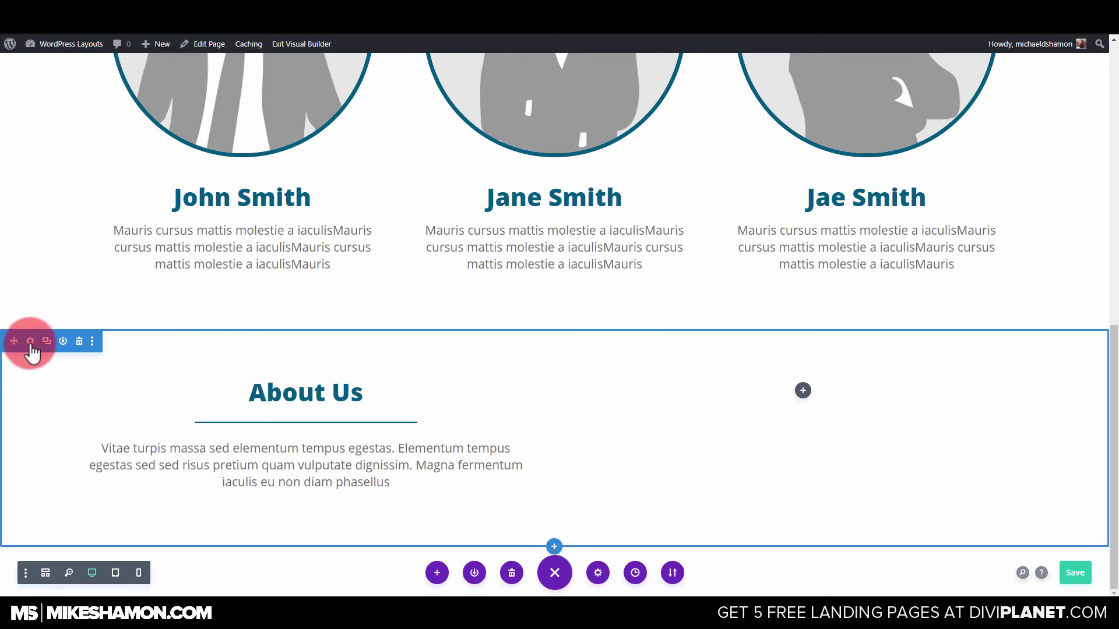
Step: Give the row's empty second column the blurred business coffee photo as background image, sized to Cover, and save the row settings
left_click(146, 358)
left_click(792, 350)
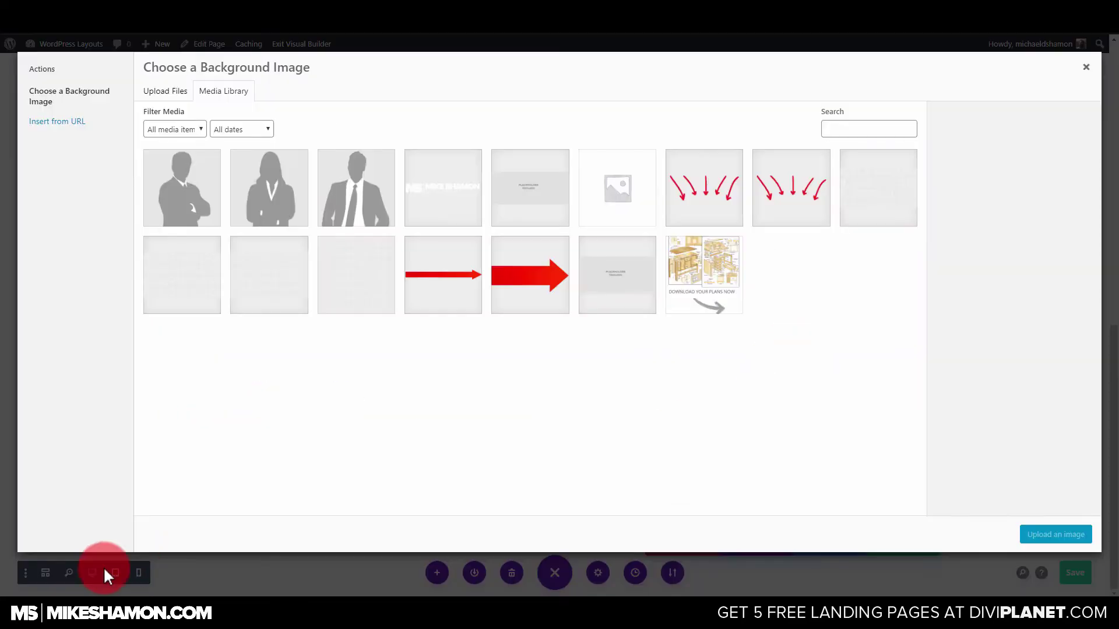
left_click(1044, 518)
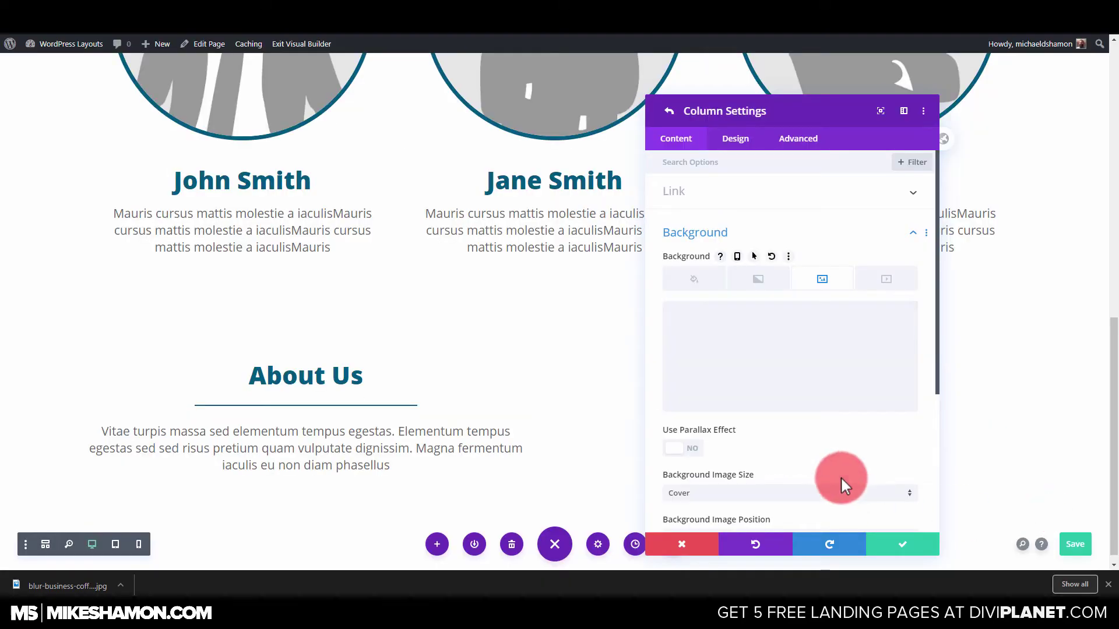
left_click(908, 547)
left_click_drag(794, 113, 580, 105)
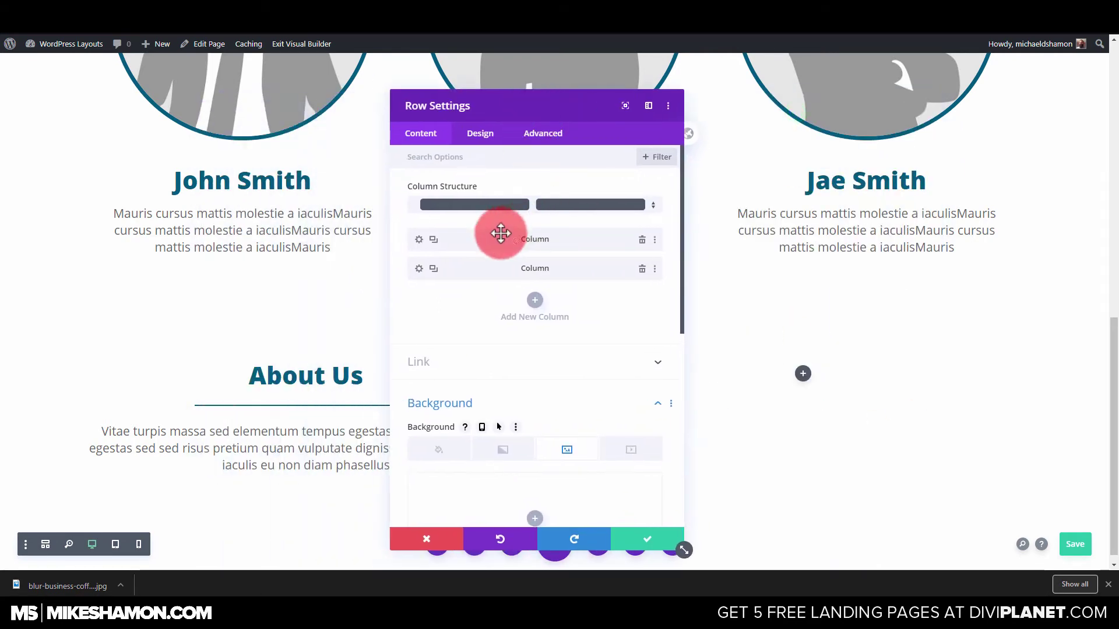
left_click(636, 541)
Step: Insert a Divider module with its line hidden in the second column and save the divider settings
left_click(804, 374)
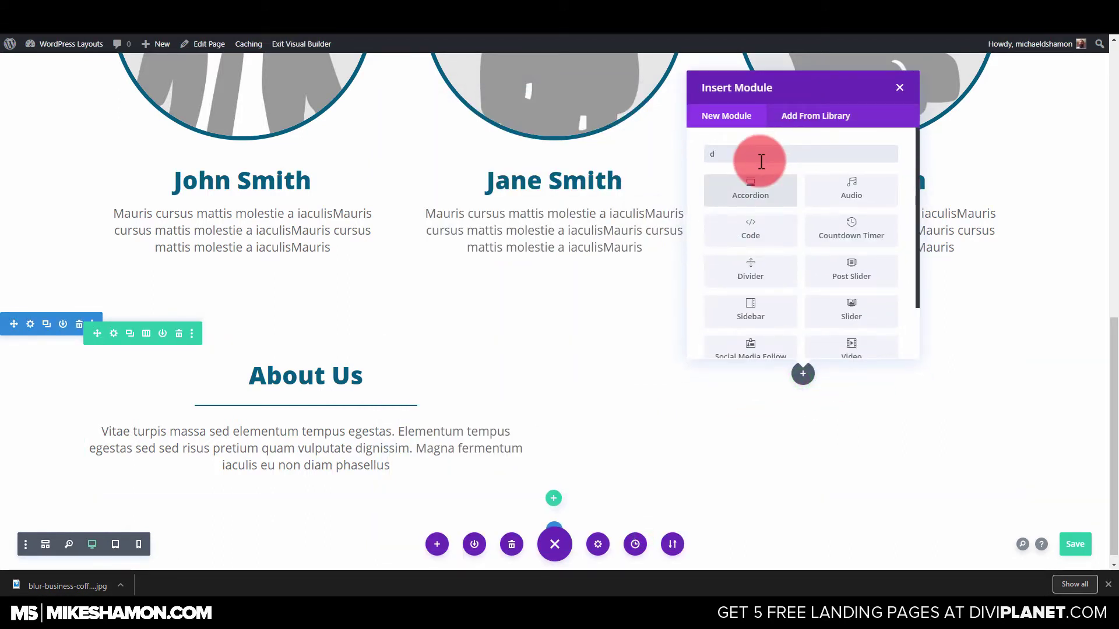
type("d")
left_click(789, 279)
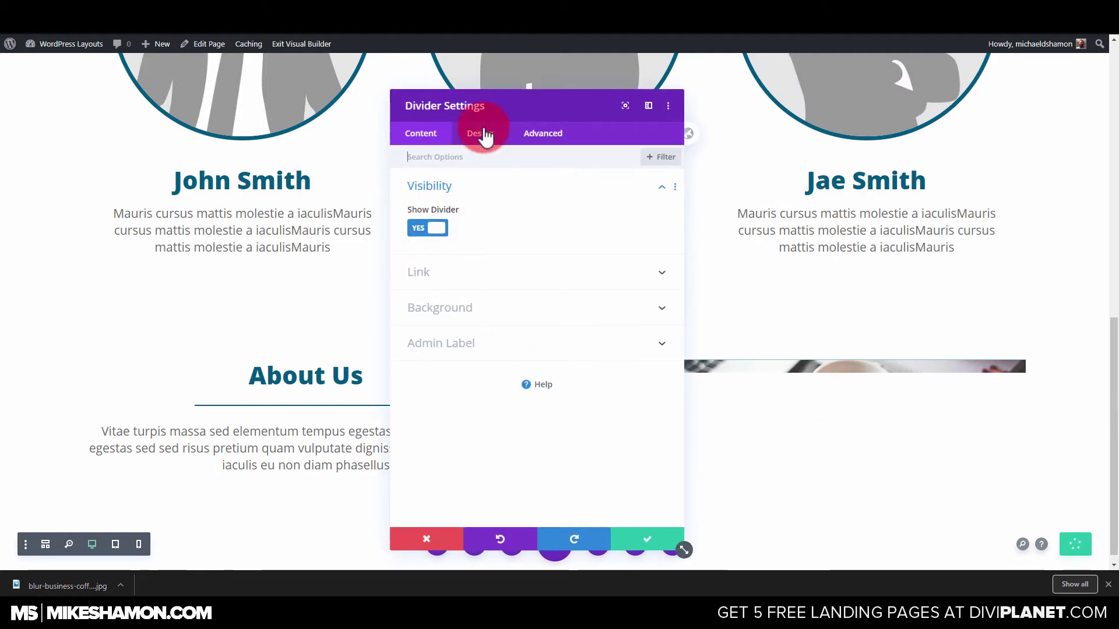
left_click(435, 228)
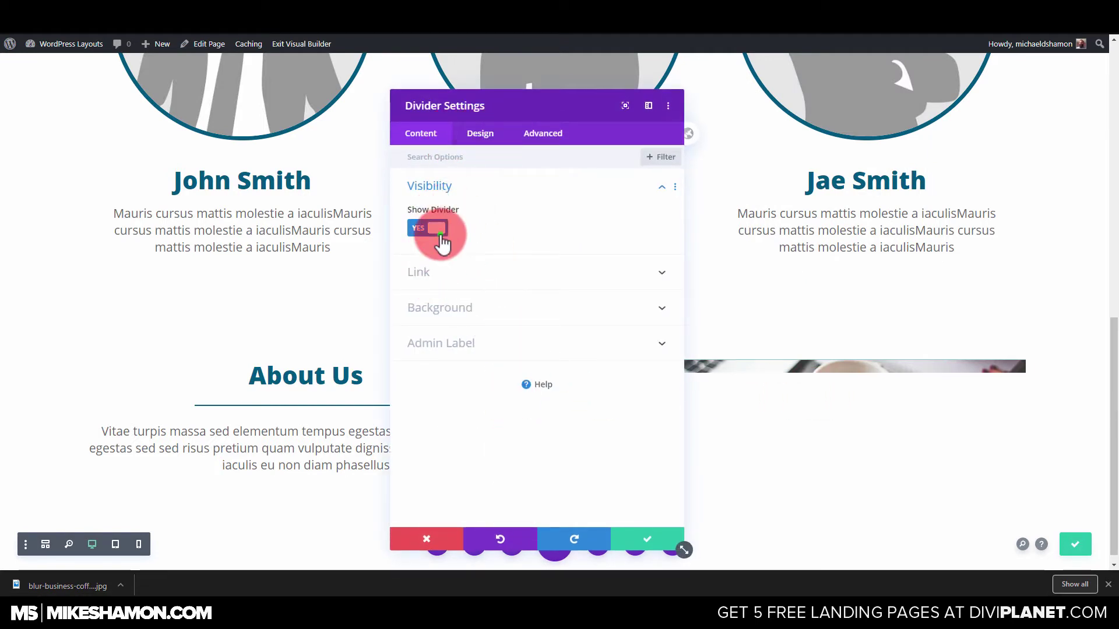
left_click(643, 543)
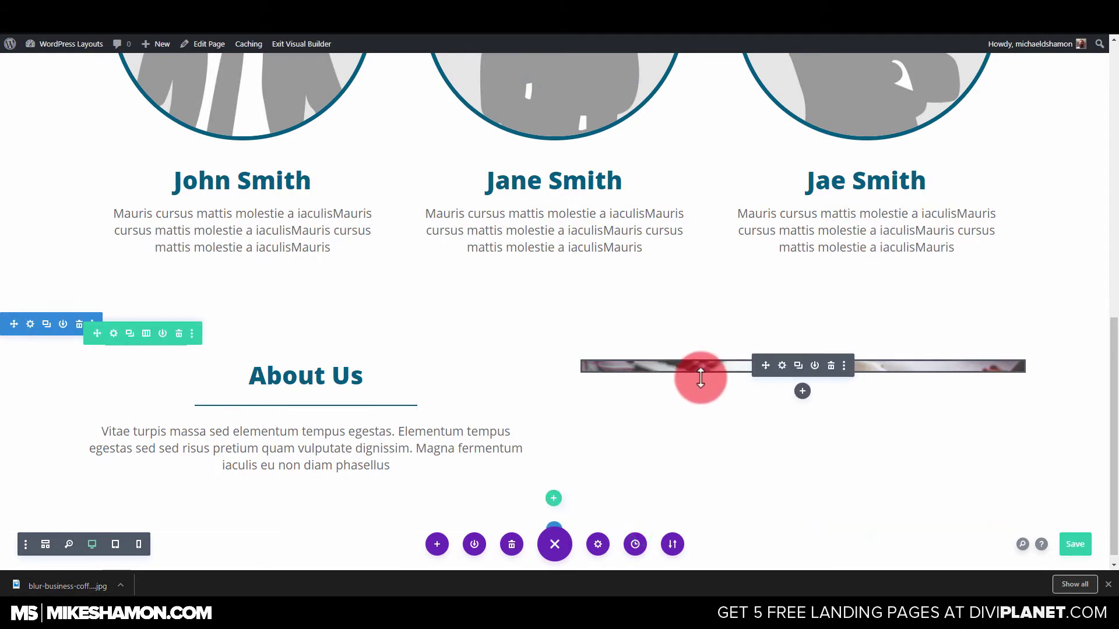
Step: Insert a Button module below the About Us paragraph and set its text to "Subscribe Now"
mouse_move(704, 370)
left_mouse_down()
mouse_move(90, 374)
mouse_move(130, 360)
mouse_move(417, 415)
mouse_move(533, 336)
mouse_move(345, 407)
mouse_move(434, 442)
mouse_move(854, 397)
mouse_move(301, 481)
mouse_move(306, 444)
left_mouse_up()
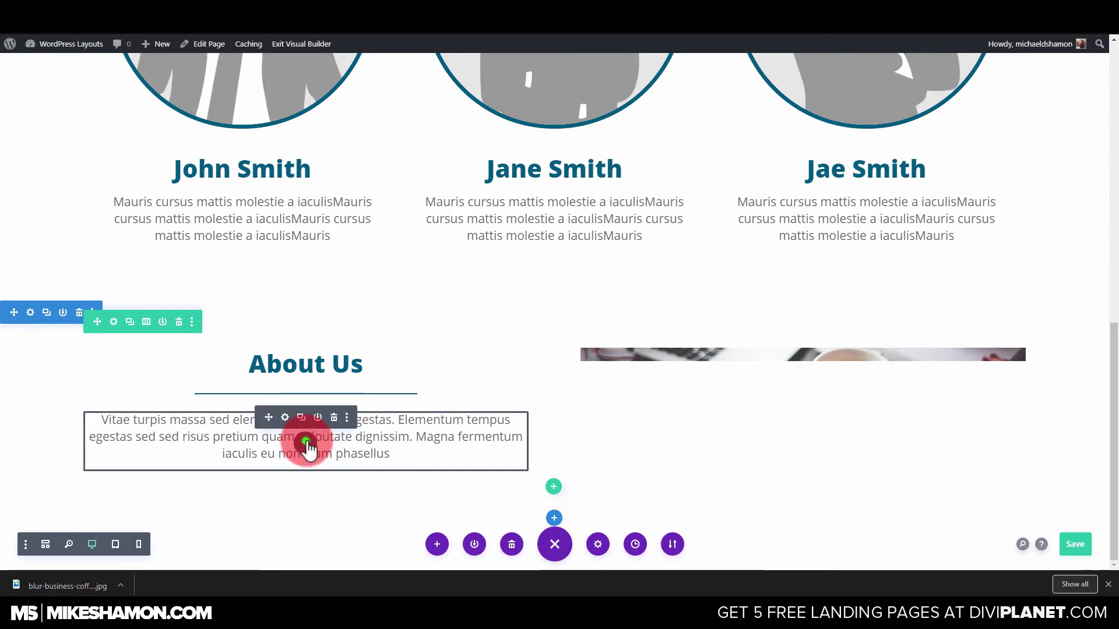
left_click(305, 443)
left_click(290, 152)
type("b")
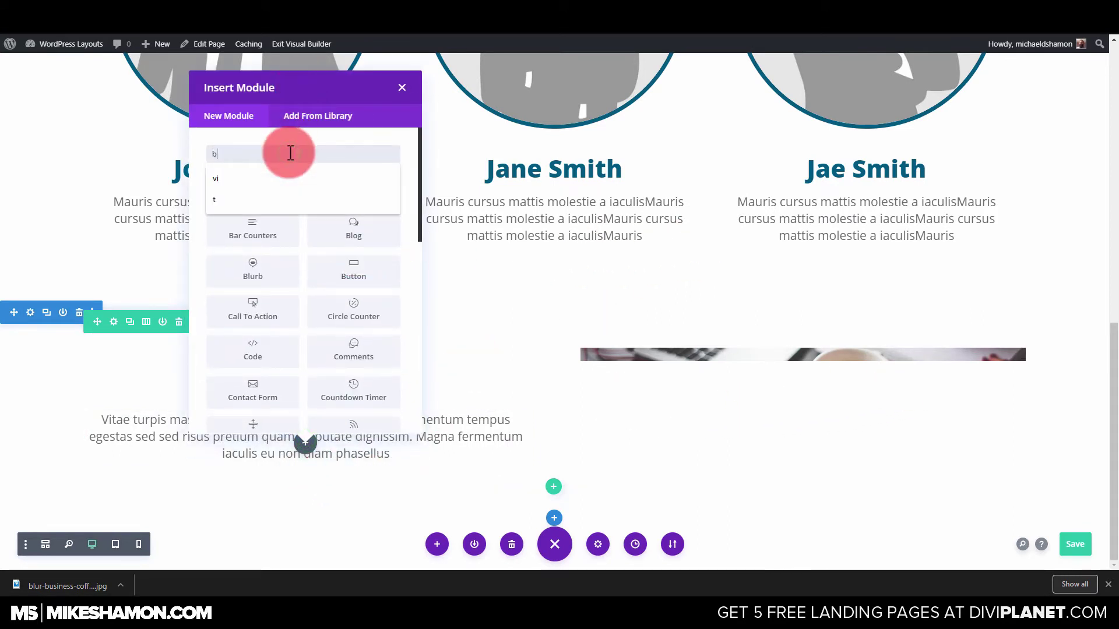
type("utton")
left_click(237, 187)
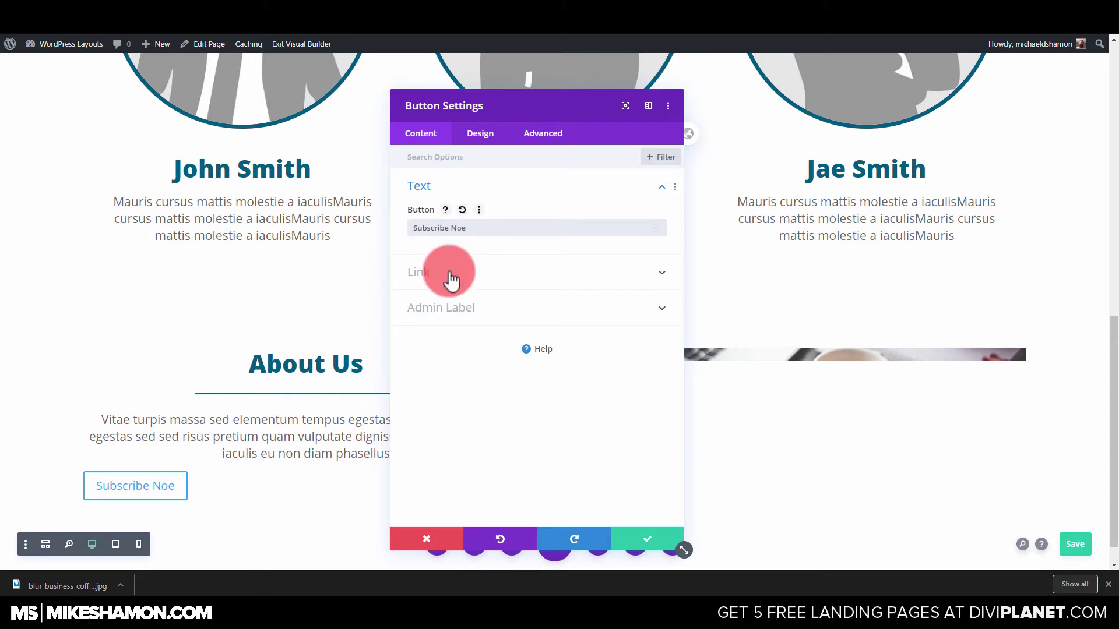
left_click(464, 228)
key("BackSpace")
type("w")
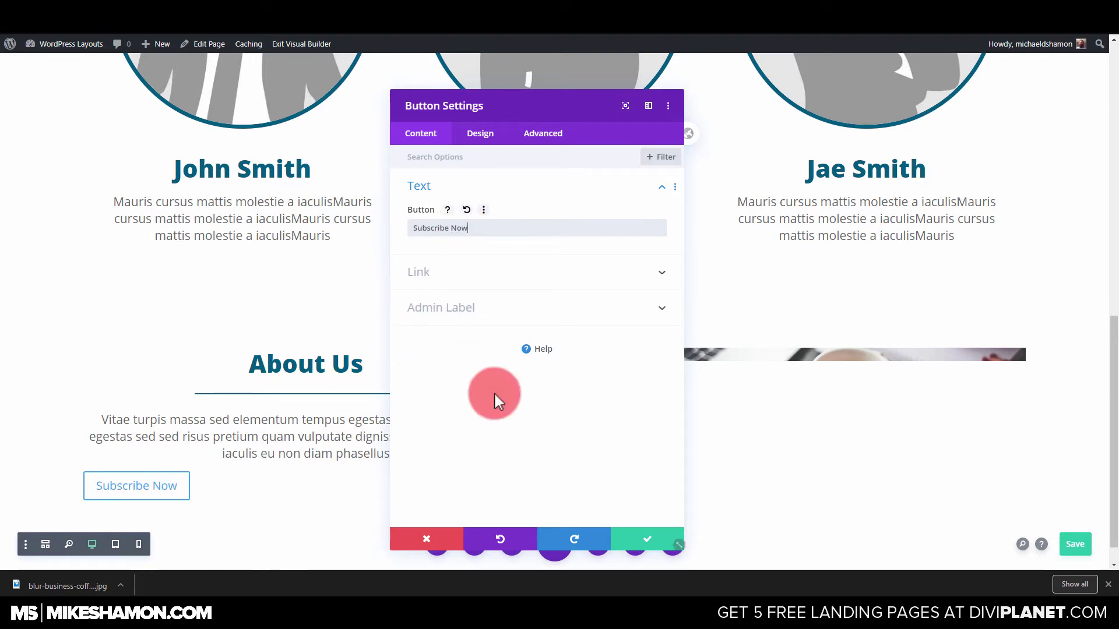
Step: Enable custom styles for the Subscribe Now button and save the button settings
left_click(491, 141)
left_click(469, 256)
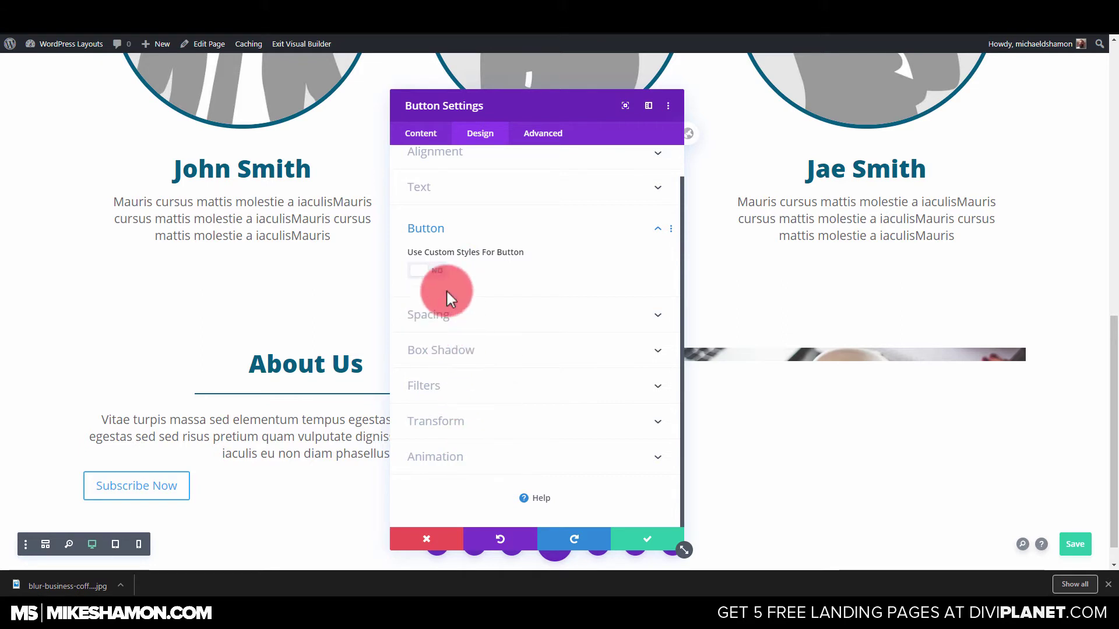
left_click(430, 269)
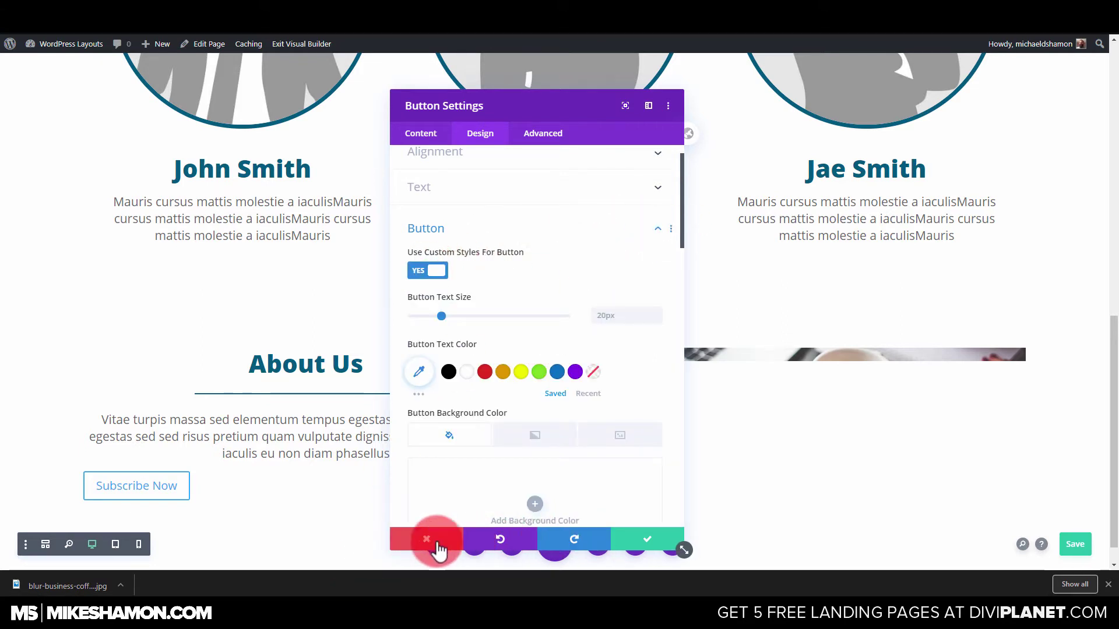
left_click(661, 540)
Step: Copy the button styles from the email opt-in form's "Get the Report Now" button and close its settings
scroll(861, 292, "up", 8)
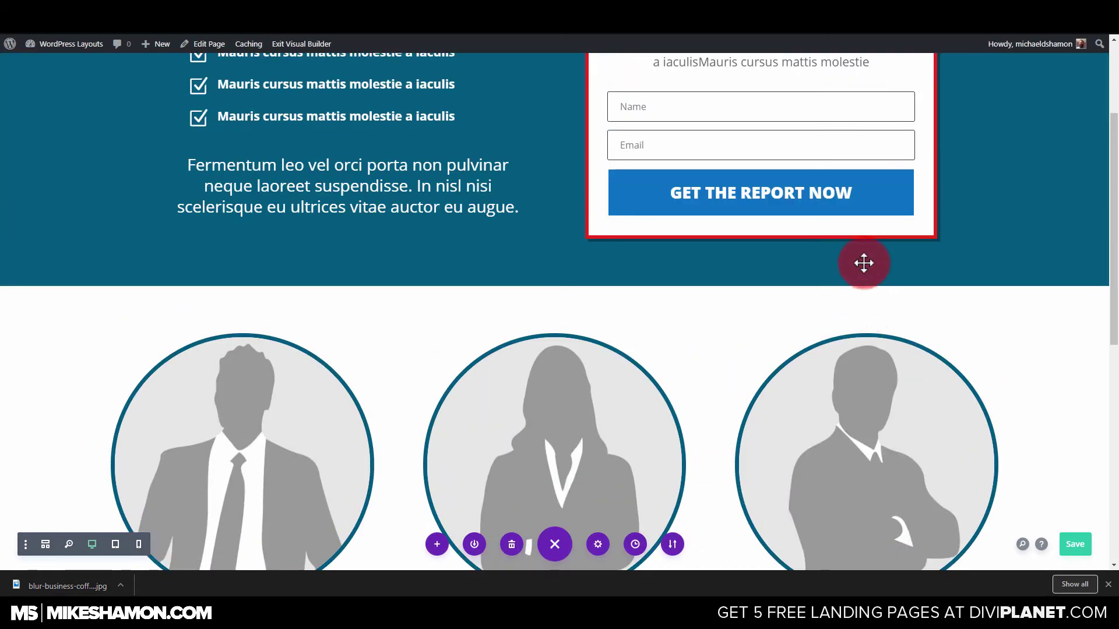
scroll(811, 234, "up", 2)
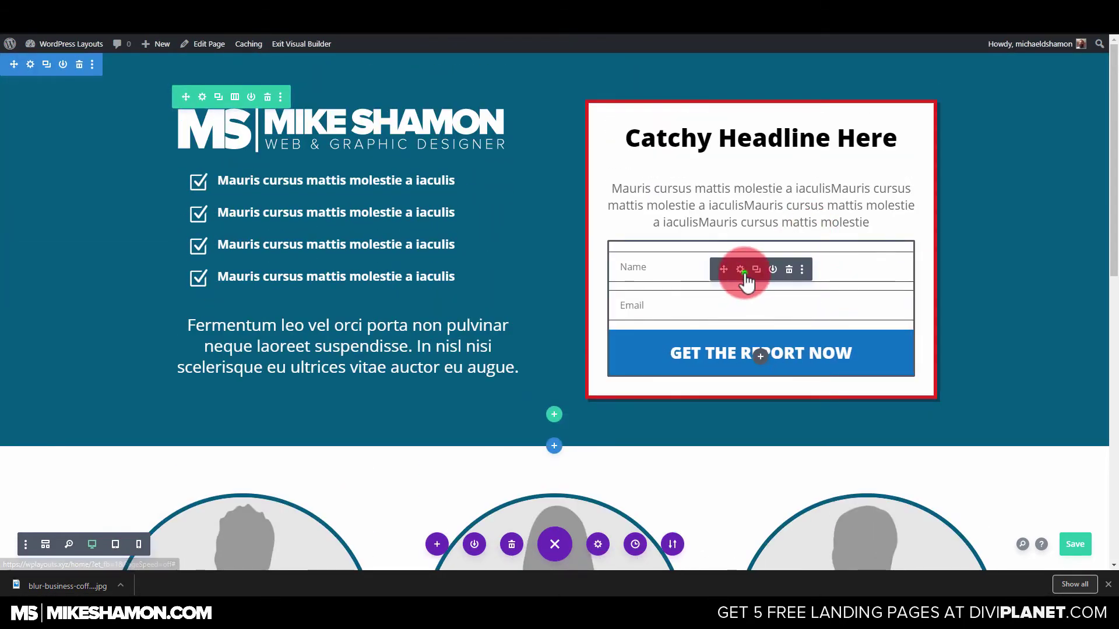
left_click(744, 272)
left_click(477, 134)
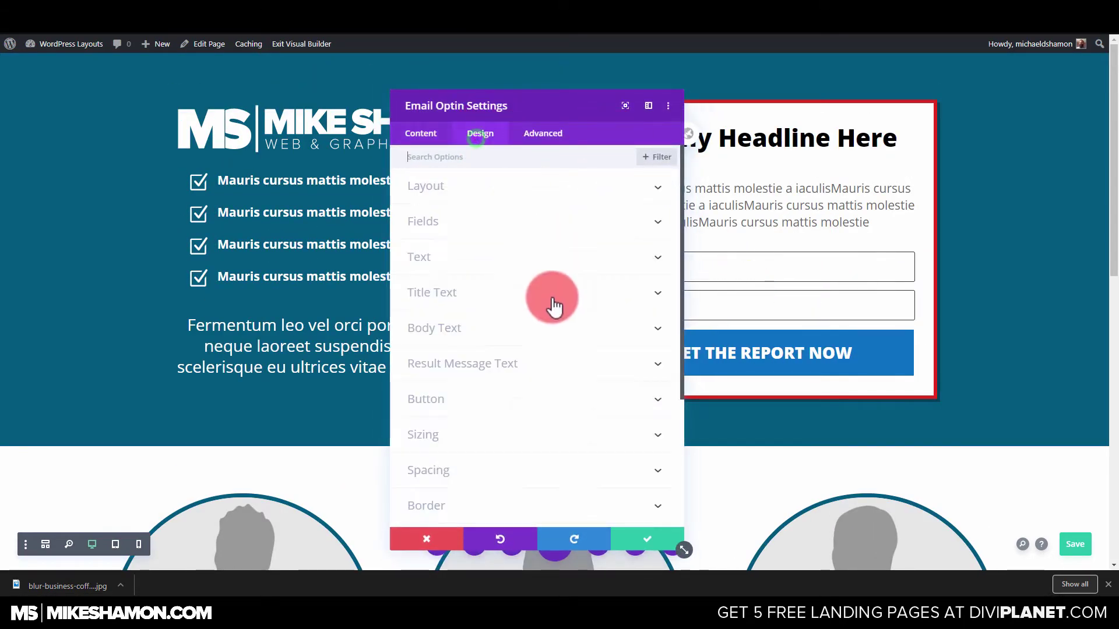
left_click(665, 405)
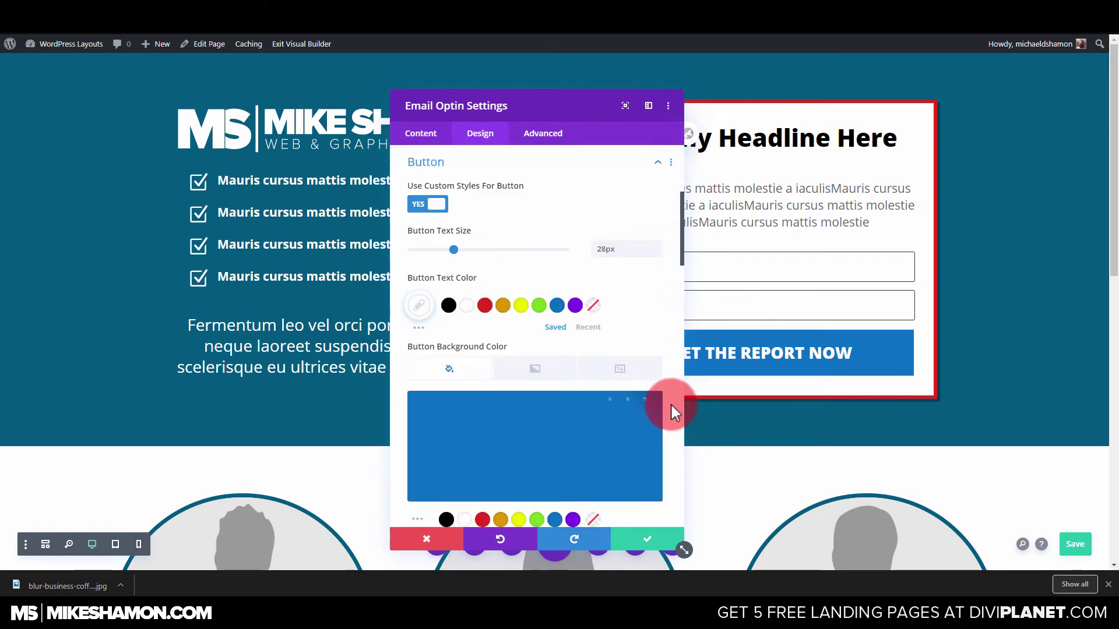
left_click(674, 163)
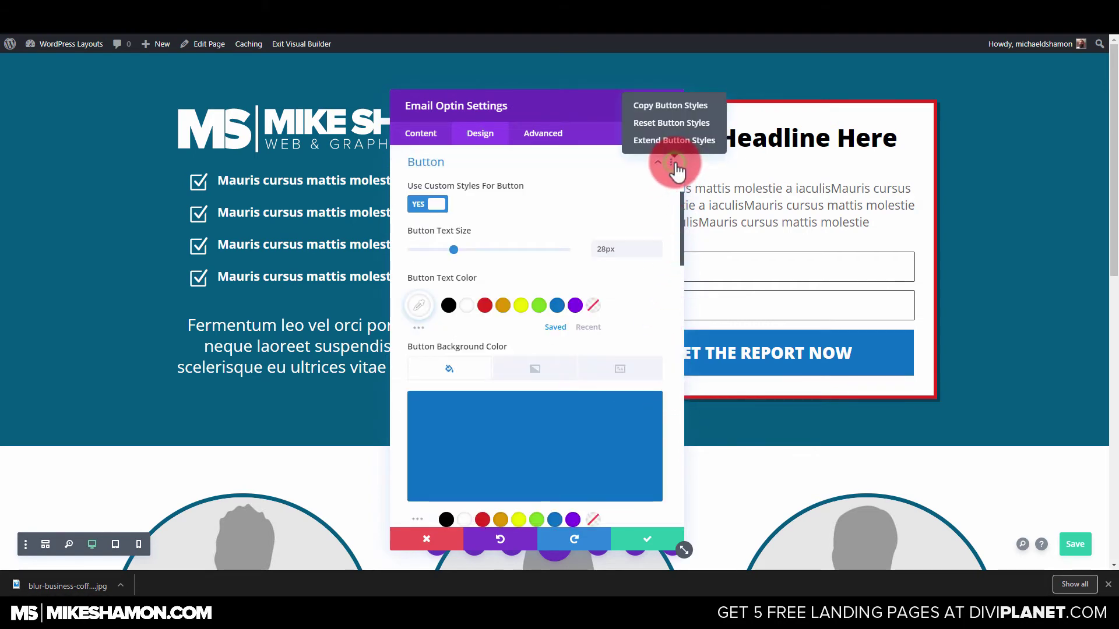
left_click(676, 107)
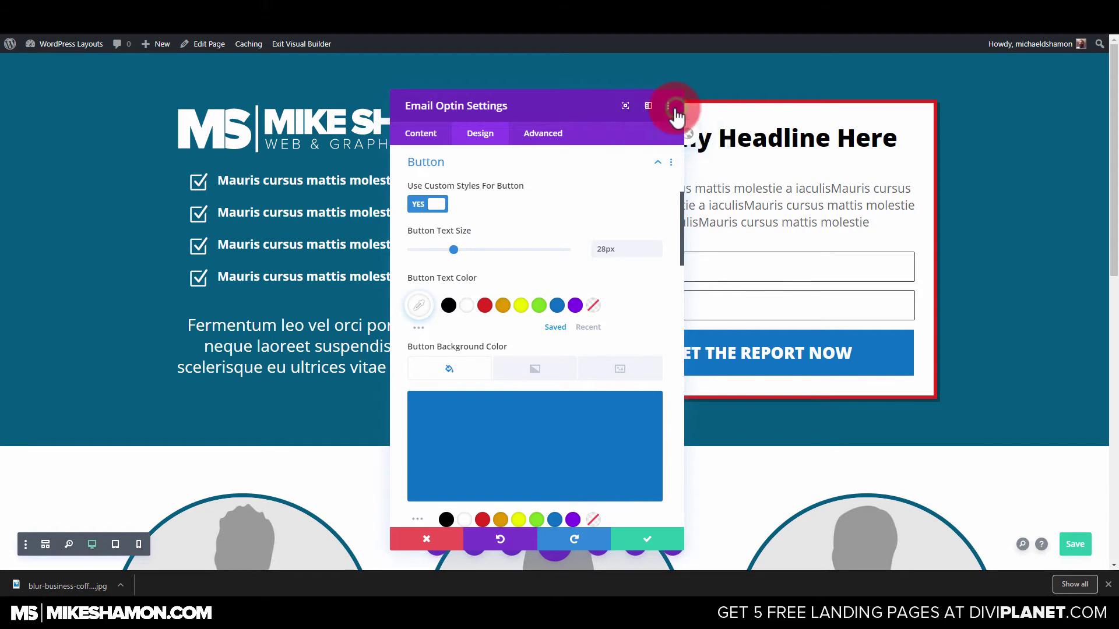
scroll(557, 464, "down", 3)
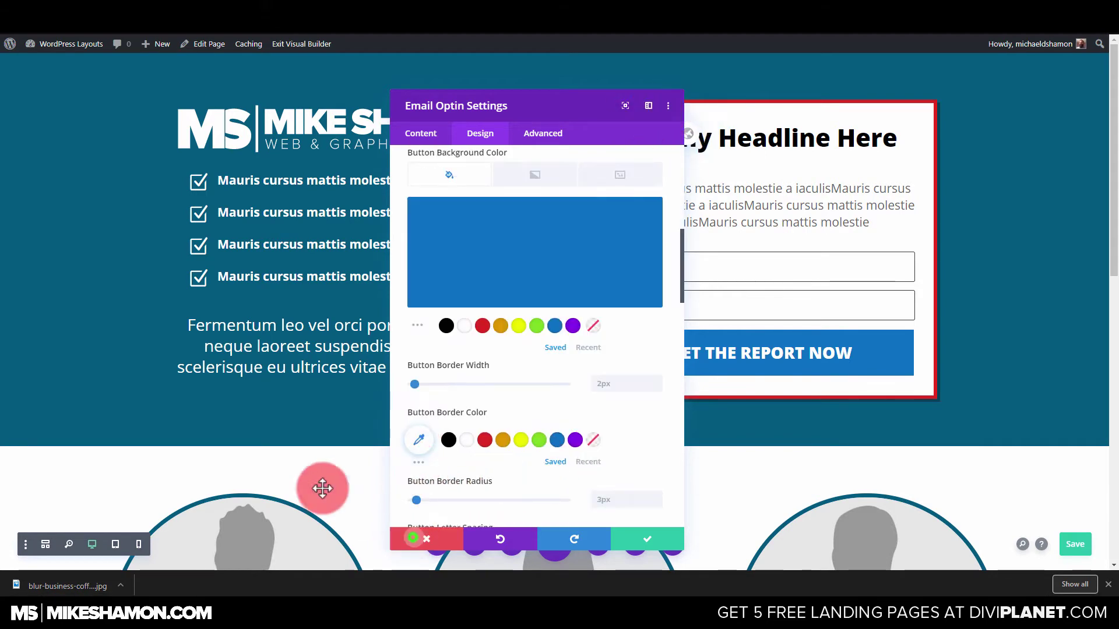
left_click(300, 452)
Step: Paste the copied button styles onto the Subscribe Now button in the About Us section
scroll(317, 466, "down", 10)
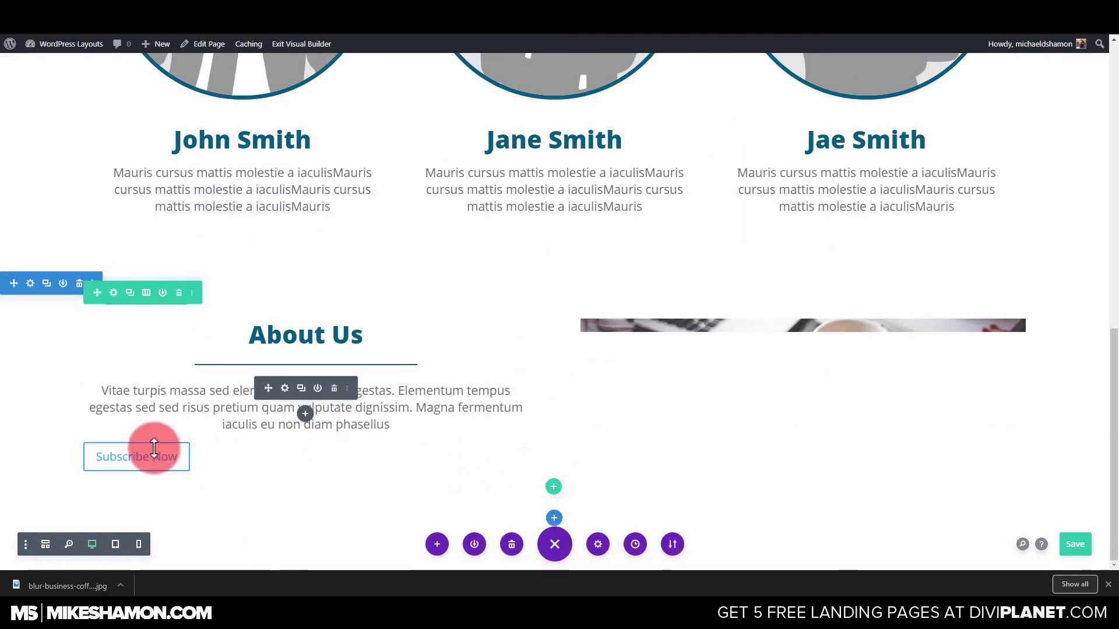
left_click(285, 449)
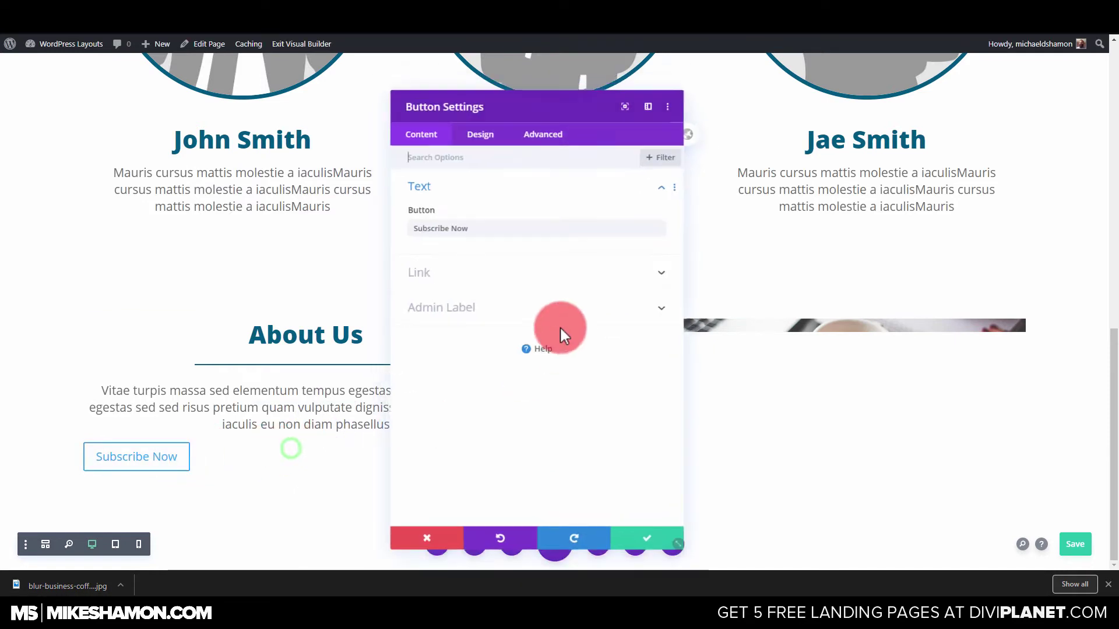
left_click(489, 153)
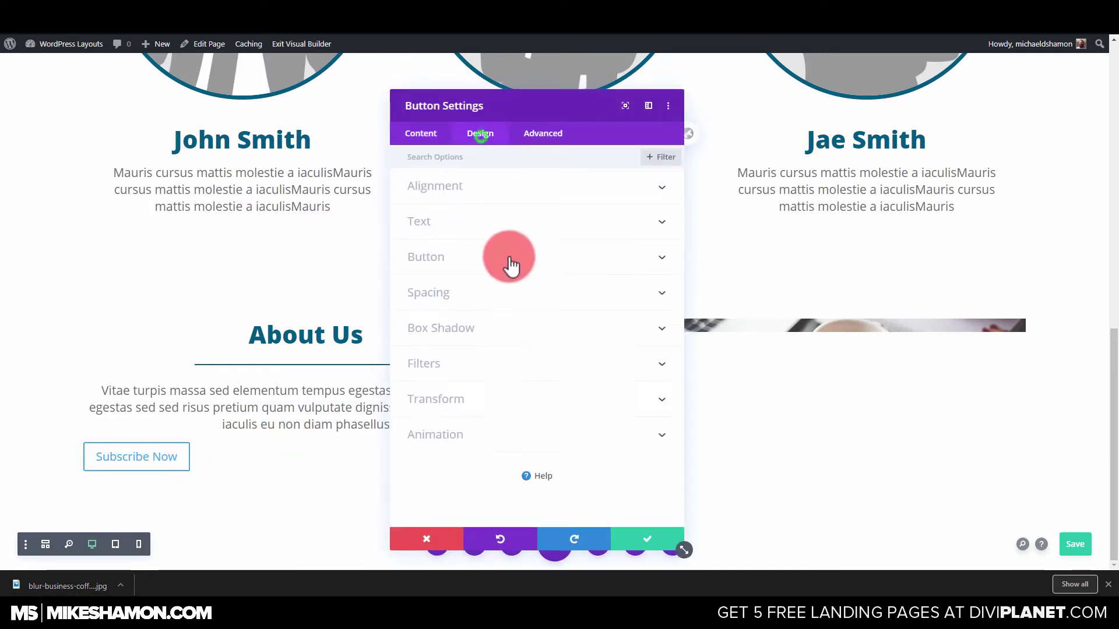
left_click(675, 260)
left_click(670, 164)
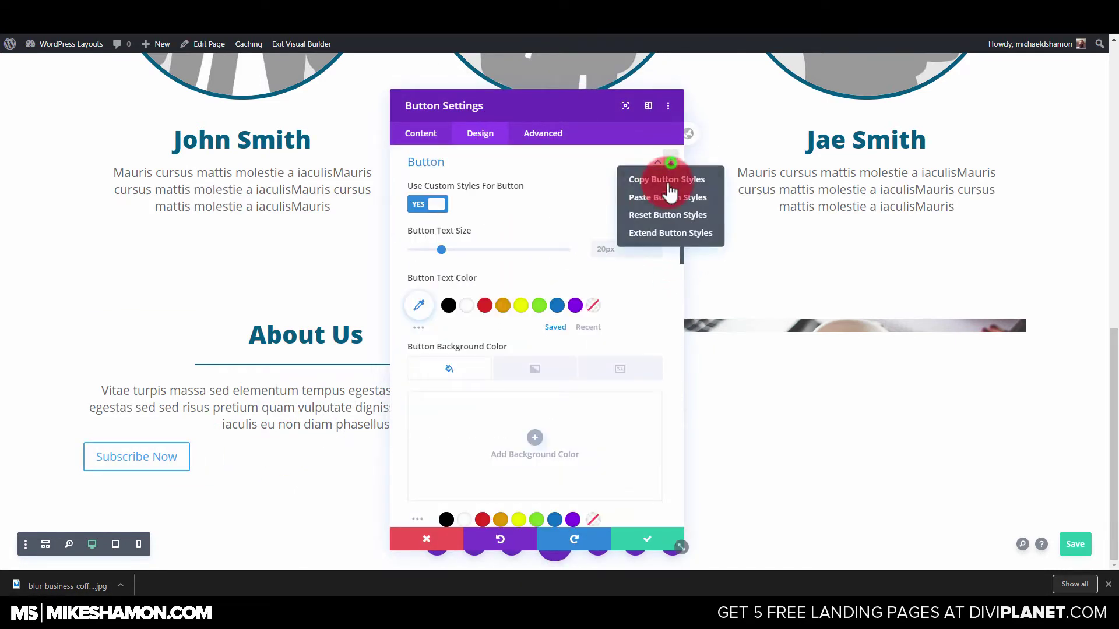
left_click(666, 201)
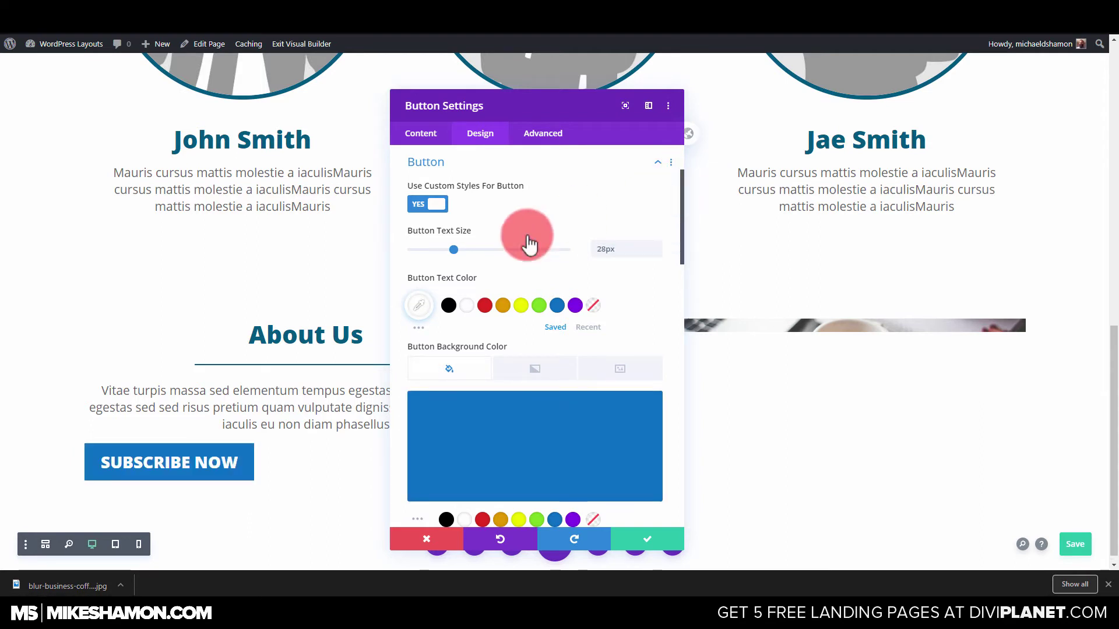
Step: Center the Subscribe Now button, set its top margin to 32px and save the button settings
scroll(480, 204, "up", 3)
left_click(481, 187)
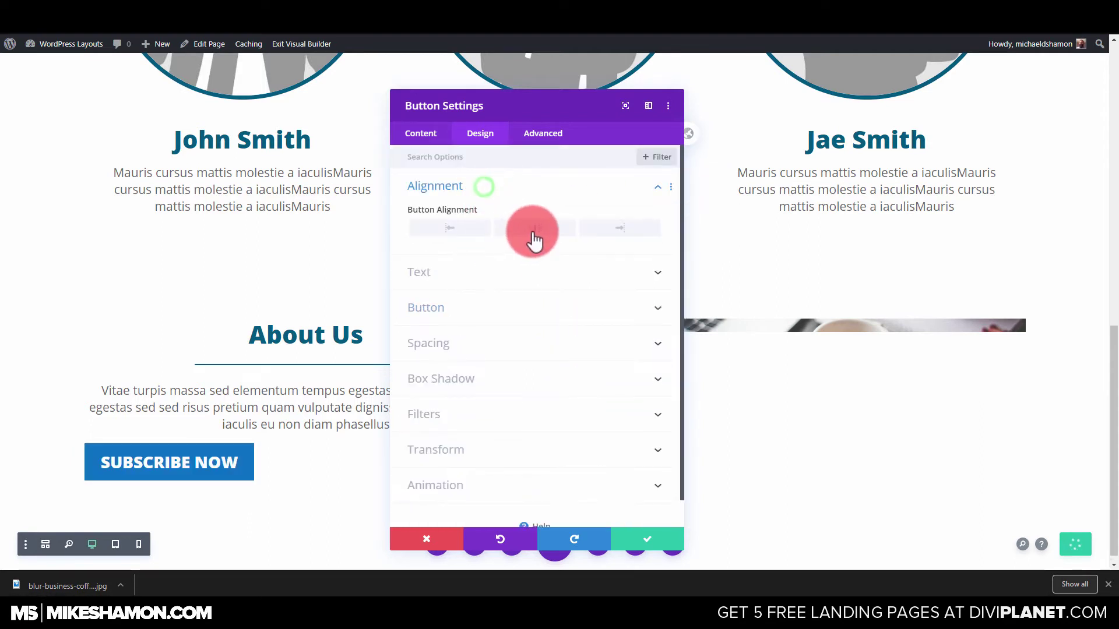
left_click(534, 230)
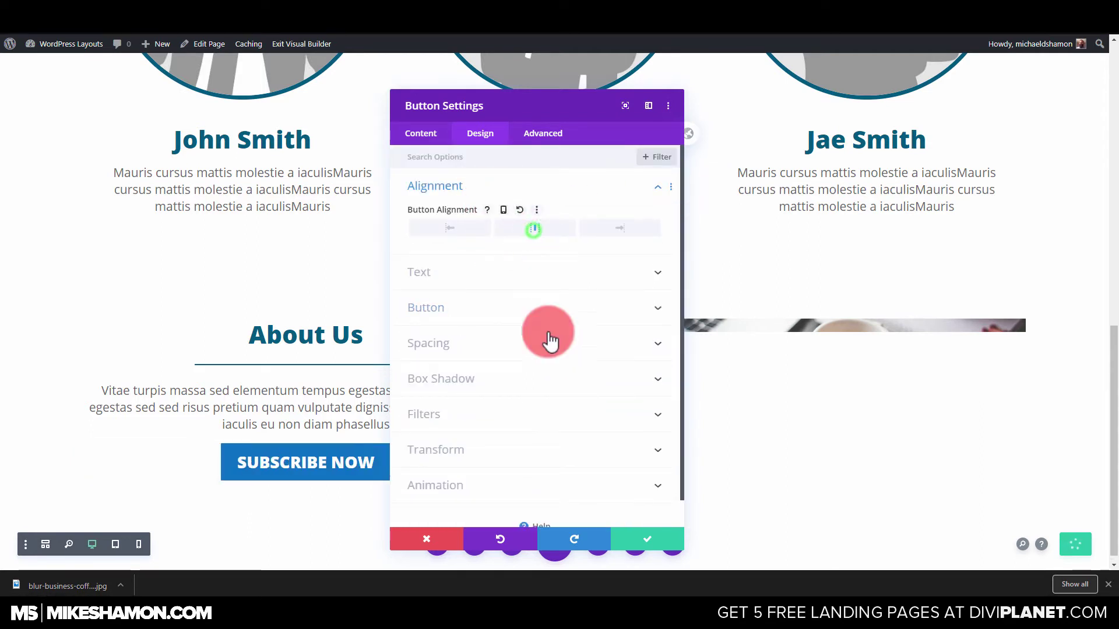
left_click(462, 344)
left_click(428, 236)
type("3")
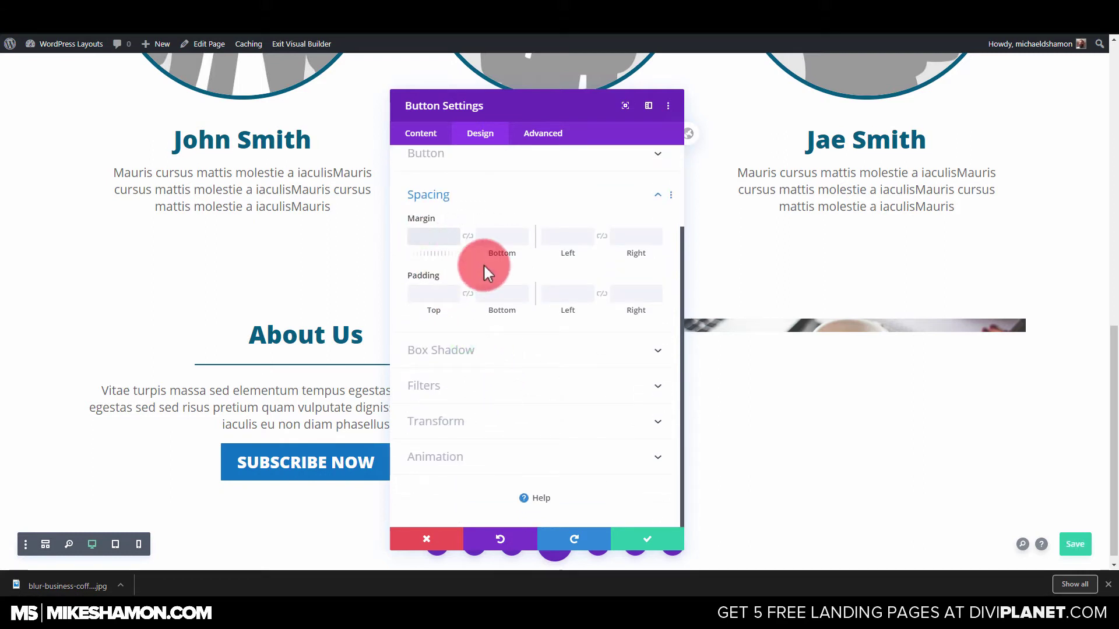
type("2")
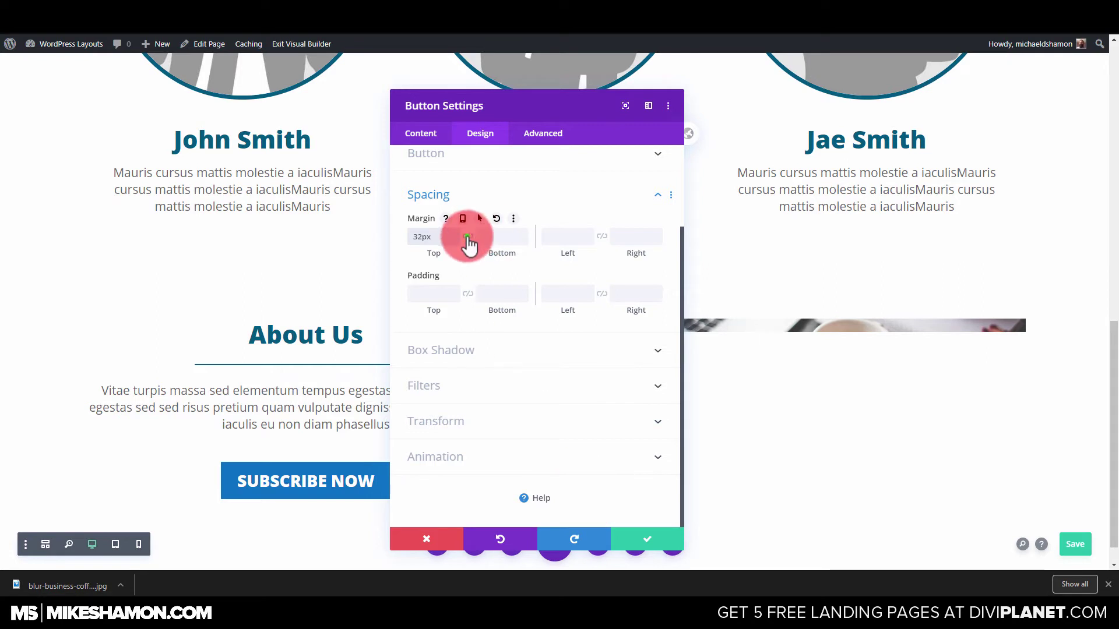
left_click(645, 539)
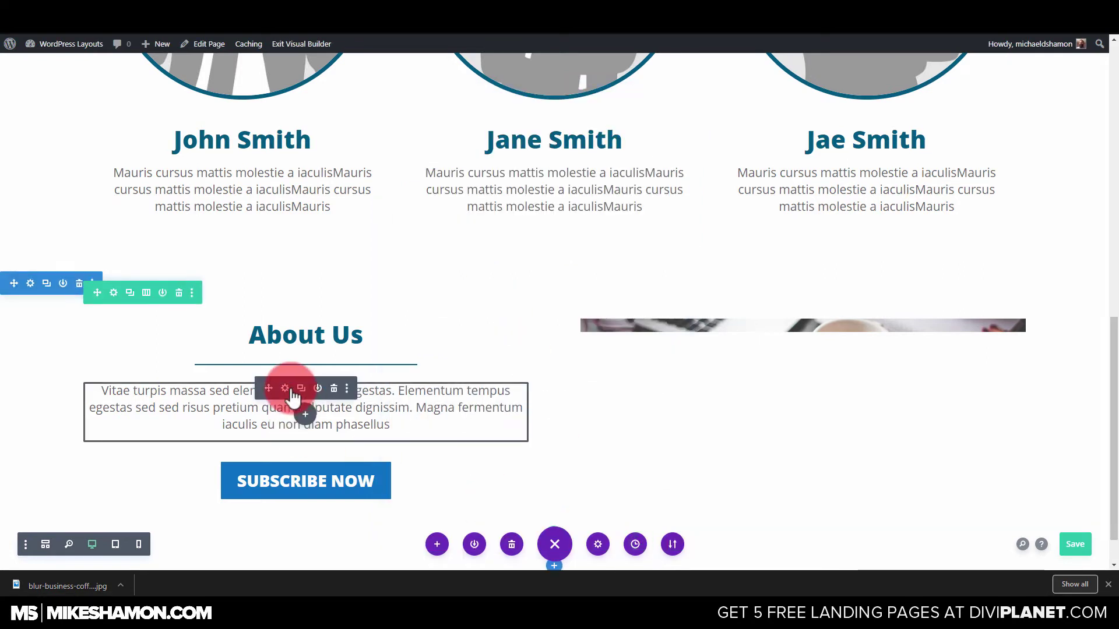
Step: Set the About Us paragraph's top margin to 0px and top padding to 16px, matching the bottom values, and save
left_click(286, 389)
left_click(481, 135)
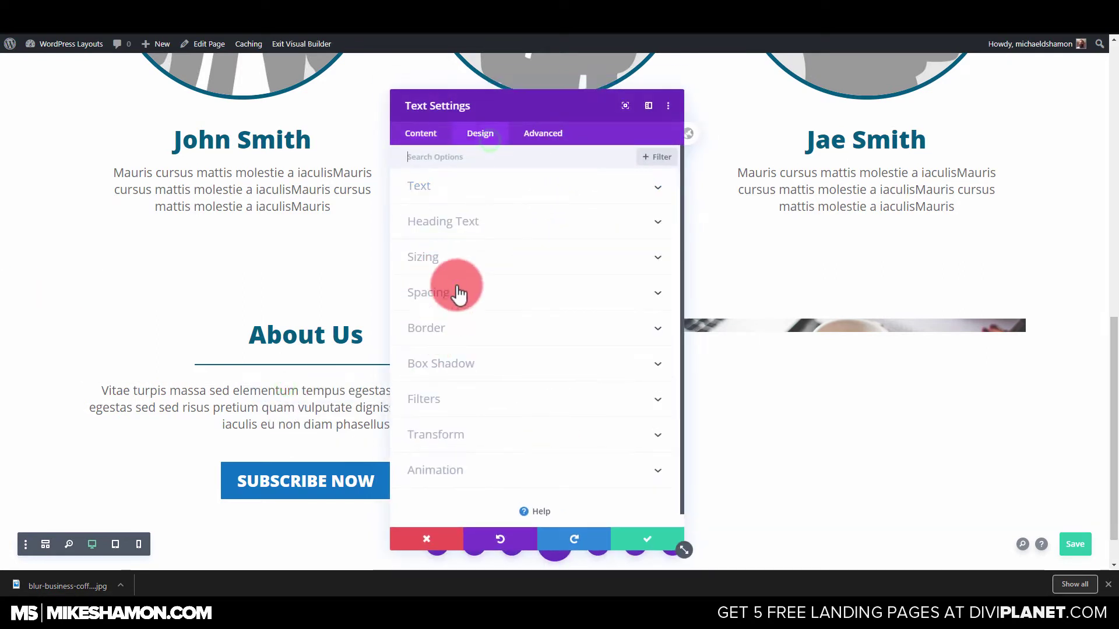
left_click(458, 293)
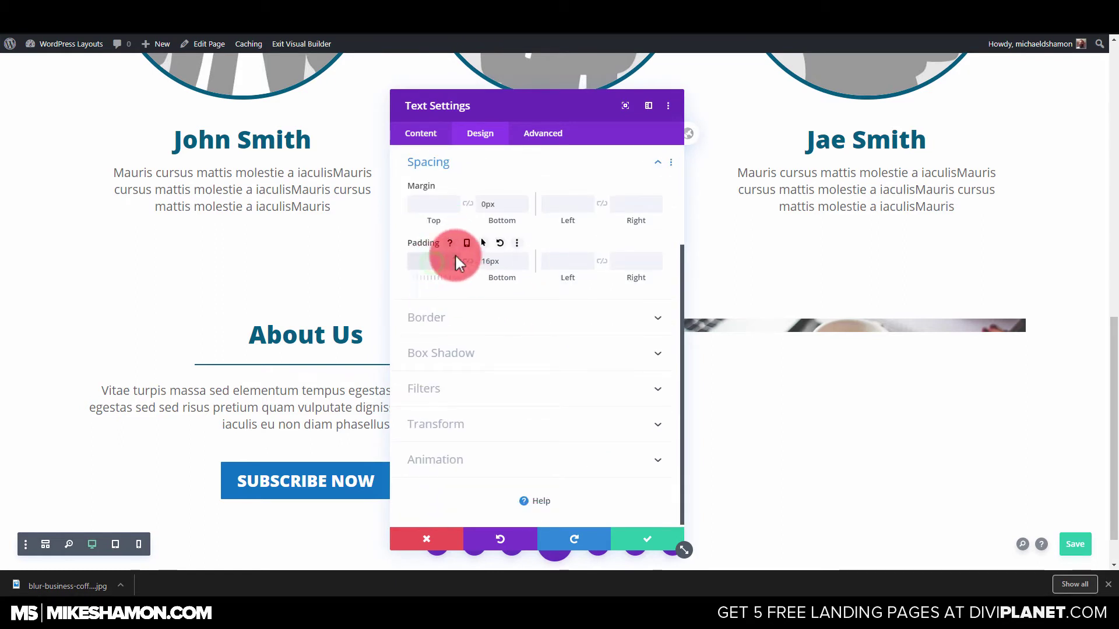
left_click(468, 203)
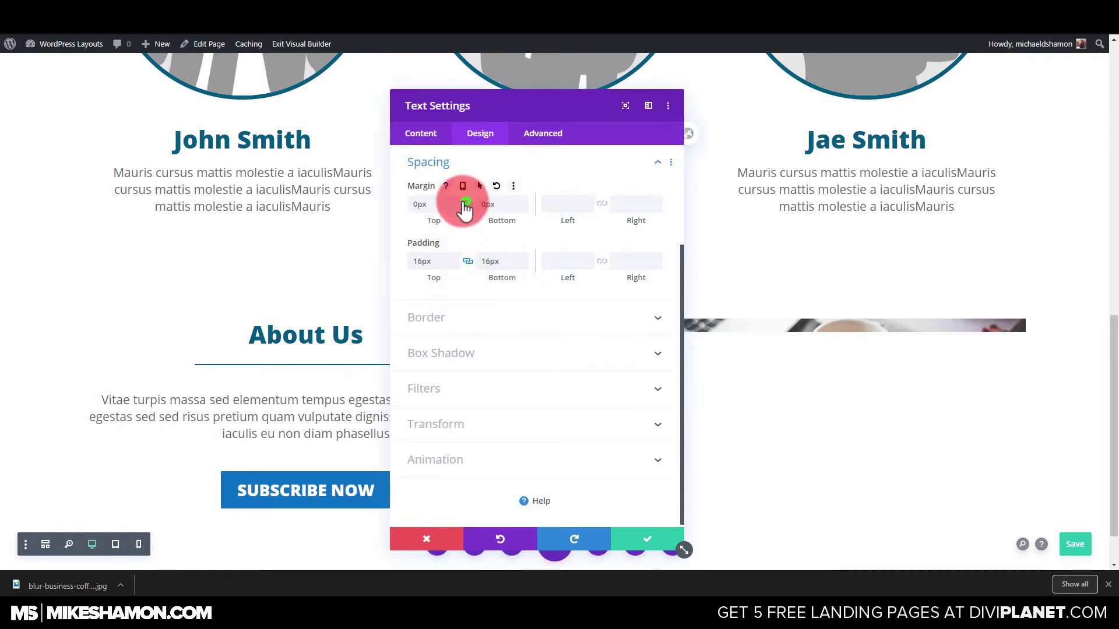
left_click(657, 541)
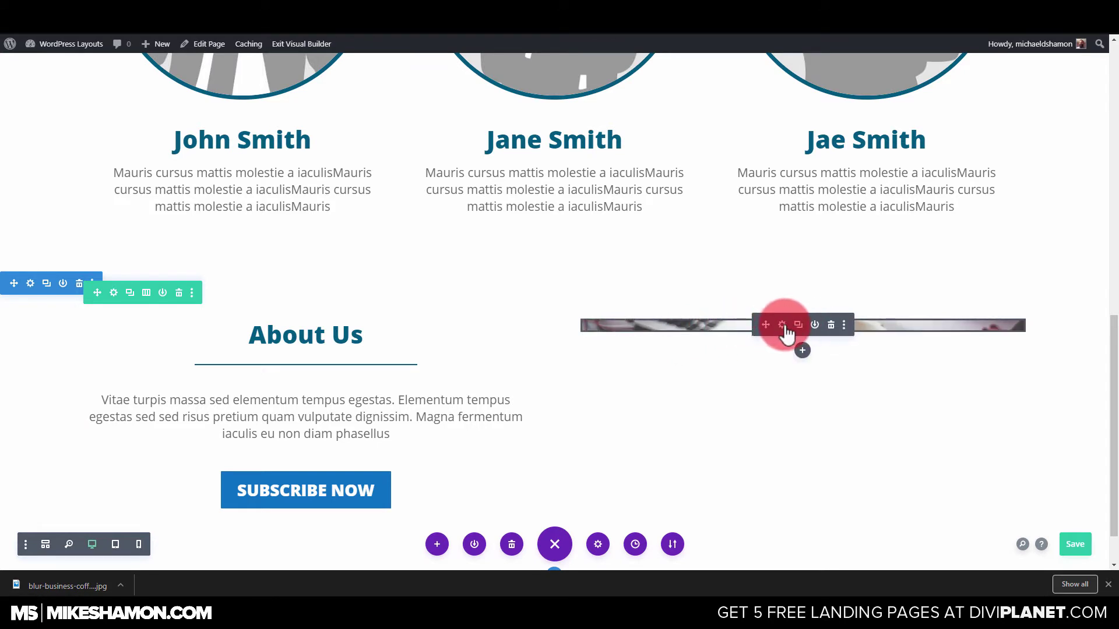
Step: Give the About Us section an orange background color and save the section settings
left_click(830, 325)
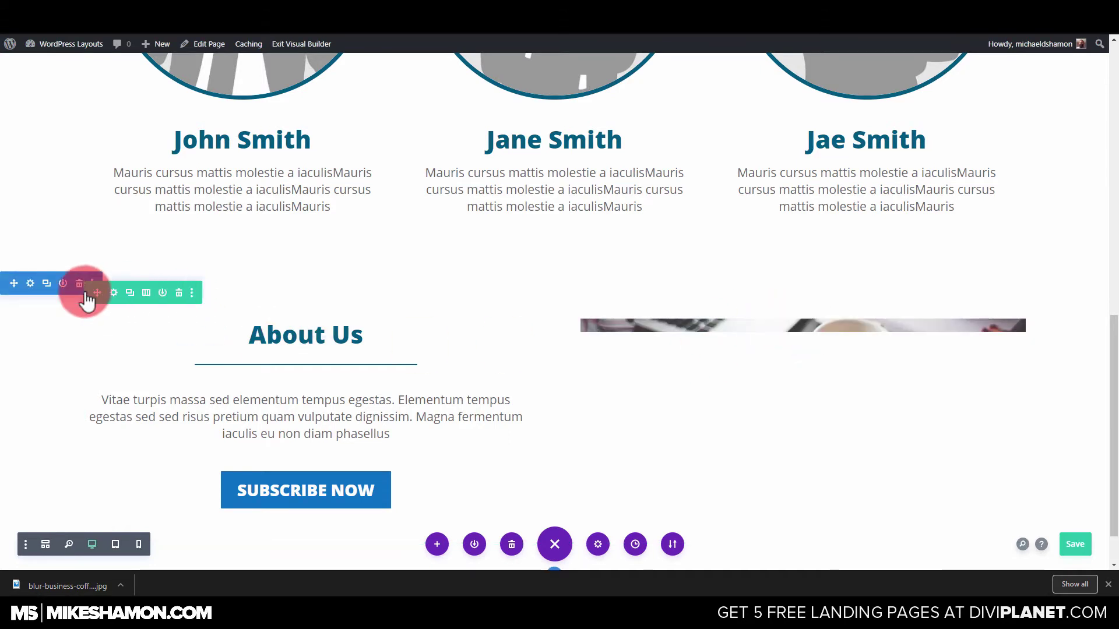
left_click(31, 285)
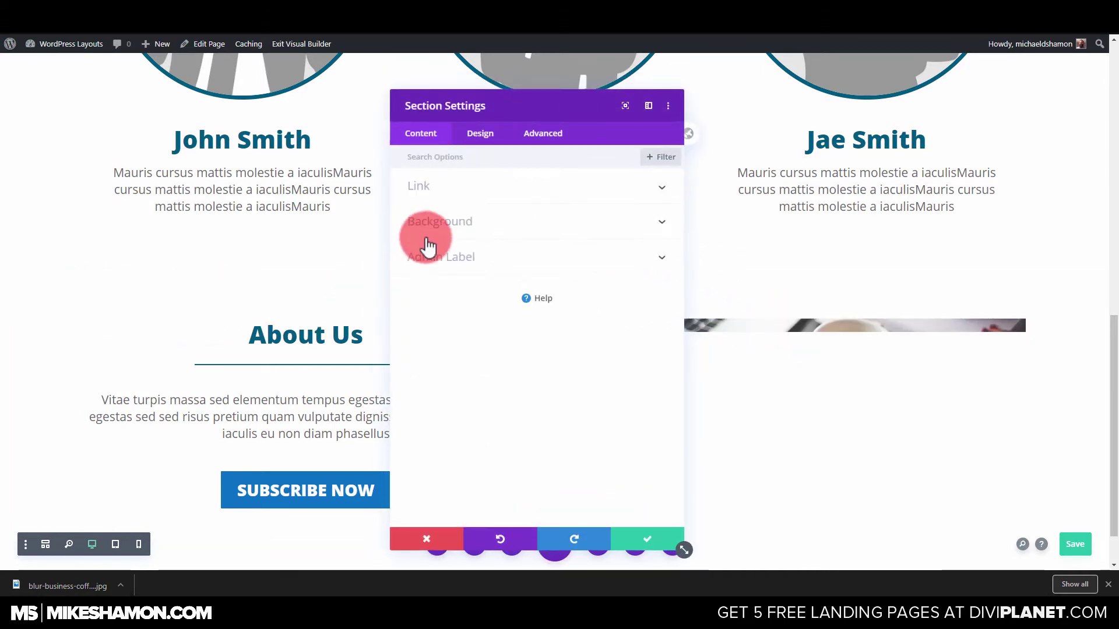
left_click(476, 136)
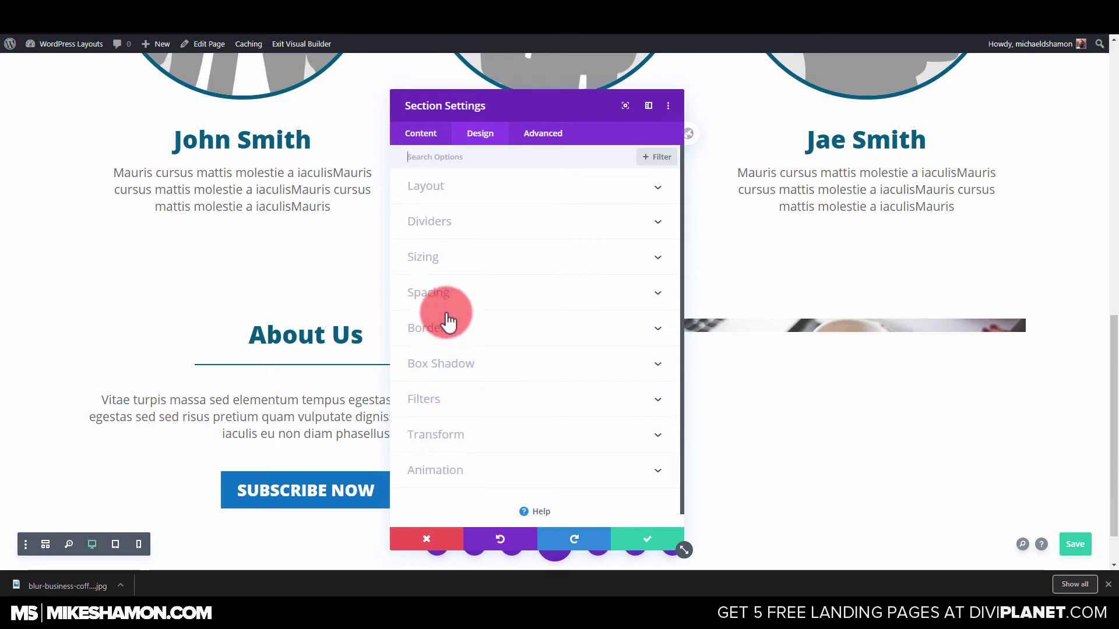
left_click(425, 136)
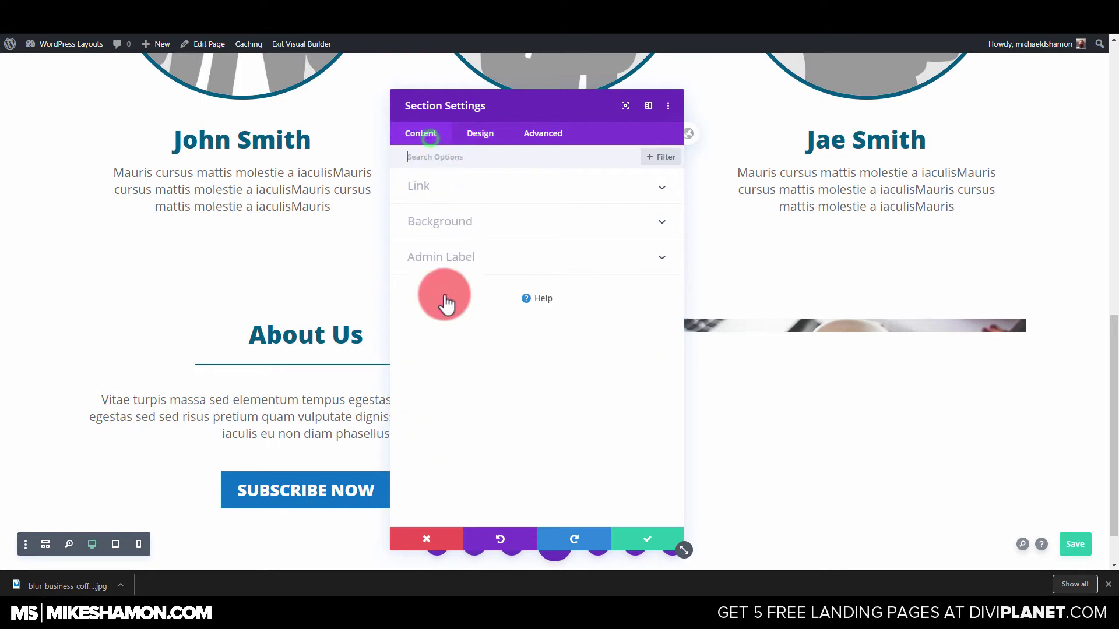
left_click(464, 233)
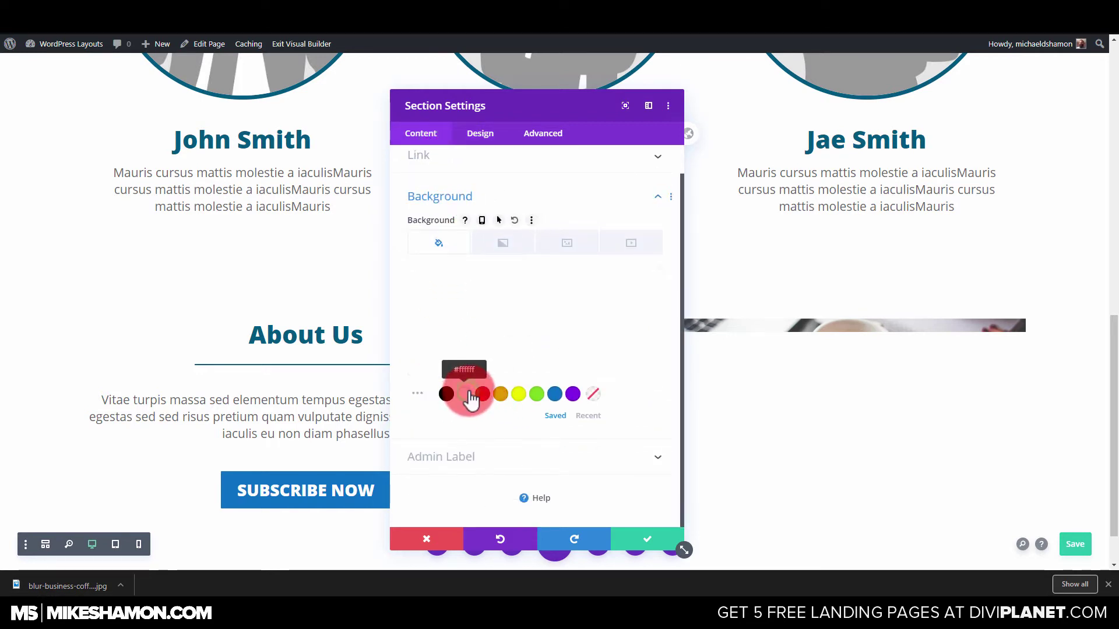
left_click(481, 398)
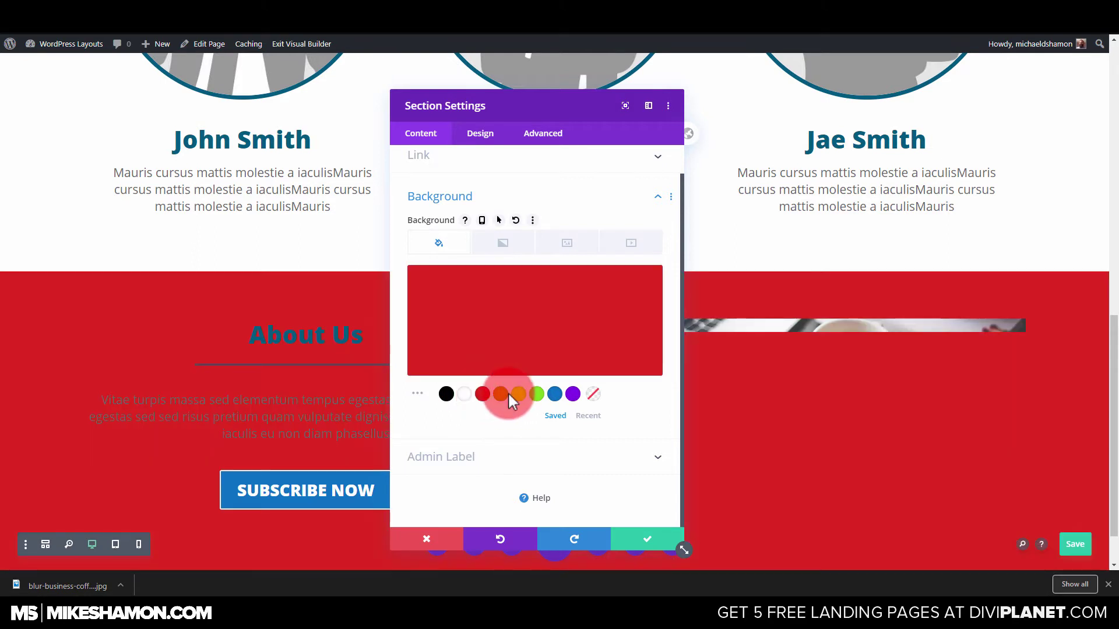
left_click(505, 395)
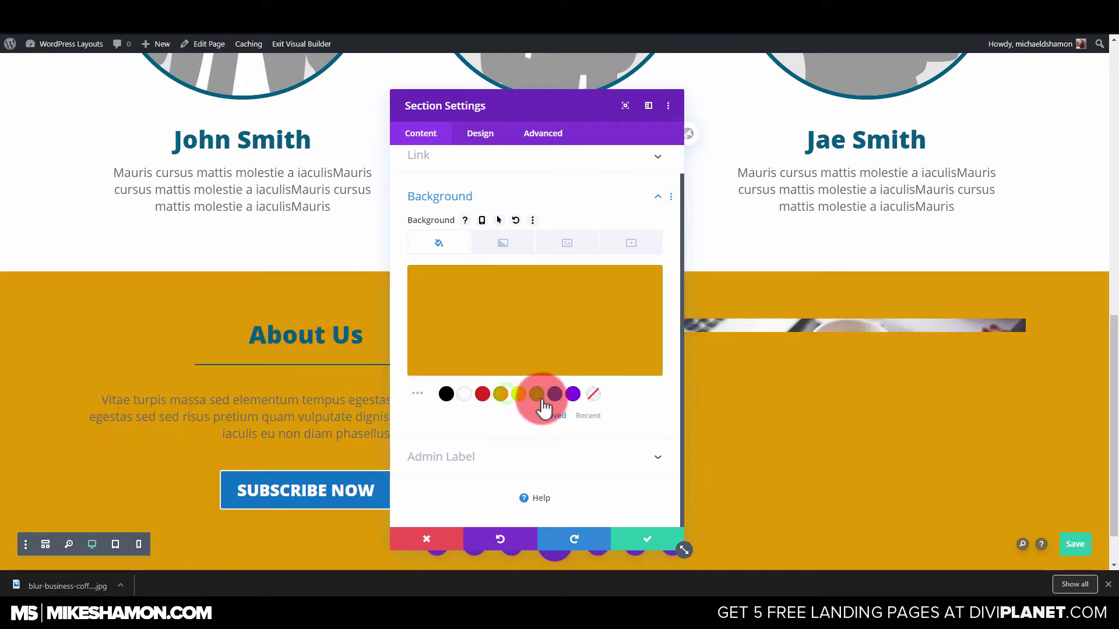
left_click(647, 539)
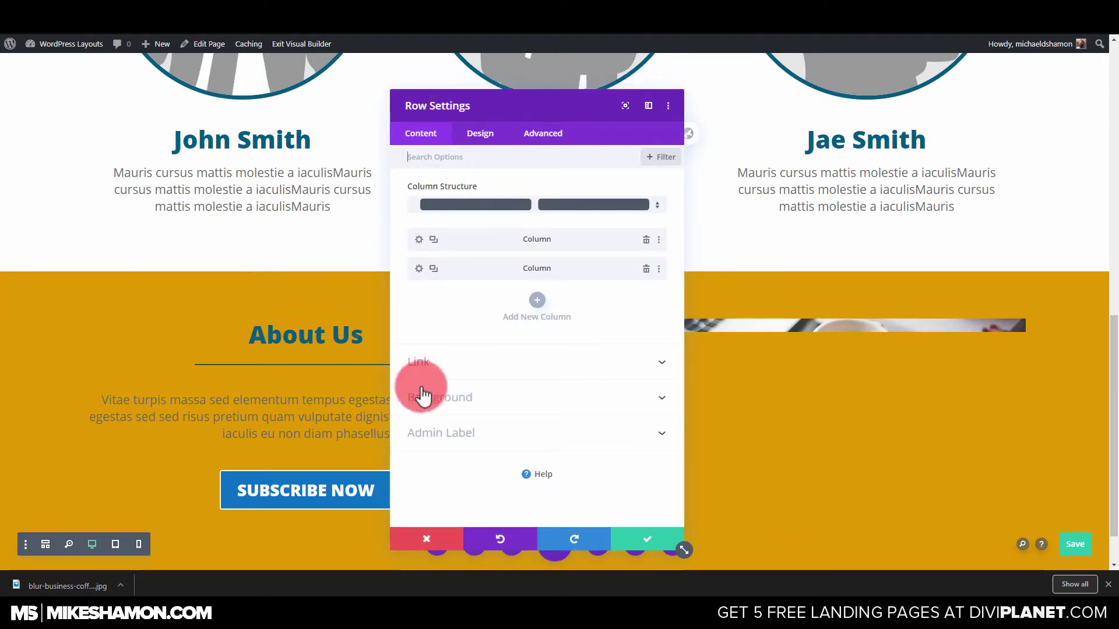
Step: Set the About Us row's width to 100%
left_click(474, 140)
left_click(479, 187)
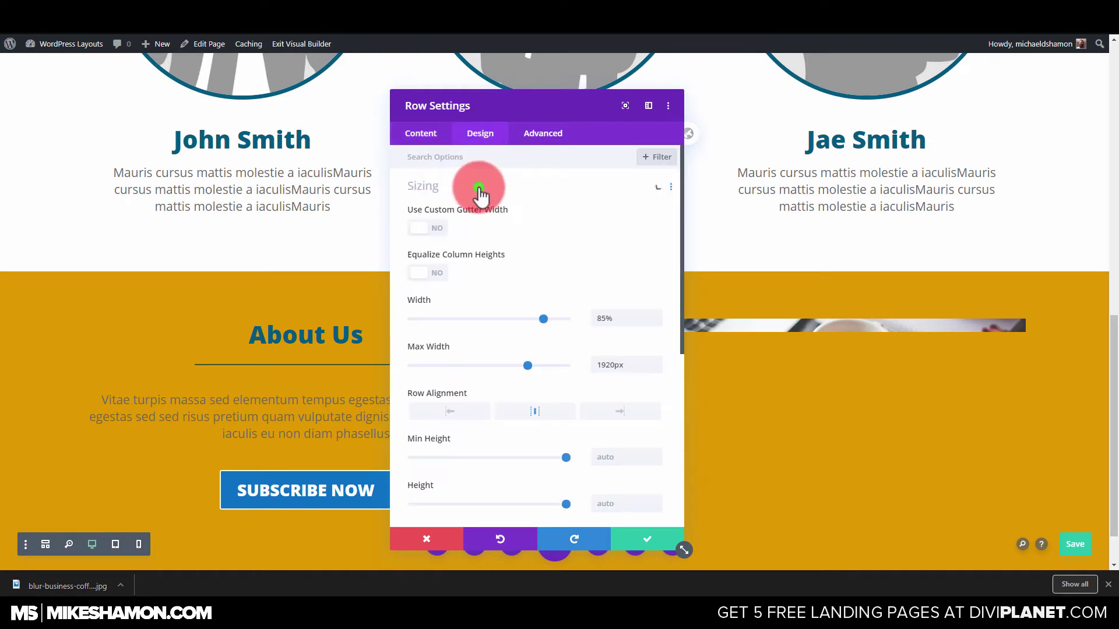
left_click_drag(543, 318, 655, 320)
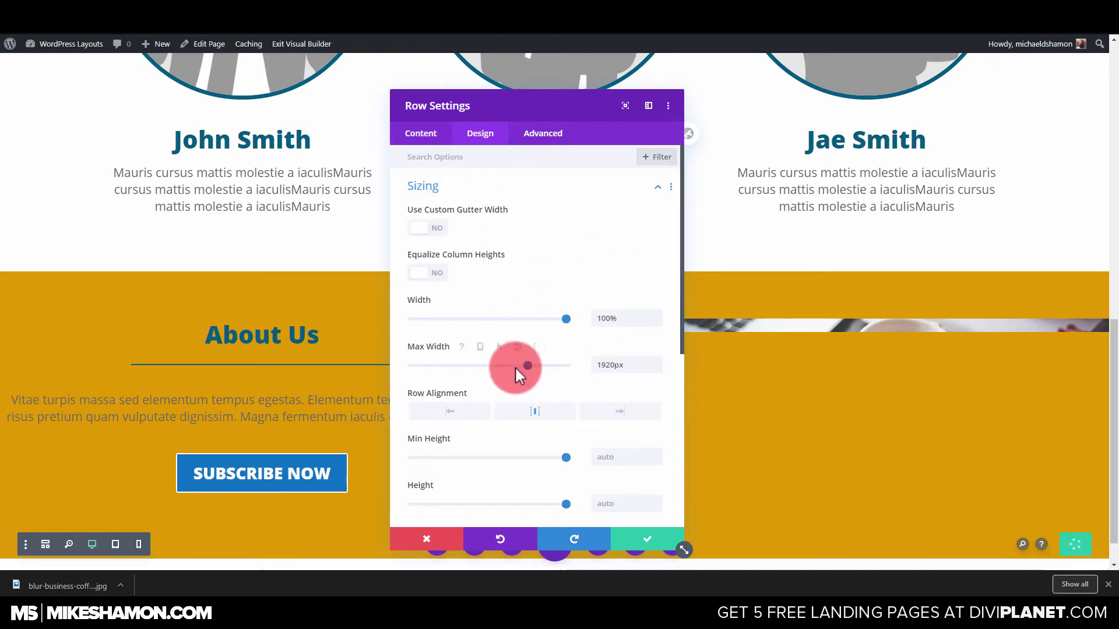
Step: Try a white background color on the About Us row and clear it again
left_click(427, 129)
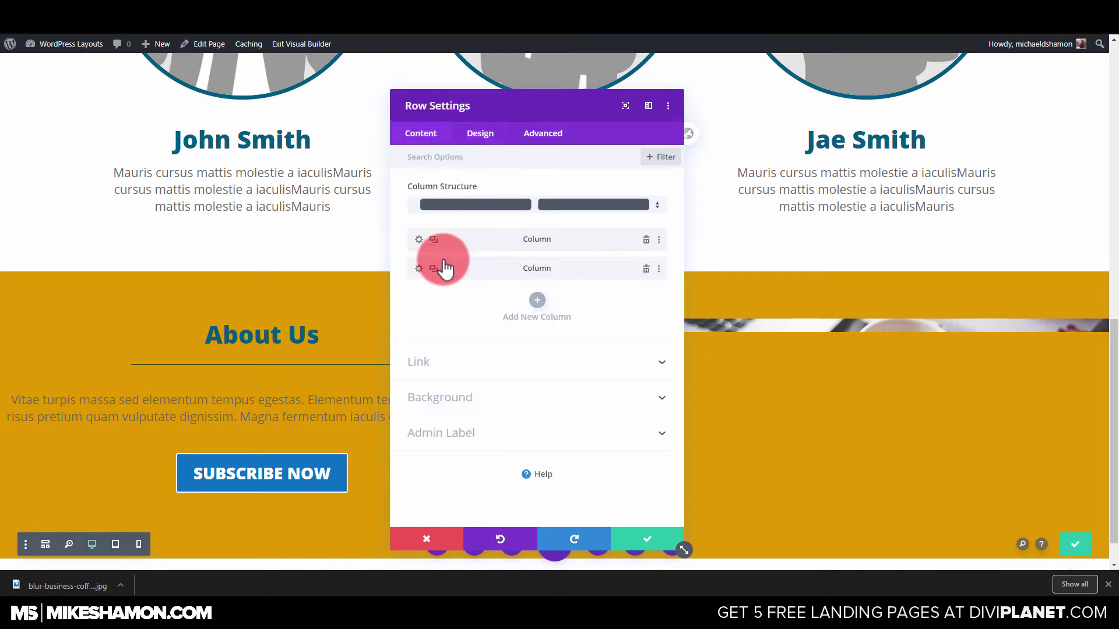
left_click(491, 399)
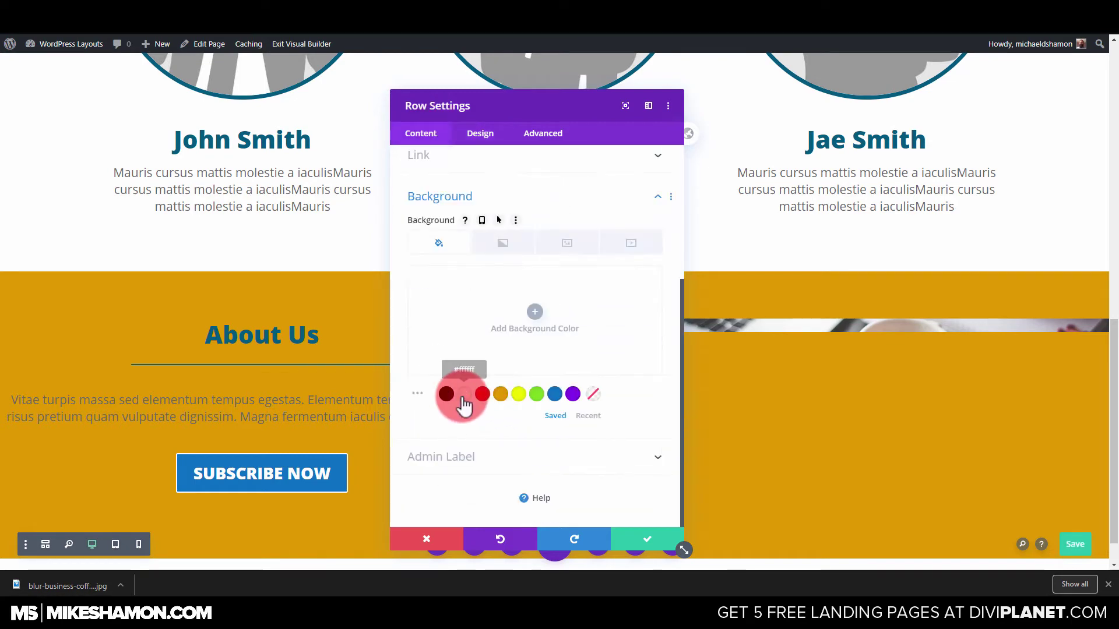
left_click(464, 395)
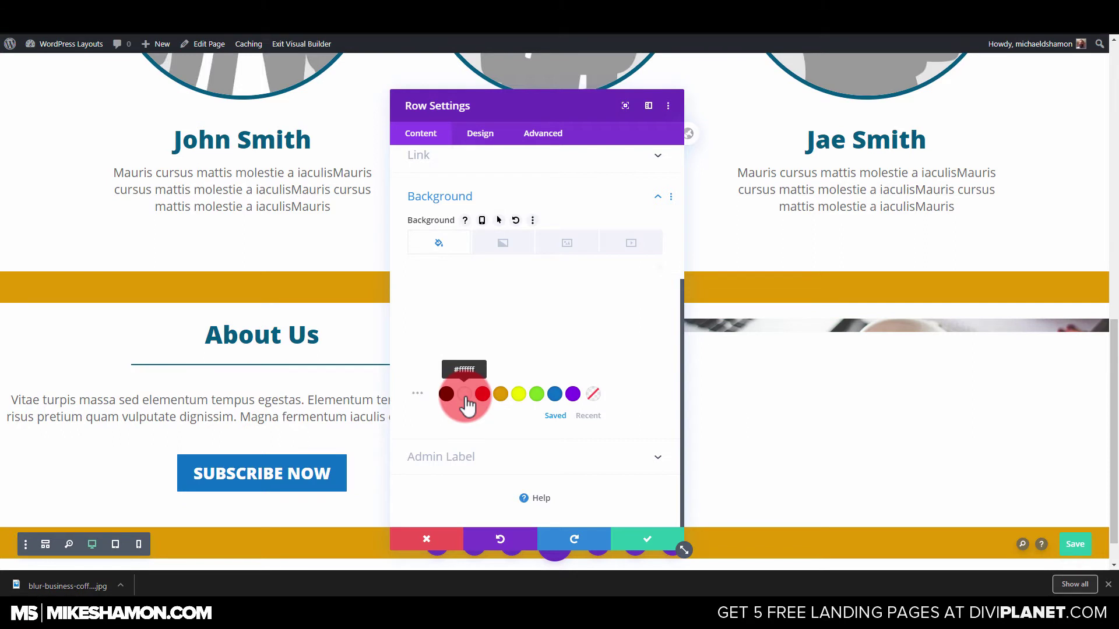
left_click(593, 395)
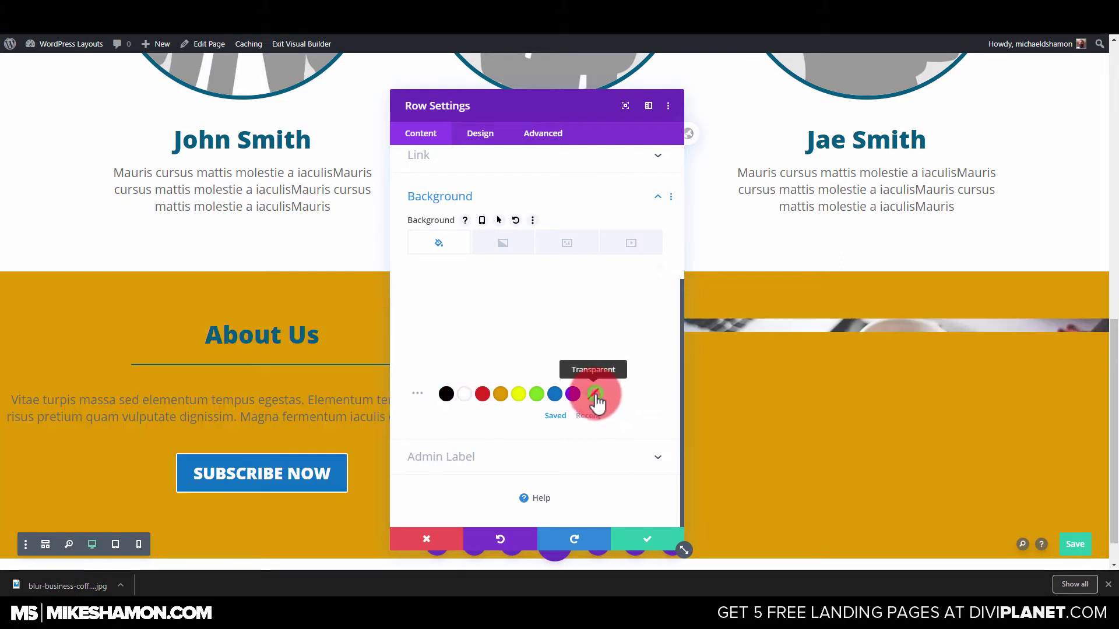
left_click(465, 397)
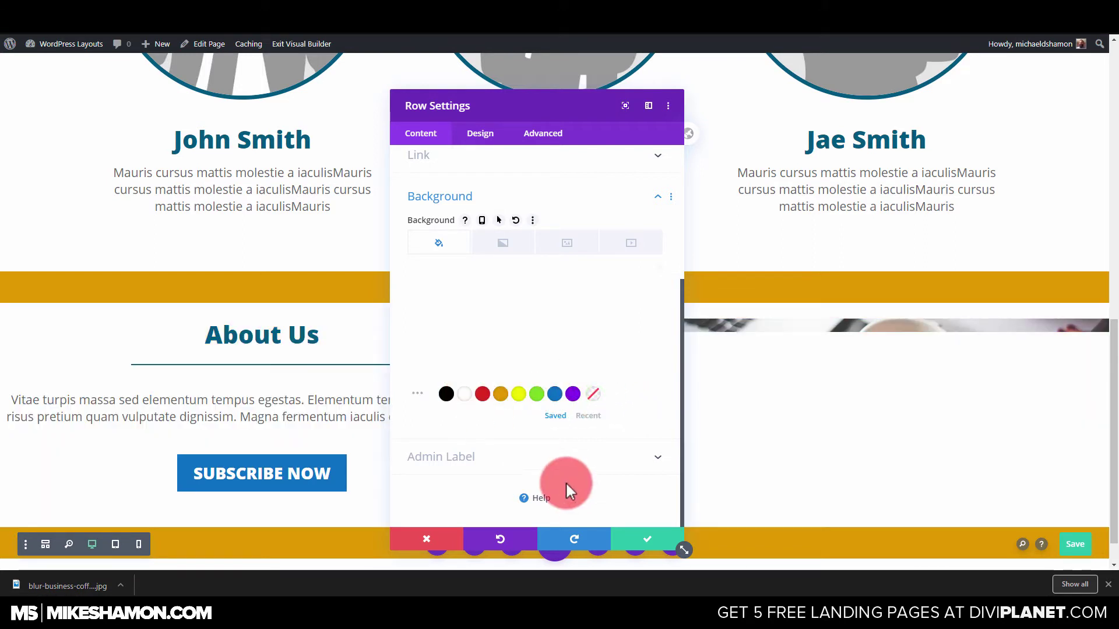
left_click(465, 395)
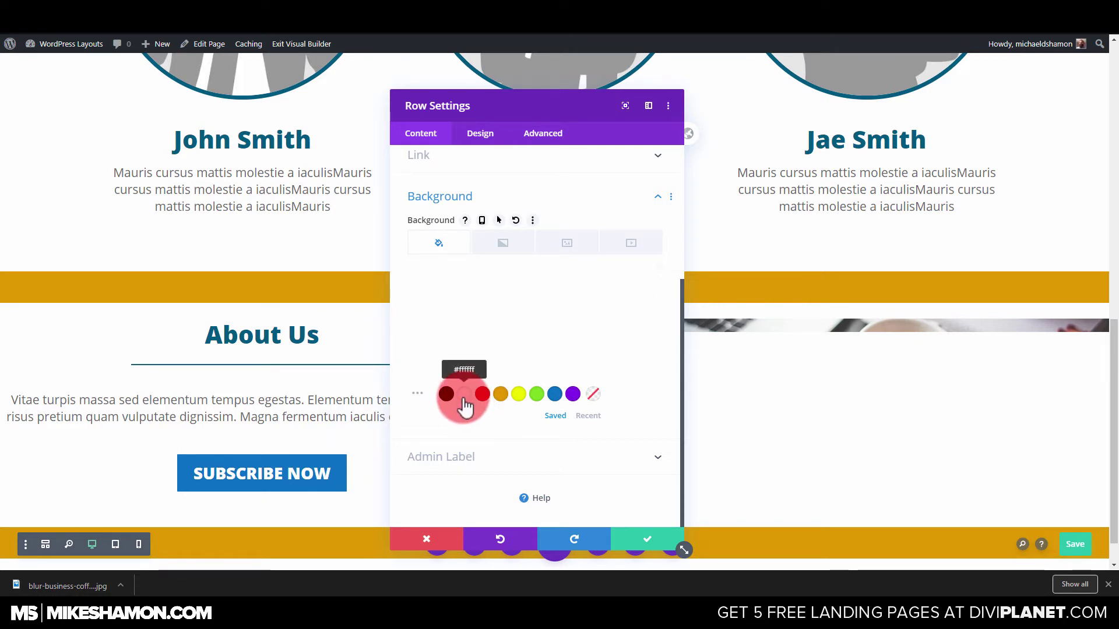
left_click_drag(466, 406, 631, 295)
left_click(626, 284)
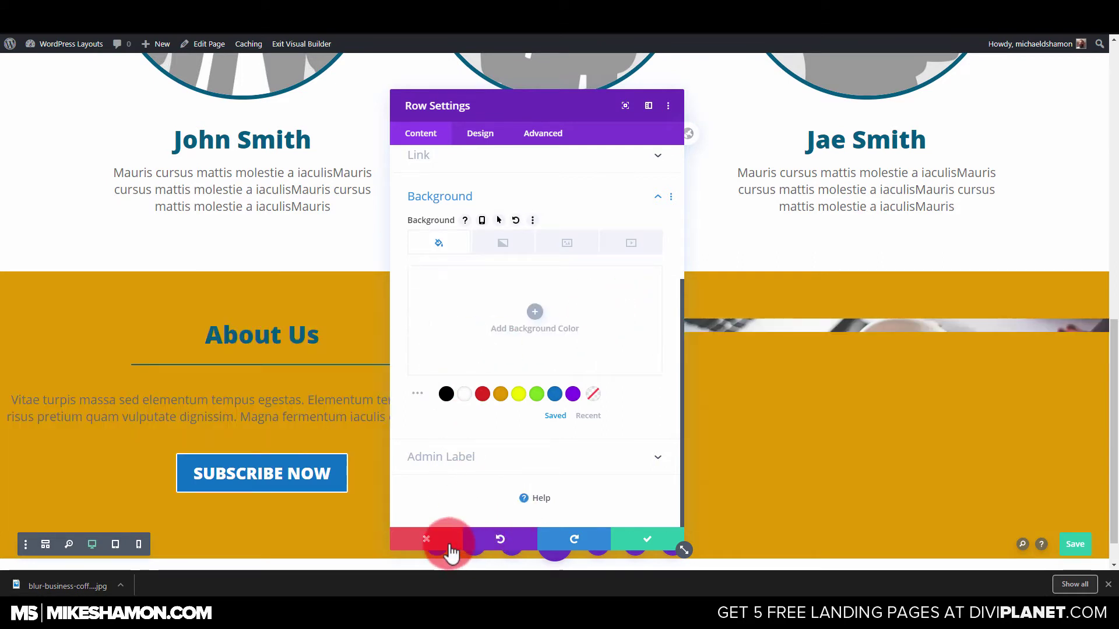
Step: Give the column holding the About Us text a white background and save the column settings
scroll(436, 175, "up", 4)
left_click(419, 271)
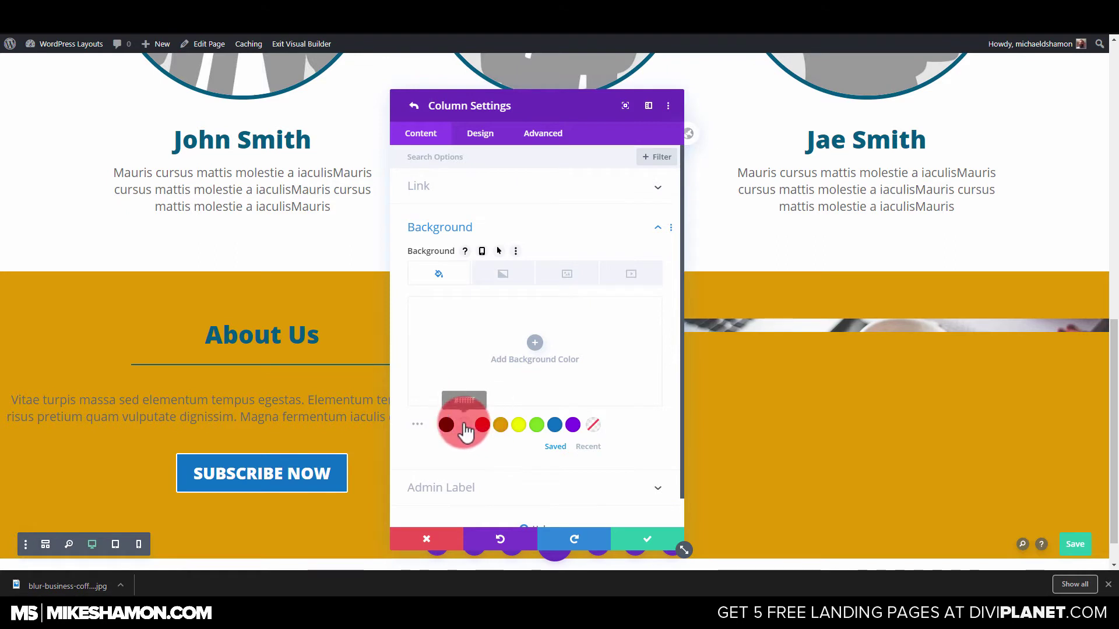
mouse_move(465, 431)
left_mouse_down()
mouse_move(529, 344)
mouse_move(458, 441)
left_mouse_up()
left_click(464, 431)
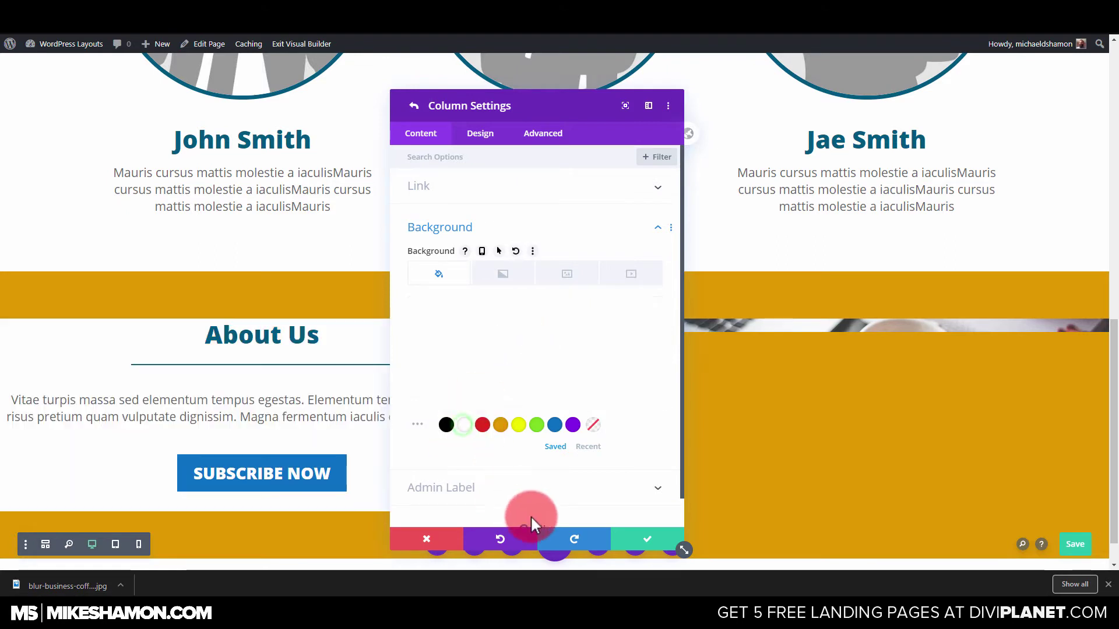
left_click(643, 548)
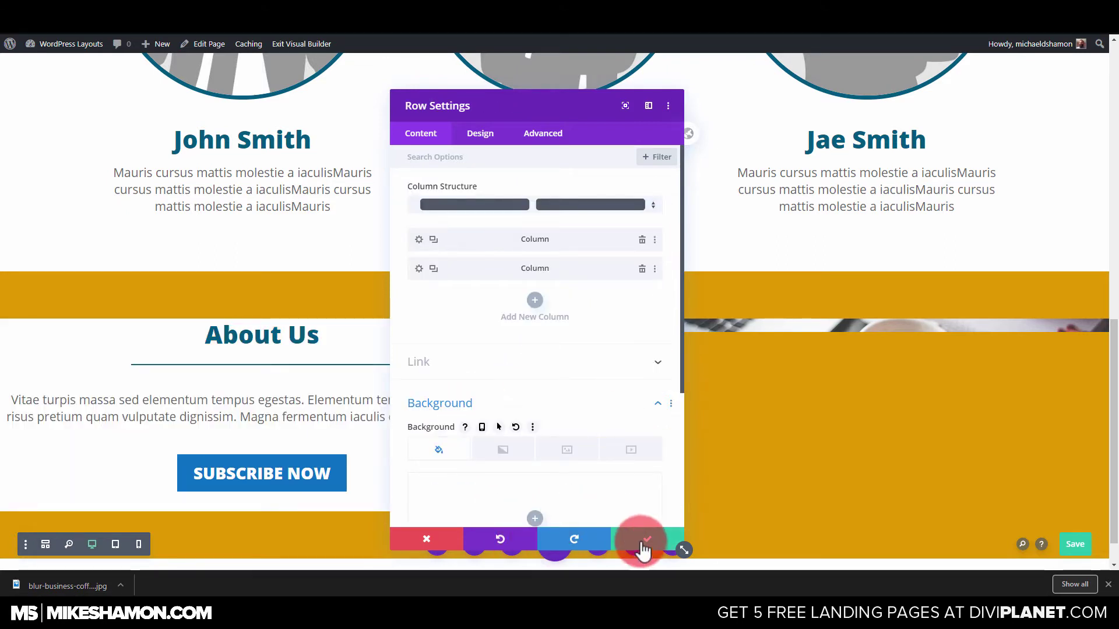
Step: Equalize the column heights of the About Us row and save the row settings
left_click(475, 138)
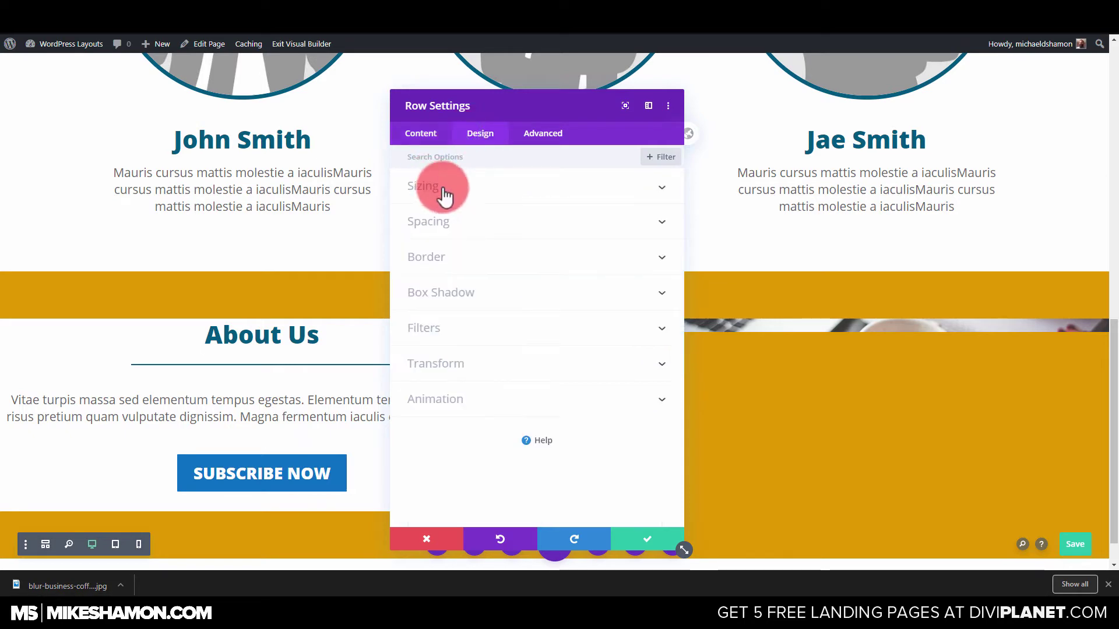
left_click(442, 188)
left_click_drag(548, 105, 886, 95)
left_click_drag(854, 263, 670, 248)
left_click(897, 356)
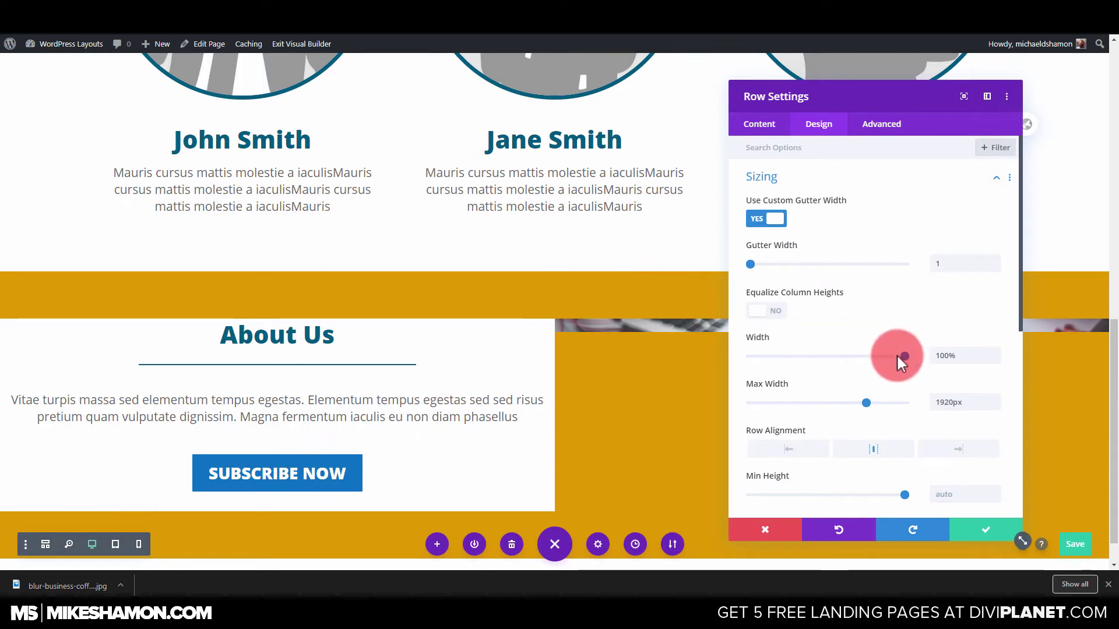
left_click(769, 312)
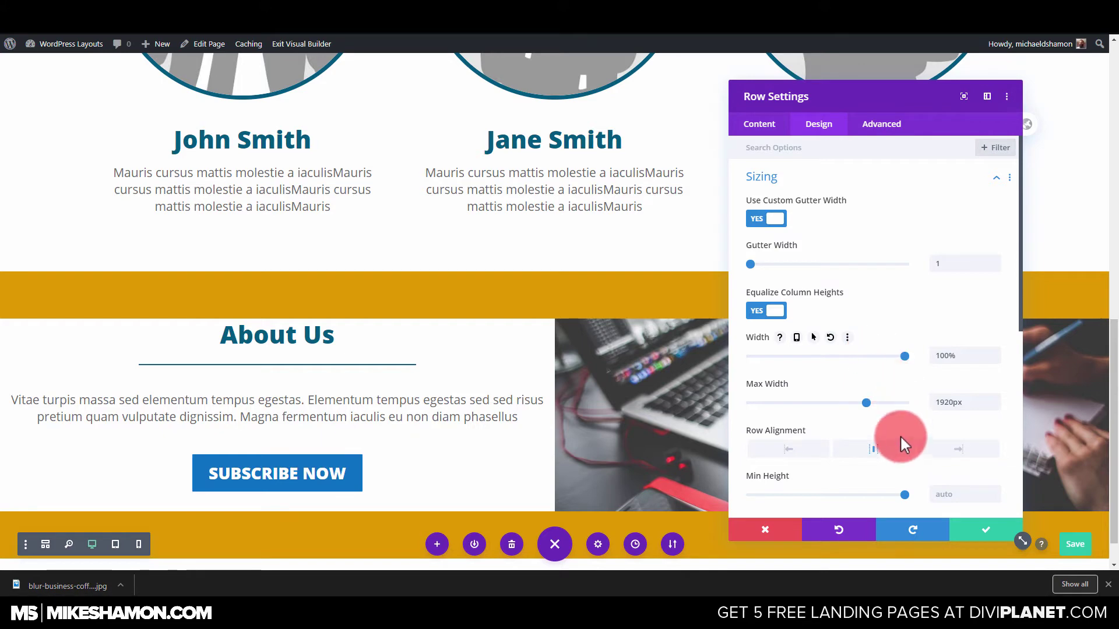
left_click(967, 539)
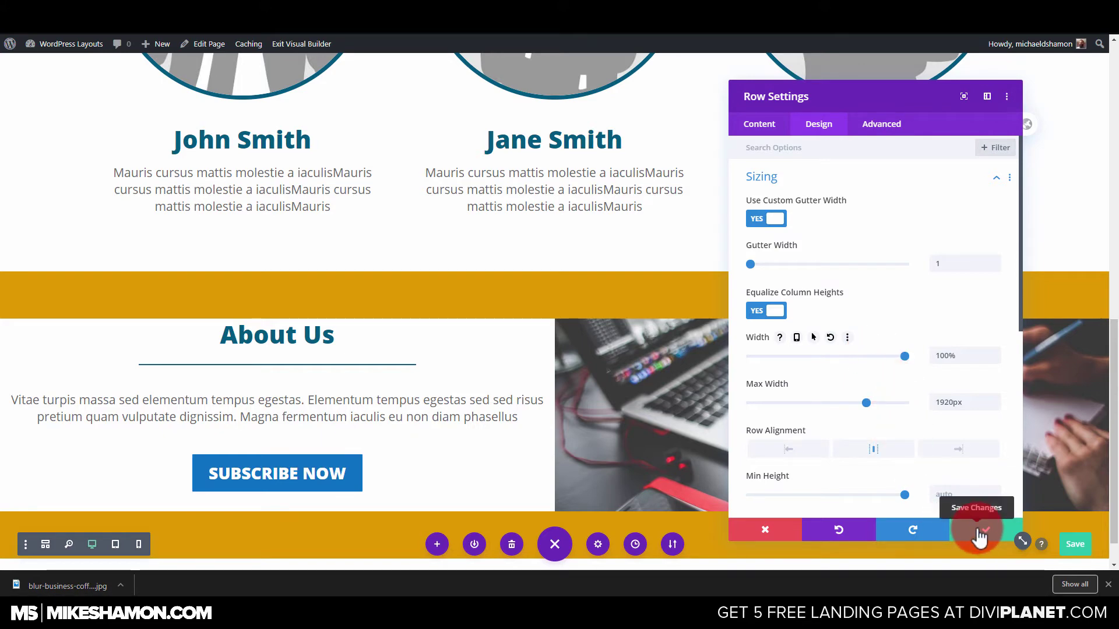
left_click(978, 531)
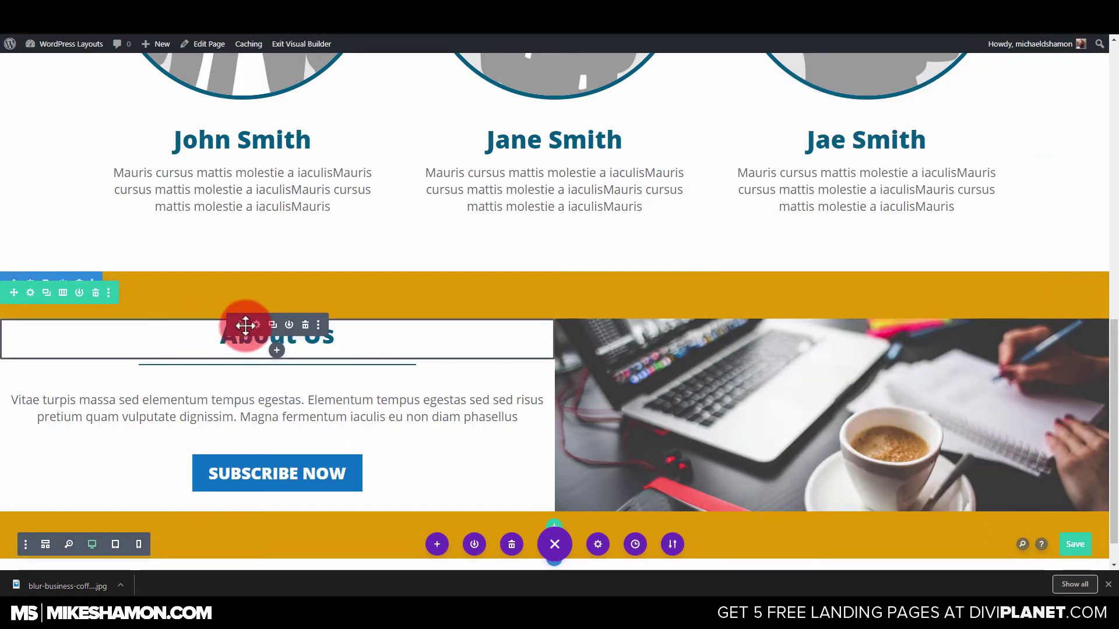
Step: Set the About Us text column's padding to 64px at the top, bottom, left and right, and save the page
left_click(30, 293)
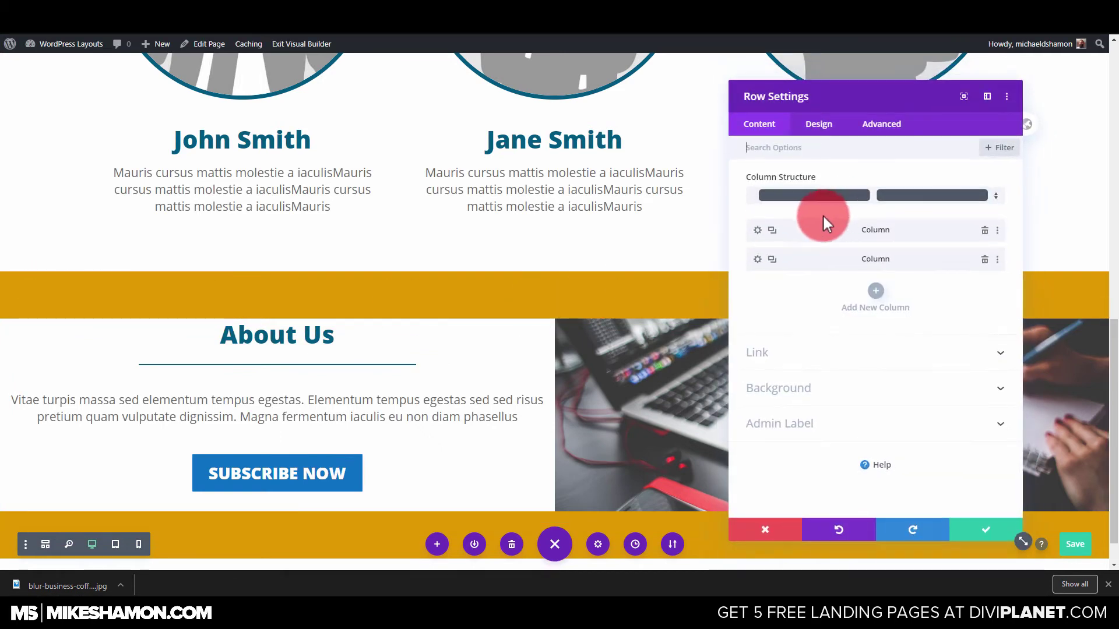
left_click(758, 230)
left_click(818, 124)
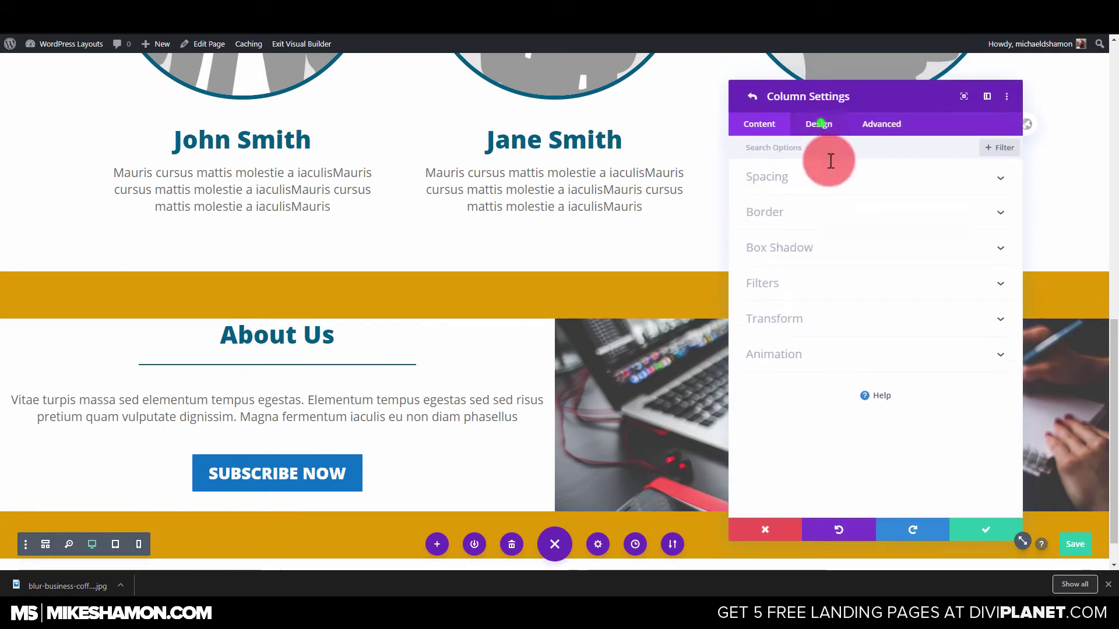
left_click(798, 177)
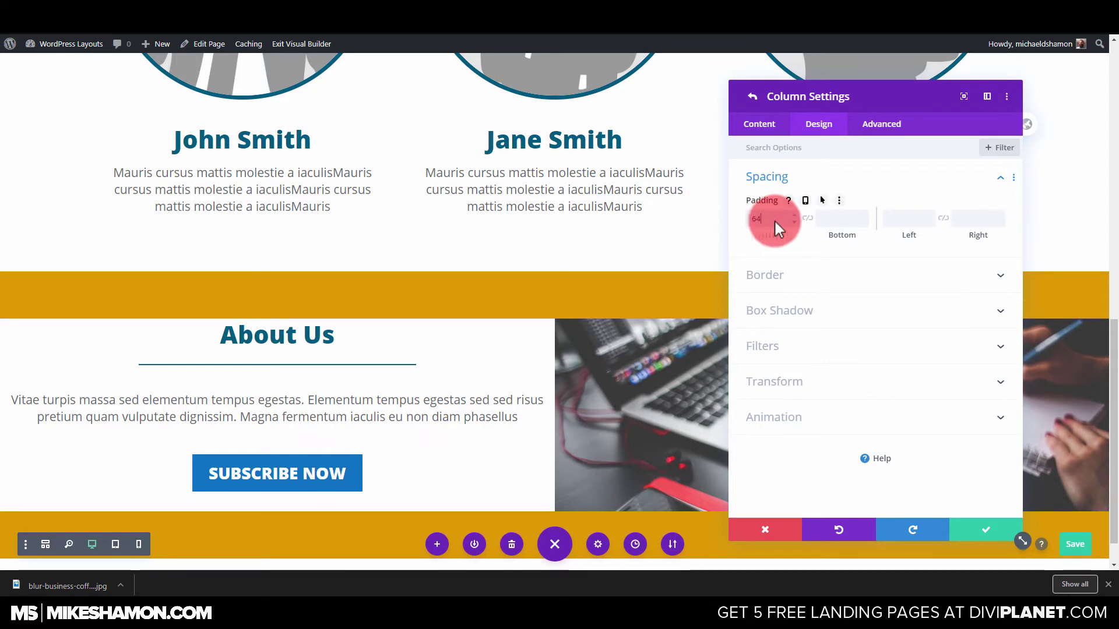
right_click(799, 220)
left_click(807, 218)
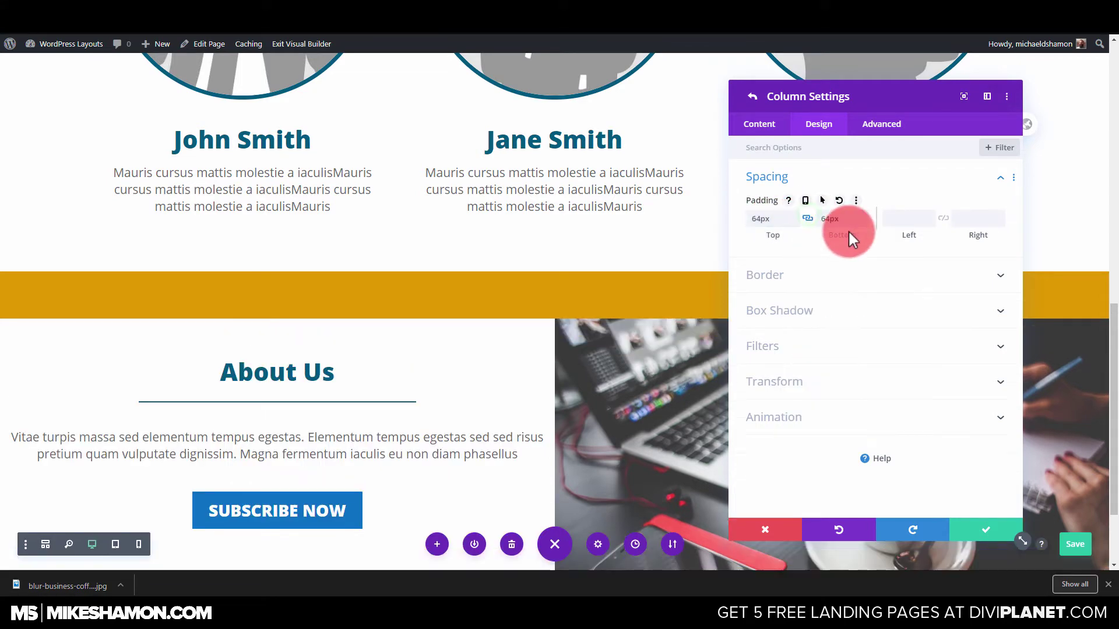
scroll(365, 320, "down", 2)
left_click(904, 222)
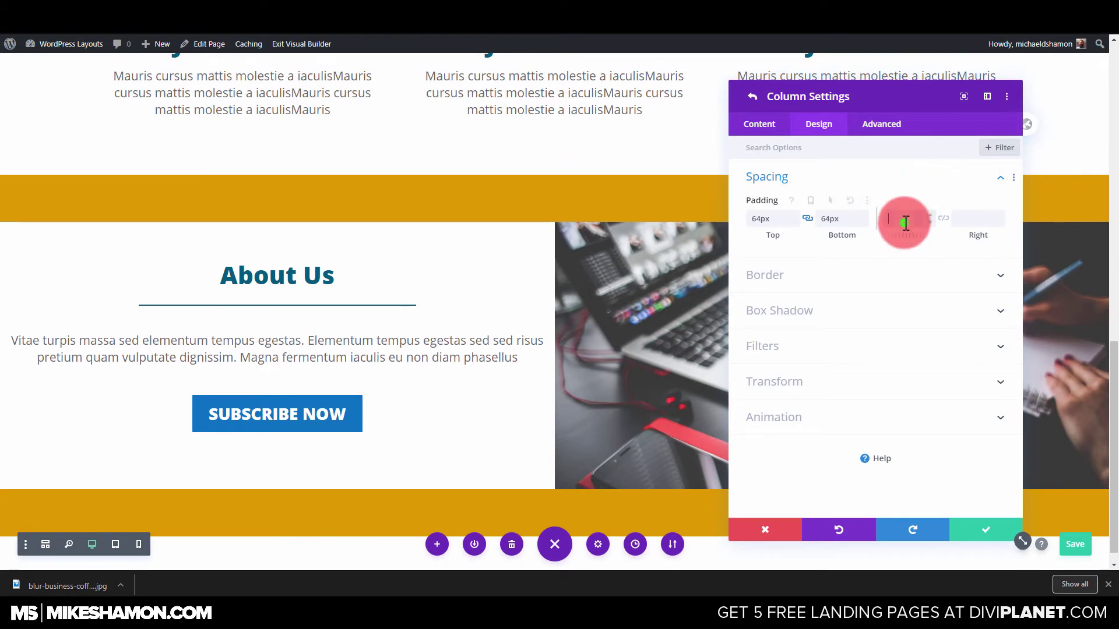
left_click(943, 219)
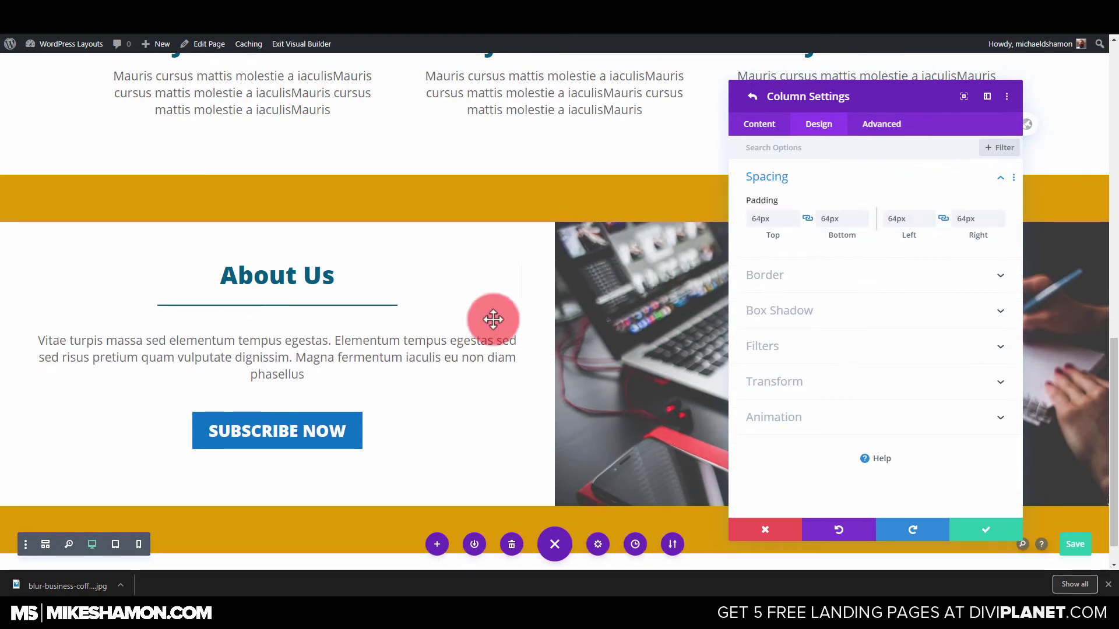
key("ctrl+s")
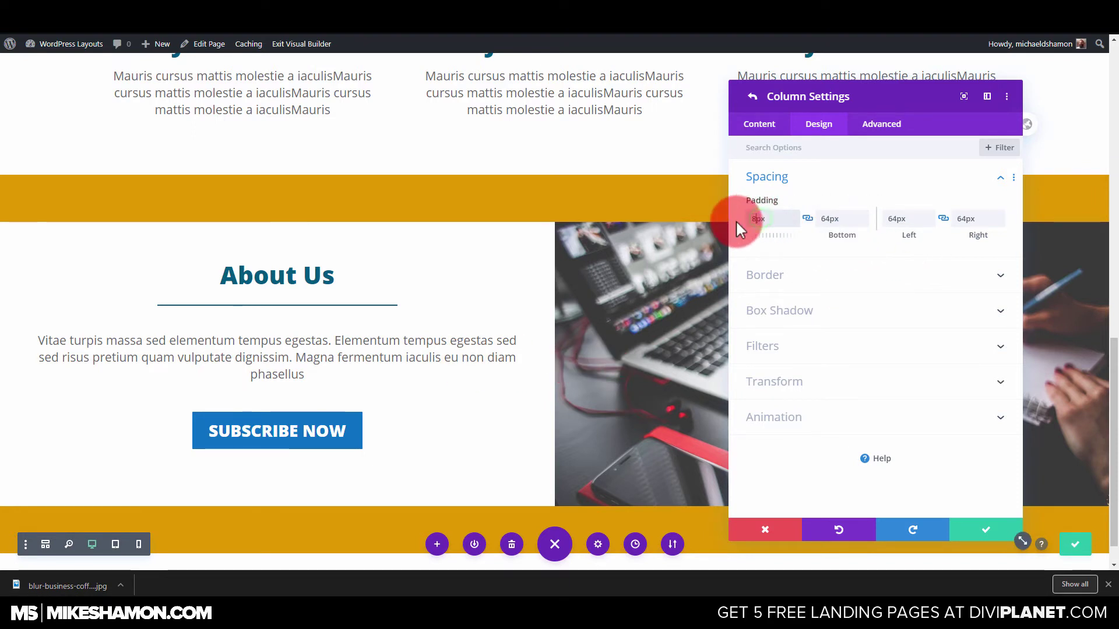
Step: Set the text column's top and bottom padding to 100px and save the column and row settings
type("80")
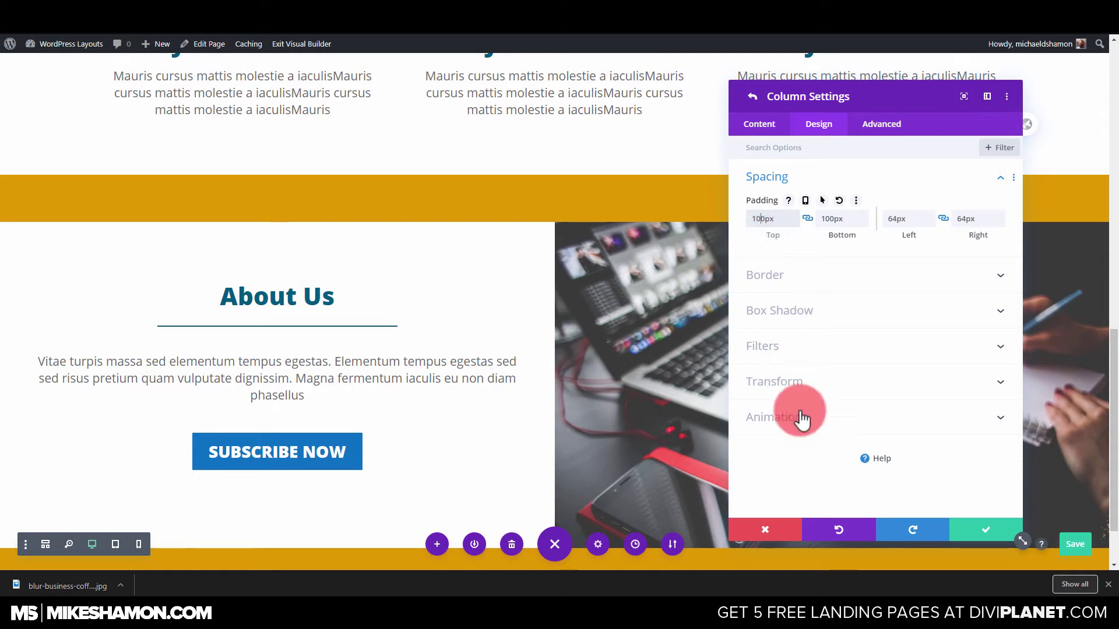
left_click(975, 532)
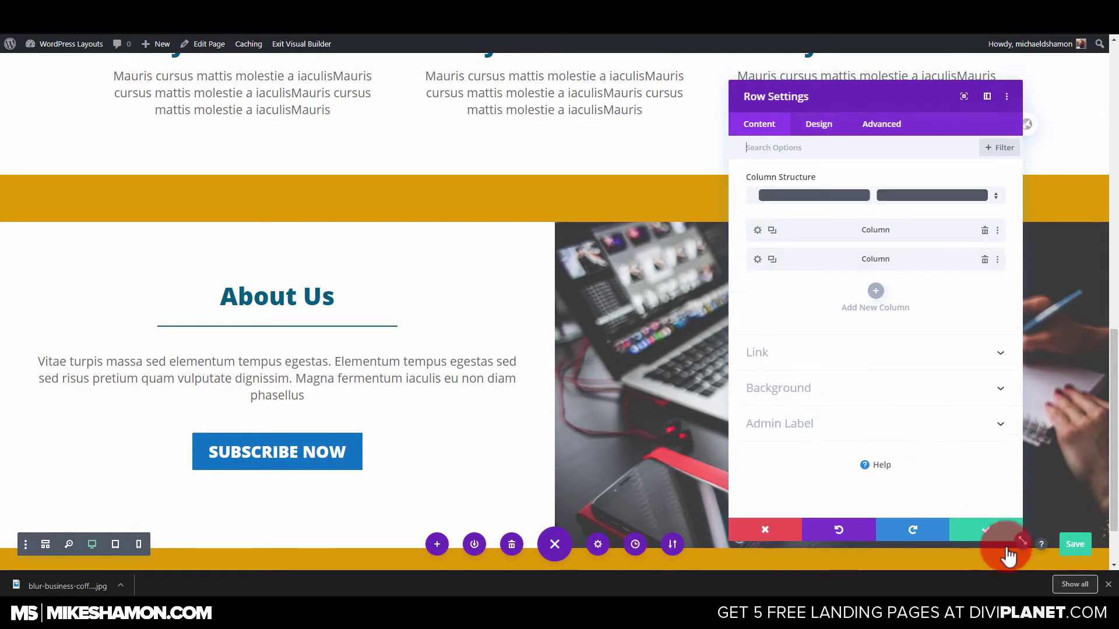
left_click(983, 533)
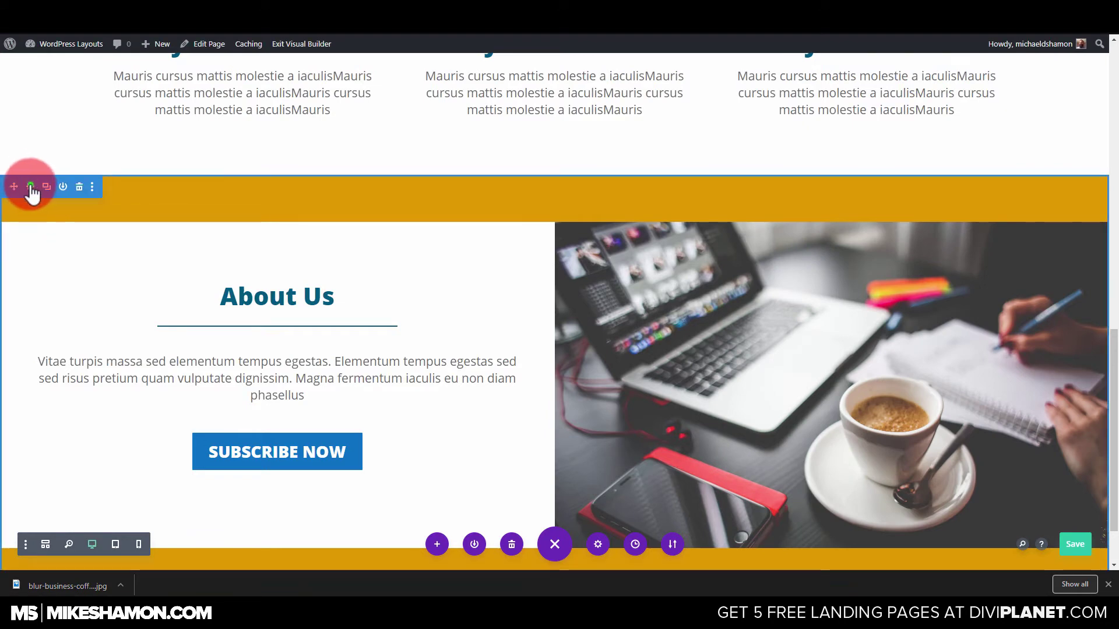
Step: Set the About Us section's top and bottom margin and padding to 0px and save the section settings
left_click(31, 187)
left_click(821, 122)
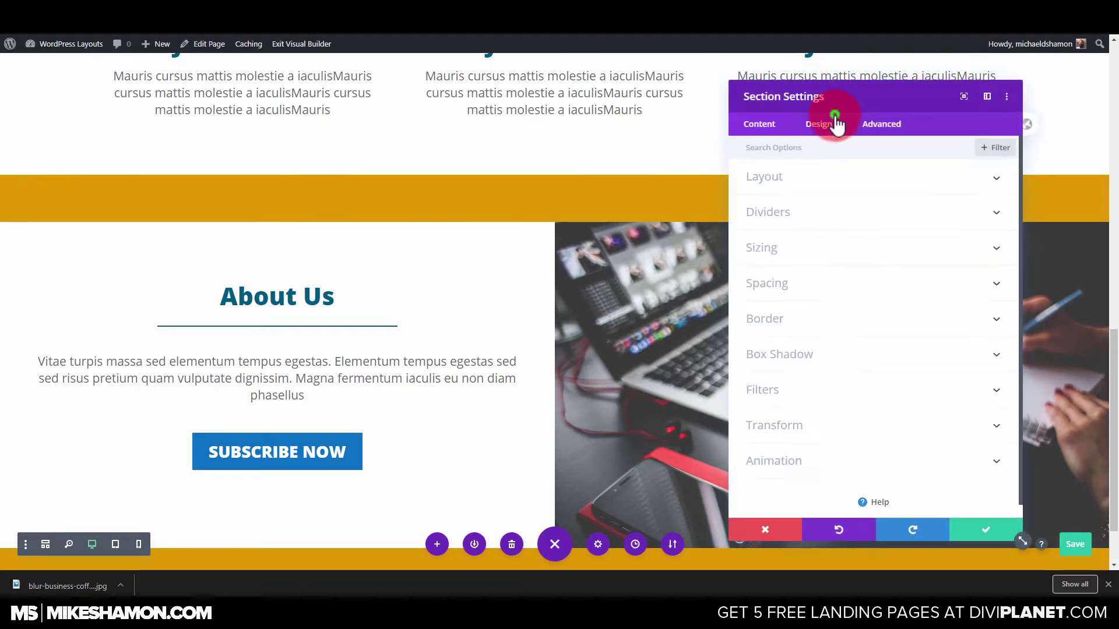
left_click(773, 278)
left_click(767, 194)
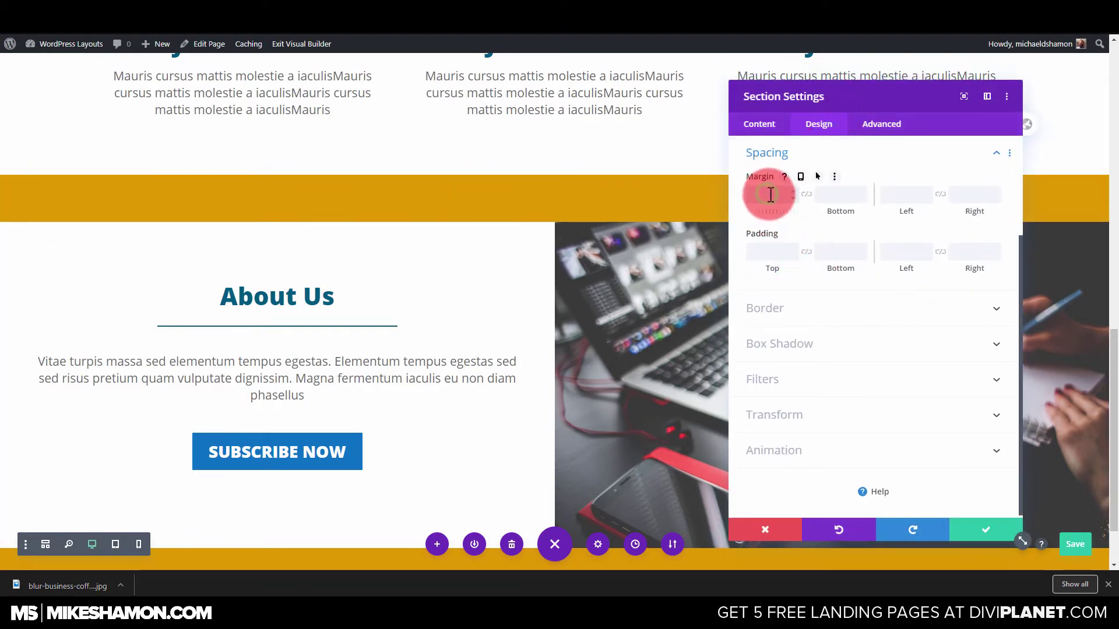
type("0")
left_click(806, 194)
left_click(776, 265)
type("0")
left_click(806, 251)
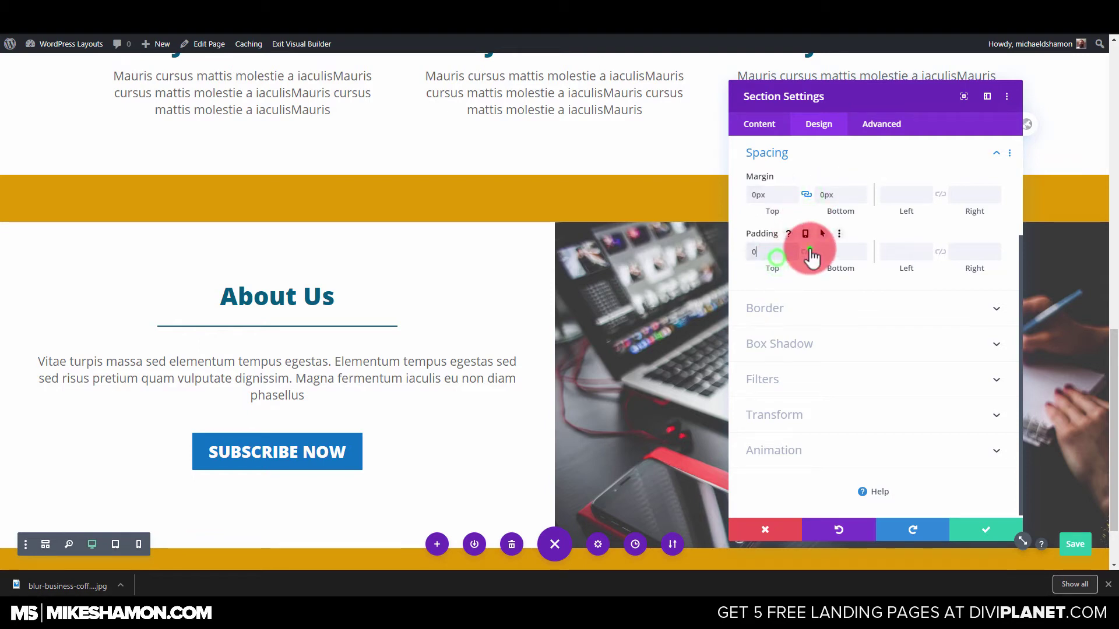
left_click(979, 532)
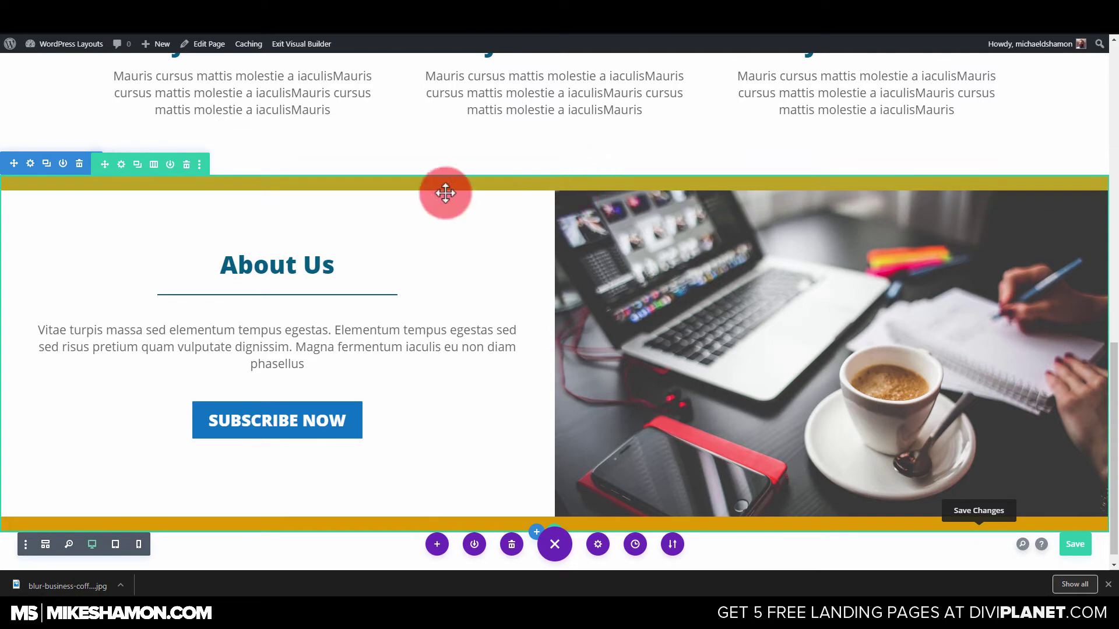
Step: Set the About Us row's top and bottom padding and margin to 0px, then save the row settings and the page
left_click(122, 166)
left_click(815, 126)
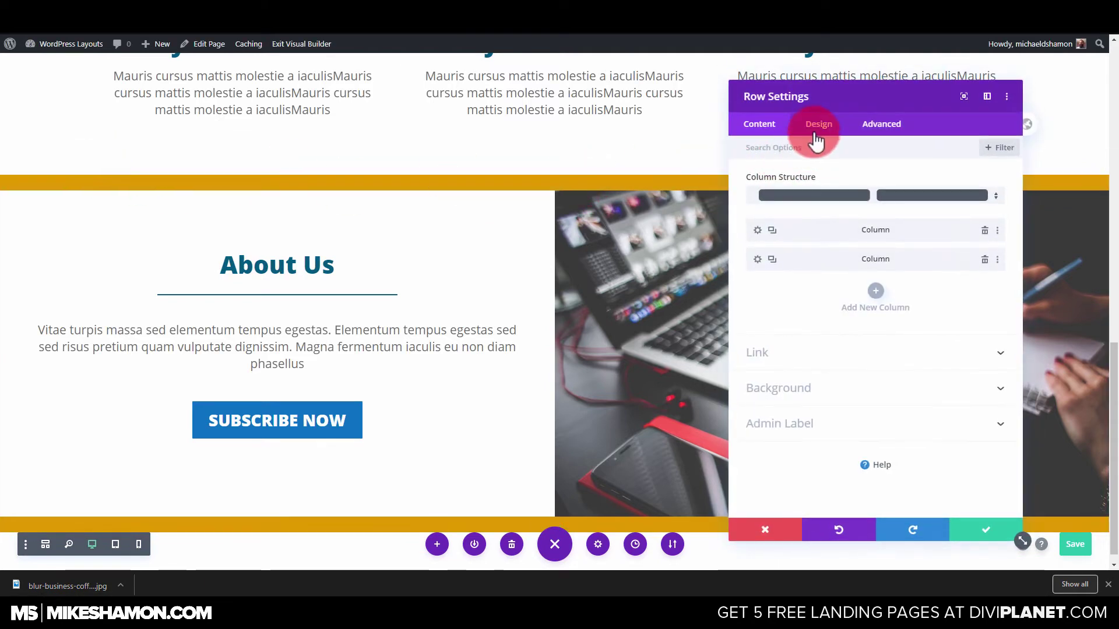
left_click(796, 219)
left_click(773, 200)
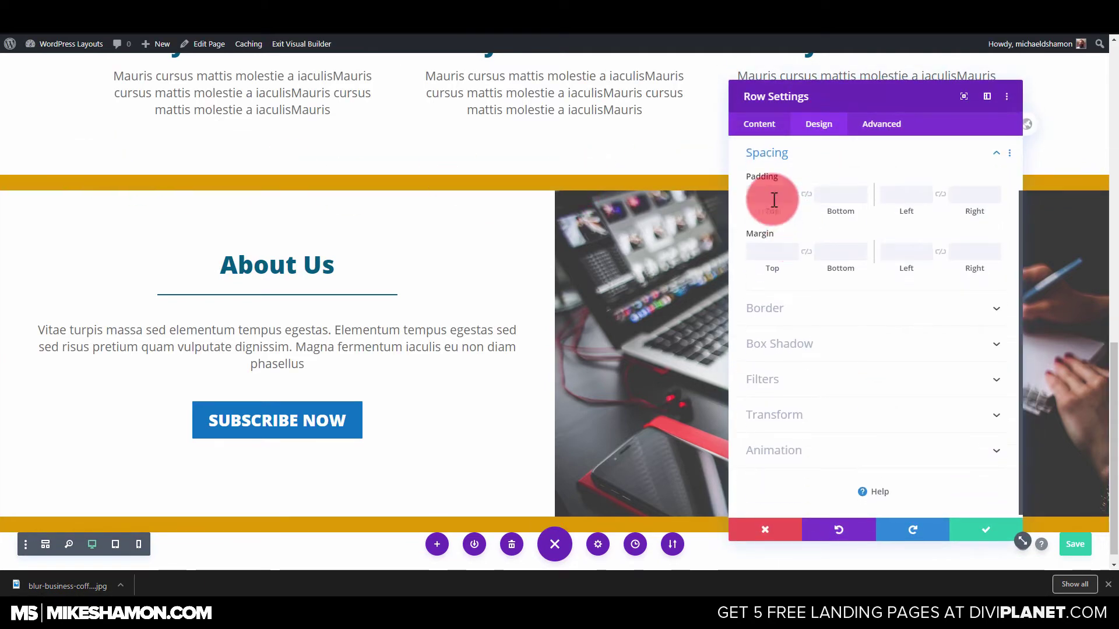
type("0")
left_click(795, 251)
type("0")
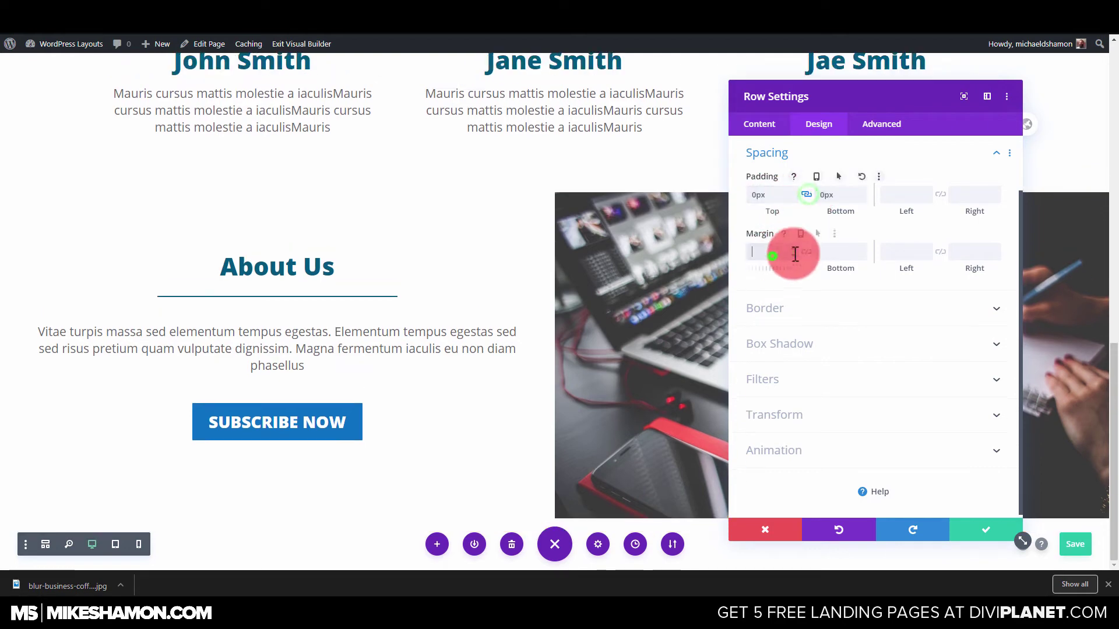
left_click(845, 267)
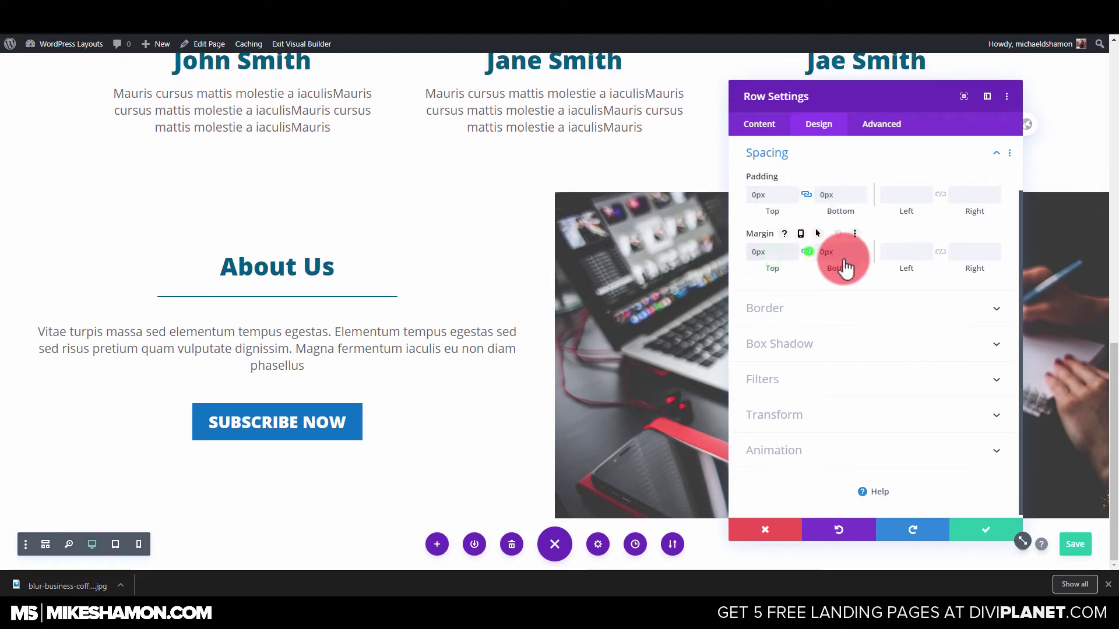
left_click(987, 528)
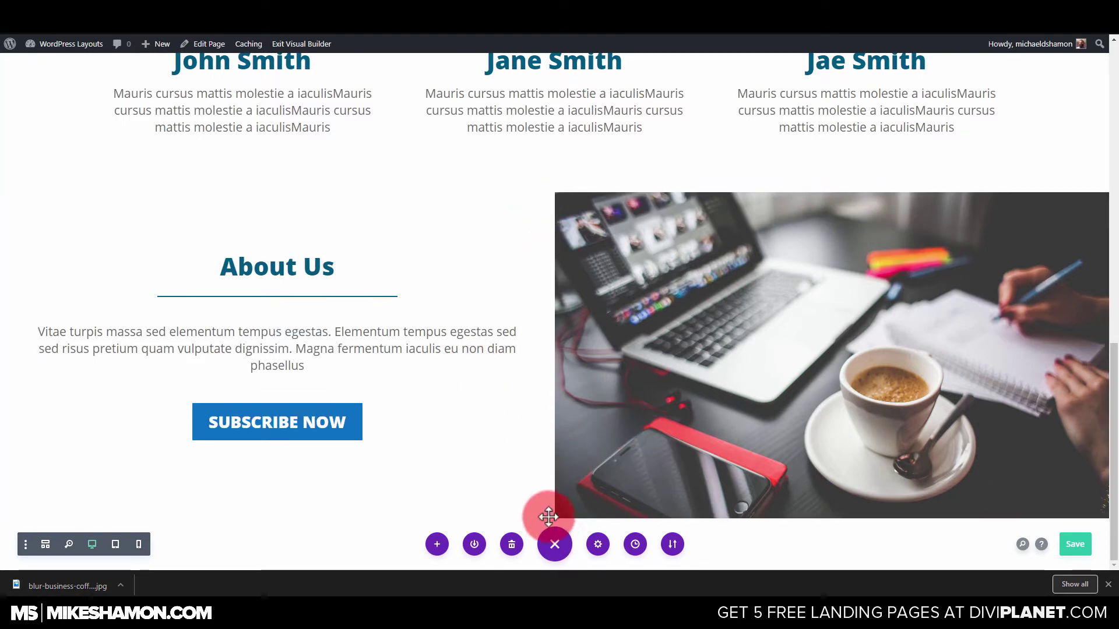
left_click(1075, 546)
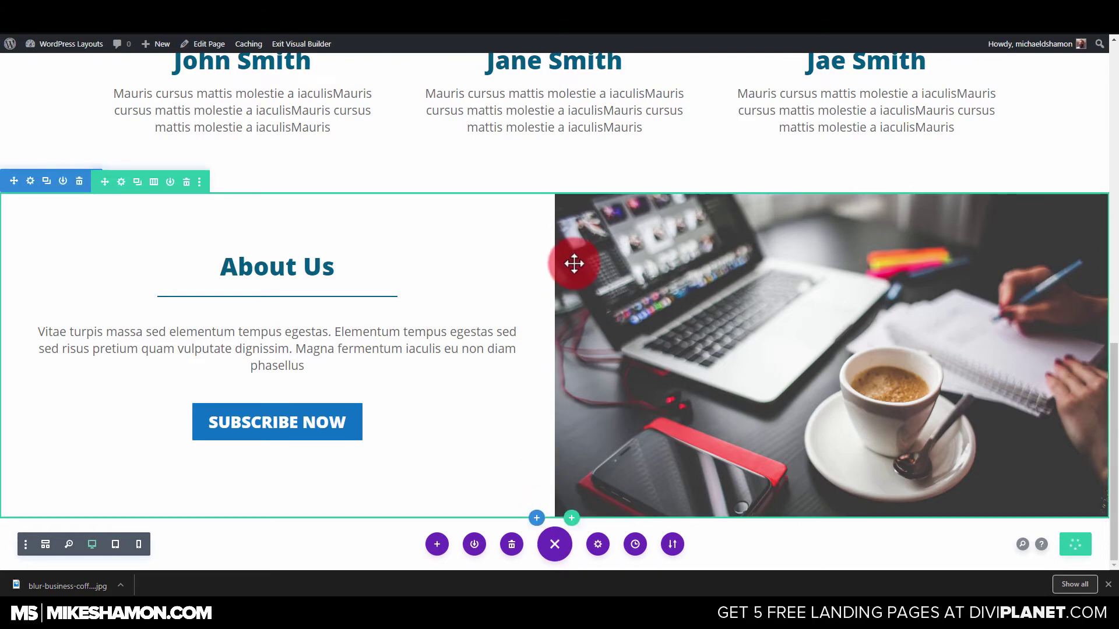
Step: Insert a regular section below About Us with a single-column row and a Text module, keeping its placeholder content
scroll(574, 263, "up", 9)
scroll(575, 260, "up", 3)
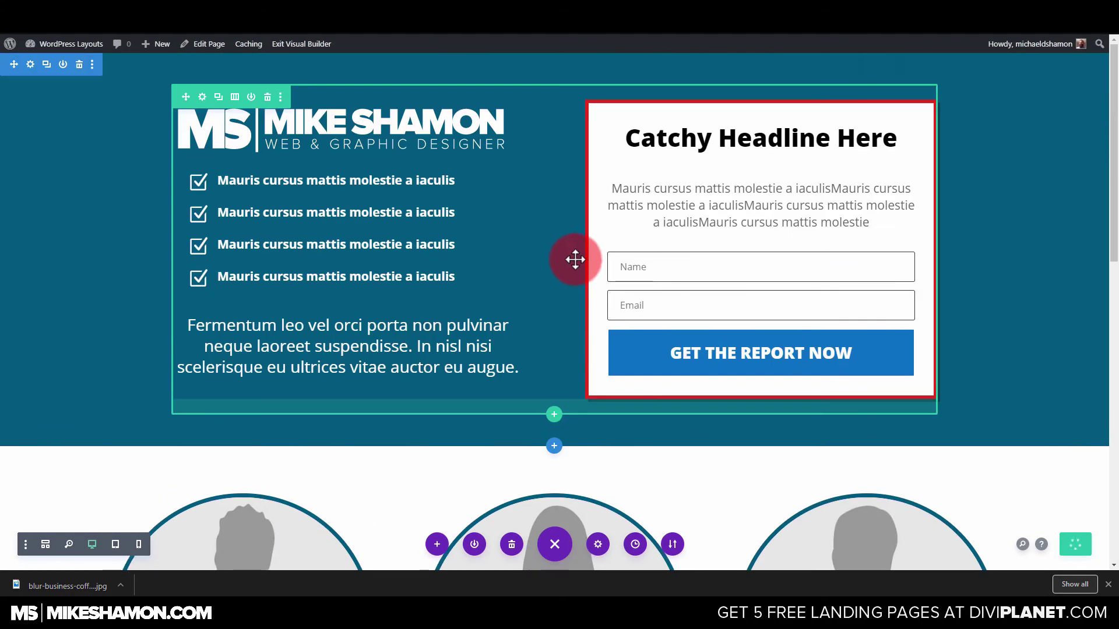
scroll(495, 320, "down", 9)
scroll(548, 365, "down", 3)
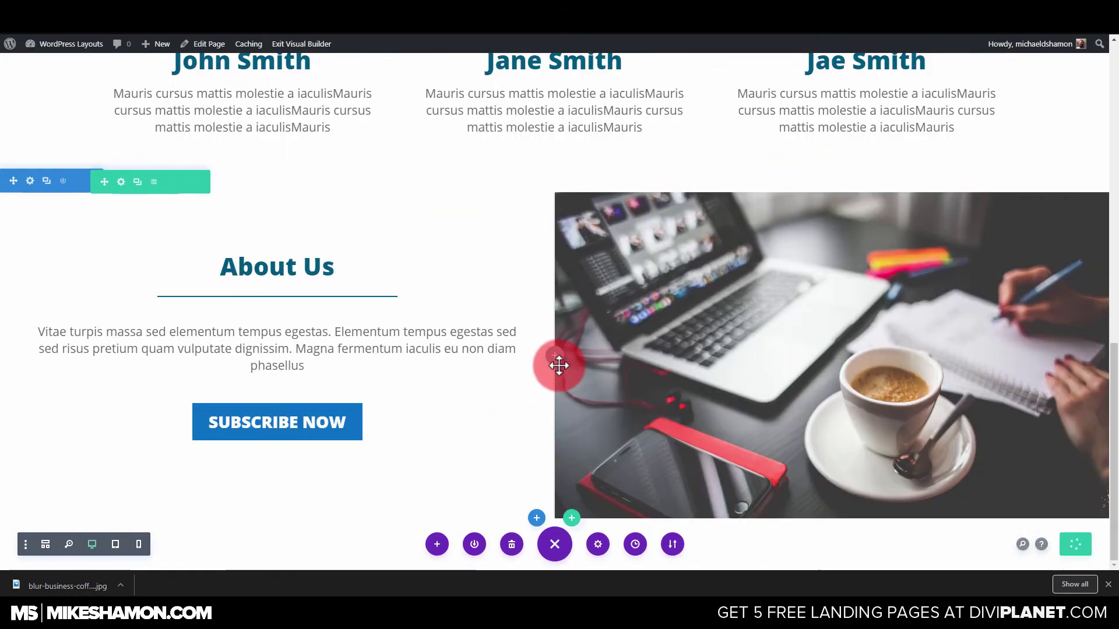
left_click(540, 518)
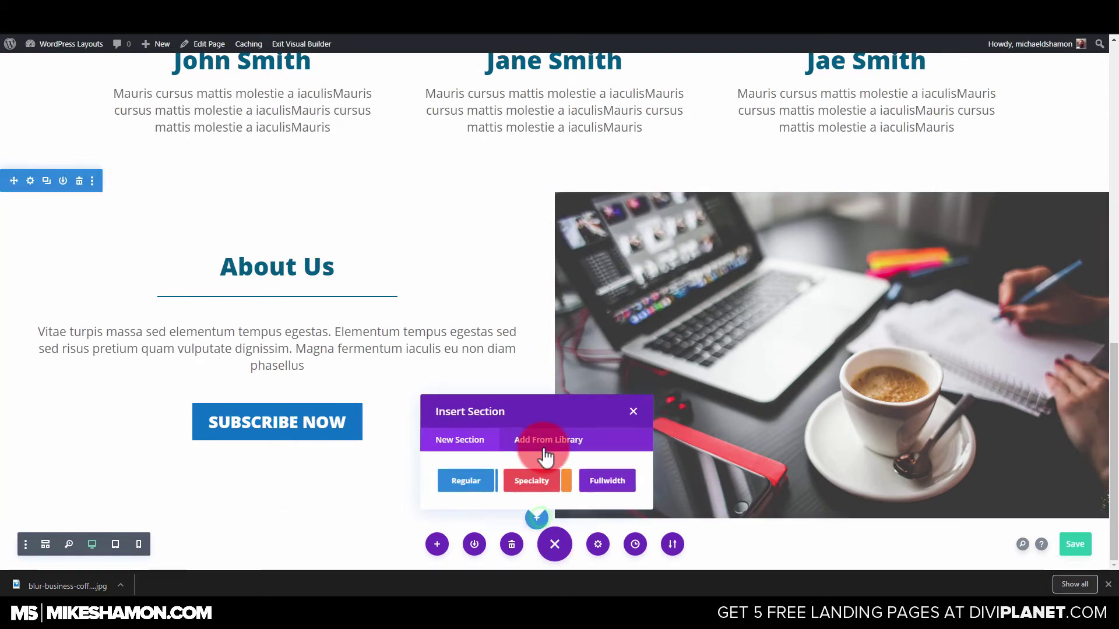
left_click(475, 478)
left_click(511, 326)
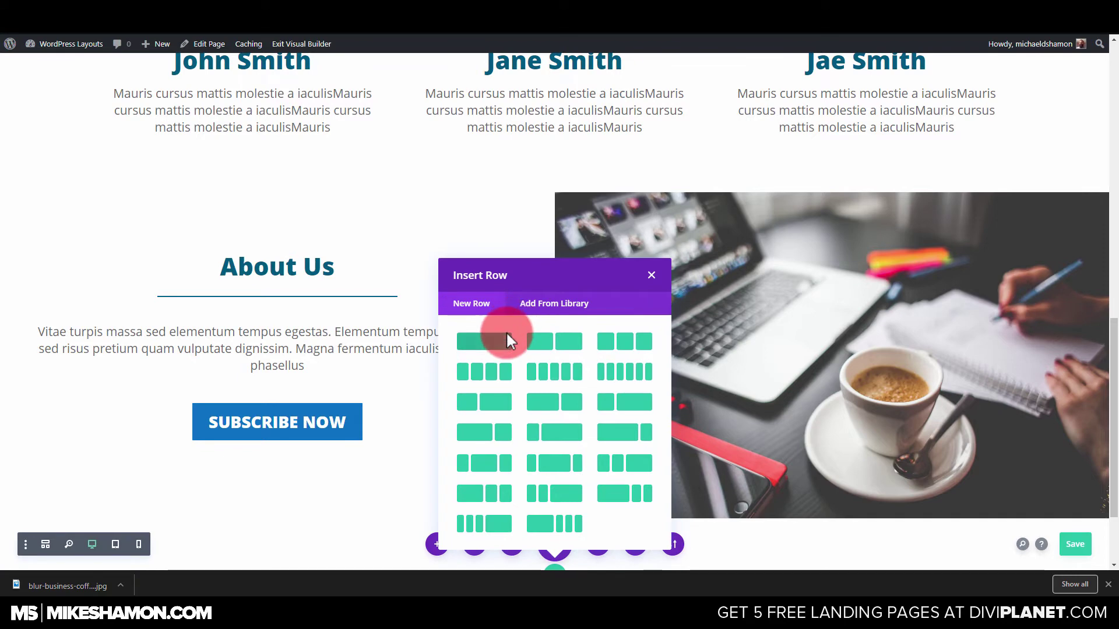
left_click(566, 431)
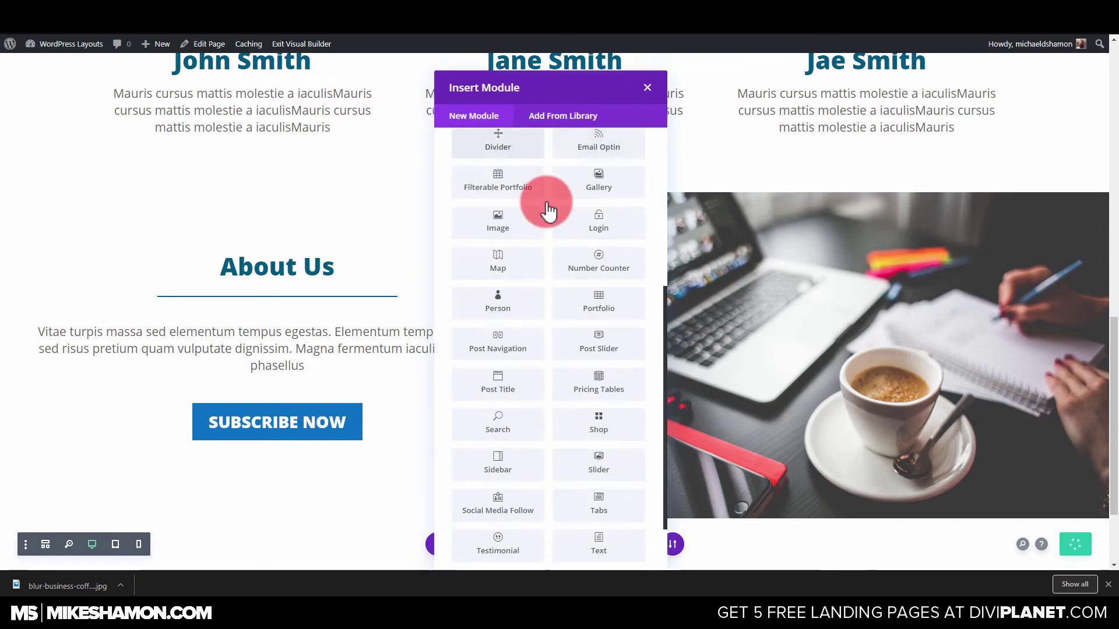
left_click(541, 152)
type("text")
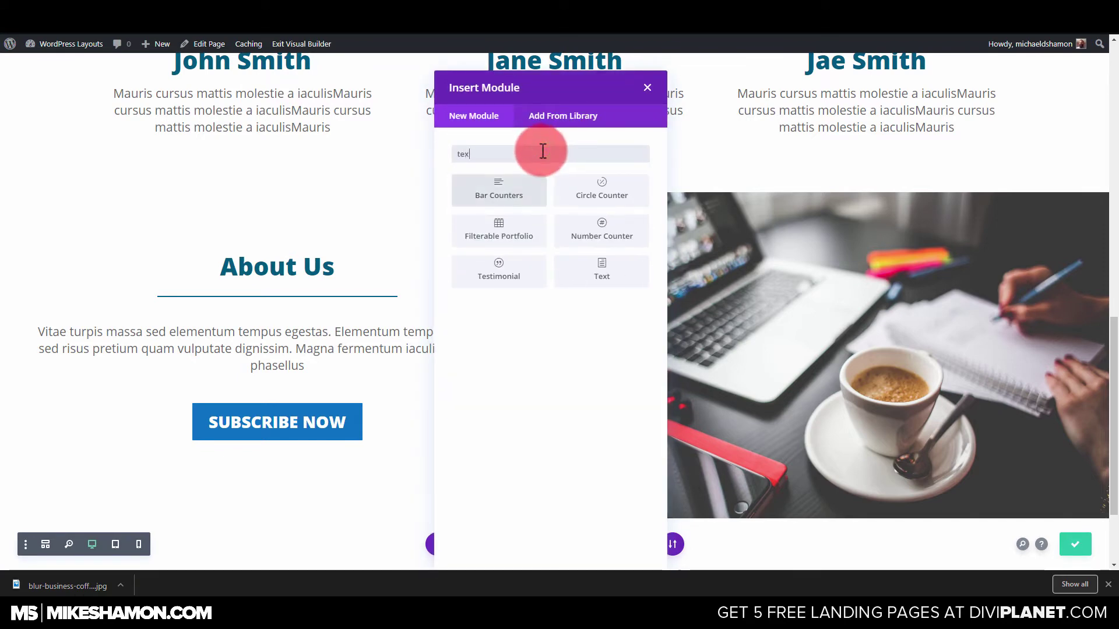
left_click(522, 189)
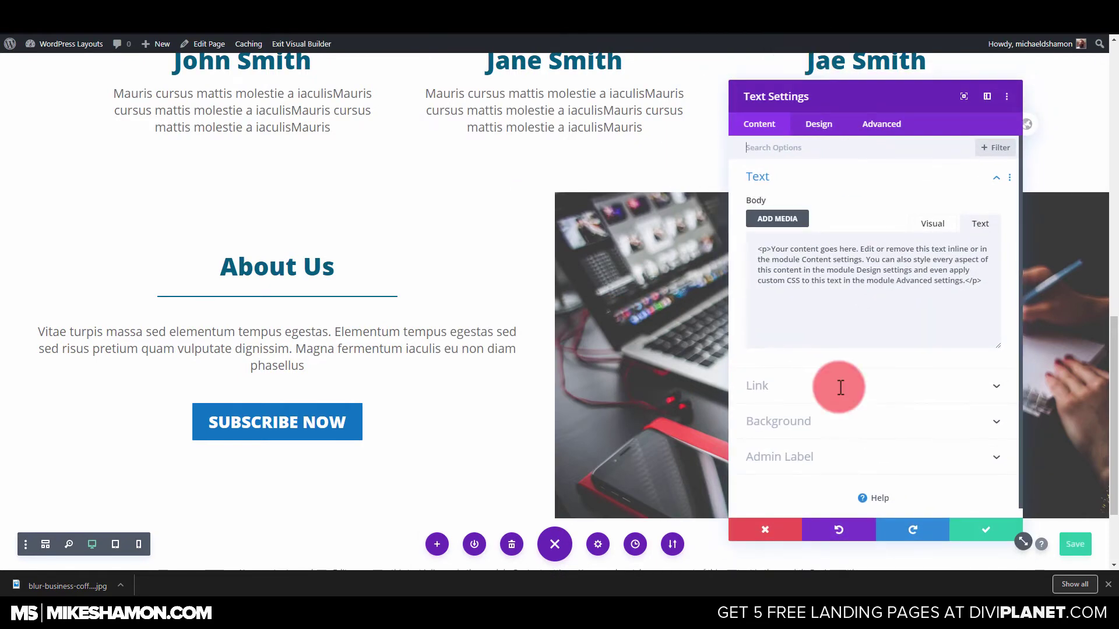
left_click(771, 524)
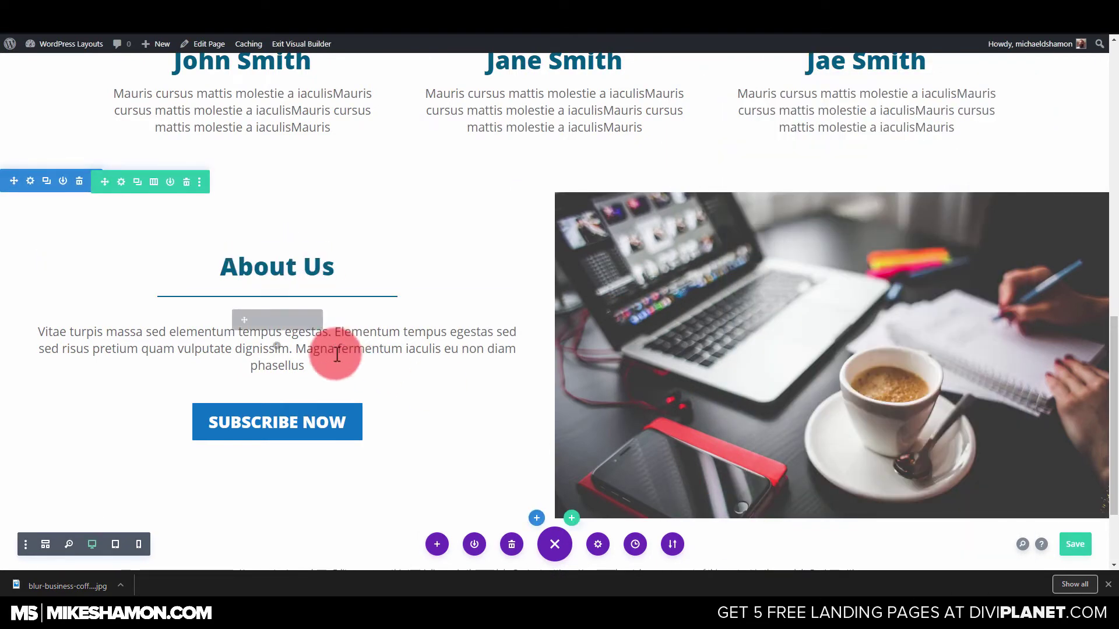
Step: Duplicate the About Us paragraph and move the copy into the new section above the placeholder text
left_click(273, 320)
scroll(395, 348, "down", 3)
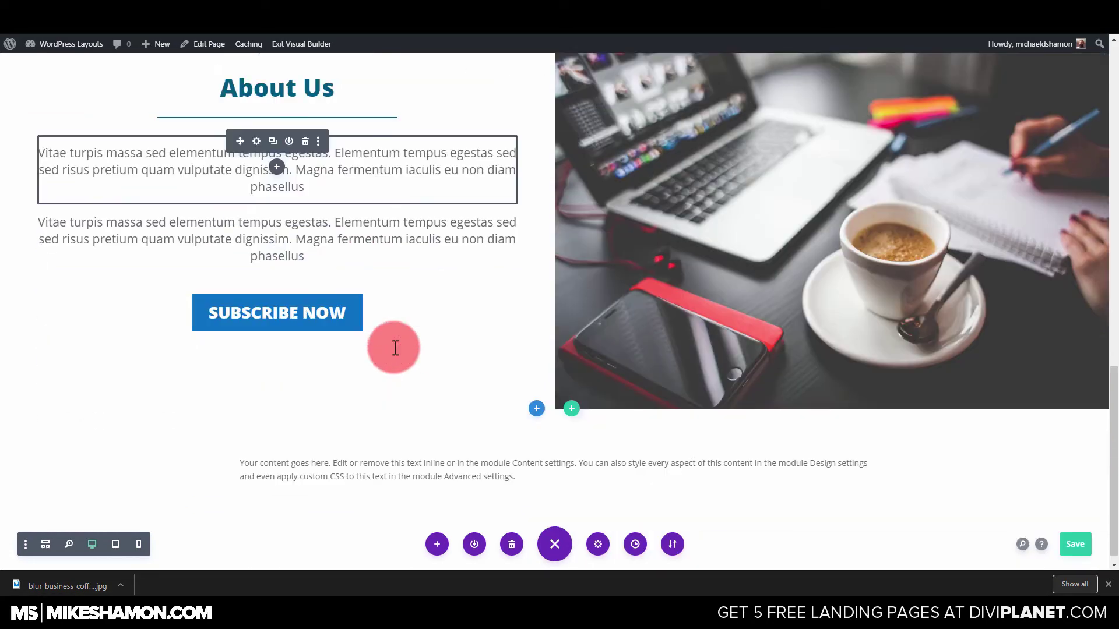
left_click_drag(467, 496, 512, 467)
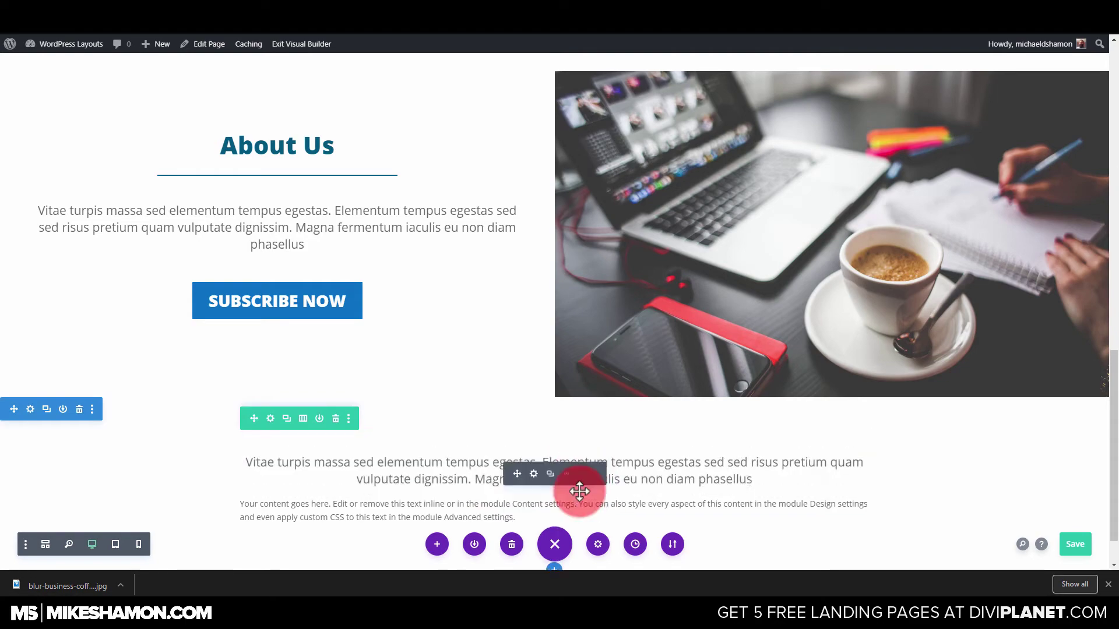
Step: Set the background colour of the new section below About Us to #00597C and save the section settings
scroll(584, 391, "up", 10)
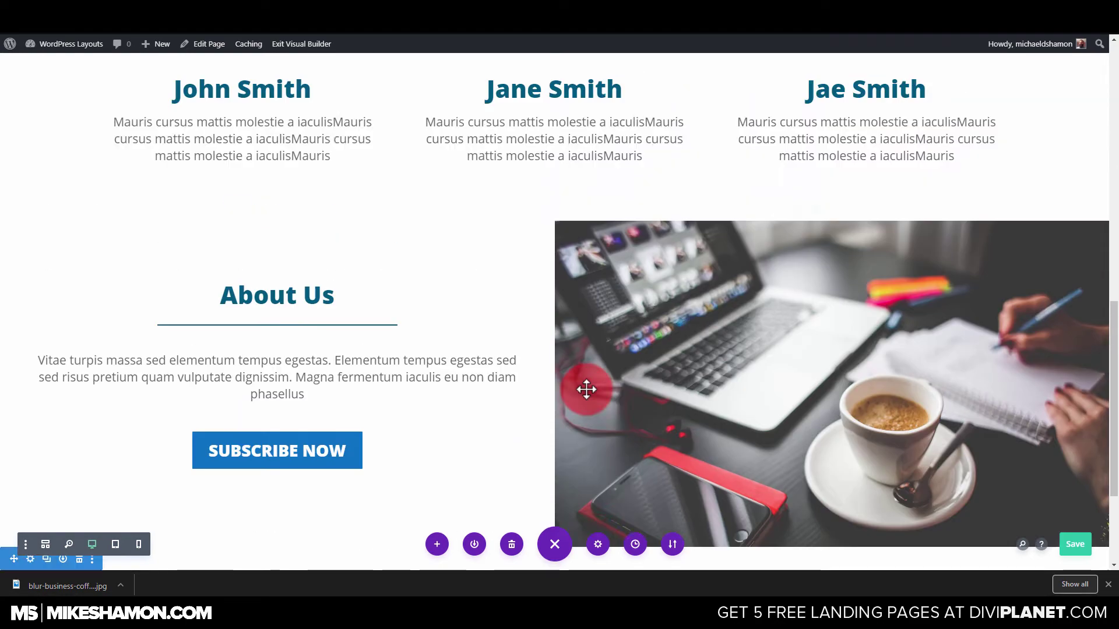
scroll(530, 414, "down", 10)
left_click(30, 384)
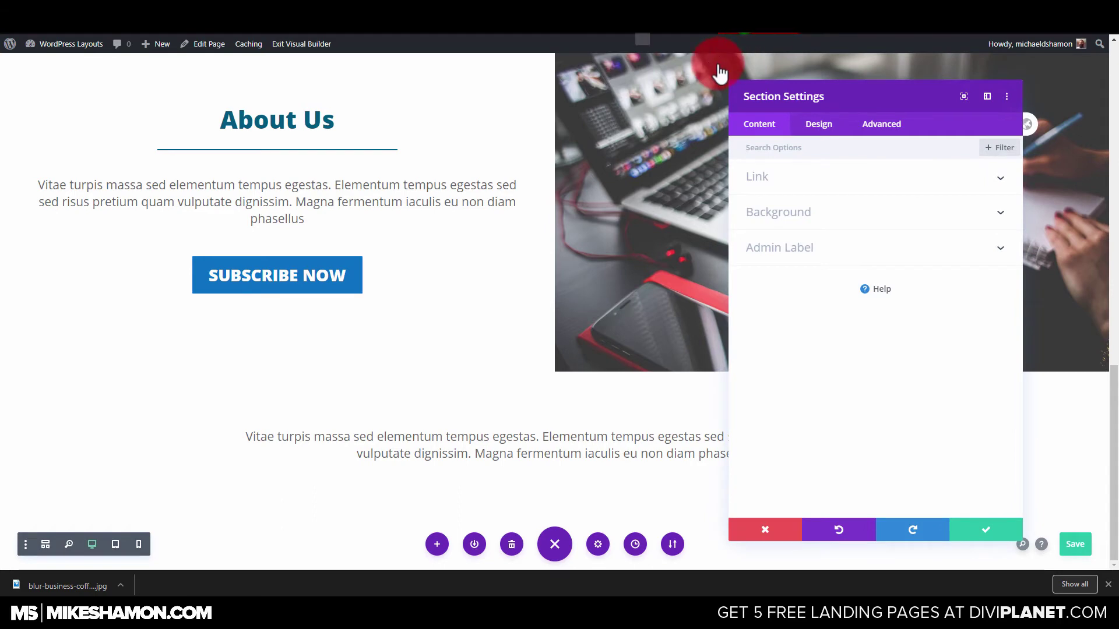
left_click(702, 77)
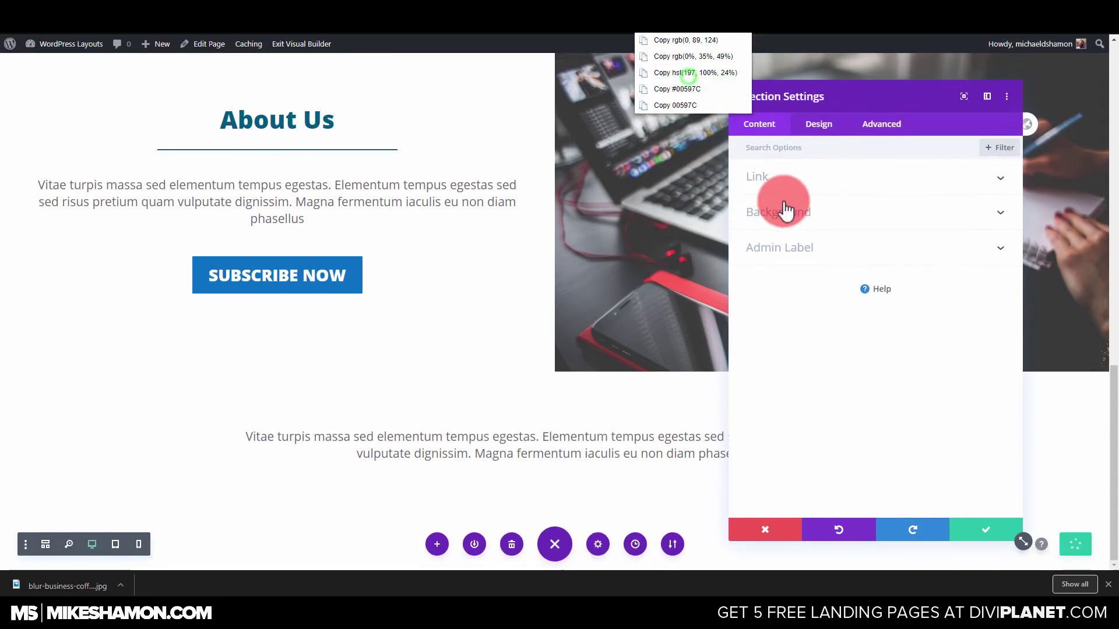
left_click(807, 236)
left_click(710, 85)
left_click(758, 76)
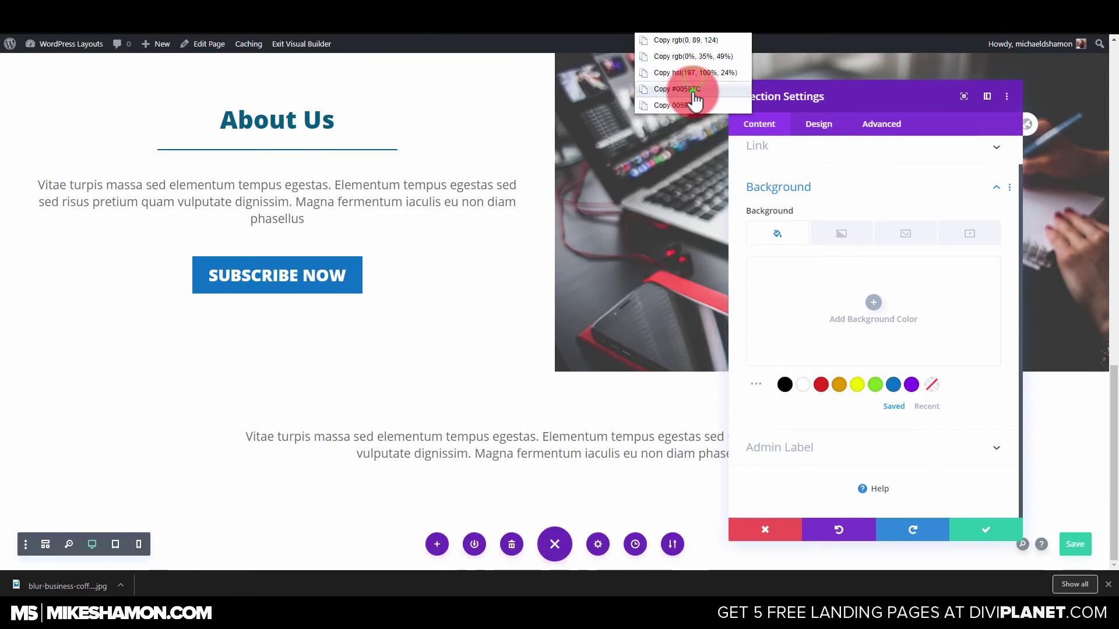
left_click(693, 90)
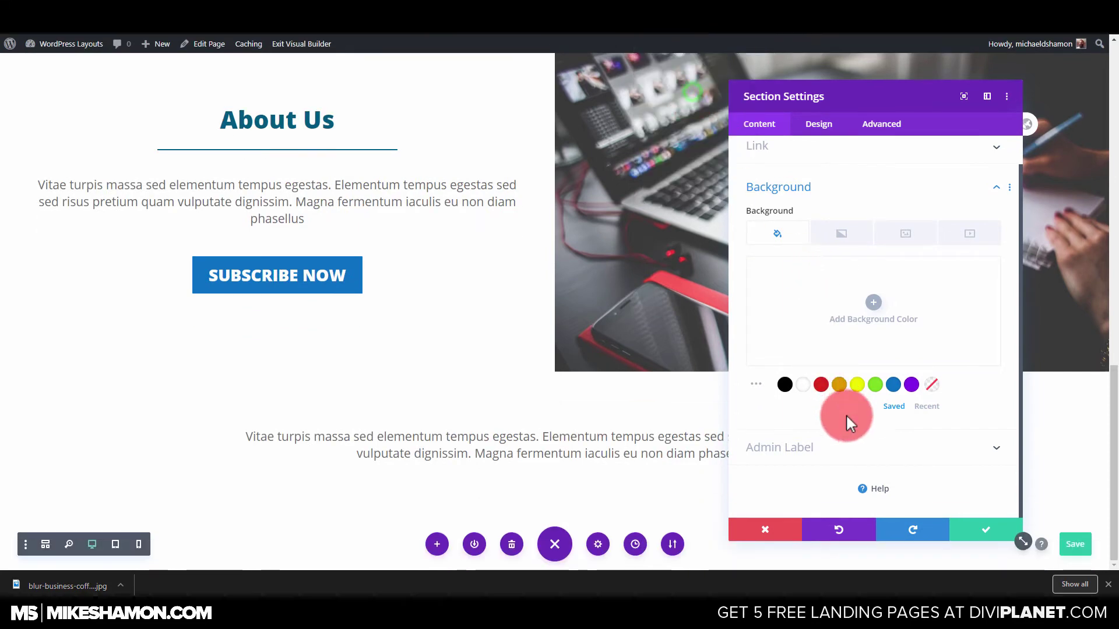
left_click(859, 330)
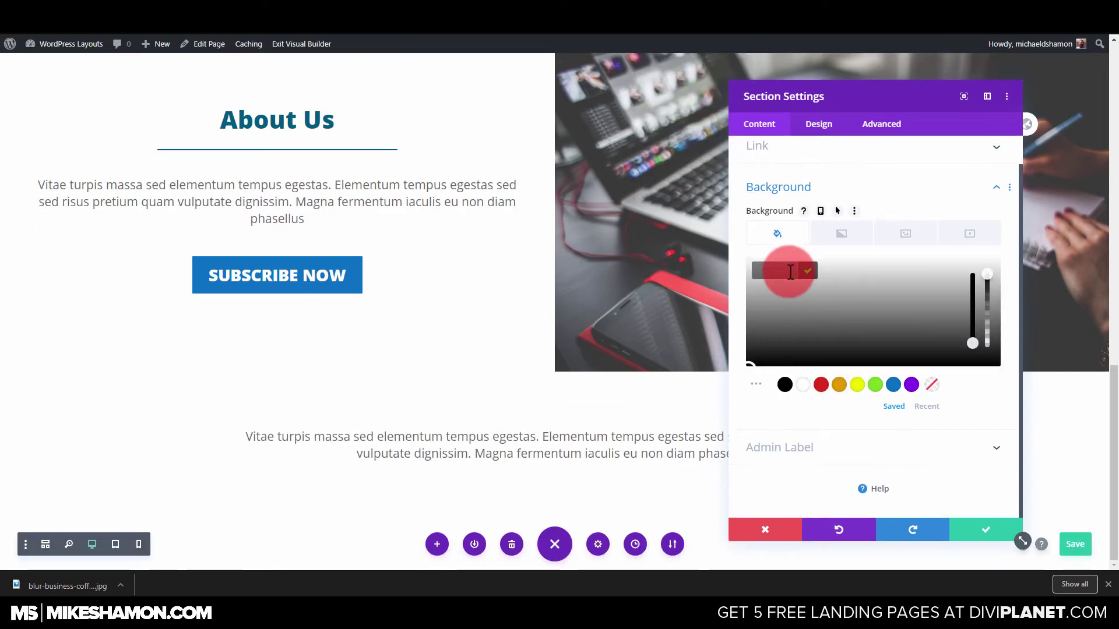
key("ctrl+v")
left_click(973, 539)
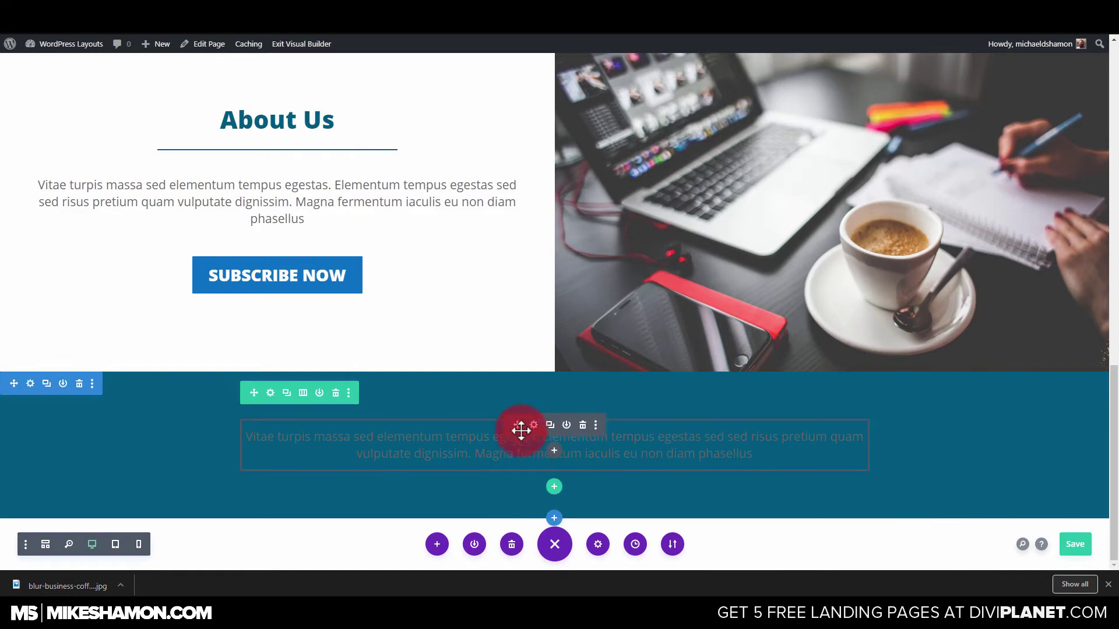
Step: Make the paragraph text in the new section white and italic
left_click(818, 124)
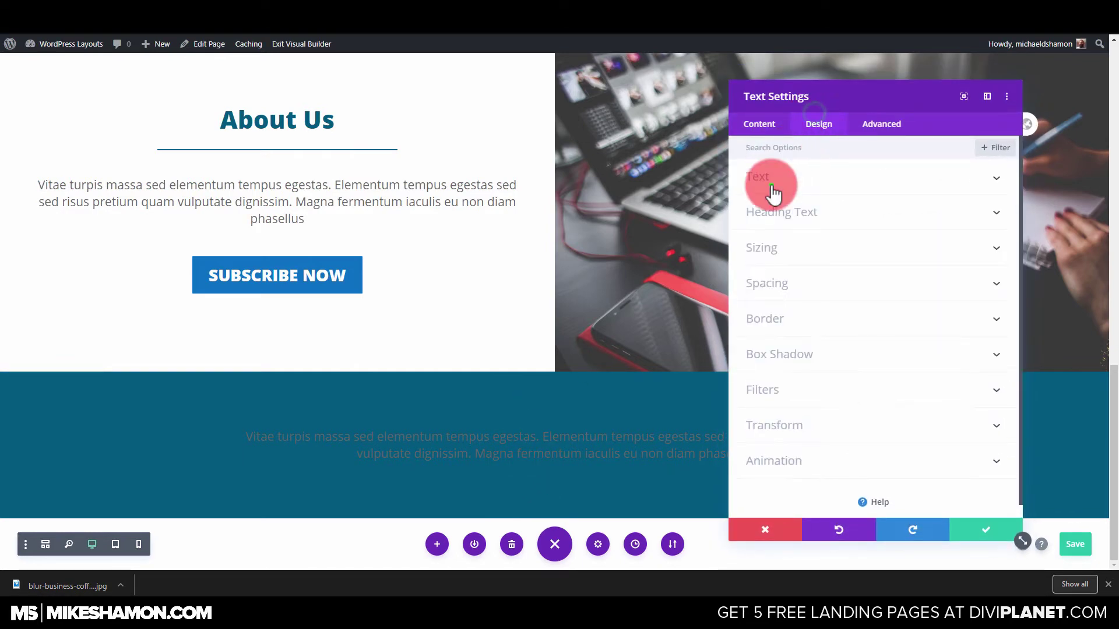
left_click(769, 180)
left_click(805, 443)
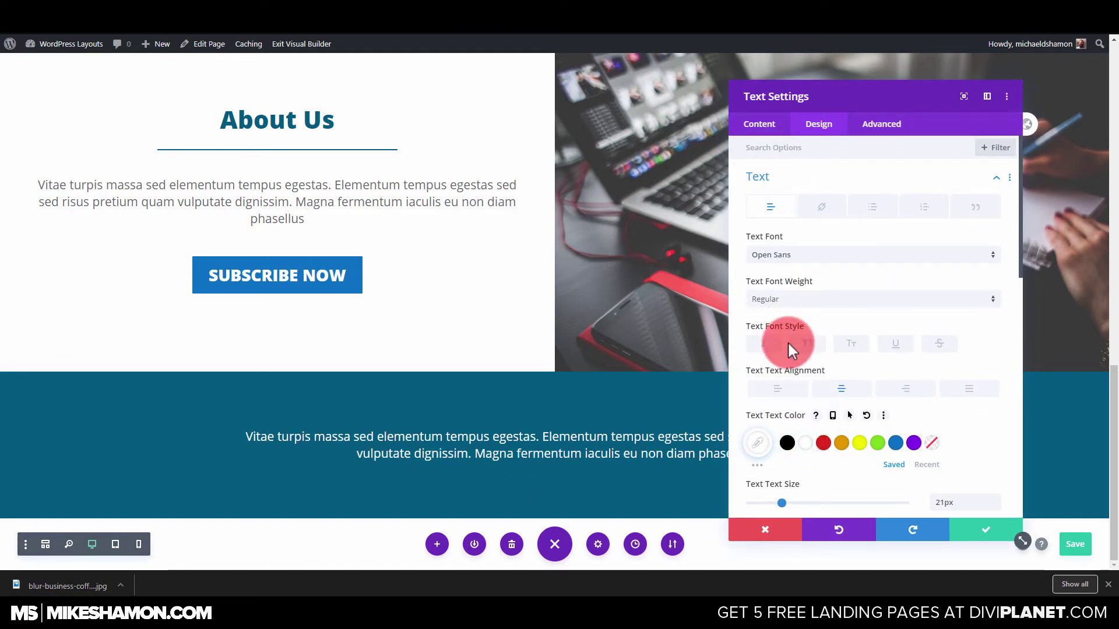
left_click(764, 344)
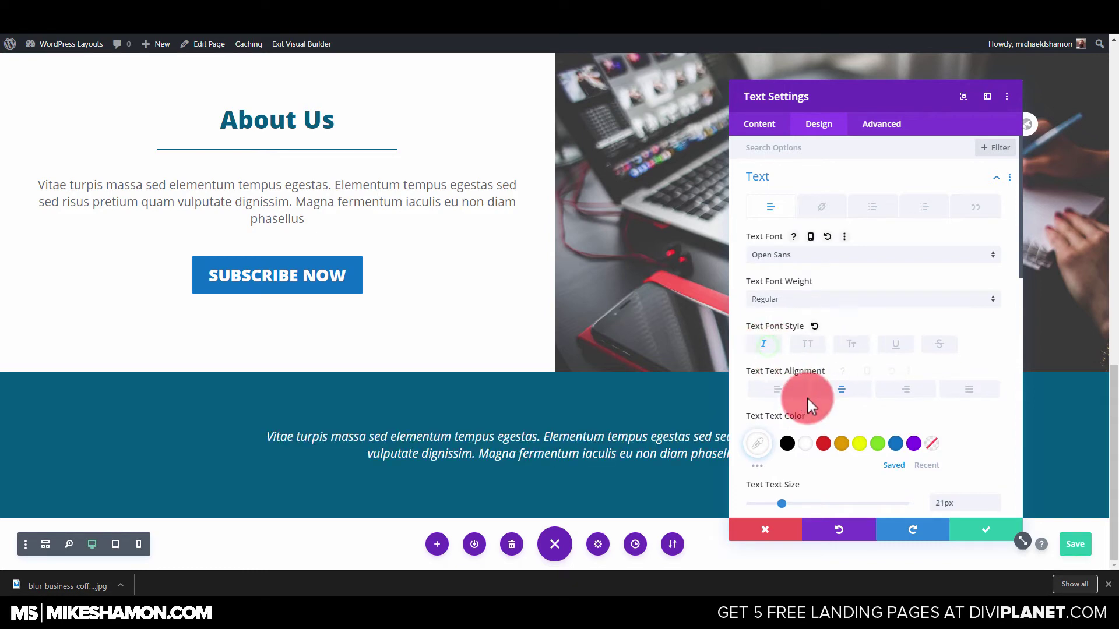
scroll(810, 396, "down", 5)
left_click(792, 374)
scroll(792, 374, "up", 5)
left_click(797, 270)
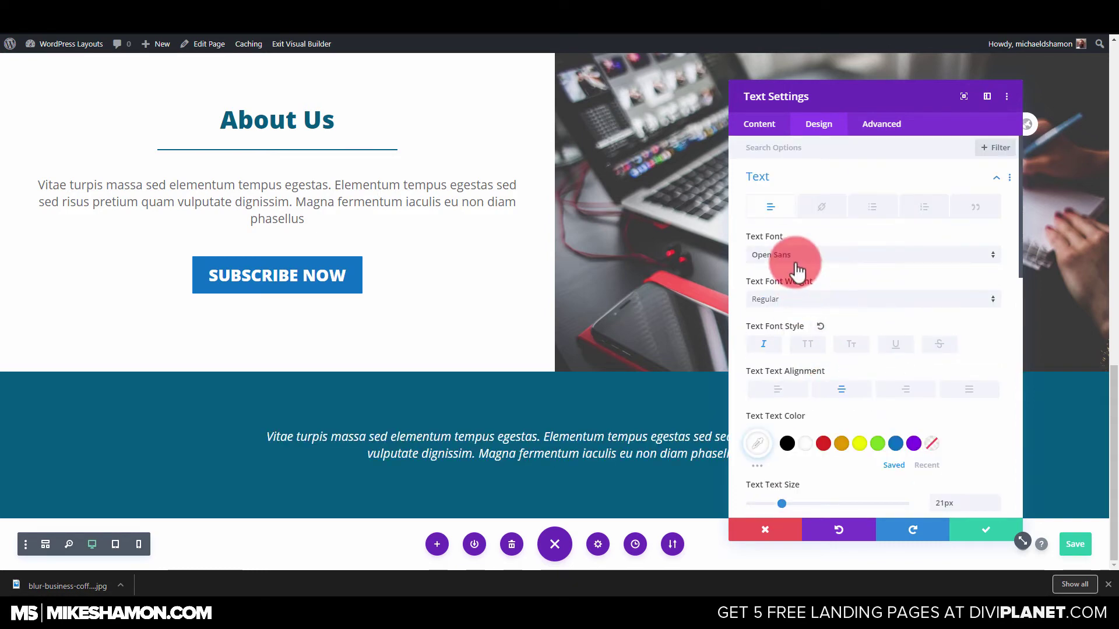
Step: Enclose the paragraph in the blue section in double quotation marks and save the text settings
left_click(787, 177)
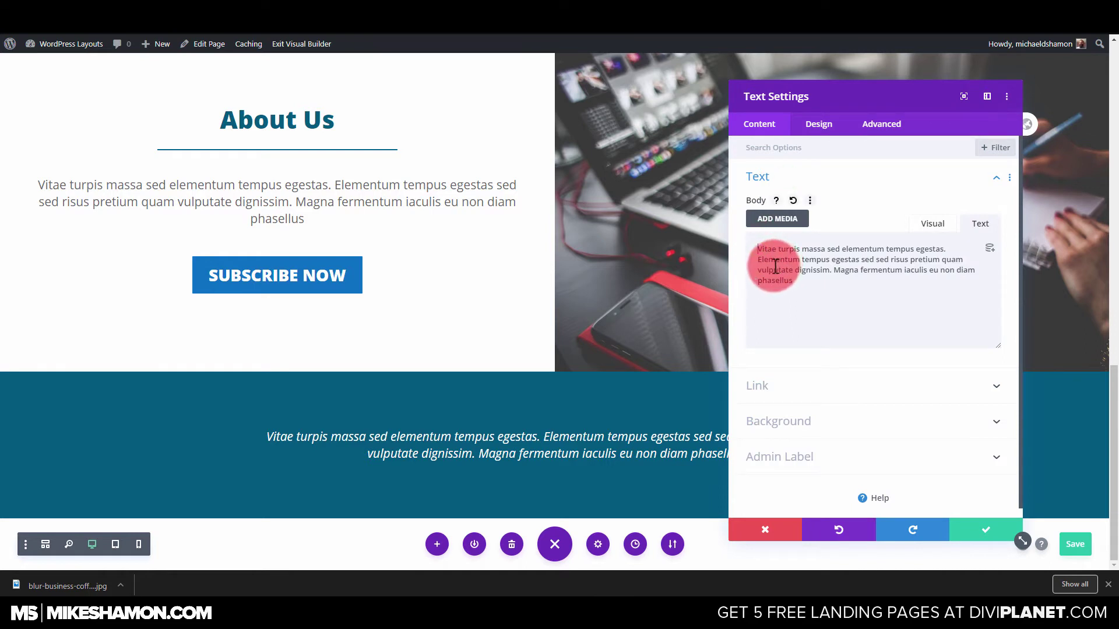
type("\"")
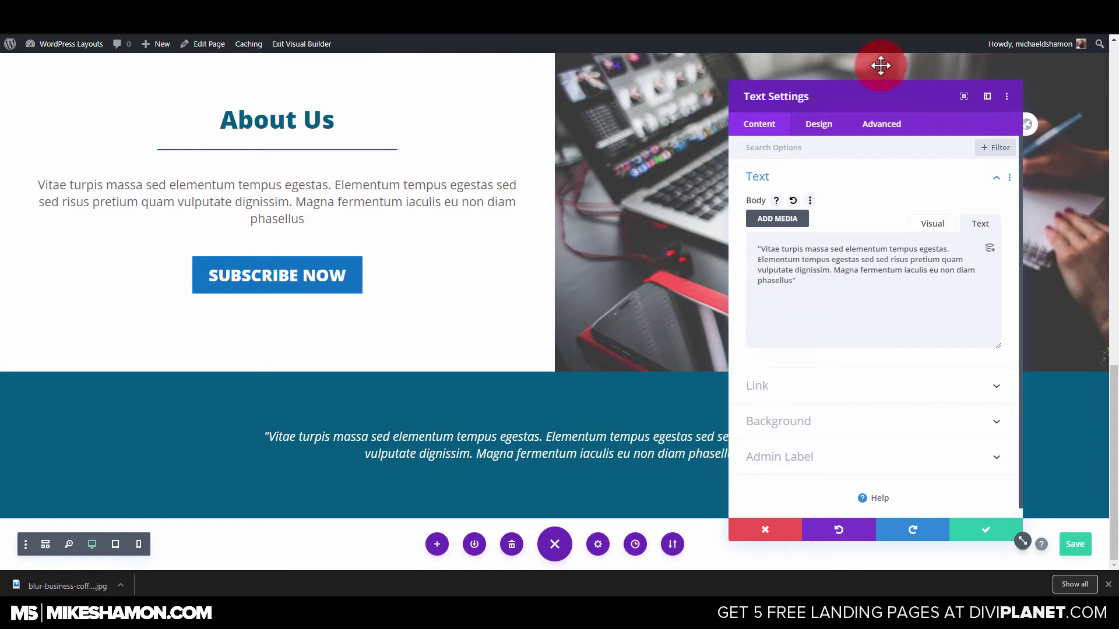
left_click_drag(880, 65, 560, 67)
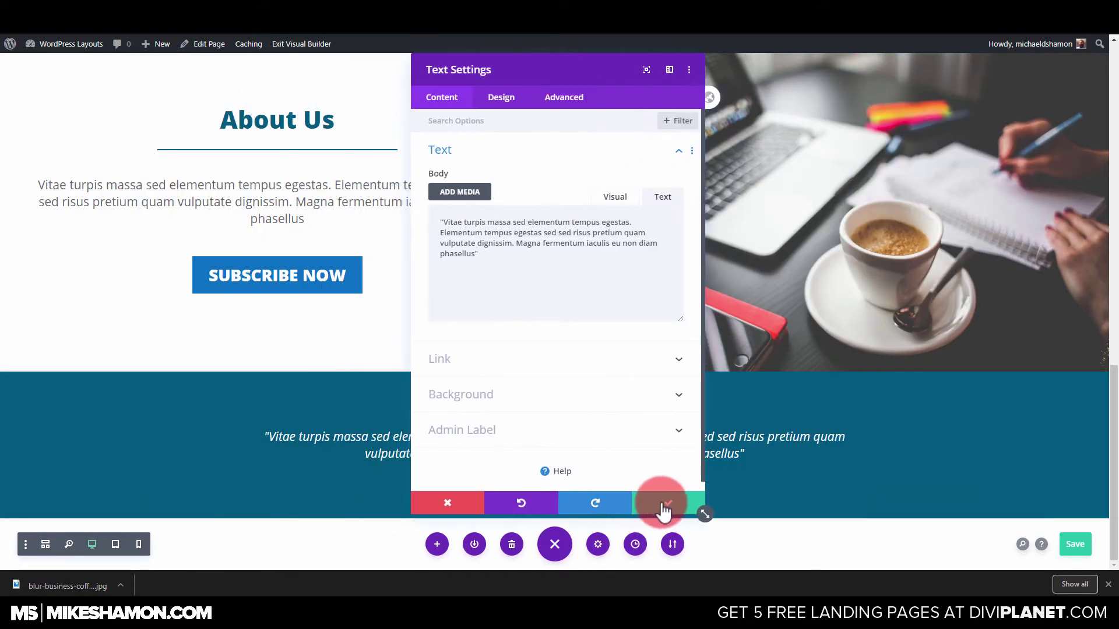
left_click_drag(669, 85, 895, 86)
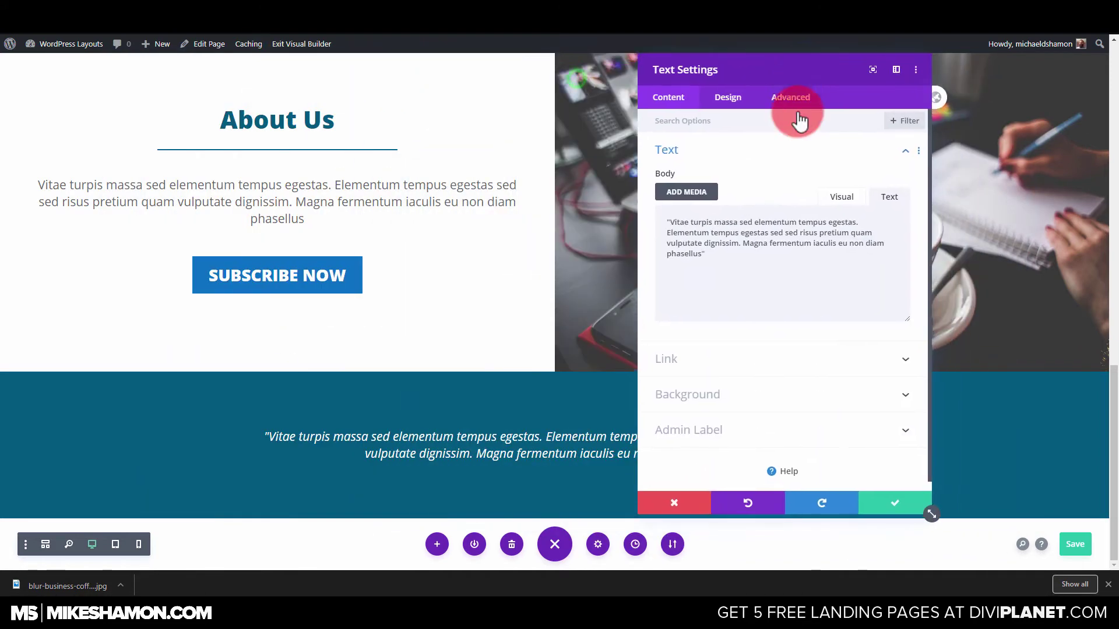
left_click(883, 511)
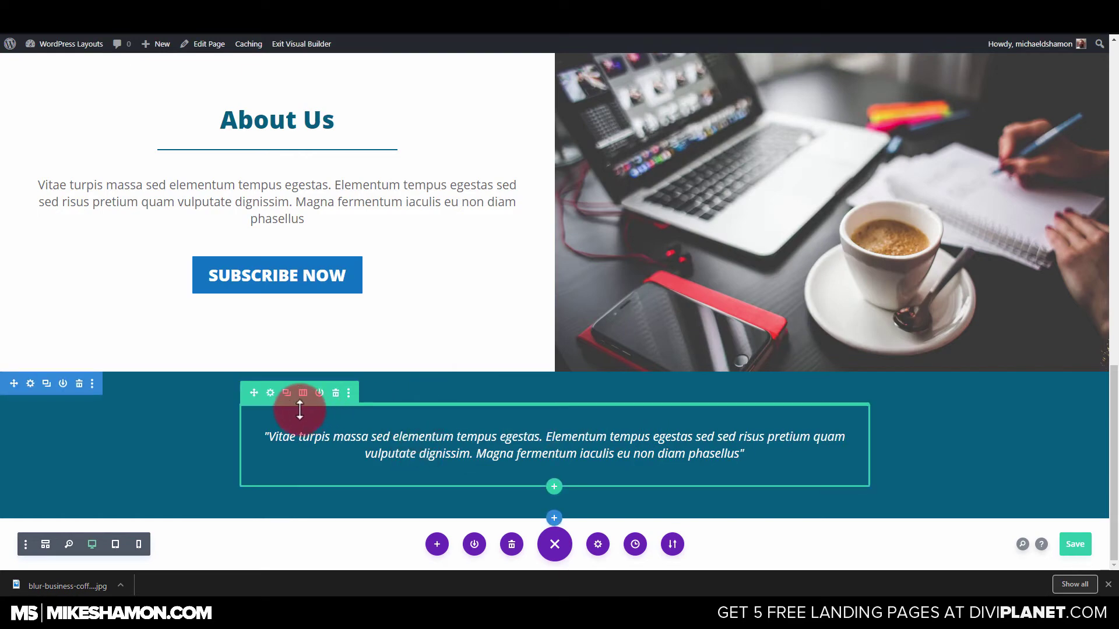
left_click(272, 393)
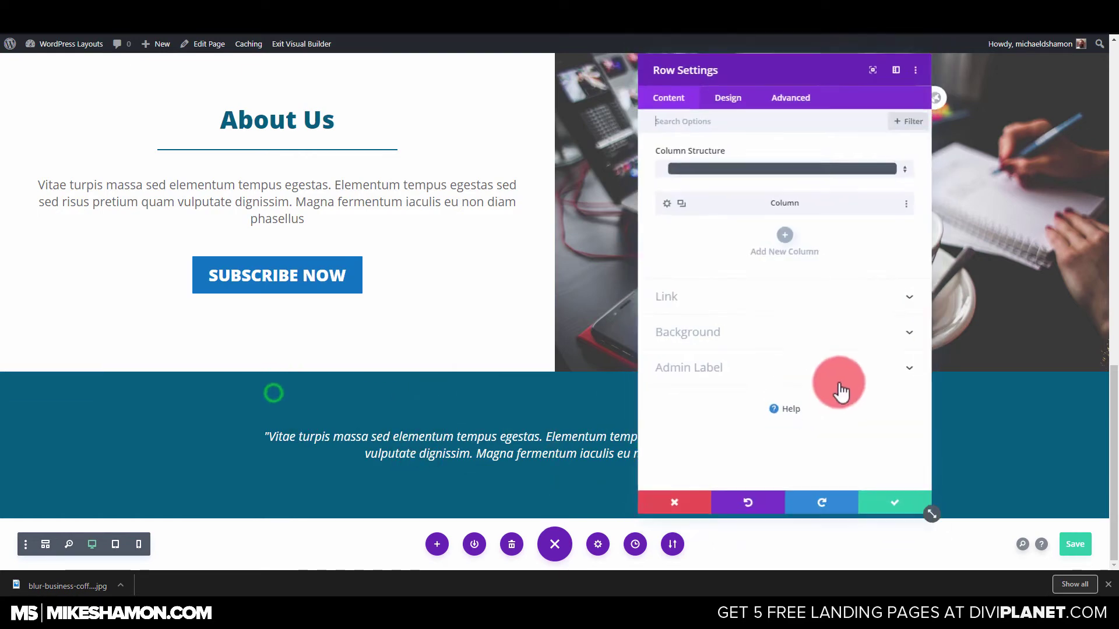
left_click(732, 98)
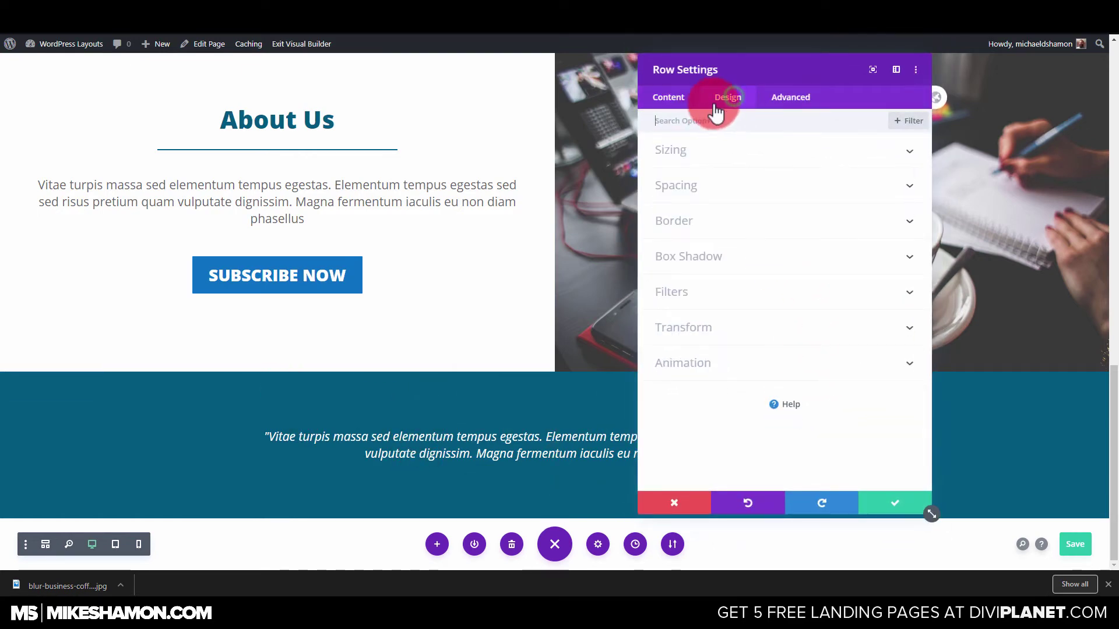
left_click(699, 494)
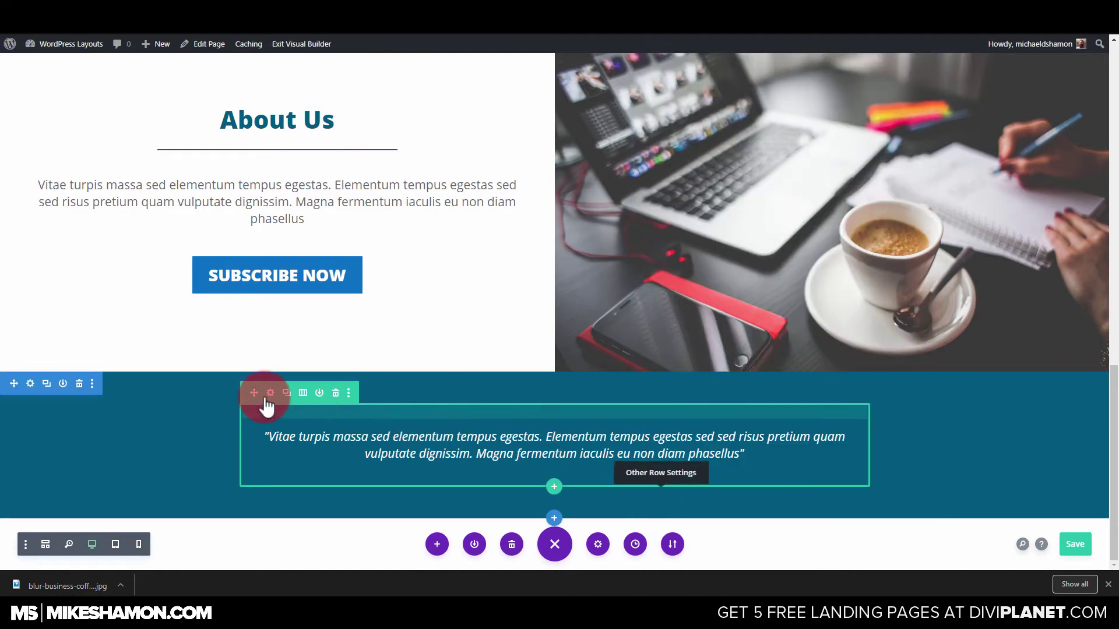
Step: Set the quote row's top and bottom padding and margin to 0px and save the row settings
left_click(270, 395)
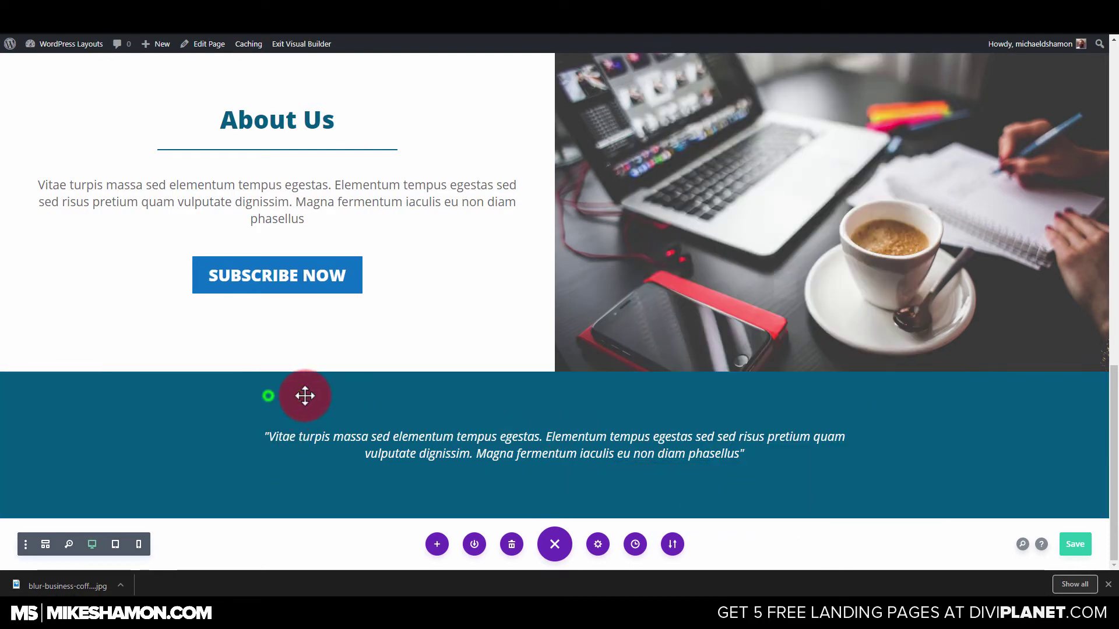
left_click(736, 105)
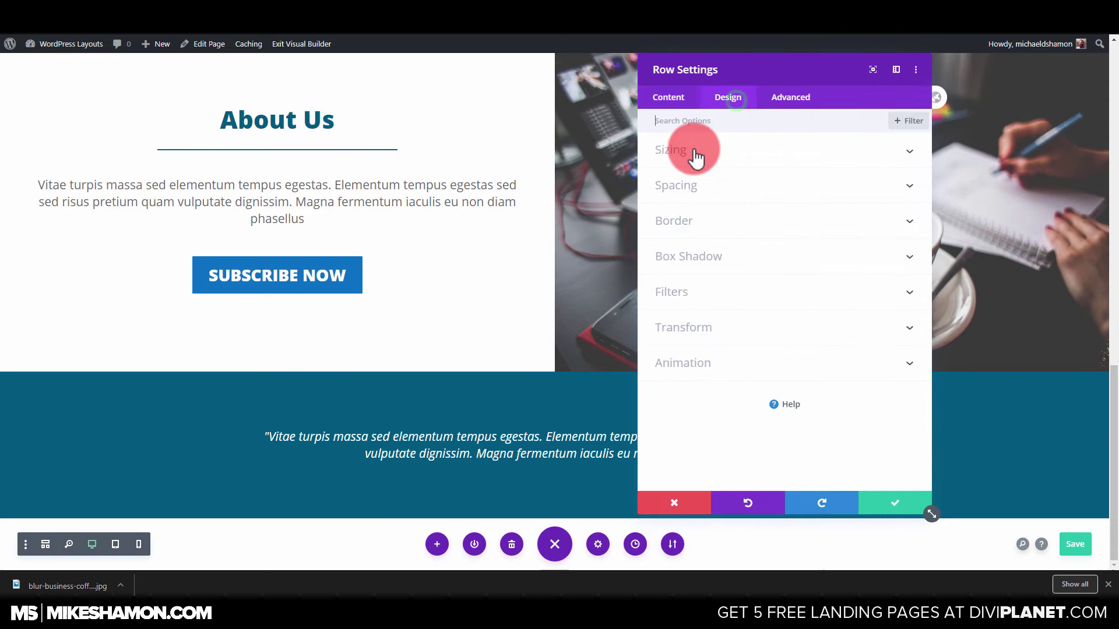
left_click(682, 185)
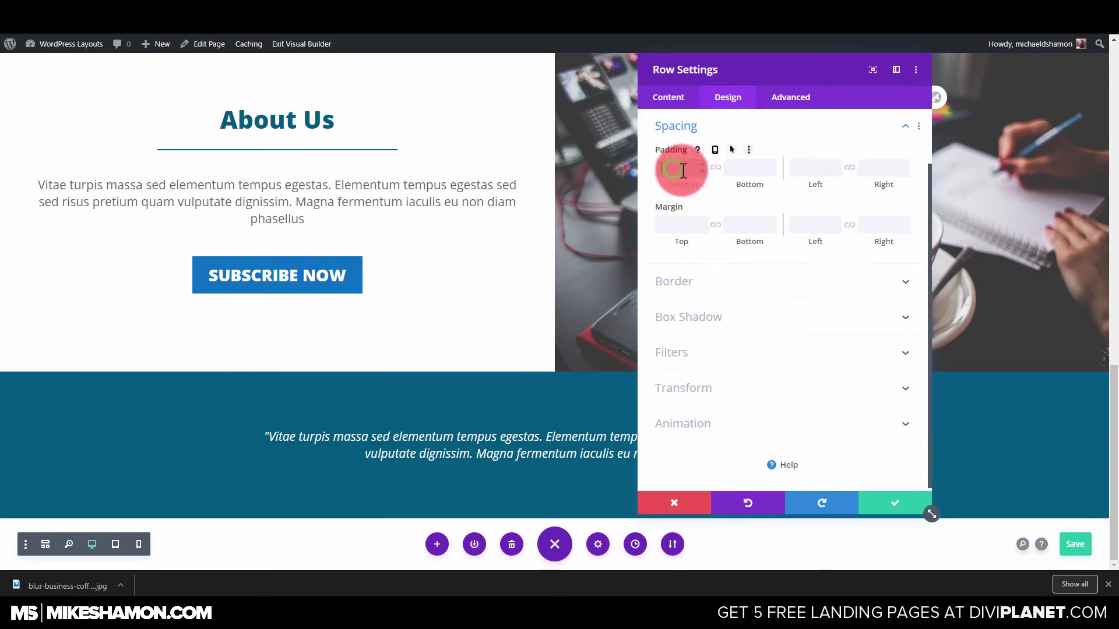
left_click(715, 168)
left_click(666, 232)
type("0")
left_click(717, 225)
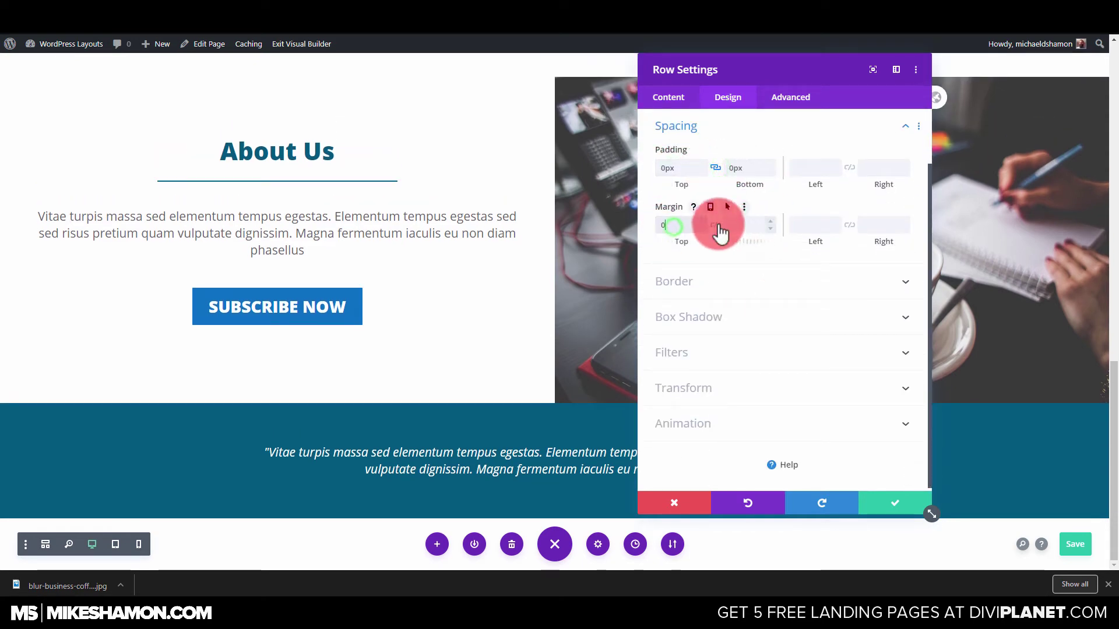
left_click(867, 494)
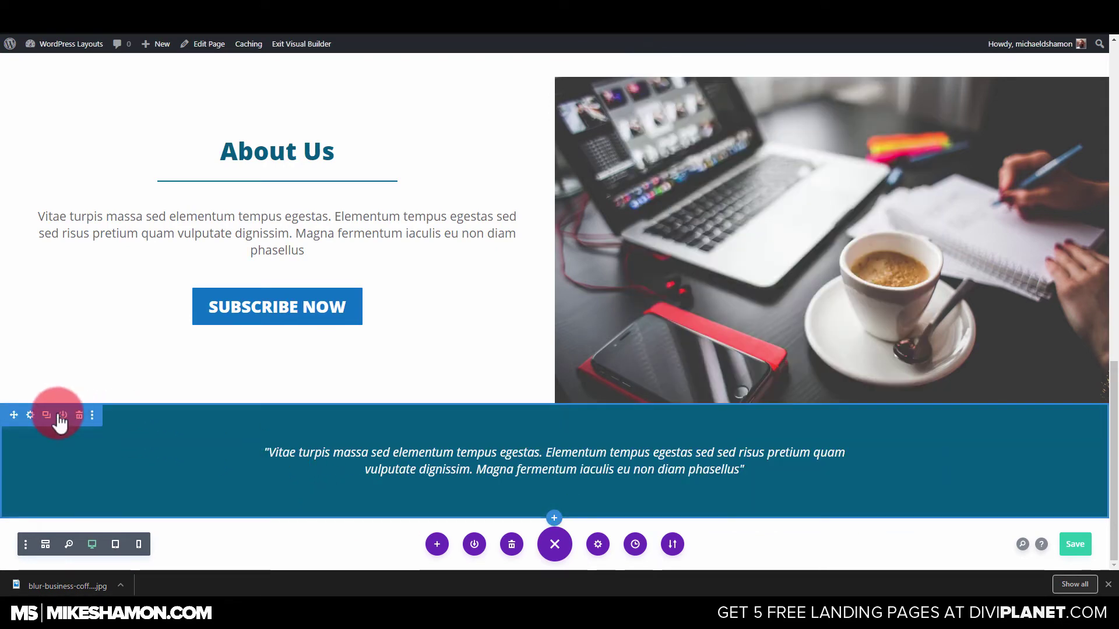
Step: Set the quote section's top and bottom margin to 0px and its top and bottom padding to 16px, then save
left_click(28, 414)
left_click(727, 96)
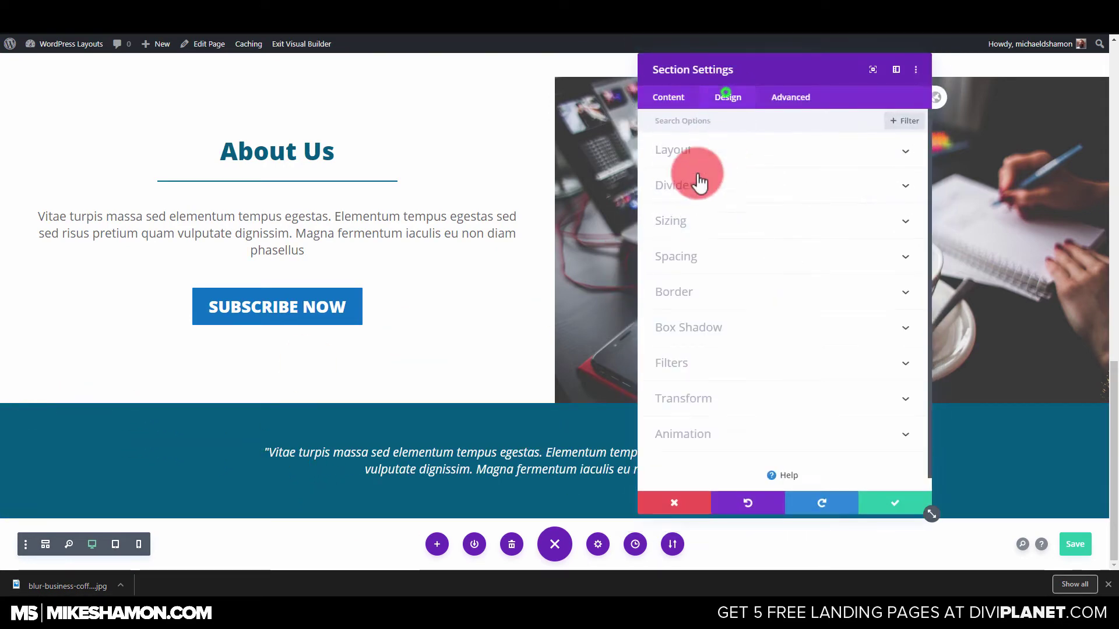
left_click(698, 250)
scroll(728, 309, "down", 1)
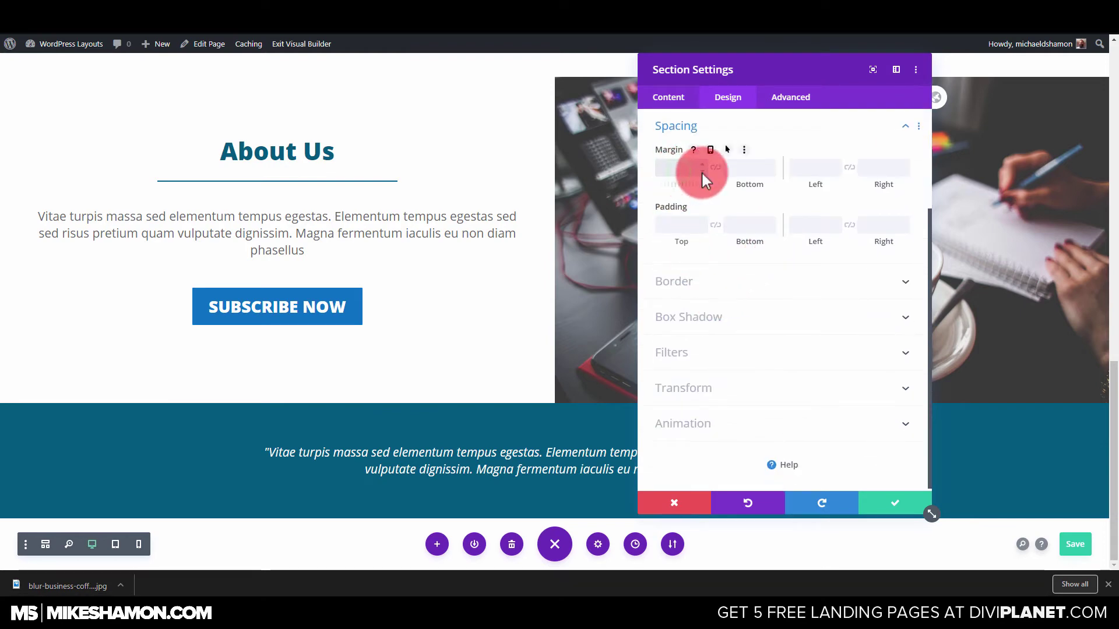
left_click(682, 233)
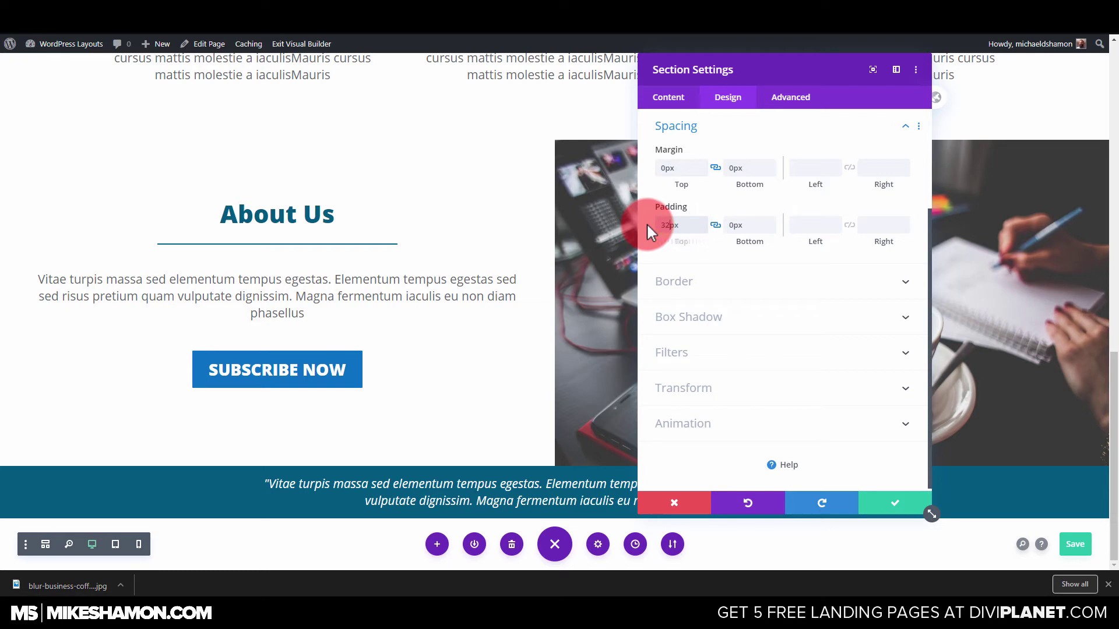
type("32")
left_click(695, 231)
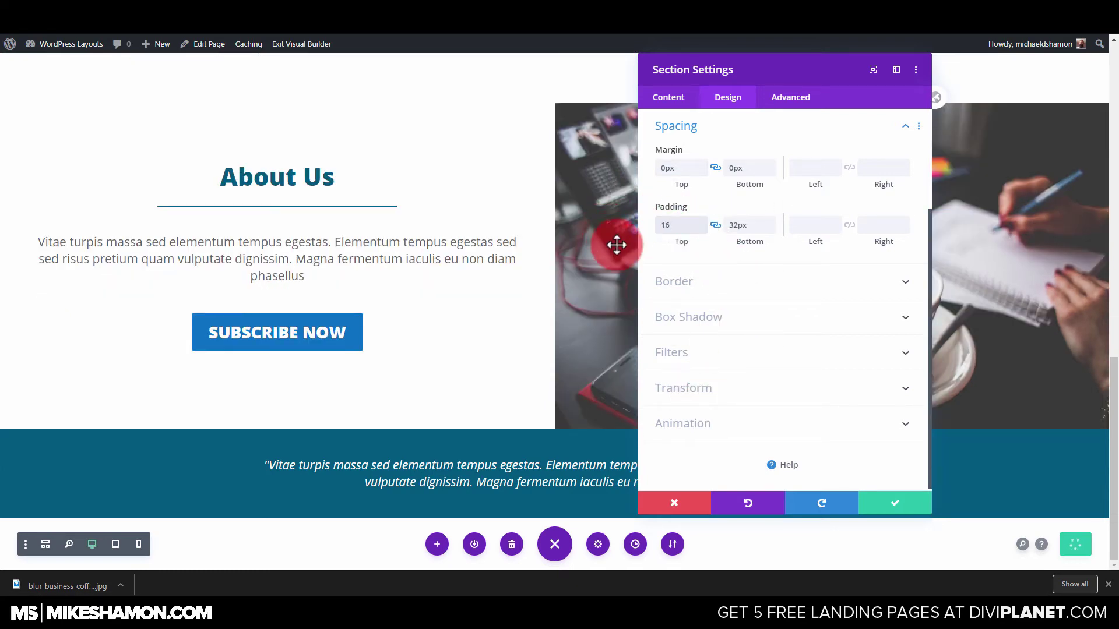
left_click(891, 504)
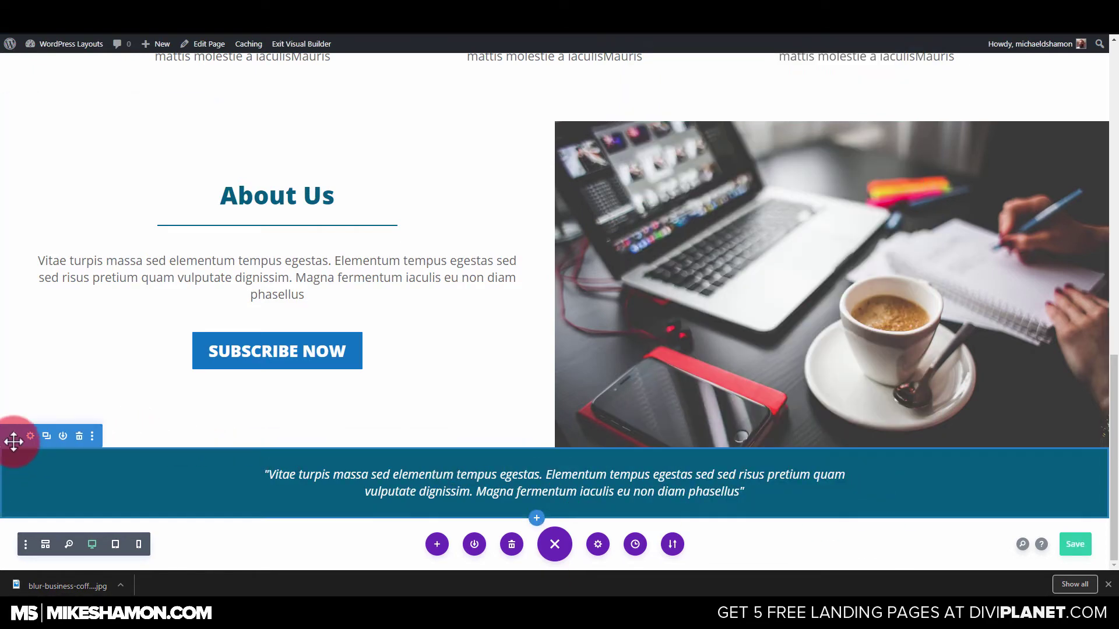
Step: Move the blue quote section above About Us, directly below the three team profiles, and review the page layout
left_click_drag(14, 441, 394, 300)
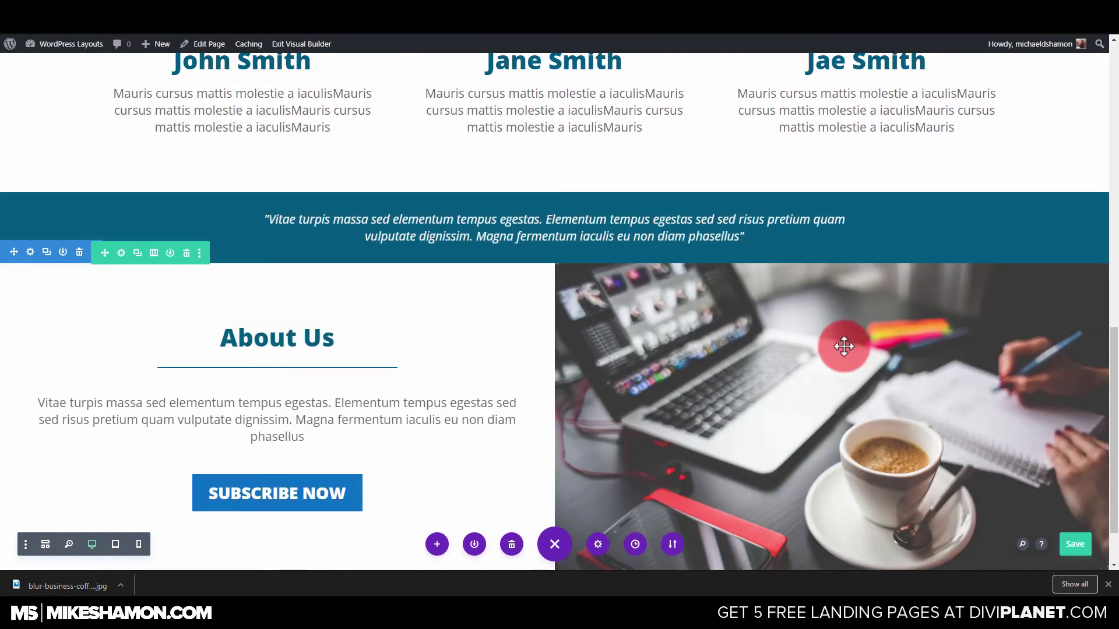
scroll(577, 187, "up", 10)
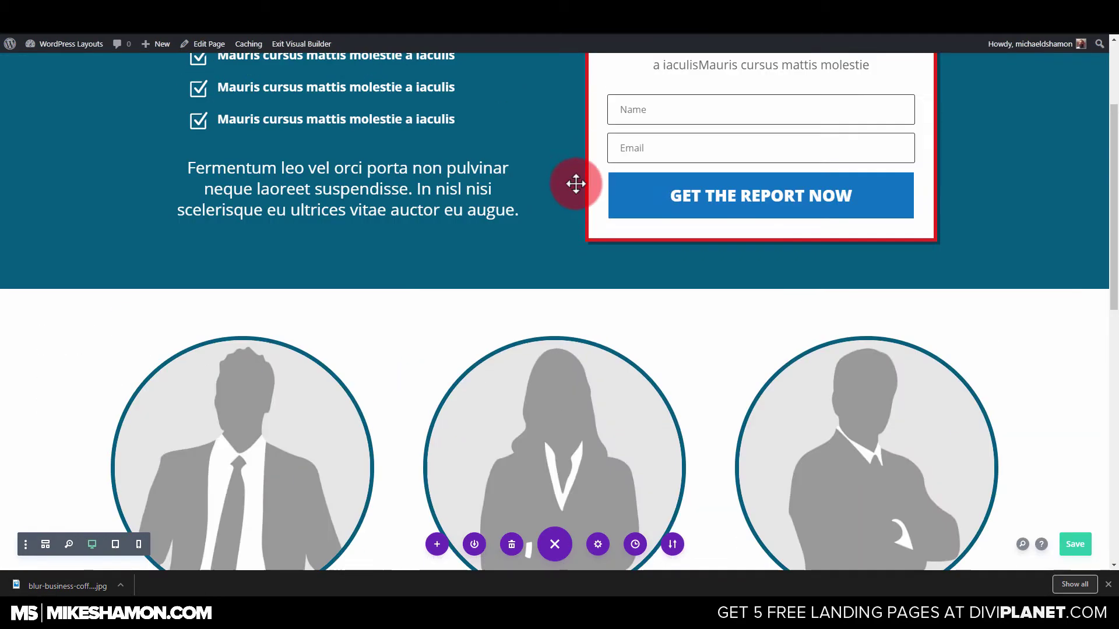
scroll(568, 192, "up", 3)
scroll(532, 153, "down", 5)
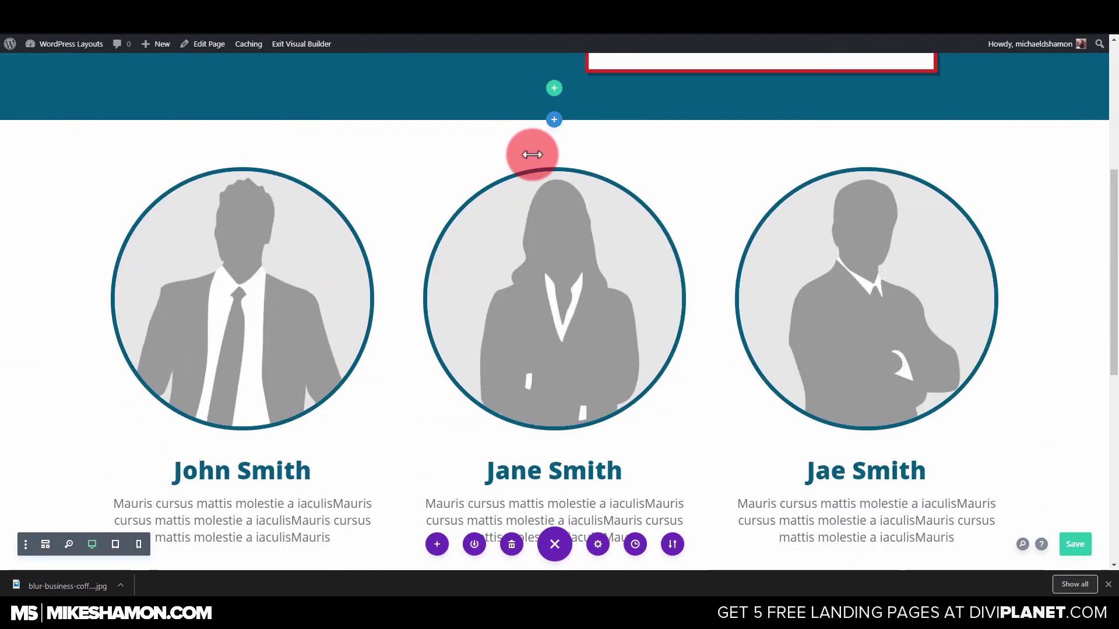
scroll(532, 154, "down", 8)
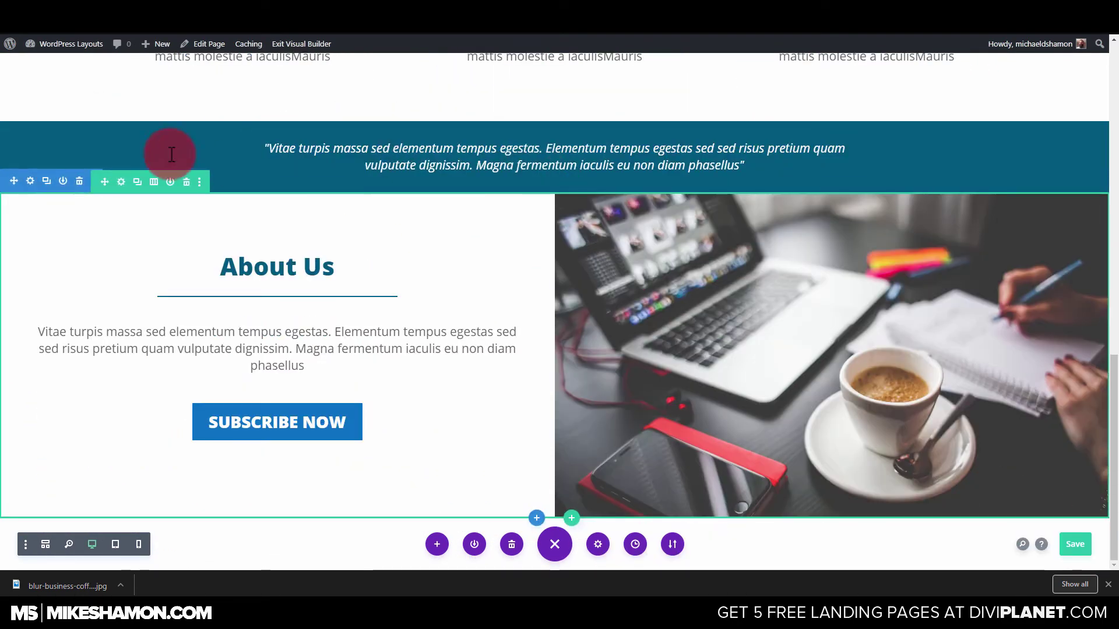
Step: Duplicate the About Us section and move the copy's heading, divider, paragraph and button into its image column
left_click(46, 181)
scroll(472, 317, "down", 5)
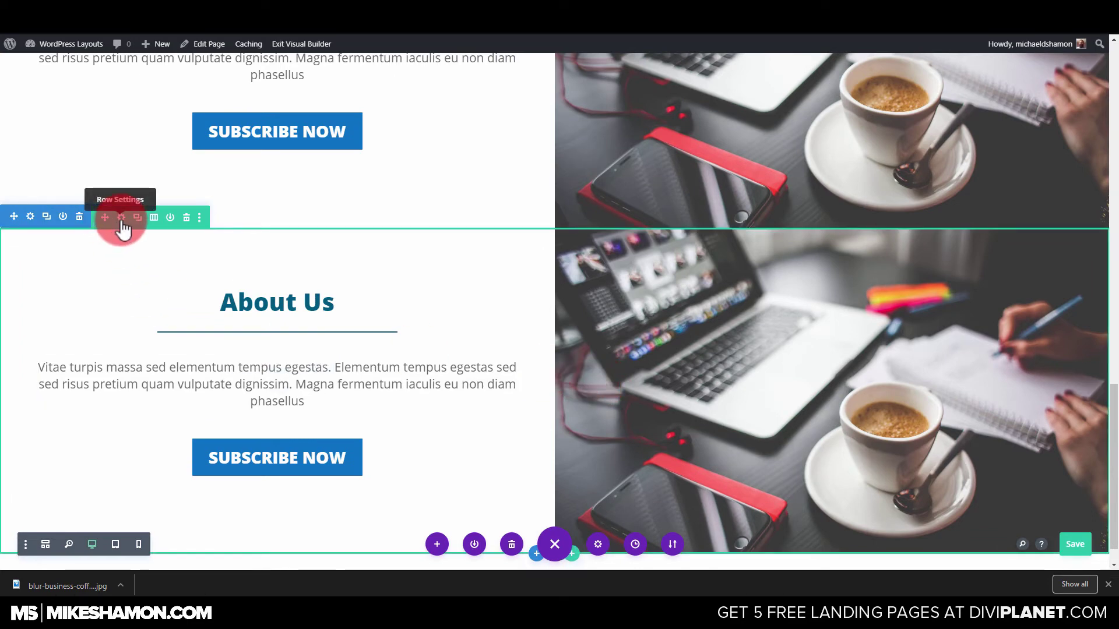
left_click_drag(242, 292, 824, 304)
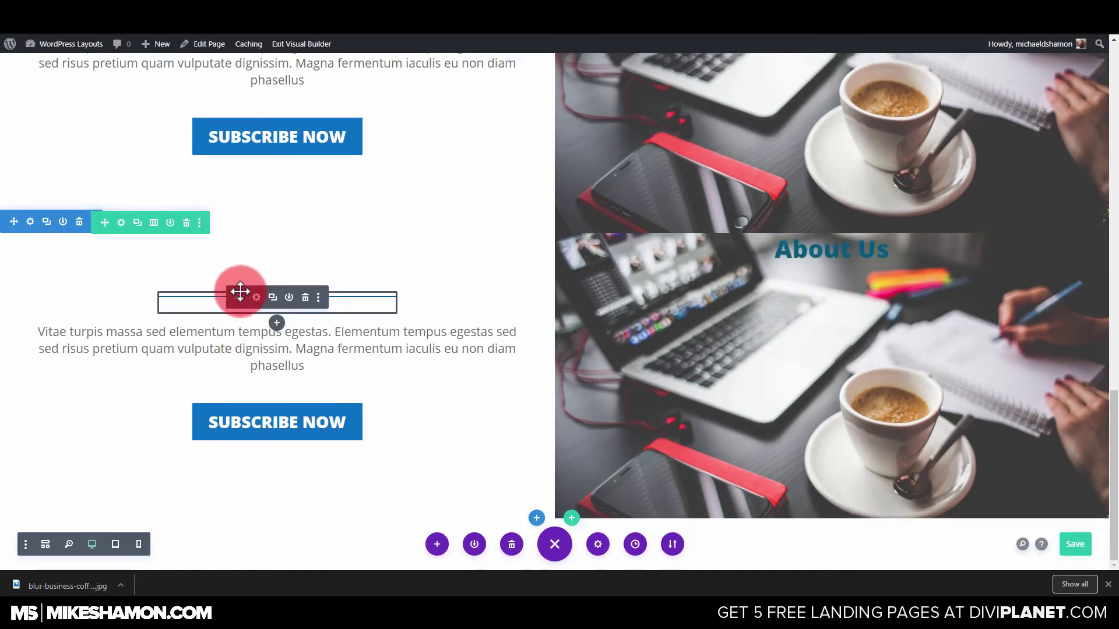
left_click_drag(240, 291, 838, 299)
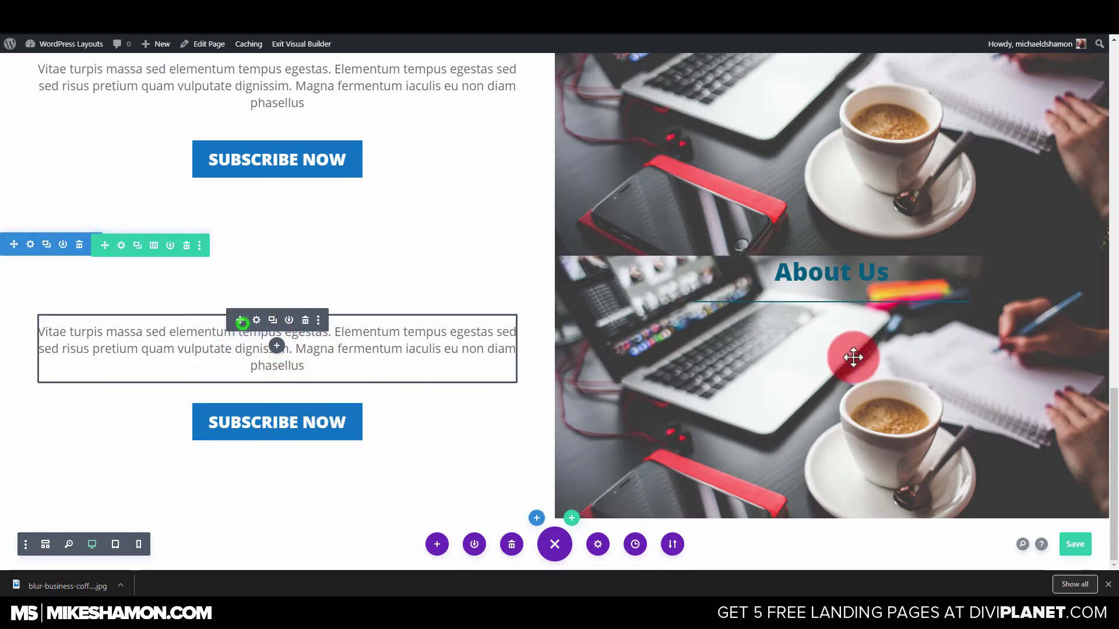
left_click_drag(853, 357, 833, 391)
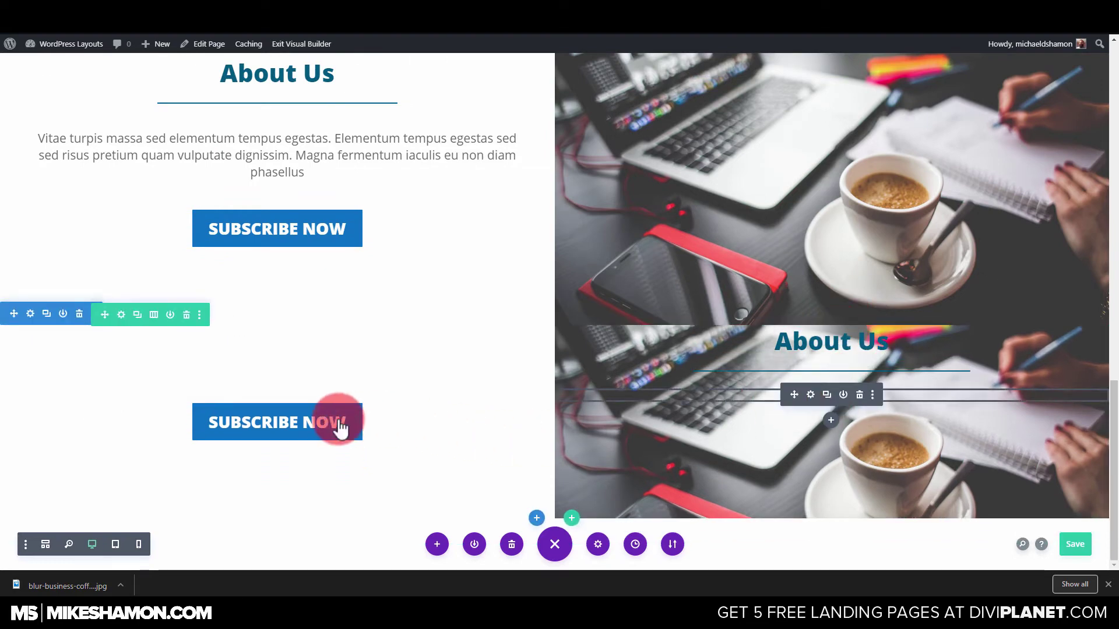
left_click_drag(239, 401, 844, 505)
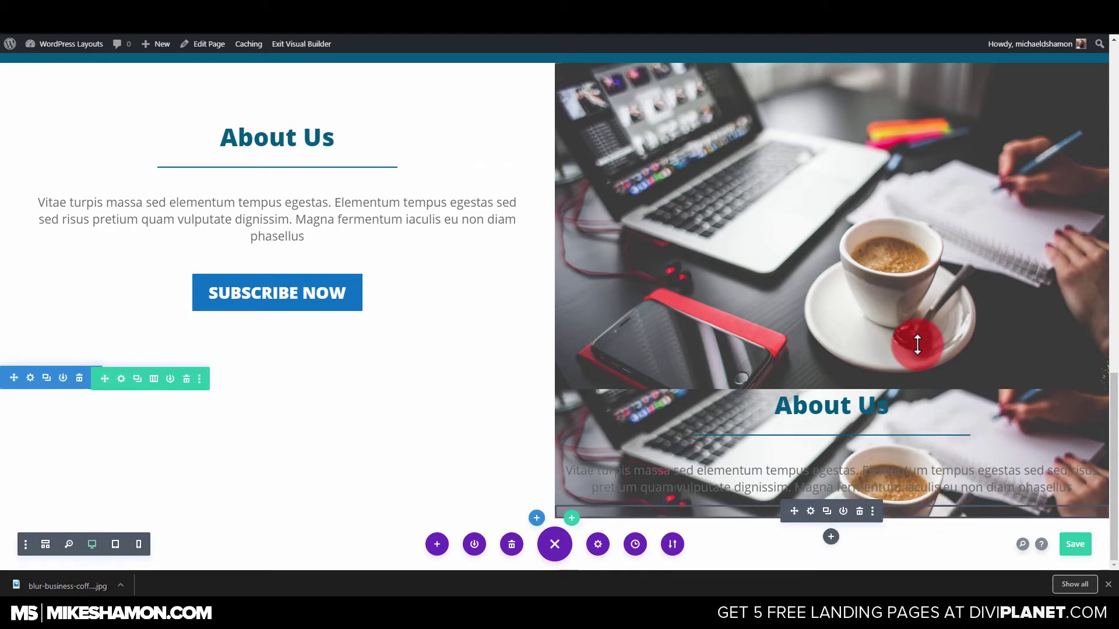
Step: Copy the item styles of the text column in the original About Us row
scroll(273, 221, "up", 2)
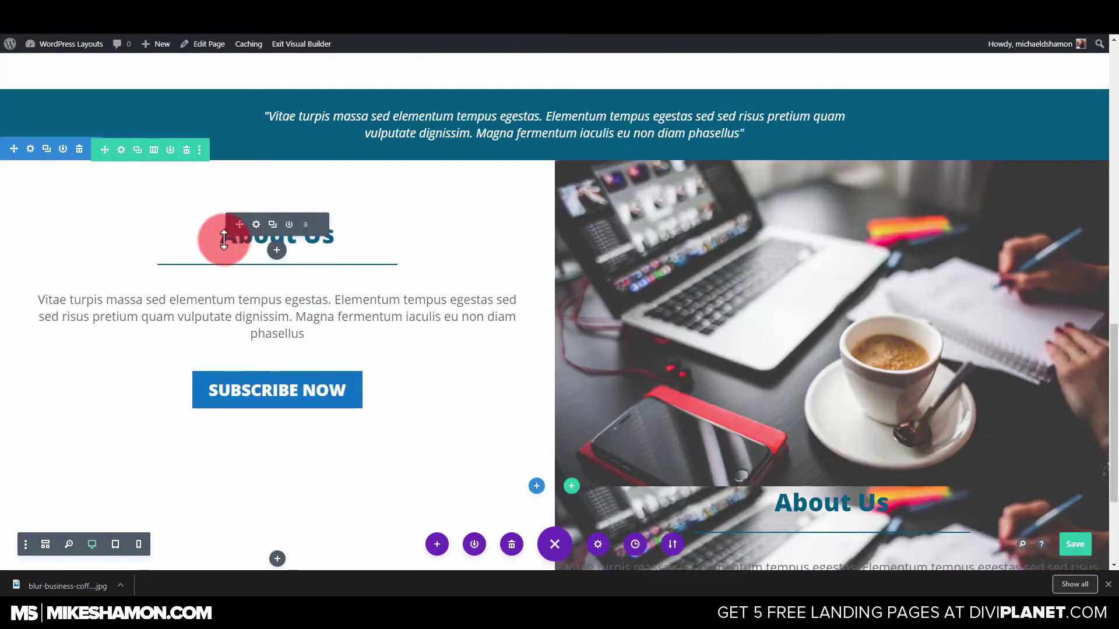
left_click(121, 150)
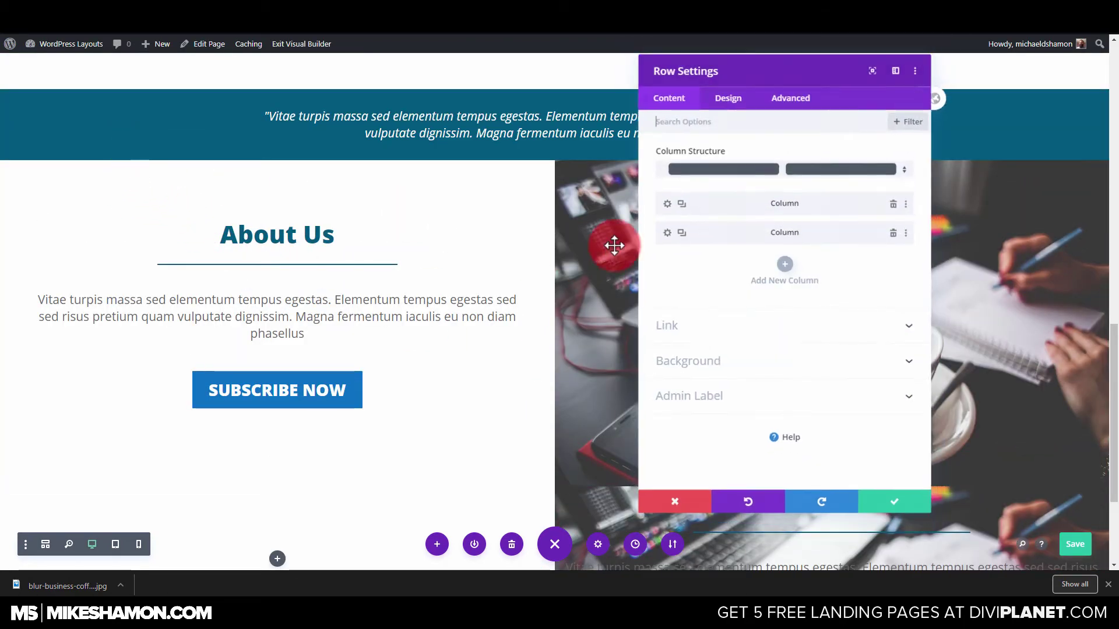
left_click(907, 205)
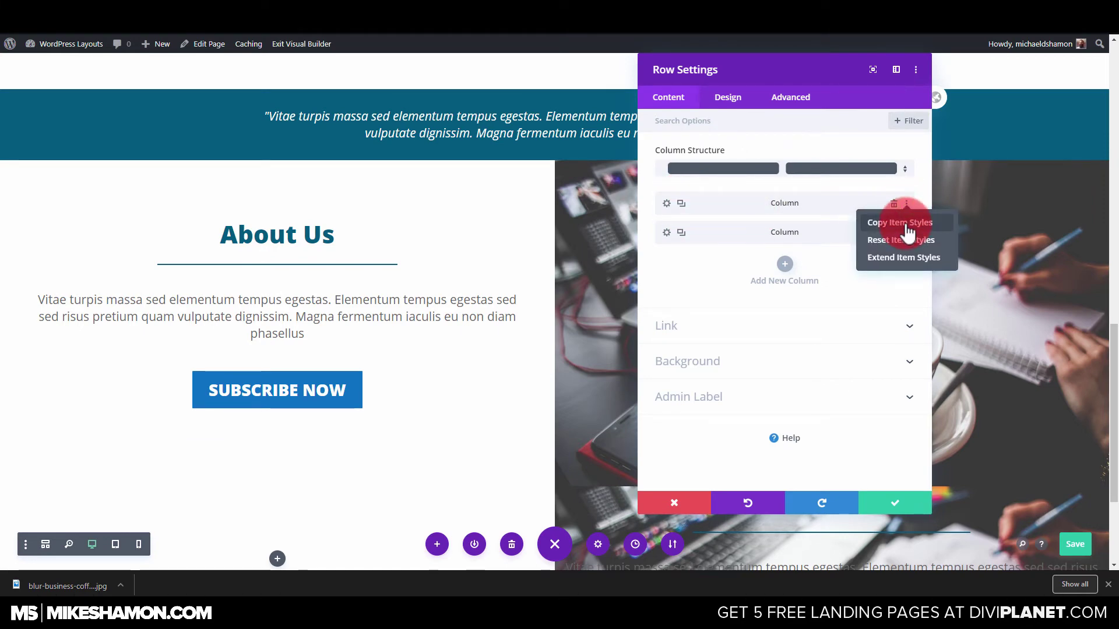
left_click(906, 224)
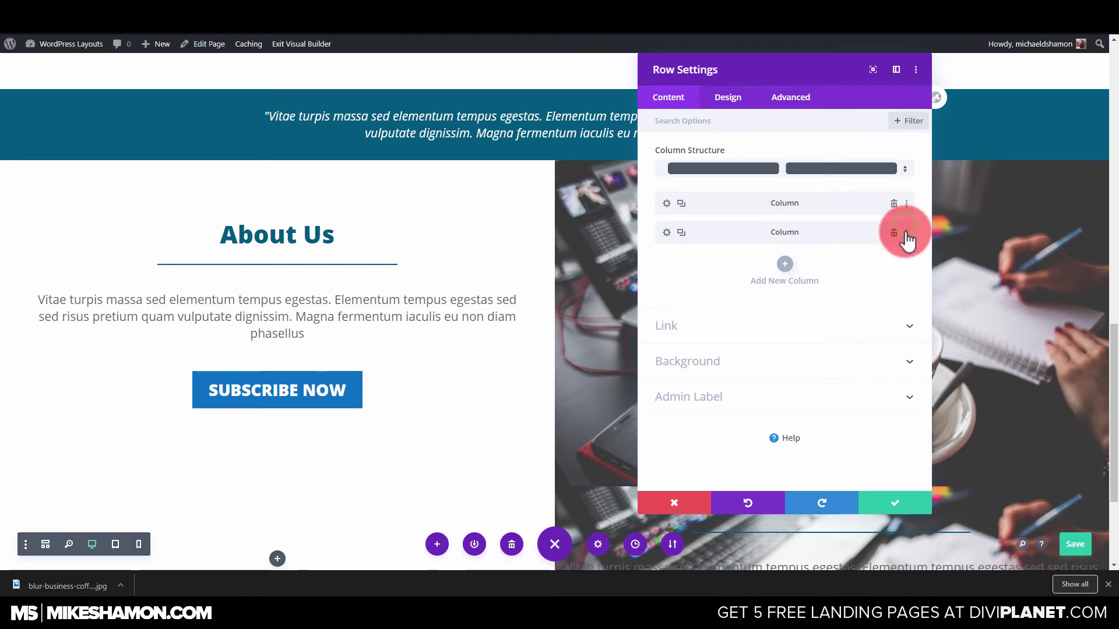
left_click(889, 509)
Step: Paste the copied styles onto the second column of the duplicated About Us row and save the row settings
scroll(827, 430, "down", 3)
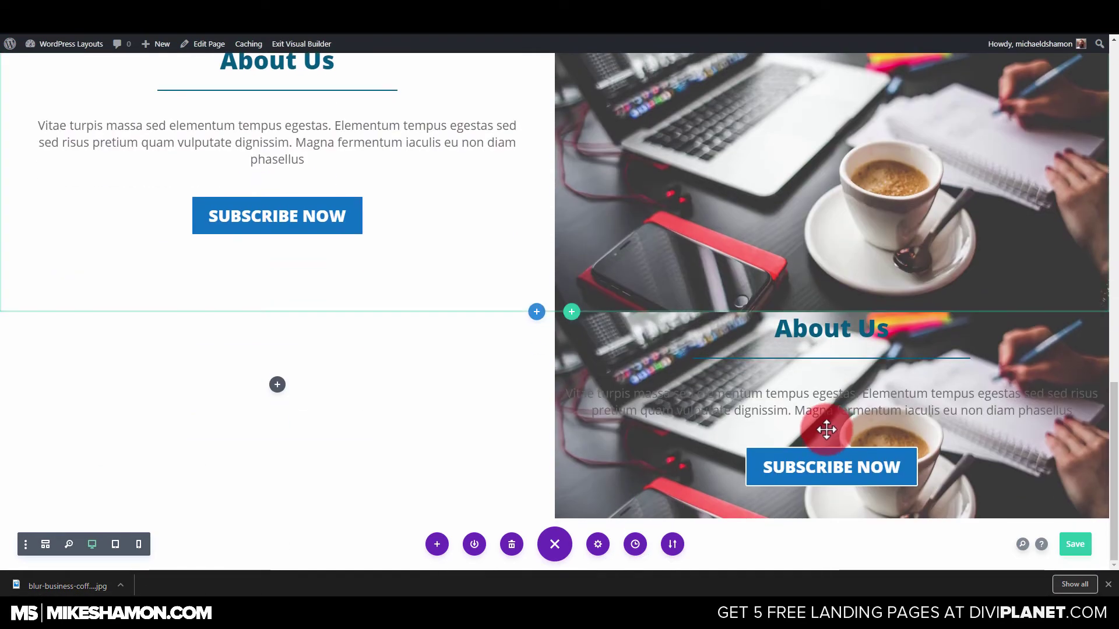
left_click(749, 339)
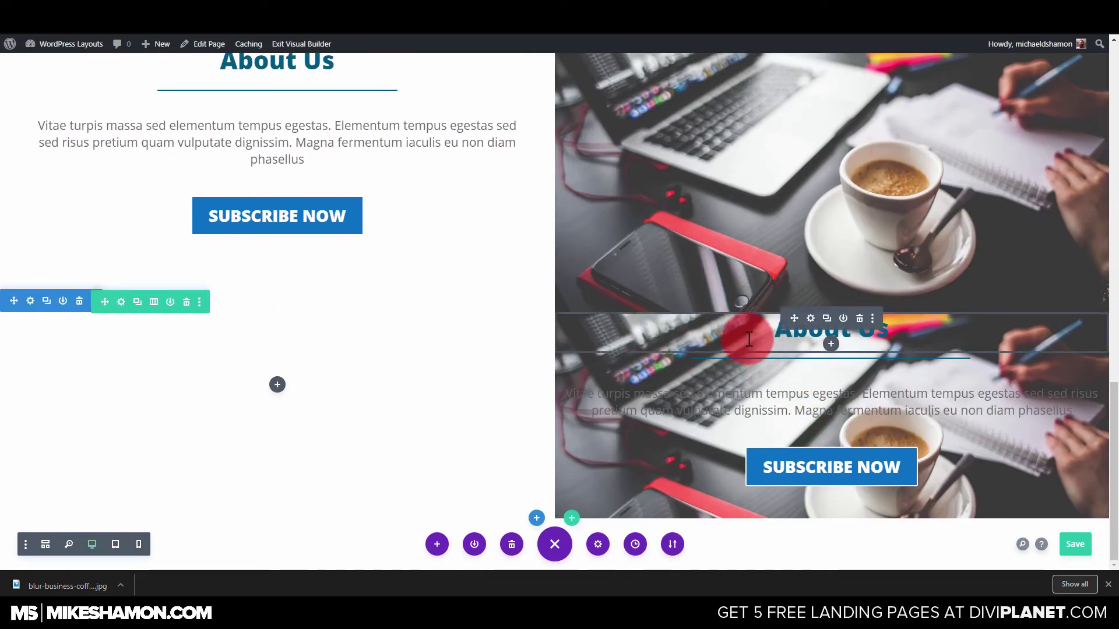
left_click(120, 302)
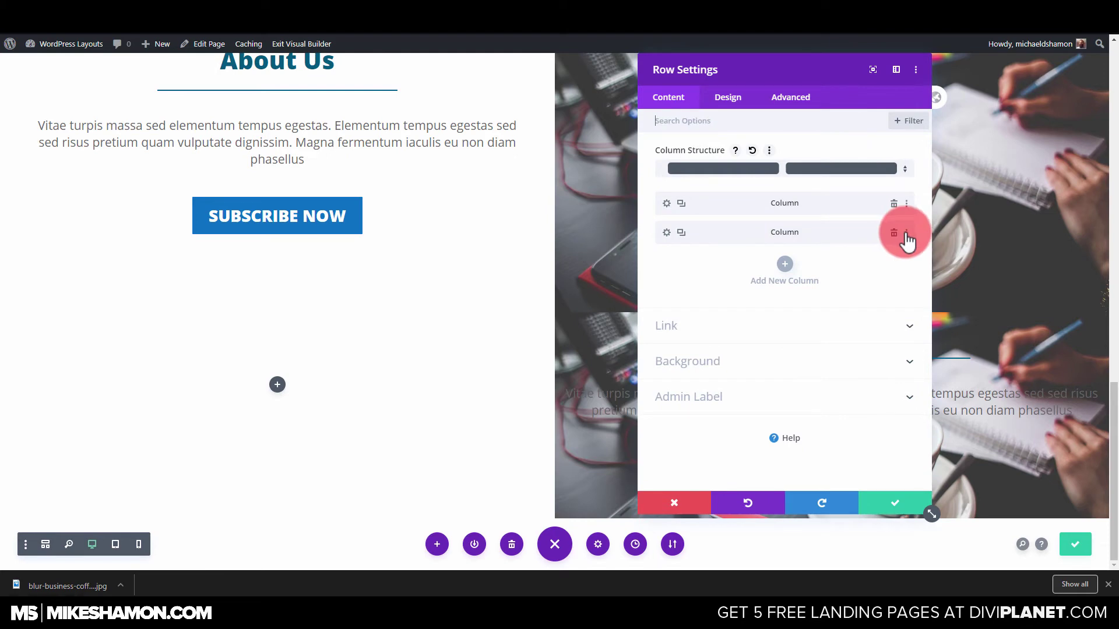
left_click(891, 267)
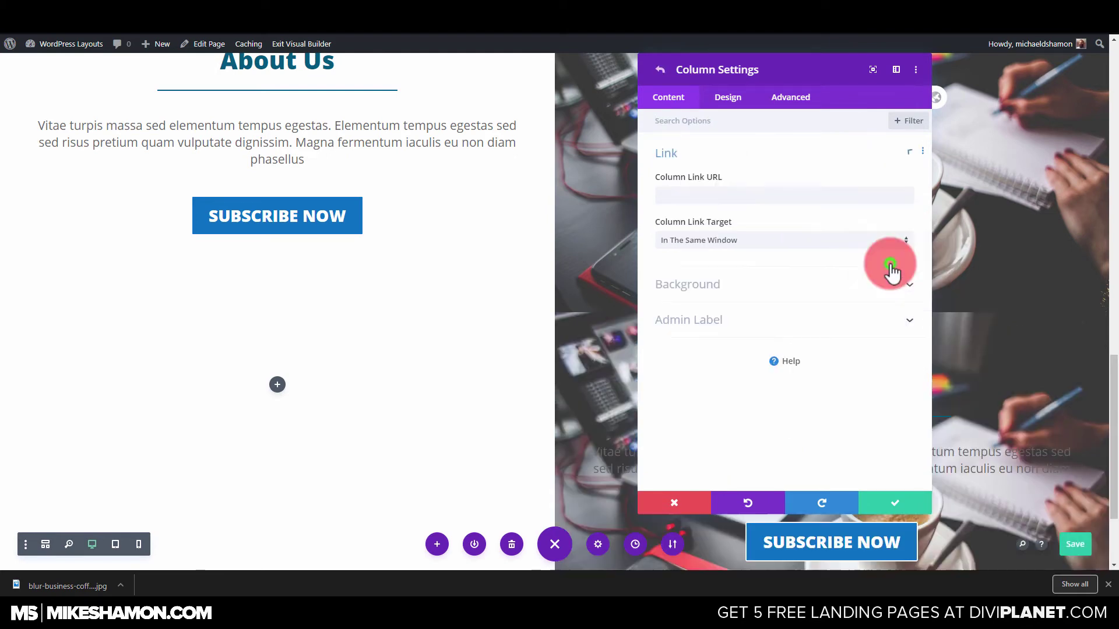
left_click(872, 507)
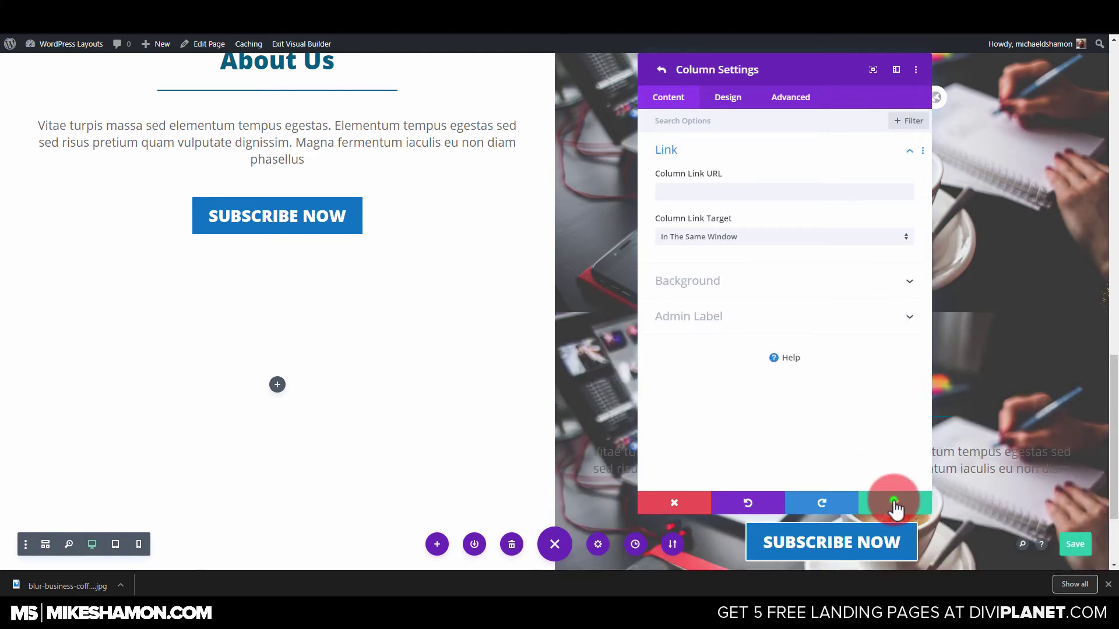
left_click(784, 272)
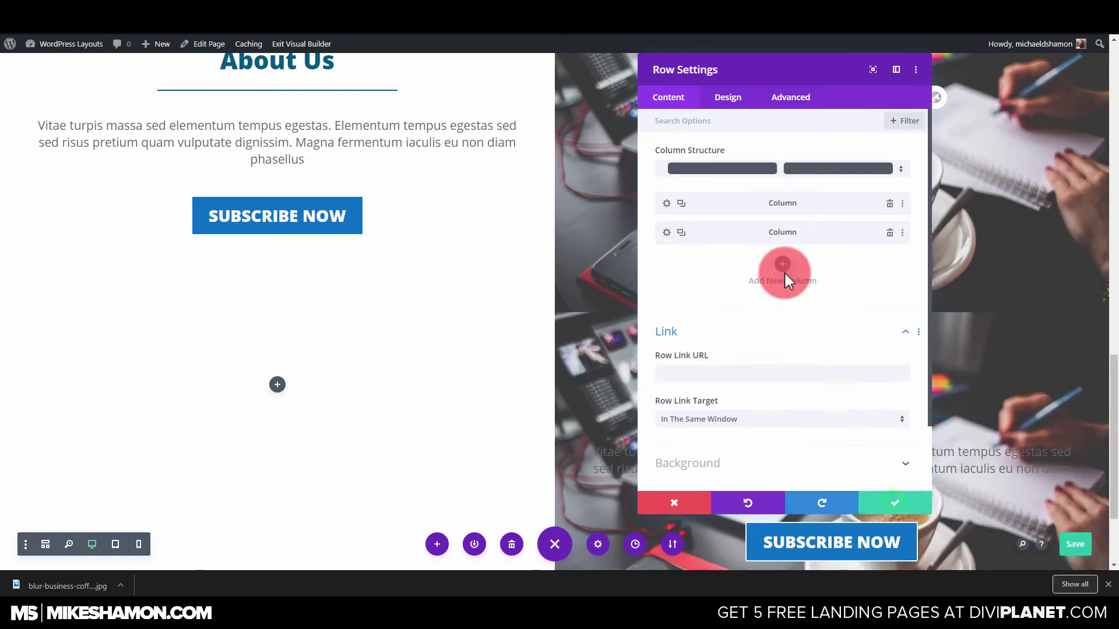
left_click(893, 504)
Step: Copy the item styles of the image column in the original About Us row
scroll(900, 262, "up", 3)
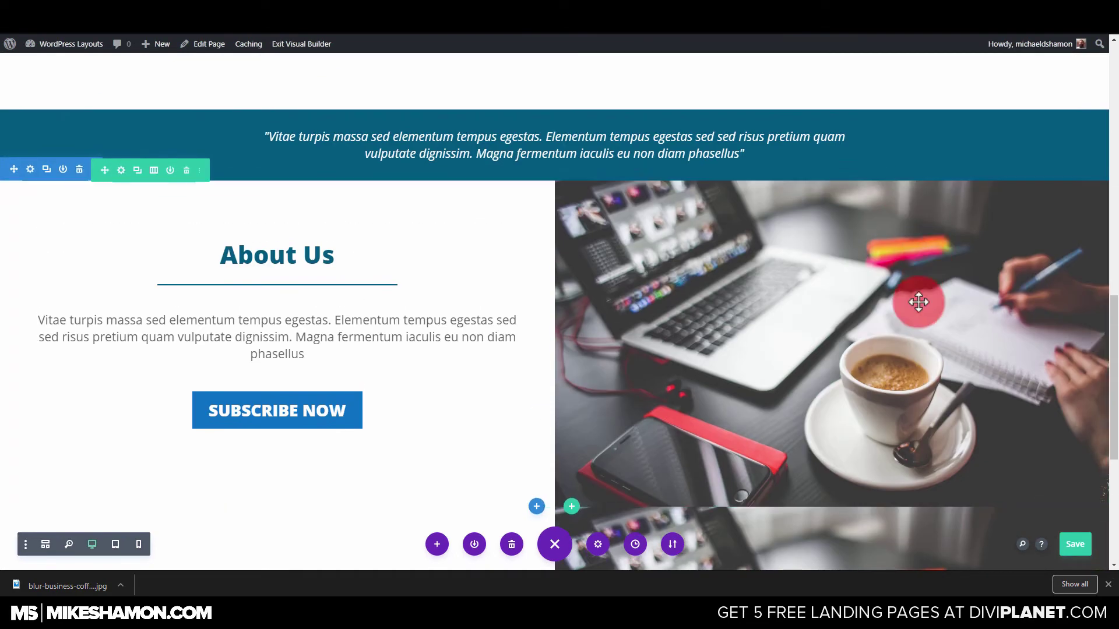
scroll(918, 302, "down", 6)
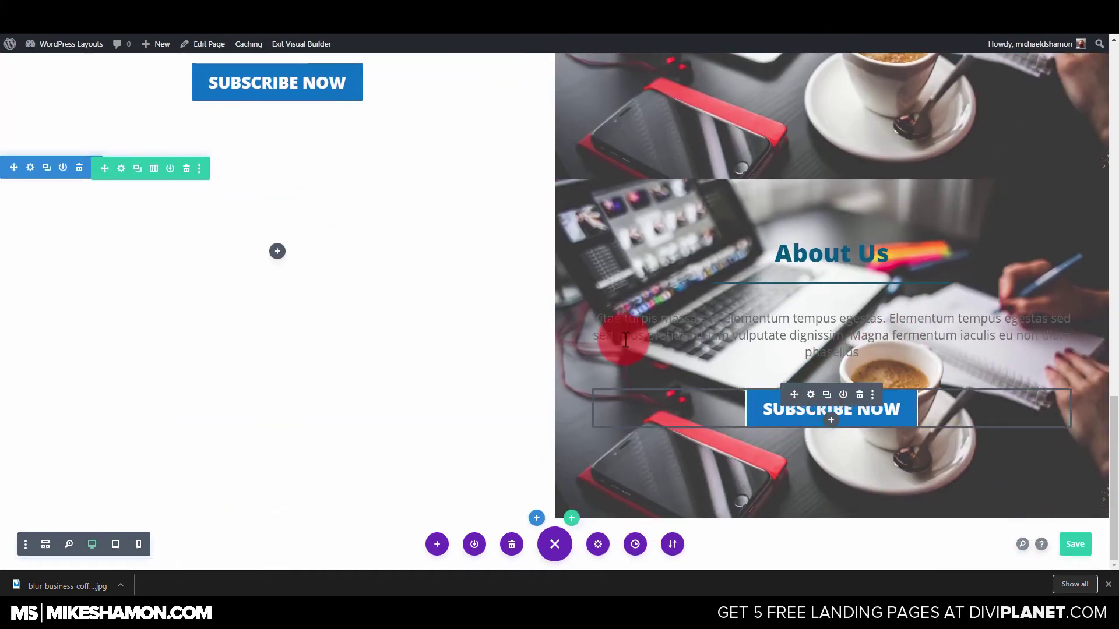
left_click_drag(810, 405, 833, 211)
left_click_drag(822, 168, 124, 144)
left_click(123, 135)
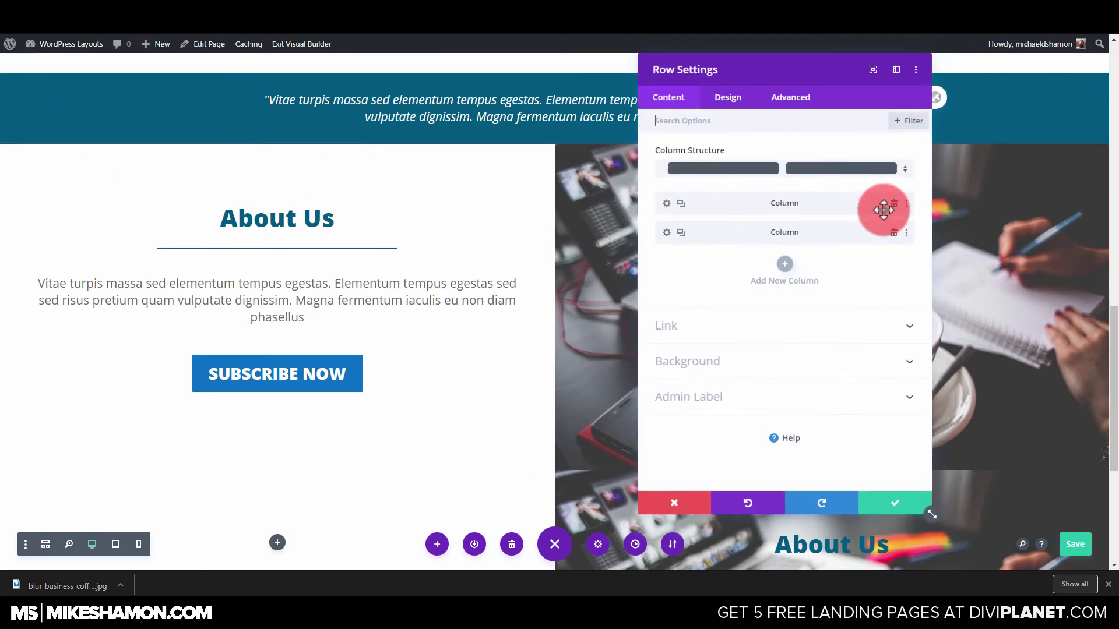
left_click(906, 233)
left_click(900, 251)
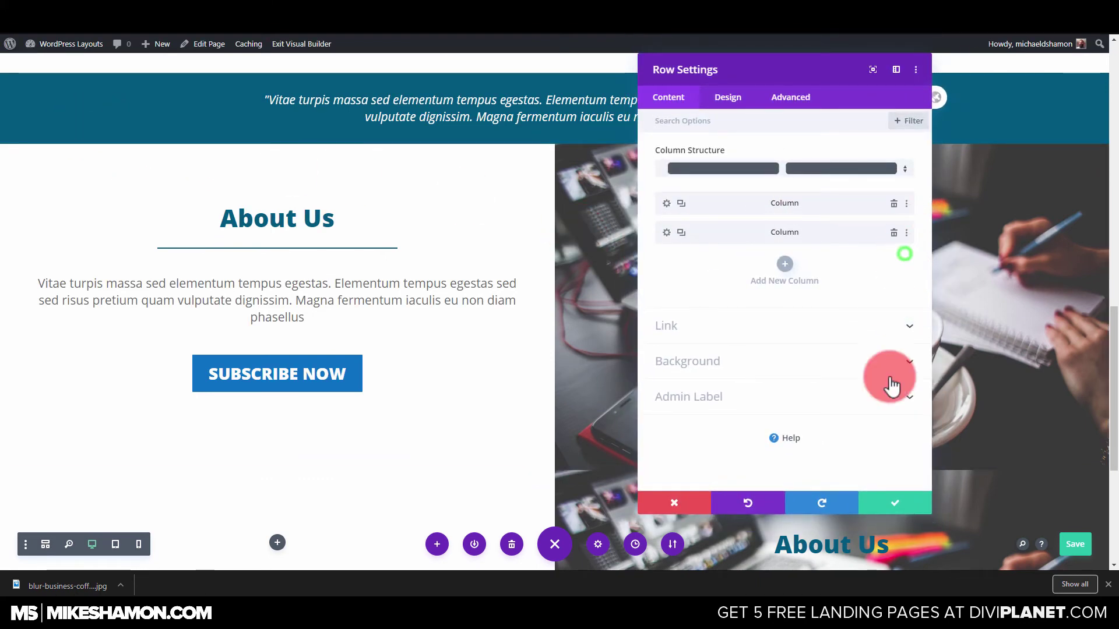
left_click(883, 505)
Step: Paste the image column's styles onto the empty first column of the duplicated About Us row
scroll(224, 443, "down", 3)
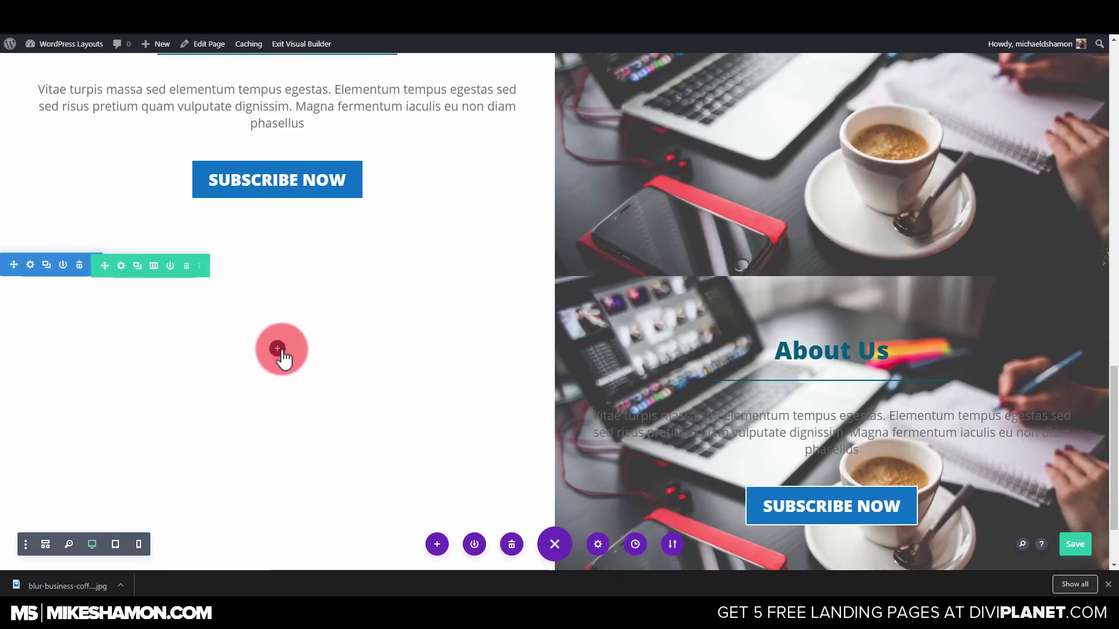
left_click(119, 263)
left_click(907, 203)
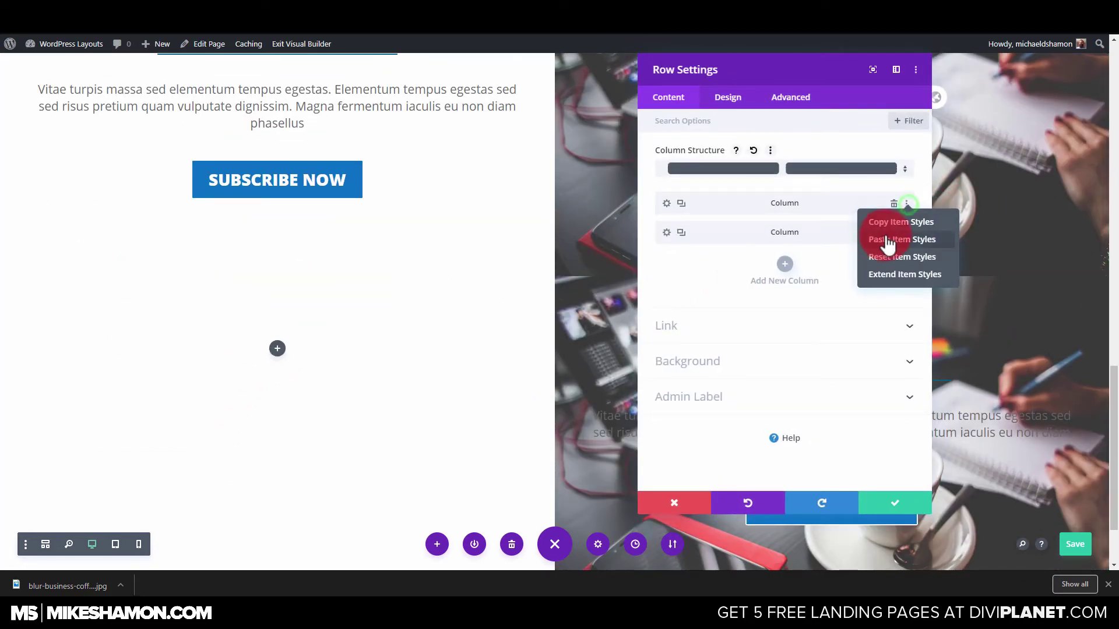
left_click(902, 240)
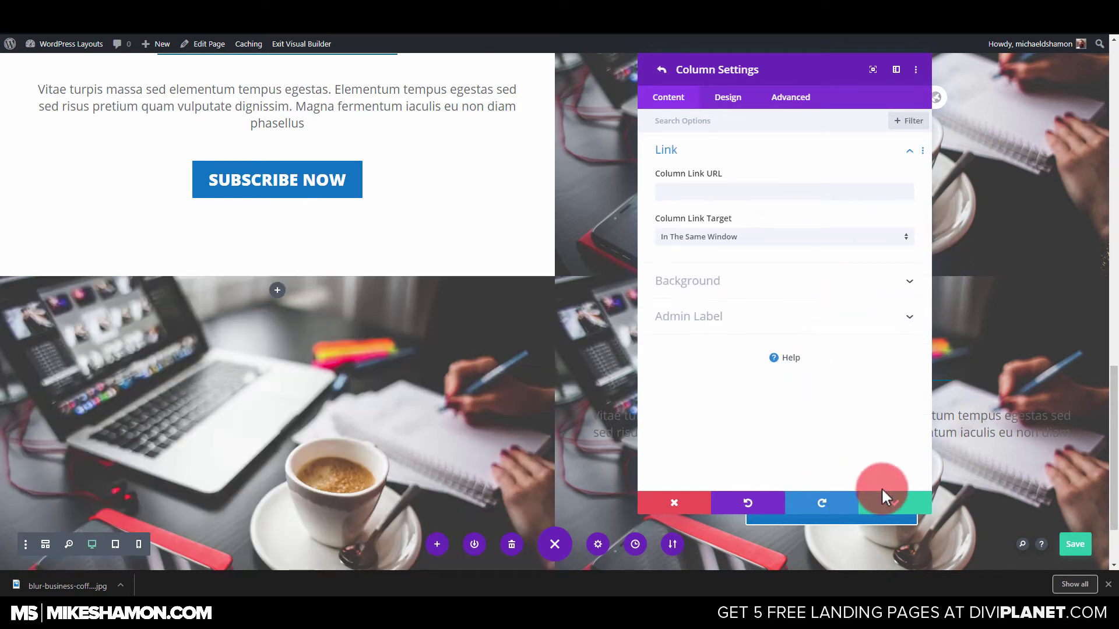
left_click(895, 502)
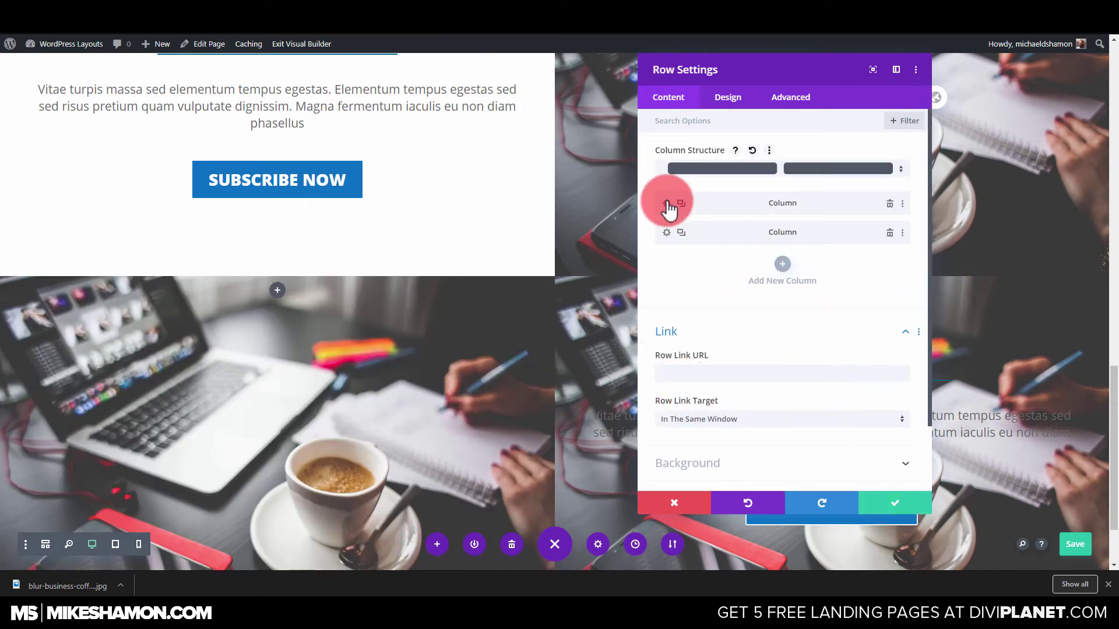
Step: Remove the background image from the duplicated row's second column and save the column and row settings
left_click(666, 233)
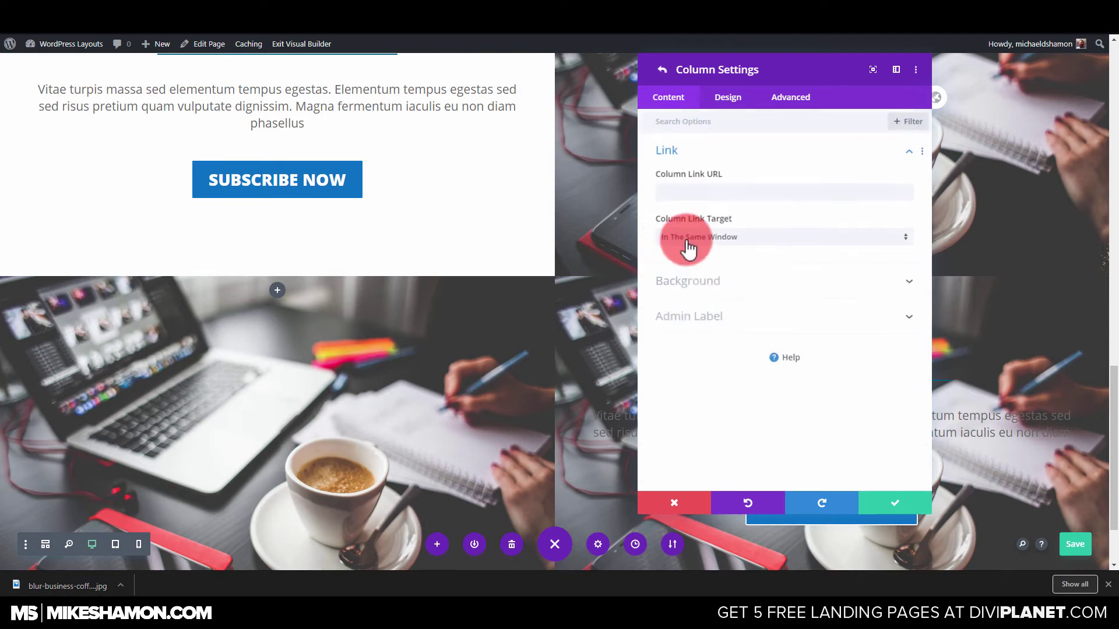
left_click(716, 287)
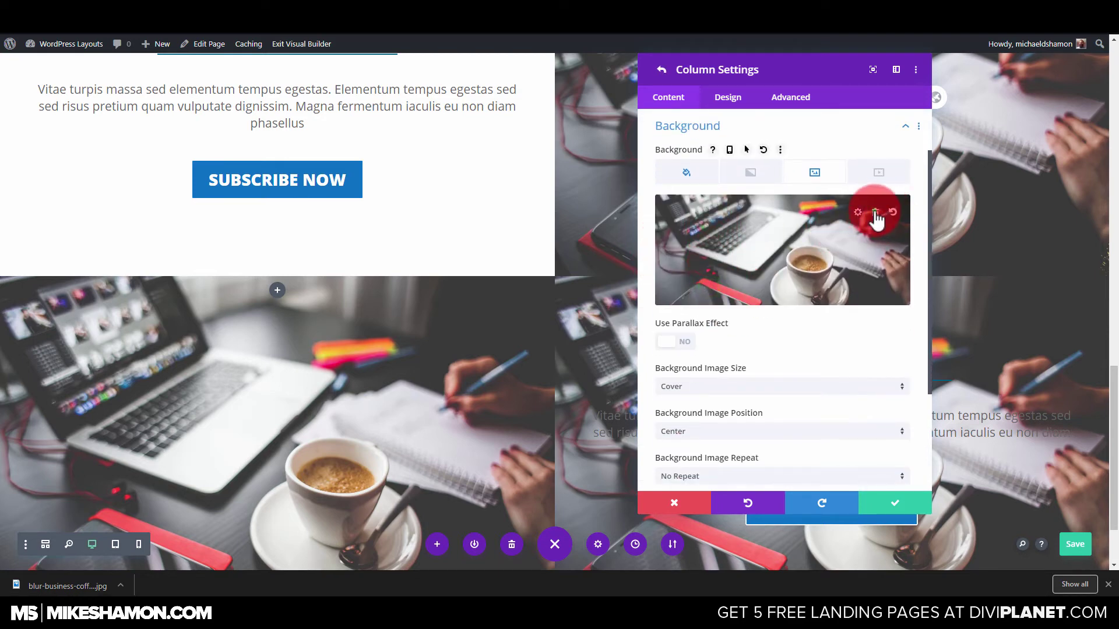
left_click(875, 213)
left_click(886, 504)
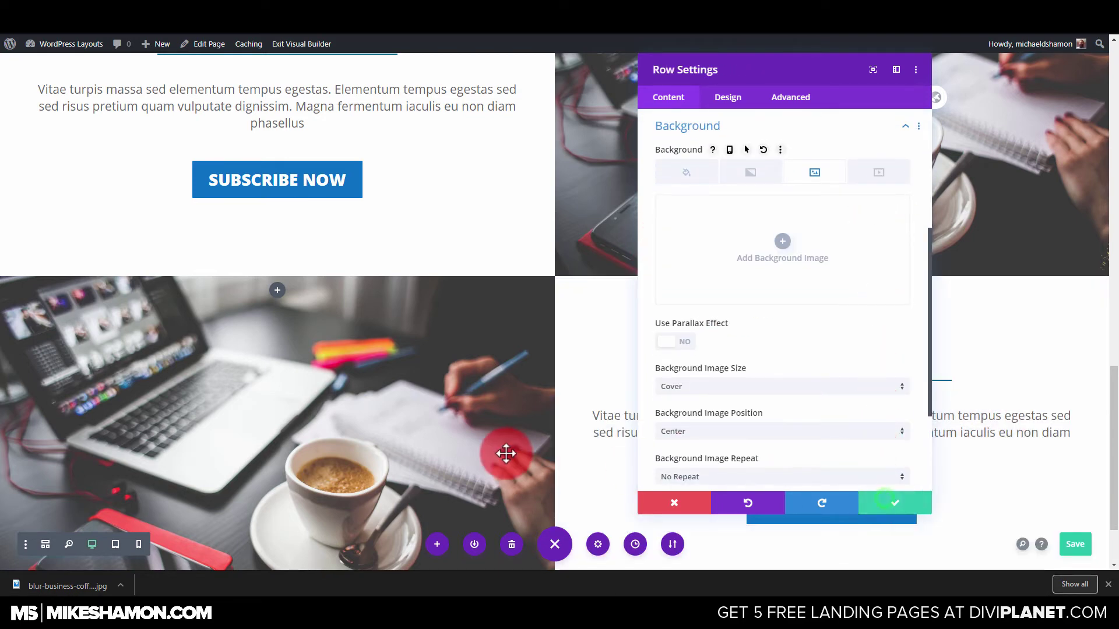
left_click(899, 508)
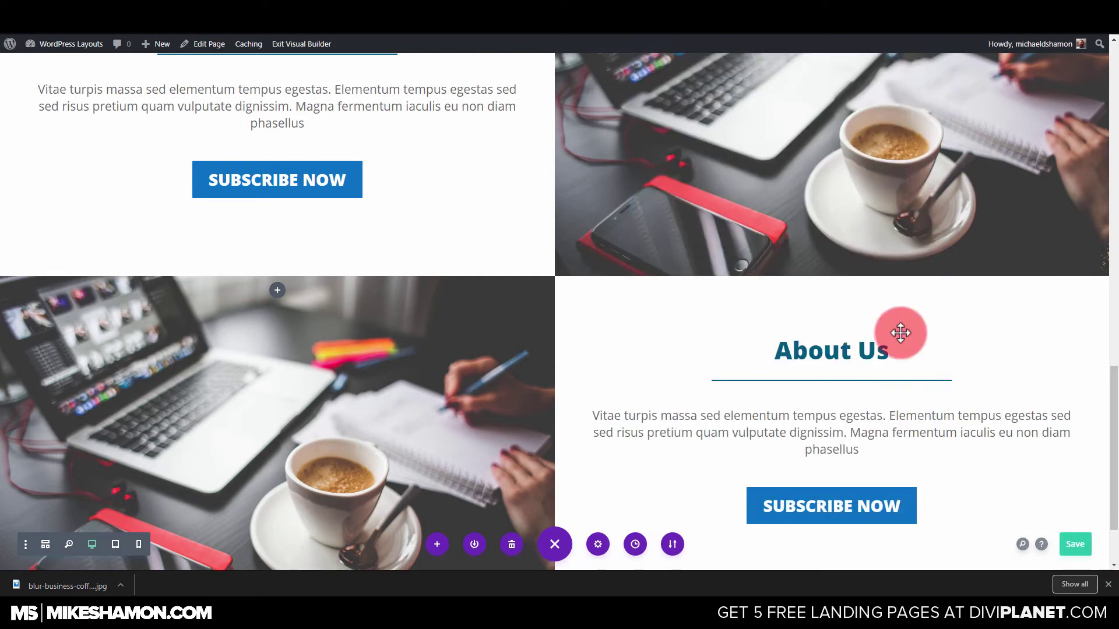
Step: Replace the background image of the duplicated row's first column with the laptop-and-charts photo and save the settings
scroll(757, 251, "down", 2)
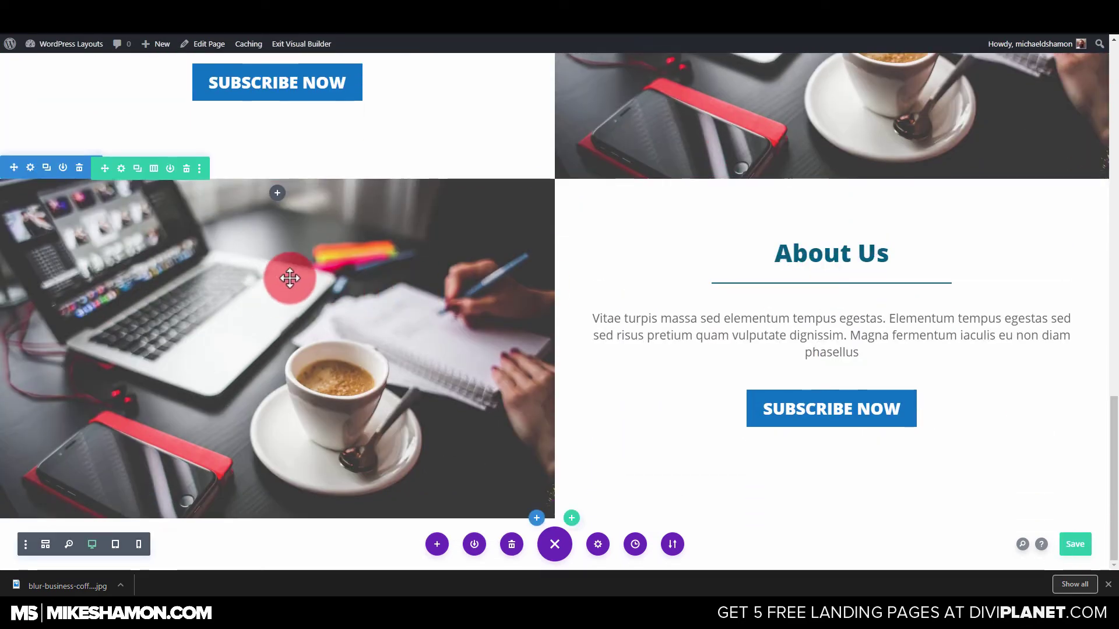
left_click(119, 170)
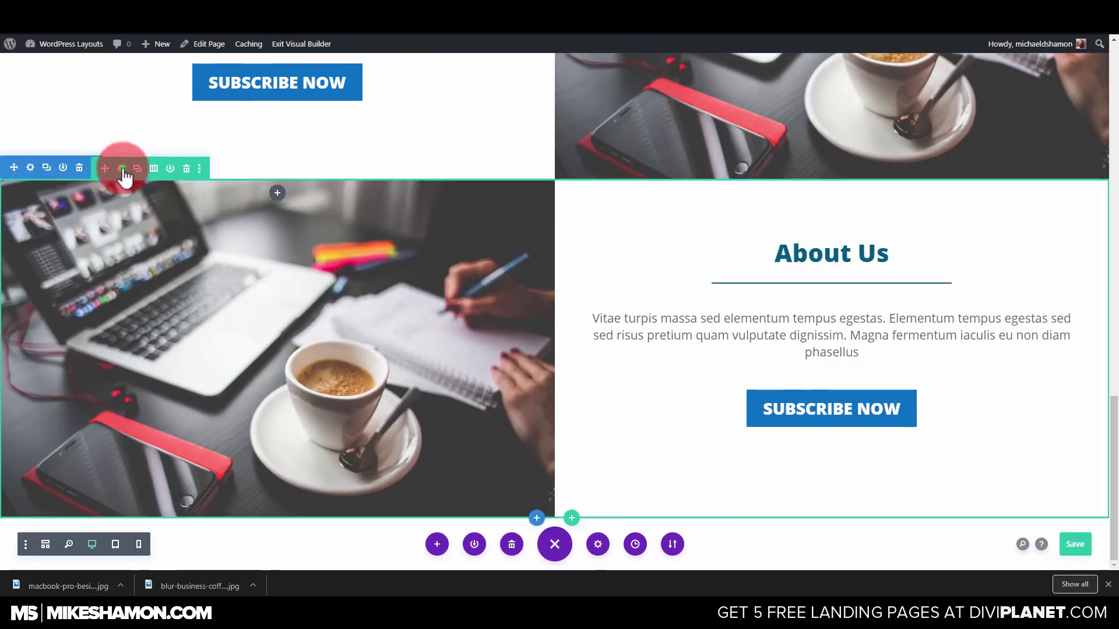
left_click(893, 234)
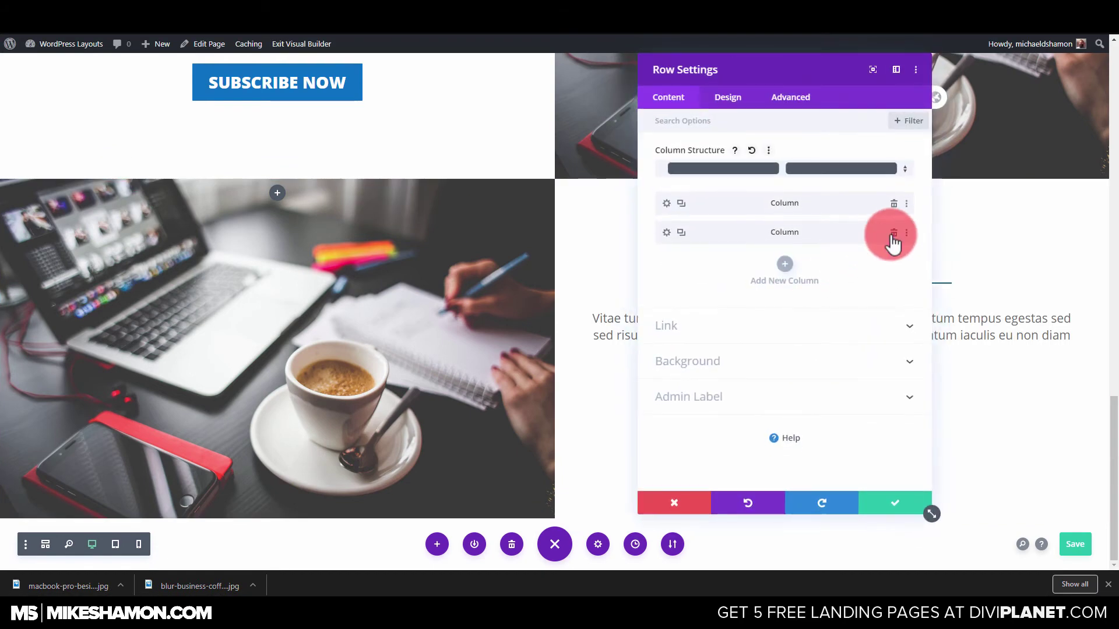
left_click(667, 205)
left_click(699, 281)
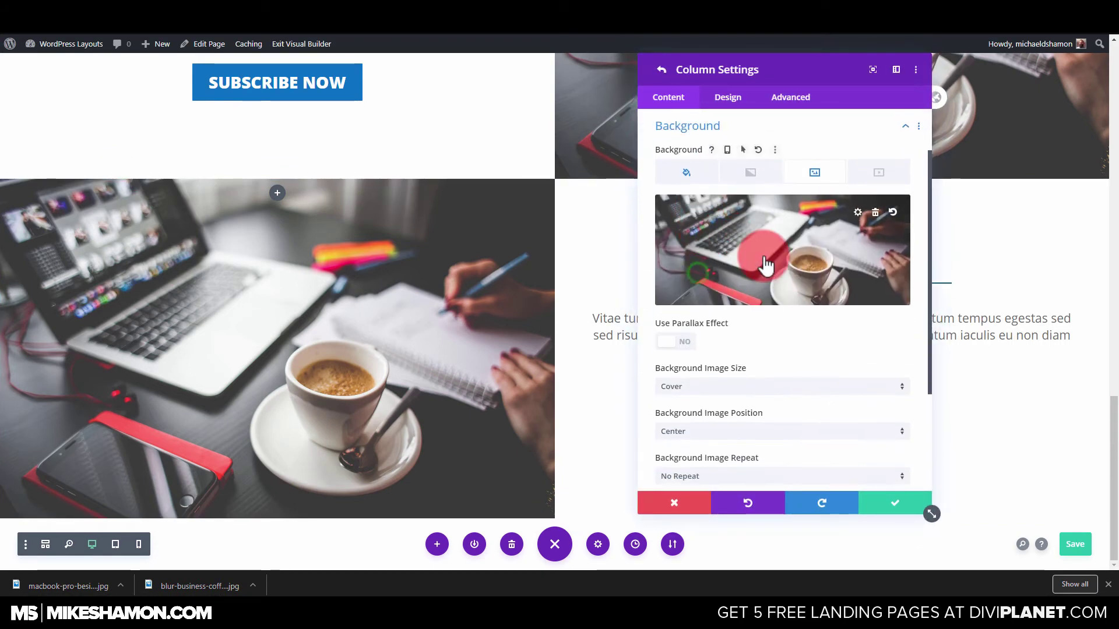
left_click(743, 216)
left_click(1069, 510)
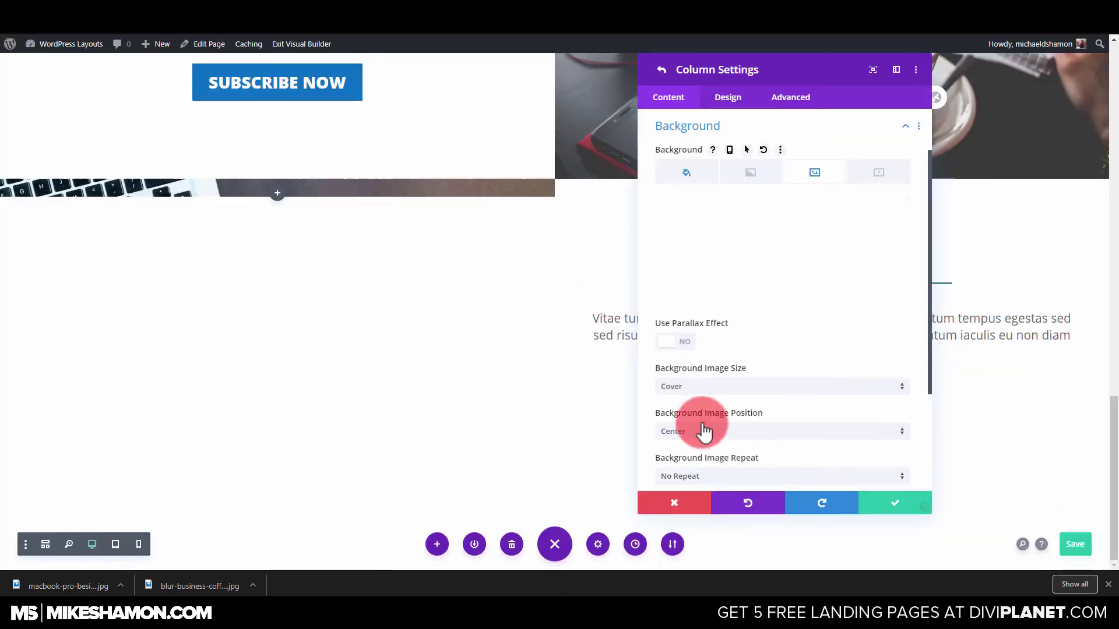
left_click(893, 502)
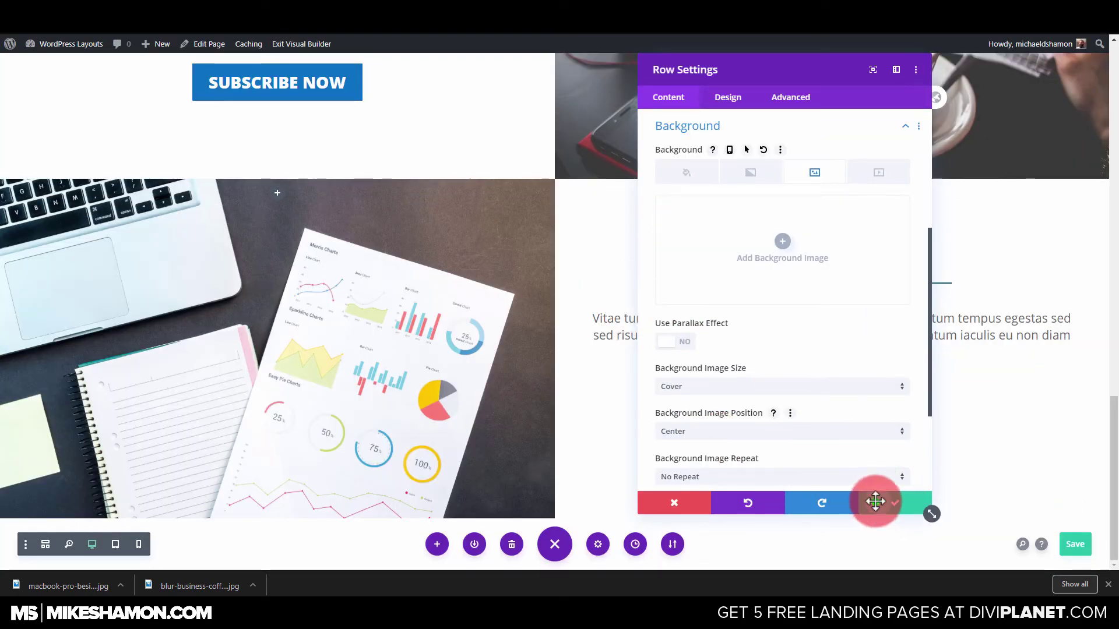
left_click(875, 502)
Step: Change the heading of the duplicated About Us row beside the laptop-and-charts photo to "Our Services" and save the text settings
scroll(709, 402, "up", 5)
scroll(709, 402, "down", 3)
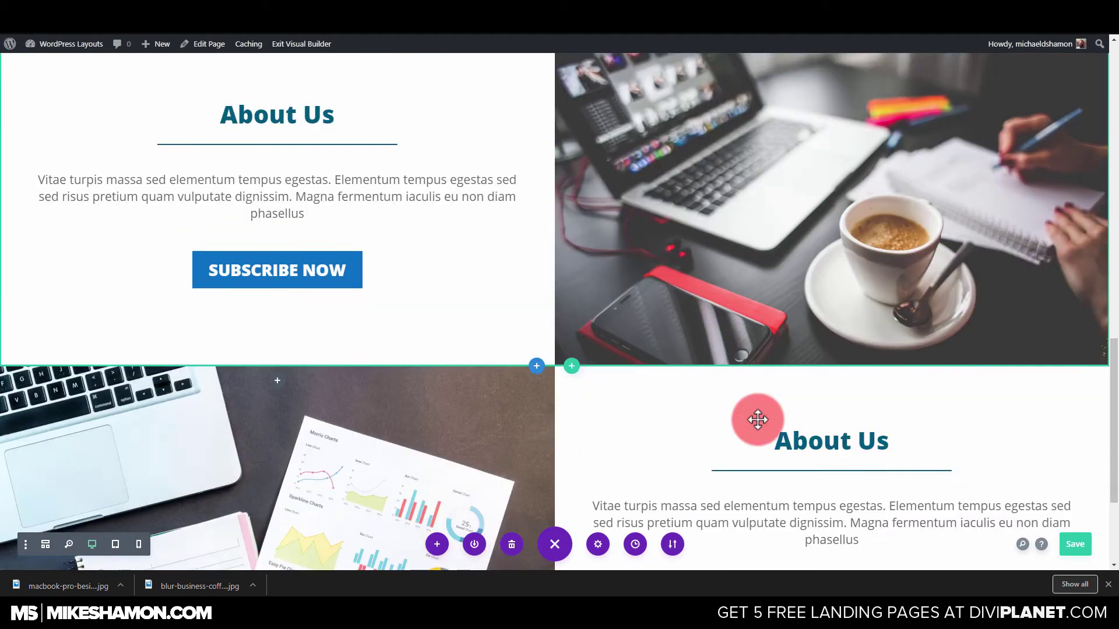
scroll(758, 419, "down", 3)
left_click(811, 243)
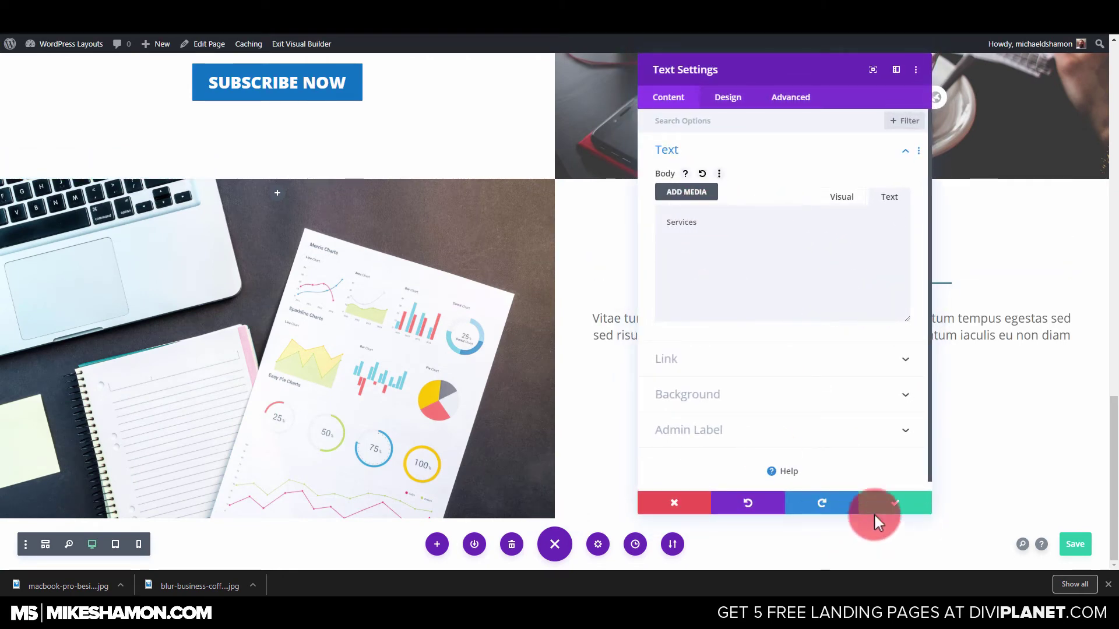
left_click(669, 216)
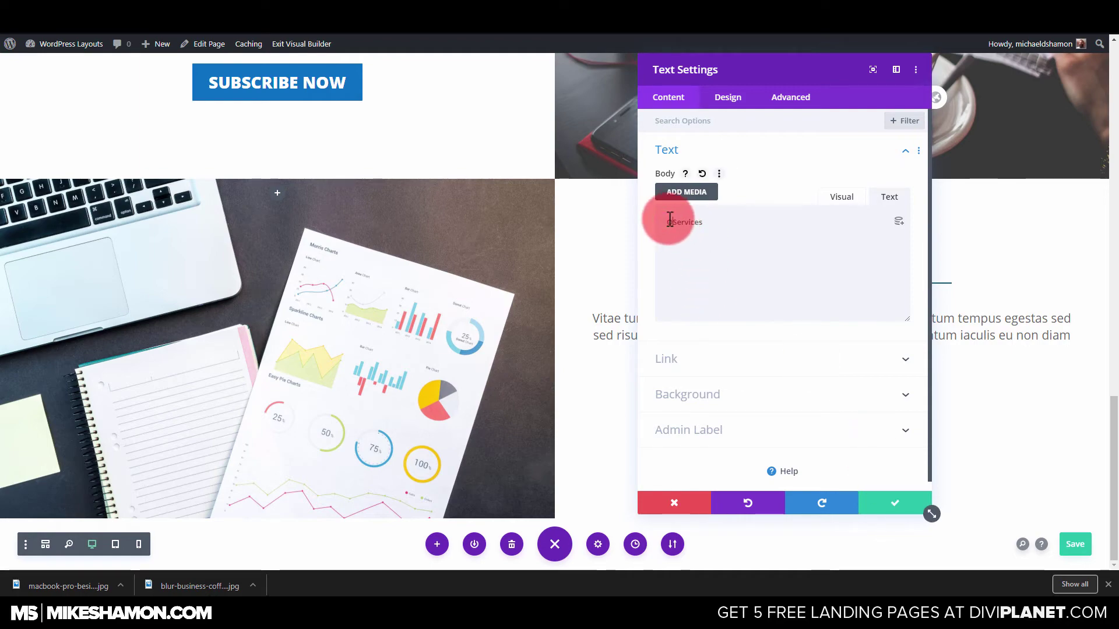
left_click(911, 508)
Step: Duplicate the teal quote section above About Us and move the copy below the Our Services section
left_click_drag(534, 222, 69, 173)
left_click(45, 159)
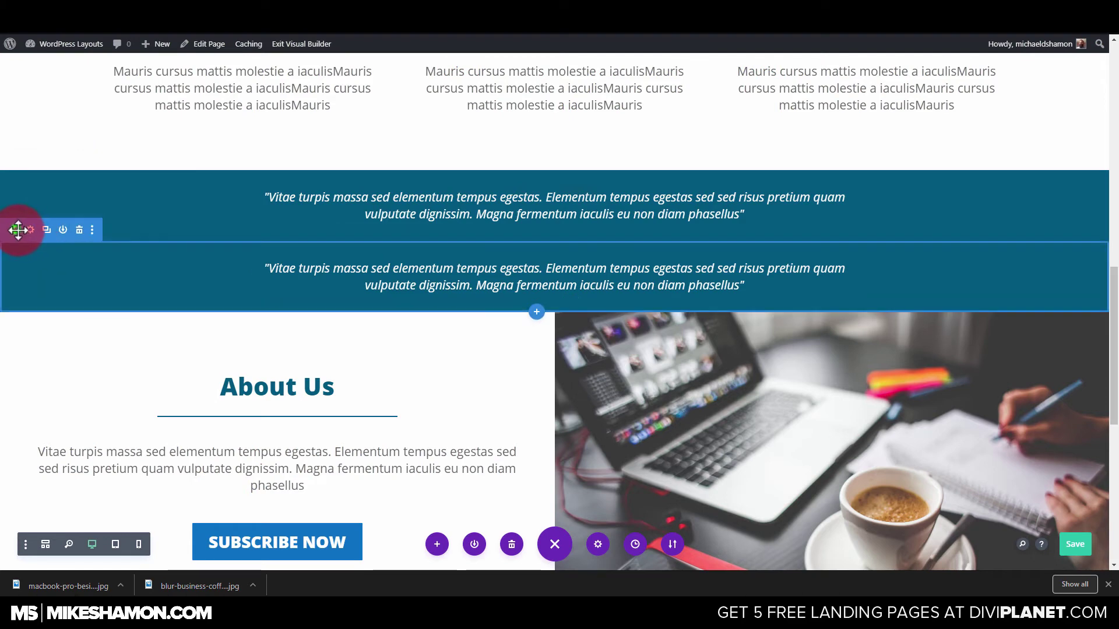
scroll(65, 253, "down", 8)
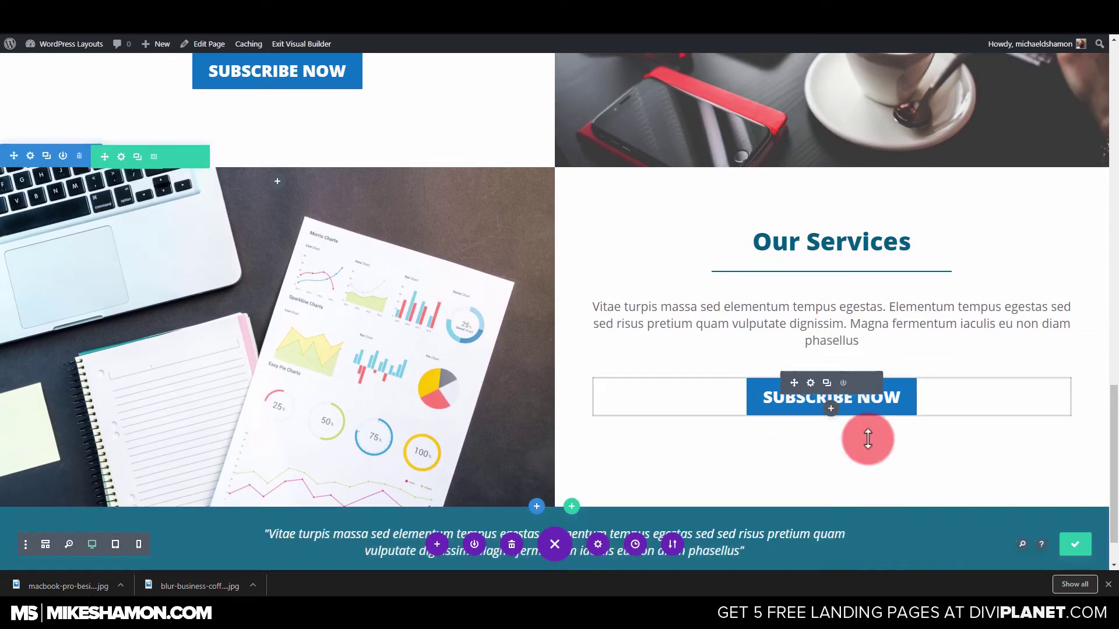
scroll(1068, 544, "down", 1)
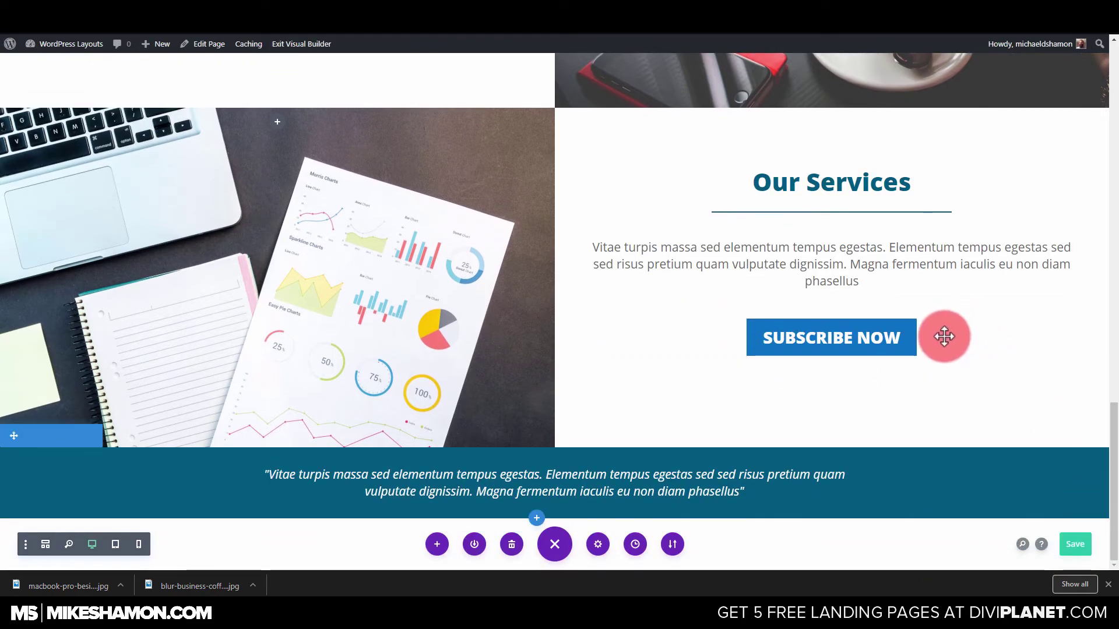
scroll(944, 336, "up", 20)
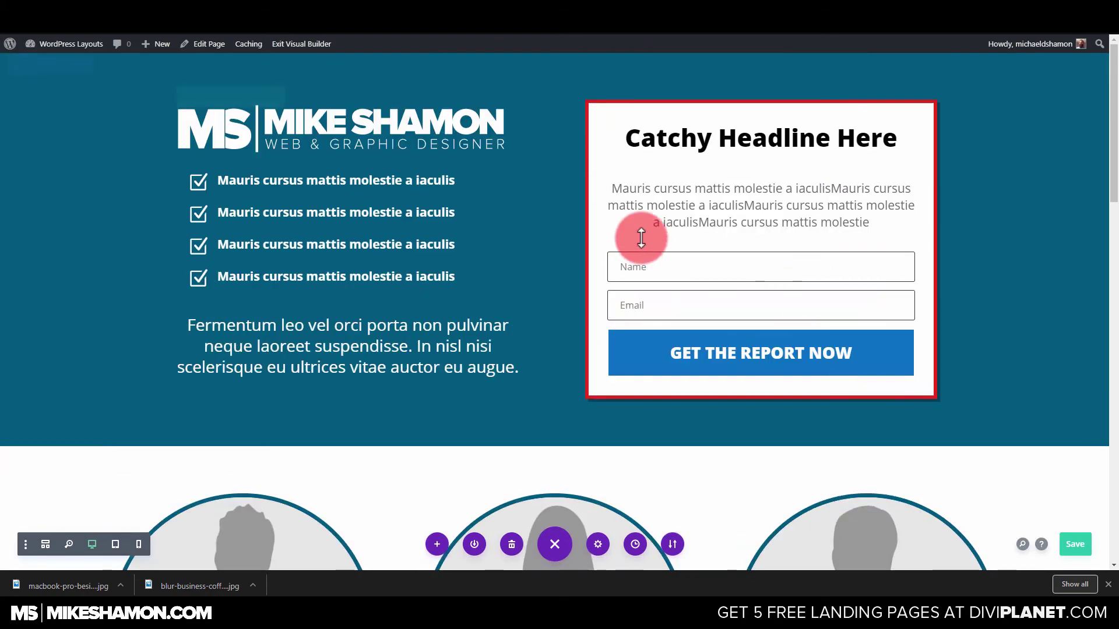
scroll(641, 238, "down", 15)
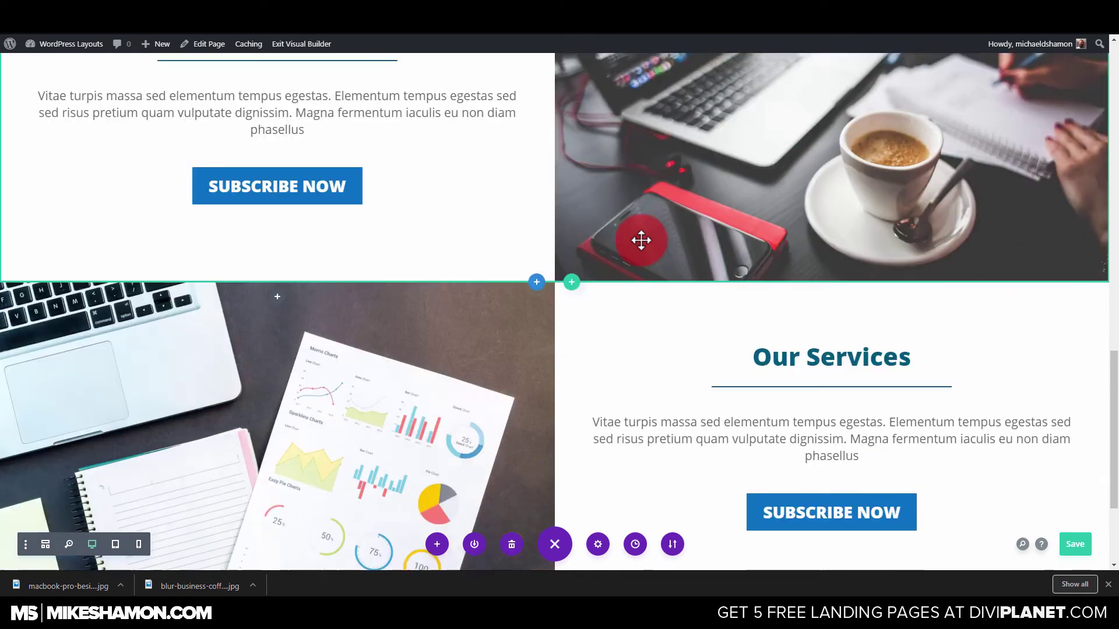
Step: Save the current page layout
scroll(641, 238, "down", 3)
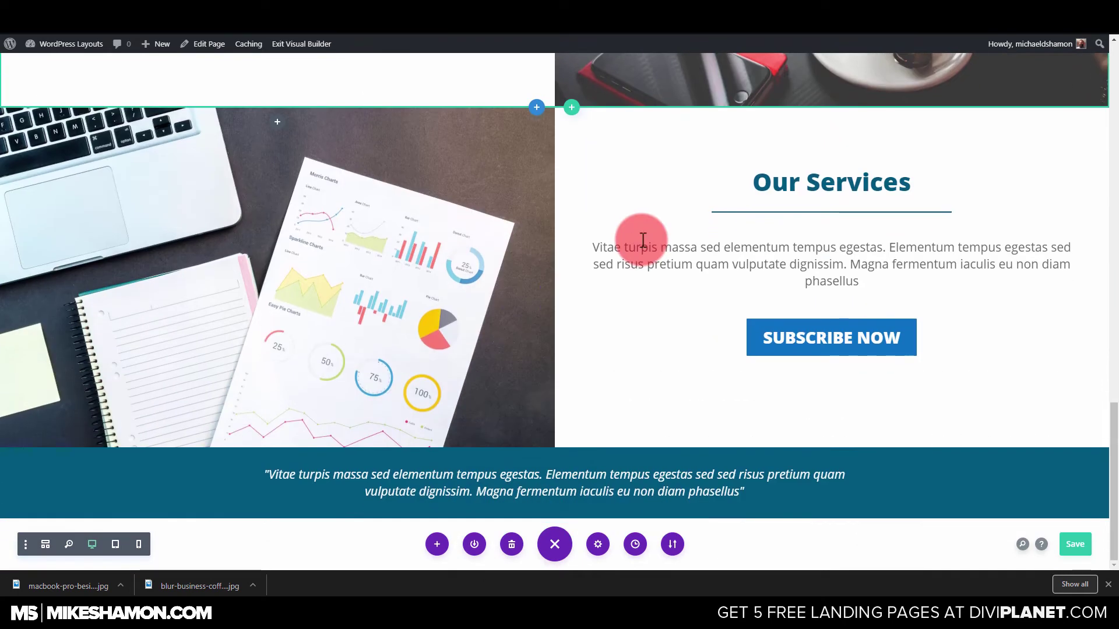
left_click(1074, 537)
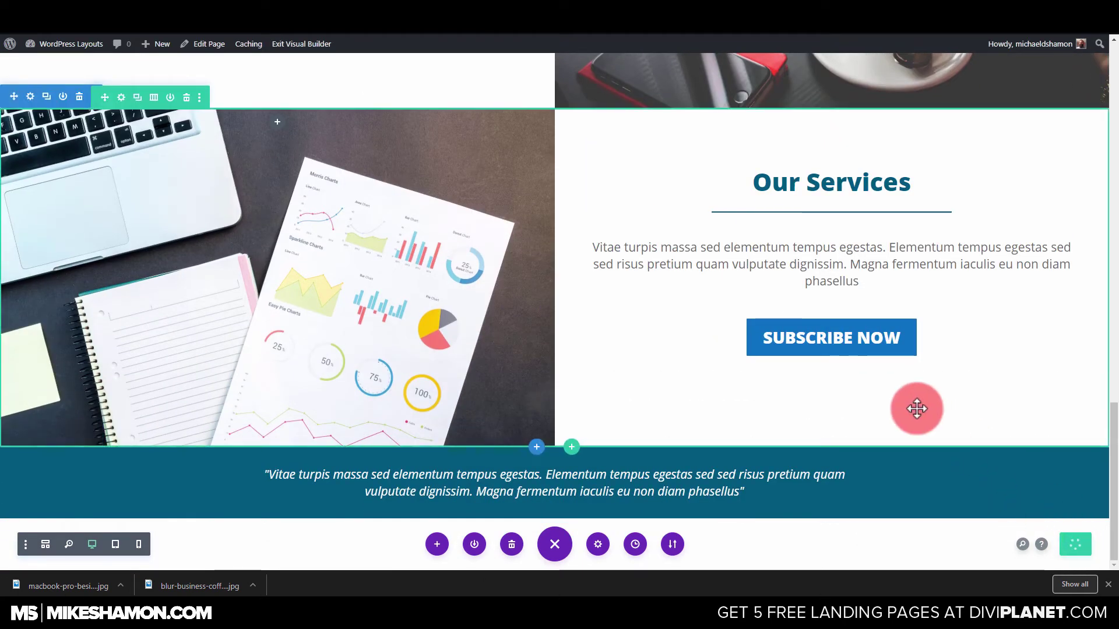
Step: Duplicate the header section with the opt-in form and move the copy to the very end of the page, below the quote
scroll(949, 349, "up", 10)
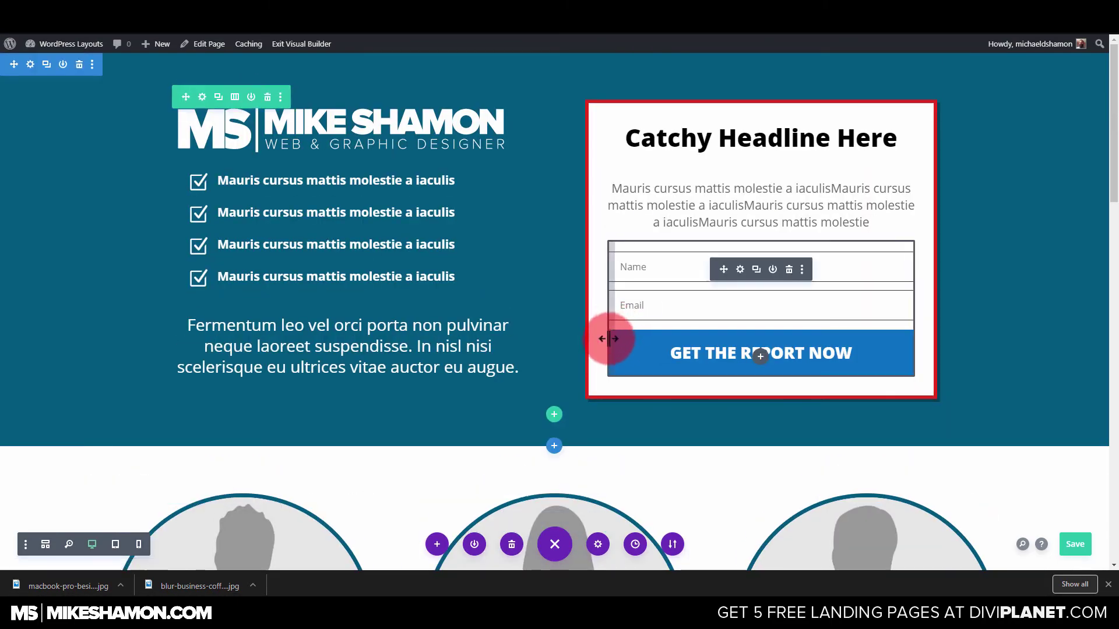
scroll(694, 429, "down", 5)
scroll(705, 419, "down", 6)
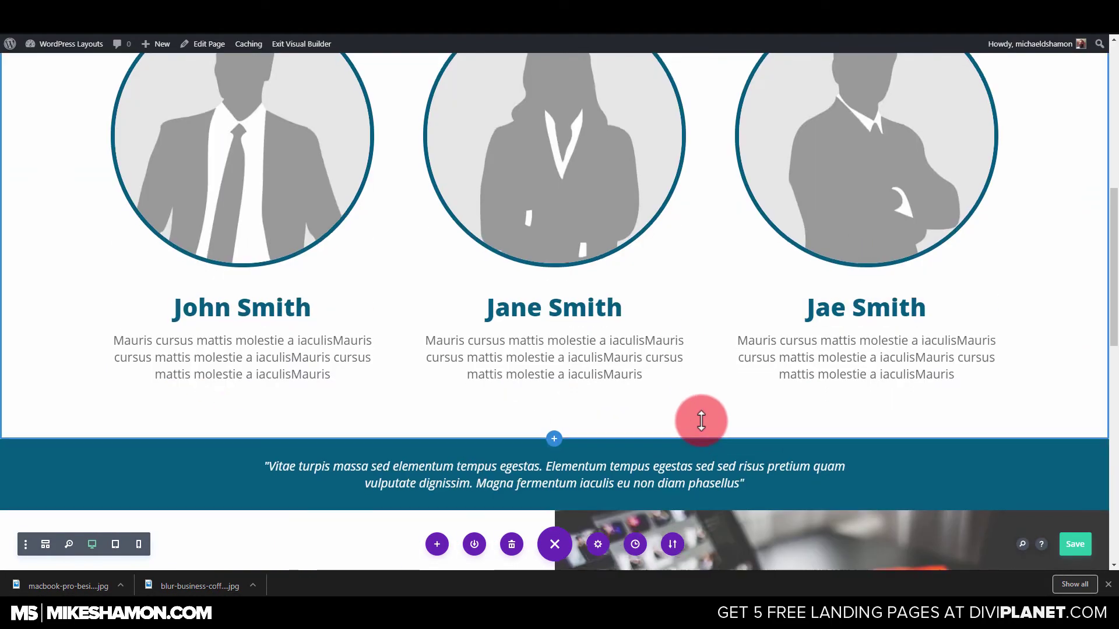
scroll(694, 429, "up", 11)
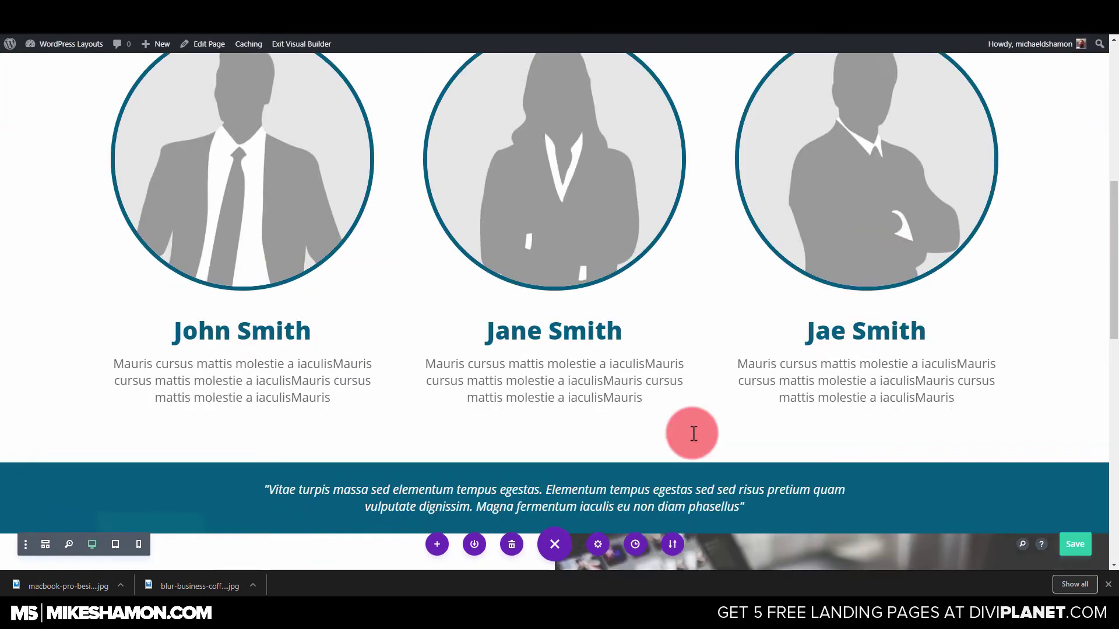
mouse_move(97, 79)
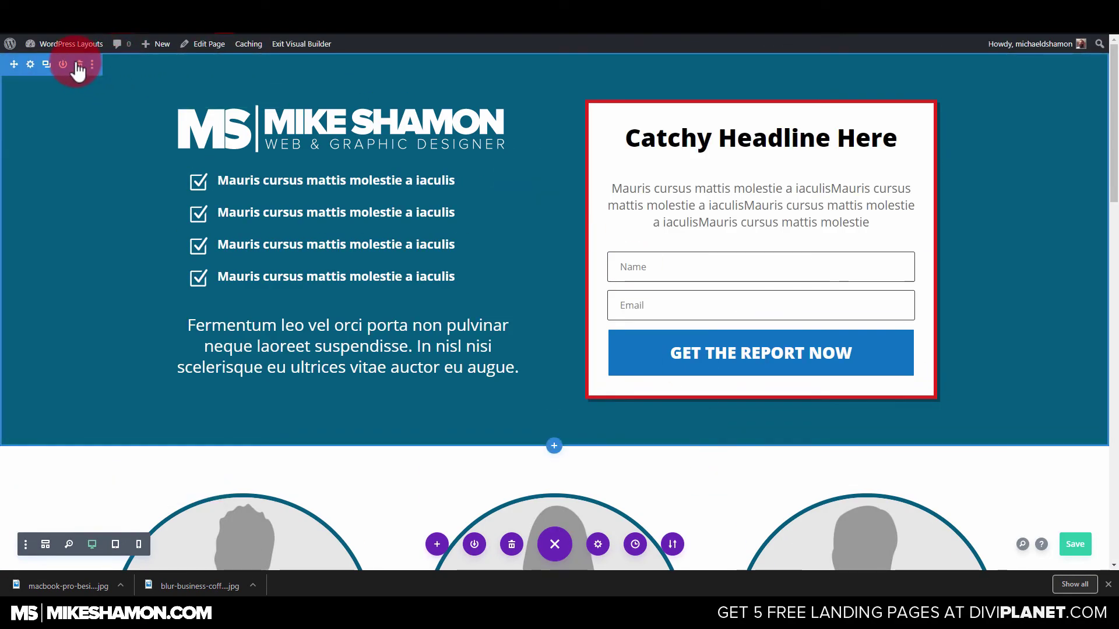
left_click(89, 64)
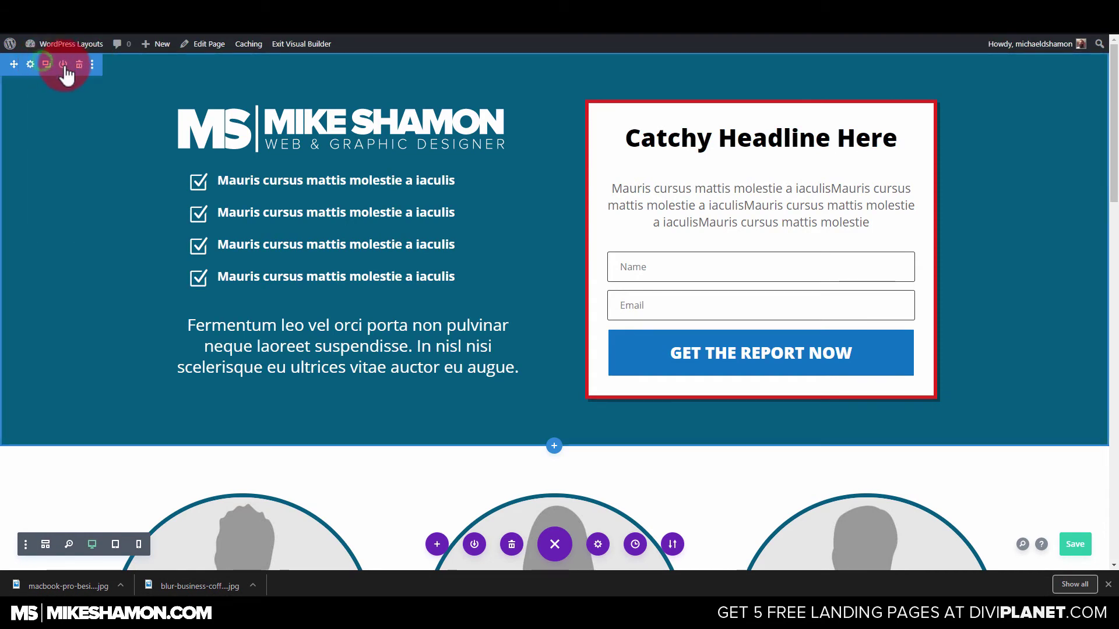
left_click(47, 64)
scroll(157, 383, "down", 2)
mouse_move(27, 363)
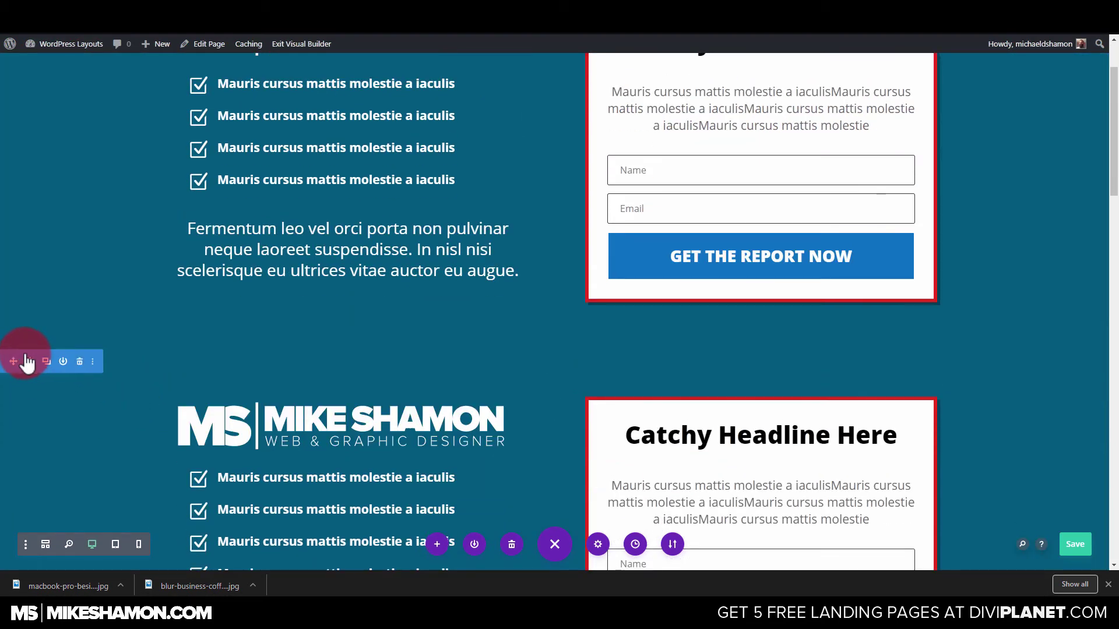
mouse_move(17, 361)
left_mouse_down()
mouse_move(146, 332)
mouse_move(200, 333)
mouse_move(211, 533)
mouse_move(222, 521)
left_mouse_up()
scroll(153, 333, "down", 10)
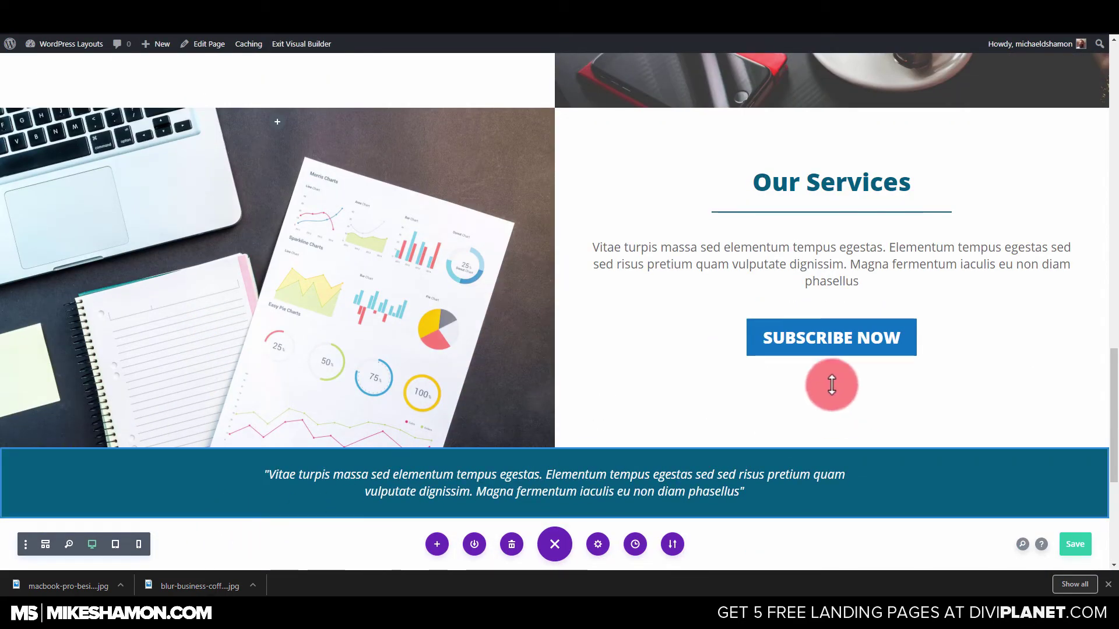
scroll(660, 388, "down", 7)
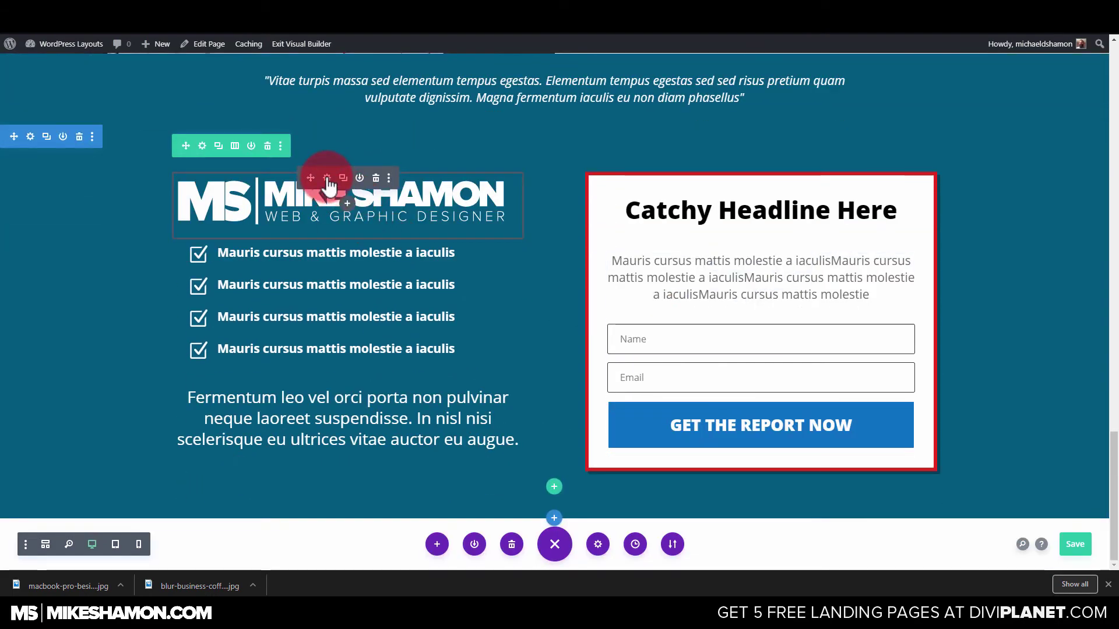
mouse_move(761, 204)
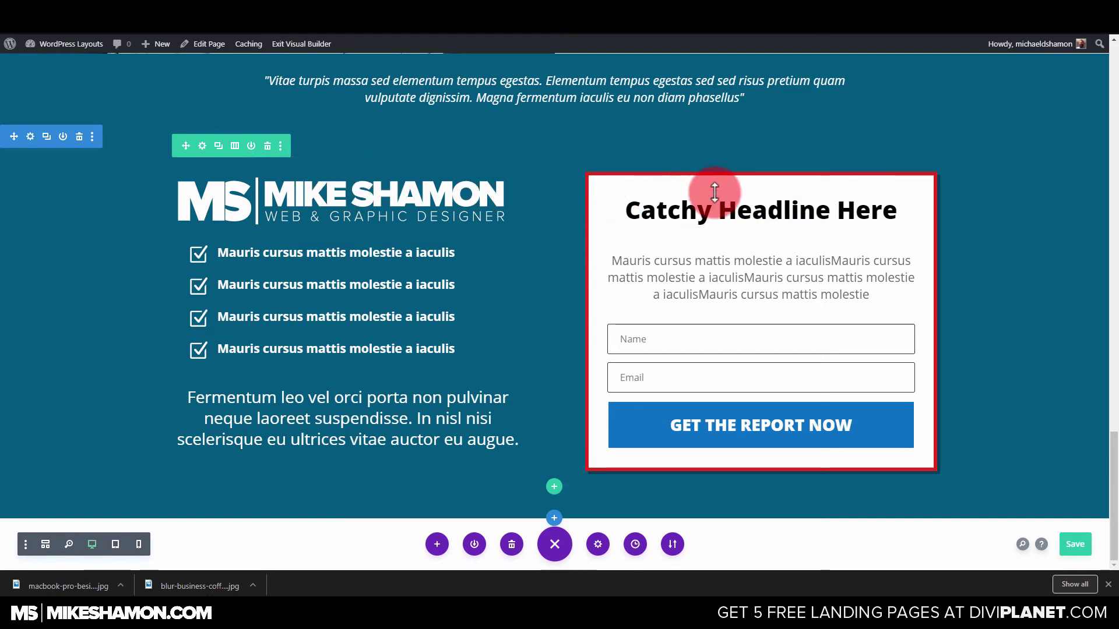
left_click(759, 227)
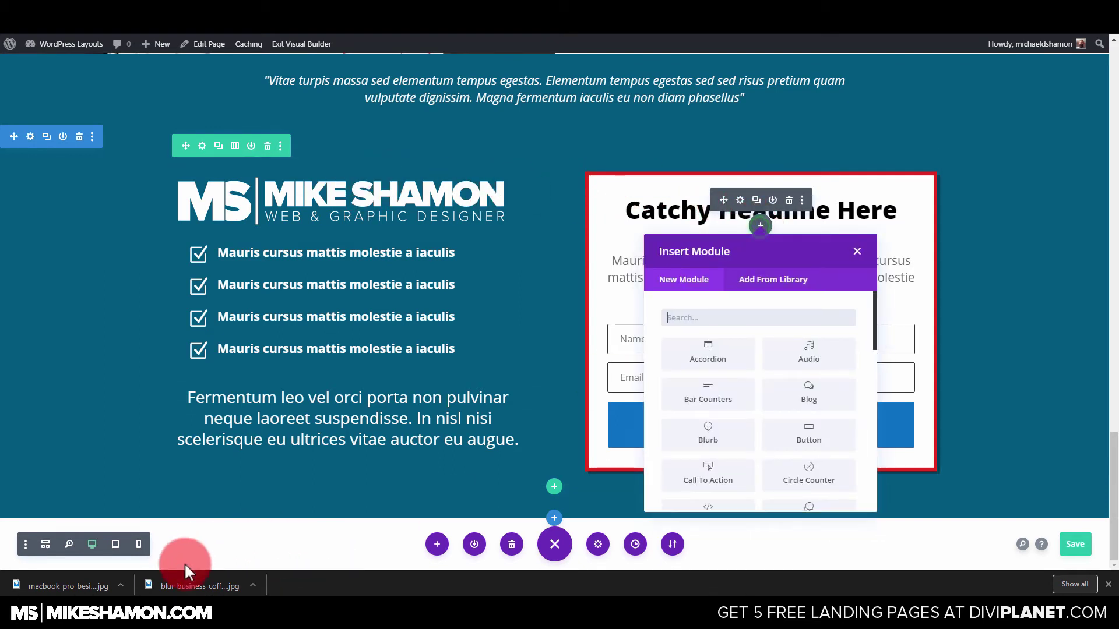
left_click(856, 253)
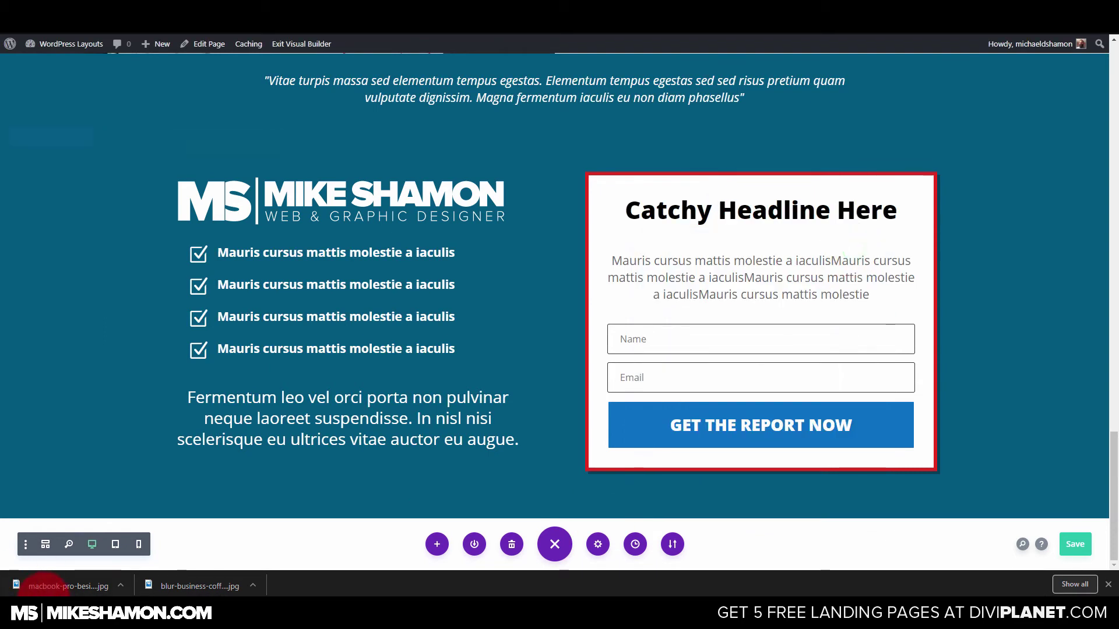
left_click(761, 225)
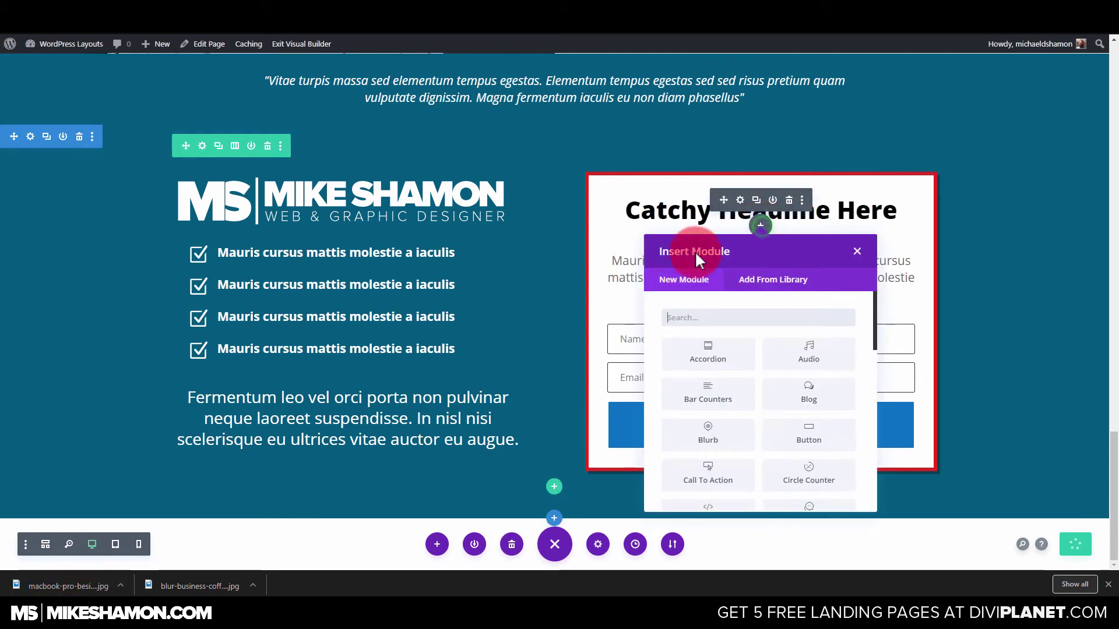
left_click(410, 208)
Step: Move the copied section's logo into the opt-in box in place of the headline and swap it for the black version
left_click_drag(306, 181, 755, 218)
left_click(742, 201)
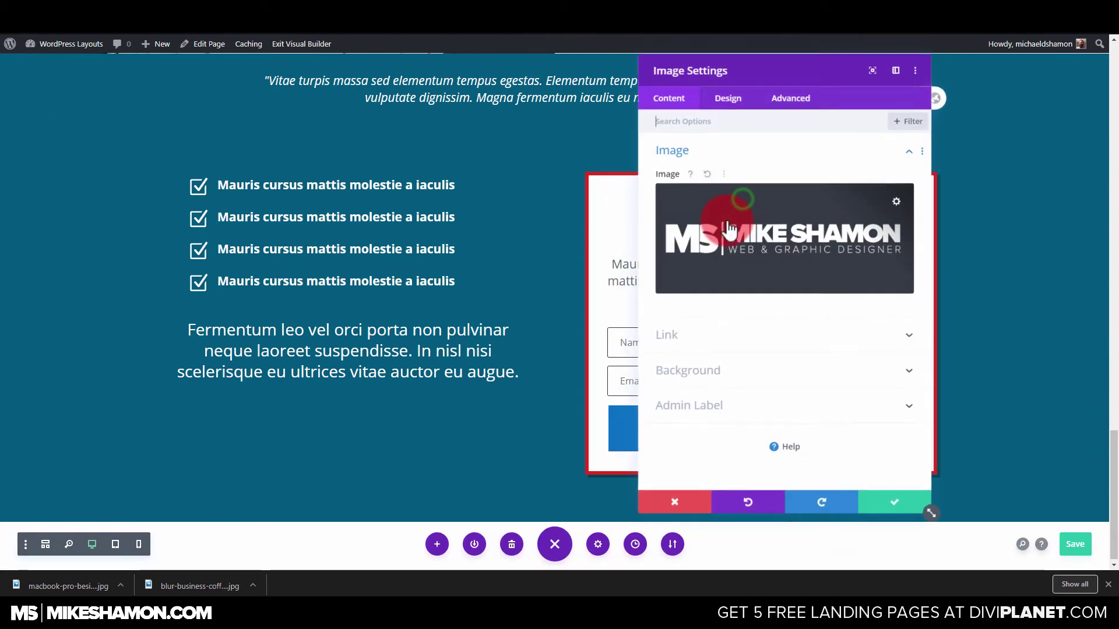
left_click(727, 220)
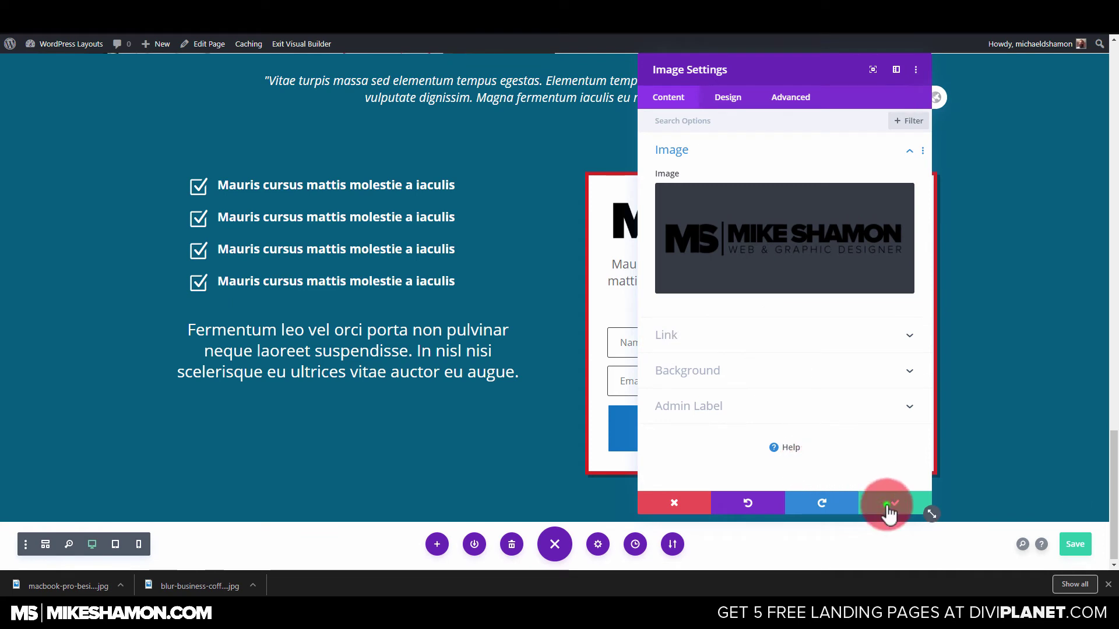
left_click(886, 504)
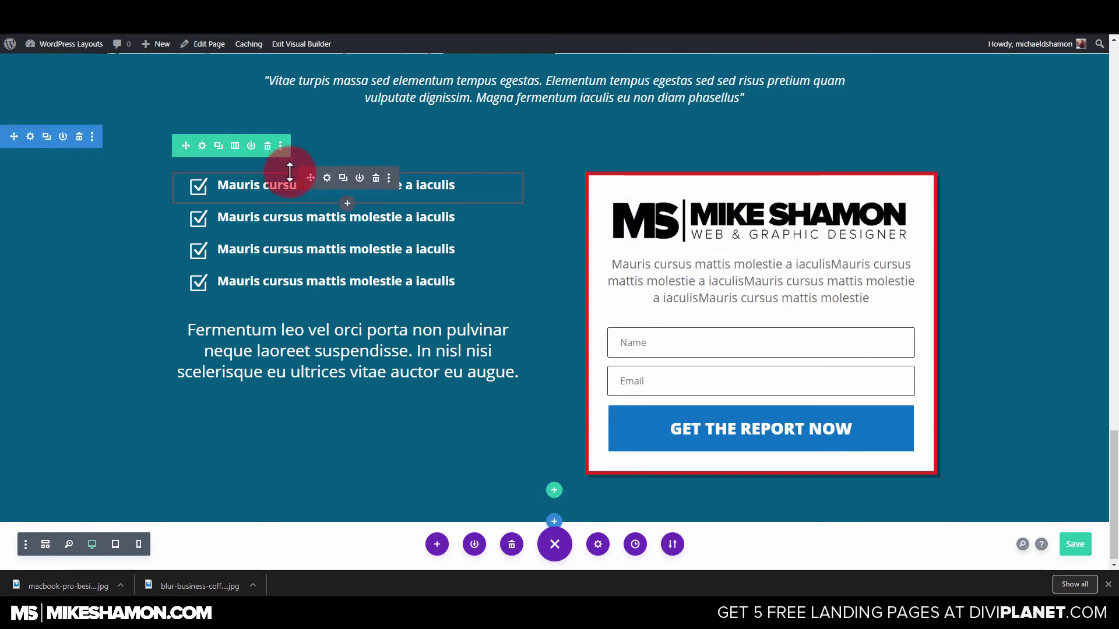
Step: Delete the four checklist items and the paragraph beside the opt-in box in the copied section
left_click(376, 179)
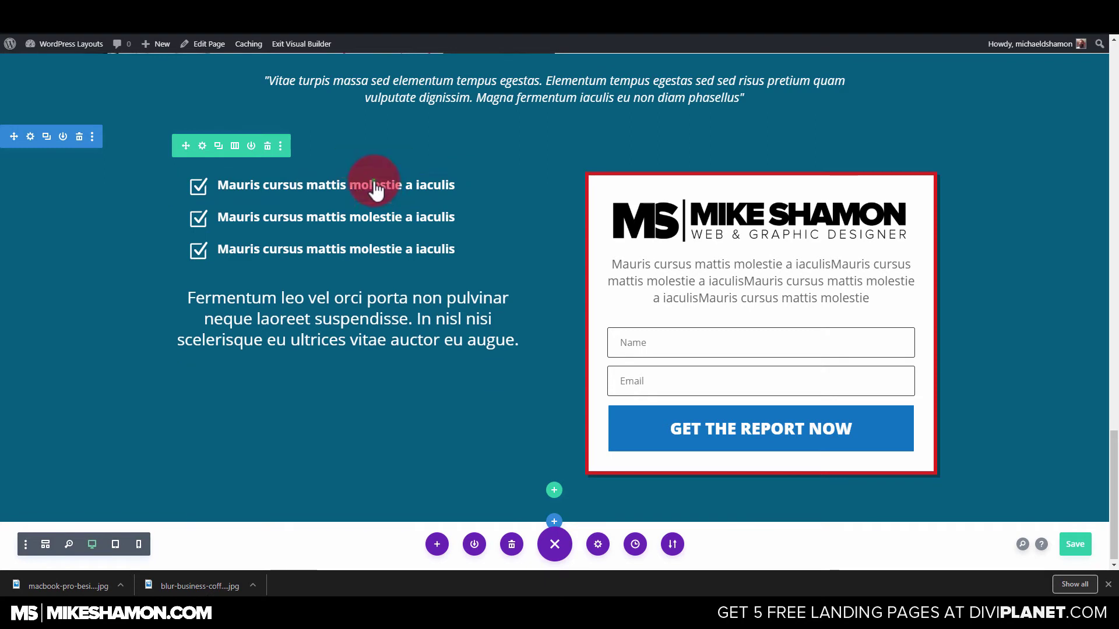
left_click(376, 178)
left_click(376, 178)
left_click(375, 178)
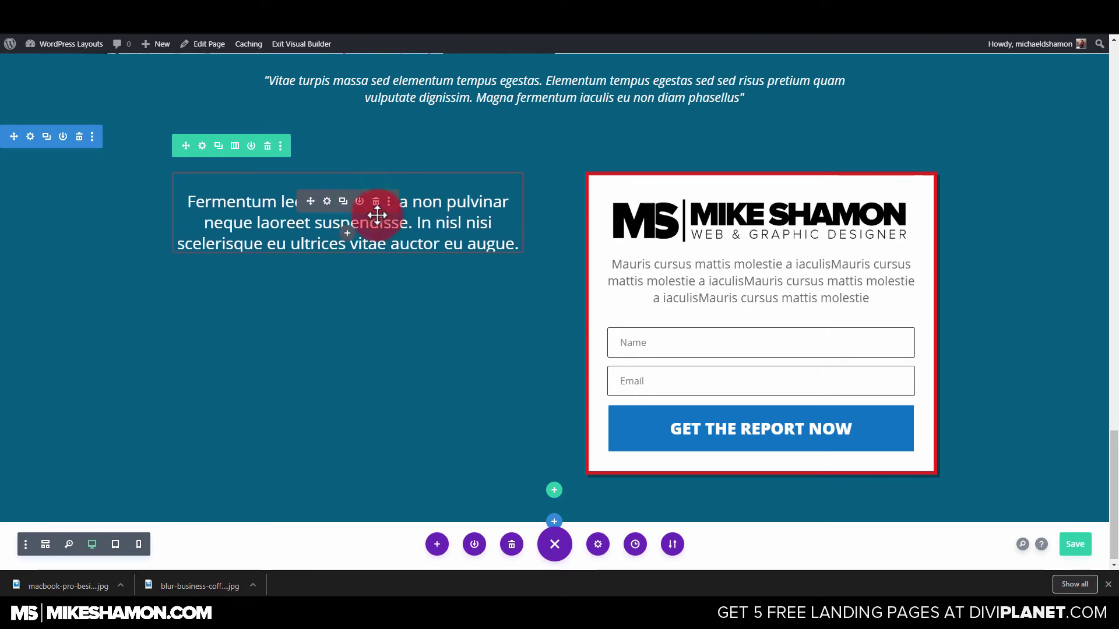
left_click(376, 208)
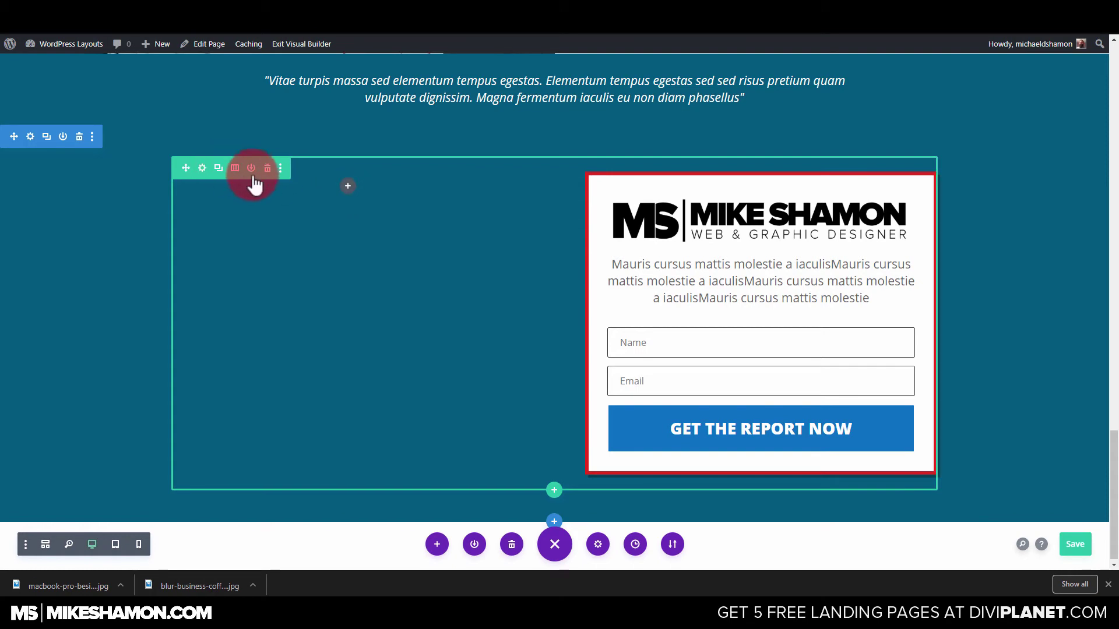
Step: Try a single-column layout for the opt-in row, then undo it
left_click(236, 169)
left_click(169, 246)
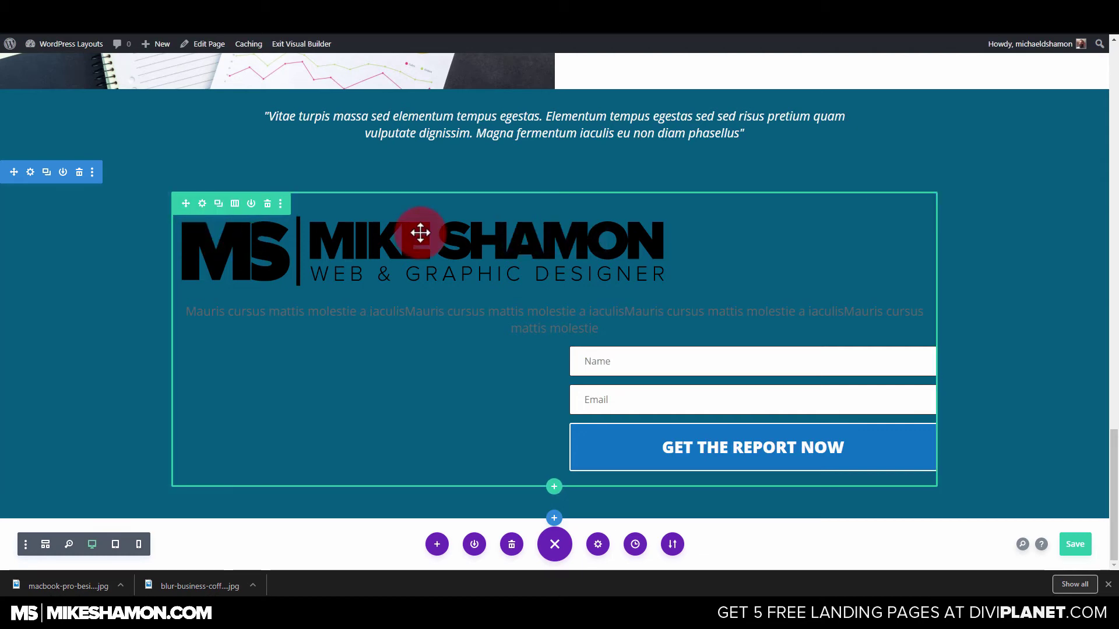
left_click_drag(884, 302, 560, 257)
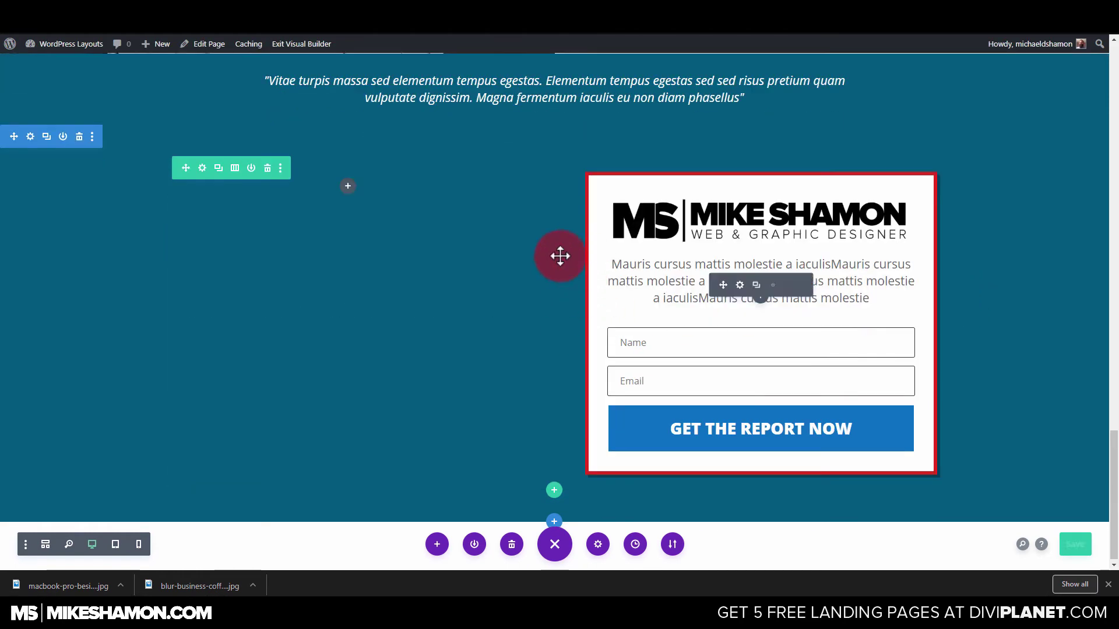
Step: Copy the item styles of the row's second column, which holds the opt-in box
left_click(202, 169)
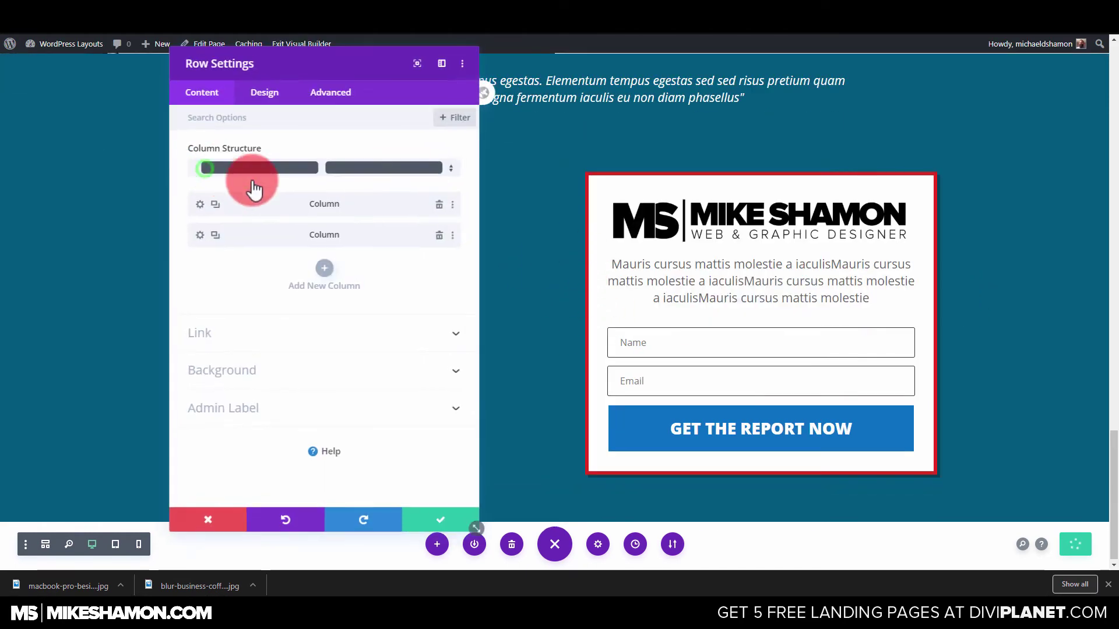
left_click(445, 239)
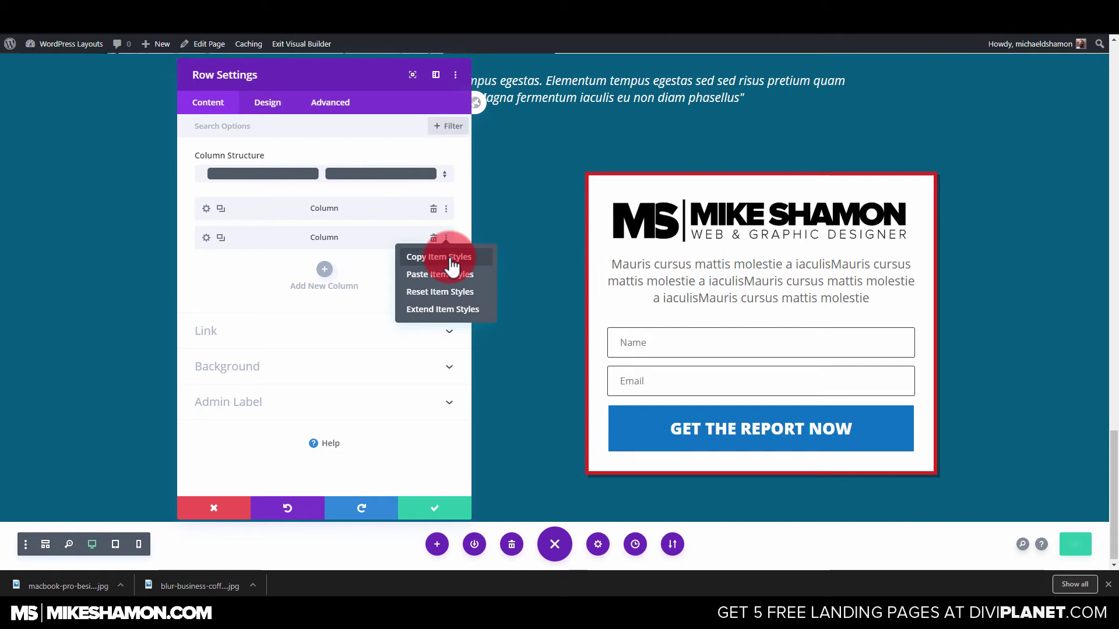
left_click(450, 258)
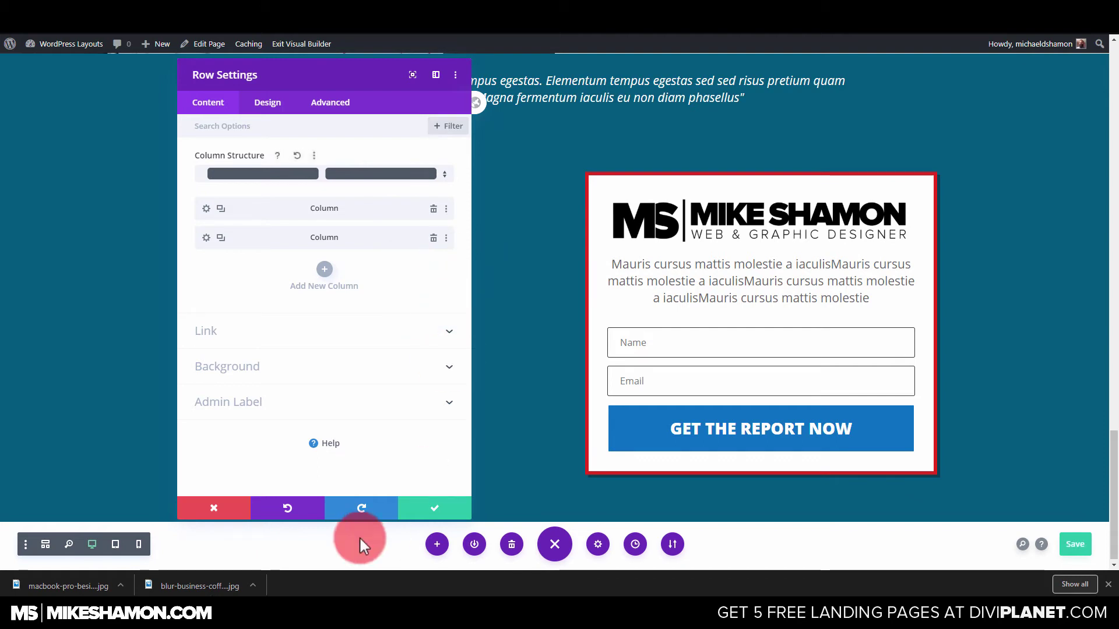
left_click(447, 511)
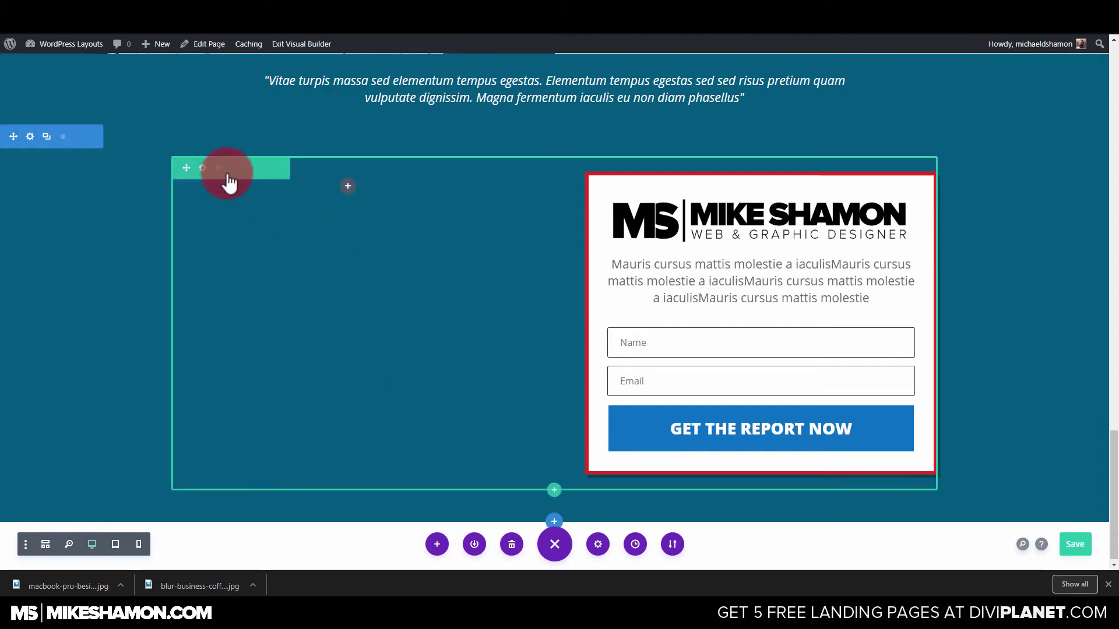
Step: Change the opt-in row to a single-column layout and paste the copied item styles onto its column
left_click(240, 169)
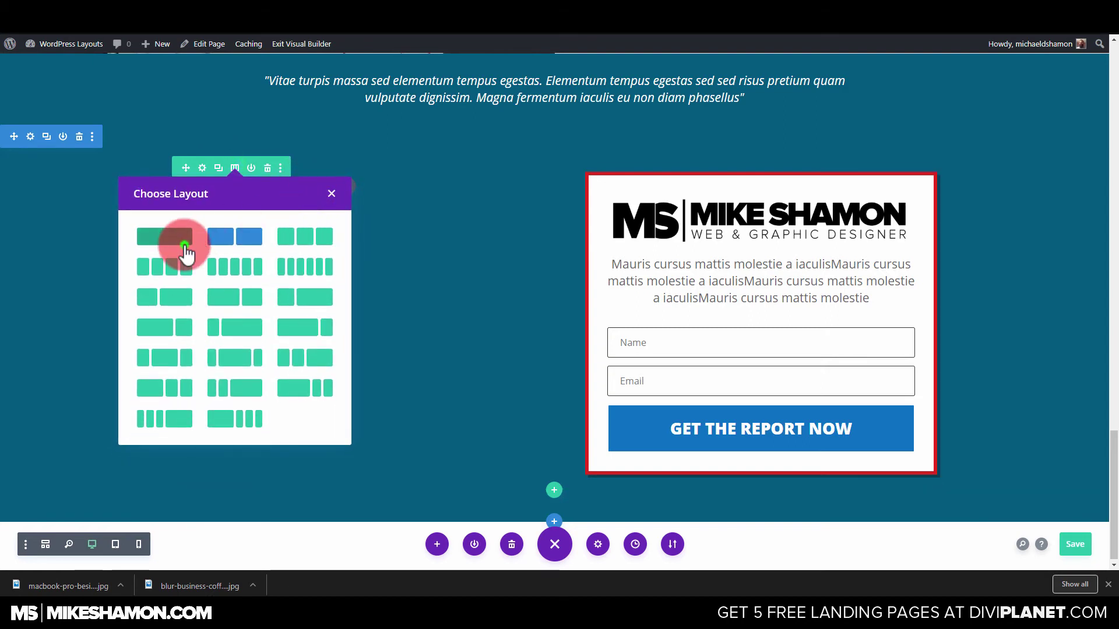
left_click(186, 252)
left_click(187, 188)
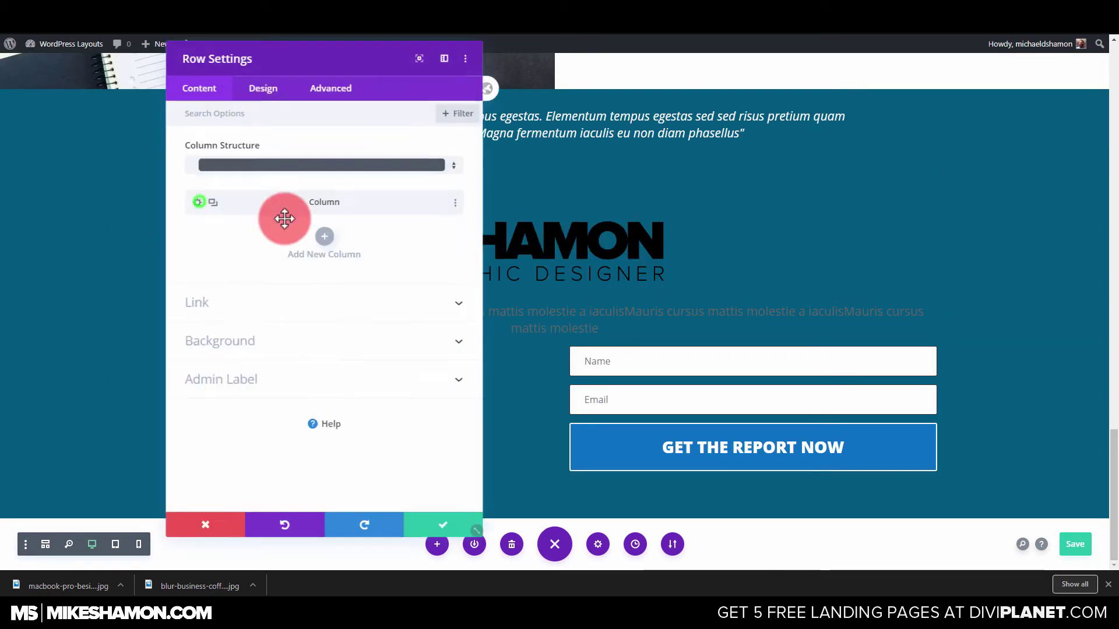
left_click(447, 211)
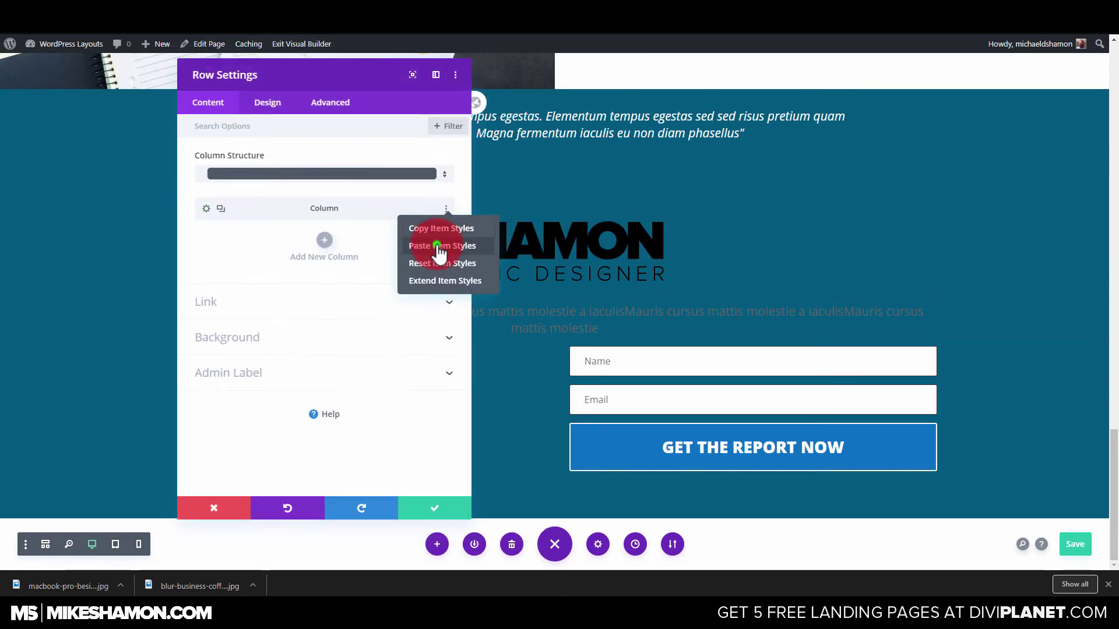
left_click(438, 245)
left_click(424, 446)
left_click(438, 513)
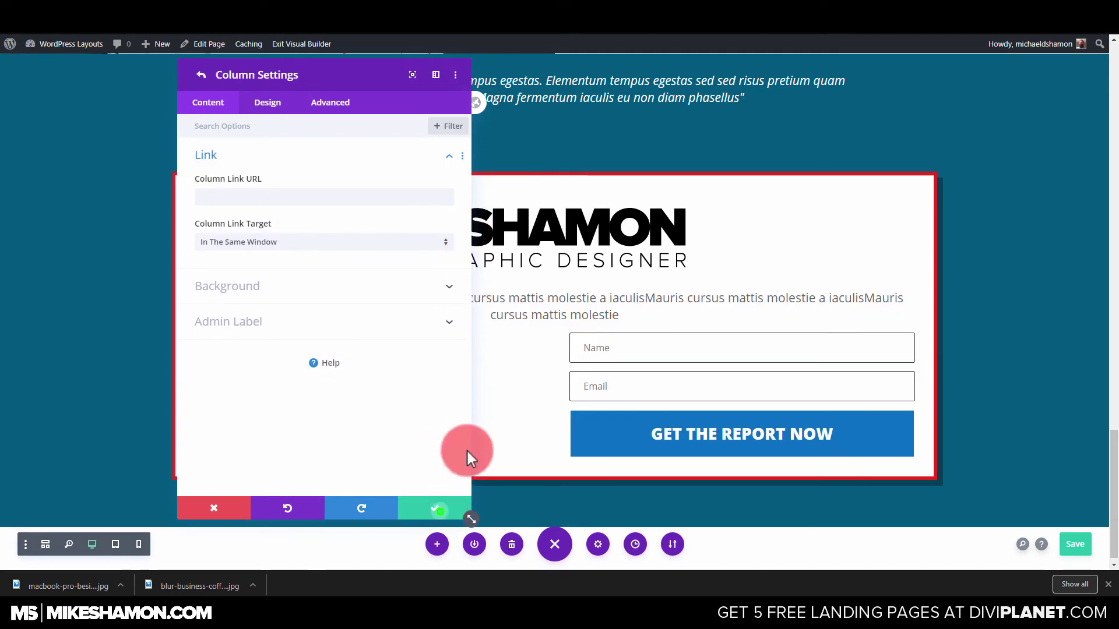
left_click(437, 502)
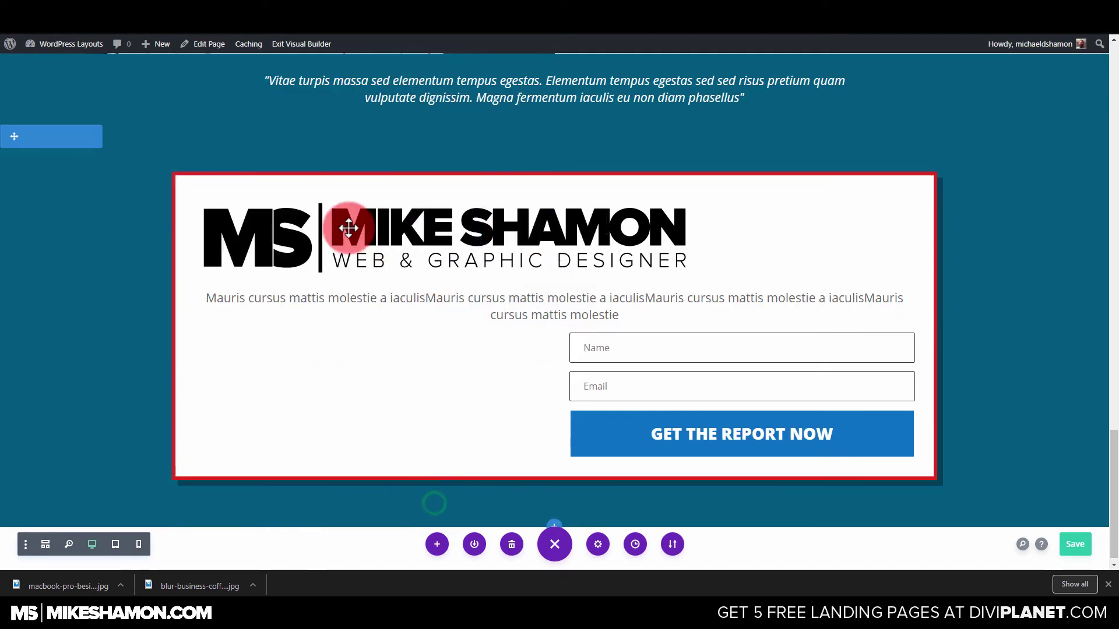
Step: Set the email opt-in module's width to 100% in its sizing options
mouse_move(206, 175)
mouse_move(642, 367)
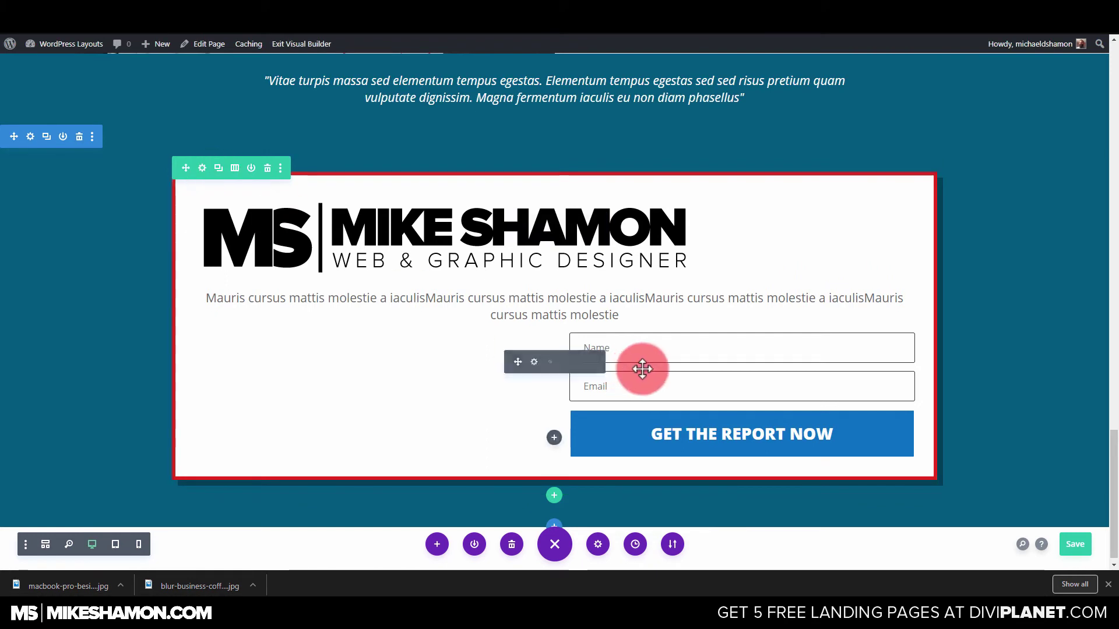
left_click(537, 363)
left_click(268, 103)
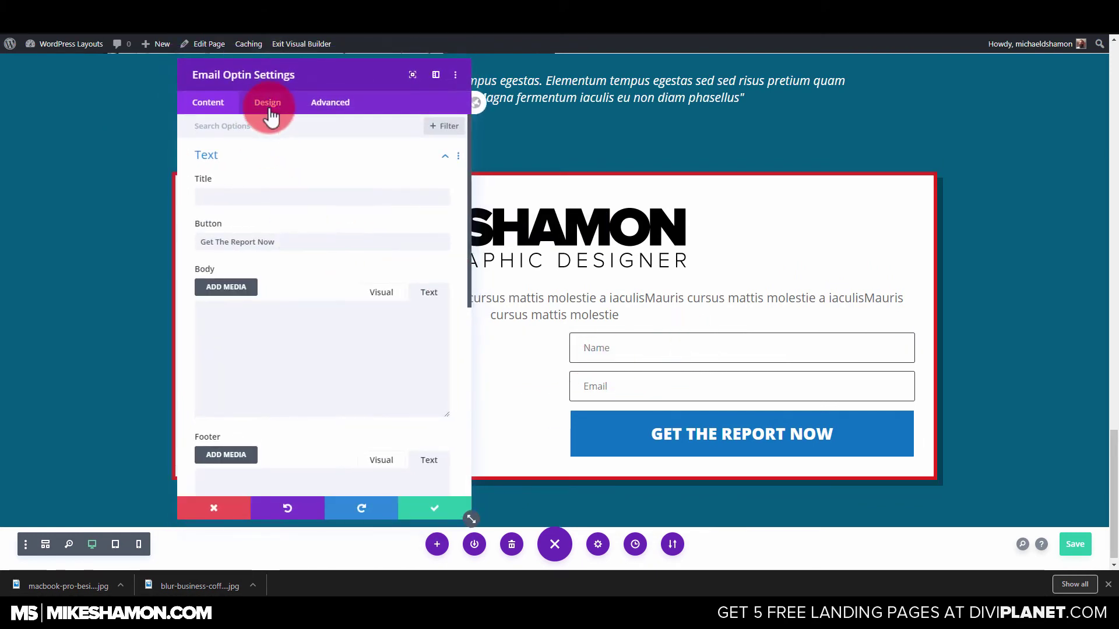
left_click(250, 396)
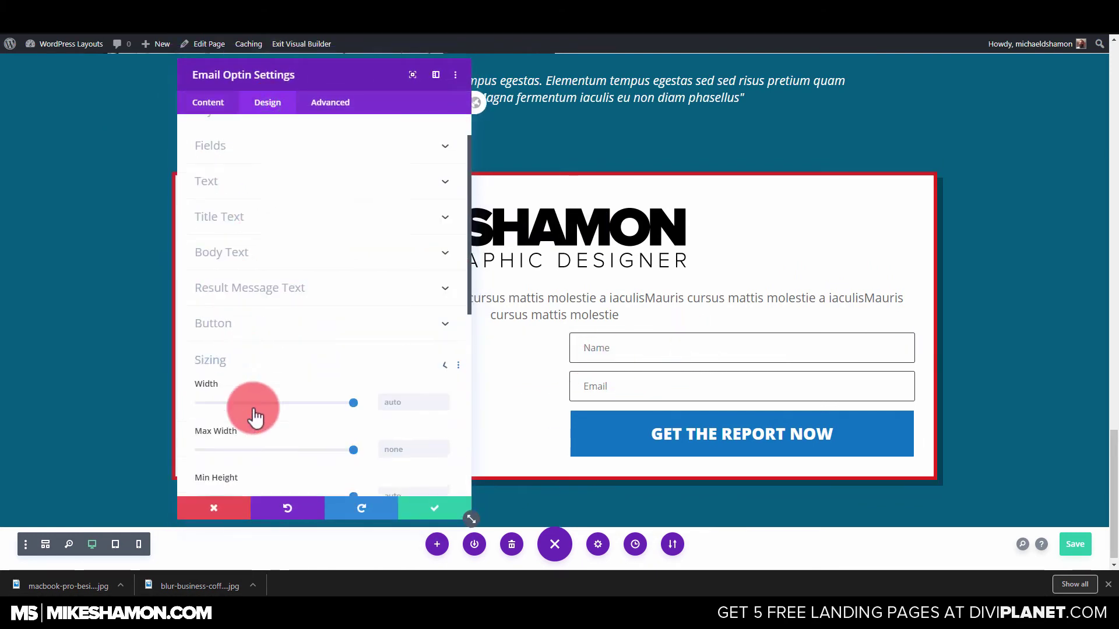
left_click_drag(353, 174, 399, 176)
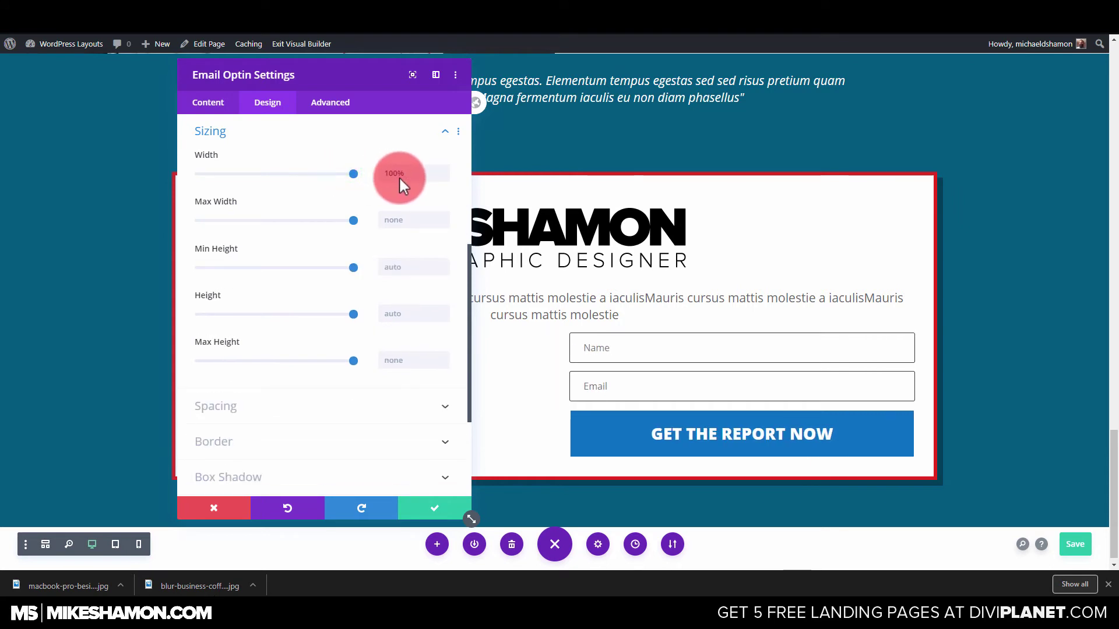
Step: Save the opt-in module's settings and set the width of the row containing it to 64%
left_click(416, 510)
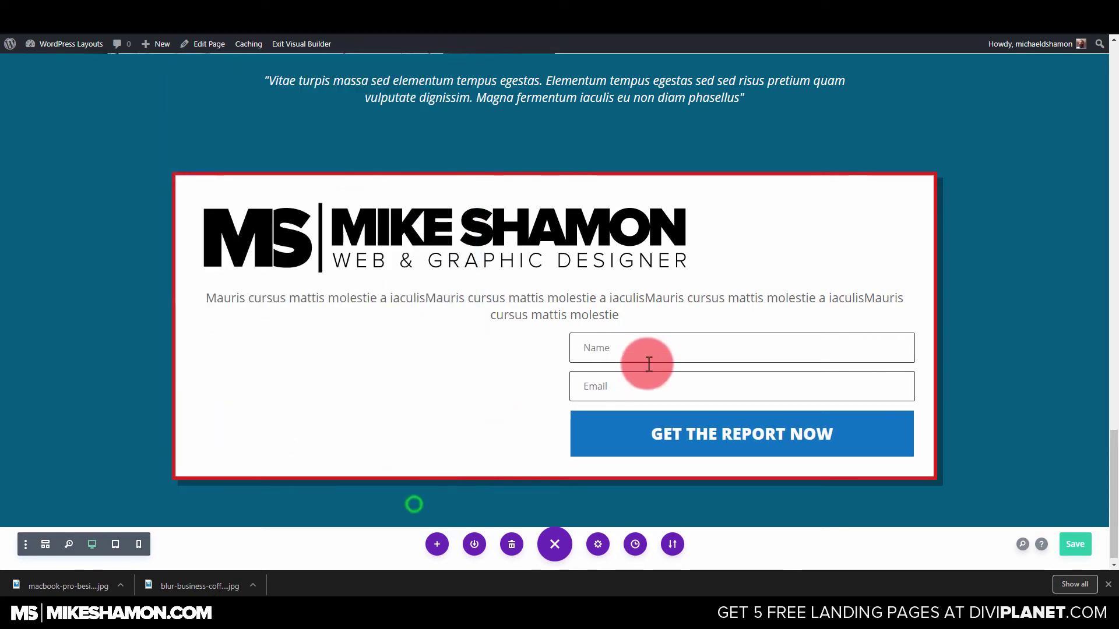
left_click(220, 175)
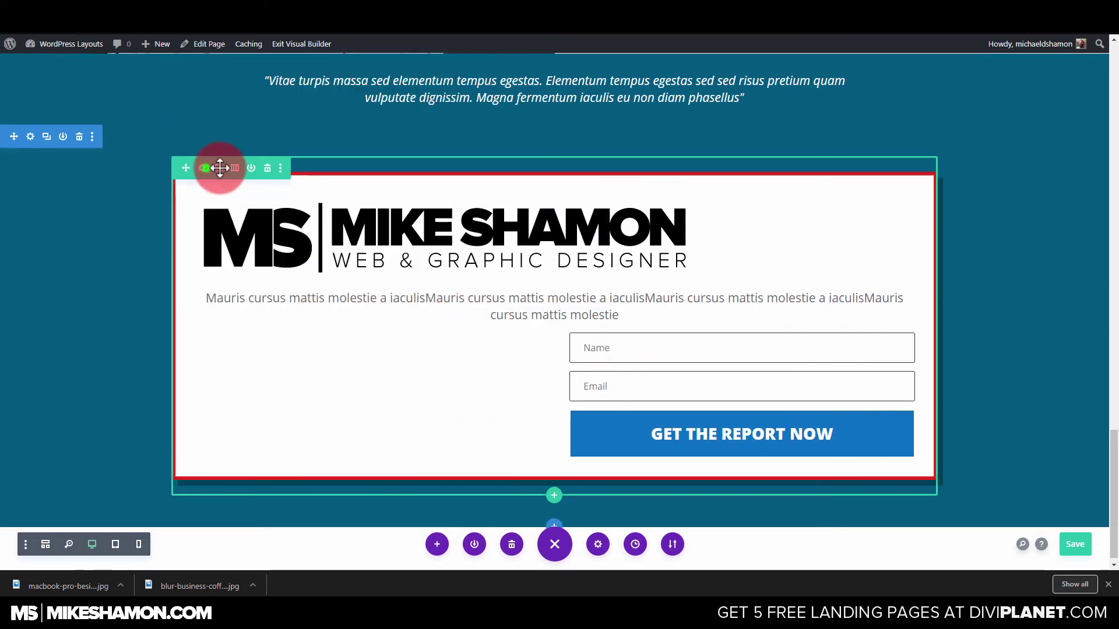
left_click(288, 104)
left_click(269, 154)
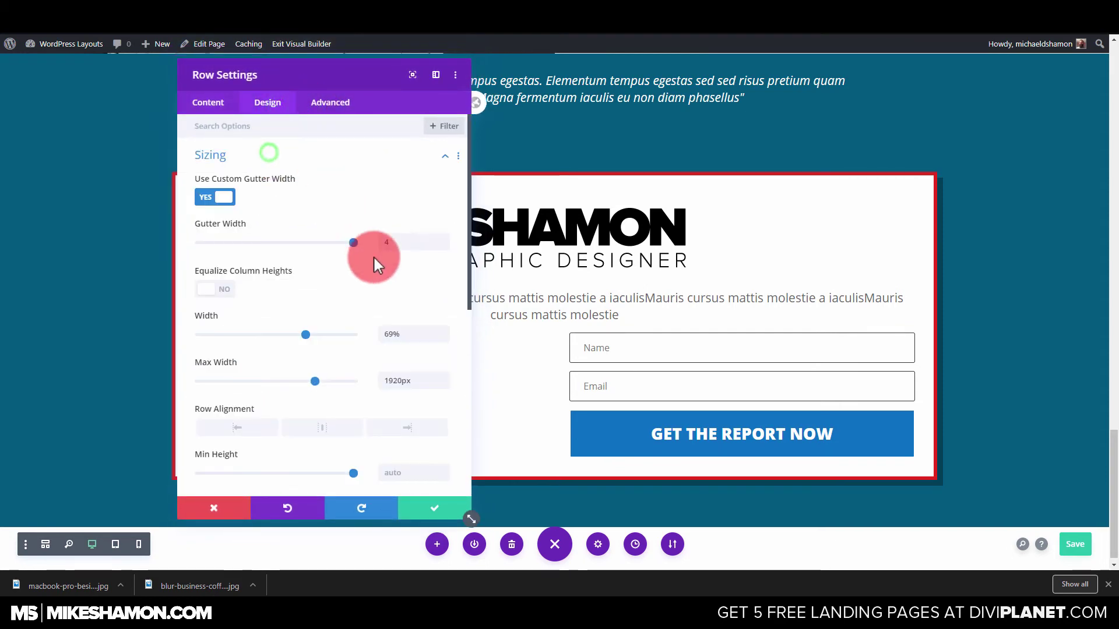
mouse_move(305, 335)
left_mouse_down()
mouse_move(341, 334)
mouse_move(251, 334)
mouse_move(297, 334)
left_mouse_up()
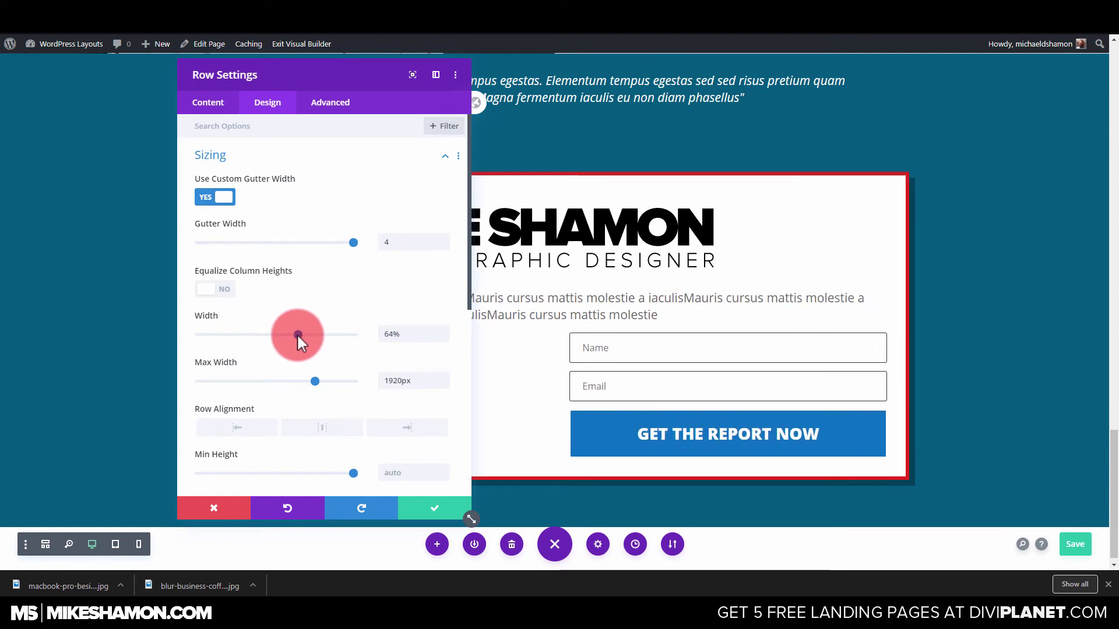
left_click(429, 505)
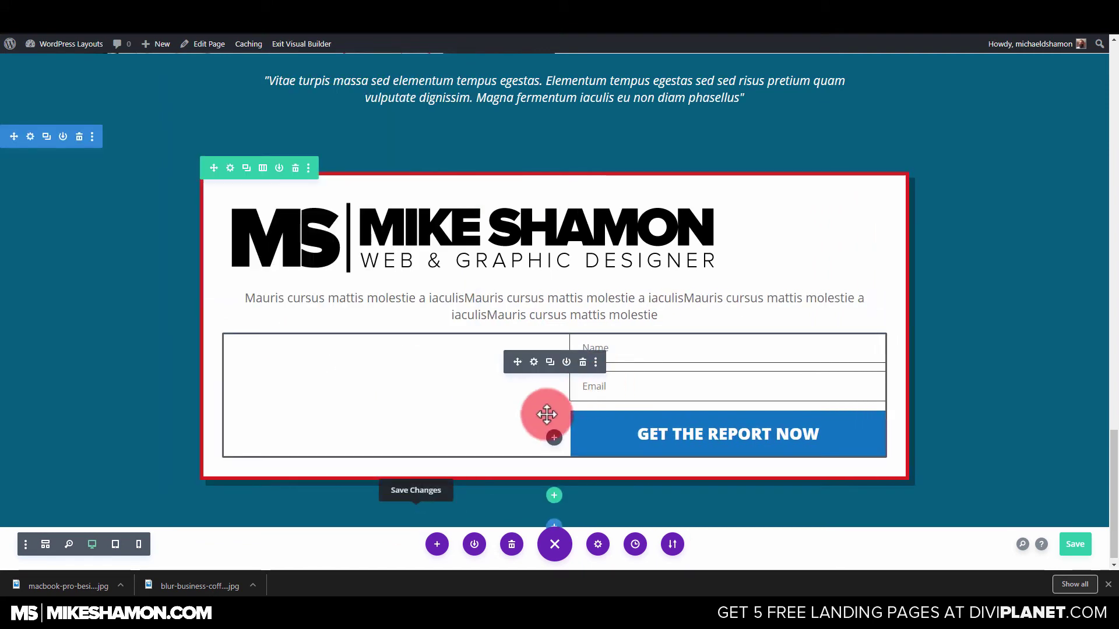
Step: Replace the opt-in module below the call-to-action paragraph with a new Email Optin module
left_click(582, 362)
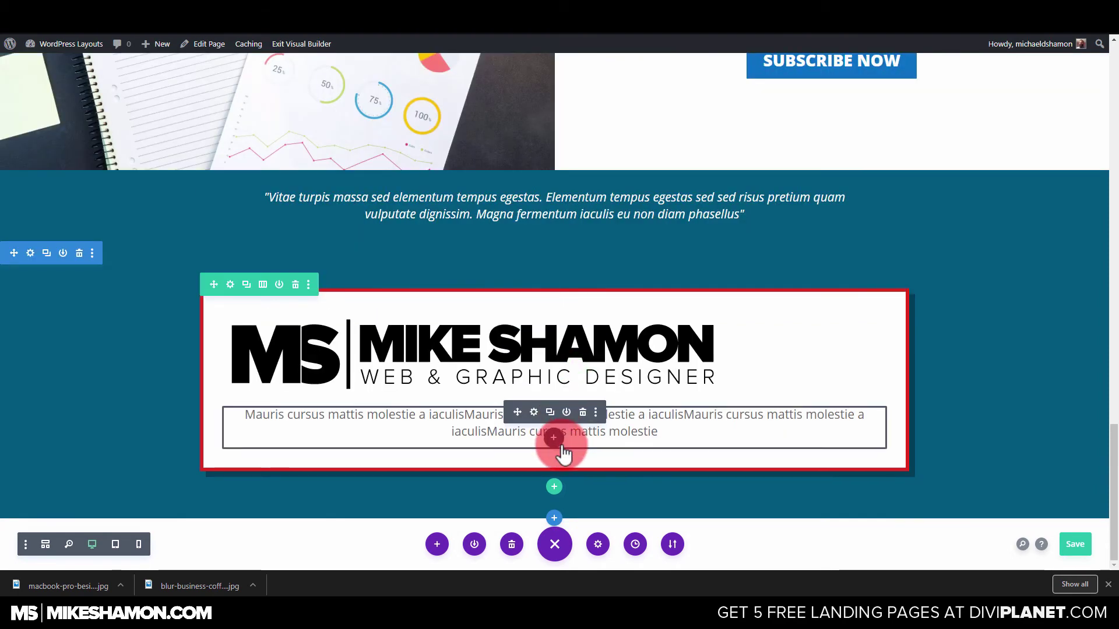
left_click(557, 438)
left_click(555, 155)
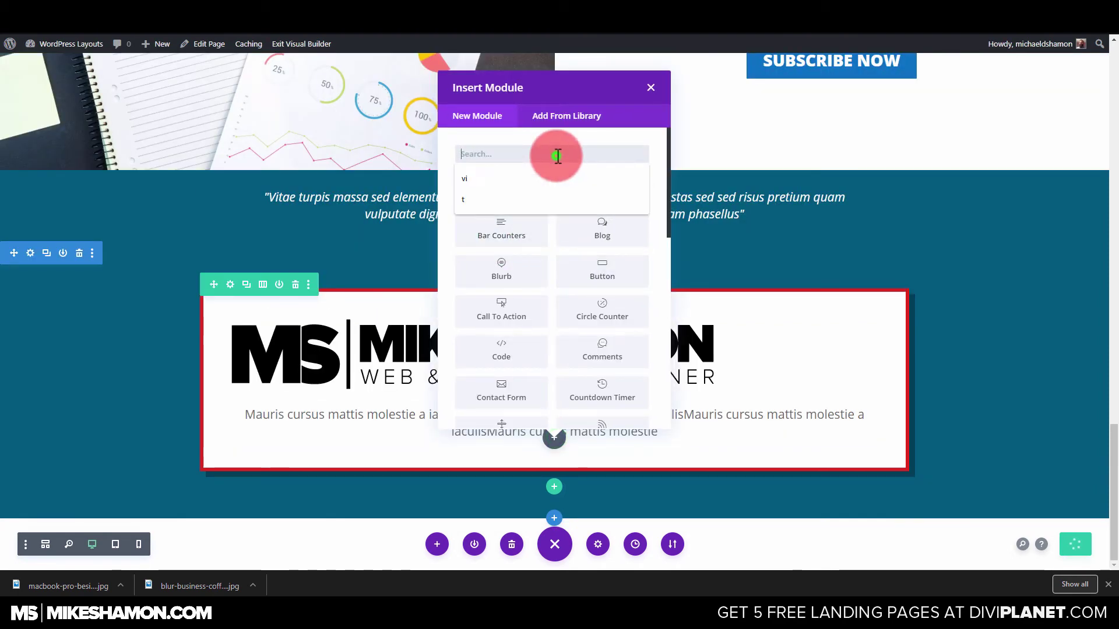
type("op")
left_click(526, 189)
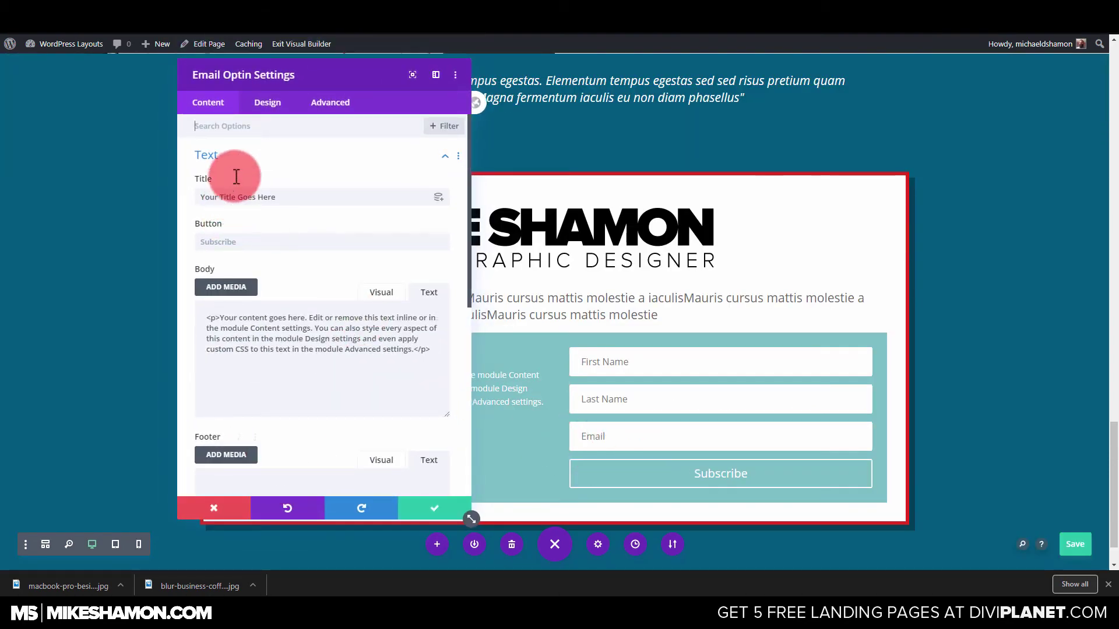
Step: Set the new opt-in module's layout to Body On Top, Form On Bottom
left_click(257, 105)
left_click(267, 170)
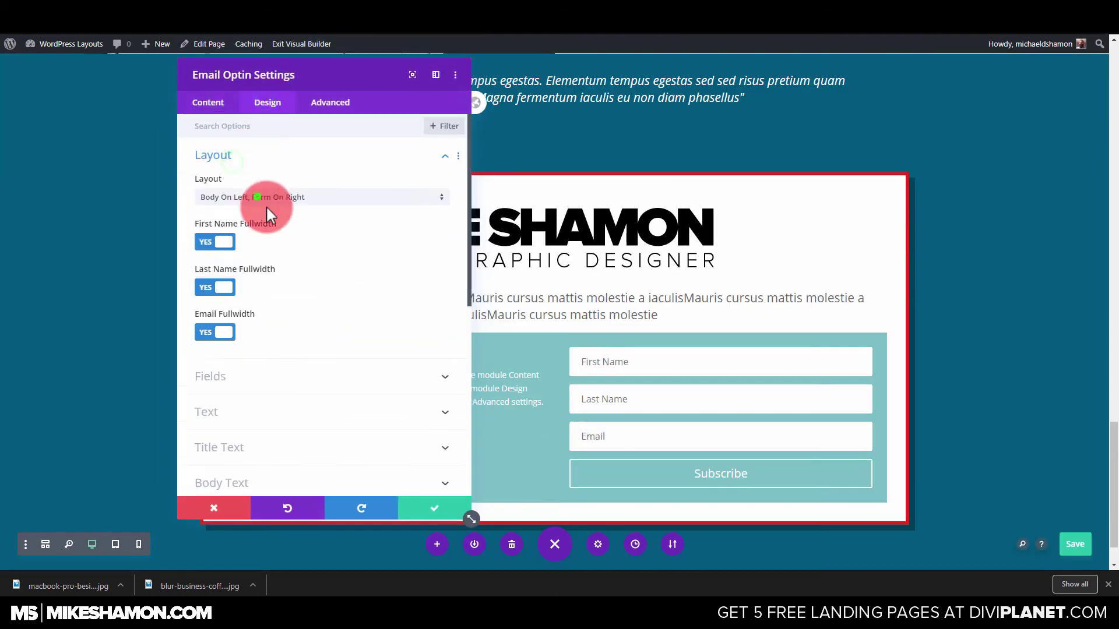
left_click(267, 204)
left_click(265, 201)
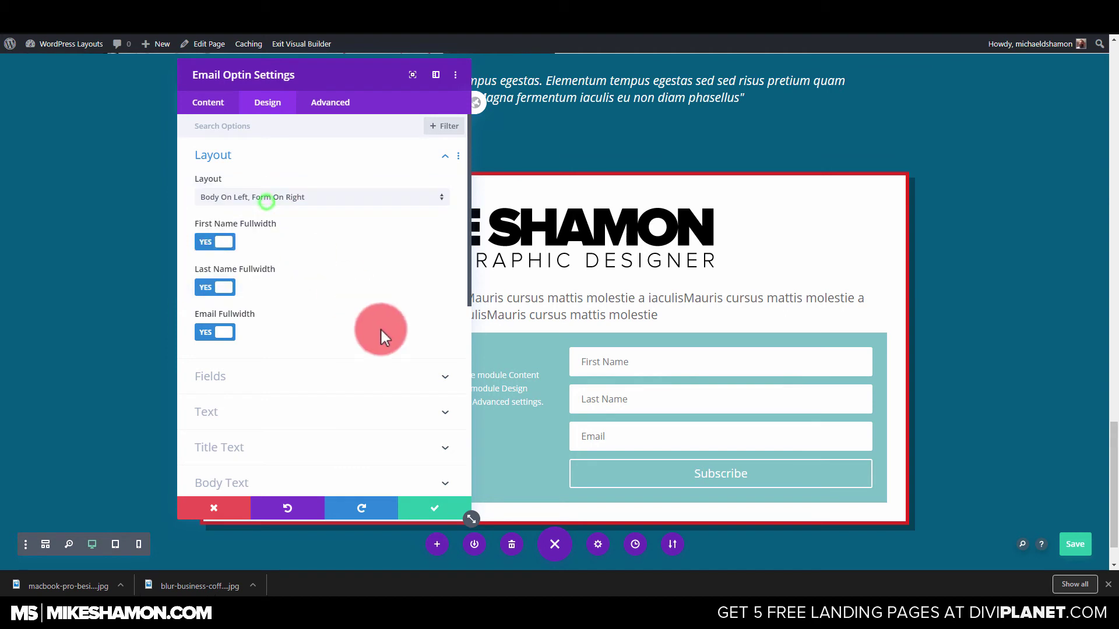
left_click(271, 197)
left_click(255, 260)
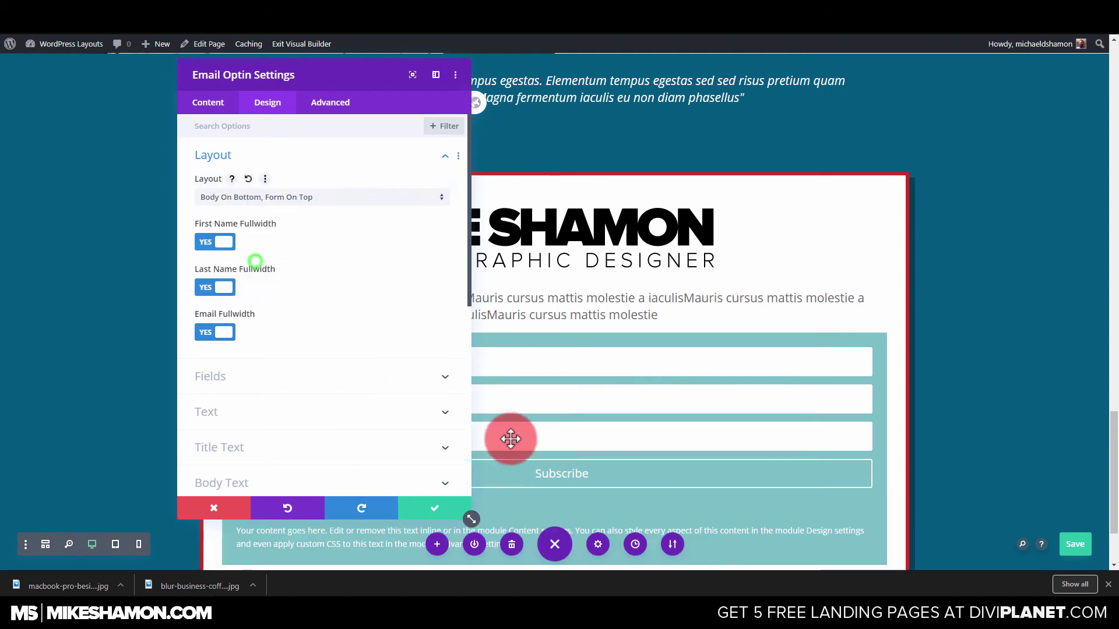
left_click(265, 204)
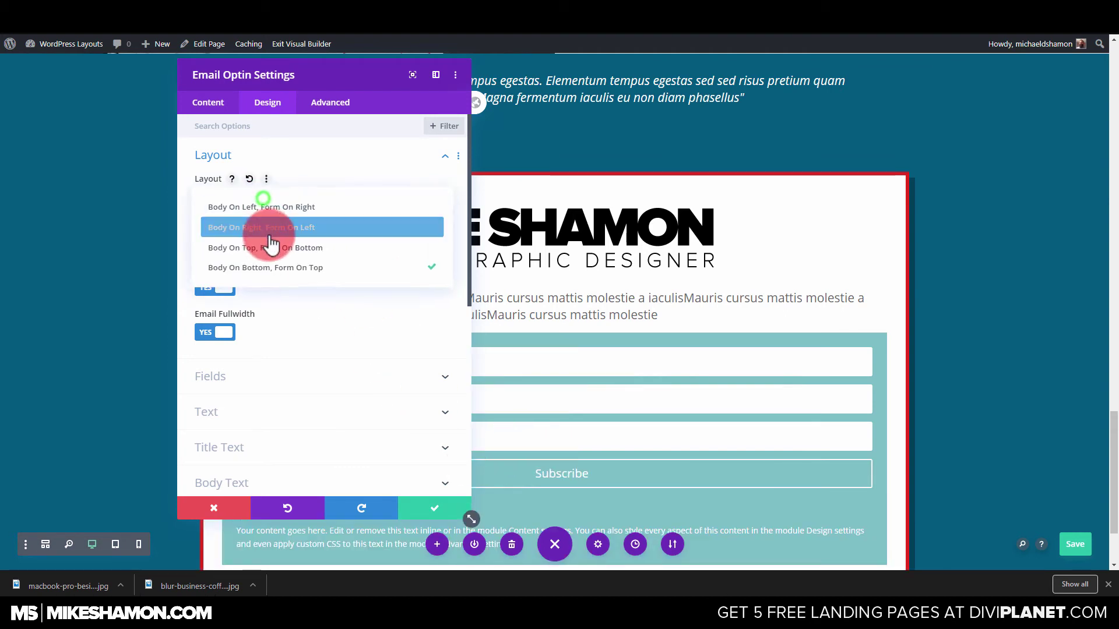
left_click(267, 244)
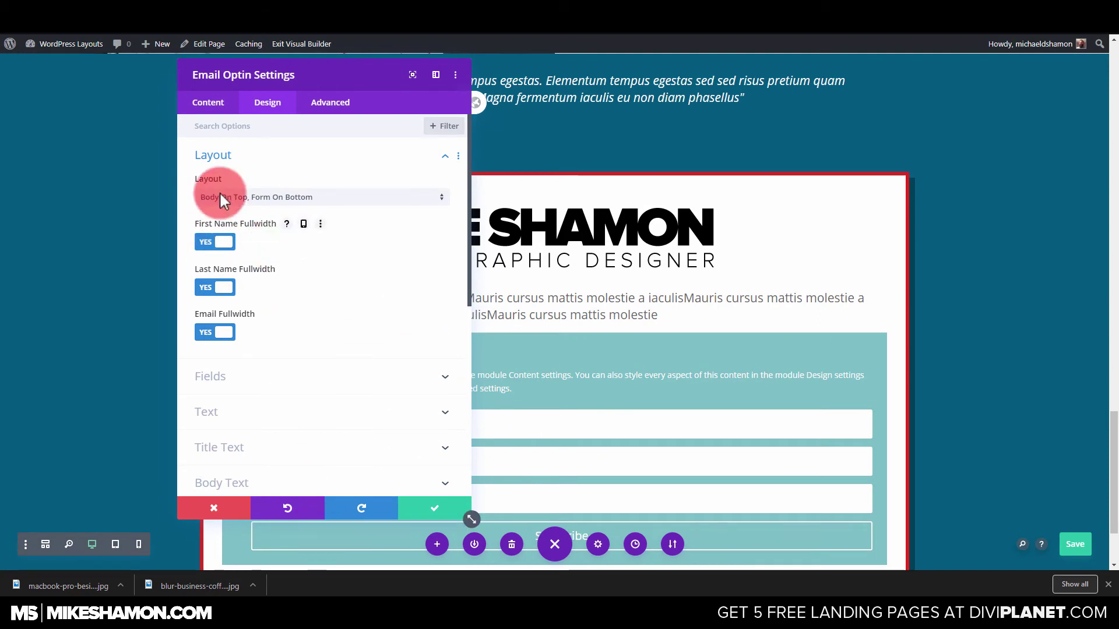
Step: Enable custom styles for the new opt-in module's button and save the module's settings
left_click(276, 100)
left_click(269, 155)
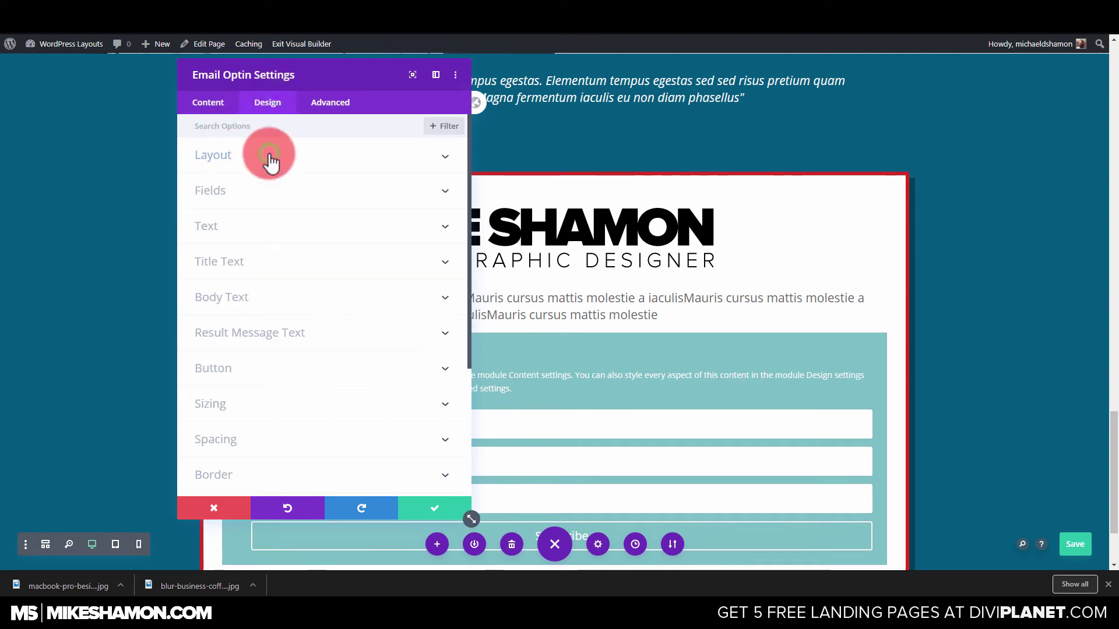
left_click(245, 187)
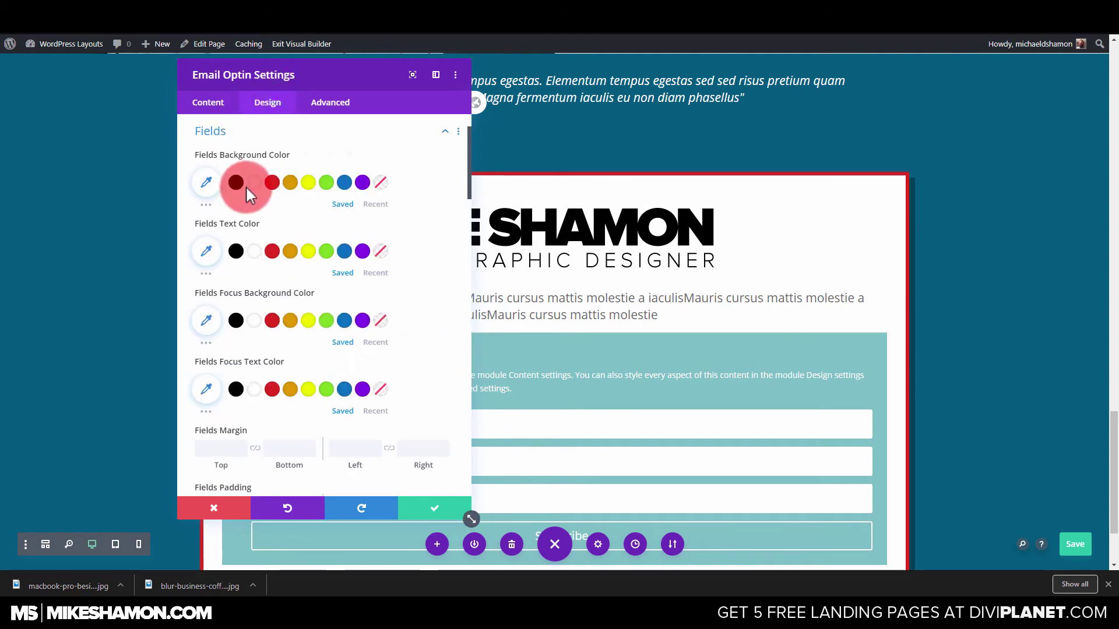
scroll(251, 349, "down", 20)
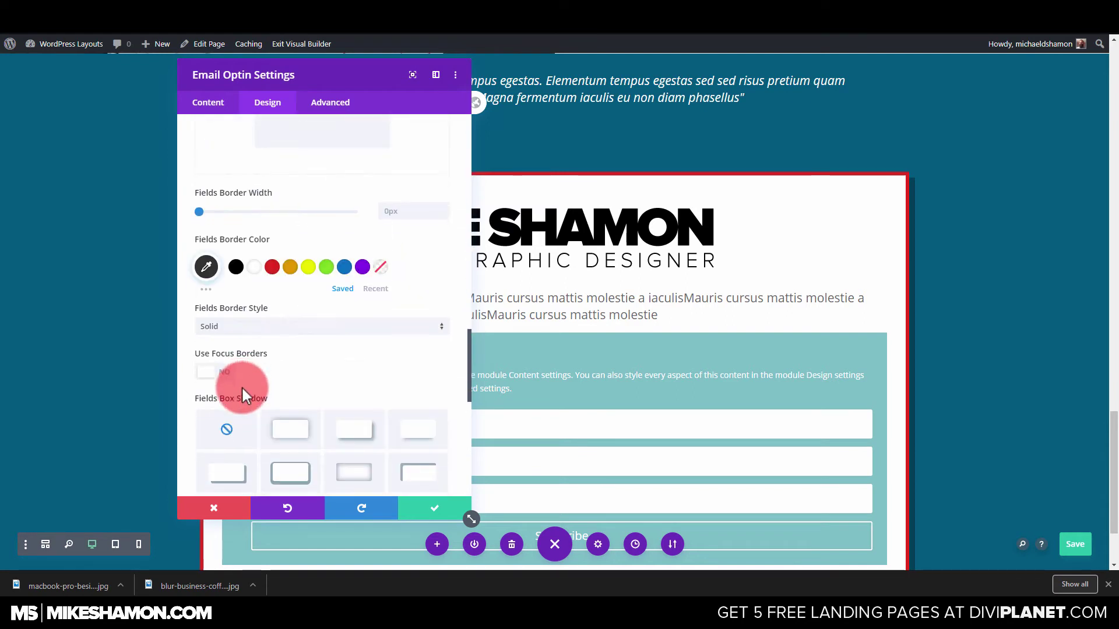
left_click(242, 186)
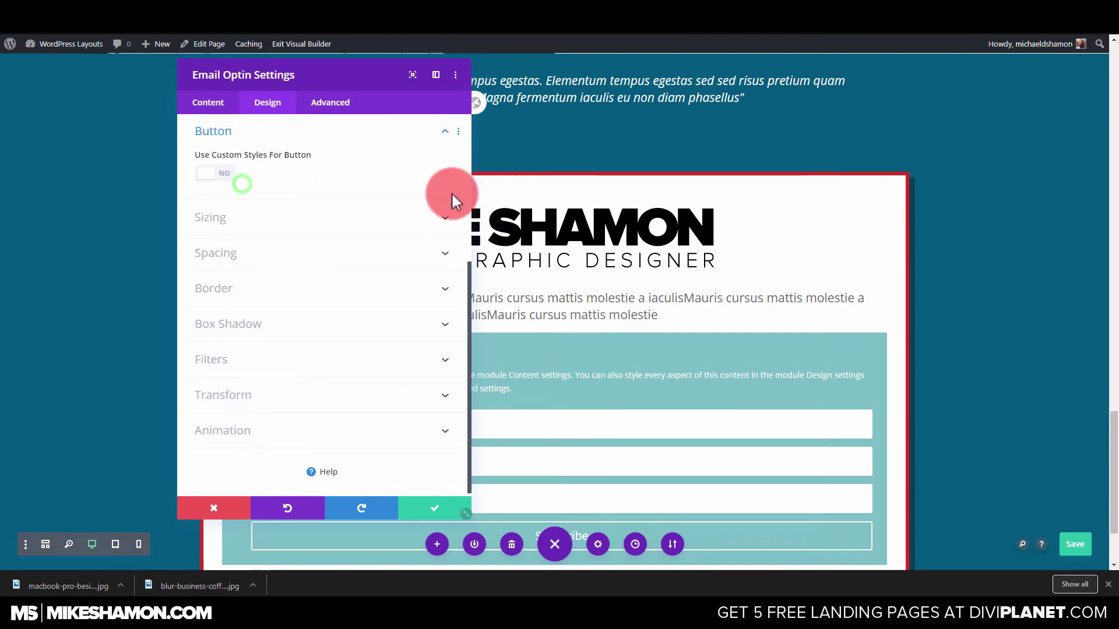
left_click(249, 174)
left_click(458, 134)
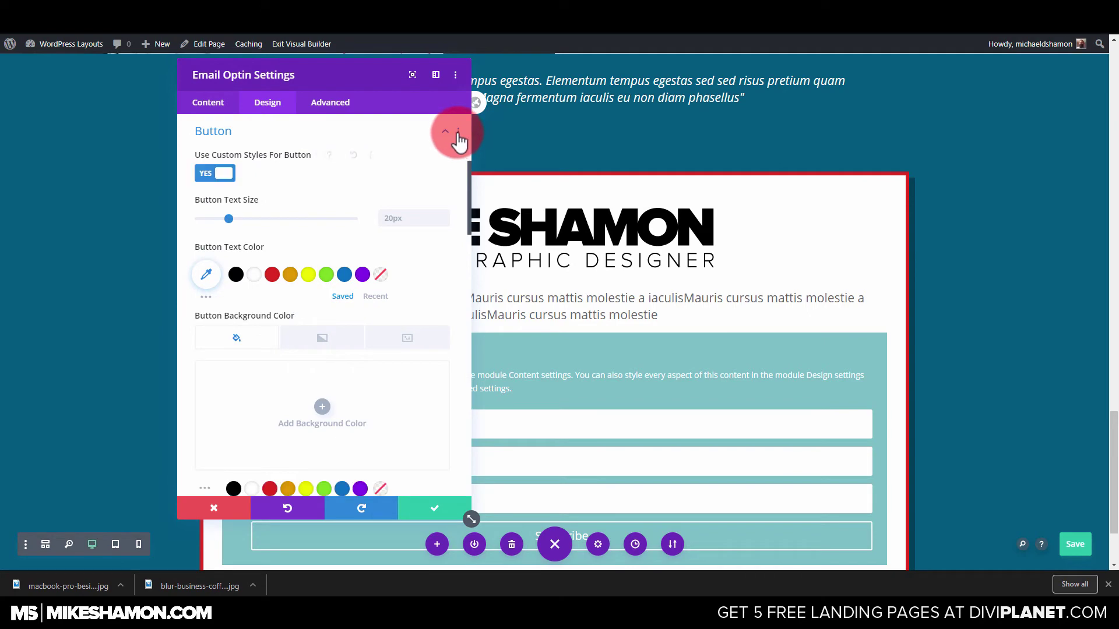
left_click(458, 133)
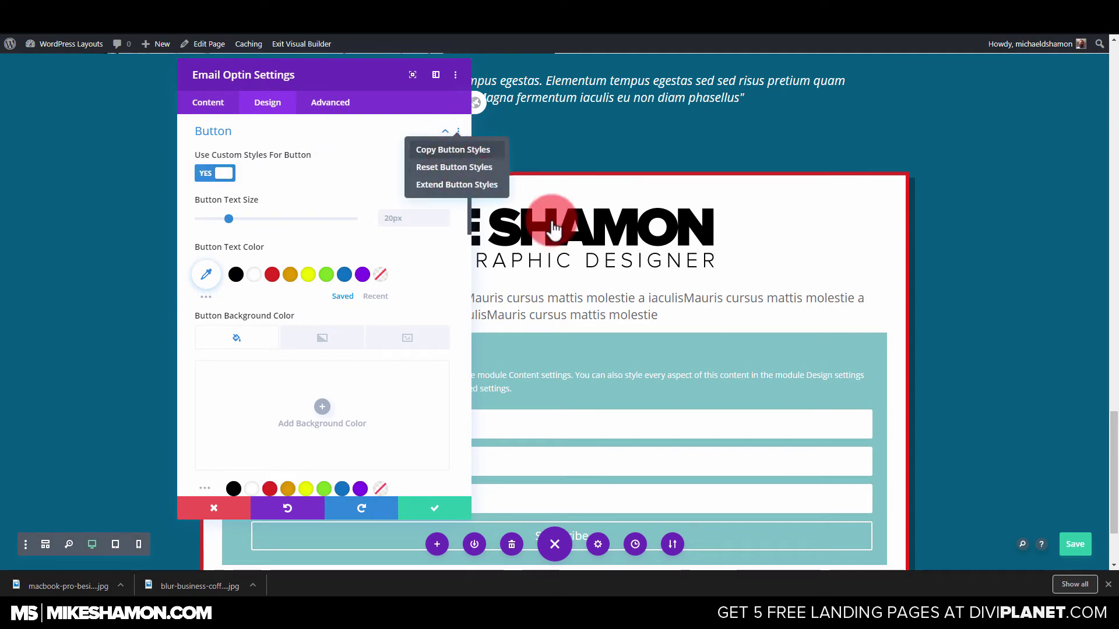
scroll(553, 228, "up", 10)
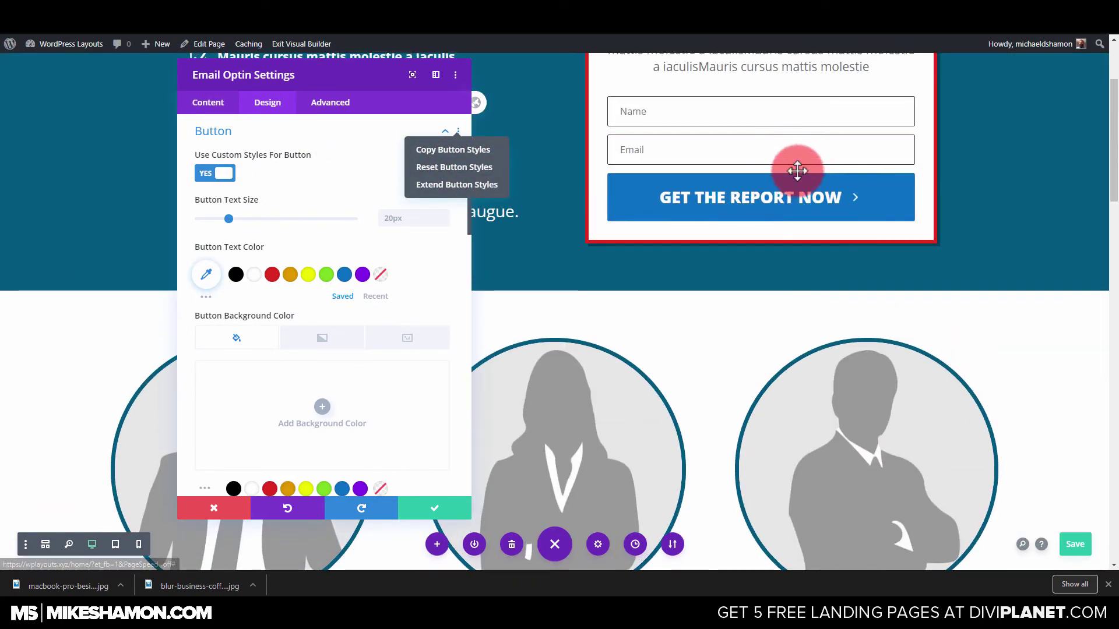
left_click(426, 512)
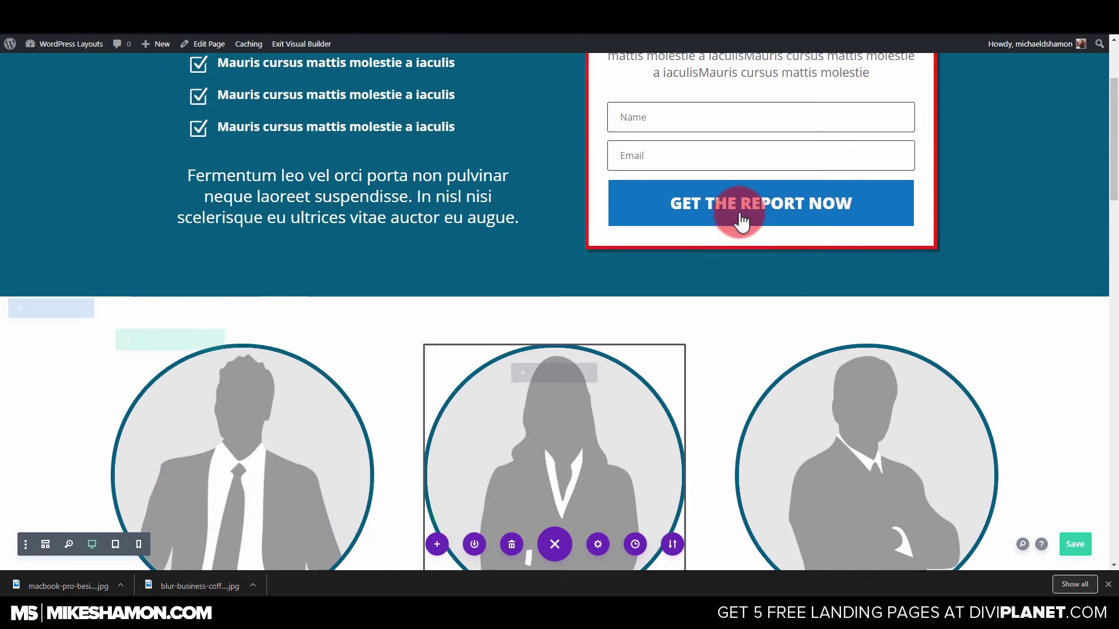
Step: Try to transfer the header opt-in's module styles to the new opt-in module near the page bottom
scroll(746, 245, "up", 3)
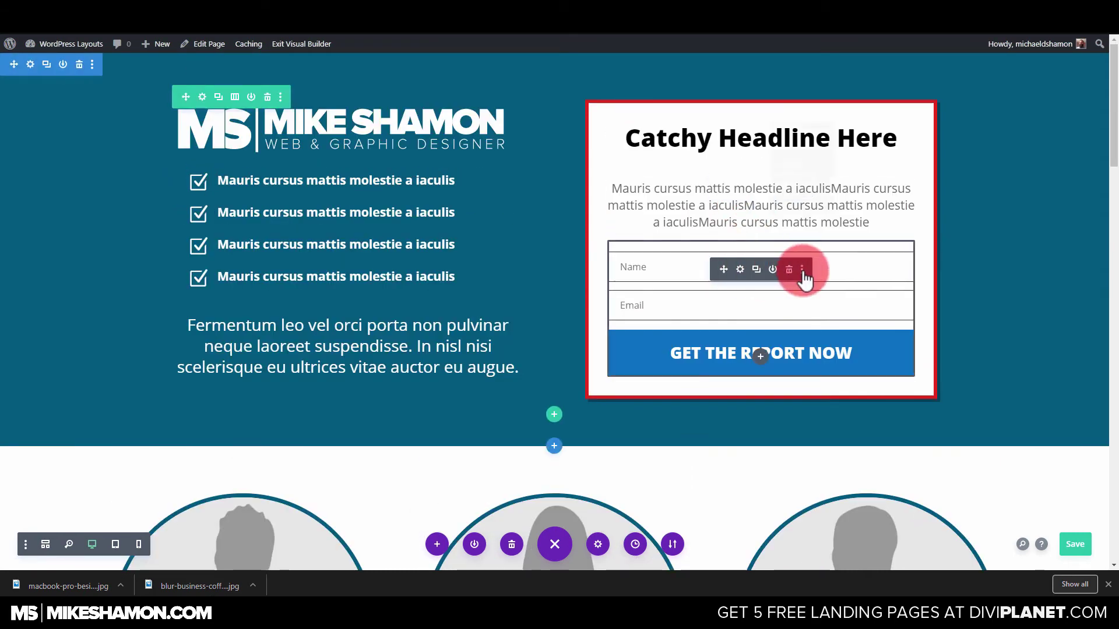
left_click(803, 270)
left_click(809, 178)
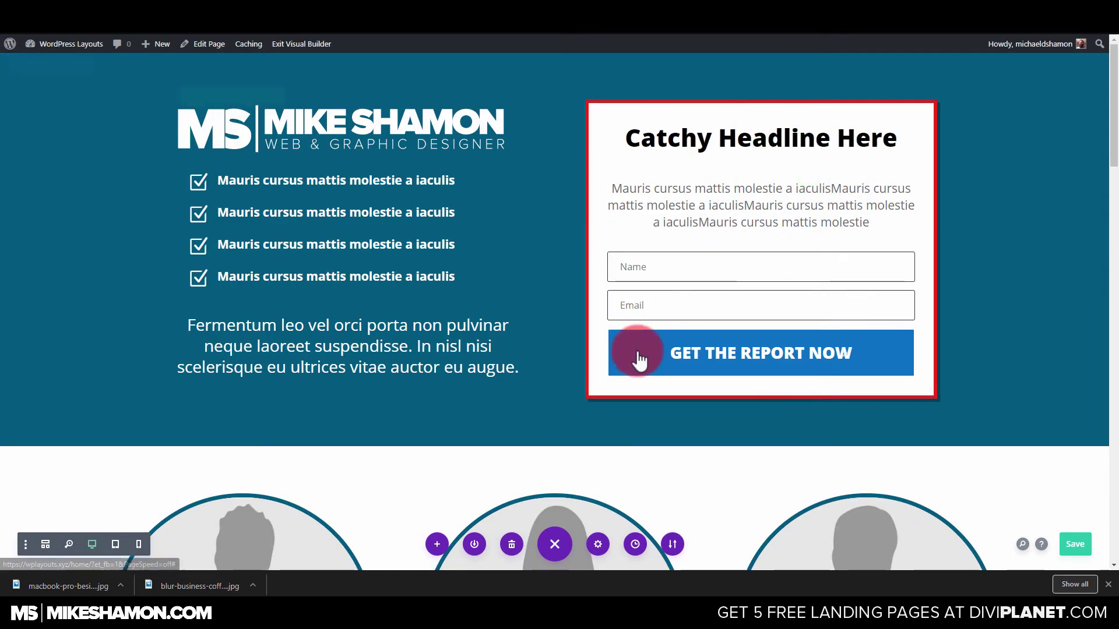
scroll(637, 357, "down", 15)
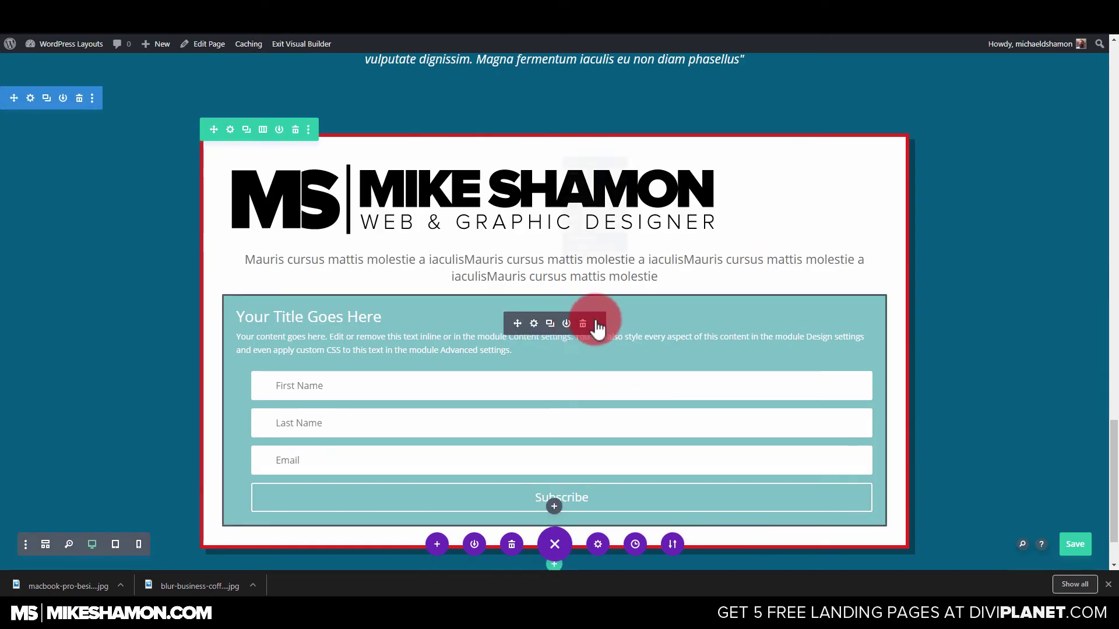
left_click(599, 324)
left_click(577, 232)
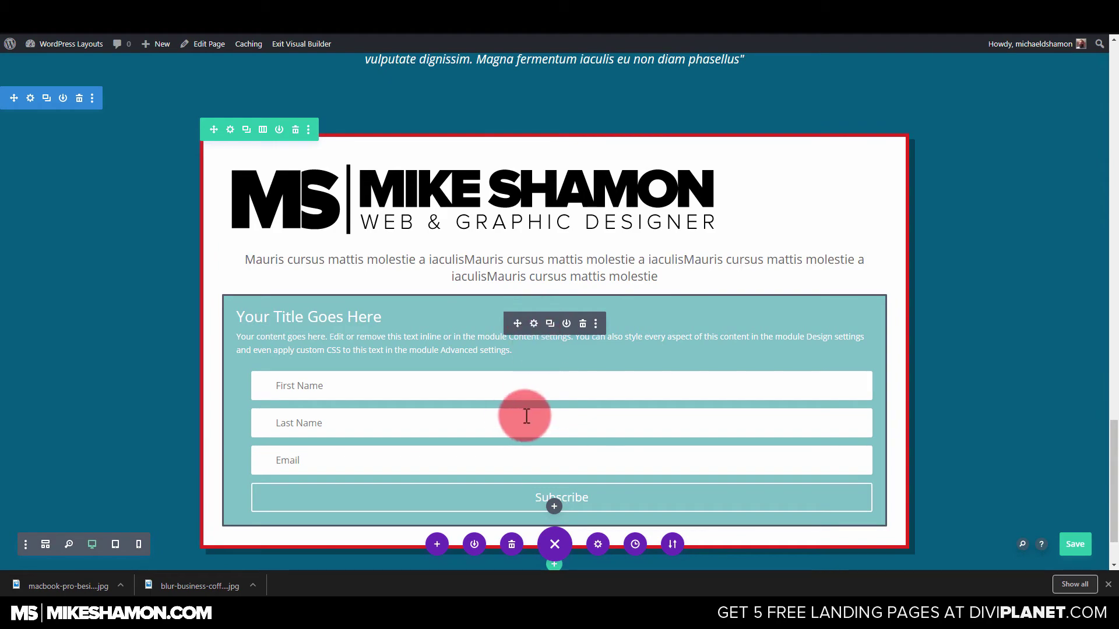
scroll(699, 292, "down", 15)
scroll(854, 233, "up", 10)
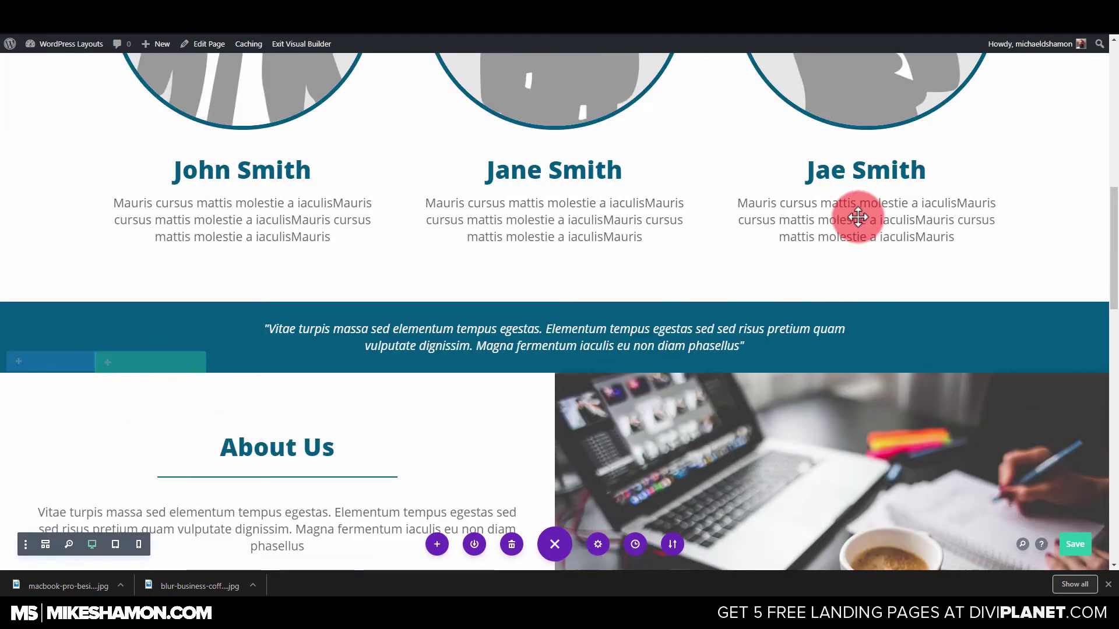
scroll(889, 173, "up", 5)
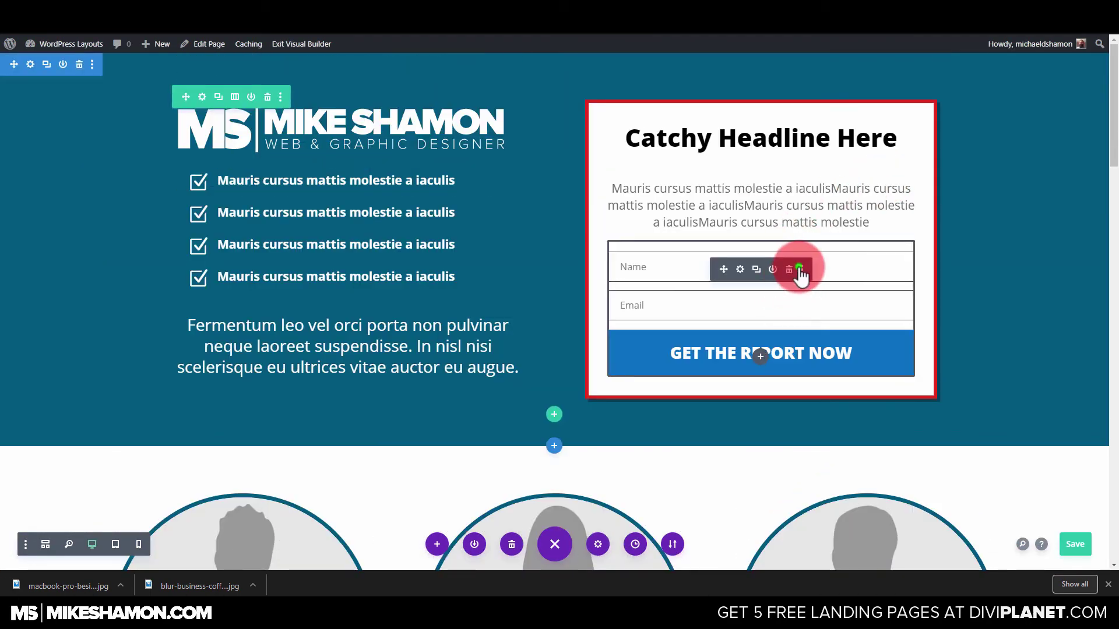
left_click(801, 269)
left_click(793, 158)
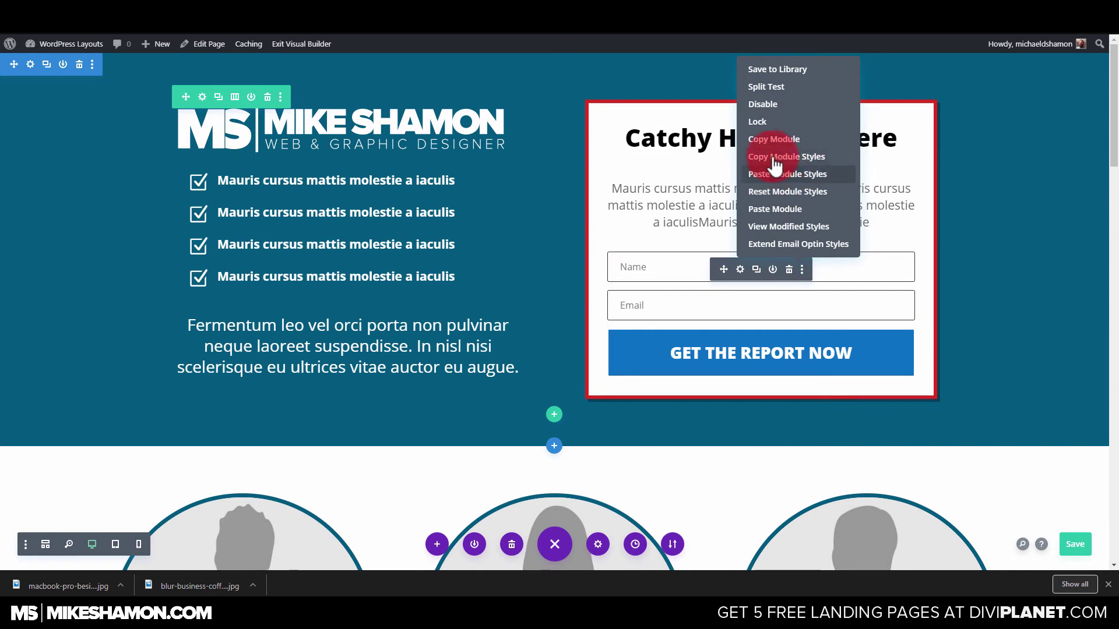
Step: Copy the button styles from the header opt-in module's design settings and close them without changes
left_click(740, 269)
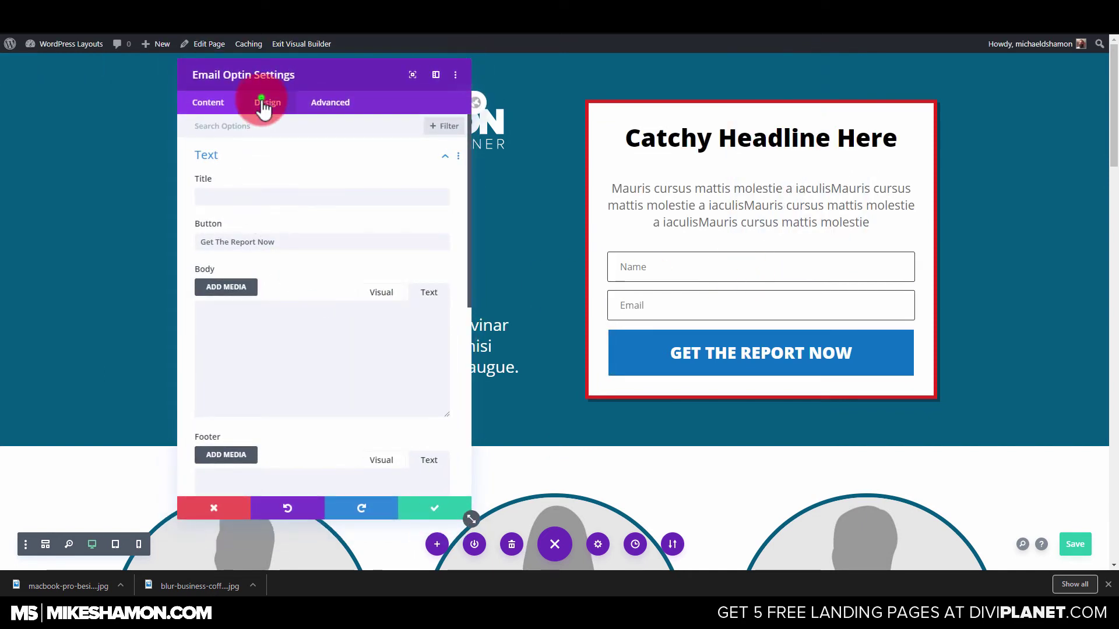
left_click(264, 105)
left_click(354, 378)
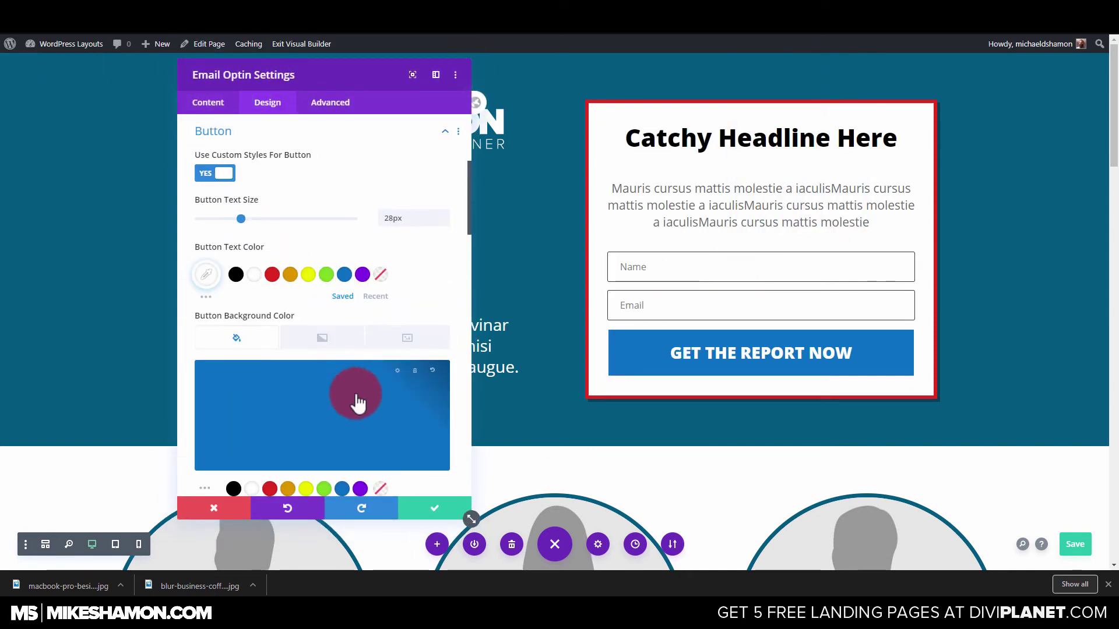
left_click(458, 133)
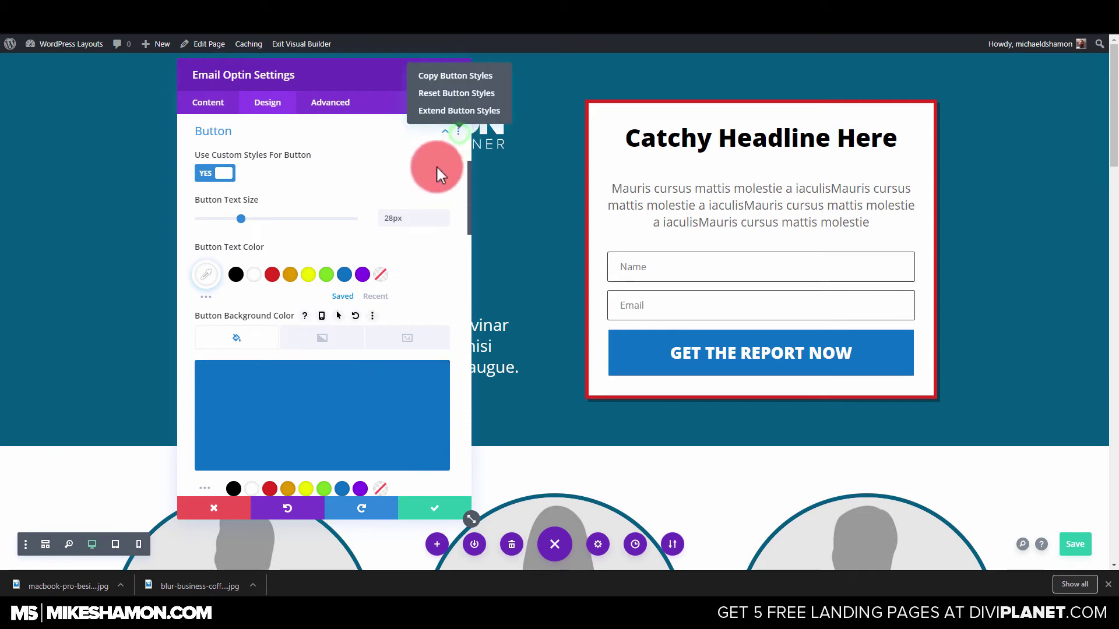
left_click(471, 77)
scroll(525, 420, "down", 10)
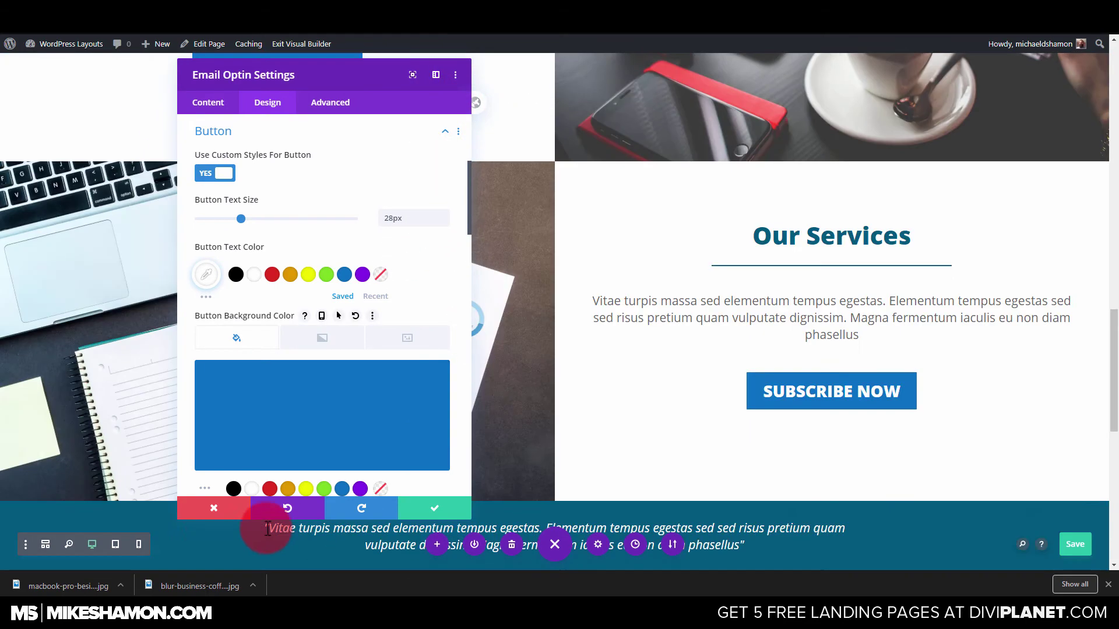
left_click(215, 519)
Step: Paste the copied button styles into the Button design settings of the new opt-in module near the page bottom
scroll(553, 373, "down", 8)
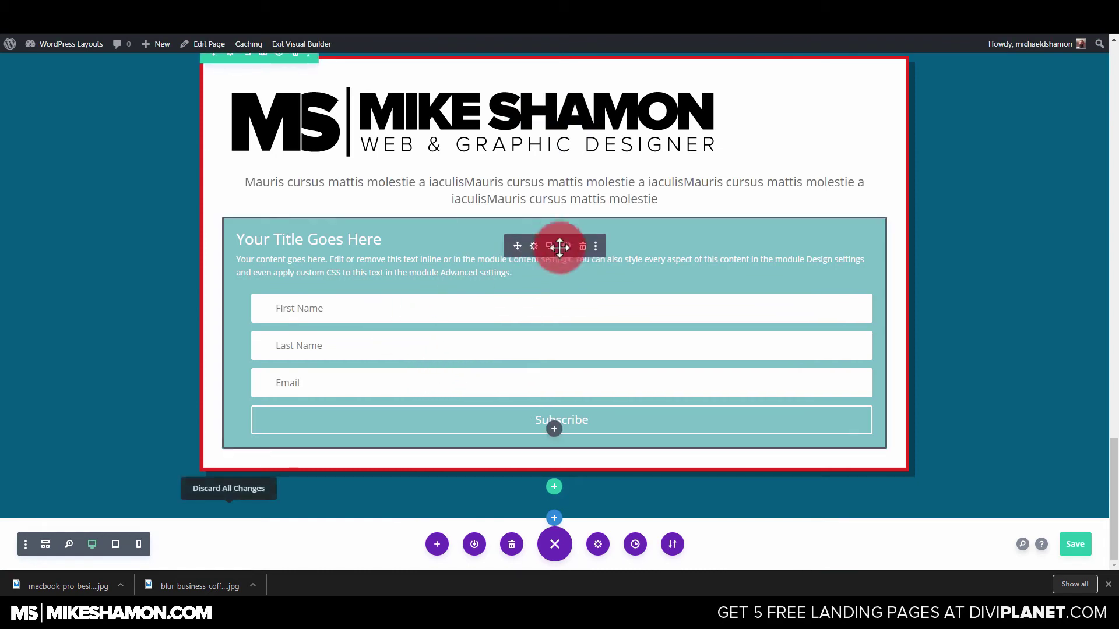
left_click(534, 247)
left_click(270, 104)
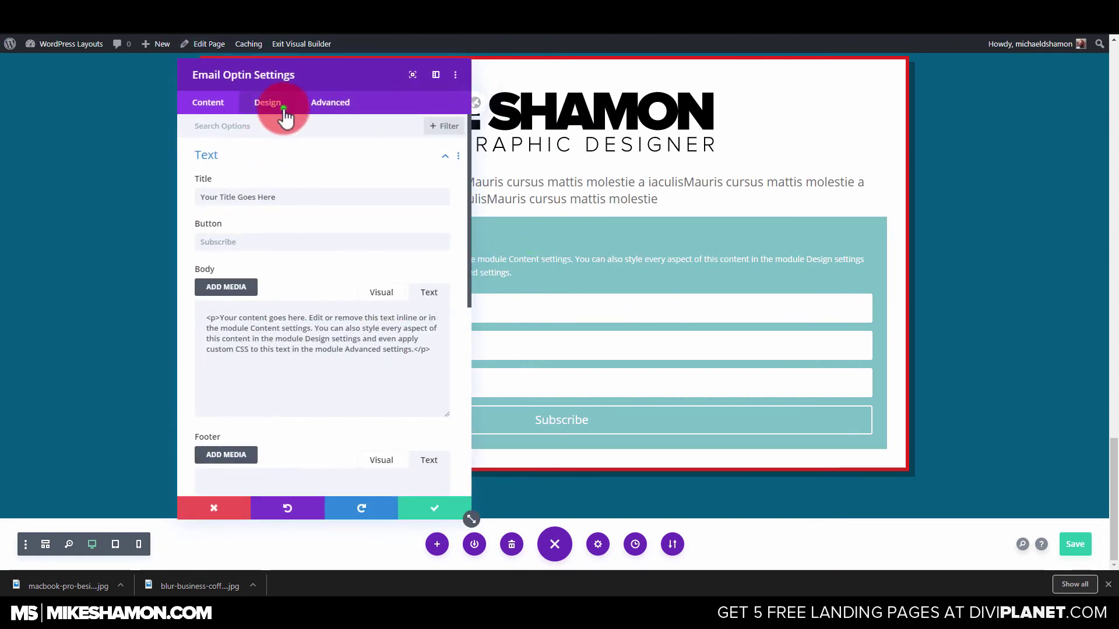
left_click(259, 369)
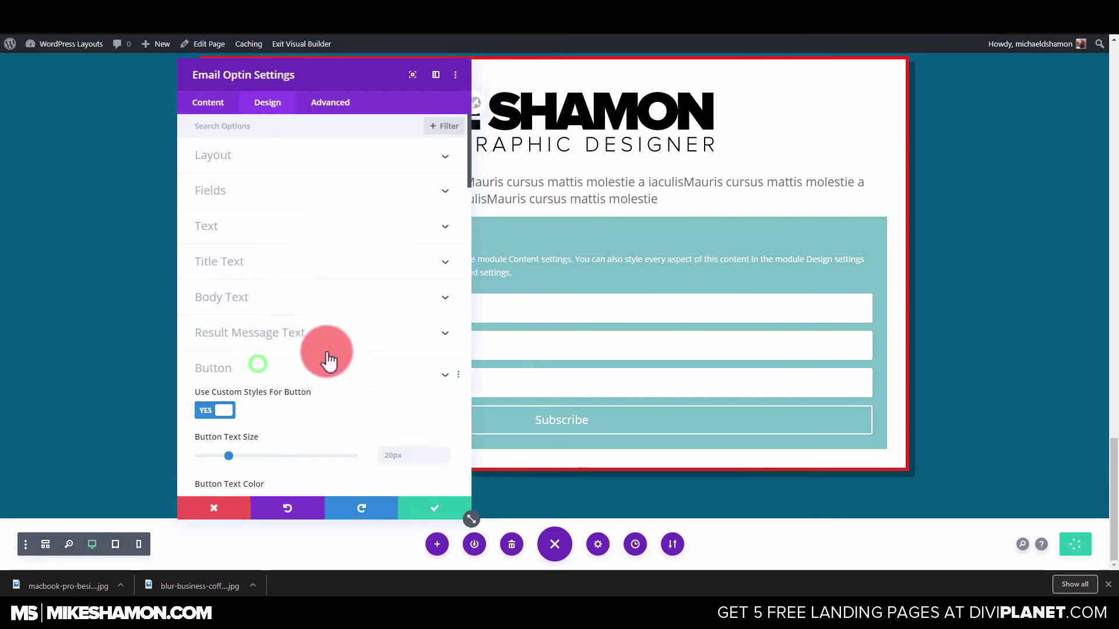
left_click(460, 138)
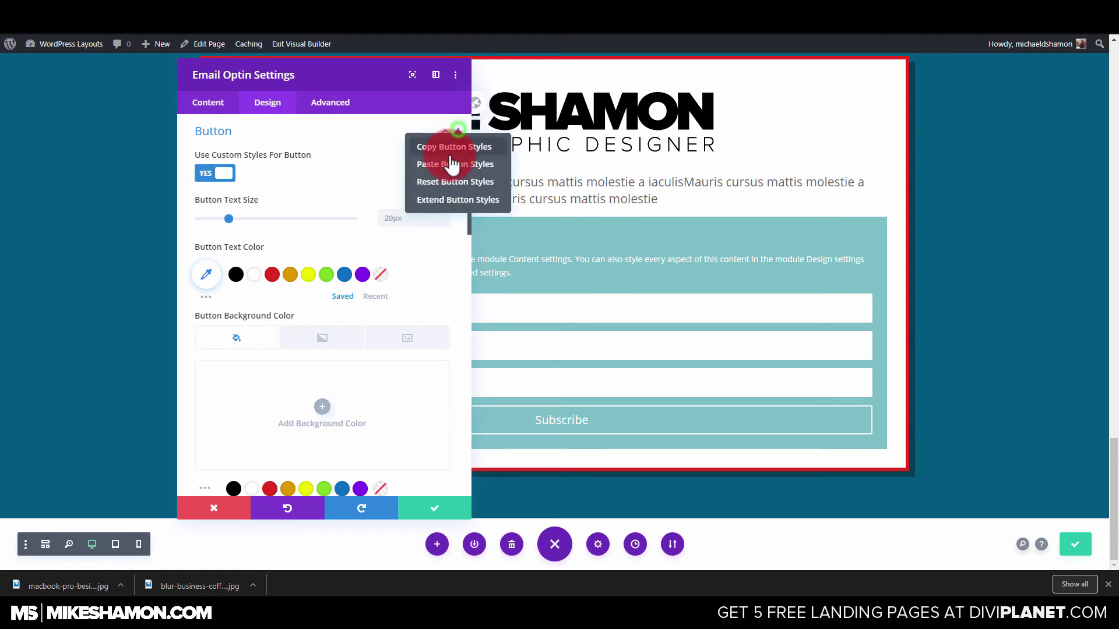
left_click(448, 164)
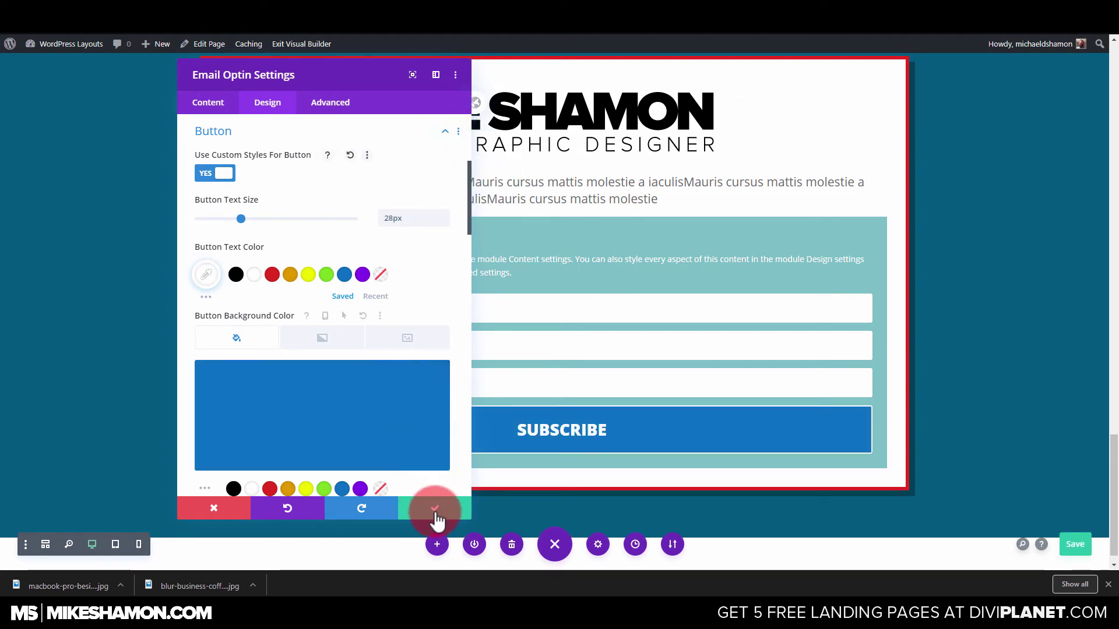
Step: Remove the background color from the new opt-in module
scroll(262, 317, "up", 5)
left_click(208, 102)
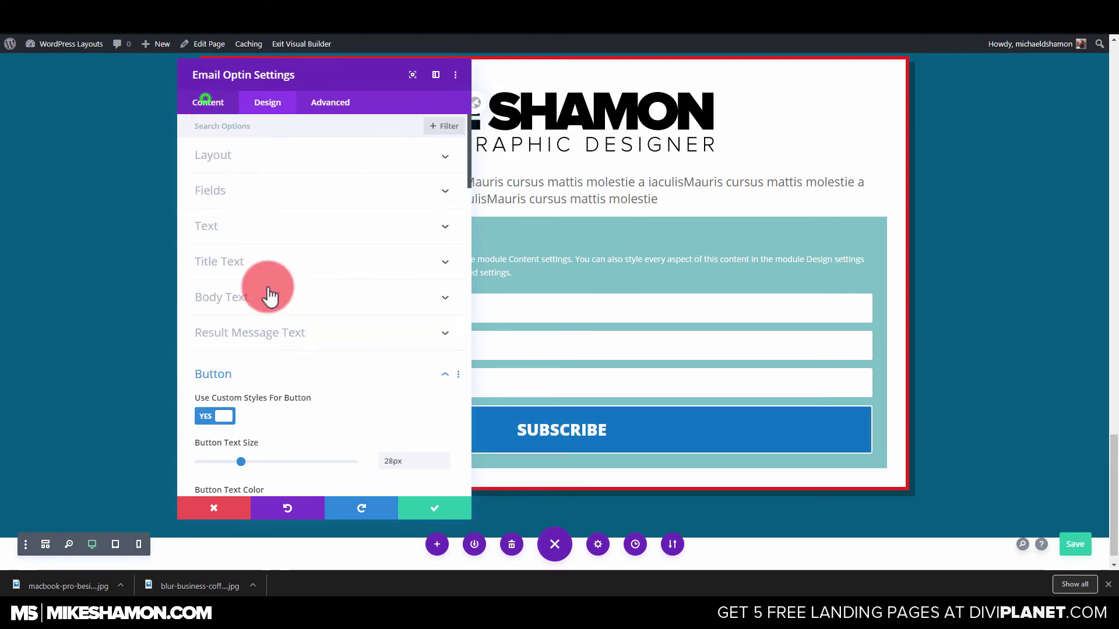
left_click(251, 333)
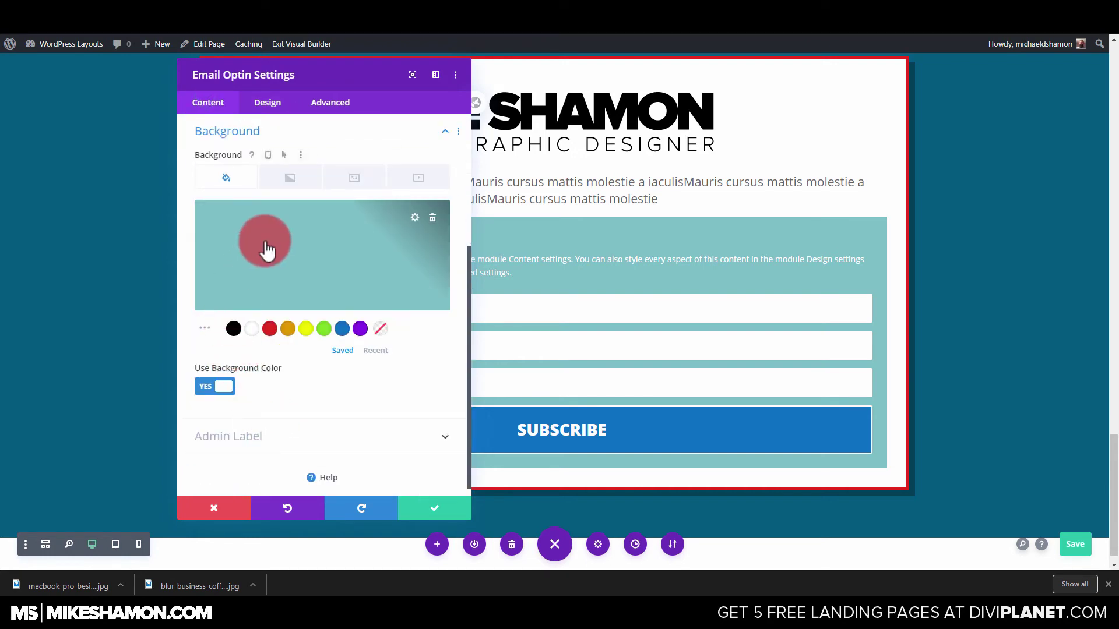
left_click(431, 217)
Step: Enable the single name field for the new opt-in form
scroll(305, 299, "up", 4)
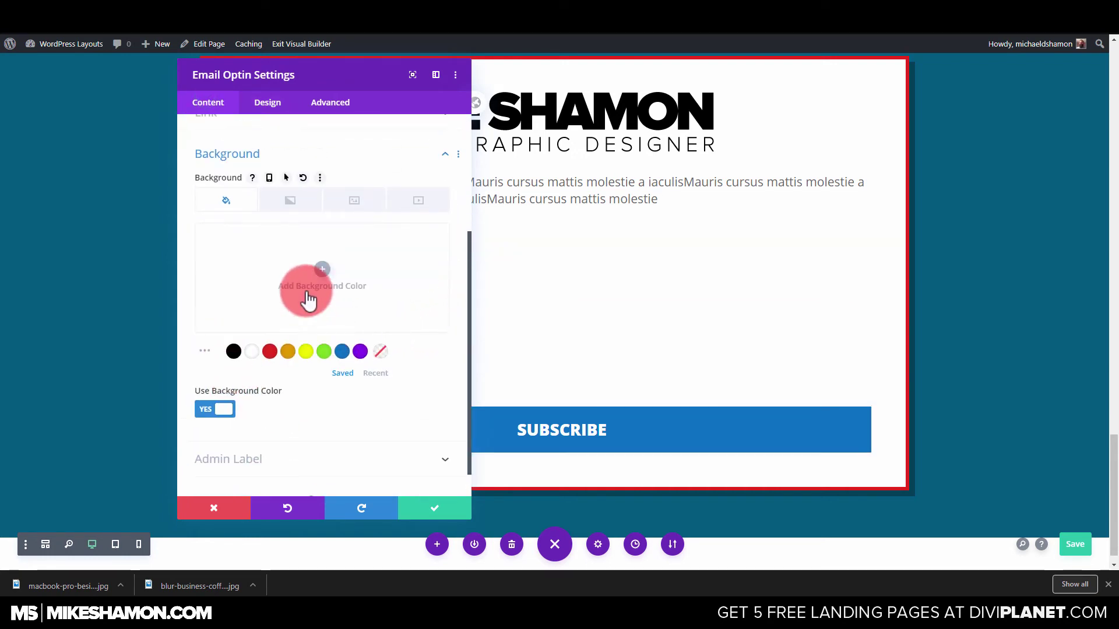
left_click(232, 226)
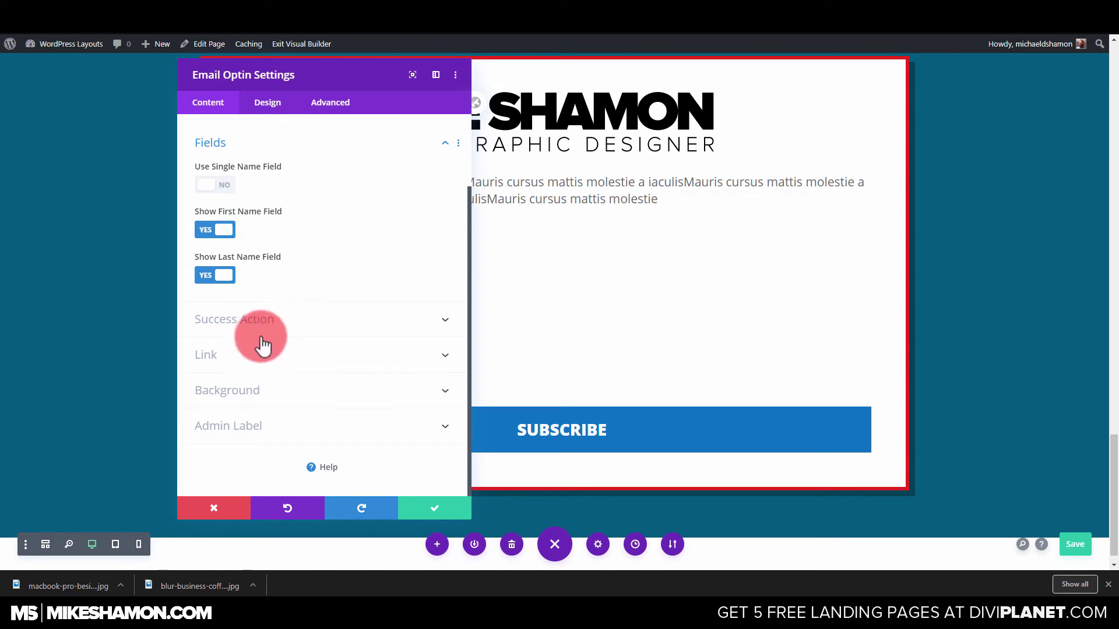
scroll(222, 236, "up", 2)
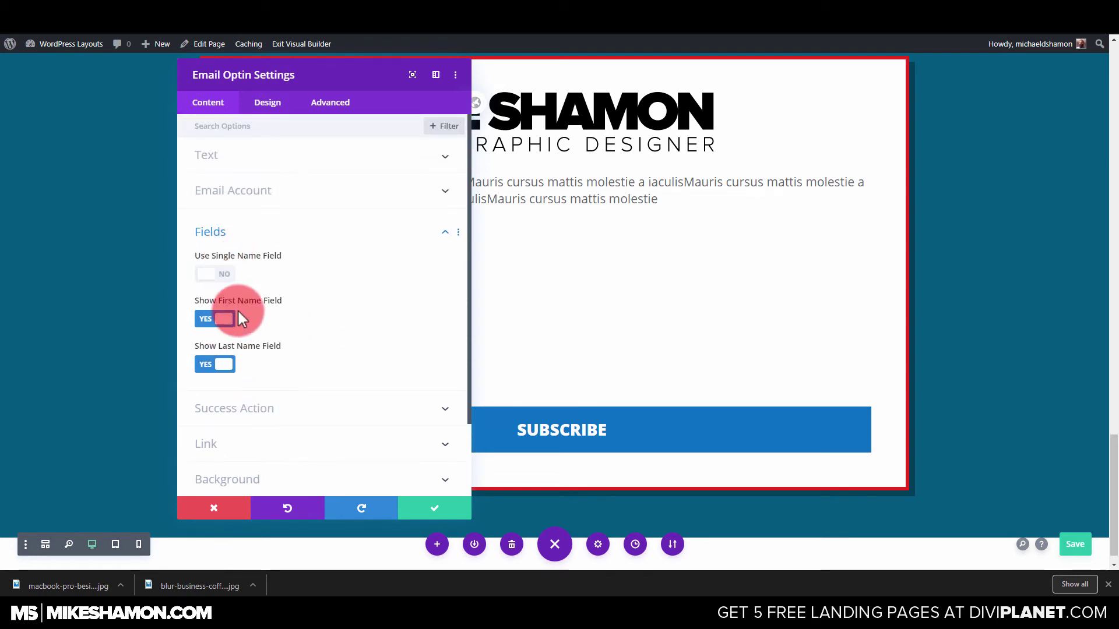
left_click(224, 276)
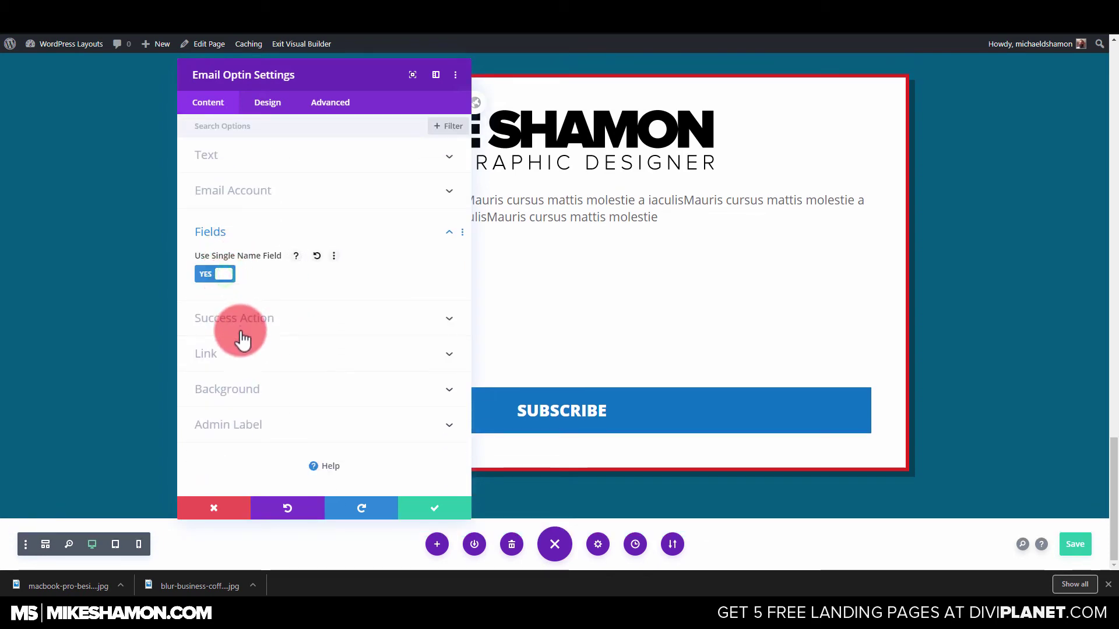
Step: Give the opt-in form fields a 1px border width and save the module's settings
left_click(267, 103)
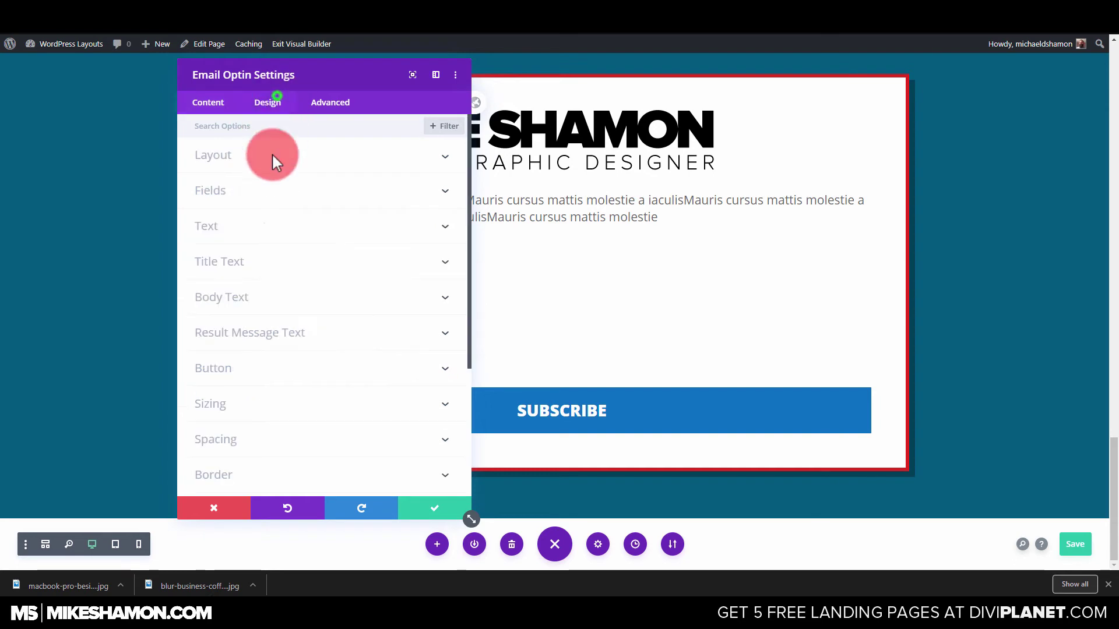
left_click(239, 192)
scroll(255, 366, "down", 6)
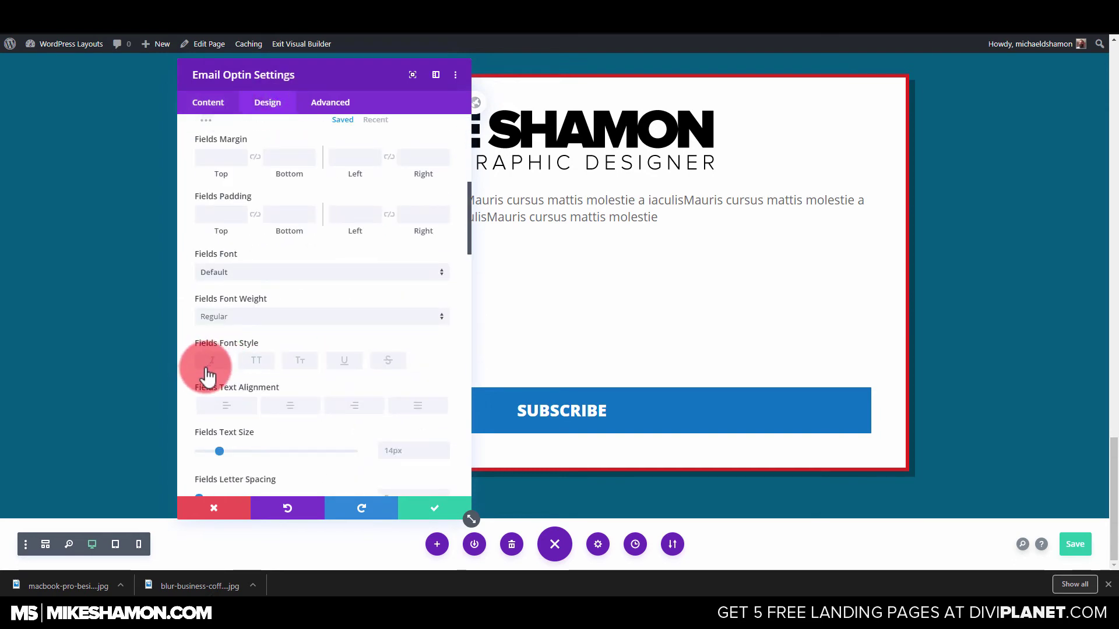
scroll(207, 369, "down", 10)
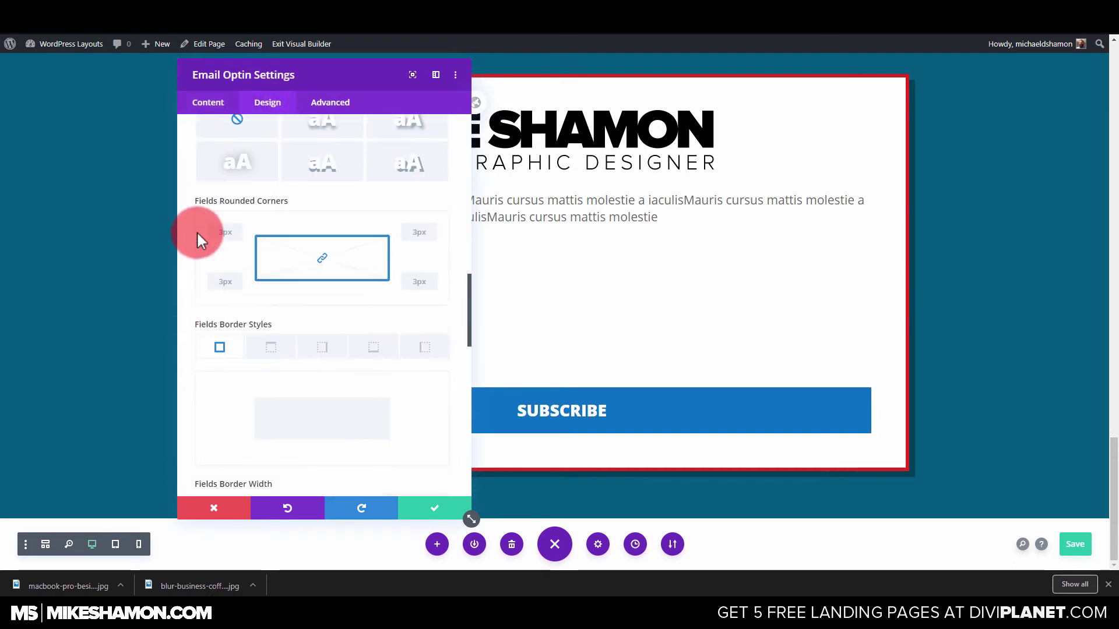
scroll(214, 449, "down", 3)
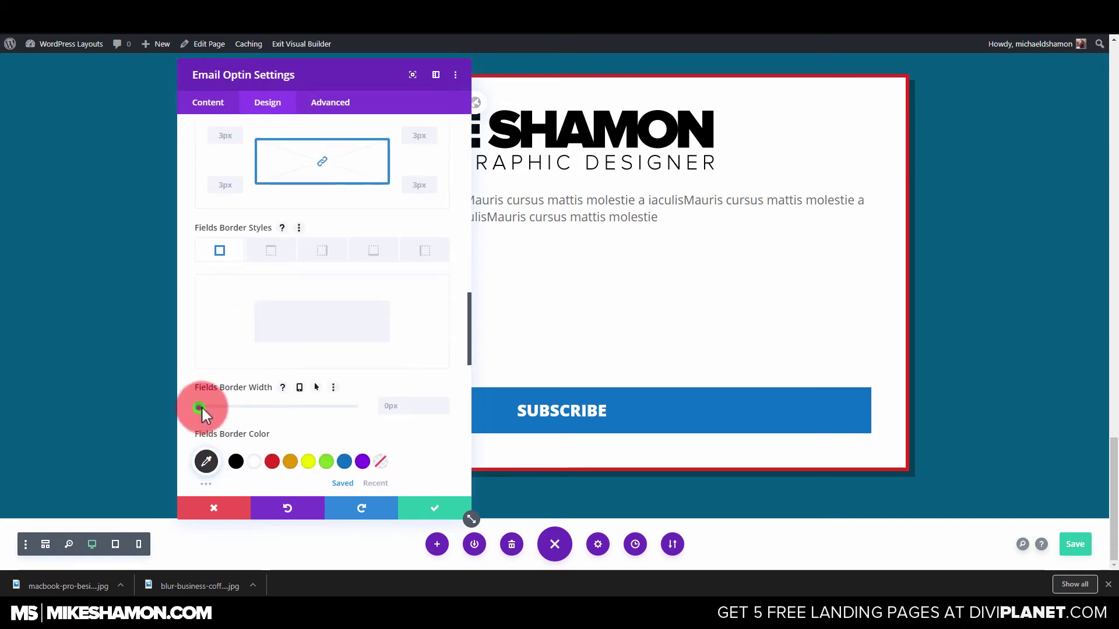
left_click_drag(201, 406, 202, 405)
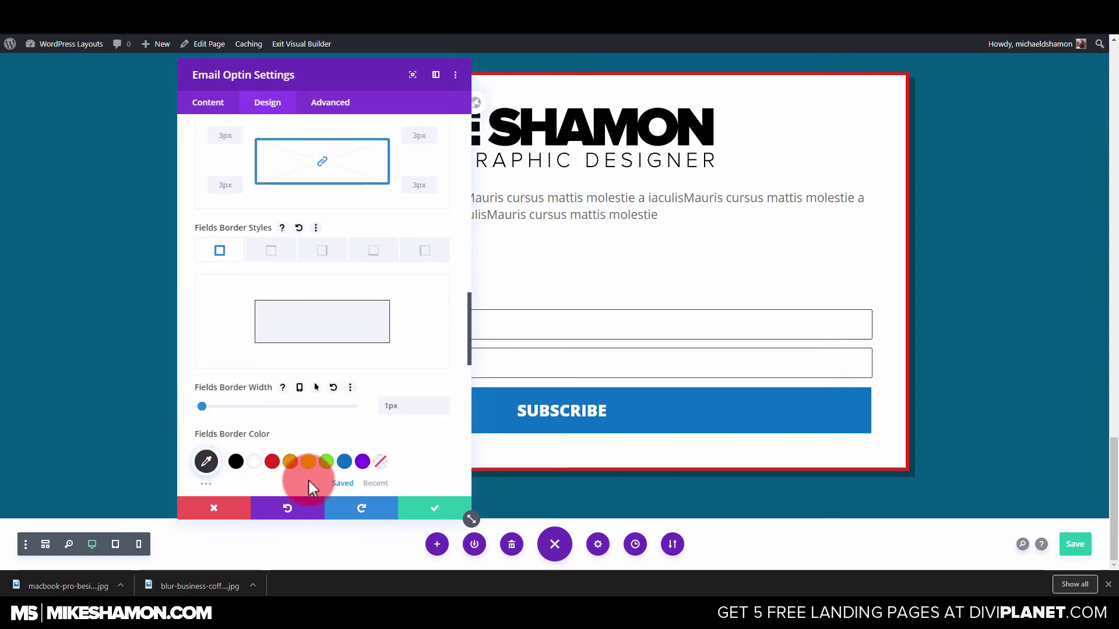
left_click(440, 513)
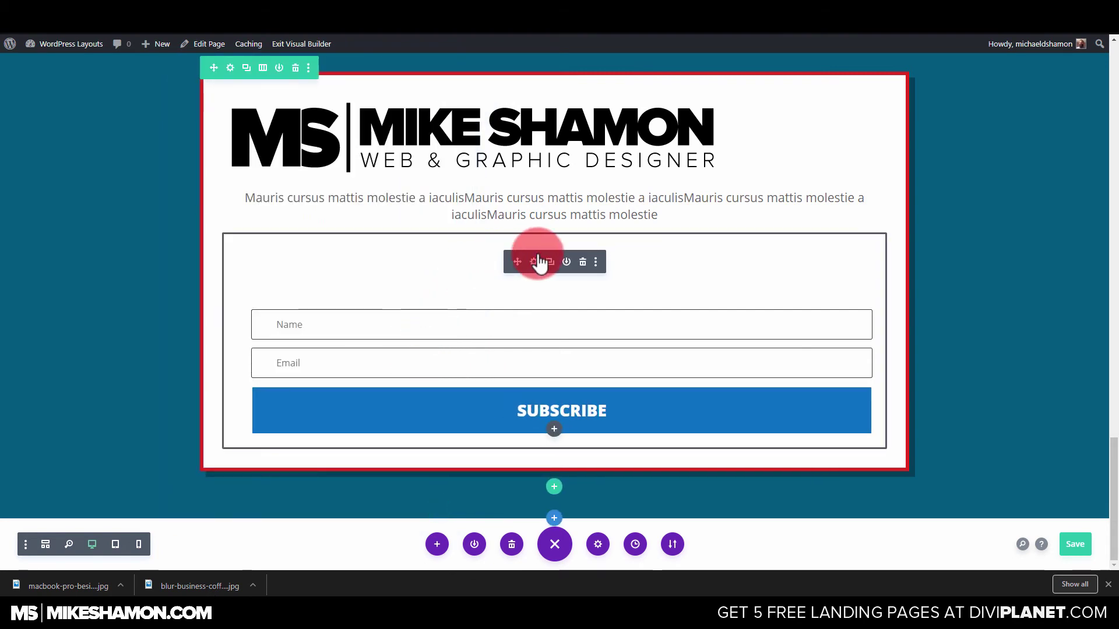
Step: Clear the opt-in module's title and body text, set its button text to "Work With Us Now", and save
left_click(533, 261)
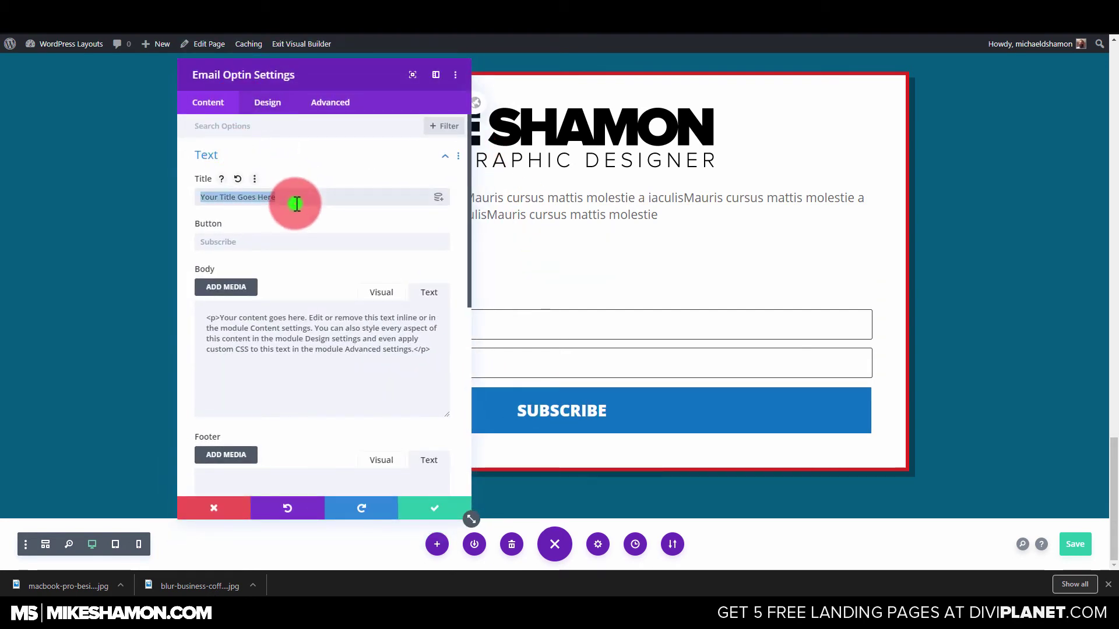
key("BackSpace")
left_click(288, 347)
key("ctrl+a")
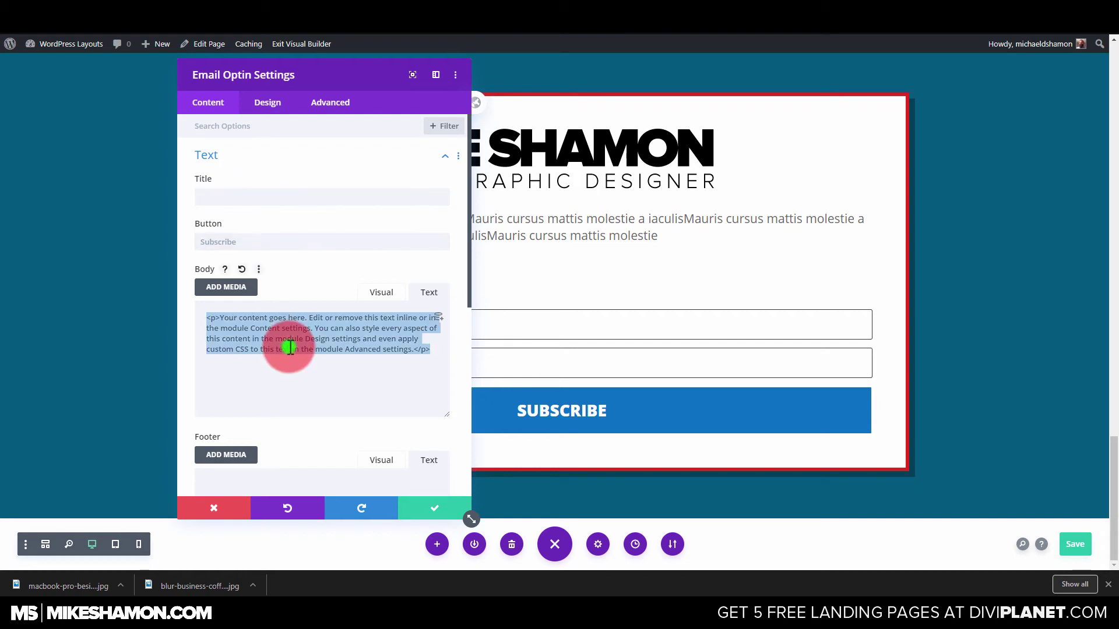
key("BackSpace")
left_click(254, 241)
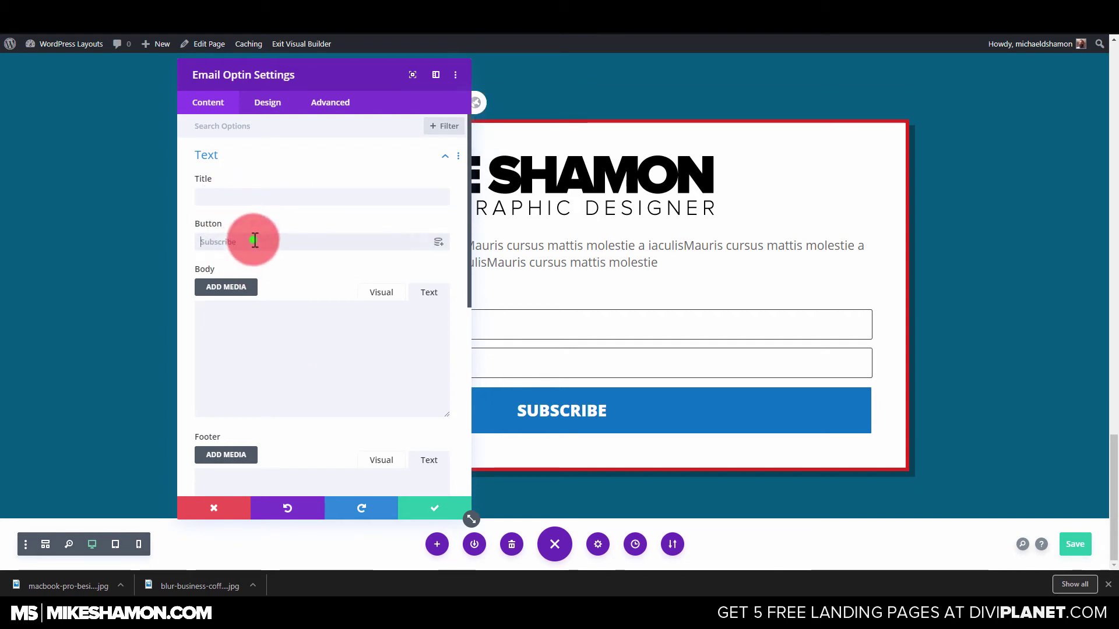
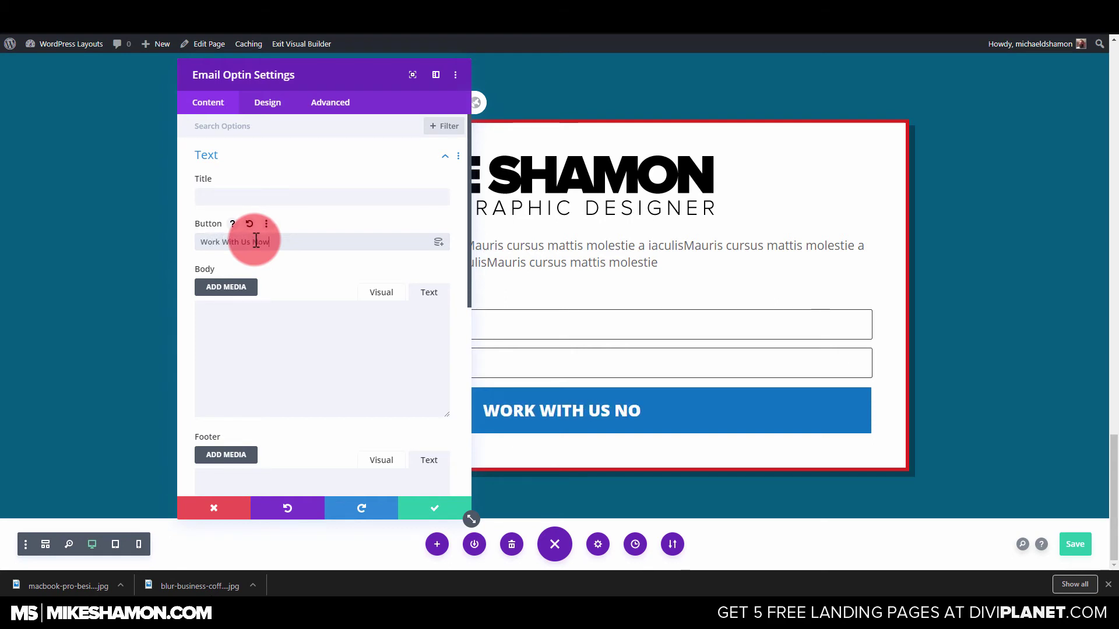
left_click(448, 508)
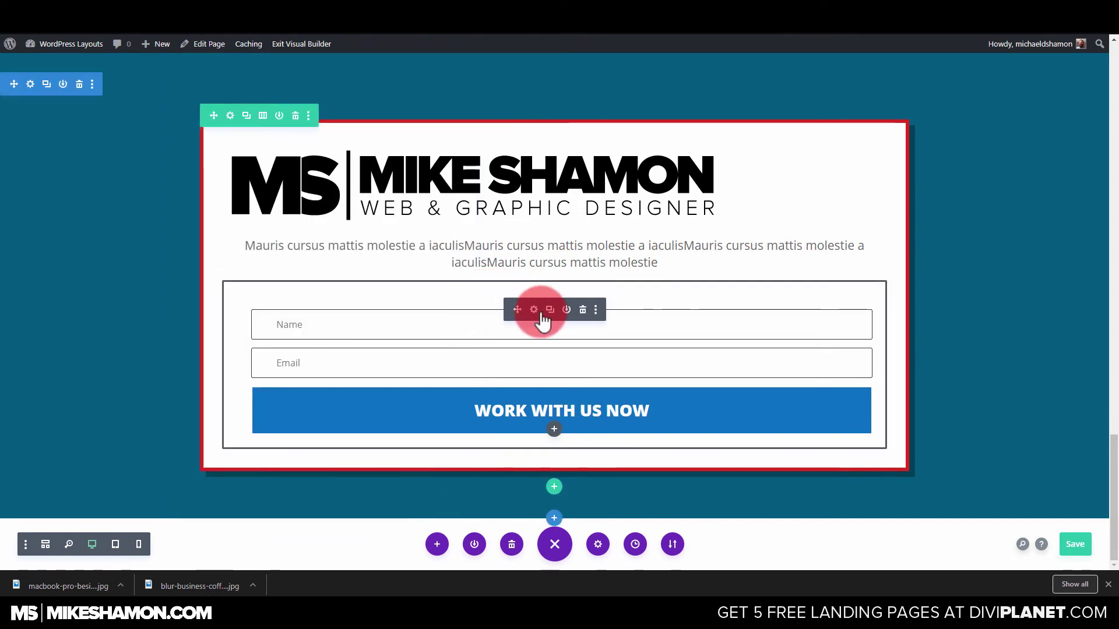
left_click(545, 312)
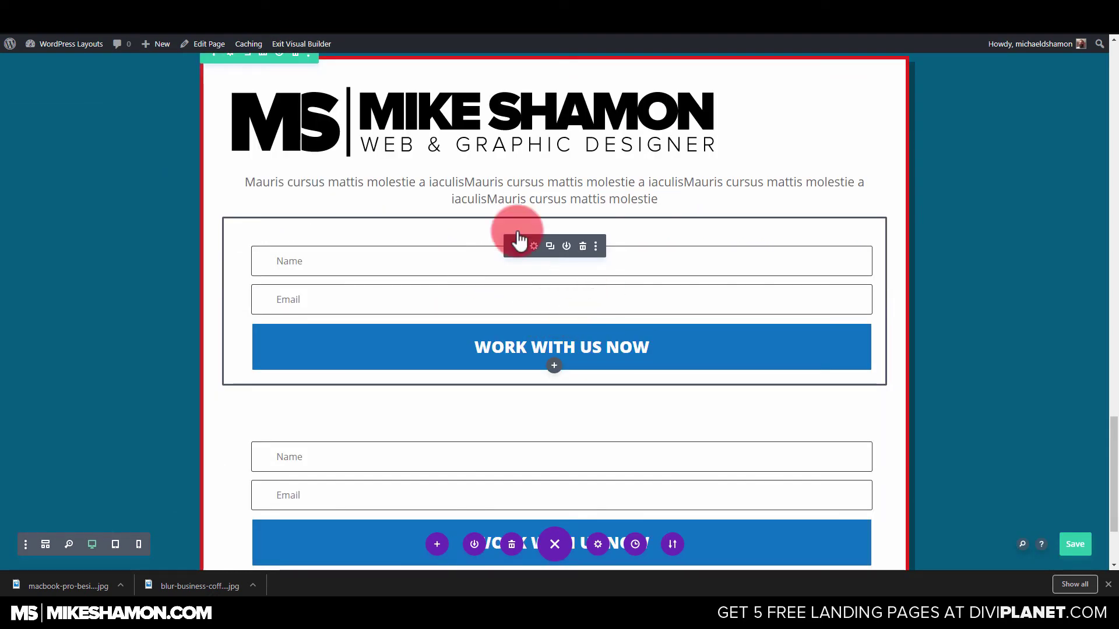
left_click(583, 246)
Step: Center the logo image above the bottom opt-in form and save its settings
left_click(536, 168)
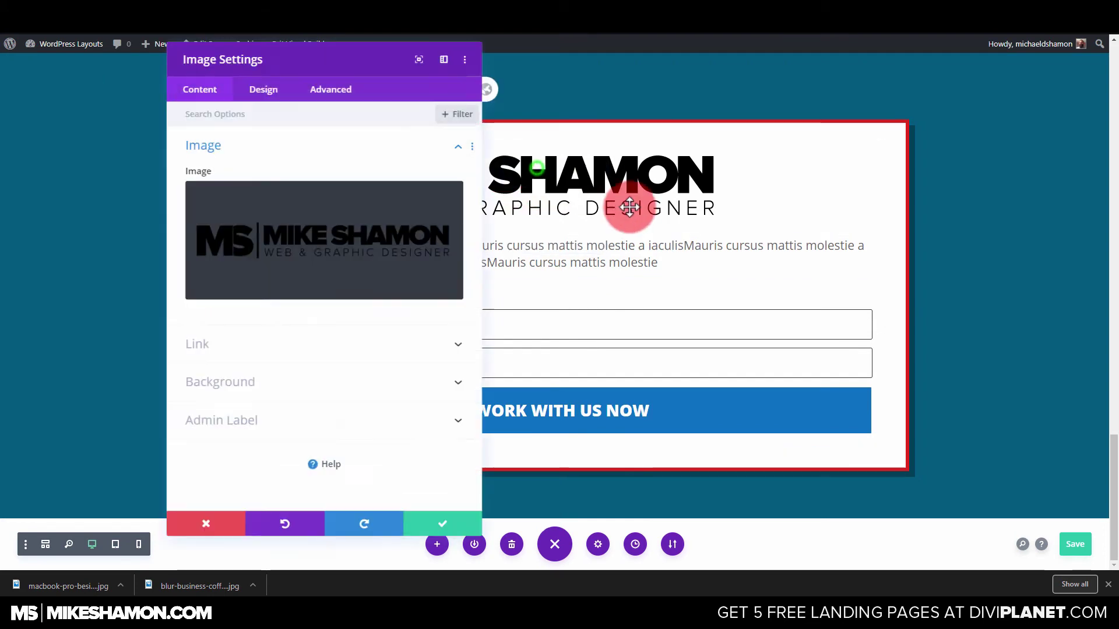
left_click(258, 102)
left_click(248, 201)
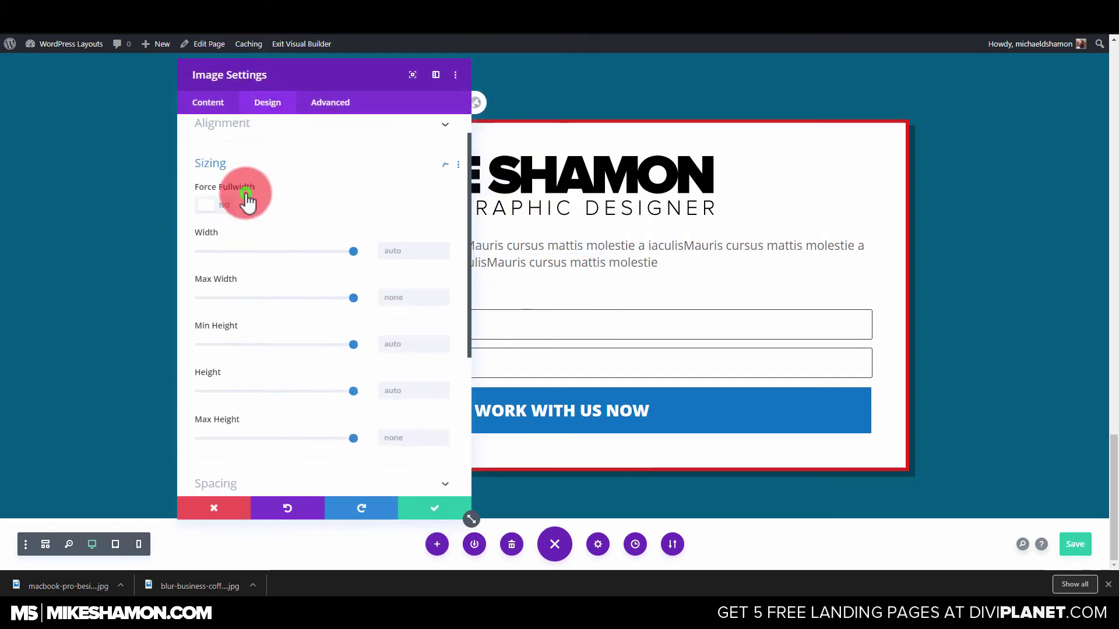
scroll(307, 225, "up", 2)
left_click(290, 155)
left_click(293, 210)
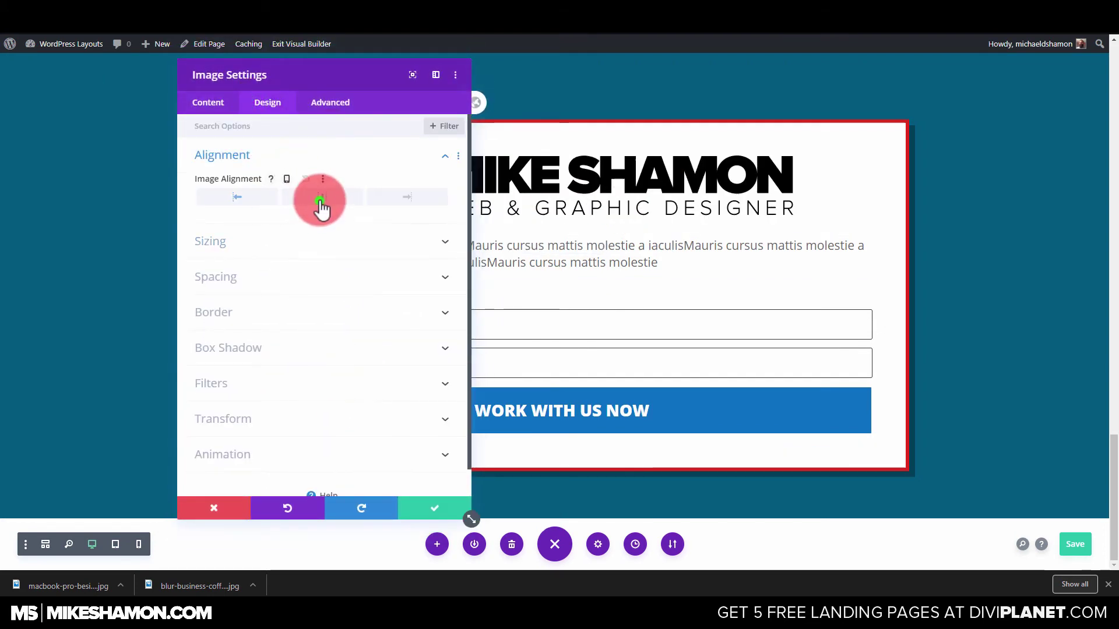
left_click(437, 508)
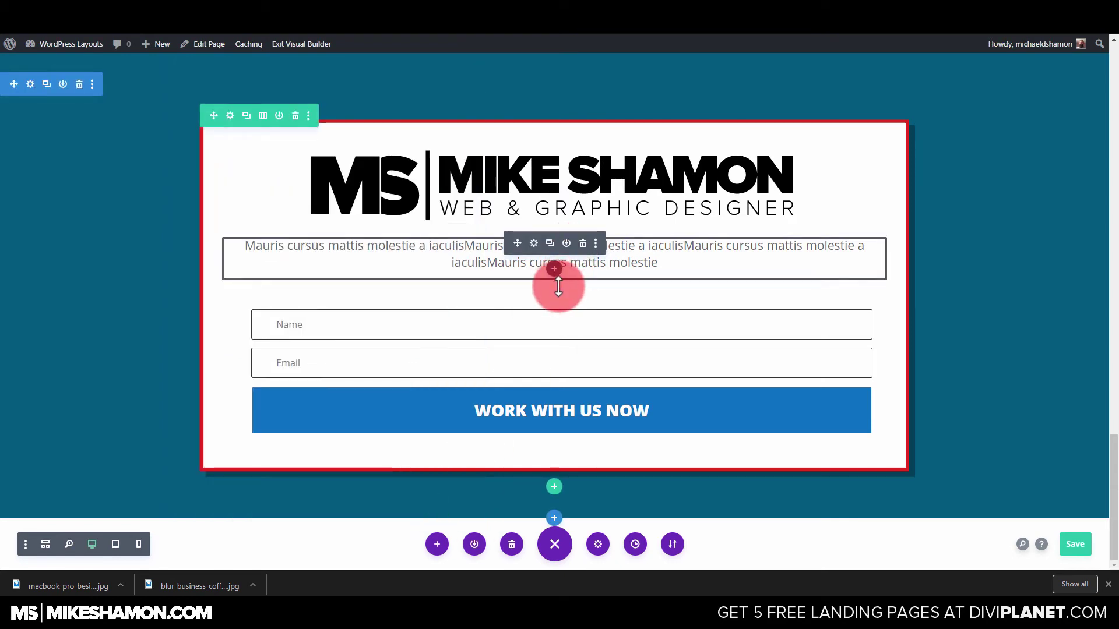
Step: Change the bottom opt-in module's layout to Body On Bottom, Form On Top
mouse_move(552, 292)
left_click(534, 310)
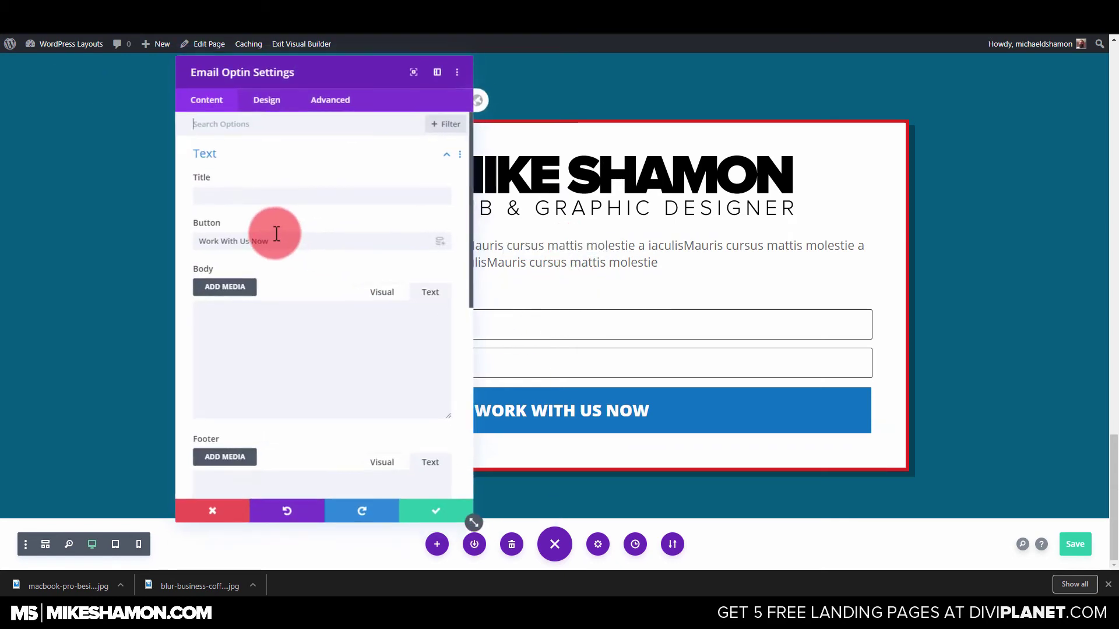
left_click(252, 105)
left_click(233, 165)
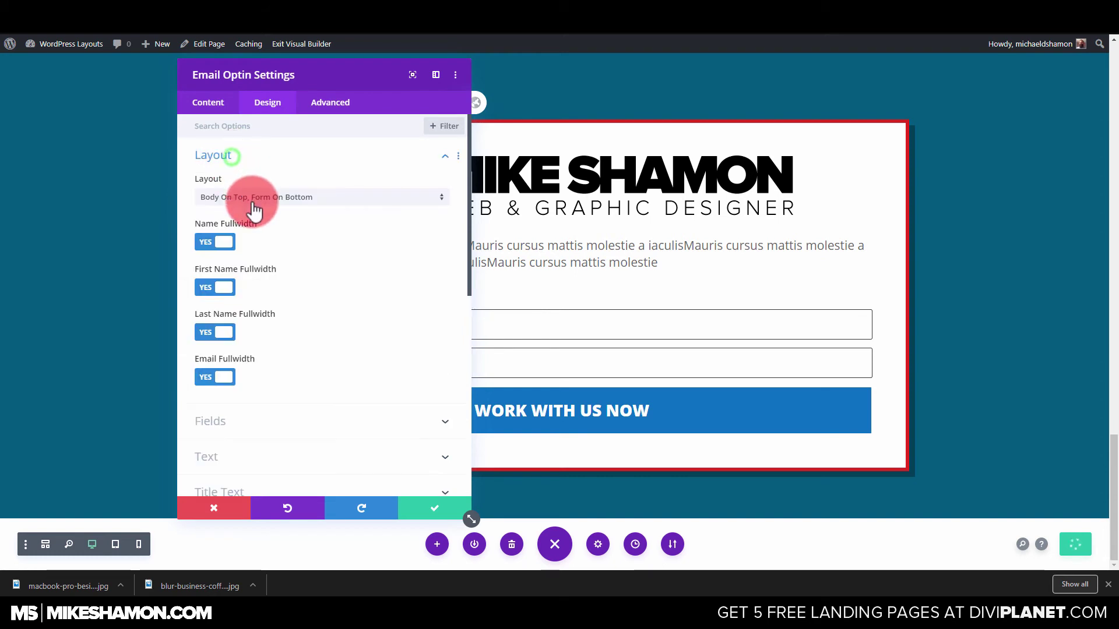
left_click(250, 201)
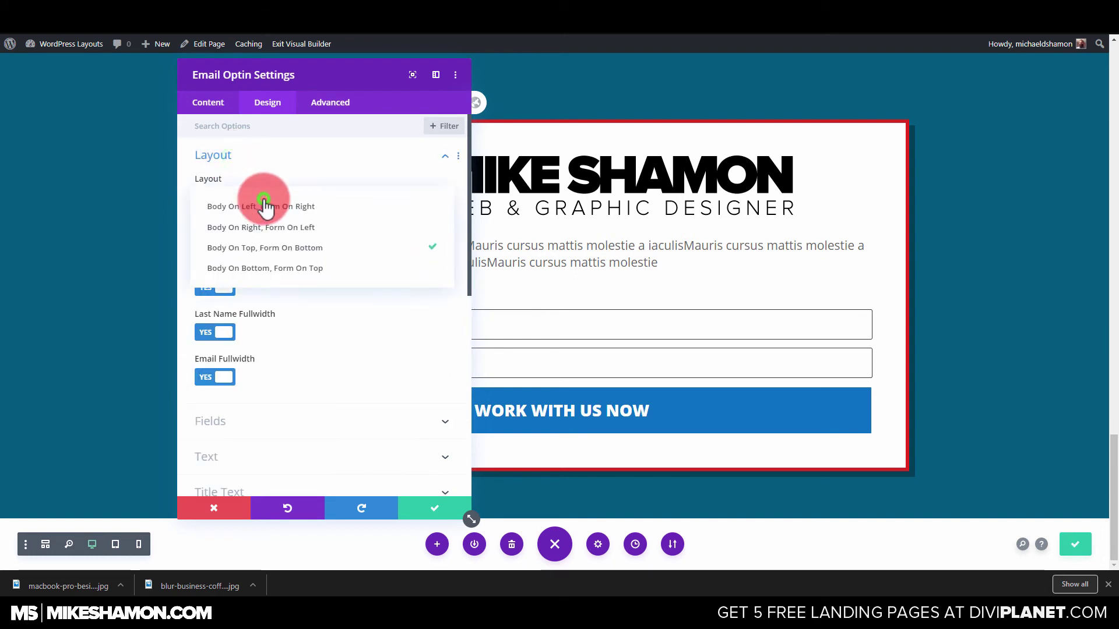
left_click(271, 268)
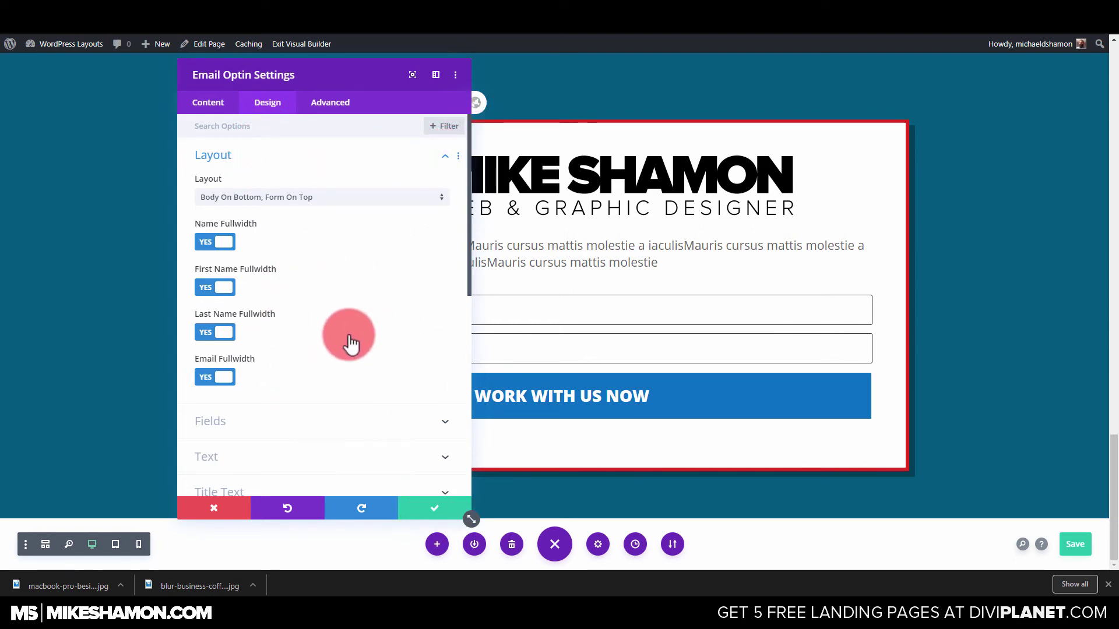
Step: Set the opt-in module's top and bottom padding and its top and bottom margin to 0px
scroll(444, 516, "down", 1)
scroll(444, 517, "down", 6)
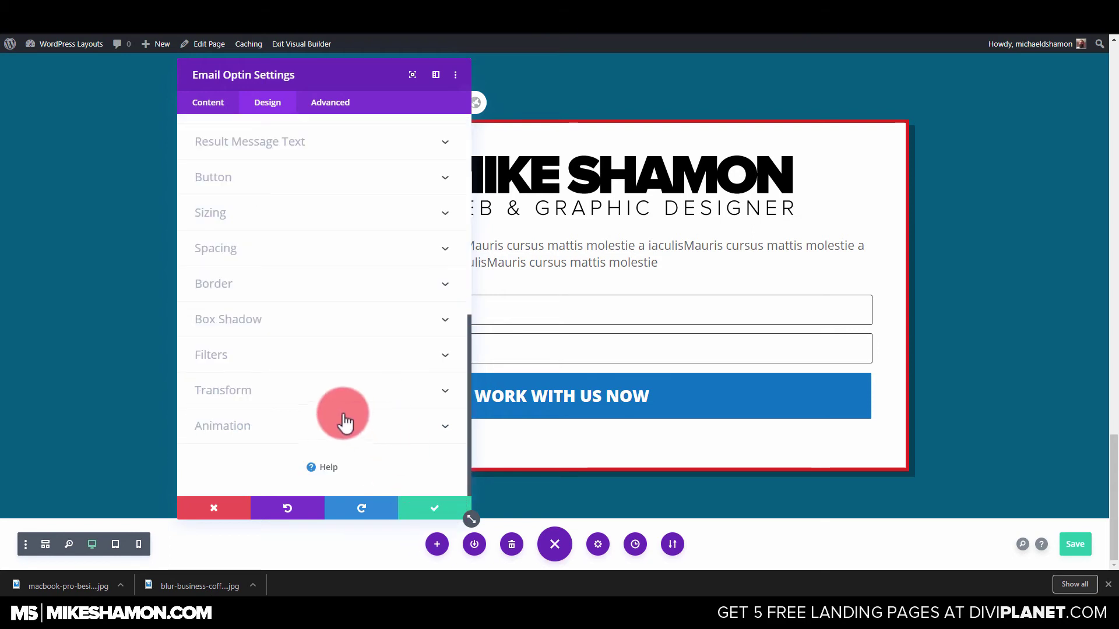
left_click(254, 248)
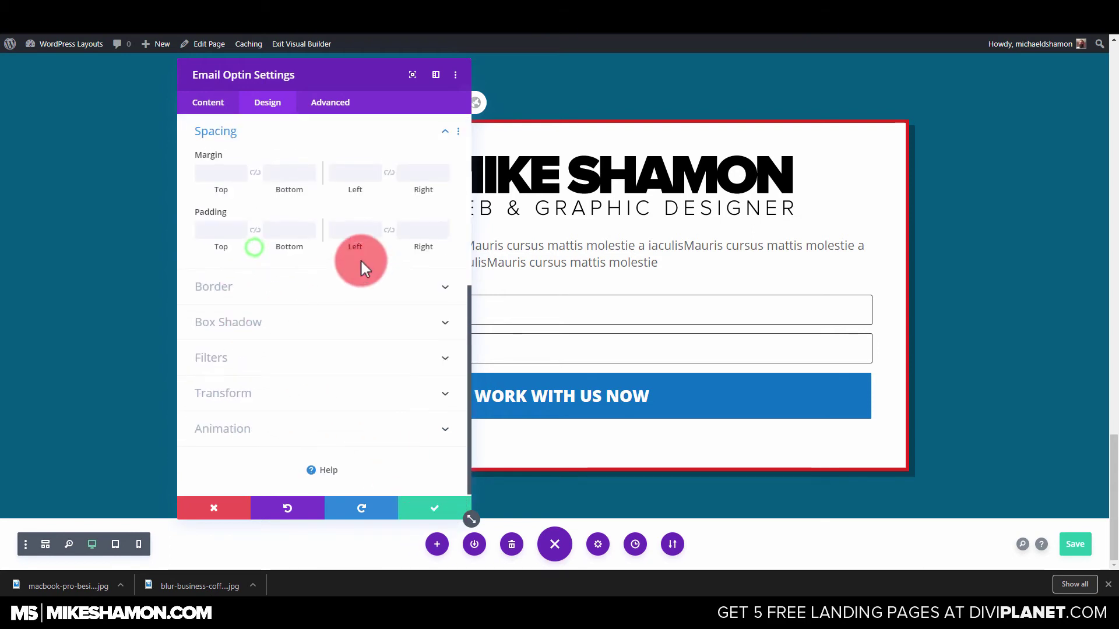
left_click(227, 233)
type("0")
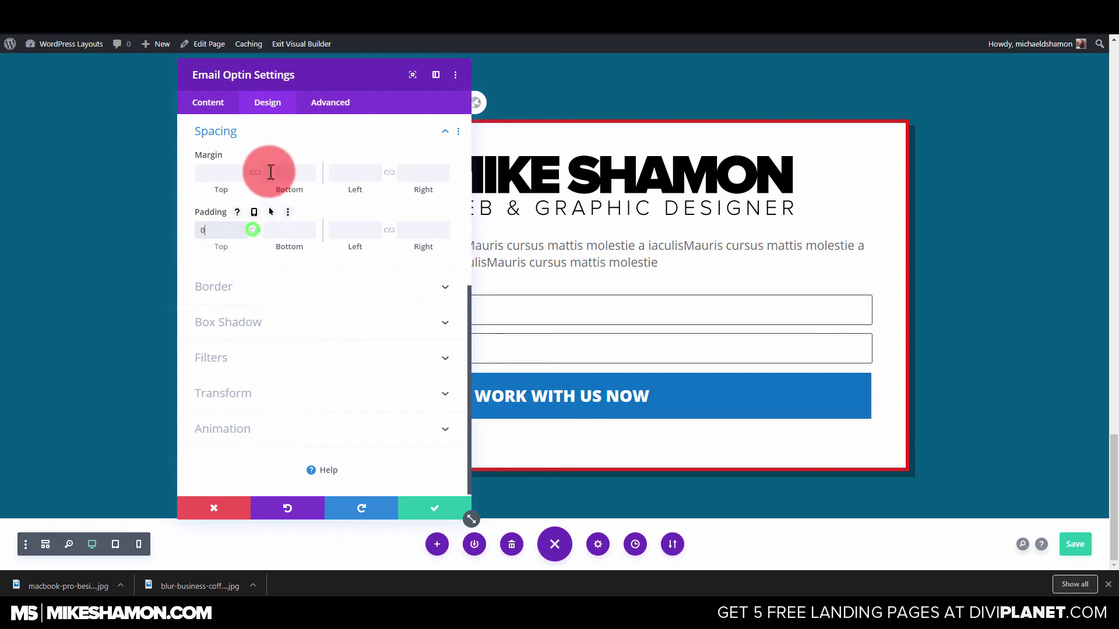
left_click(230, 174)
type("0")
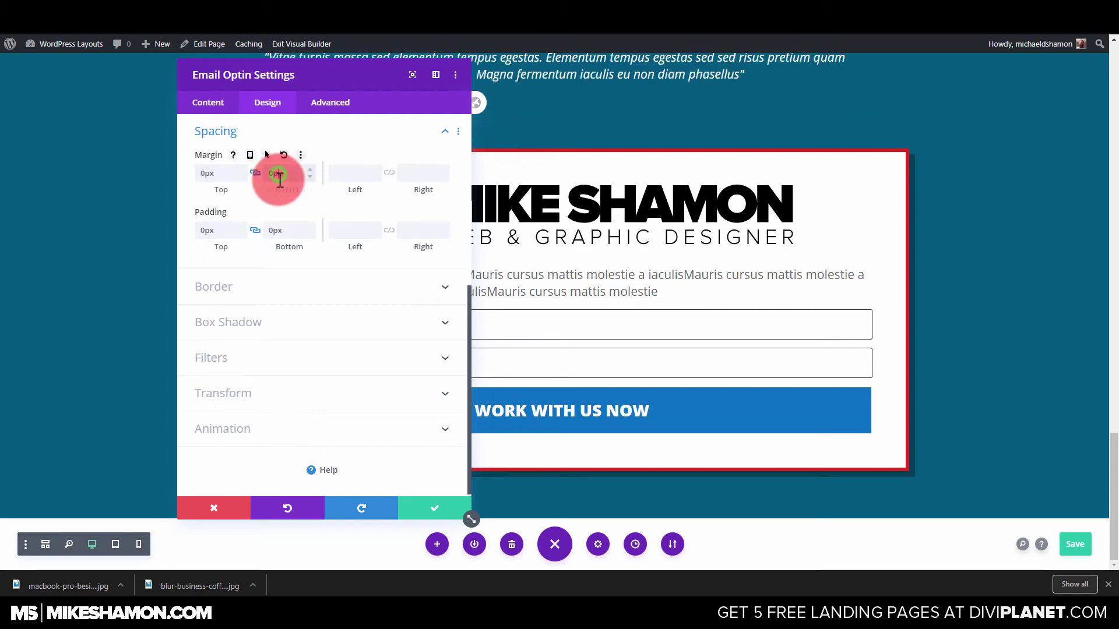
Step: Set the bottom opt-in module's top and bottom padding to 16px and save its settings
left_click(279, 175)
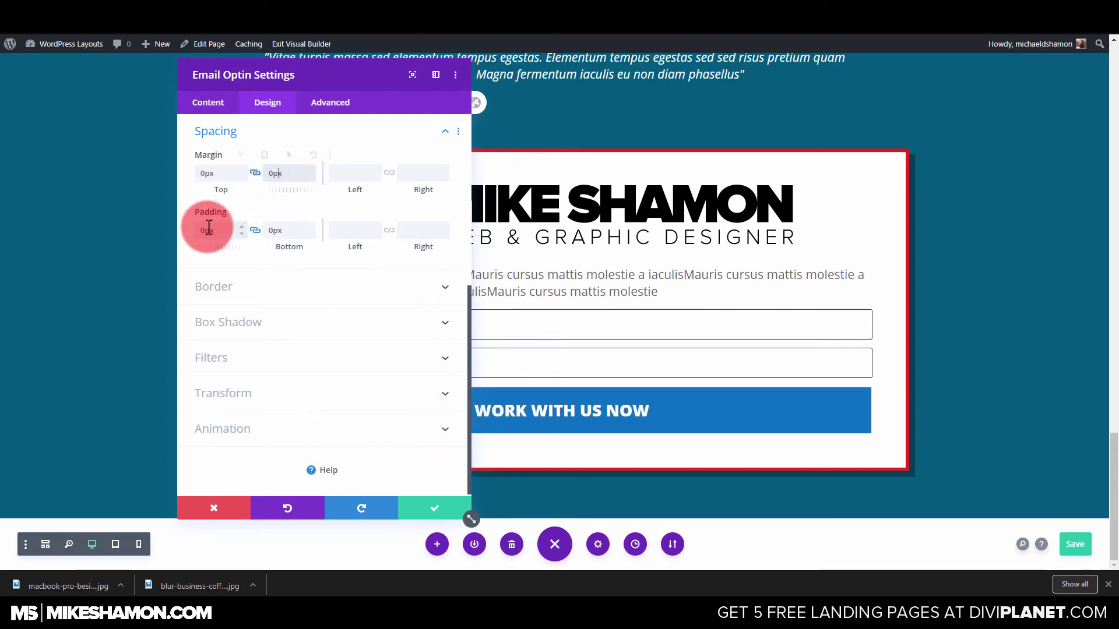
left_click_drag(200, 232, 242, 237)
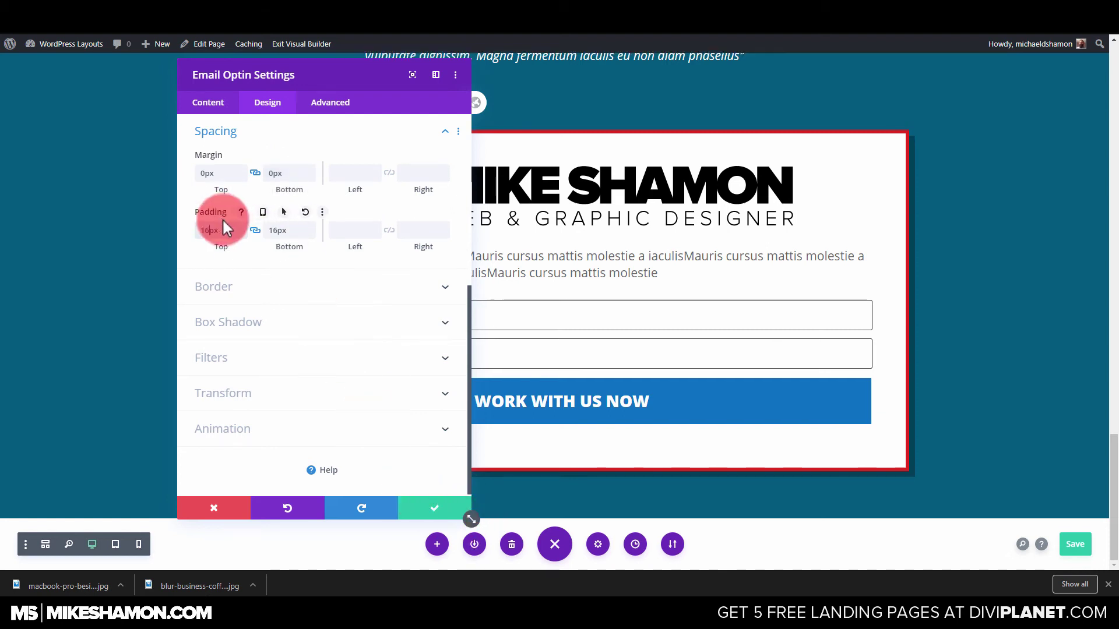
left_click(425, 509)
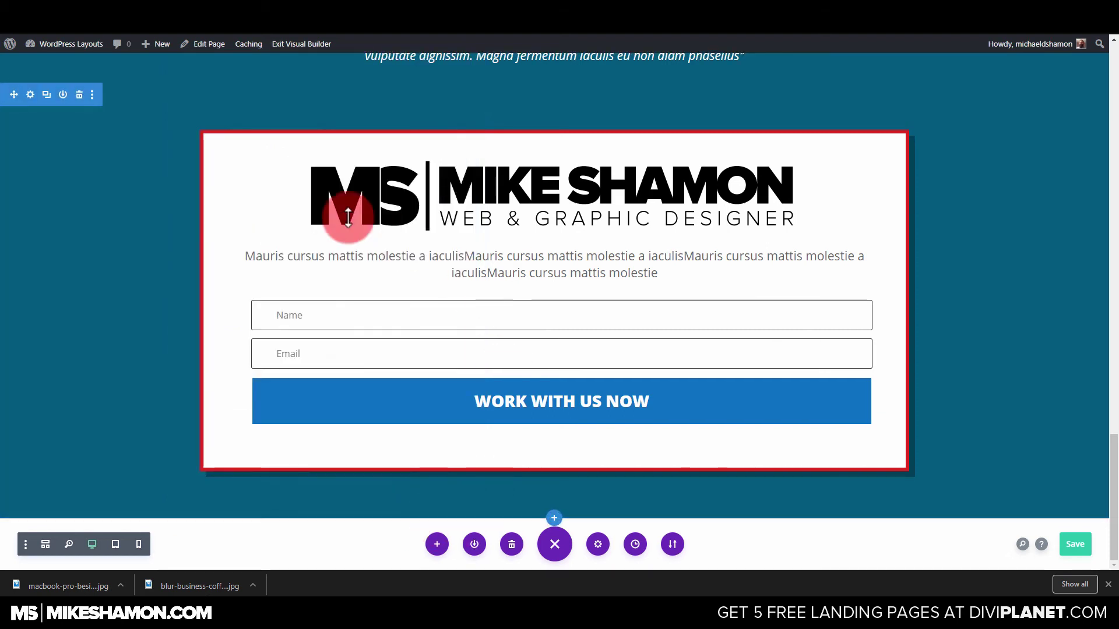
Step: Open the call-to-action row's sizing settings and turn off its custom gutter width
left_click(231, 126)
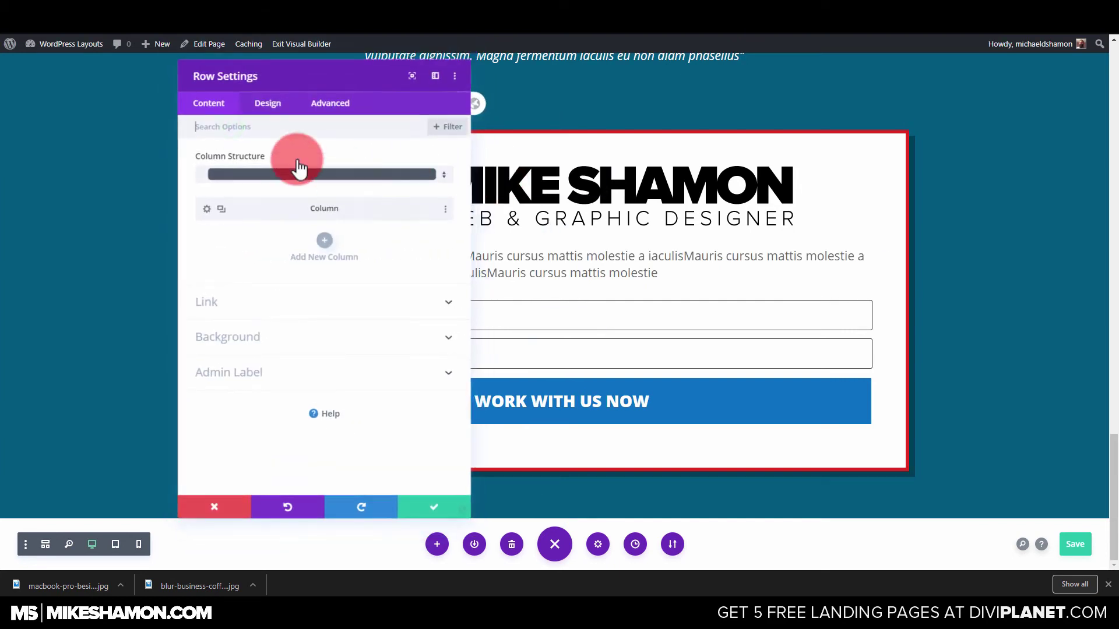
left_click(265, 101)
left_click(245, 155)
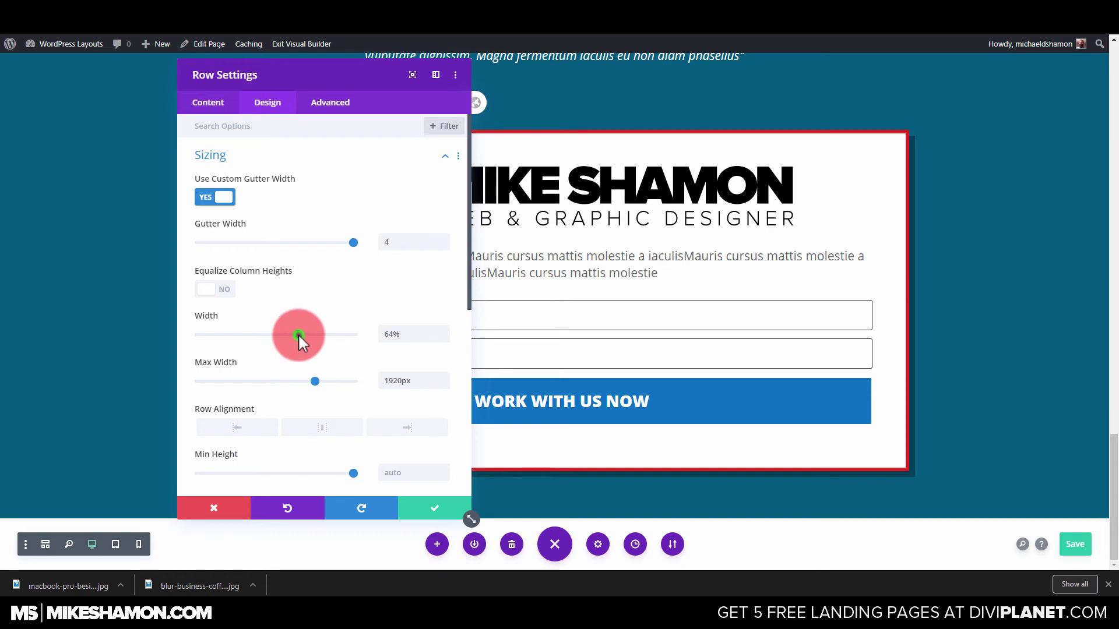
left_click_drag(298, 334, 298, 333)
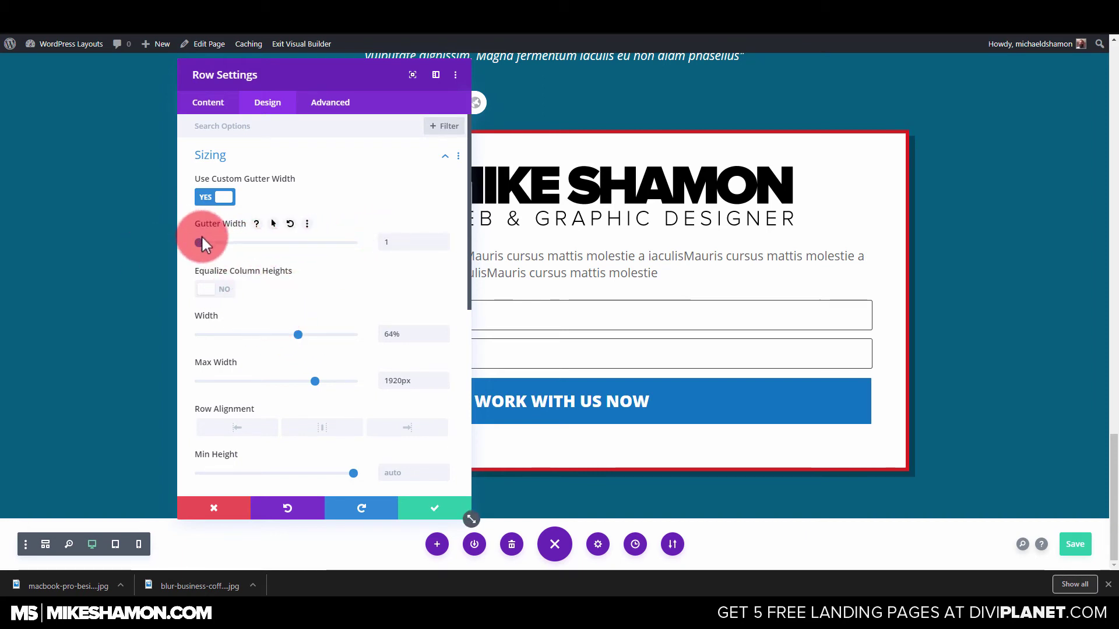
left_click(227, 199)
Step: Narrow the call-to-action row's width to 40% and save the row settings
left_click_drag(298, 288, 254, 293)
left_click_drag(307, 75, 905, 156)
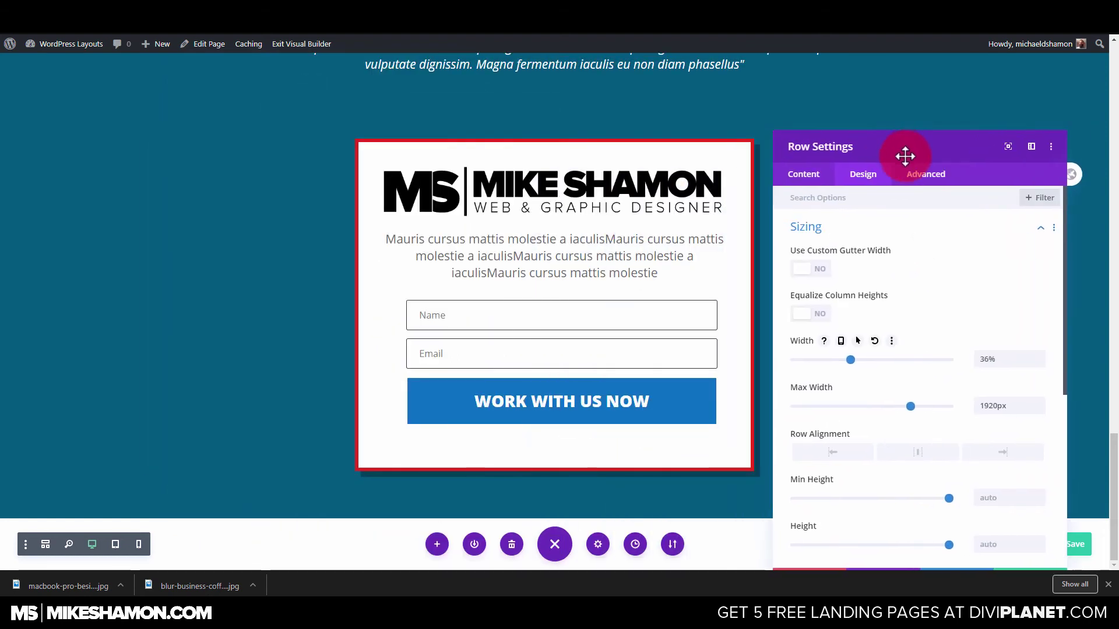
left_click_drag(847, 362, 856, 361)
left_click(569, 291)
left_click_drag(569, 291, 624, 314)
scroll(623, 314, "down", 5)
scroll(968, 384, "down", 3)
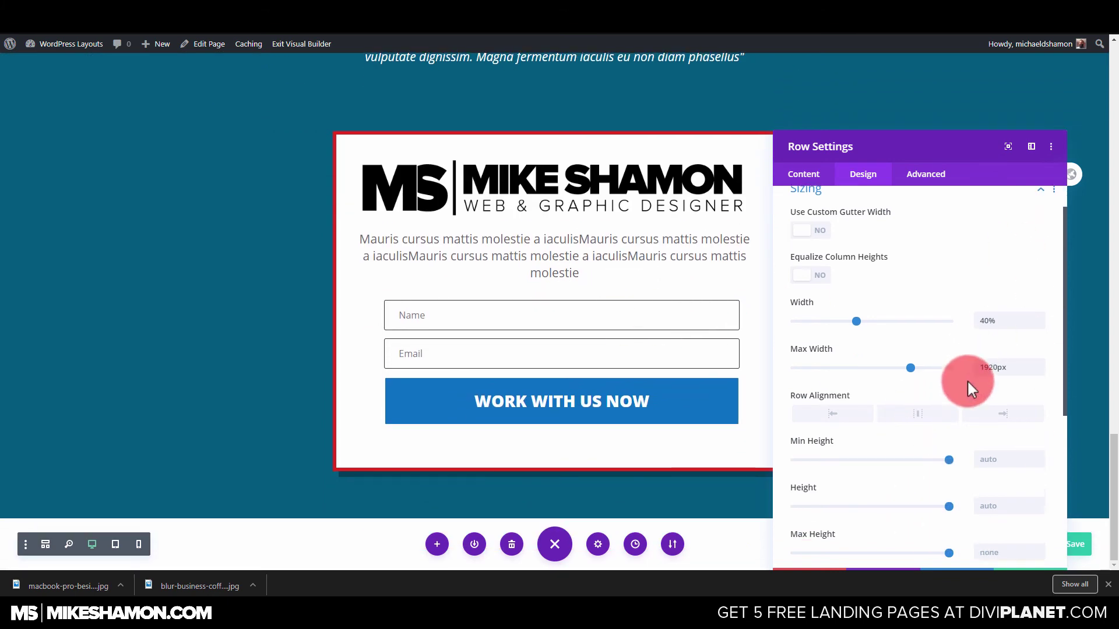
left_click_drag(942, 147, 734, 71)
left_click(827, 496)
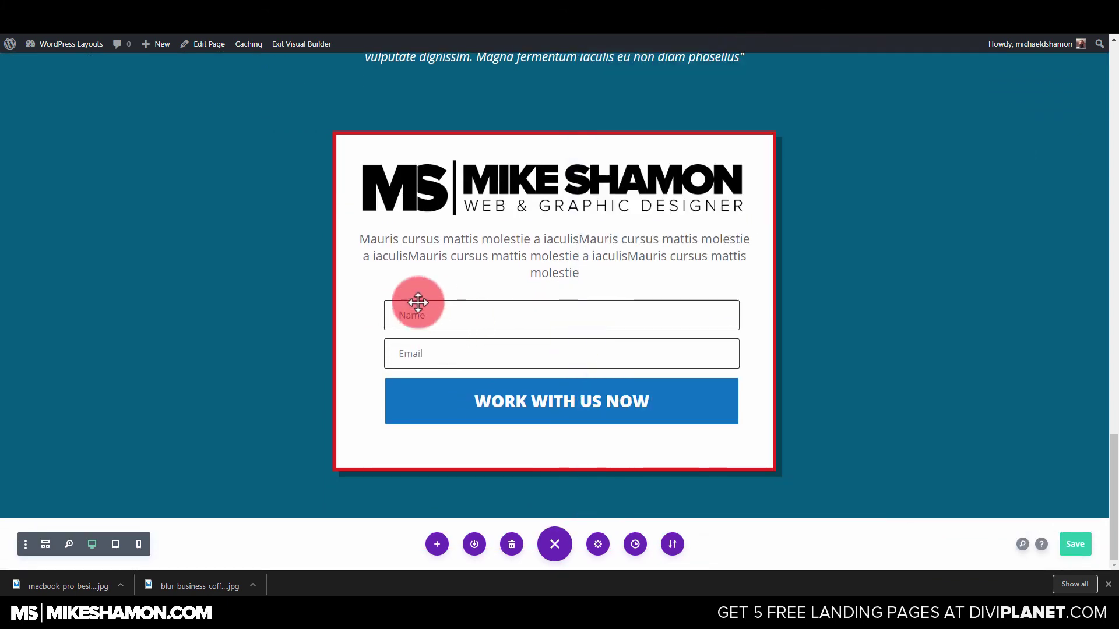
Step: Duplicate the three-person team section and move the copy between the lower quote band and the bottom call to action
scroll(585, 174, "up", 3)
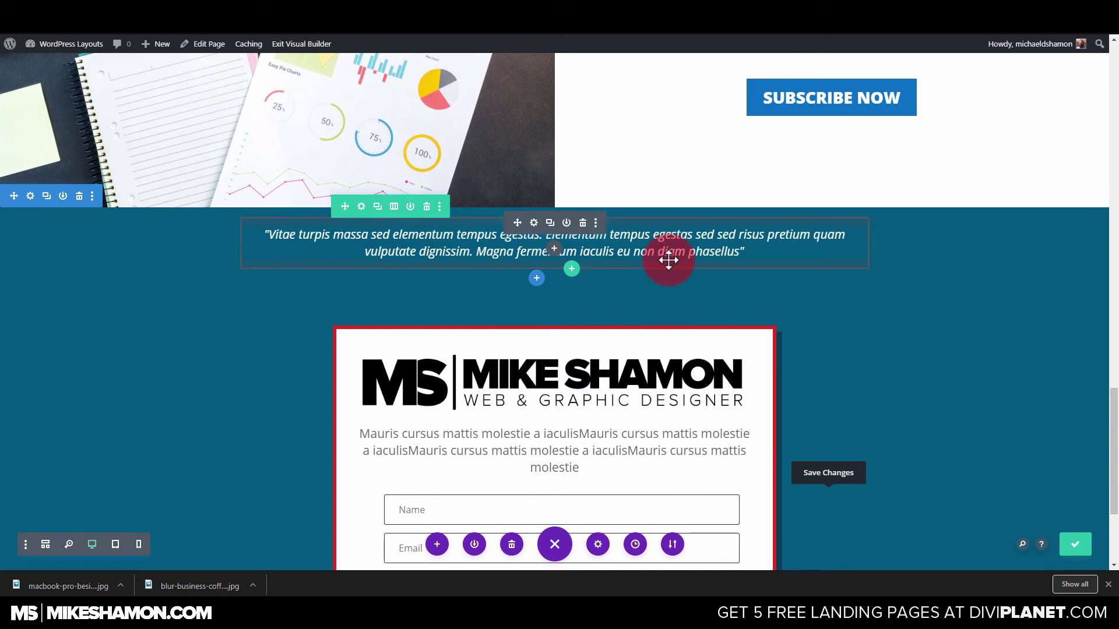
scroll(661, 294, "up", 20)
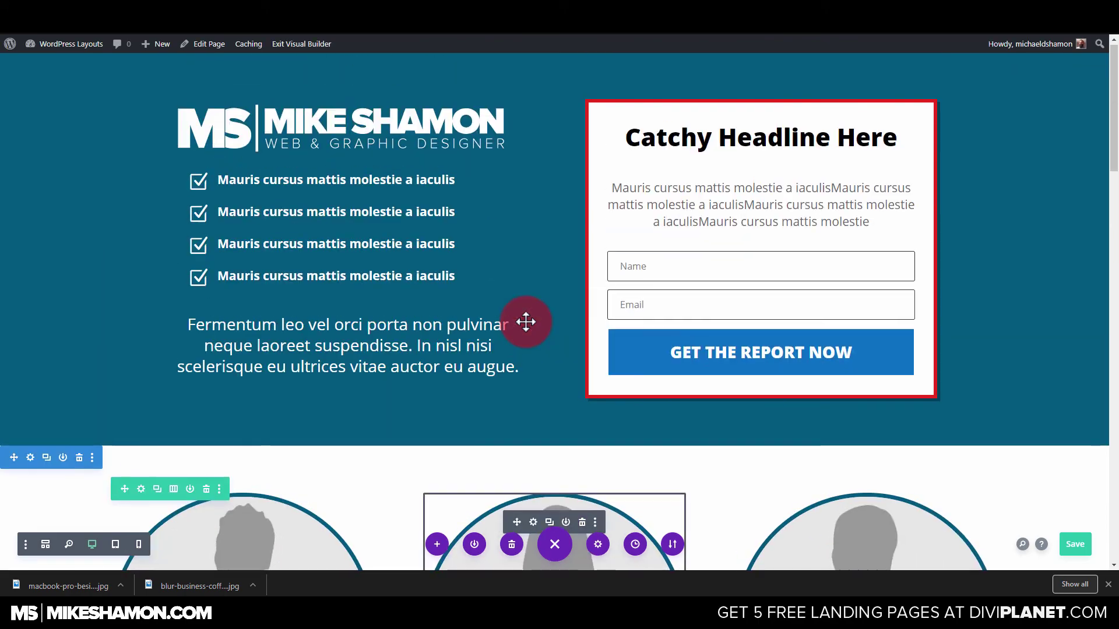
scroll(525, 322, "down", 20)
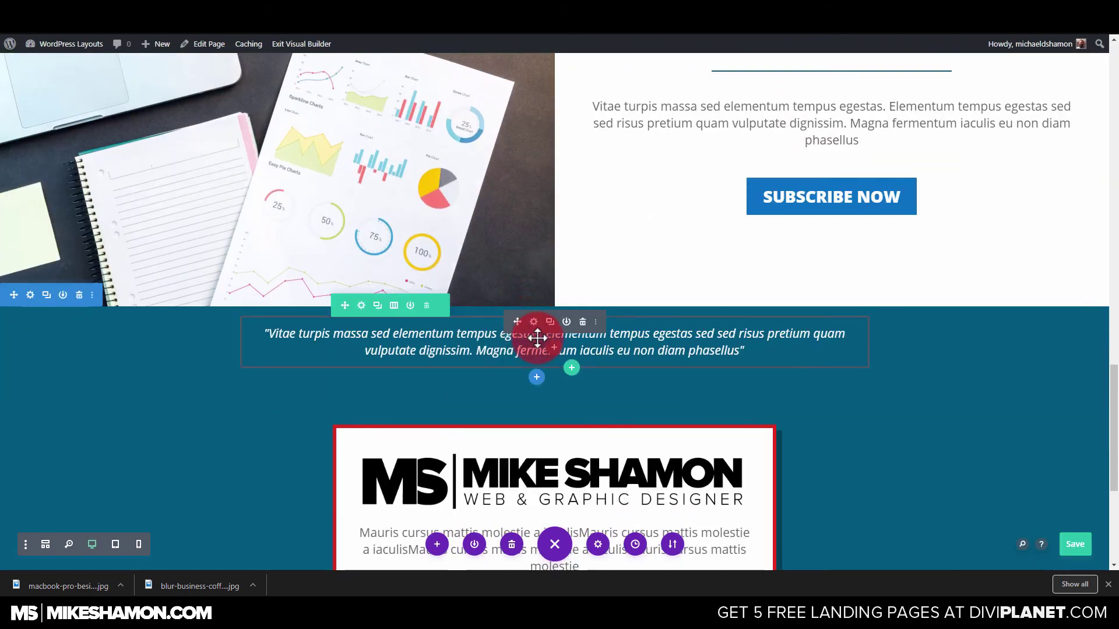
scroll(533, 324, "down", 2)
scroll(509, 317, "up", 20)
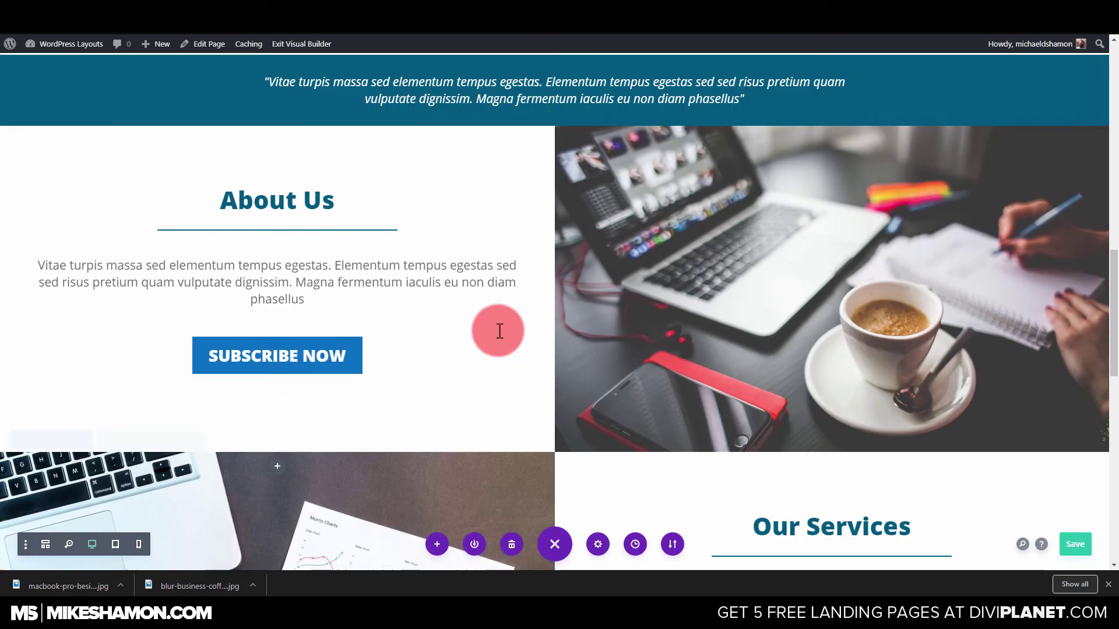
scroll(103, 367, "down", 6)
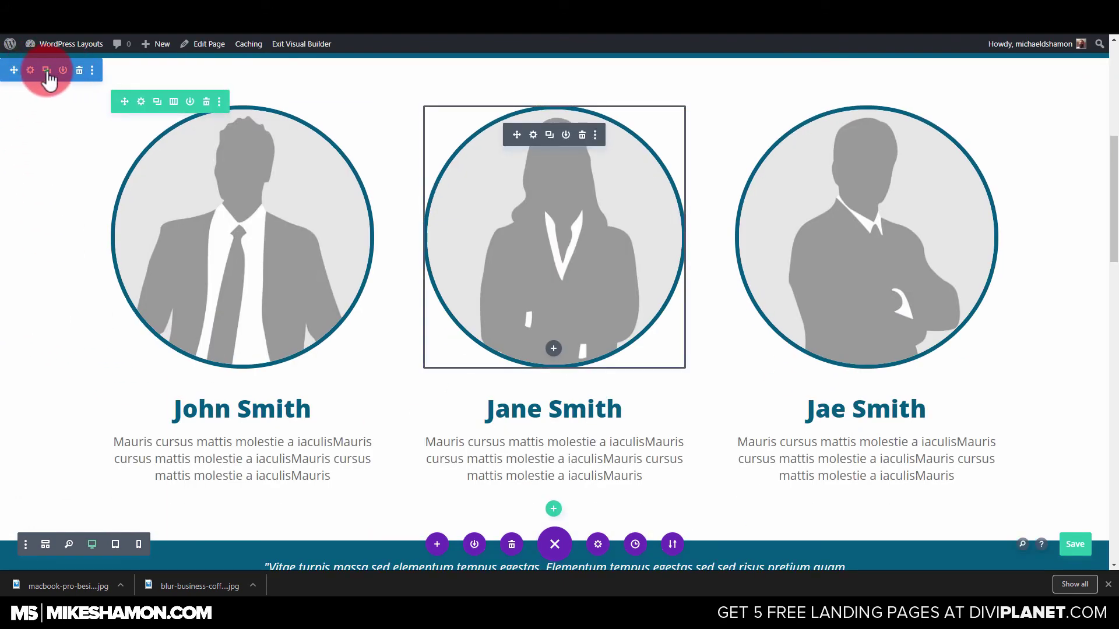
left_click(48, 73)
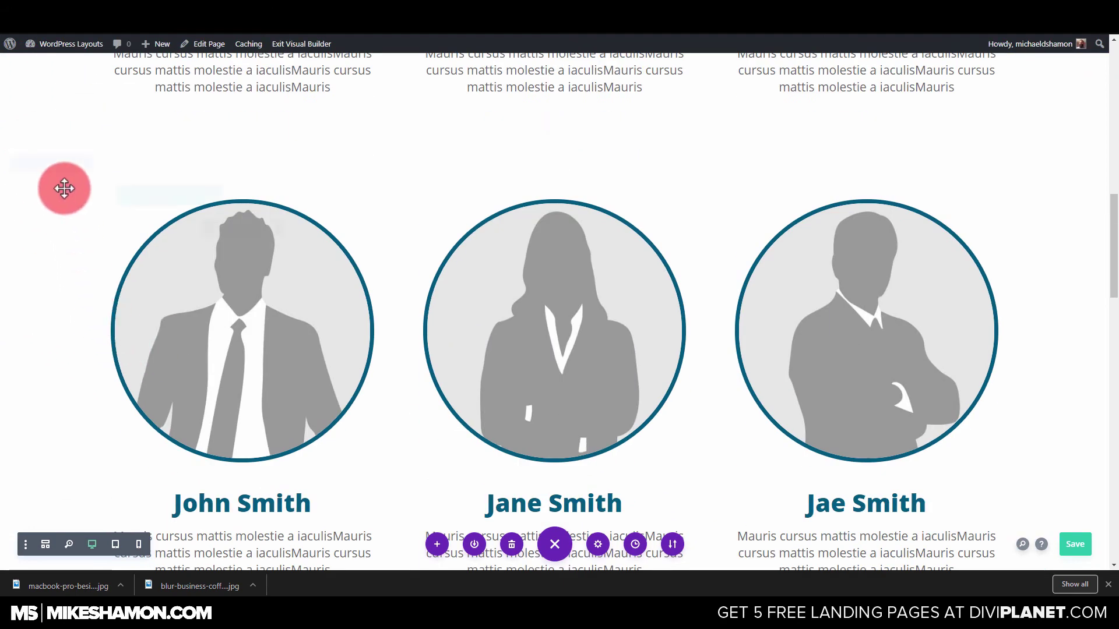
left_click(31, 165)
left_click_drag(19, 167, 664, 236)
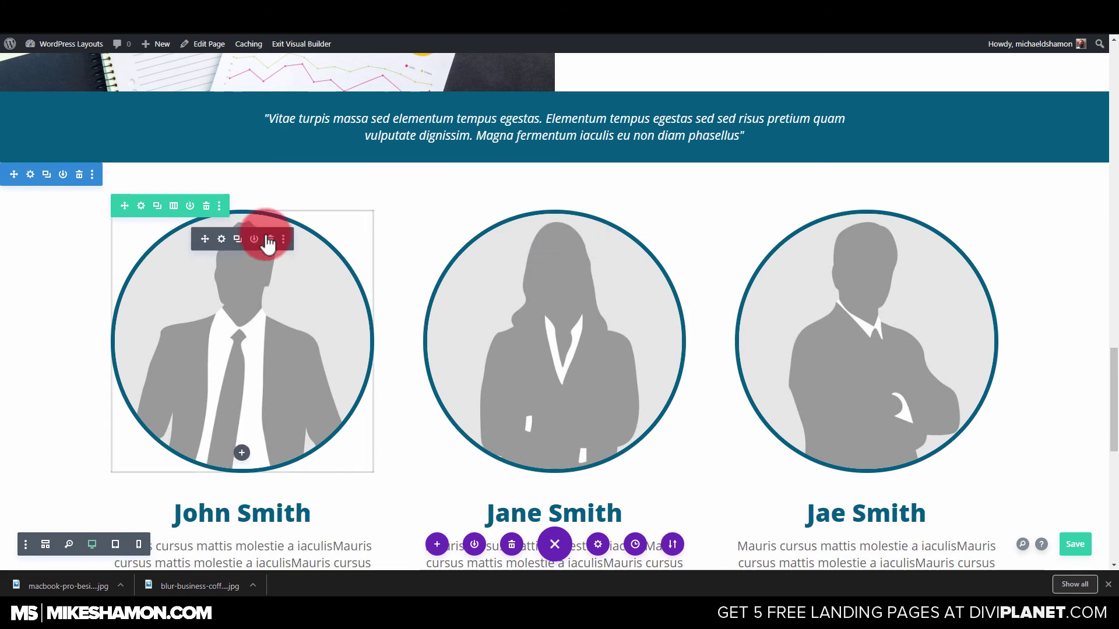
Step: Replace the first portrait in the duplicated section with the uploaded image Placeholder-Chesspiece.jpg
left_click(221, 237)
left_click(749, 204)
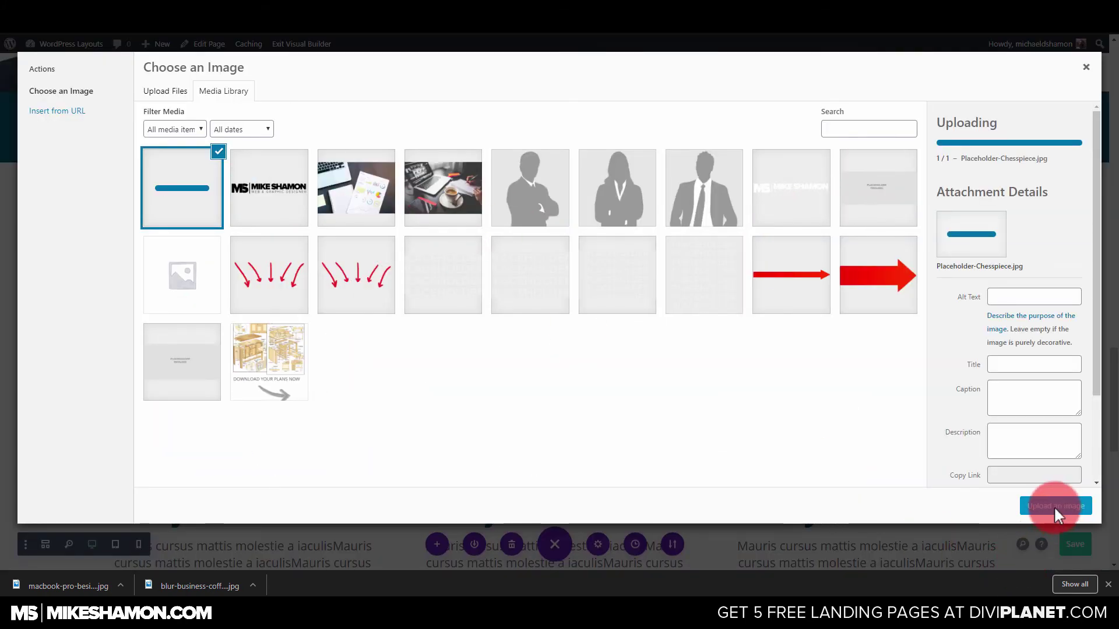
left_click(1055, 506)
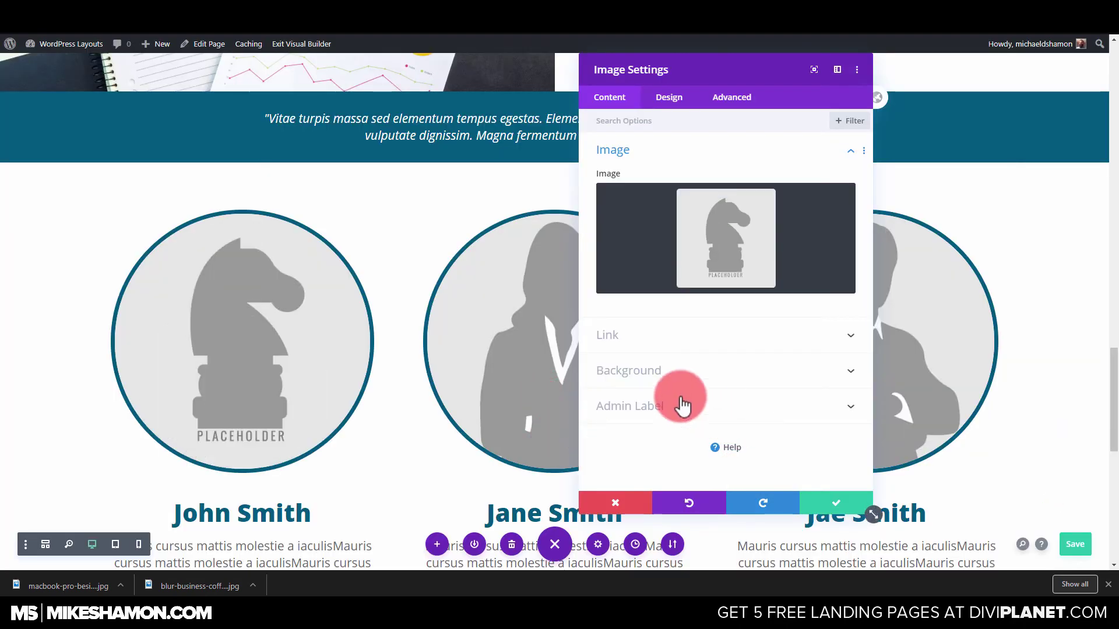
Step: Set the chess-piece image's rounded corners to 0px and its border width to 1px
left_click(669, 97)
left_click(625, 250)
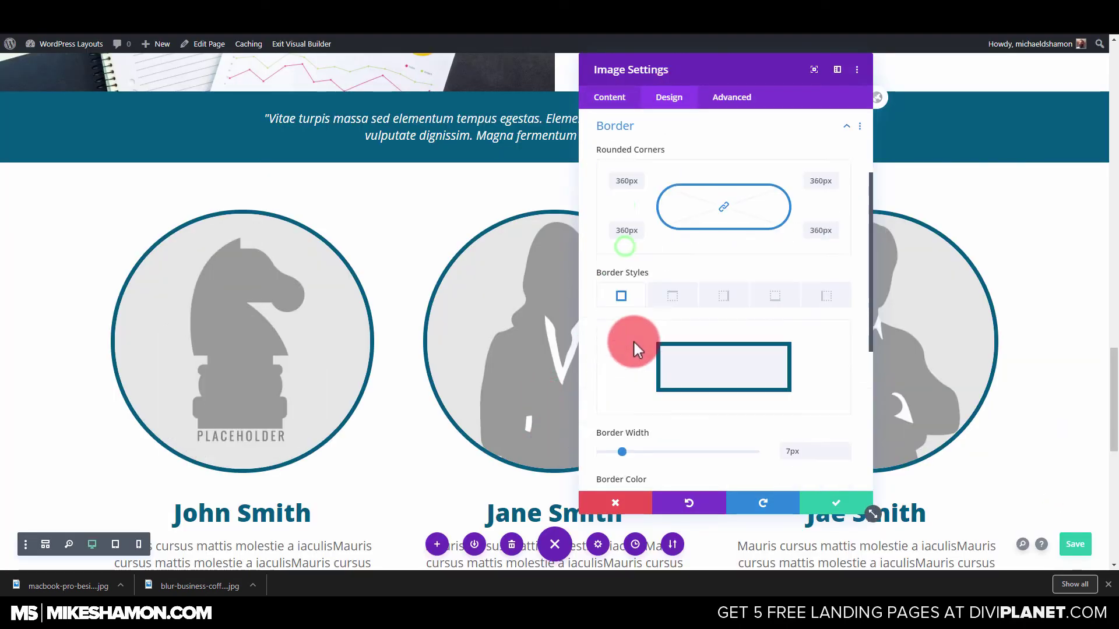
scroll(627, 454, "down", 1)
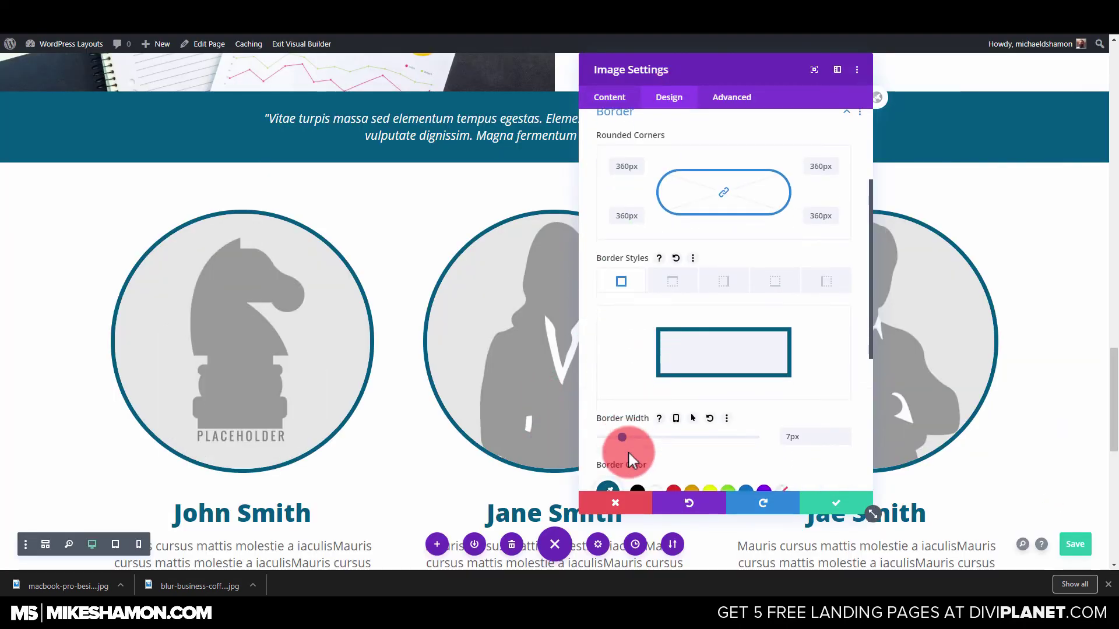
scroll(627, 450, "down", 3)
scroll(627, 327, "up", 5)
left_click(622, 277)
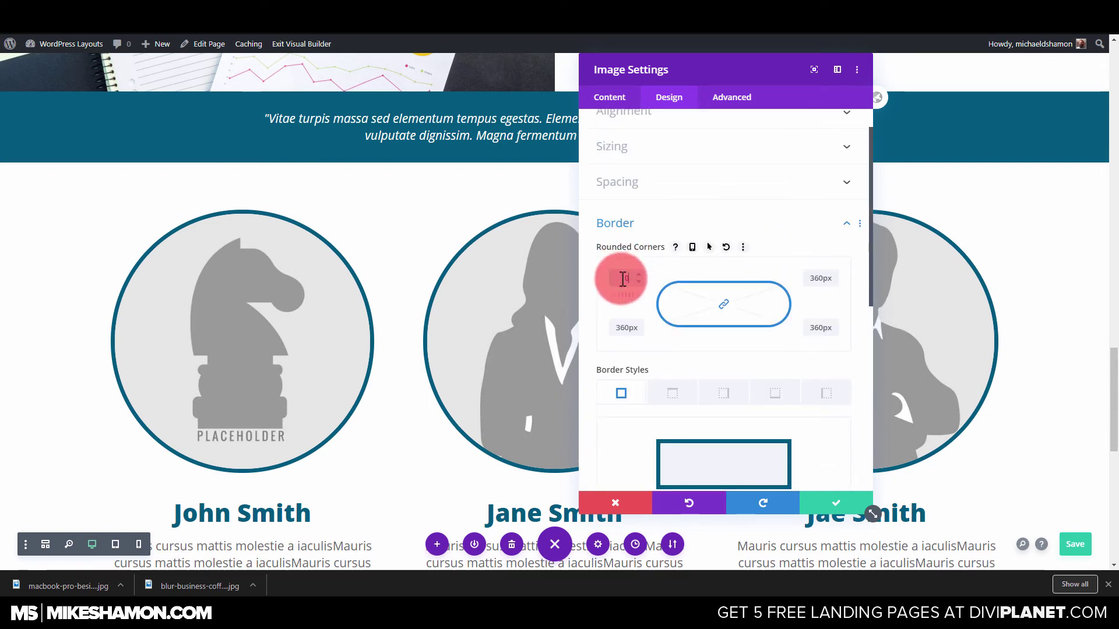
type("0")
scroll(664, 373, "down", 3)
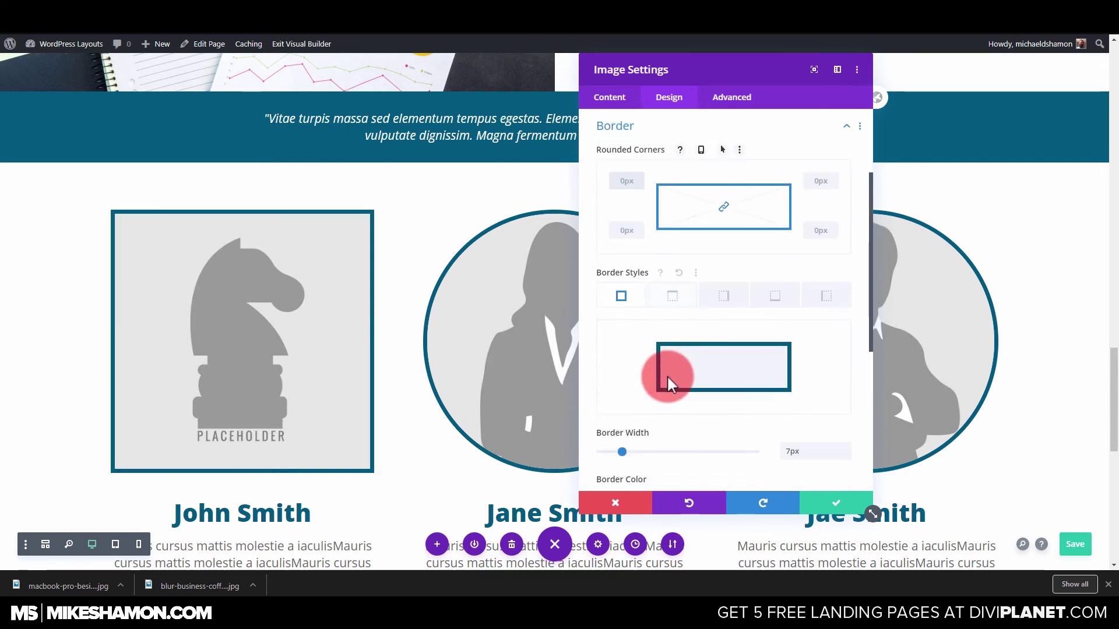
left_click_drag(620, 451, 604, 452)
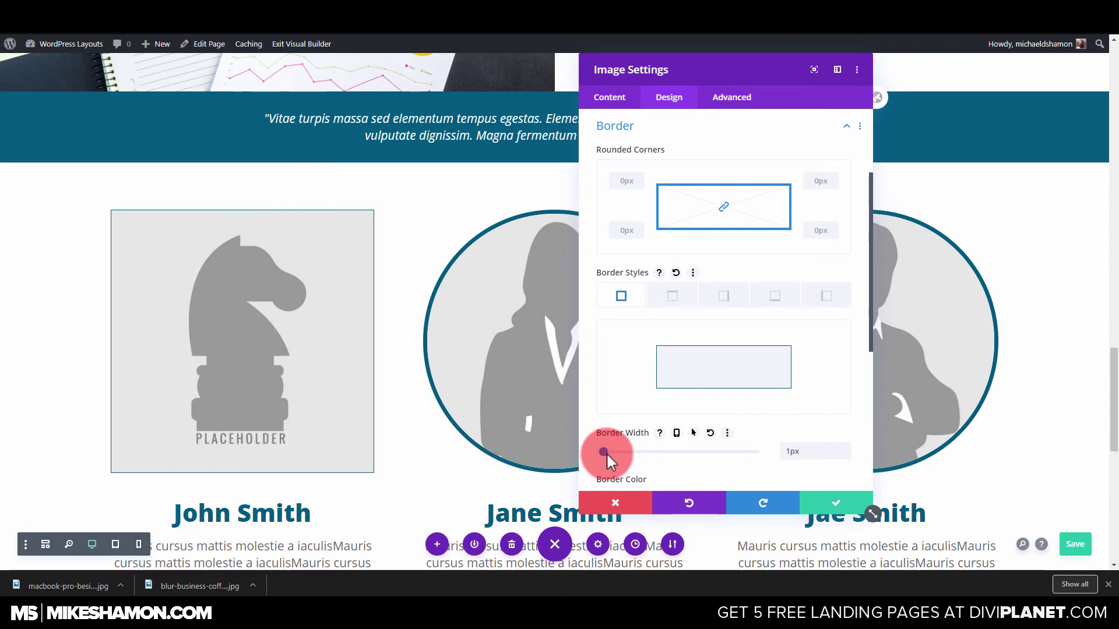
scroll(716, 437, "down", 2)
scroll(722, 437, "down", 5)
Step: Add a solid offset box shadow to the chess-piece image with 5px horizontal and vertical positions
left_click(688, 318)
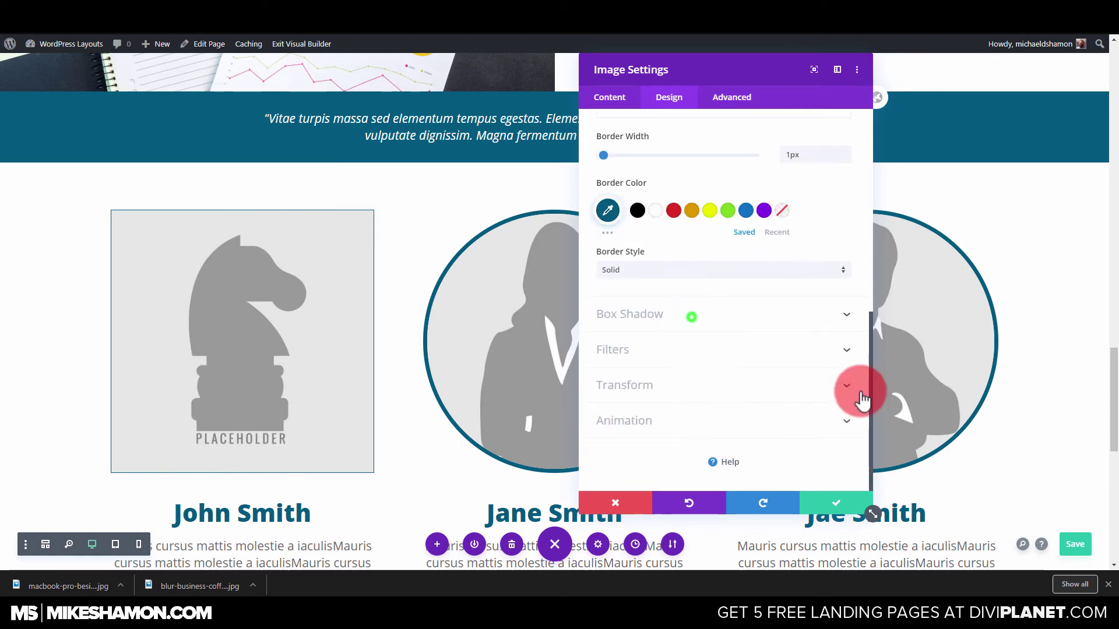
left_click(675, 309)
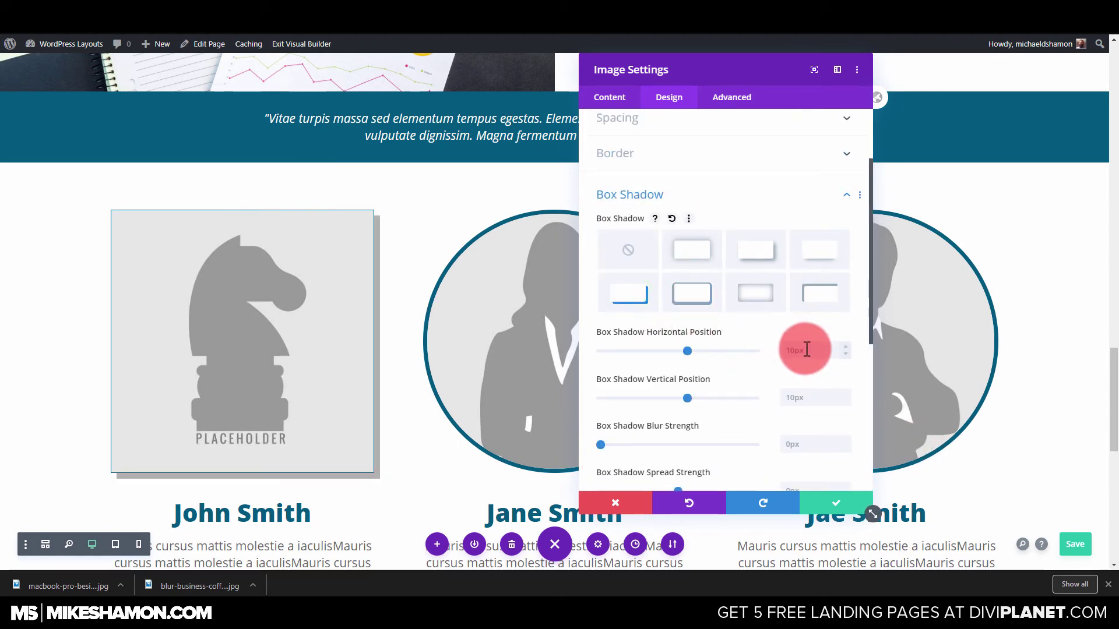
left_click(806, 349)
type("8")
left_click(809, 394)
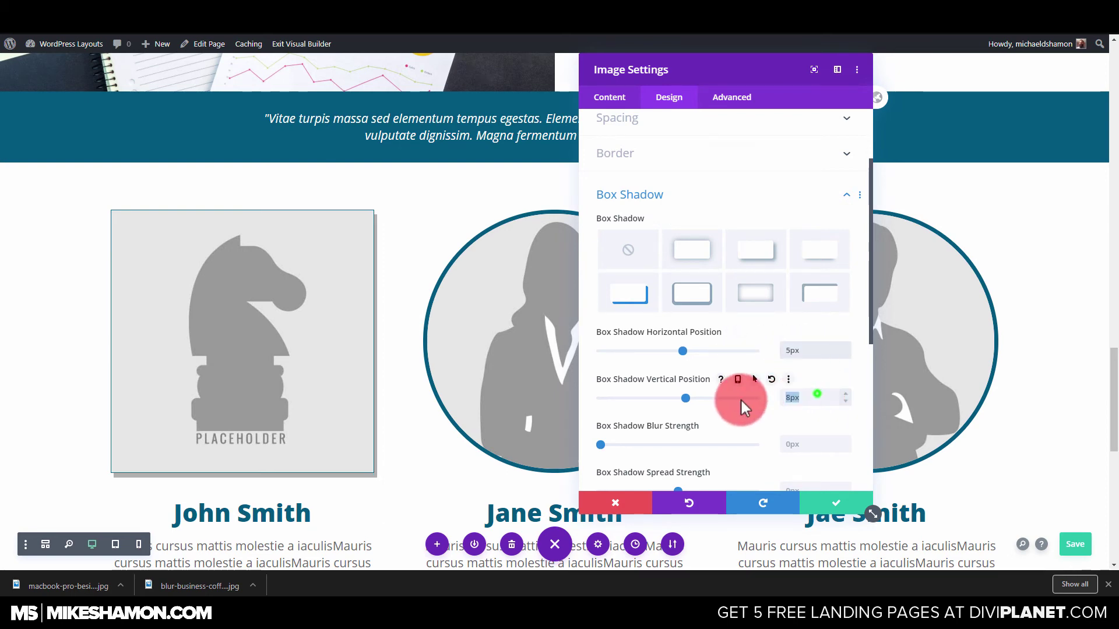
type("5")
left_click(857, 354)
Step: Darken the chess-piece image's shadow color to rgba(0,0,0,0.57) and save the image settings
scroll(699, 292, "up", 2)
scroll(675, 297, "down", 5)
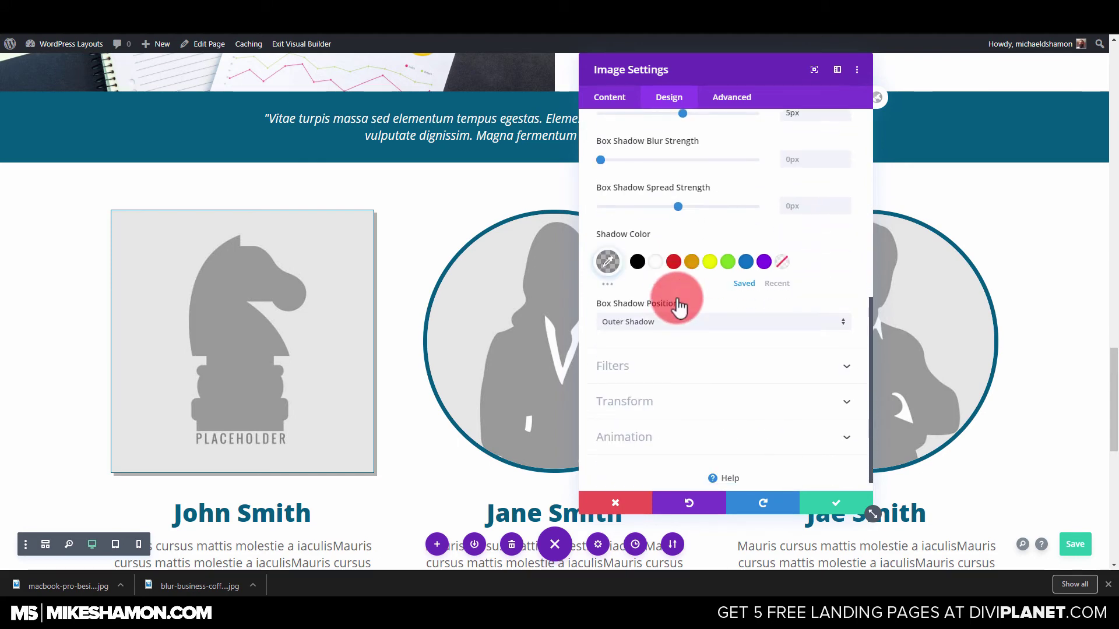
left_click(609, 262)
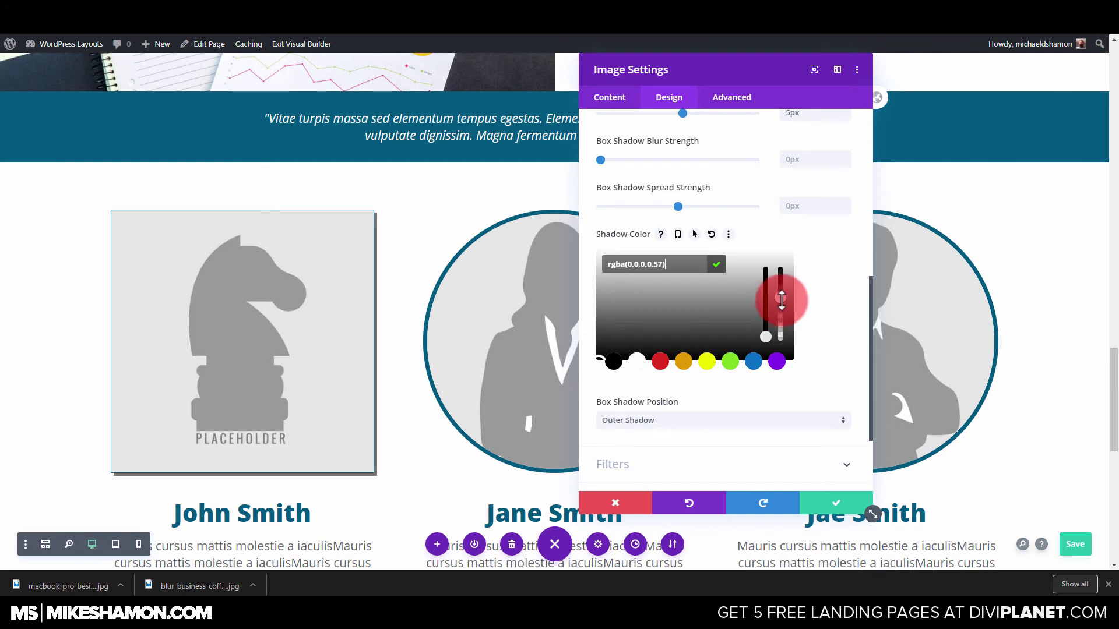
left_click(836, 502)
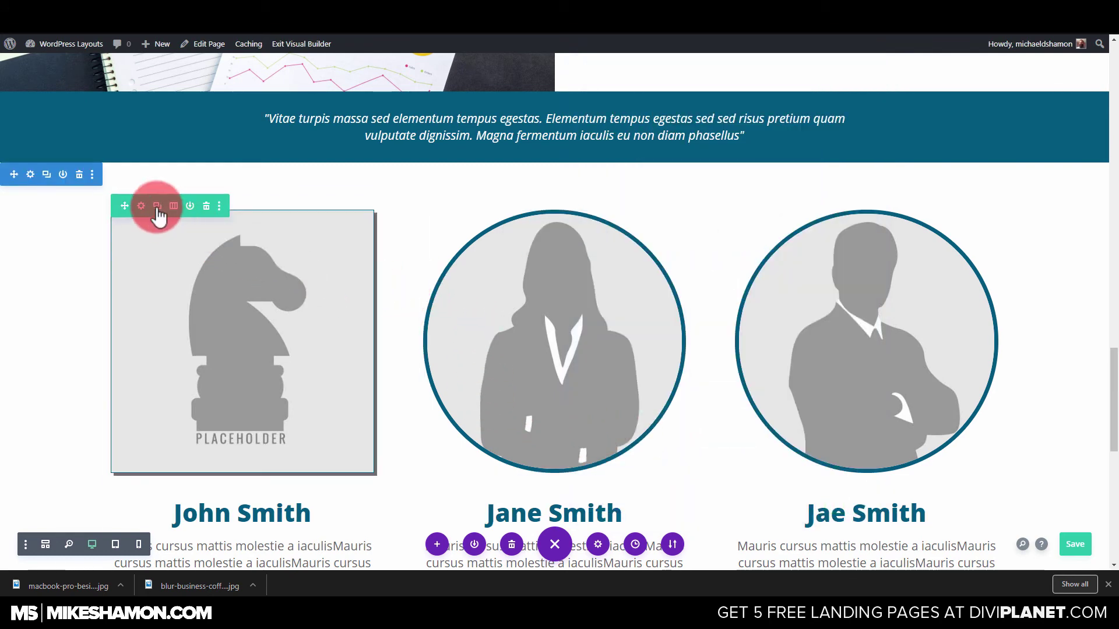
Step: Set the first column's chess-piece image border width to 5px and save the image settings
left_click(222, 239)
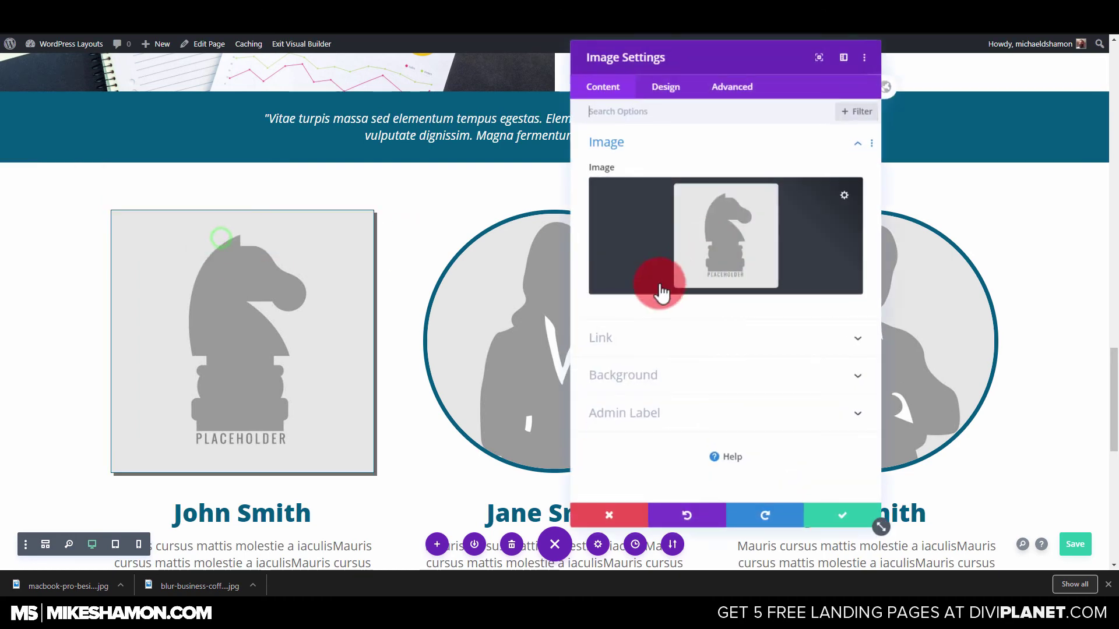
left_click(669, 98)
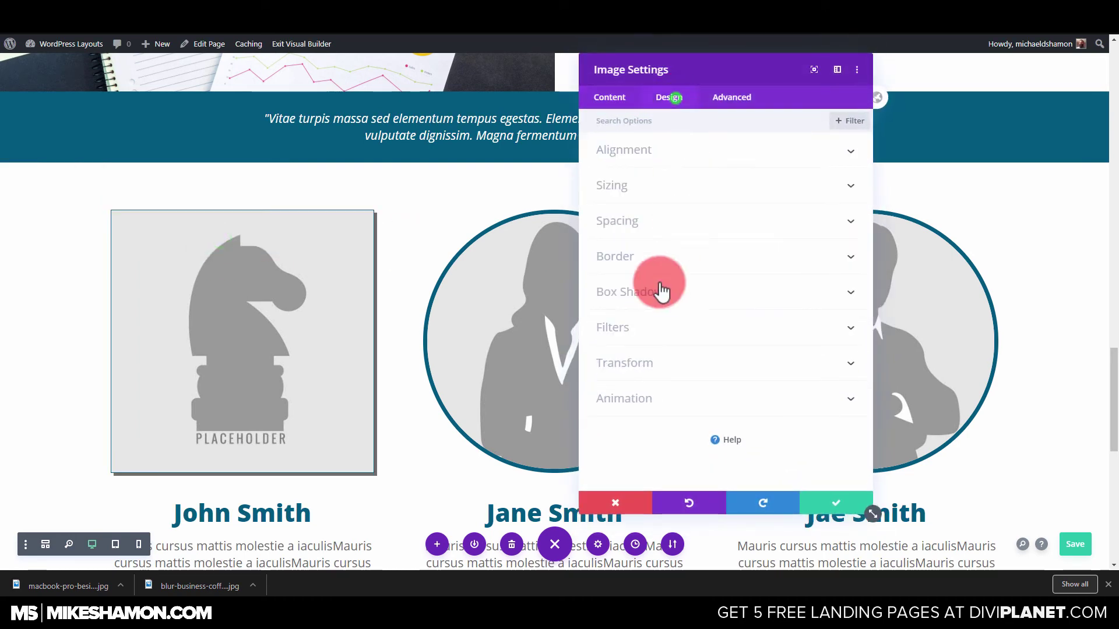
left_click(639, 257)
scroll(635, 356, "down", 2)
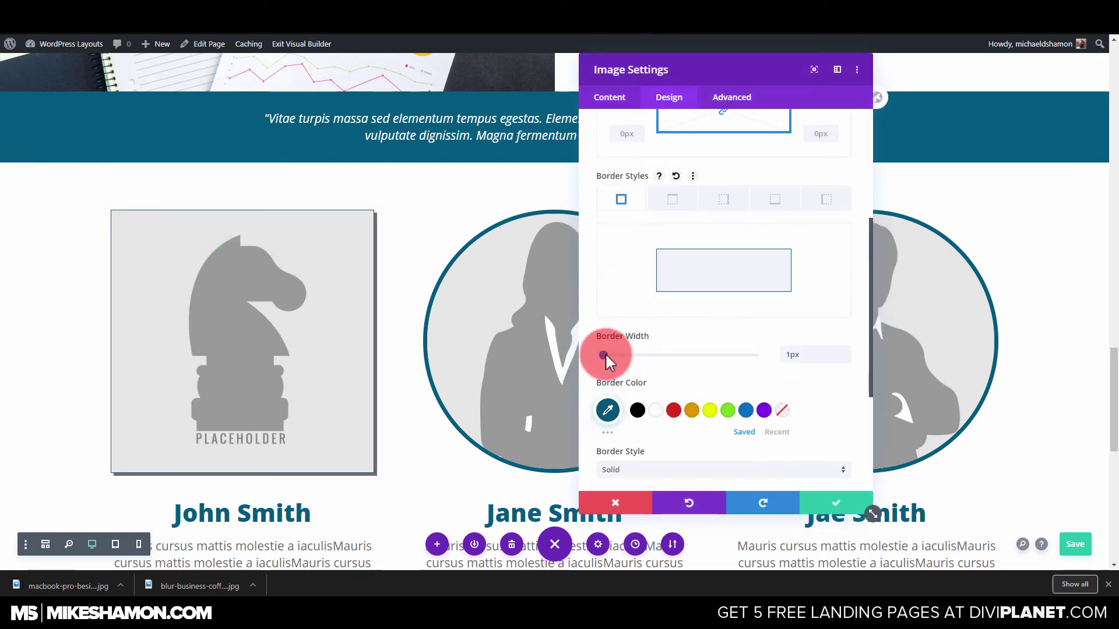
left_click_drag(605, 353, 615, 354)
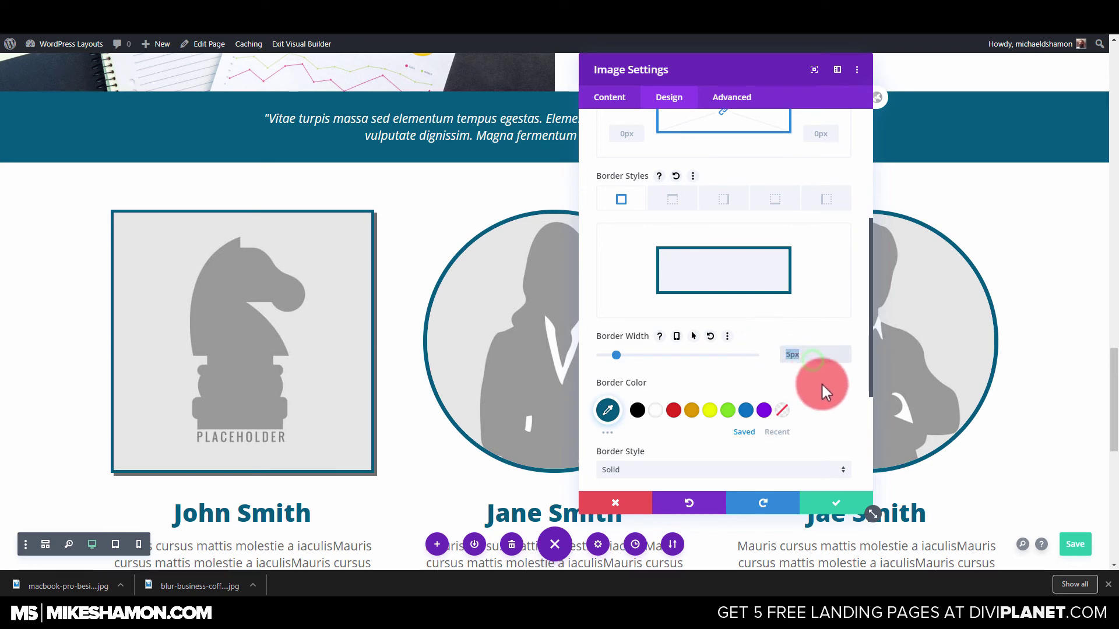
type("3")
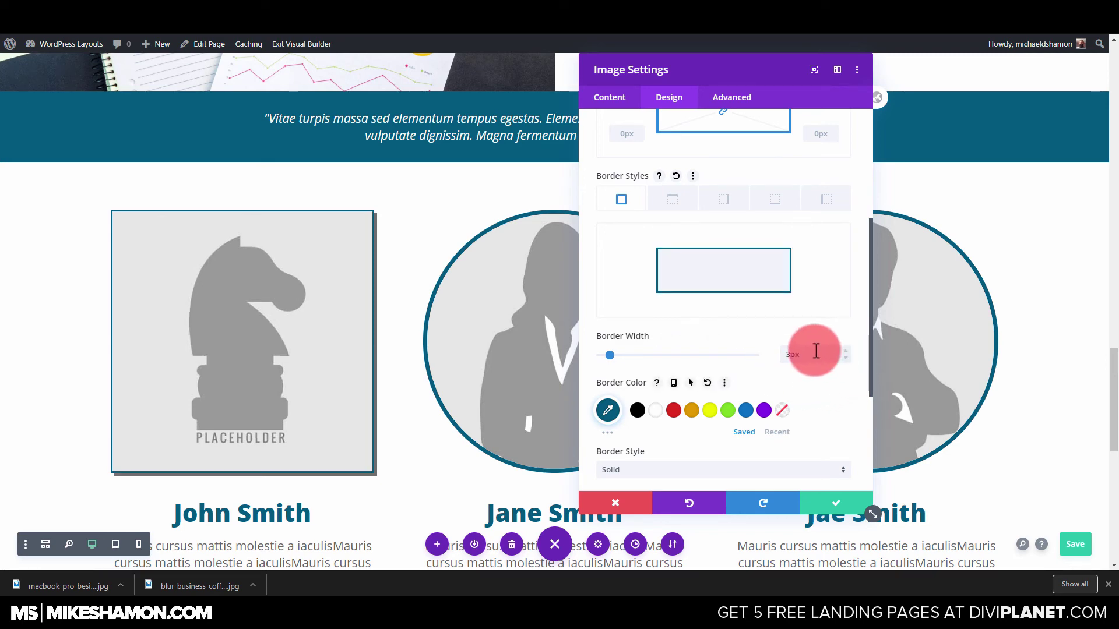
left_click_drag(816, 351, 792, 362)
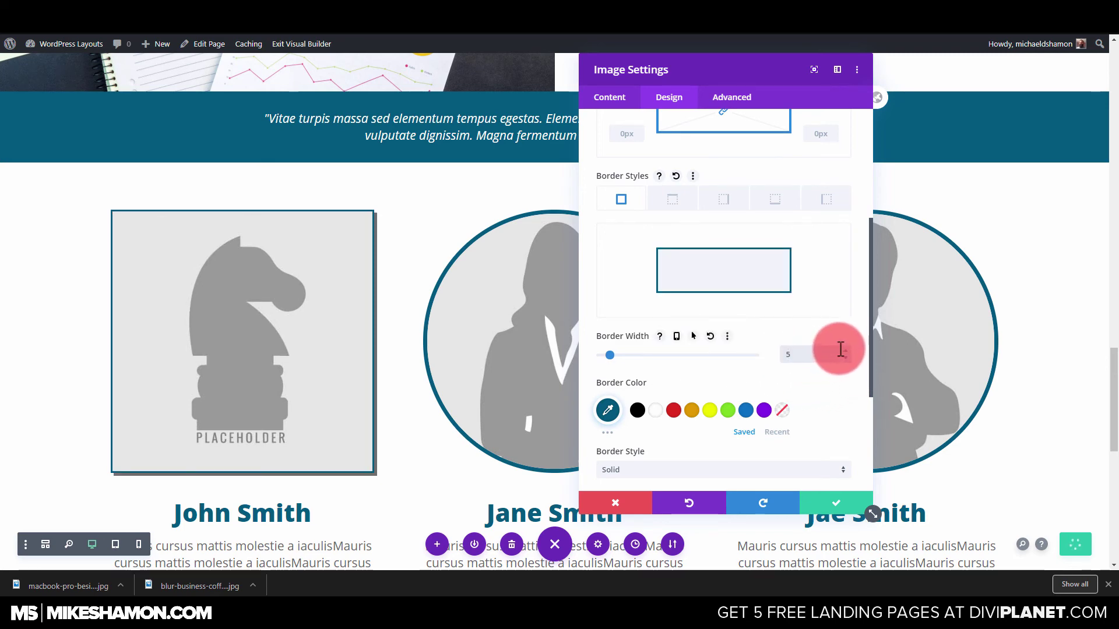
type("5")
left_click(857, 350)
left_click(844, 510)
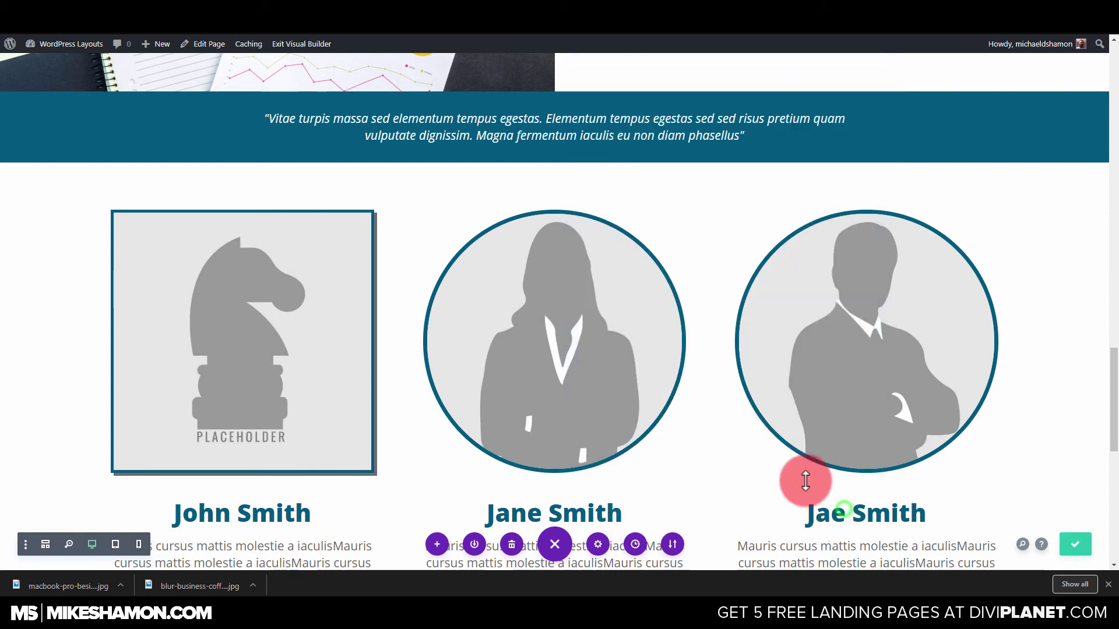
Step: Replace the heading text under the chess-piece image with Service 1 and save it
scroll(275, 489, "down", 2)
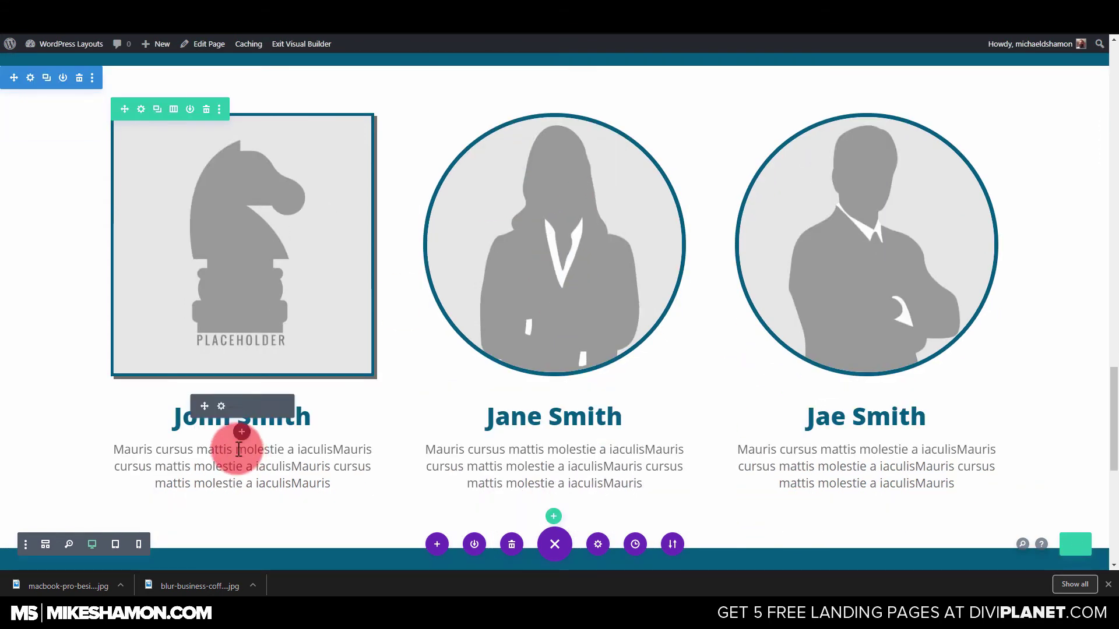
left_click(222, 406)
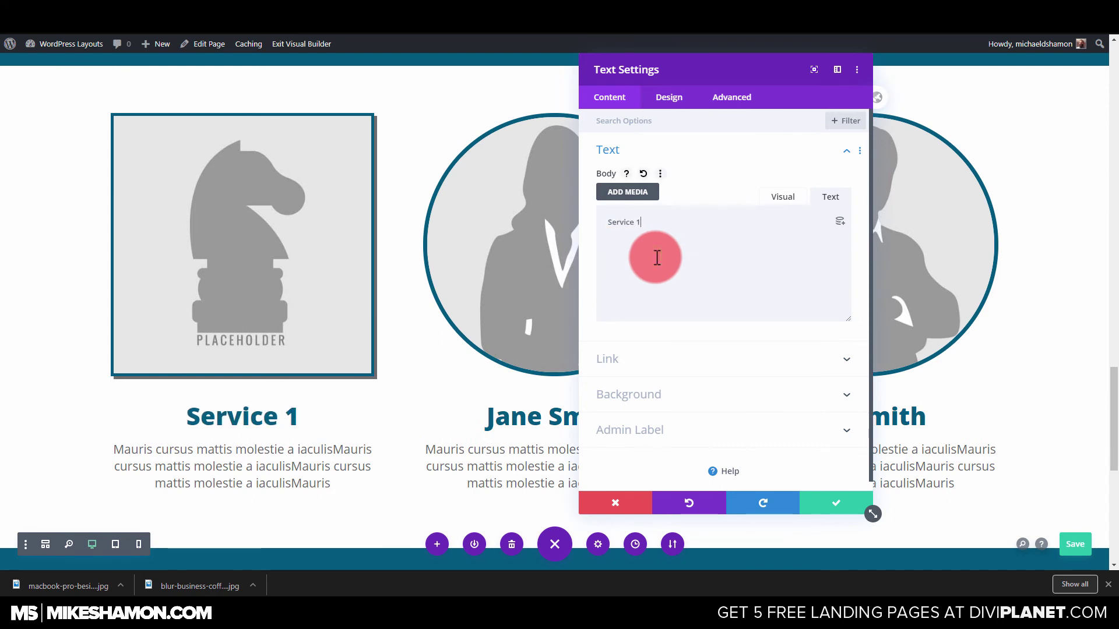
left_click_drag(307, 424, 206, 459)
Step: Replace the second column's heading with a copy of the first column's heading that reads Service 2
left_click_drag(448, 435, 568, 463)
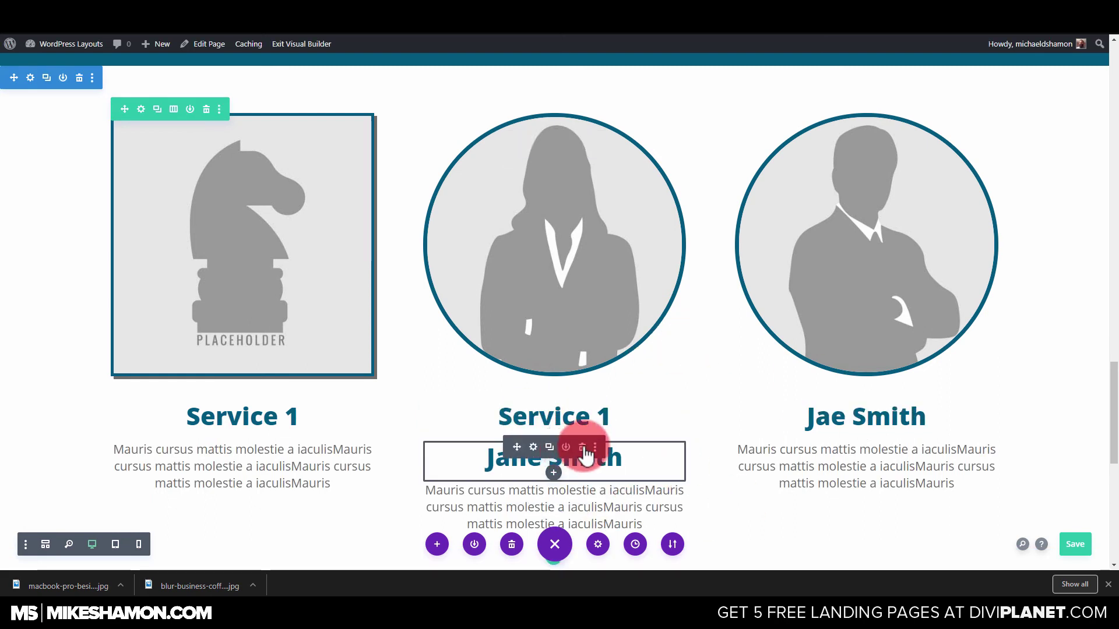
left_click(582, 447)
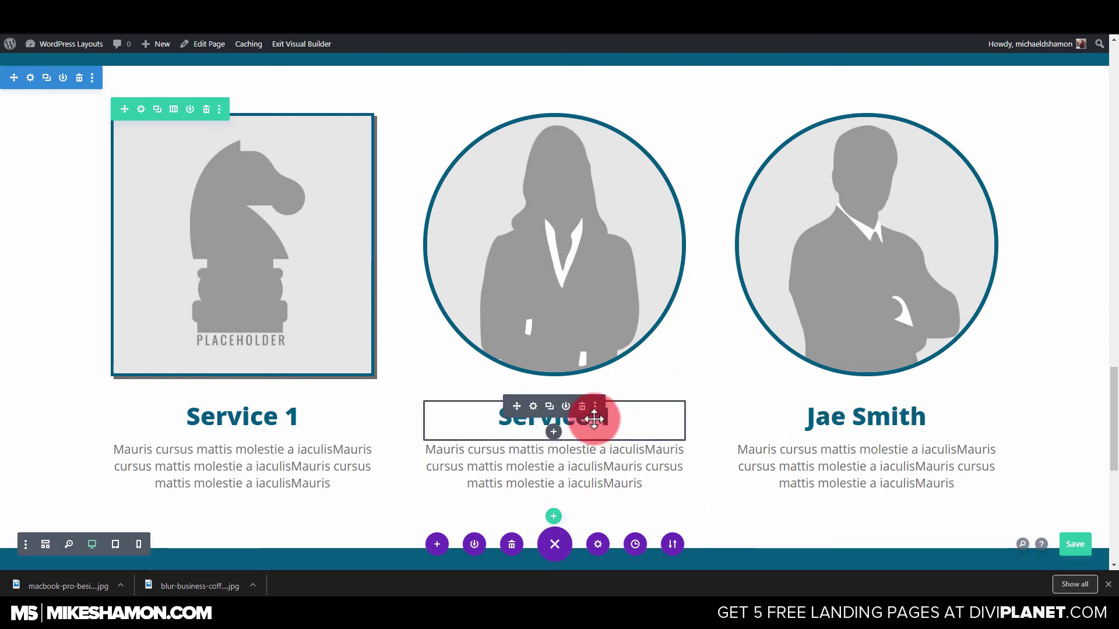
left_click(534, 407)
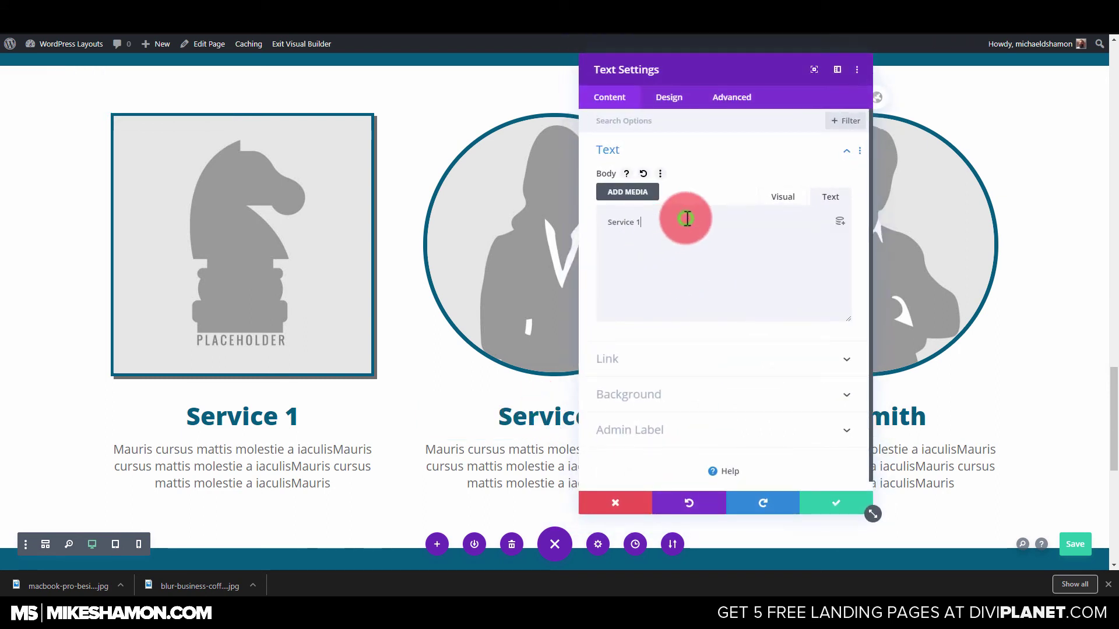
left_click(834, 505)
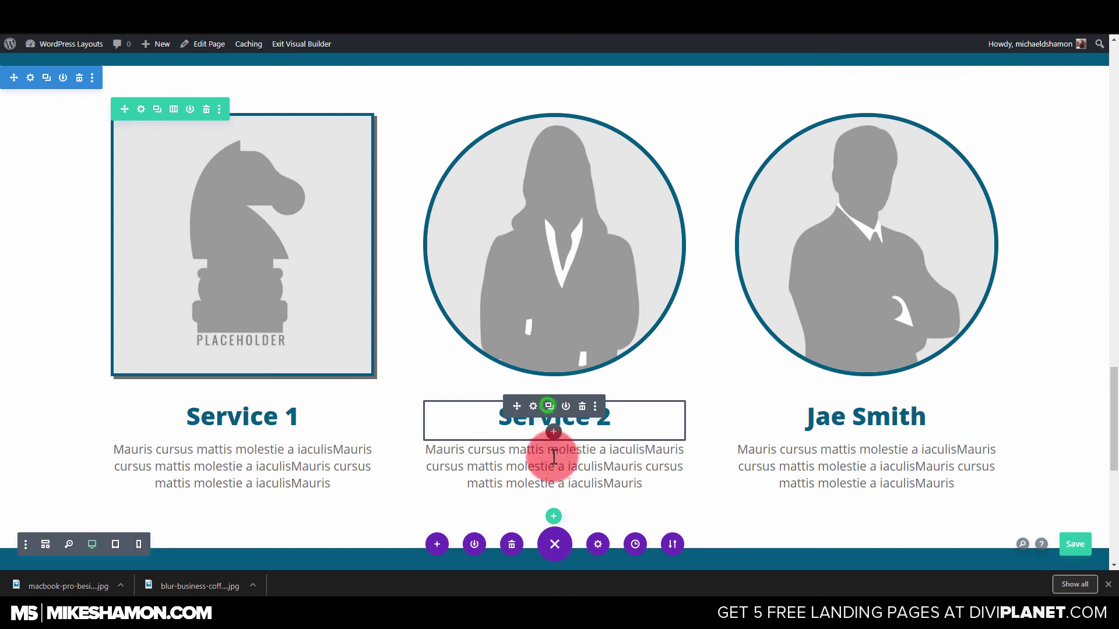
Step: Replace the third column's heading with a copy of the second column's heading that reads Service 3
mouse_move(878, 409)
left_mouse_down()
mouse_move(873, 422)
mouse_move(935, 443)
mouse_move(886, 407)
left_mouse_up()
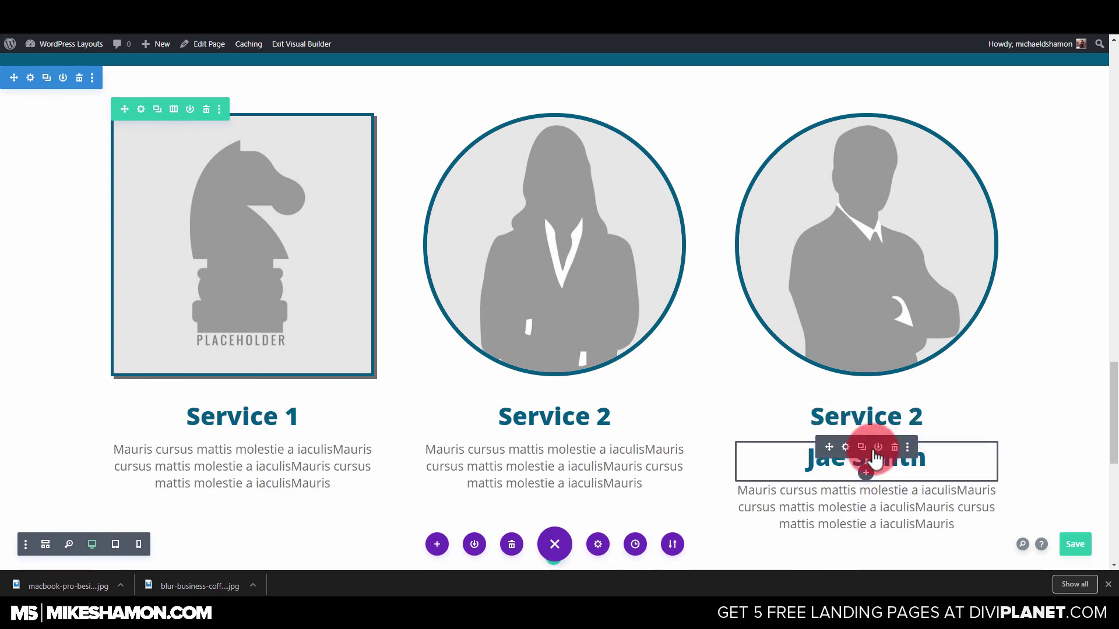
left_click(842, 407)
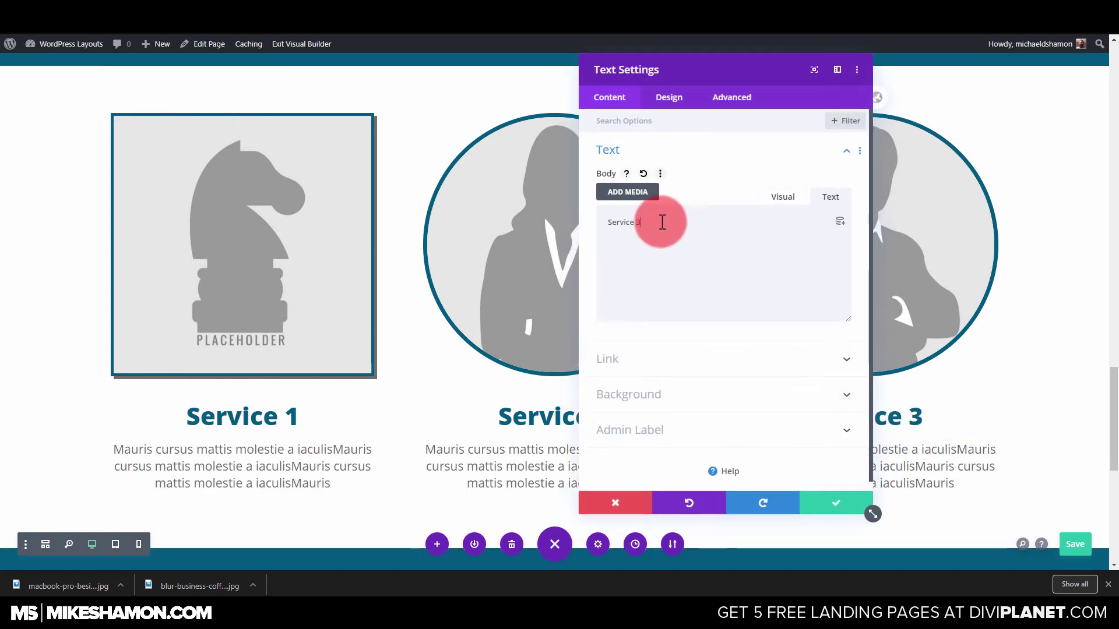
left_click(811, 513)
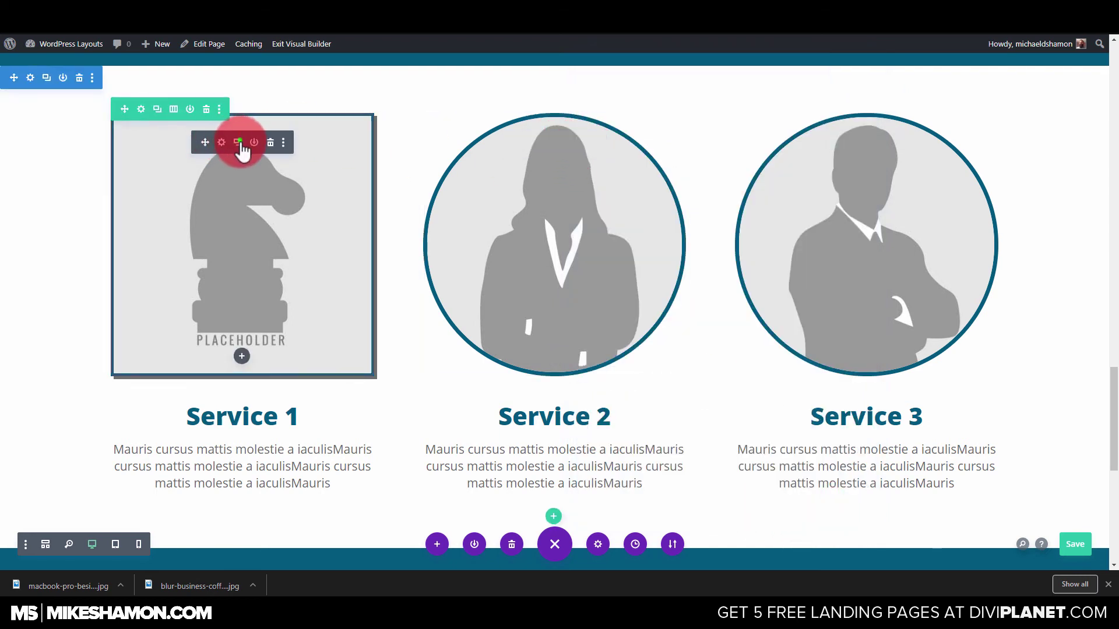
Step: Place copies of the chess-piece image in the second and third columns and delete both circular portraits
left_click(238, 142)
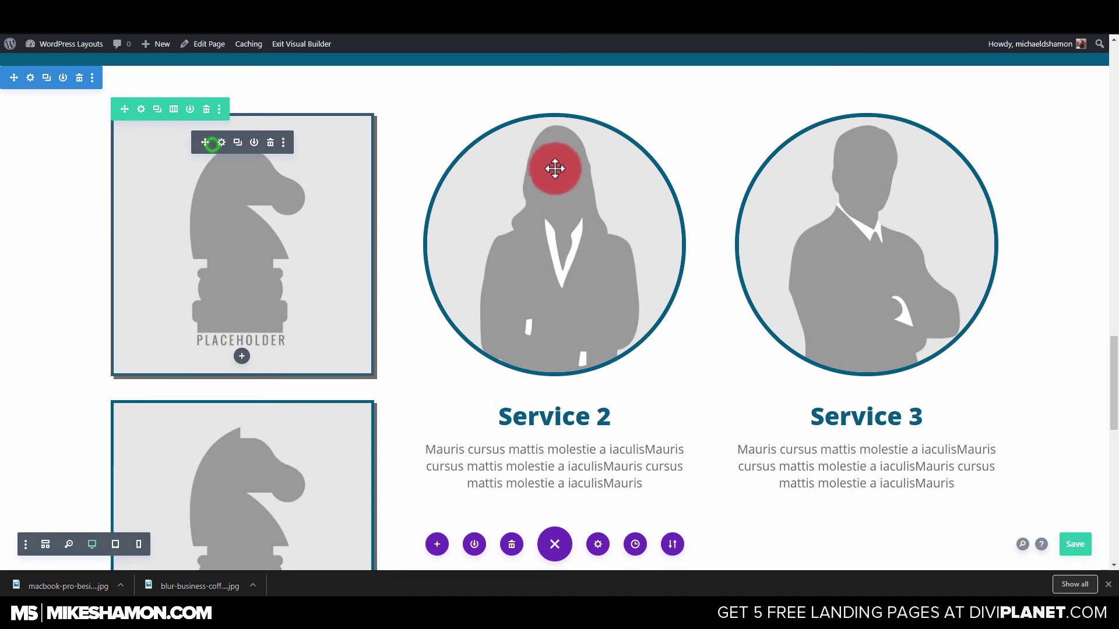
mouse_move(555, 168)
left_mouse_down()
mouse_move(577, 165)
mouse_move(572, 130)
mouse_move(572, 145)
mouse_move(552, 157)
left_mouse_up()
left_click(550, 143)
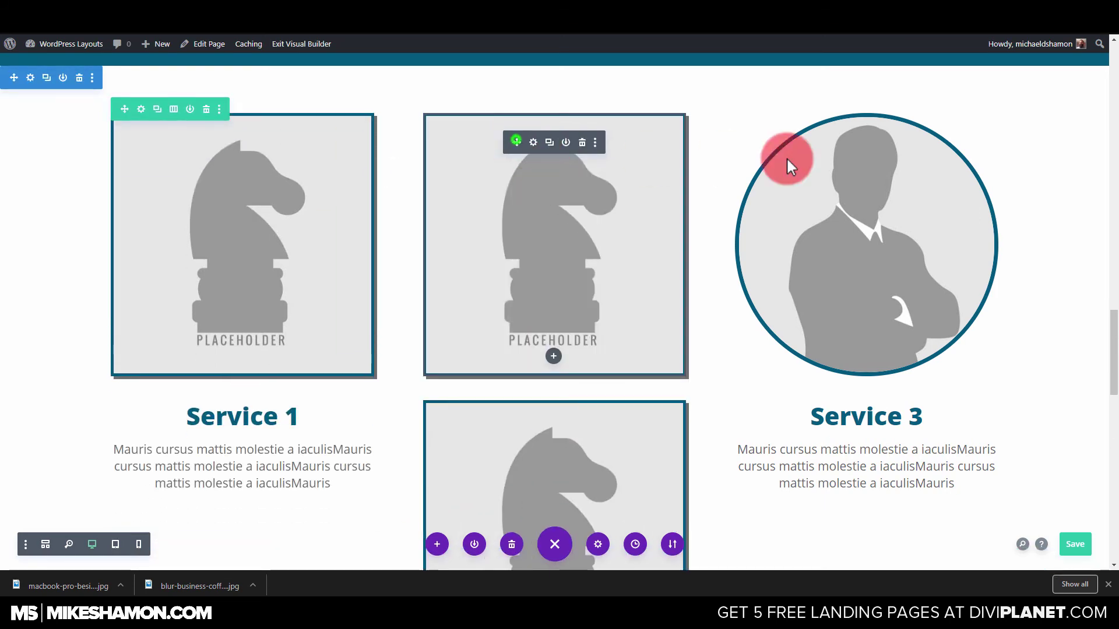
left_click_drag(787, 165, 836, 128)
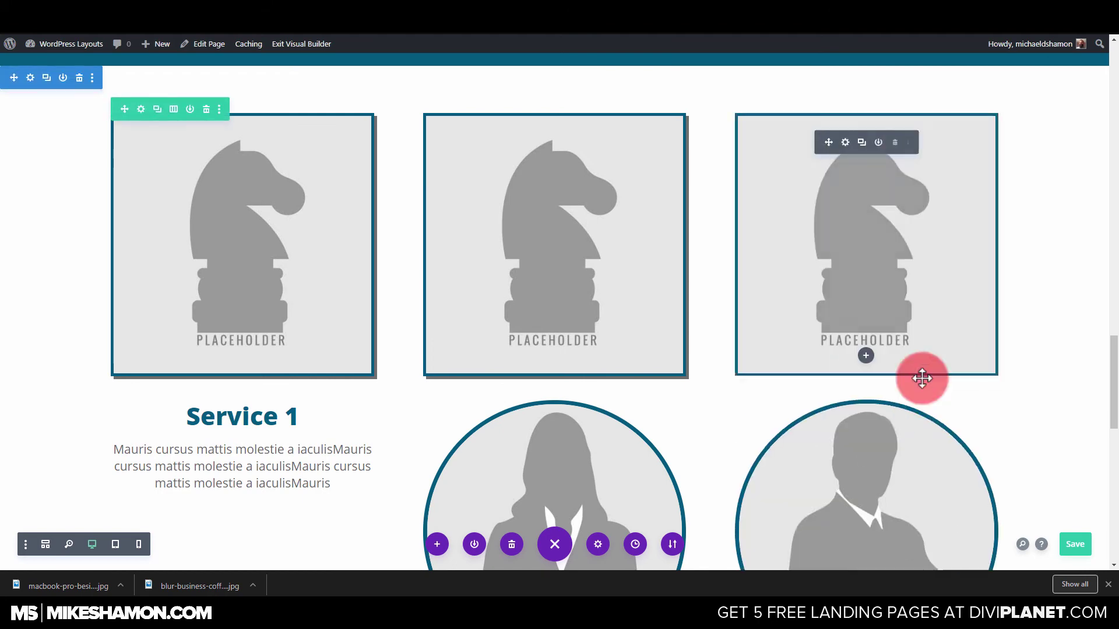
left_click_drag(921, 379, 923, 385)
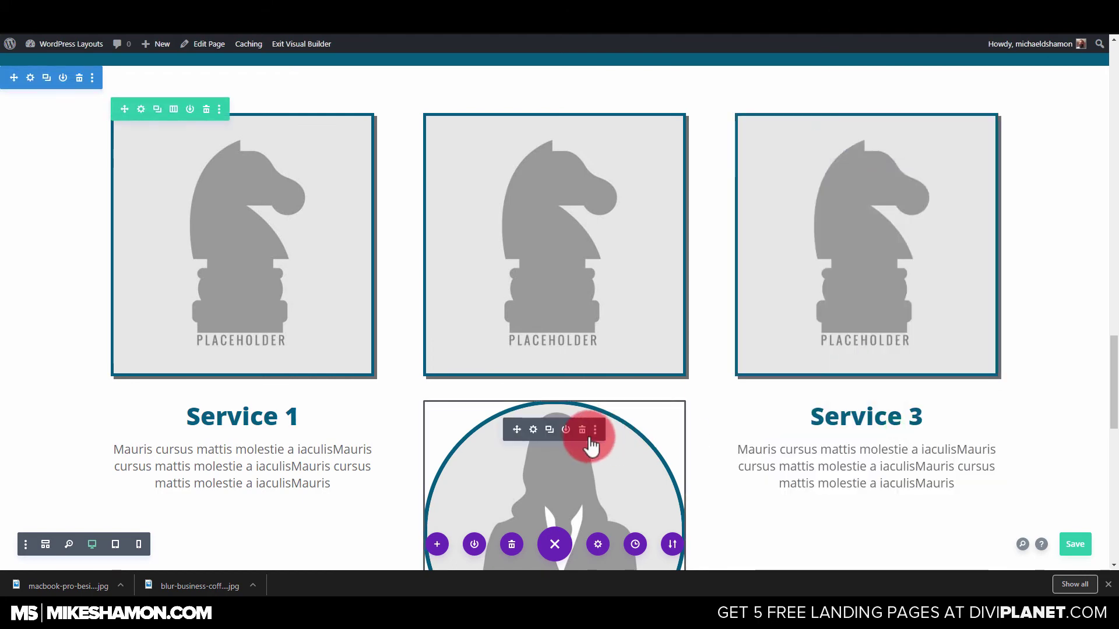
left_click_drag(582, 431, 554, 147)
Step: Duplicate the Service 2 heading for use as the opt-in section's title
scroll(873, 297, "up", 8)
scroll(530, 304, "down", 13)
scroll(532, 205, "up", 5)
scroll(462, 287, "up", 15)
scroll(577, 347, "down", 15)
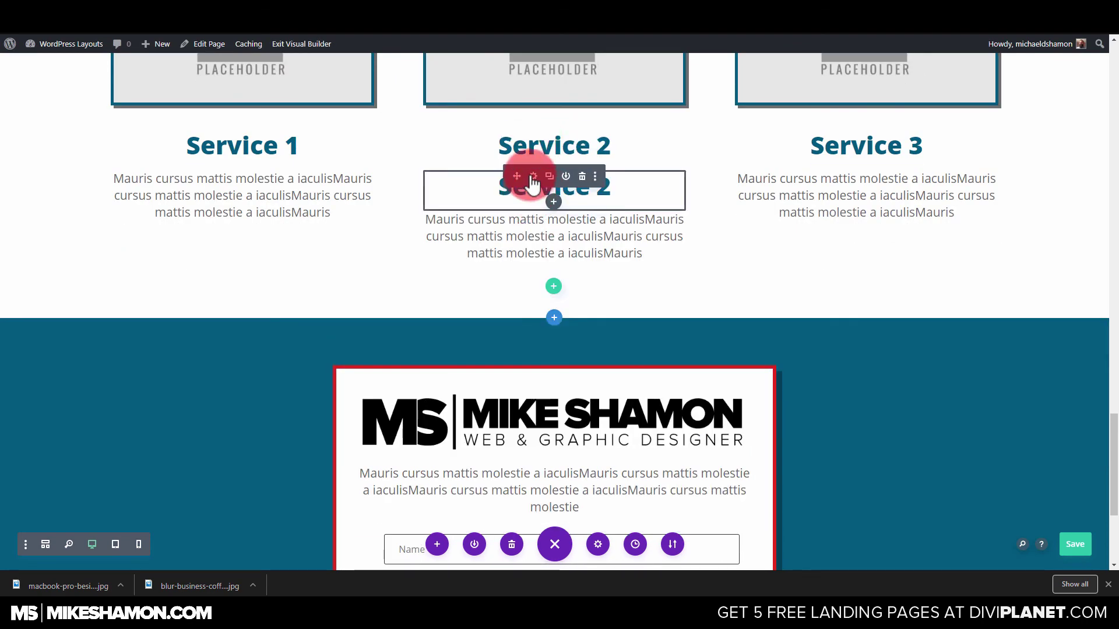
left_click_drag(516, 172, 357, 338)
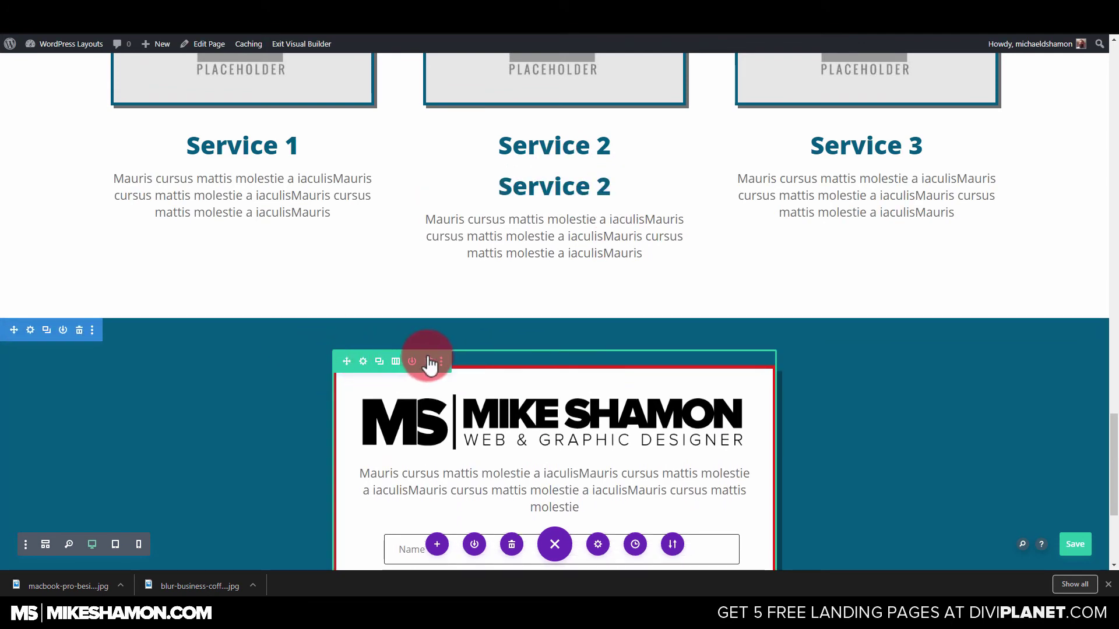
Step: Add an empty single-column row below the opt-in box in the bottom section
scroll(429, 364, "down", 4)
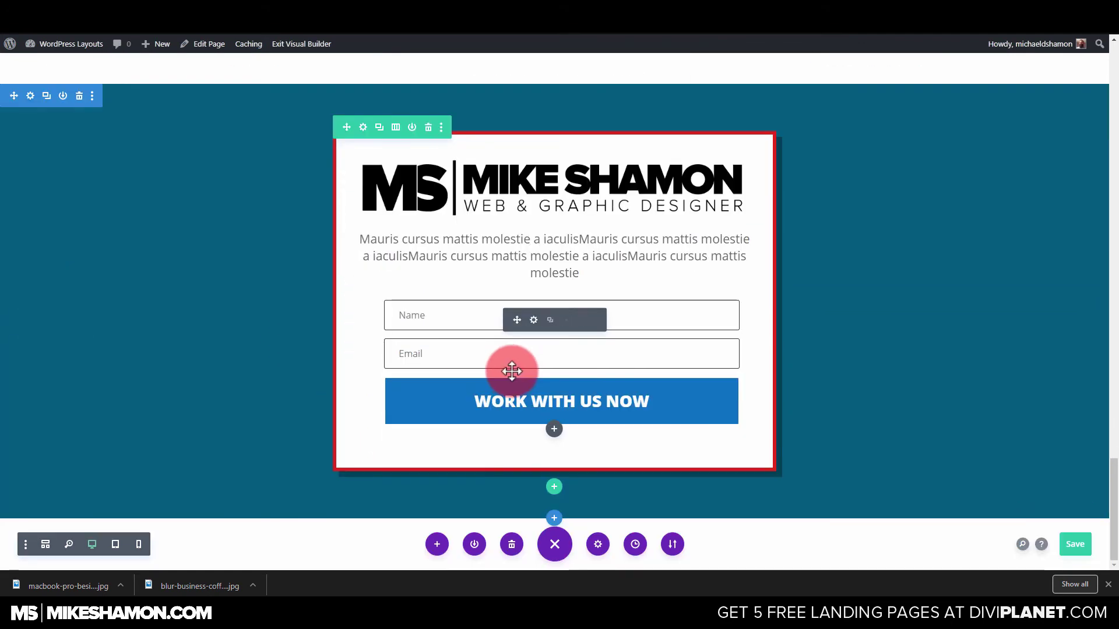
left_click(554, 487)
left_click(508, 278)
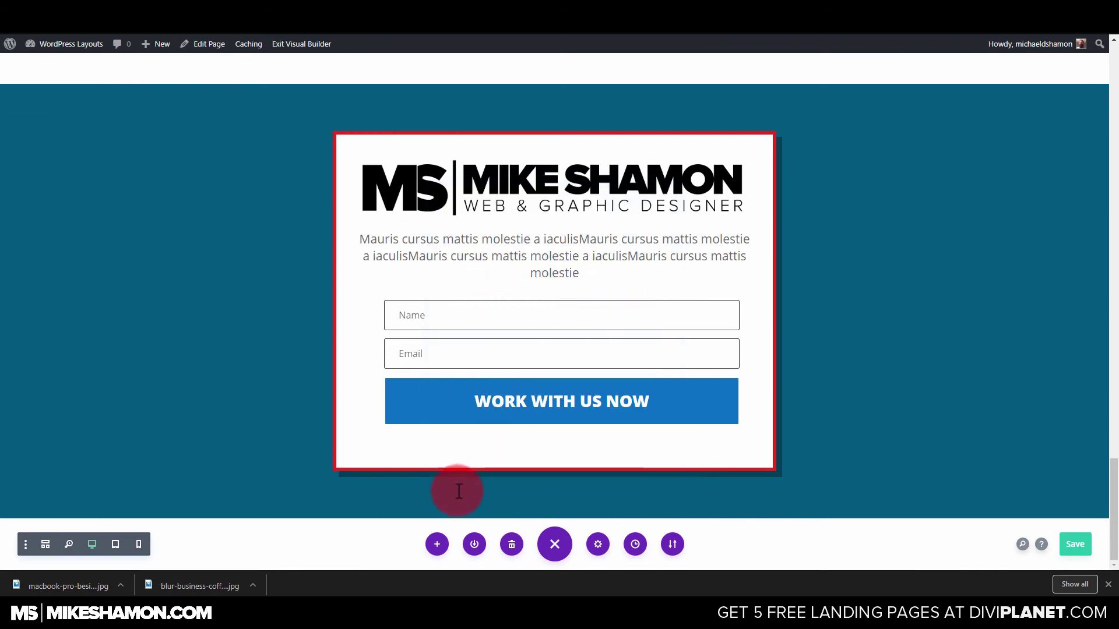
left_click(649, 93)
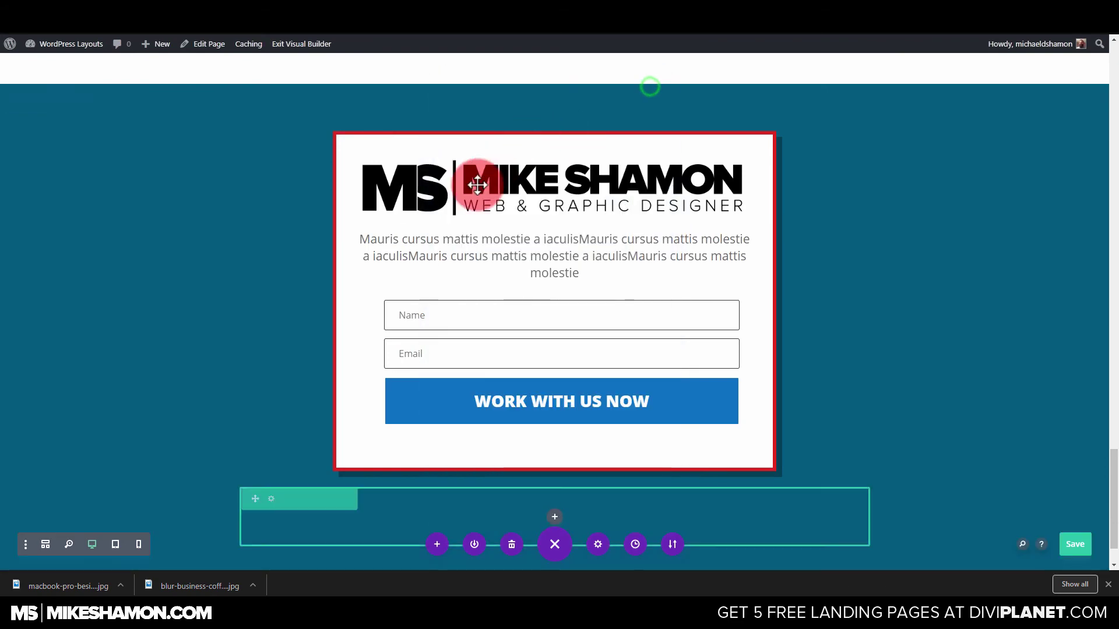
Step: Move the spare Service 2 heading into the new row and place that row above the opt-in box
scroll(477, 171, "up", 4)
left_click_drag(476, 172, 423, 432)
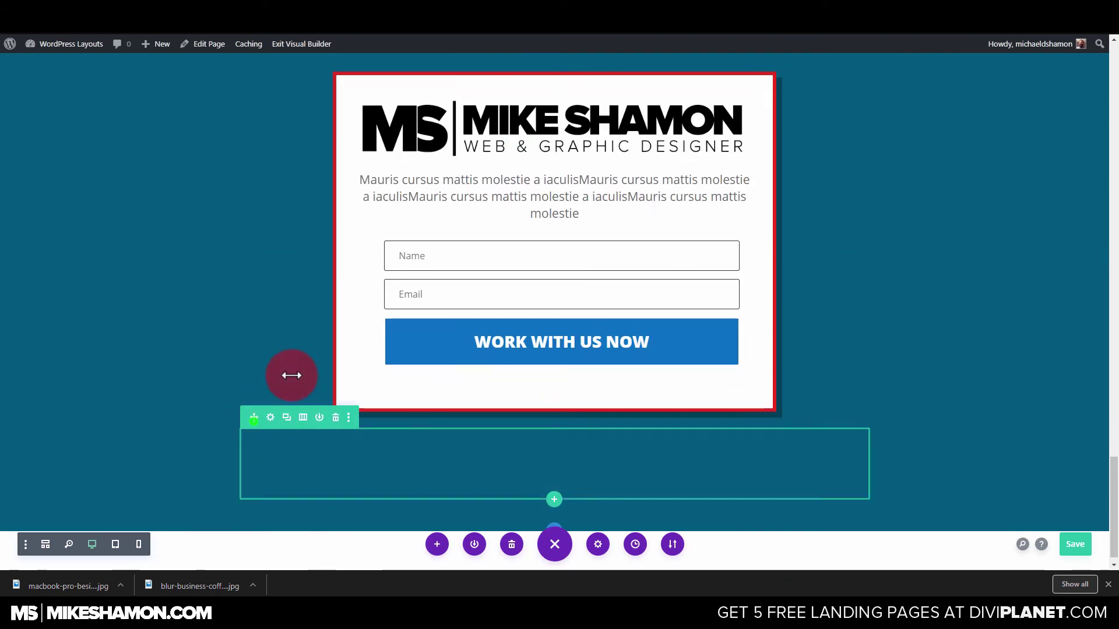
left_click_drag(291, 375, 589, 344)
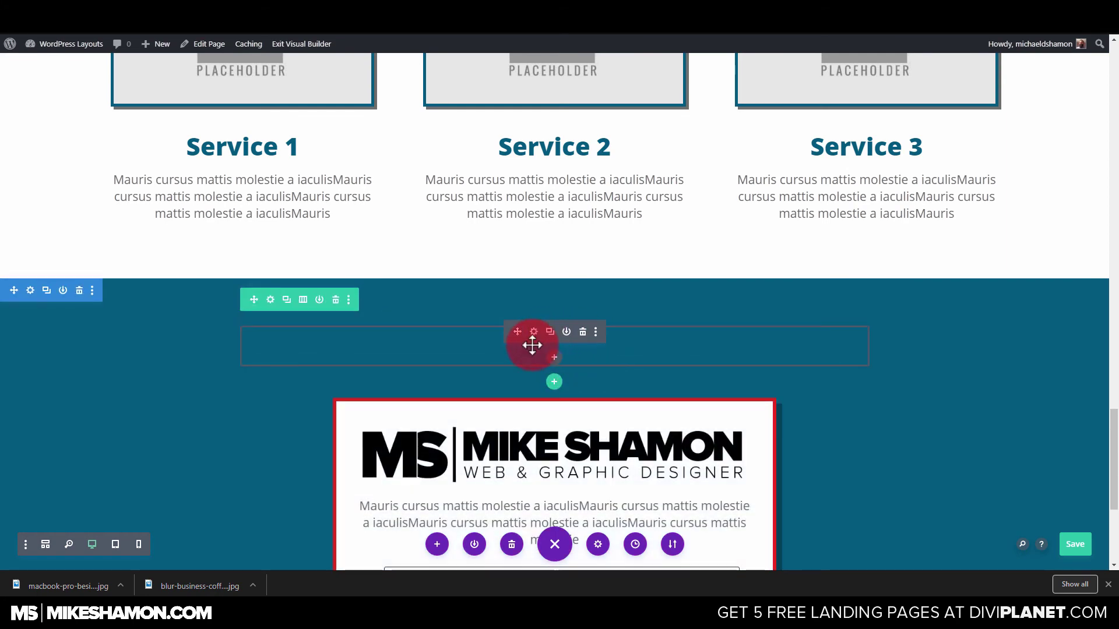
Step: Change the heading above the opt-in box to Work With Us and make its text white
left_click(533, 332)
left_click(692, 238)
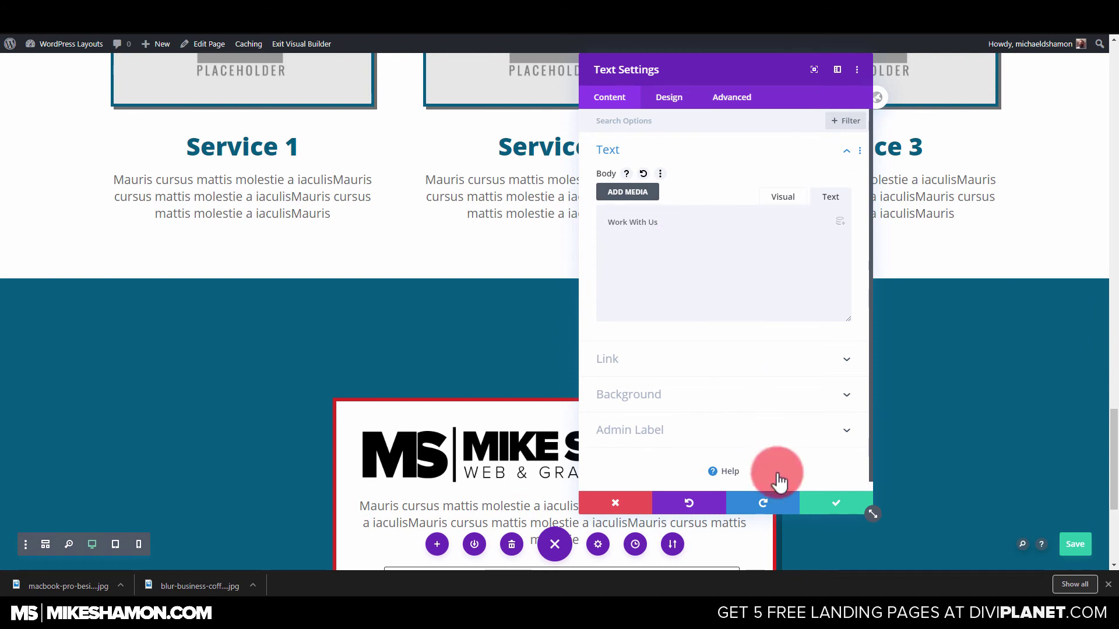
left_click(644, 98)
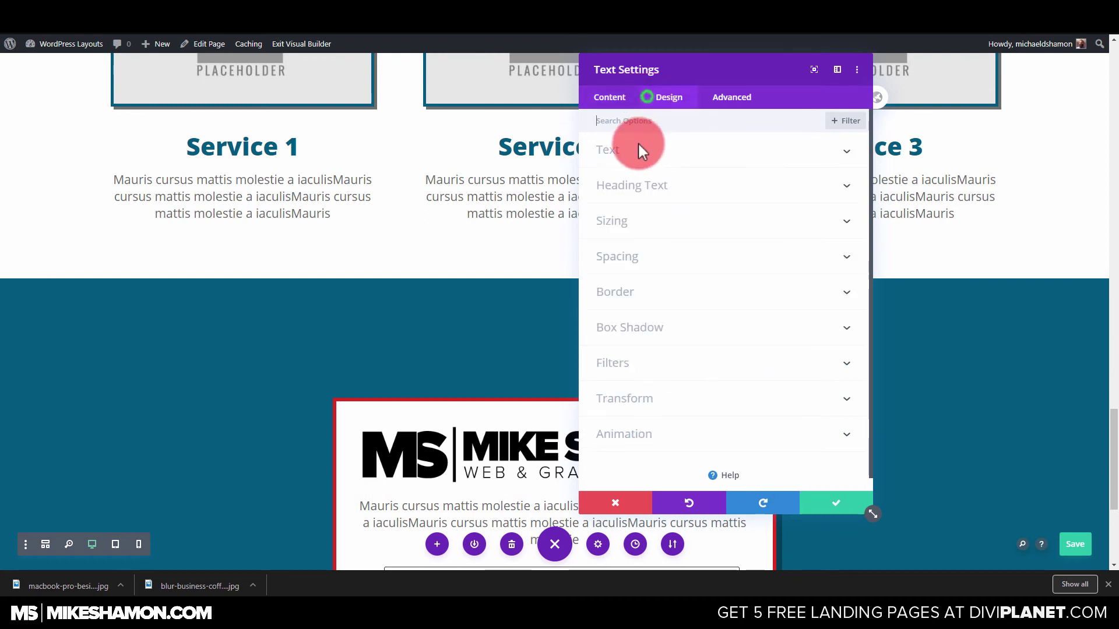
left_click(640, 156)
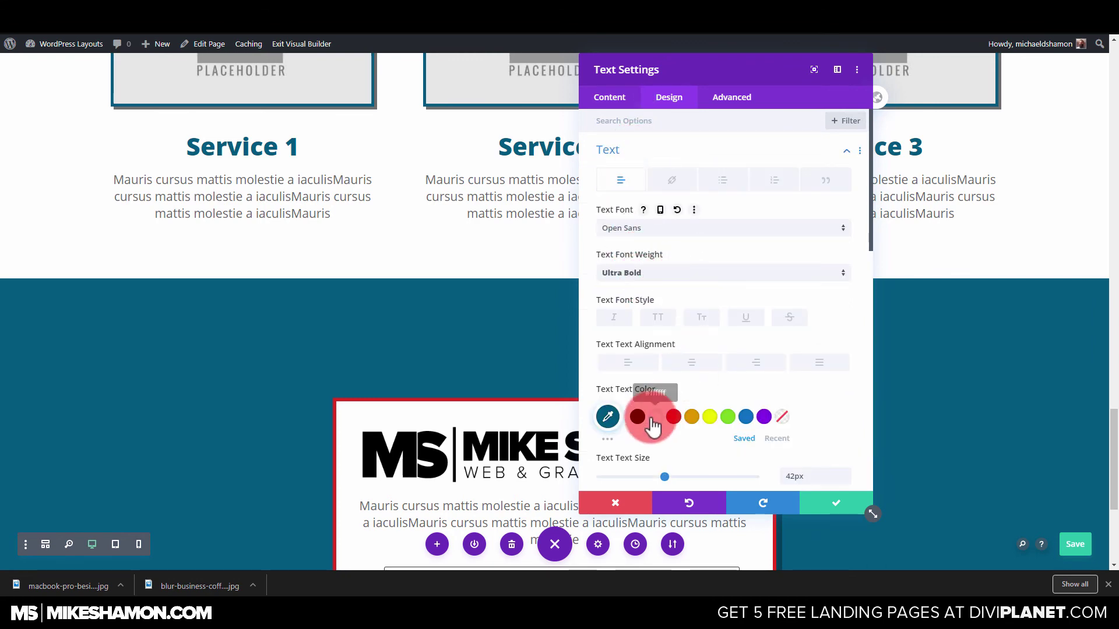
left_click(848, 504)
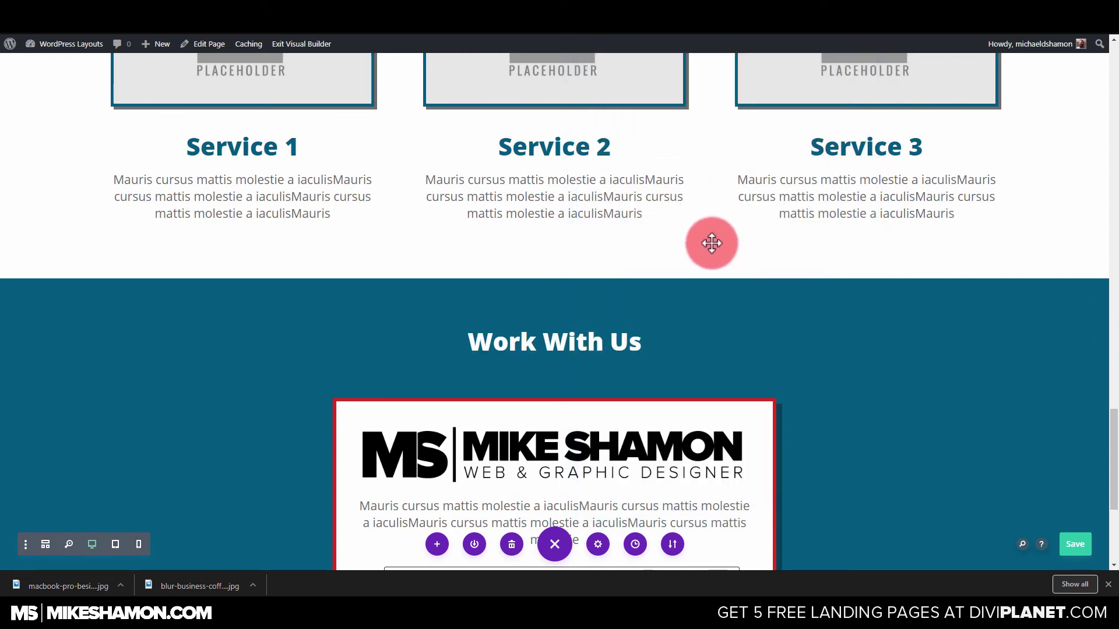
Step: Move the spare divider from under the Our Services heading to directly beneath the Work With Us heading
scroll(634, 280, "up", 12)
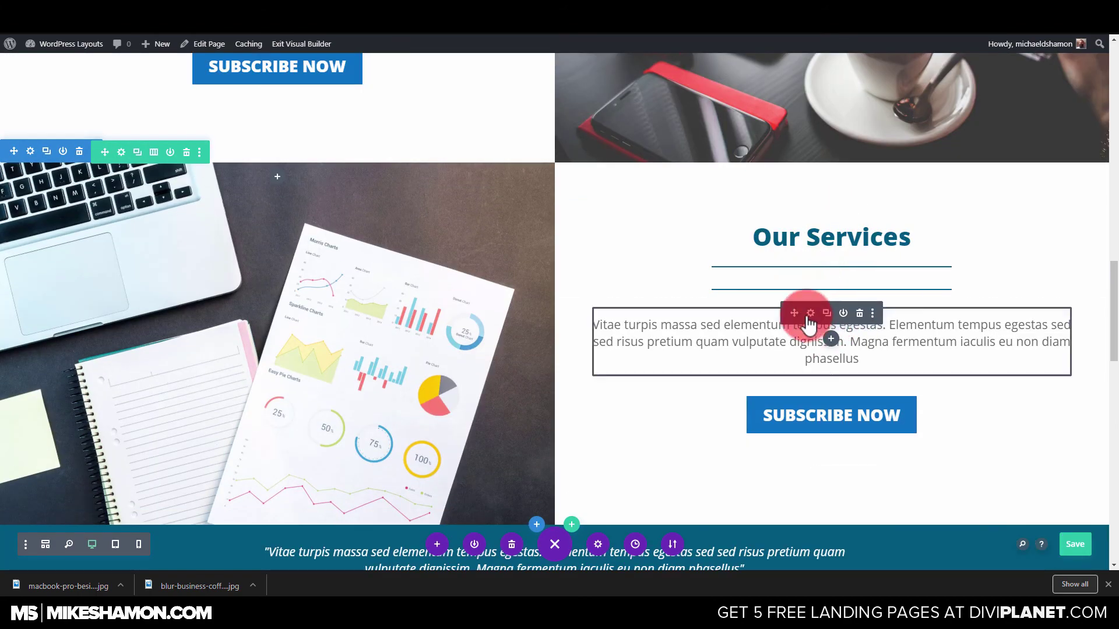
left_click_drag(796, 308, 830, 303)
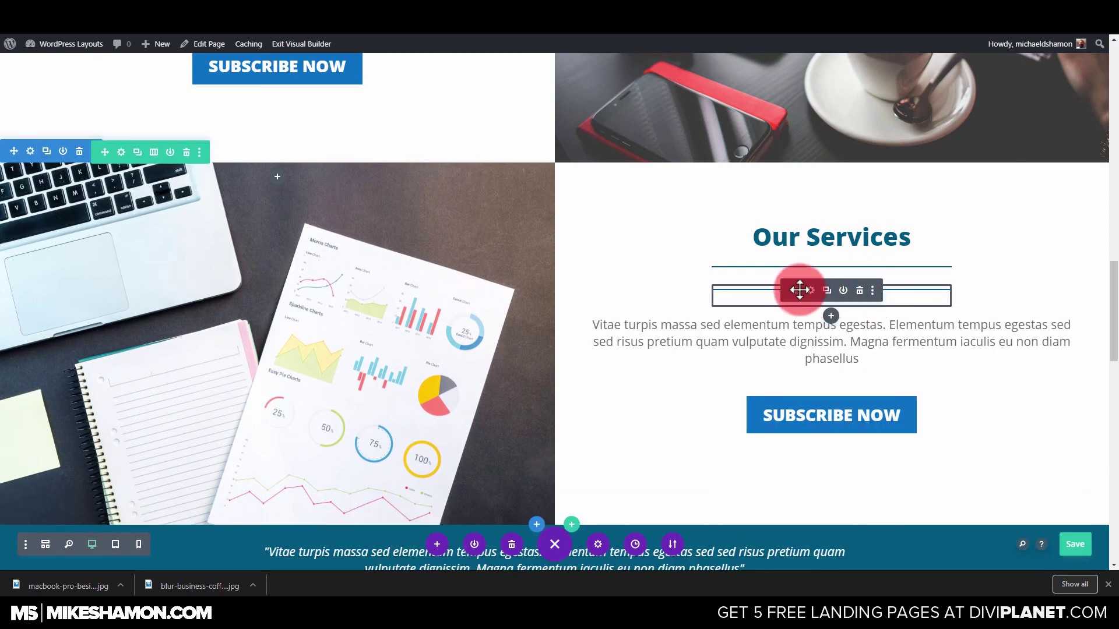
scroll(796, 293, "down", 15)
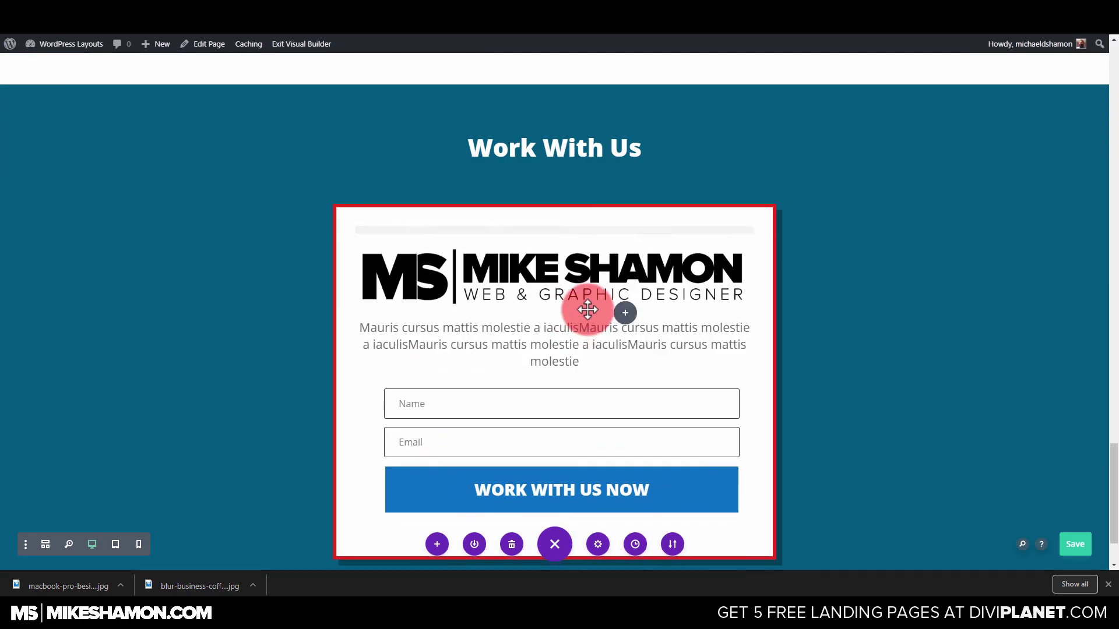
left_click_drag(565, 95, 564, 120)
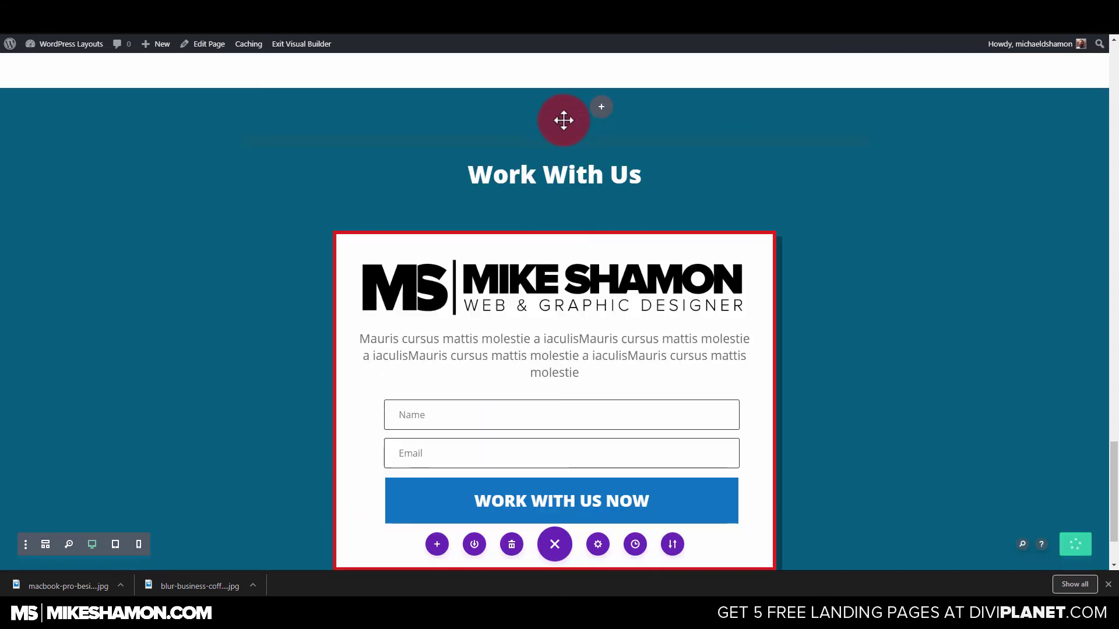
mouse_move(558, 167)
left_mouse_down()
mouse_move(554, 180)
mouse_move(641, 179)
mouse_move(670, 237)
mouse_move(571, 168)
left_mouse_up()
Step: Set the line color of the divider beneath Work With Us to white (#ffffff)
left_click(533, 186)
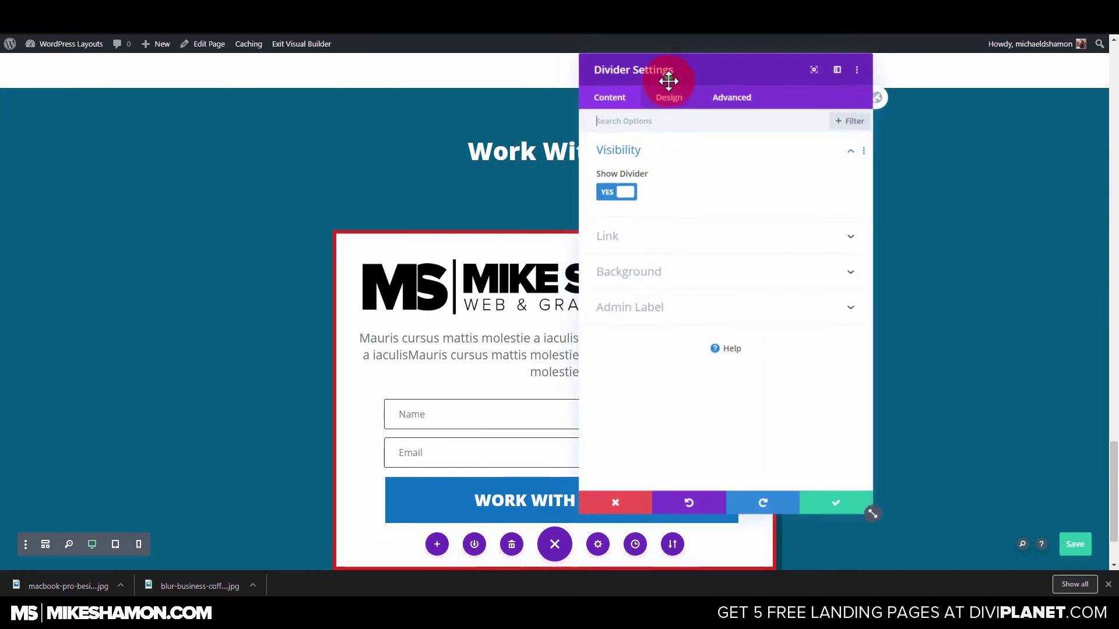
left_click(669, 100)
left_click(640, 156)
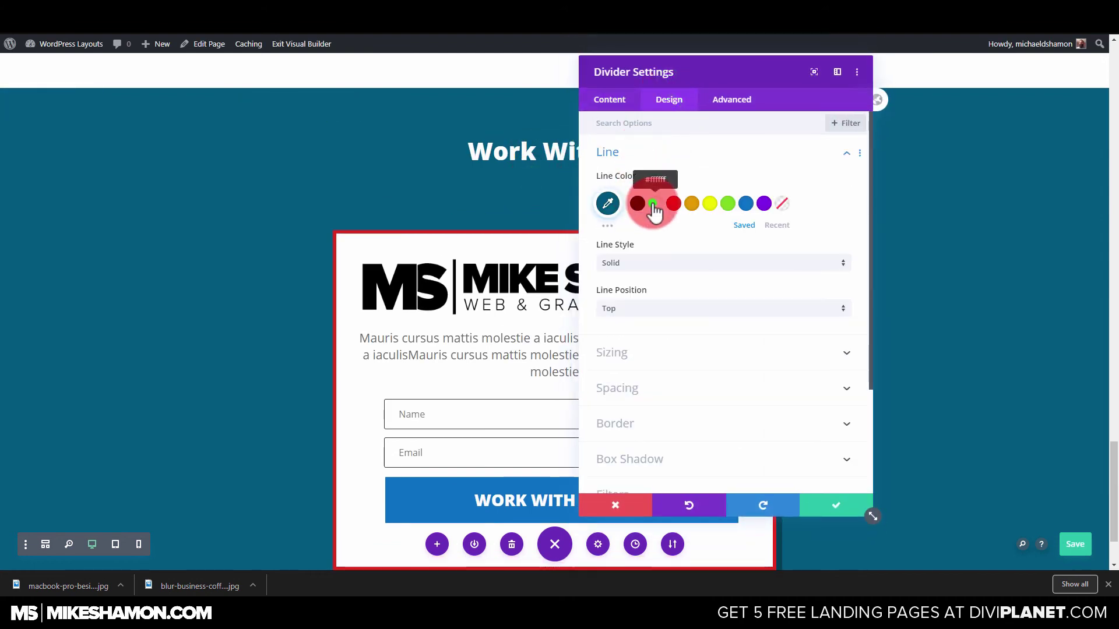
left_click(653, 204)
Step: Duplicate the About Us divider and place the copy beneath the first team member's name
scroll(564, 245, "up", 7)
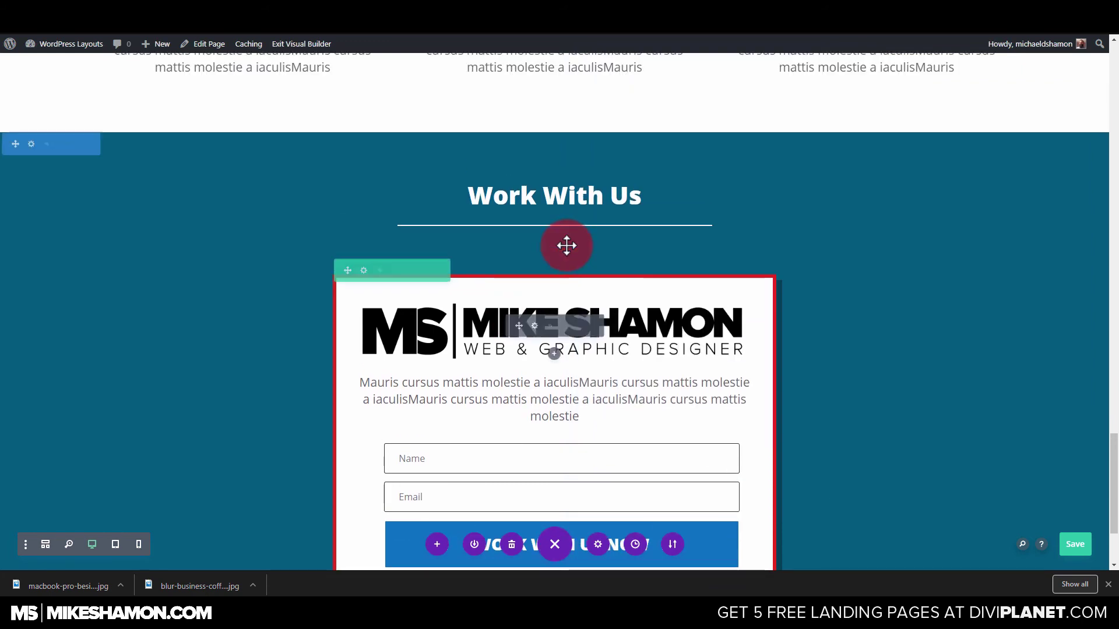
scroll(763, 309, "up", 8)
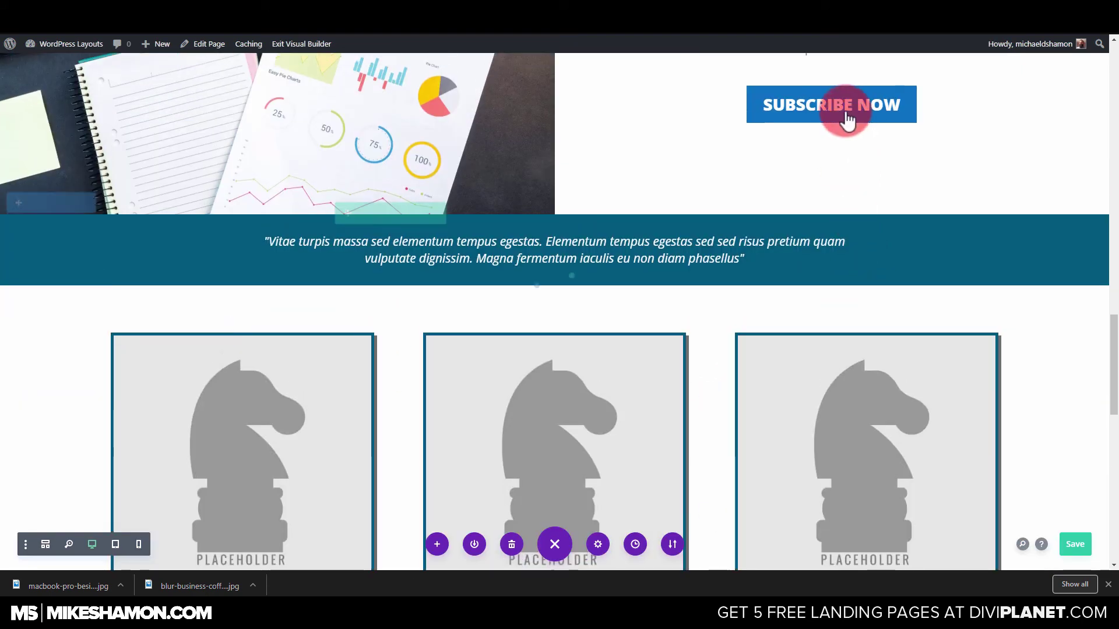
scroll(582, 286, "up", 8)
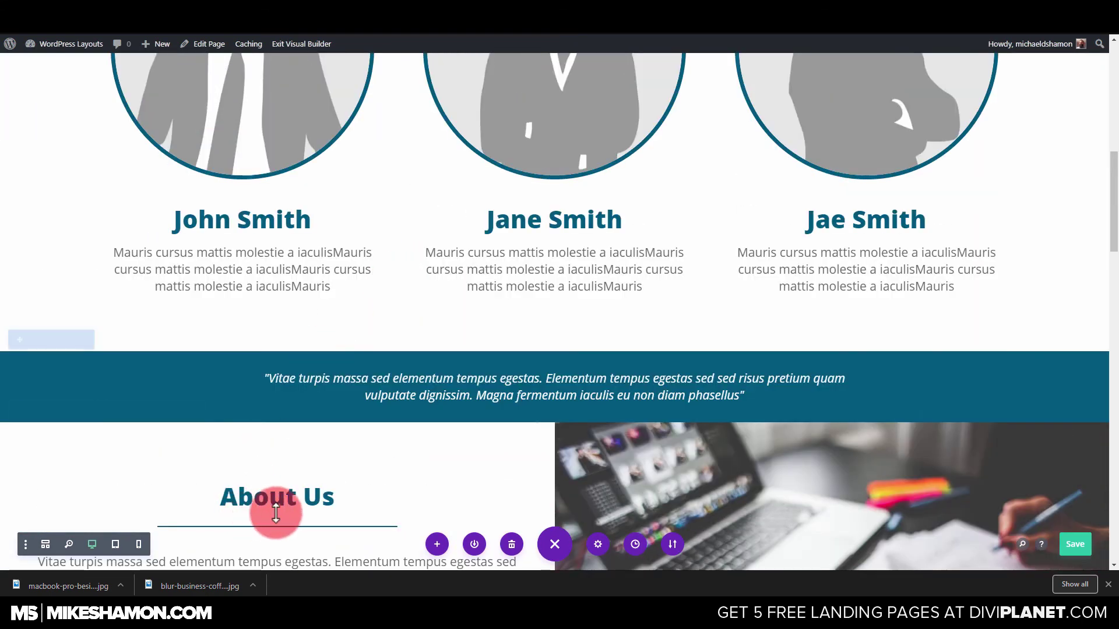
scroll(275, 507, "down", 3)
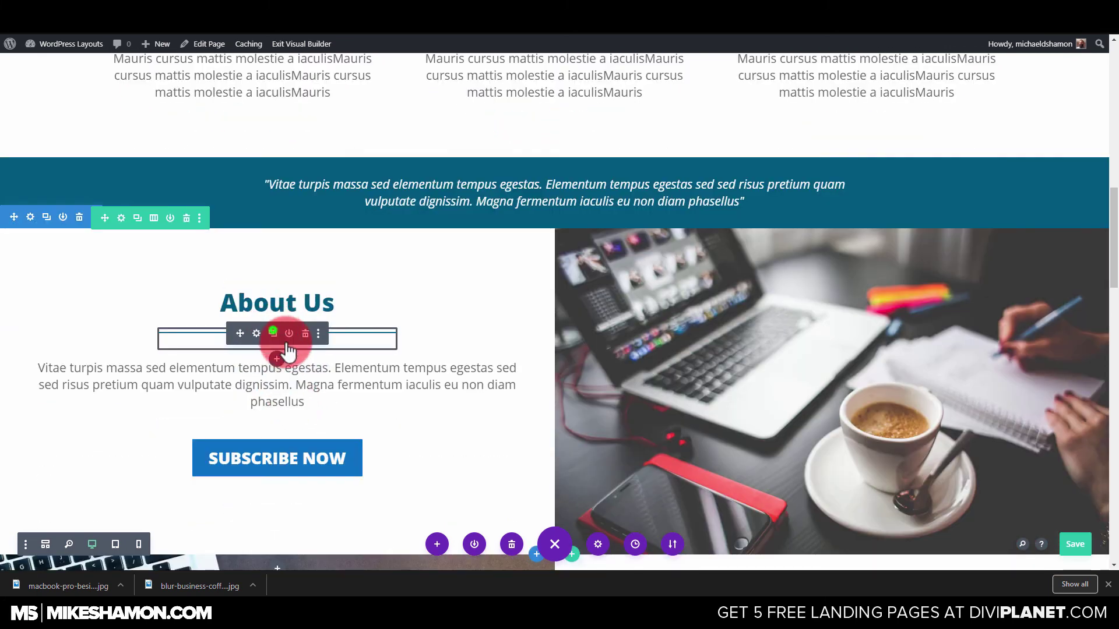
left_click(273, 334)
left_click_drag(268, 340, 242, 130)
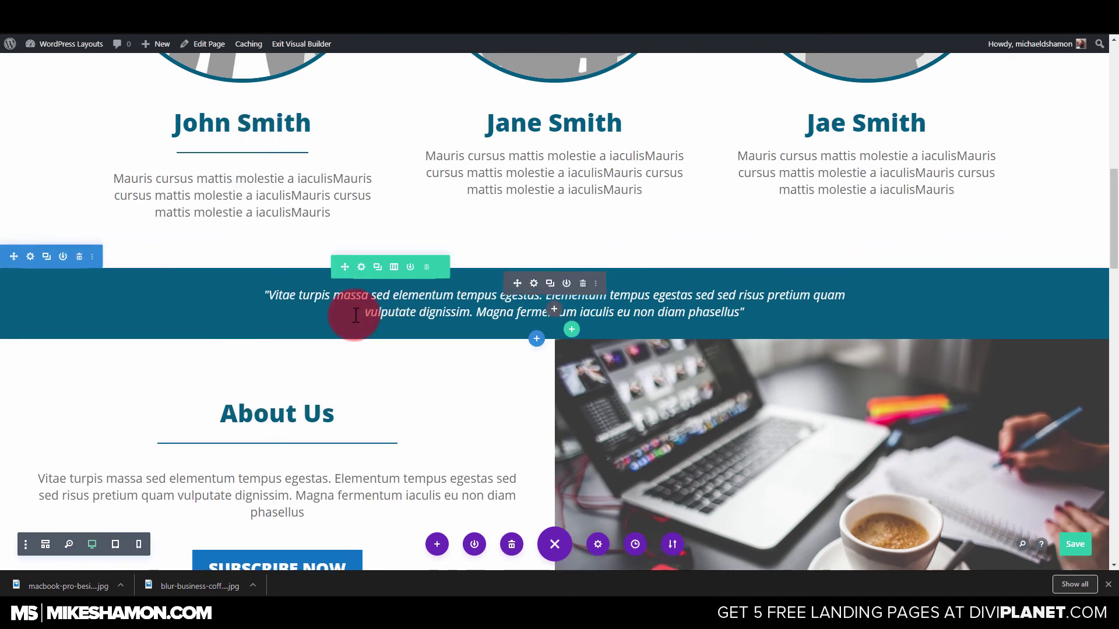
Step: Copy the first team member's divider beneath the names of the second and third team members
scroll(350, 313, "up", 3)
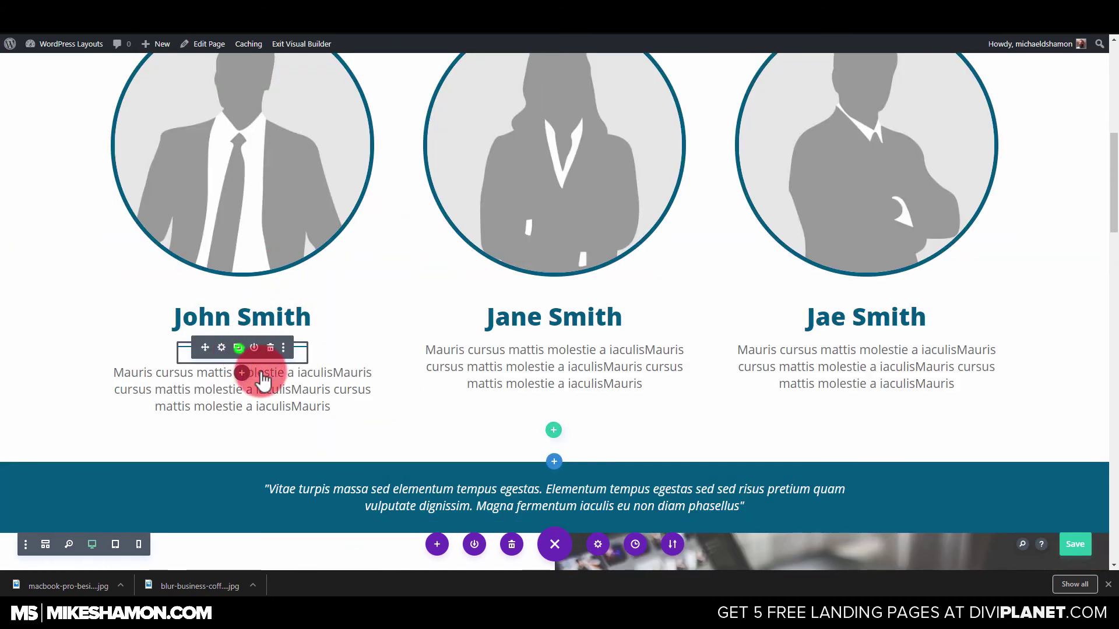
left_click_drag(264, 380, 242, 381)
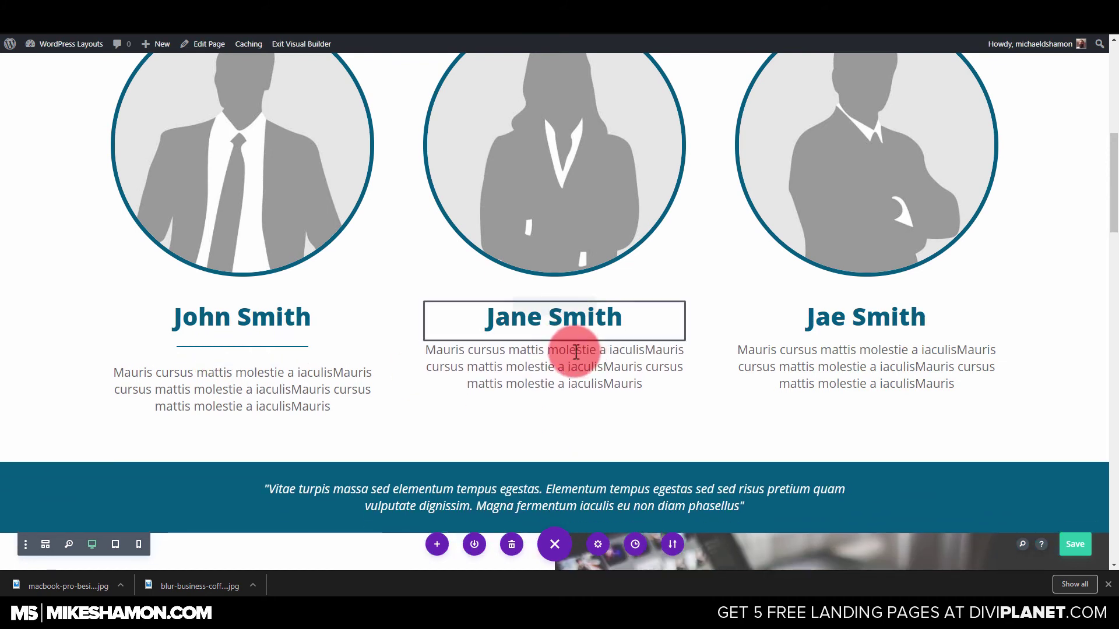
key("ctrl+v")
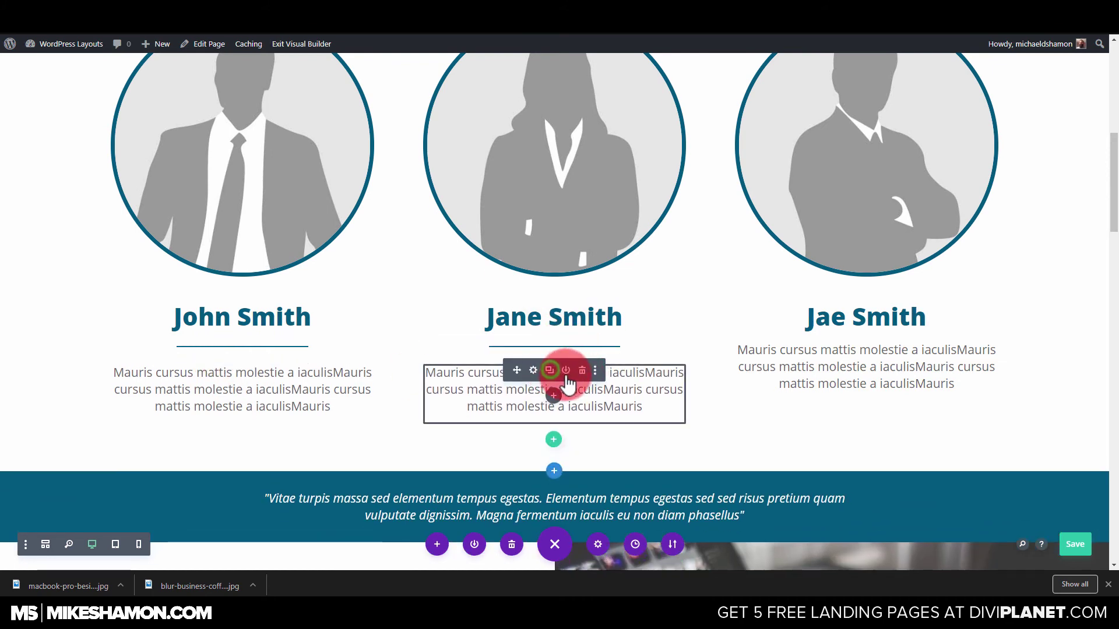
left_click(549, 370)
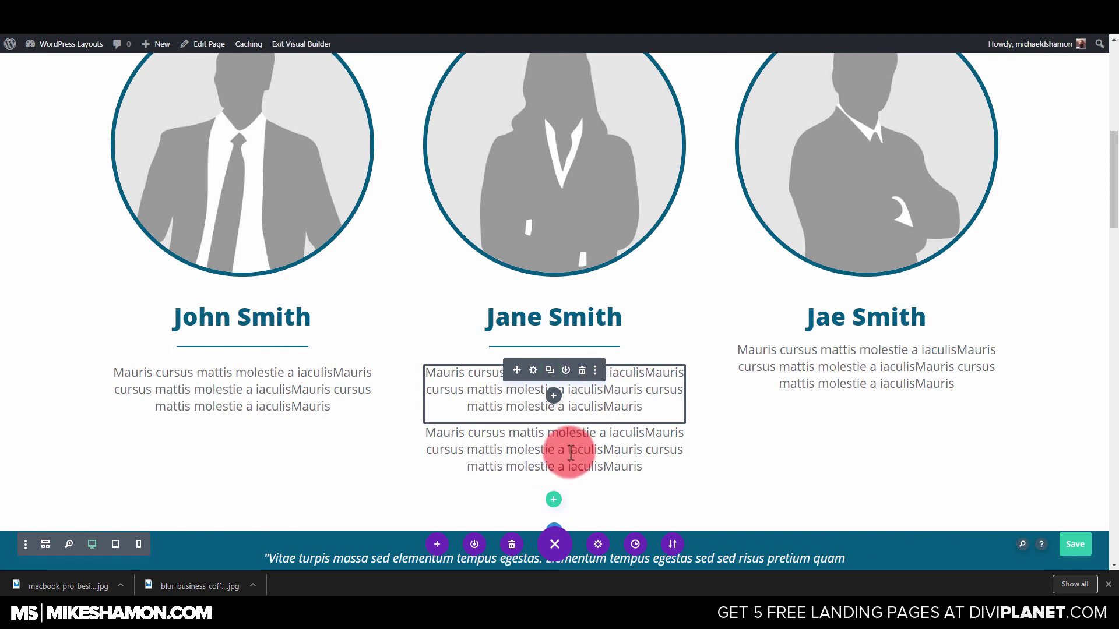
left_click(549, 347)
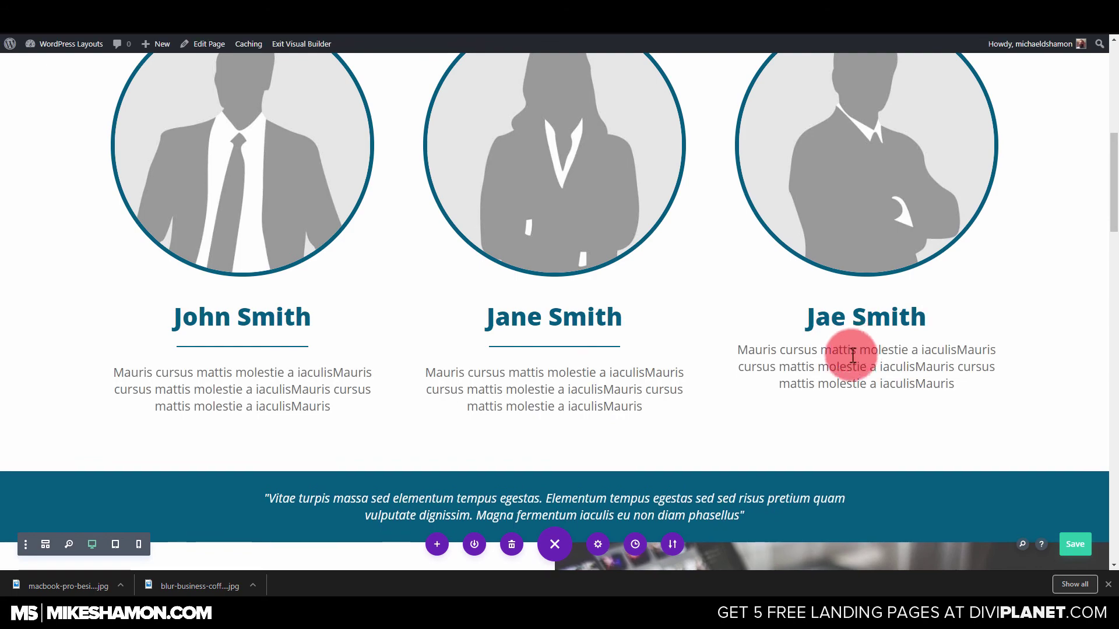
Step: Duplicate the Our Services divider and place the copy between the Service 3 heading and its text
scroll(612, 333, "up", 9)
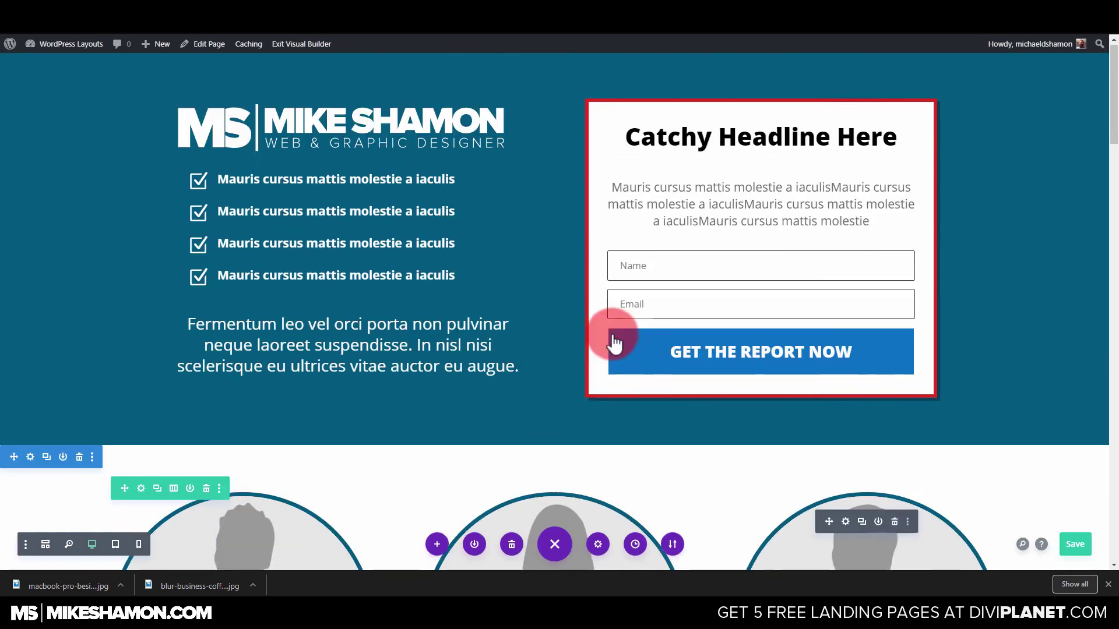
scroll(613, 338, "down", 17)
scroll(613, 334, "down", 15)
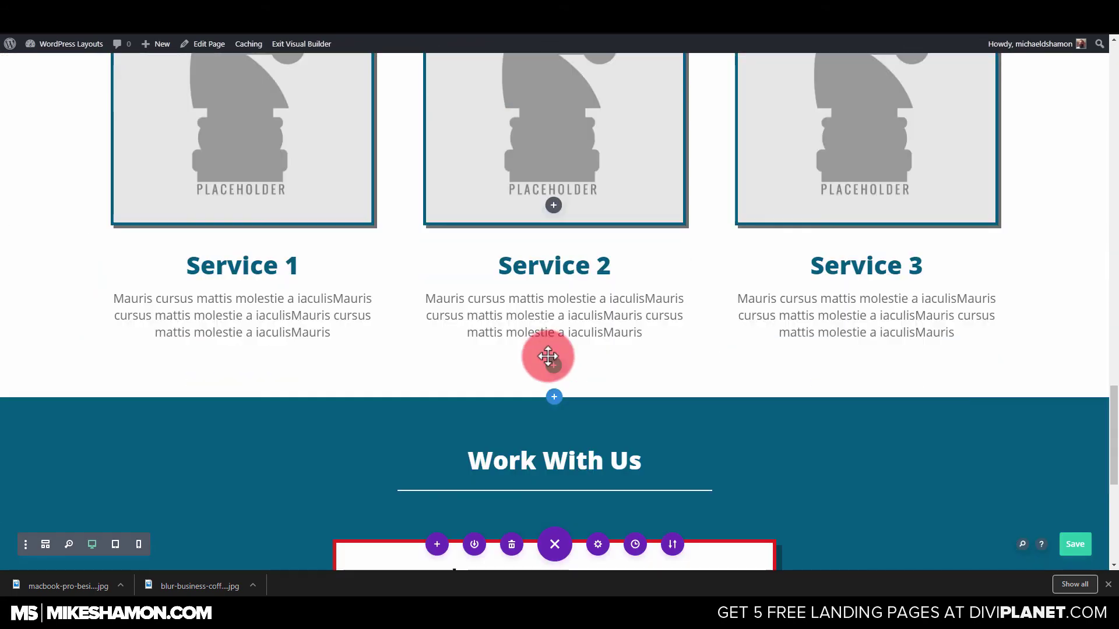
scroll(849, 145, "up", 5)
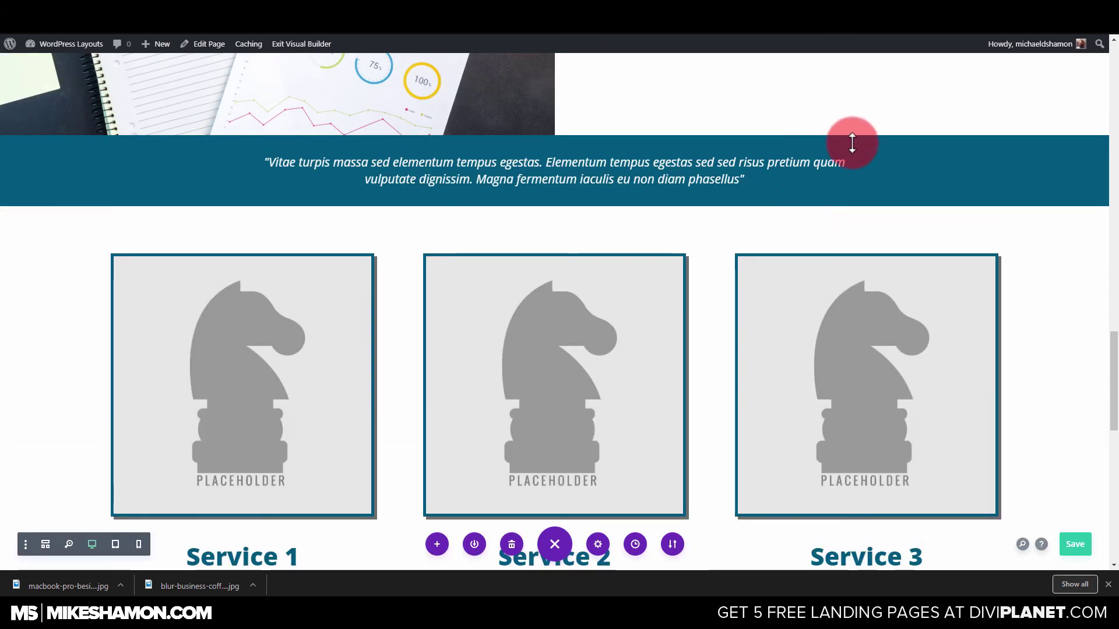
scroll(842, 129, "up", 3)
left_click(826, 95)
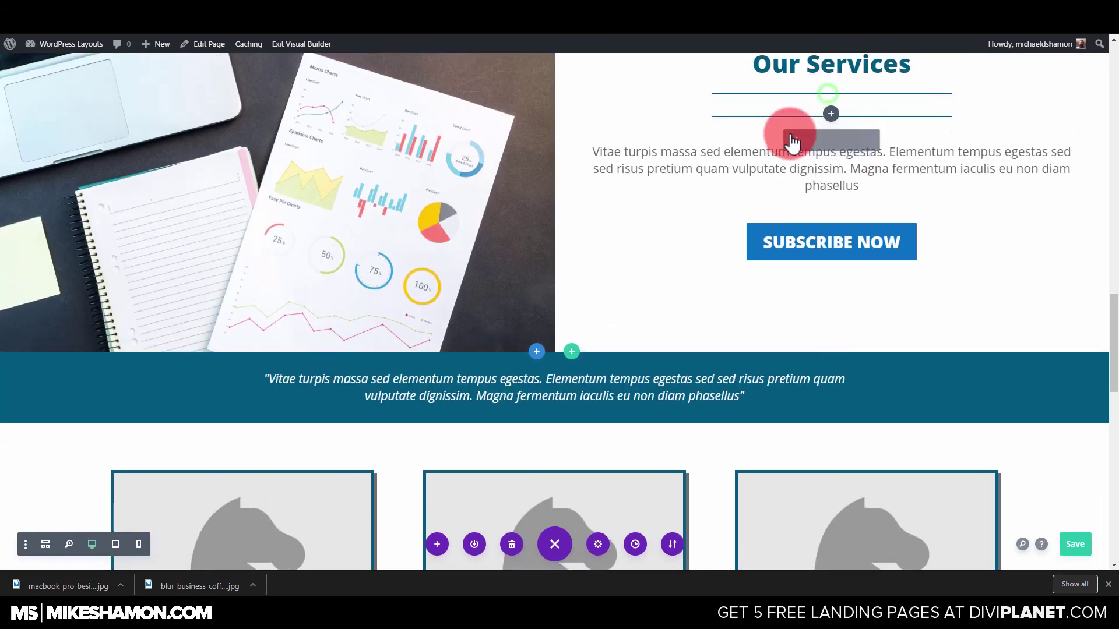
left_click_drag(797, 116, 886, 425)
scroll(892, 366, "down", 3)
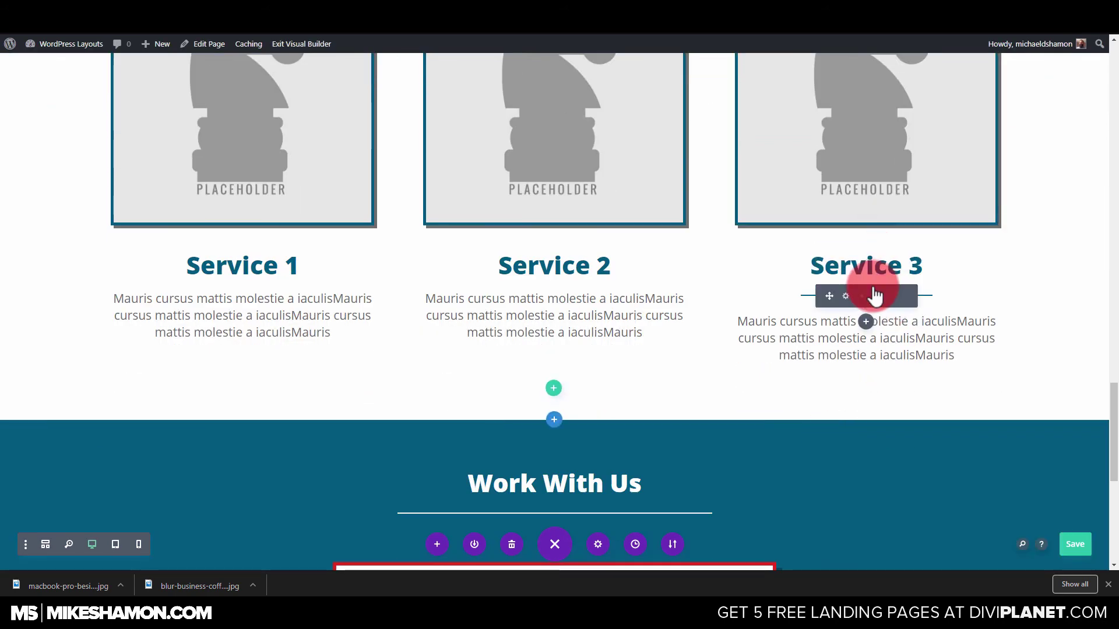
Step: Copy the Service 3 divider beneath the Service 2 and Service 1 headings
left_click(860, 297)
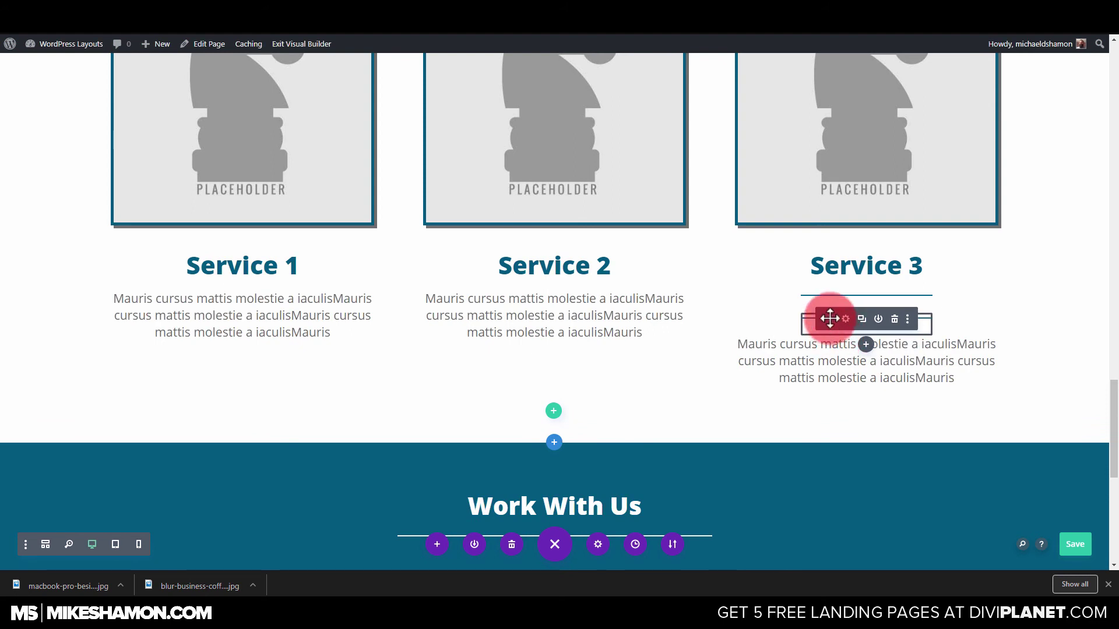
mouse_move(565, 295)
left_mouse_down()
mouse_move(564, 281)
mouse_move(519, 295)
mouse_move(559, 300)
left_mouse_up()
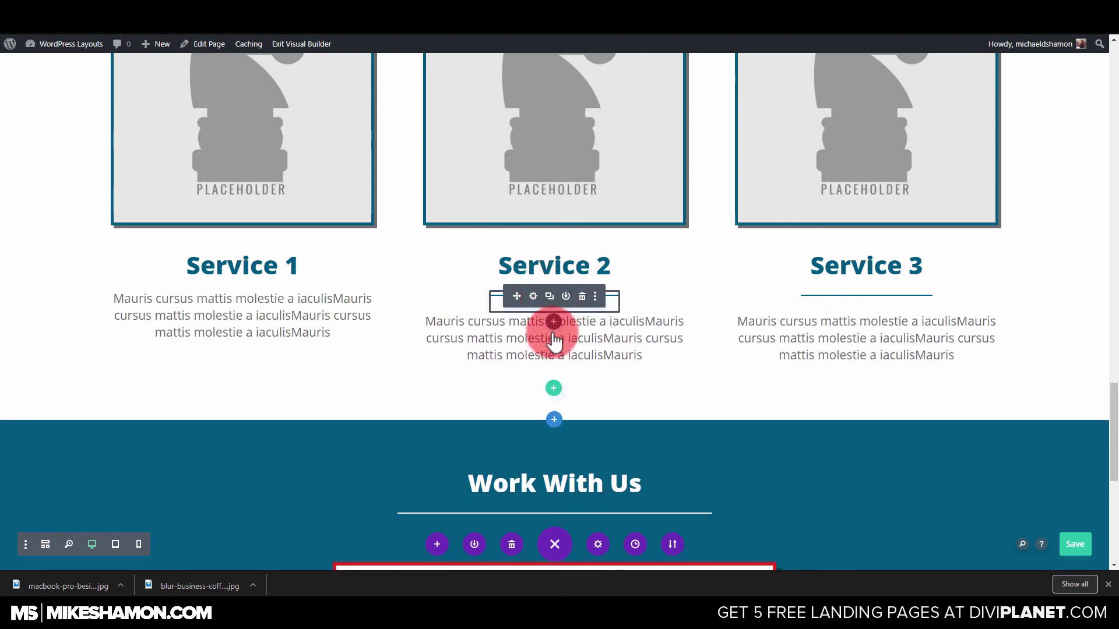
left_click_drag(553, 341, 517, 324)
left_click_drag(266, 302, 253, 292)
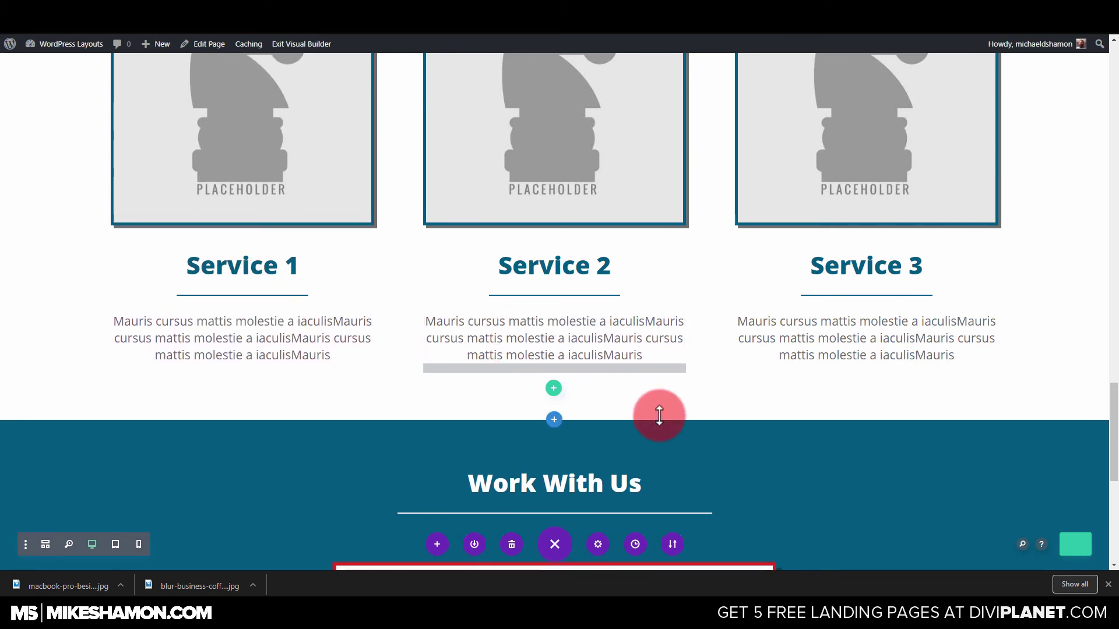
Step: Preview the page in tablet view and examine every section's layout down to the Work With Us opt-in box
scroll(657, 413, "down", 7)
scroll(729, 369, "up", 5)
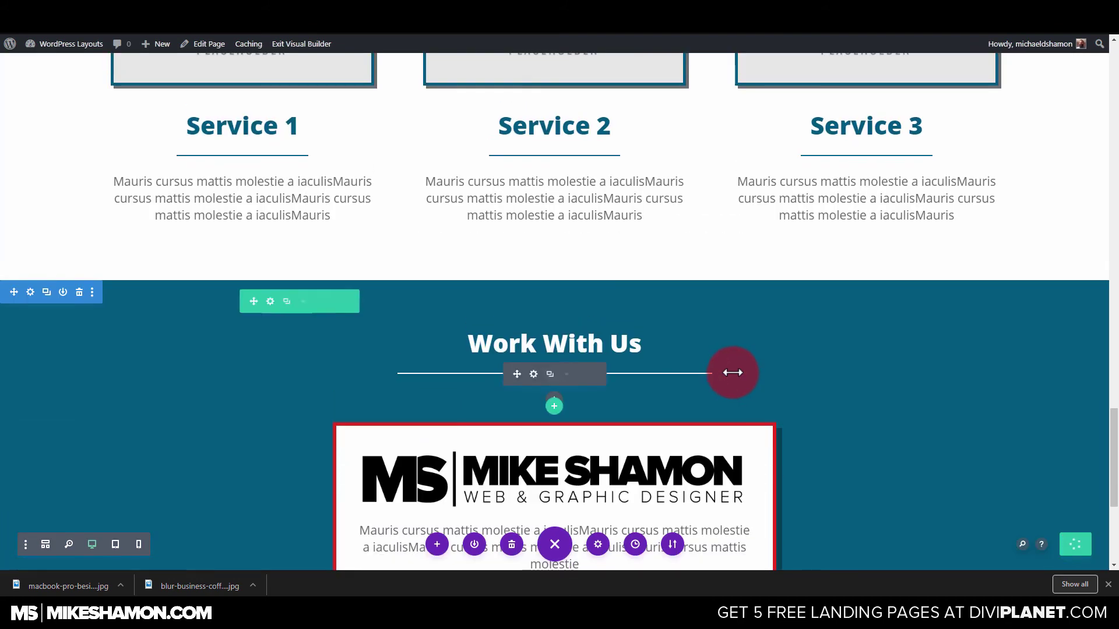
scroll(732, 370, "down", 5)
scroll(729, 372, "up", 1)
scroll(610, 392, "up", 20)
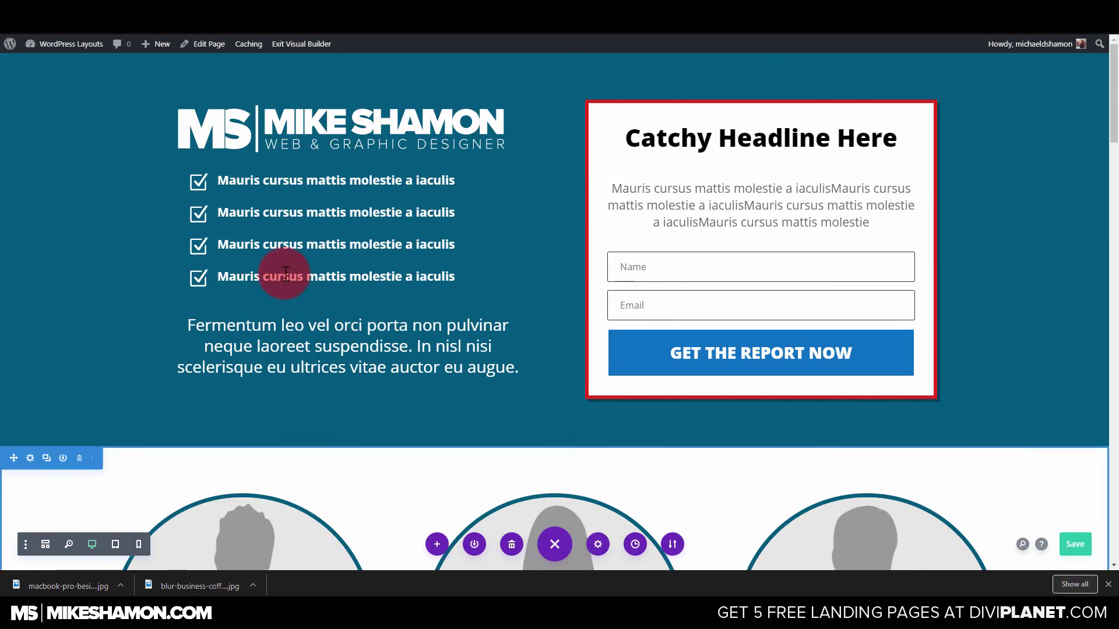
left_click(118, 544)
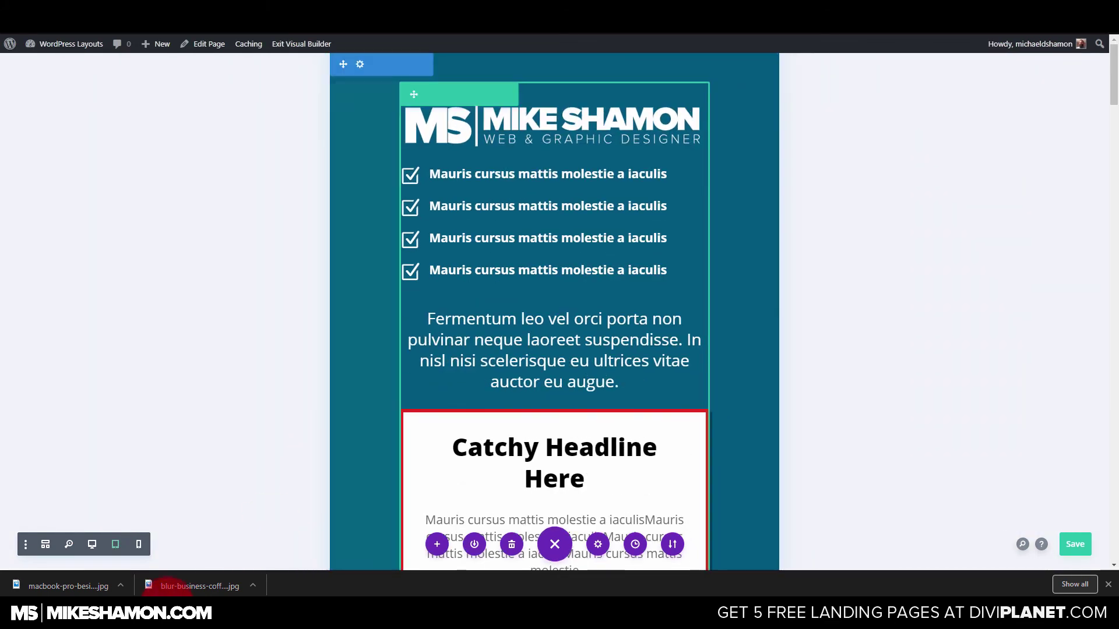
scroll(497, 390, "down", 15)
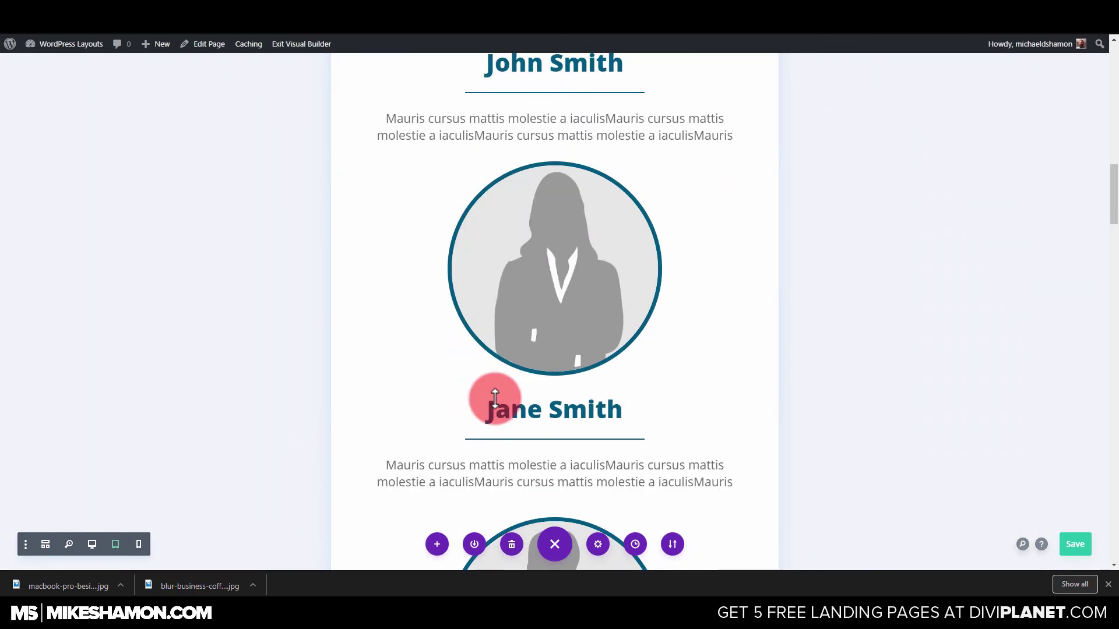
scroll(495, 398, "down", 8)
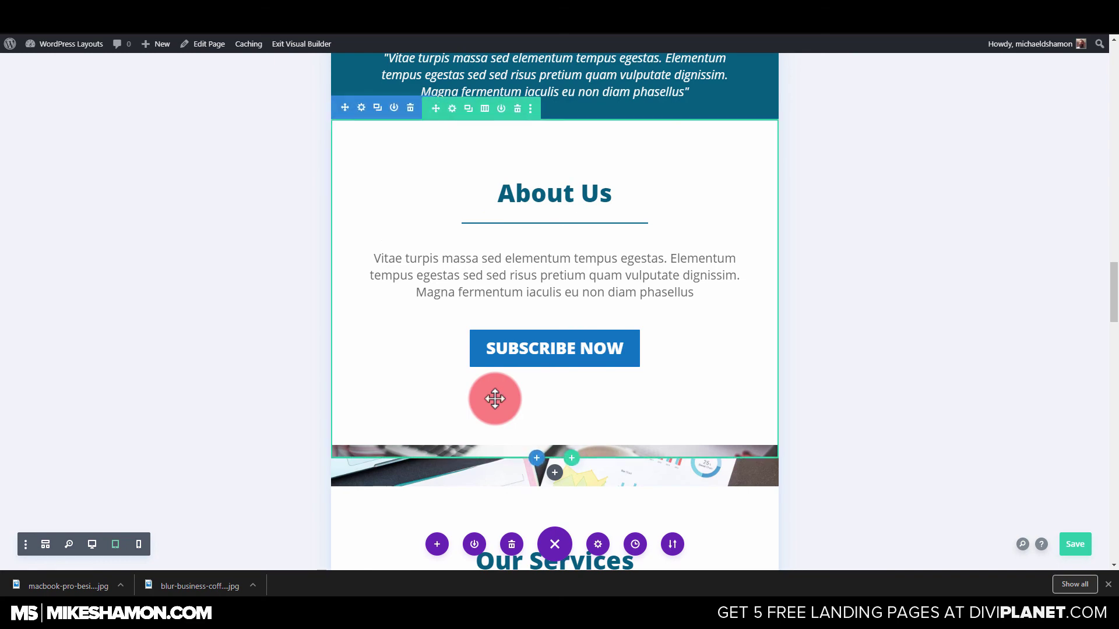
scroll(496, 399, "down", 6)
scroll(497, 399, "up", 3)
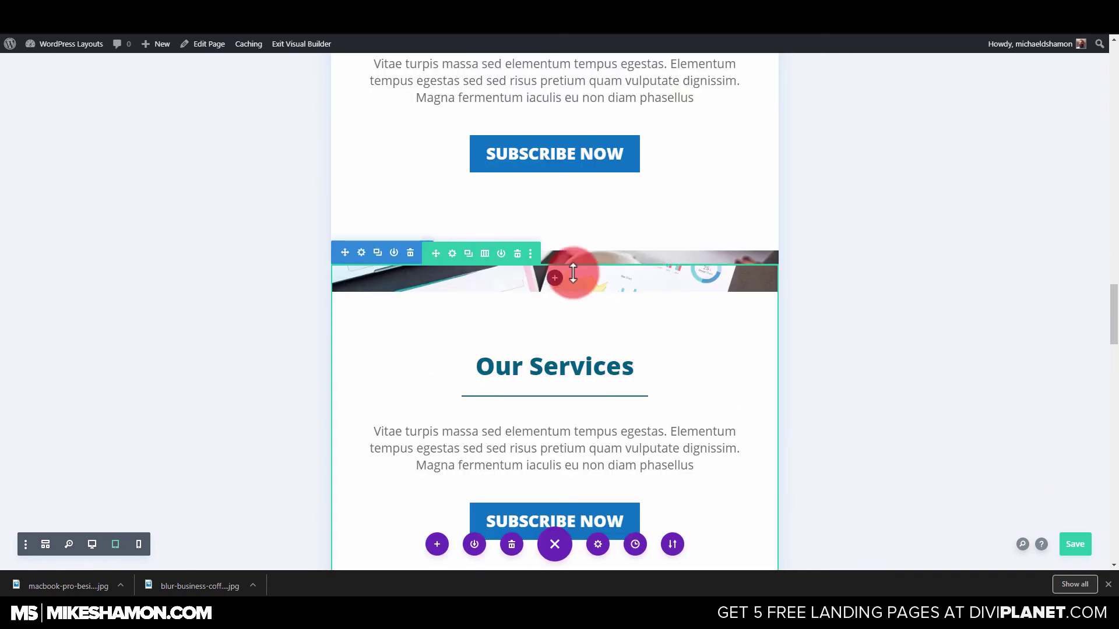
scroll(573, 272, "down", 7)
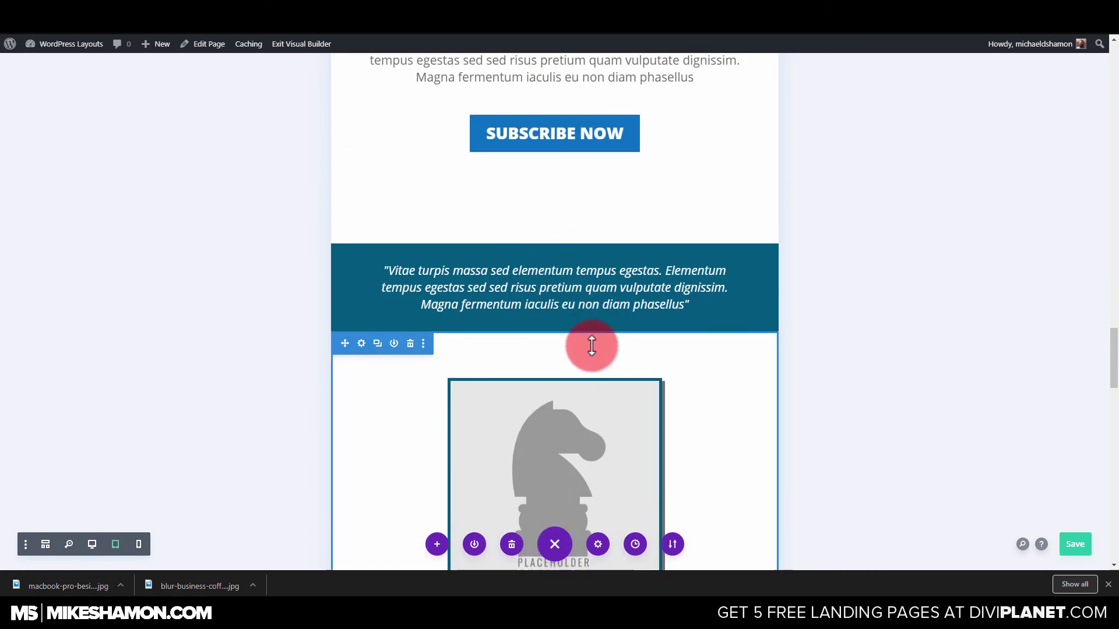
scroll(592, 346, "up", 3)
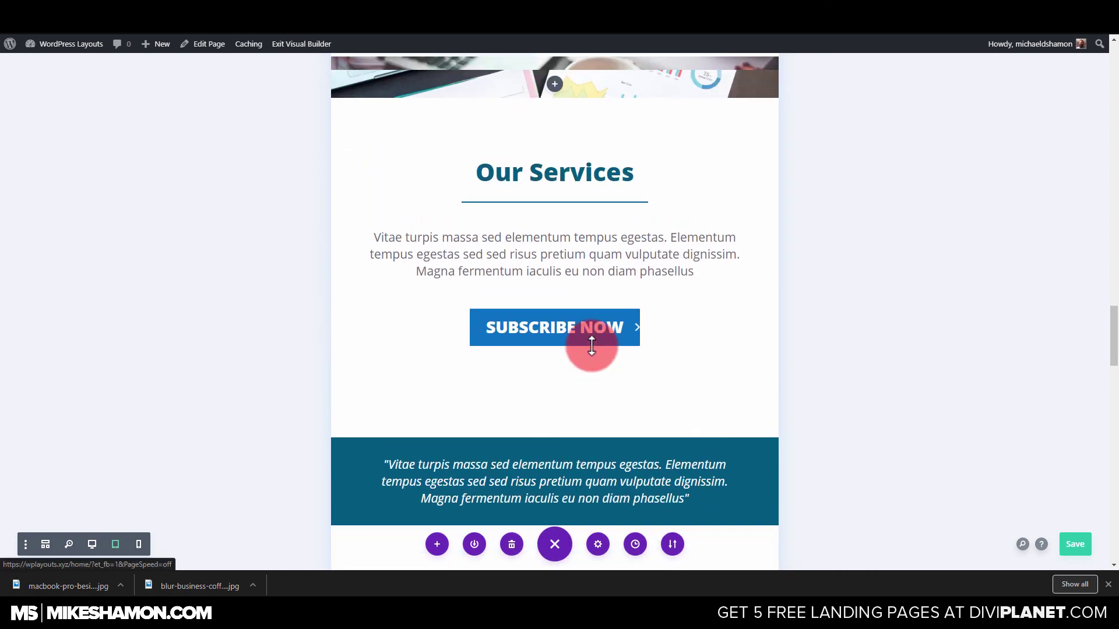
mouse_move(591, 346)
scroll(591, 346, "down", 14)
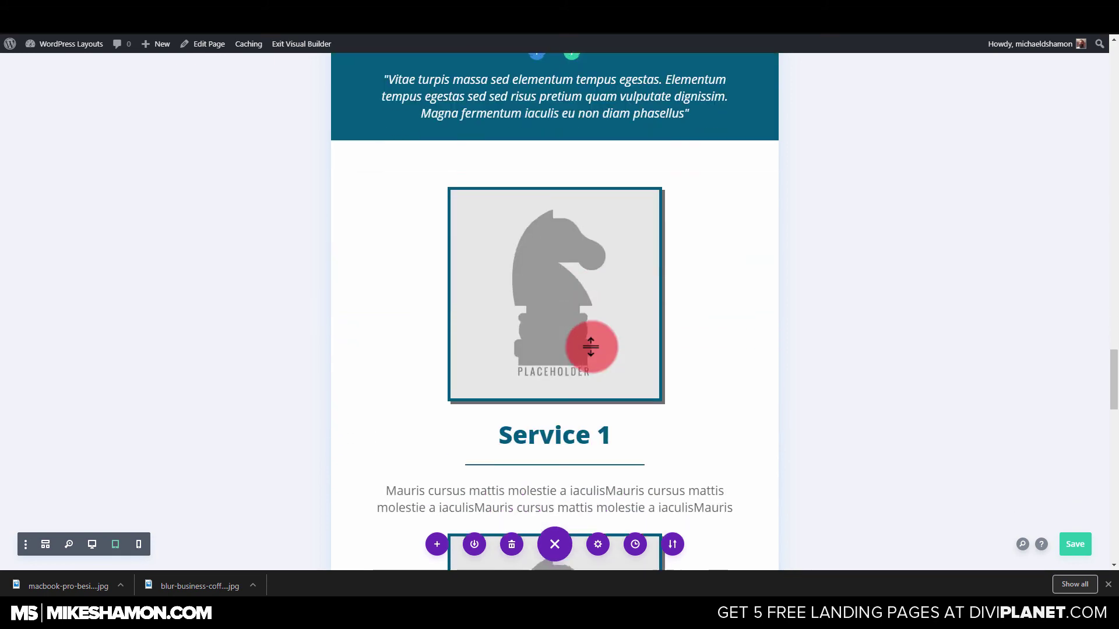
scroll(592, 347, "down", 14)
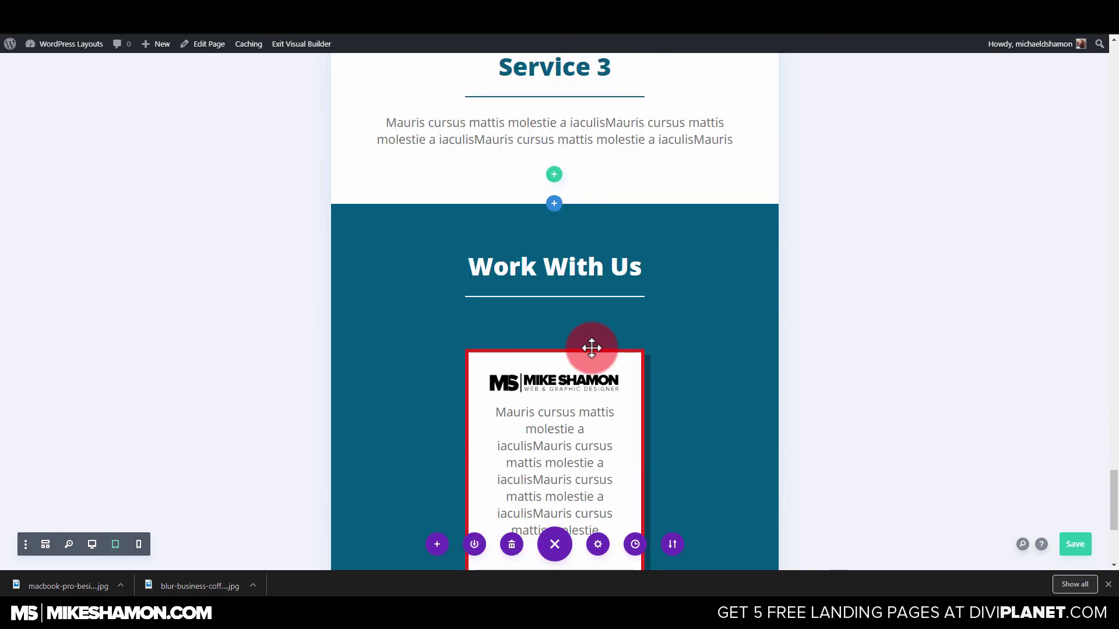
scroll(518, 204, "up", 2)
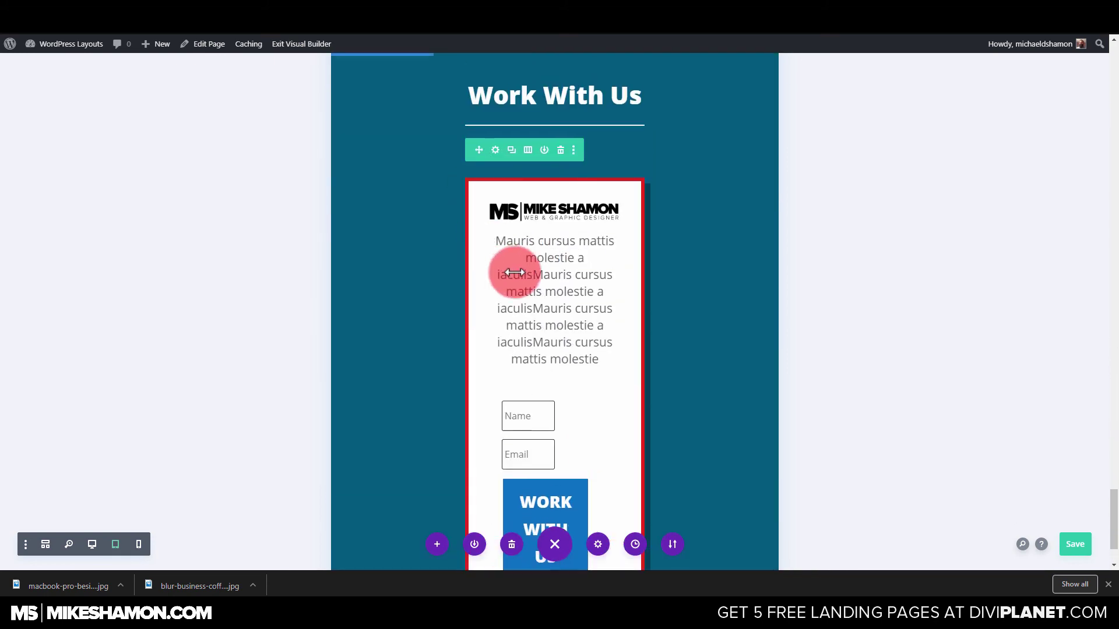
Step: Widen the Work With Us opt-in row on tablets so it fills most of the section's width
left_click(496, 150)
left_click(665, 101)
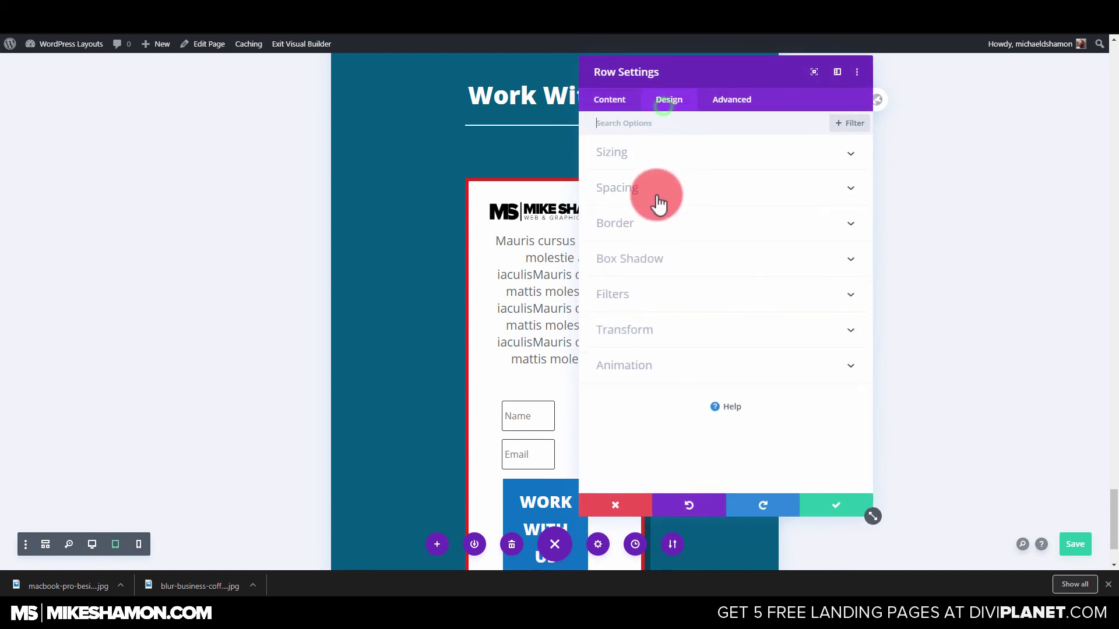
left_click(666, 150)
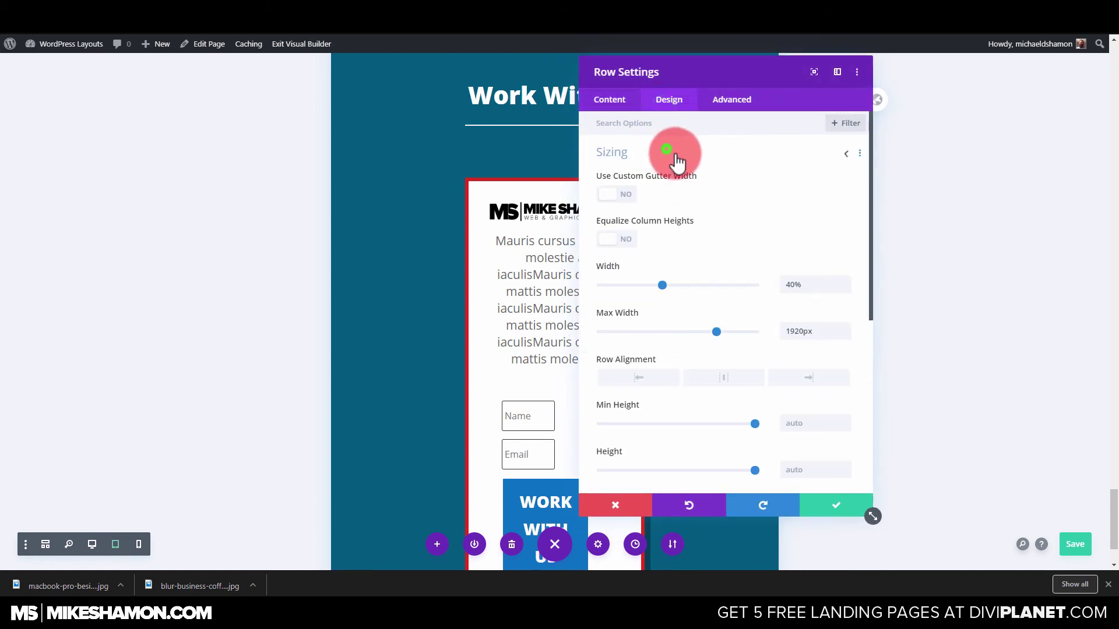
left_click(635, 270)
left_click(646, 267)
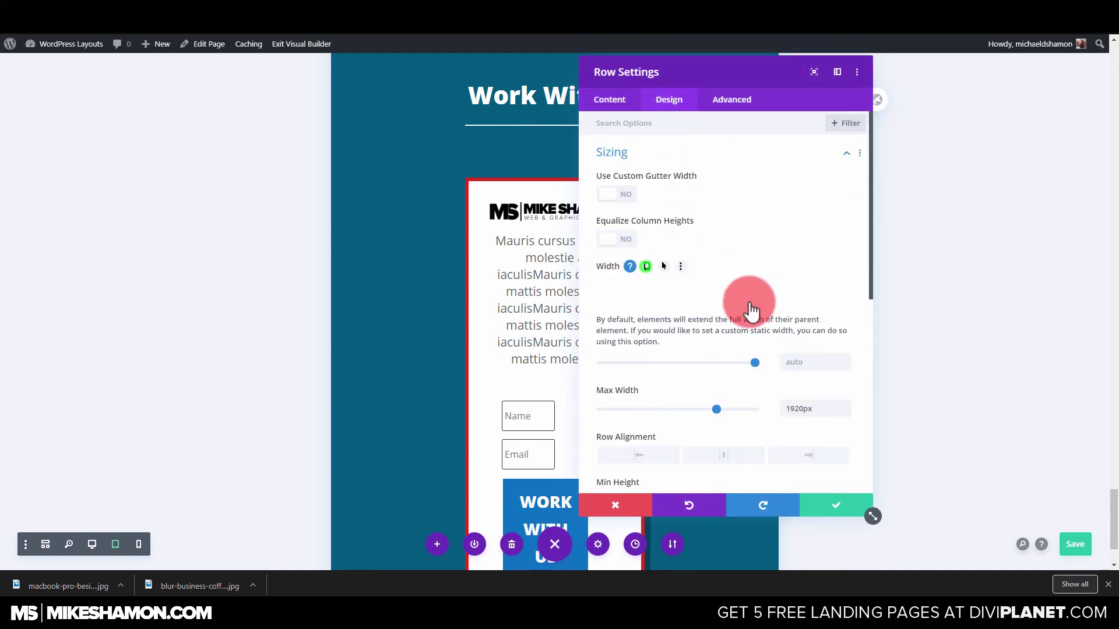
left_click_drag(754, 361, 732, 359)
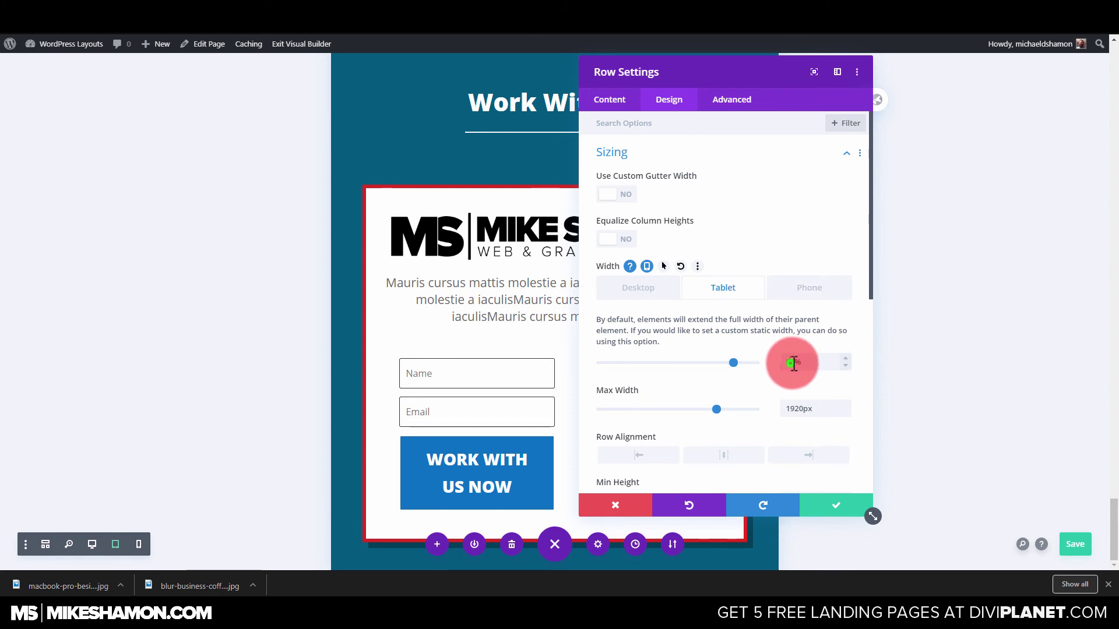
Step: Set the Work With Us opt-in row's phone width to 90% and save the row settings
left_click(814, 303)
left_click_drag(775, 360, 738, 363)
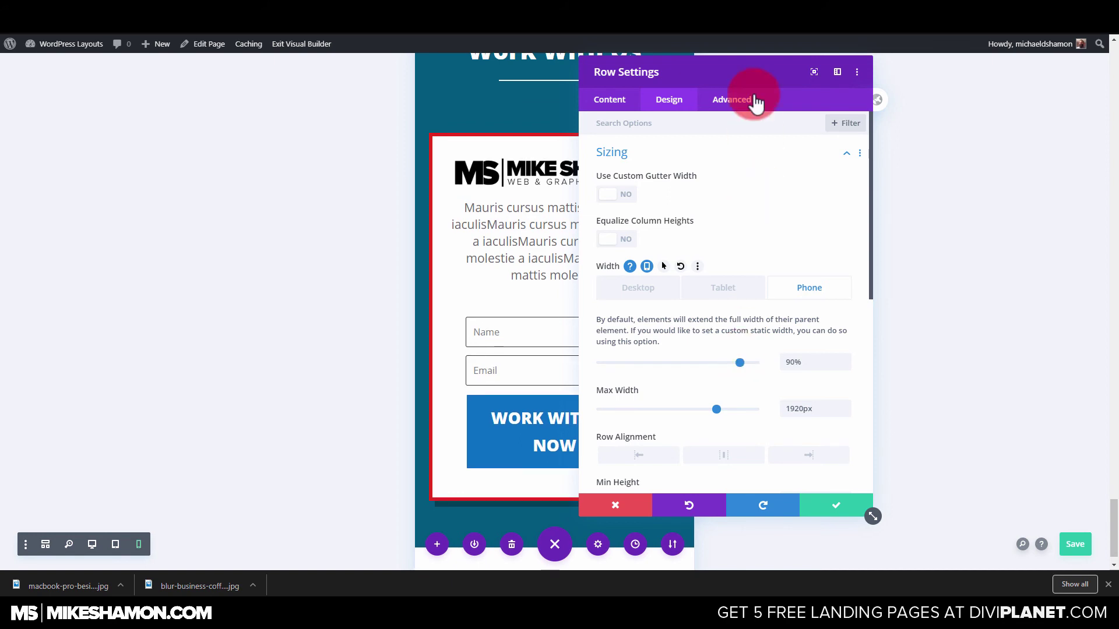
left_click_drag(755, 70, 912, 95)
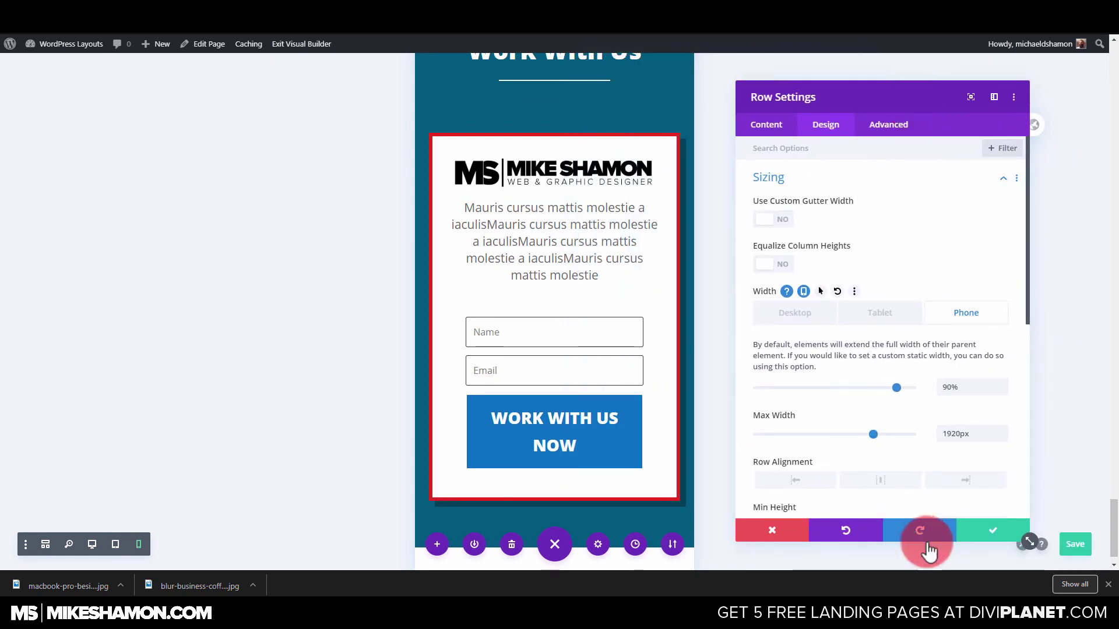
left_click(994, 541)
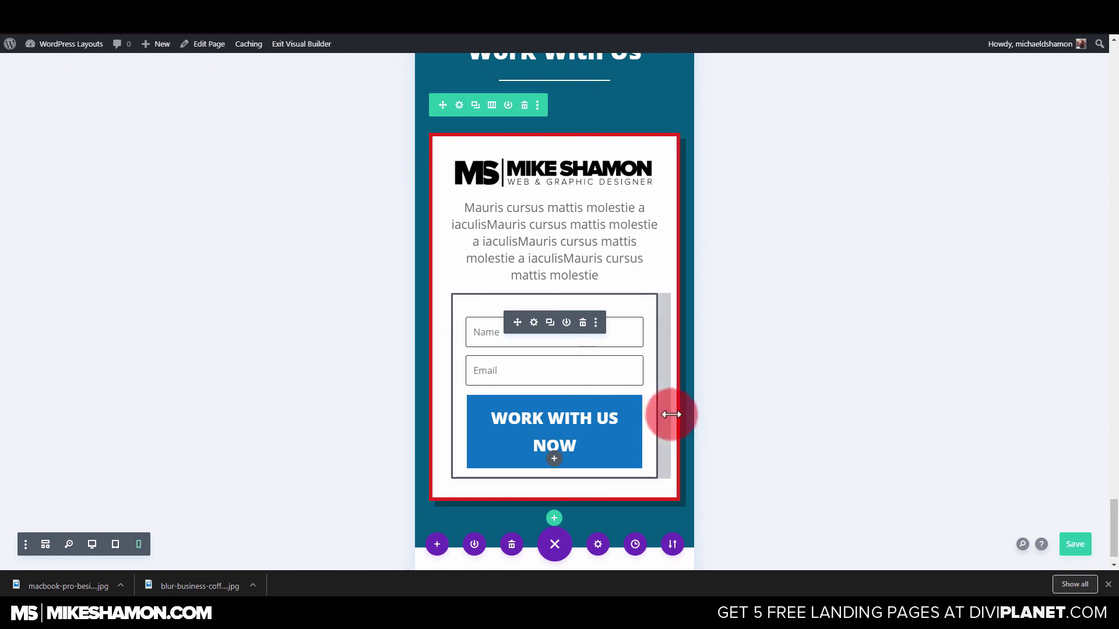
Step: Set the left and right padding and margin of the Work With Us email opt-in form to 0px
left_click(534, 322)
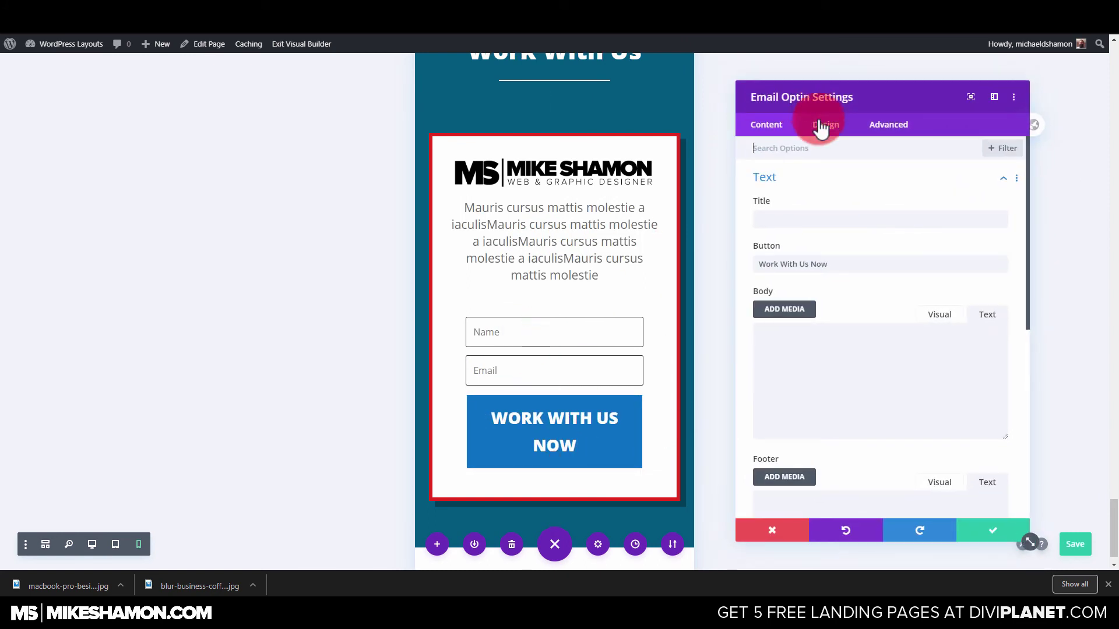
left_click(822, 126)
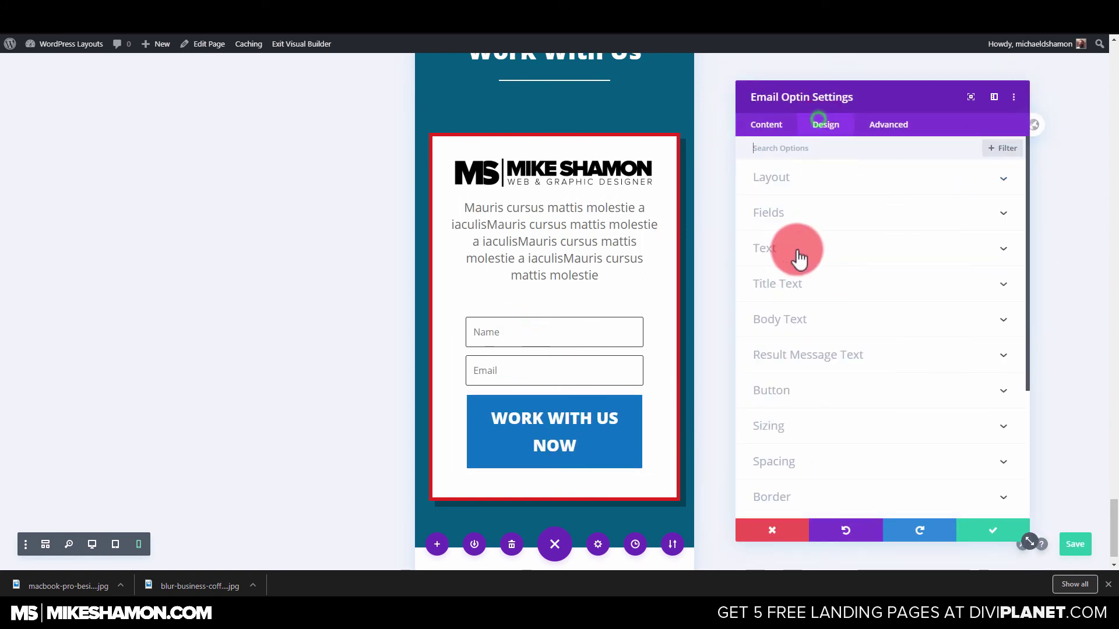
left_click(835, 458)
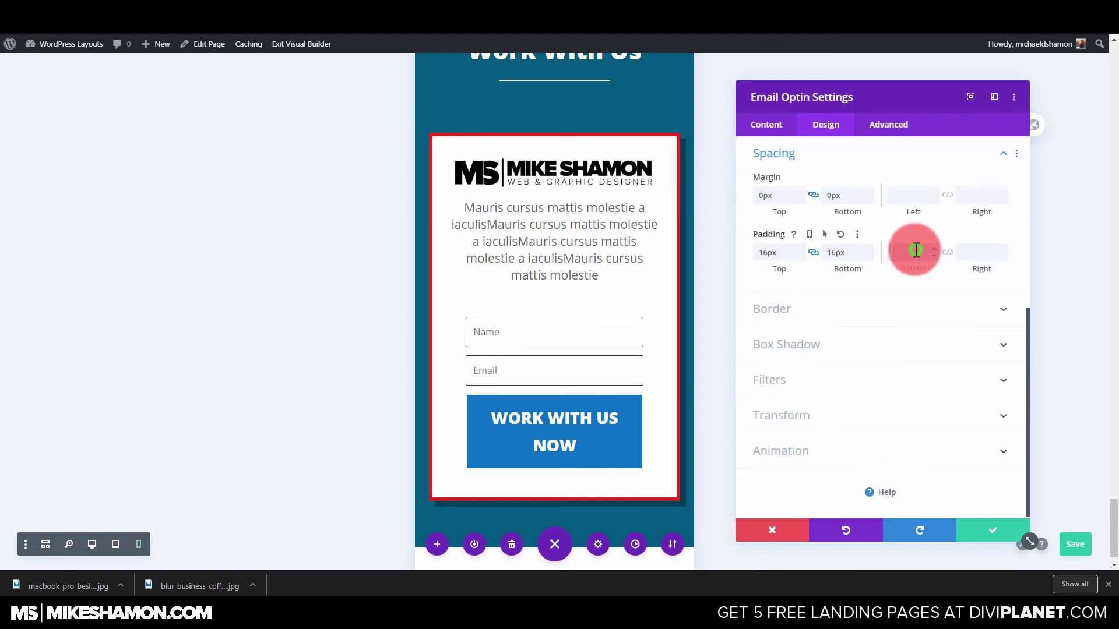
left_click(947, 253)
left_click(907, 194)
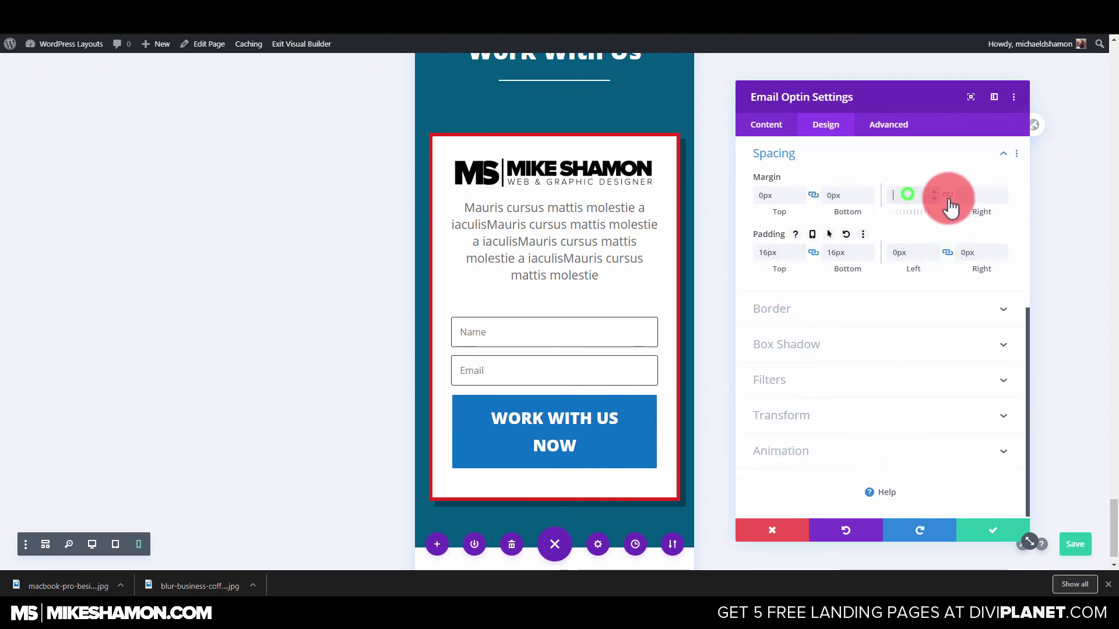
type("0")
left_click(949, 197)
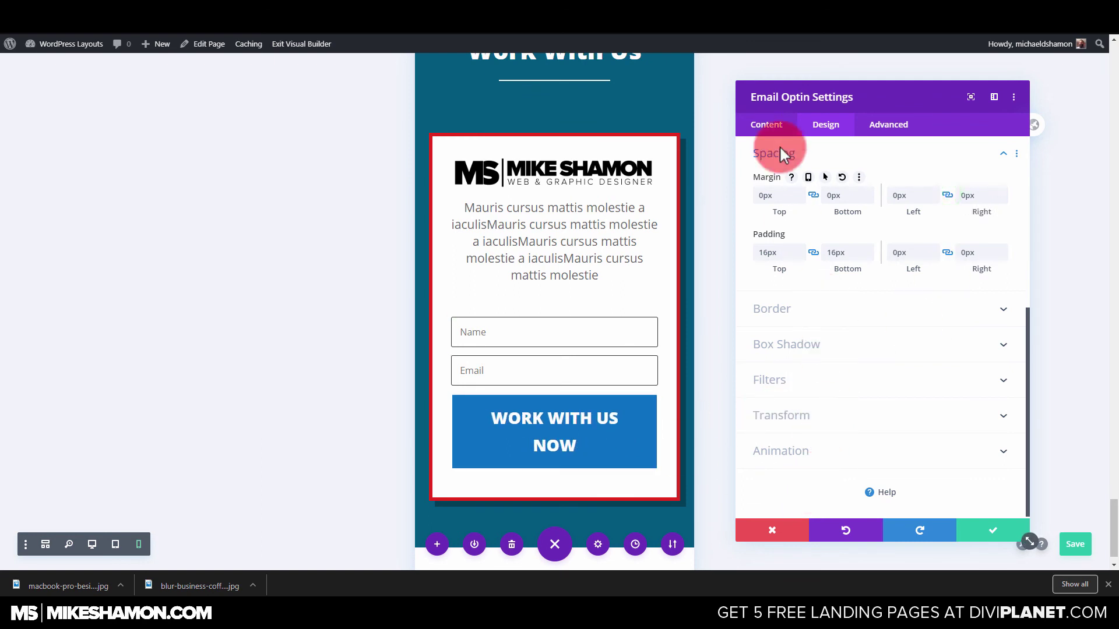
Step: Set the Work With Us Now button's text size to 18px on phones and save the opt-in settings
scroll(769, 177, "up", 5)
left_click(778, 248)
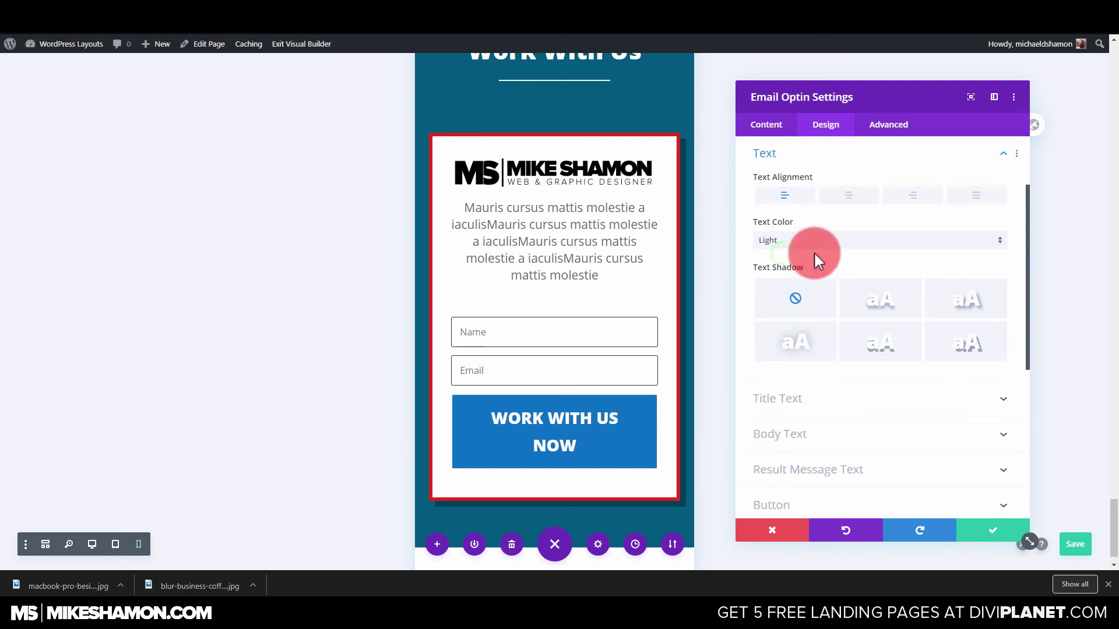
scroll(798, 250, "up", 2)
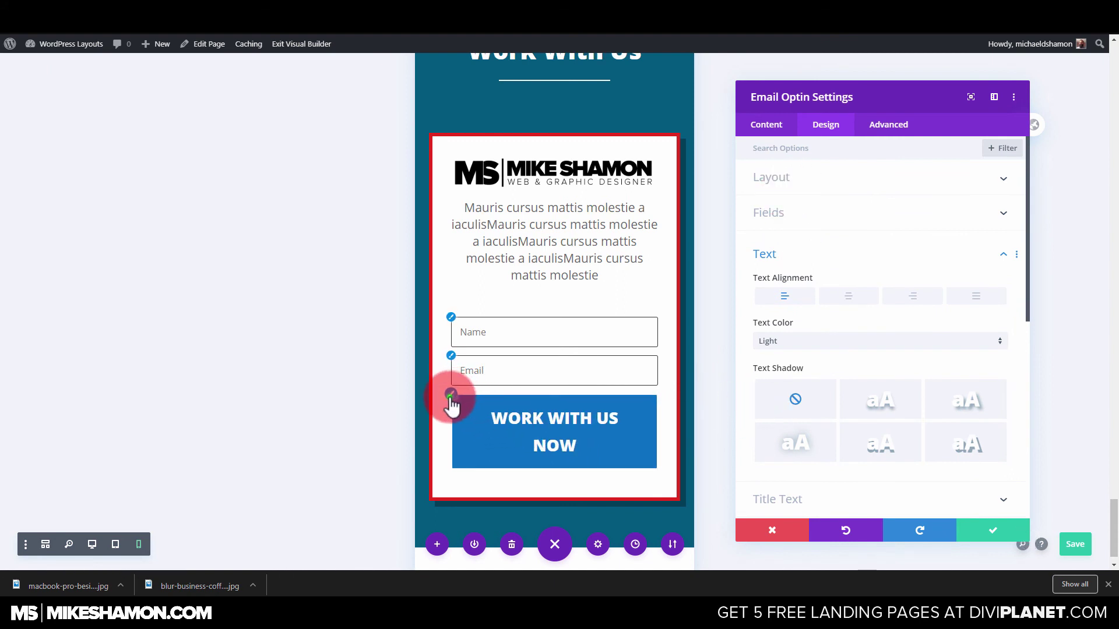
scroll(874, 375, "down", 4)
left_click(872, 366)
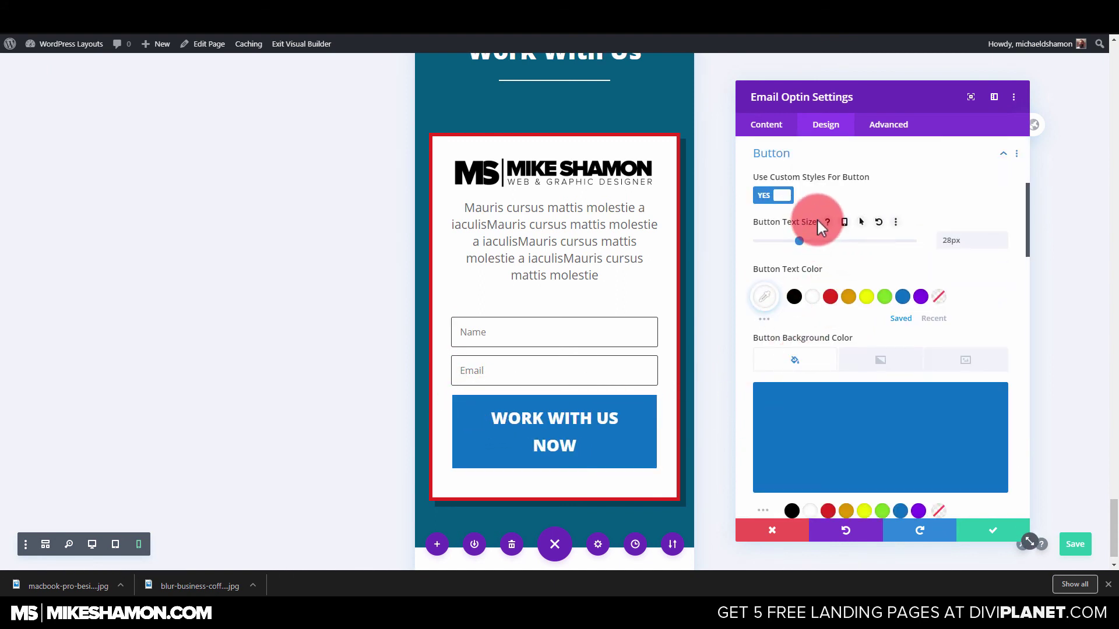
left_click(844, 222)
left_click(973, 284)
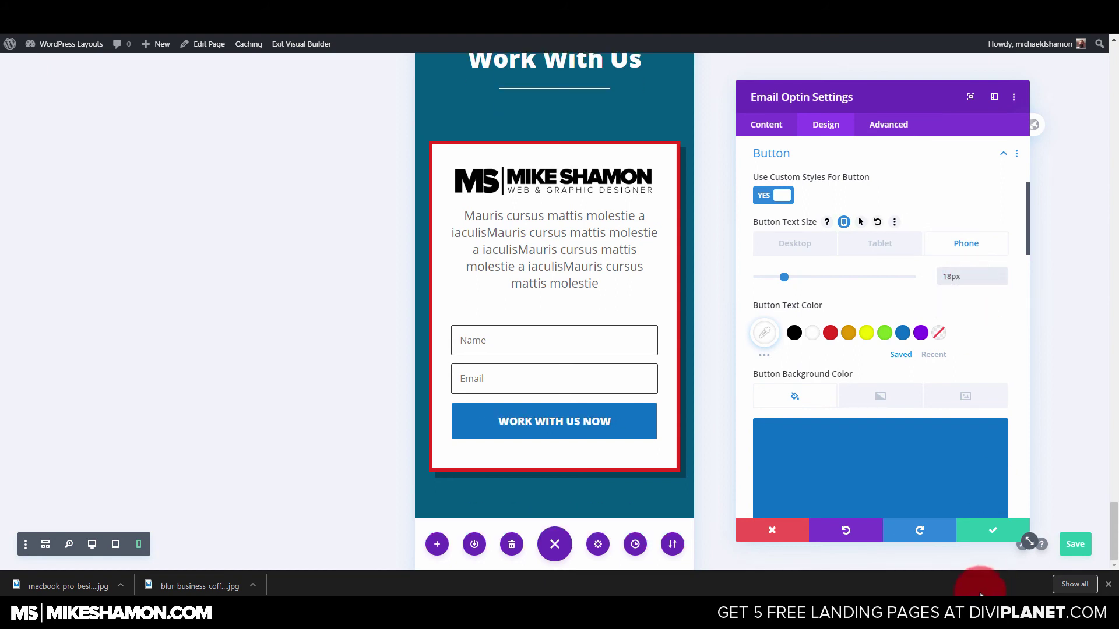
left_click(986, 532)
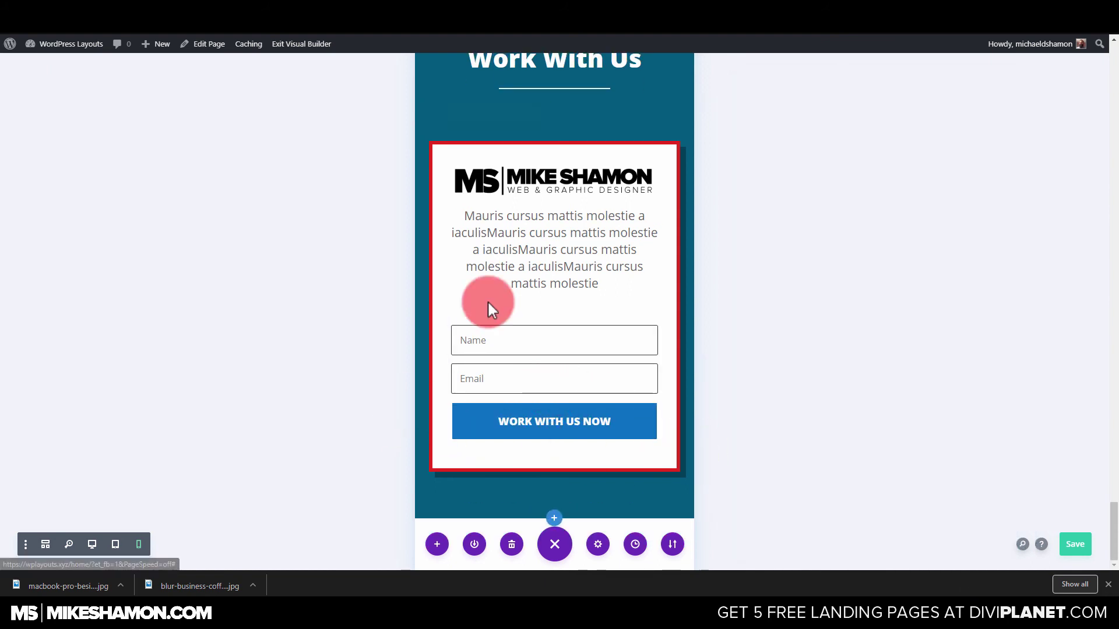
Step: Examine the phone layout from the Work With Us section up to the Catchy Headline Here opt-in box
scroll(582, 291, "up", 5)
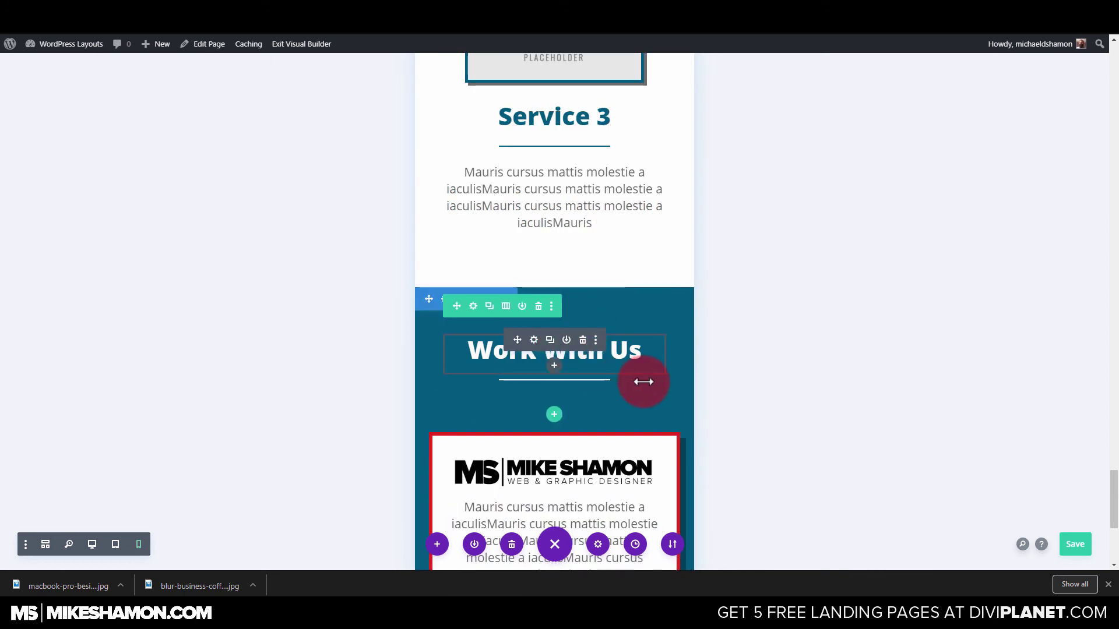
scroll(644, 381, "up", 2)
scroll(644, 384, "up", 15)
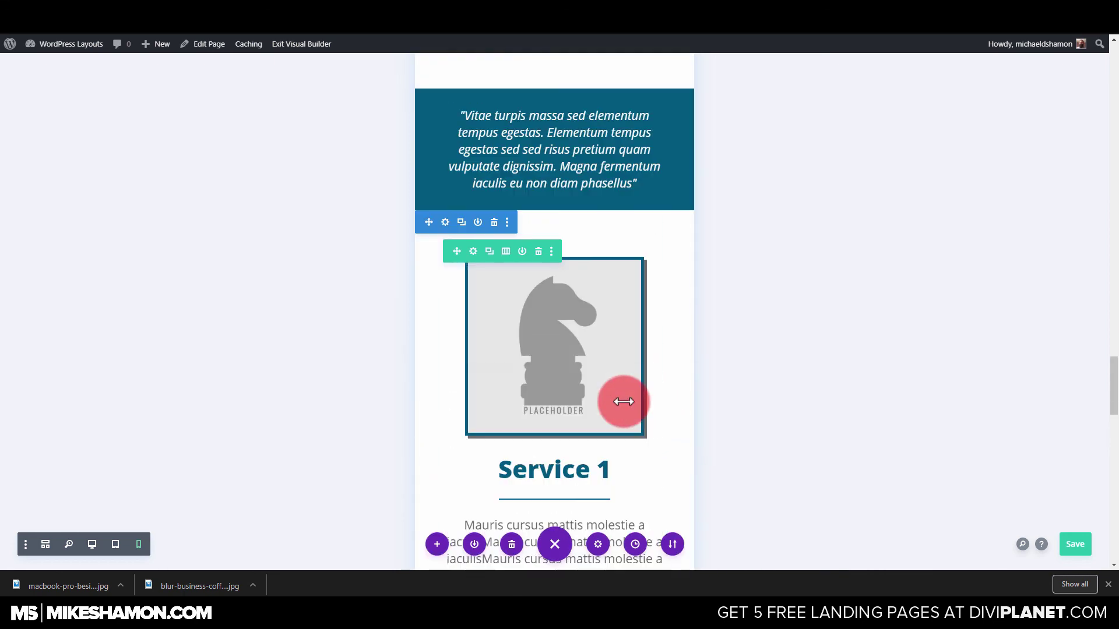
scroll(621, 398, "up", 15)
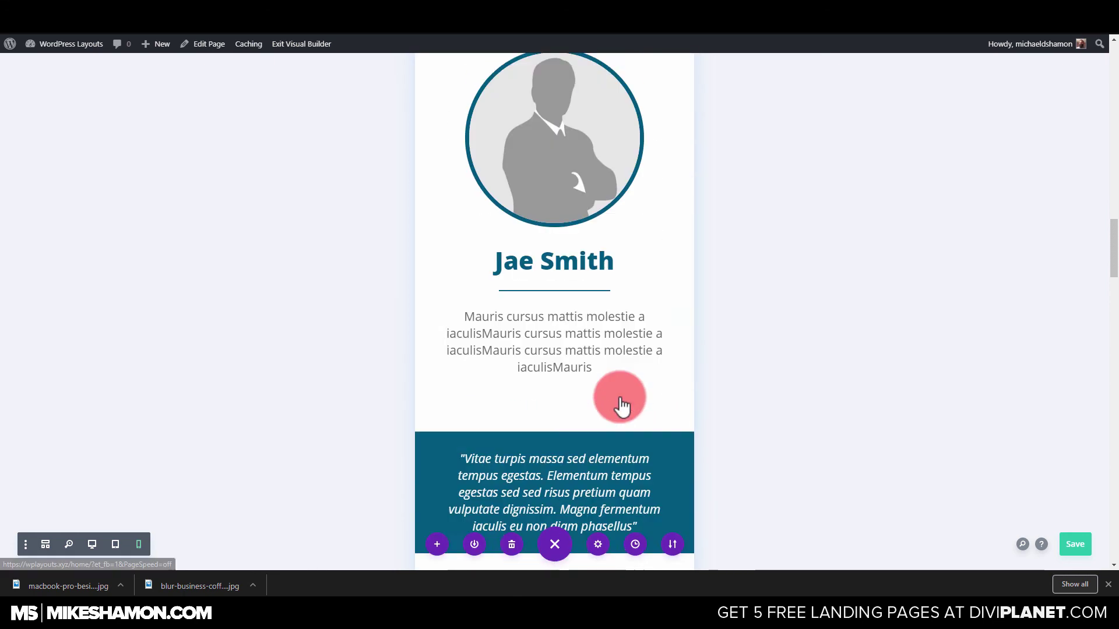
scroll(621, 403, "up", 15)
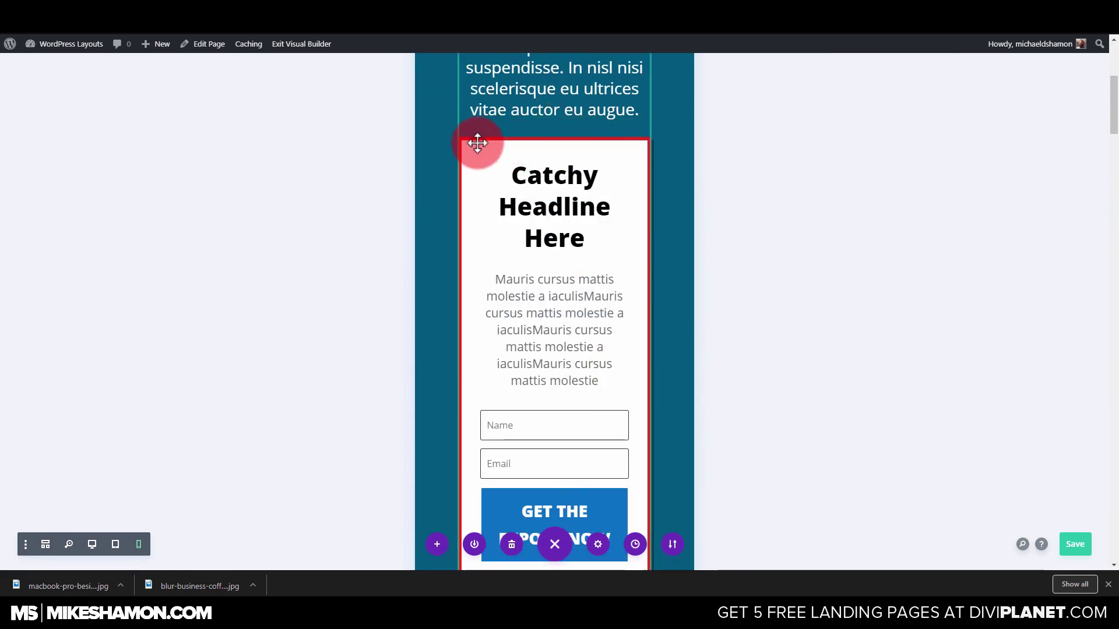
scroll(507, 169, "up", 5)
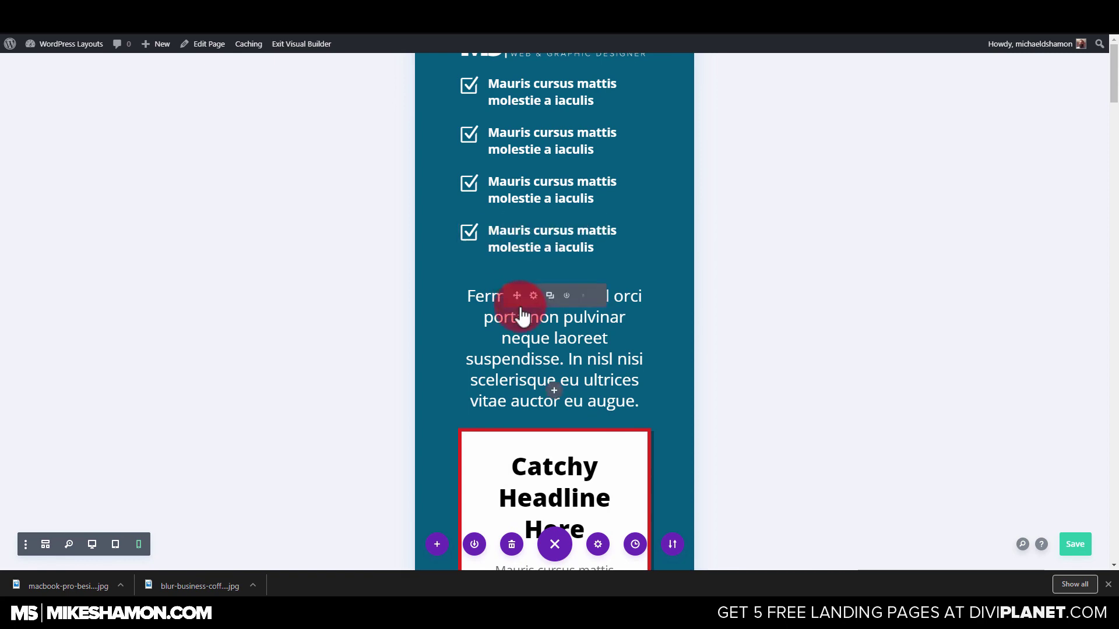
scroll(499, 375, "down", 2)
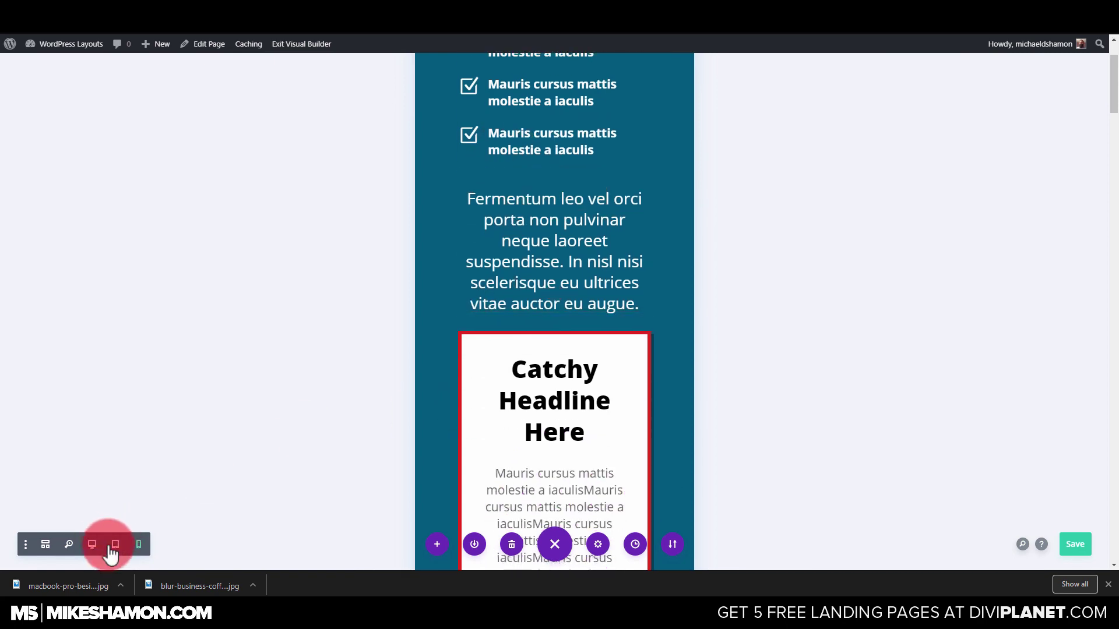
Step: Return to the desktop view and set the top row with the logo and Catchy Headline Here box to 85% width on tablets
left_click(595, 394)
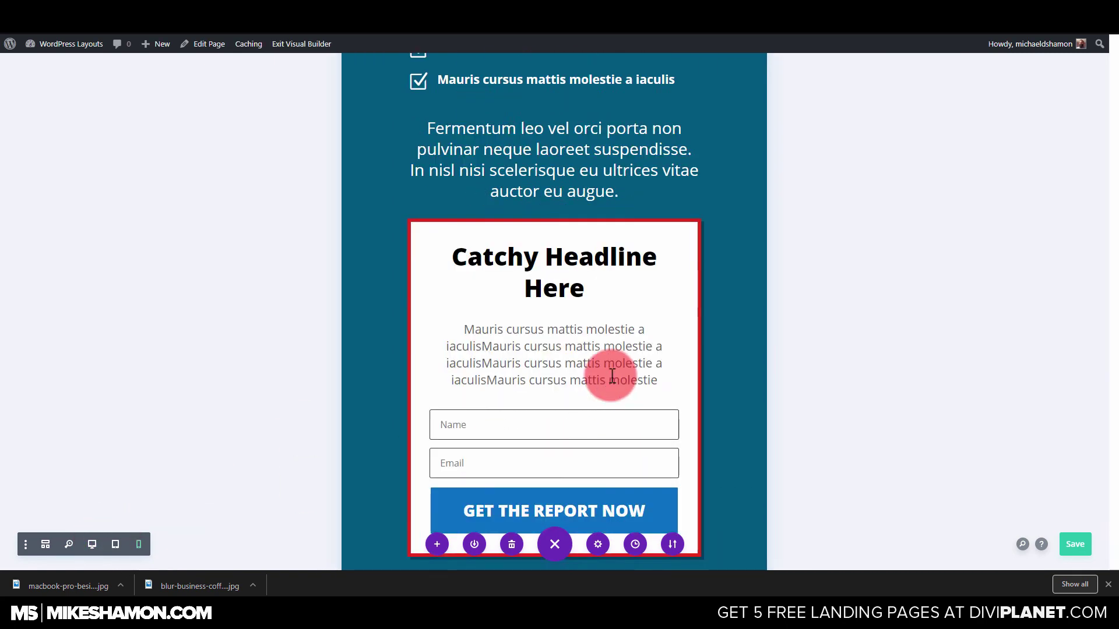
scroll(279, 139, "down", 3)
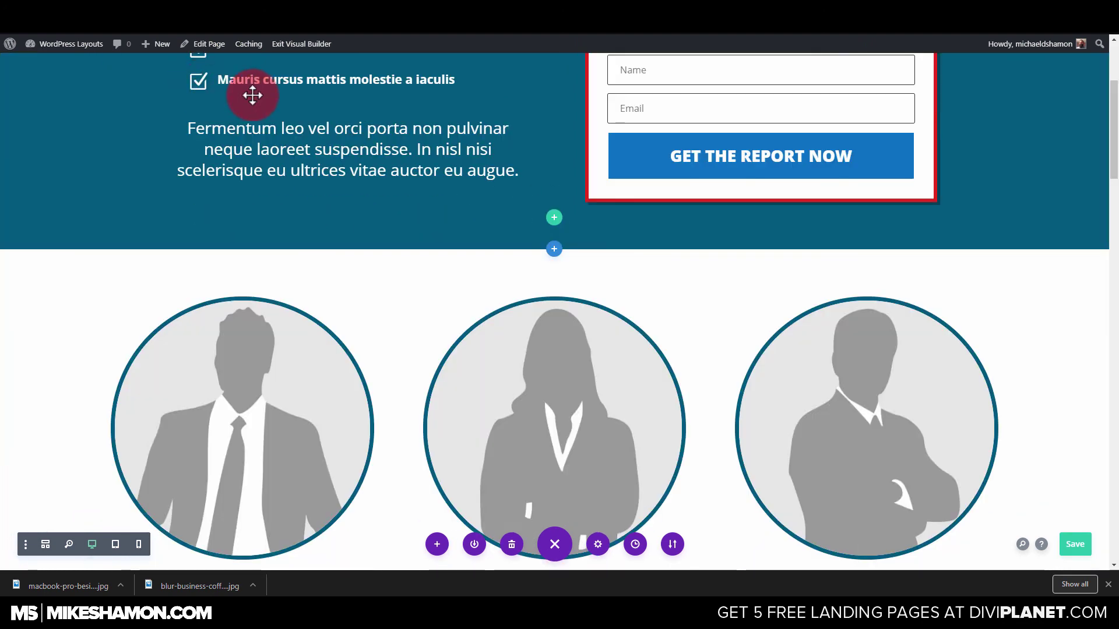
scroll(630, 235, "up", 3)
left_click(202, 97)
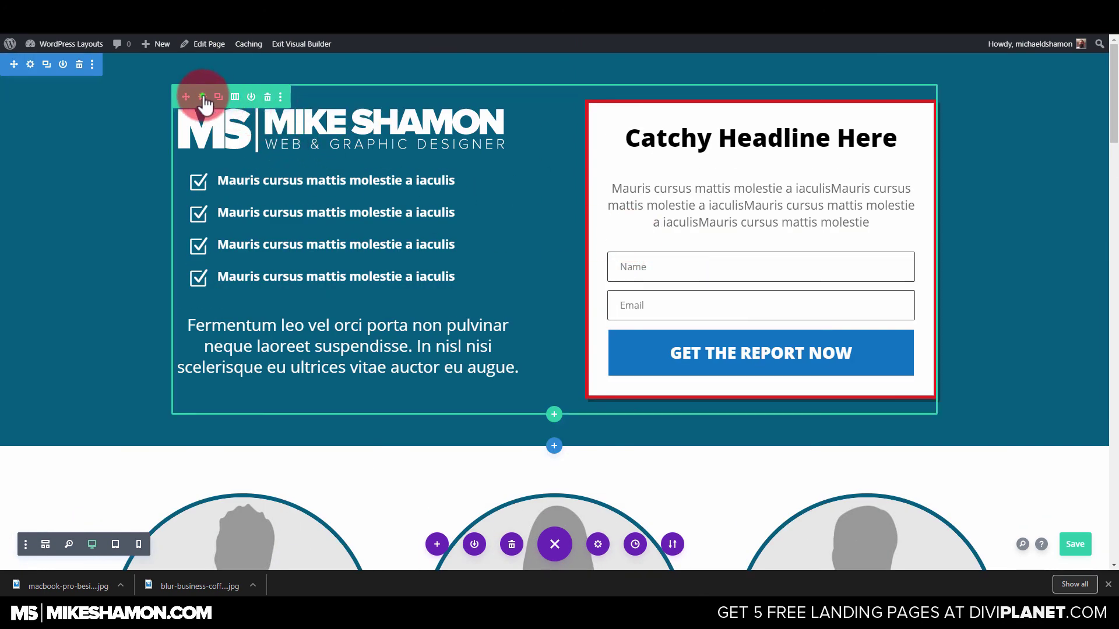
left_click(825, 124)
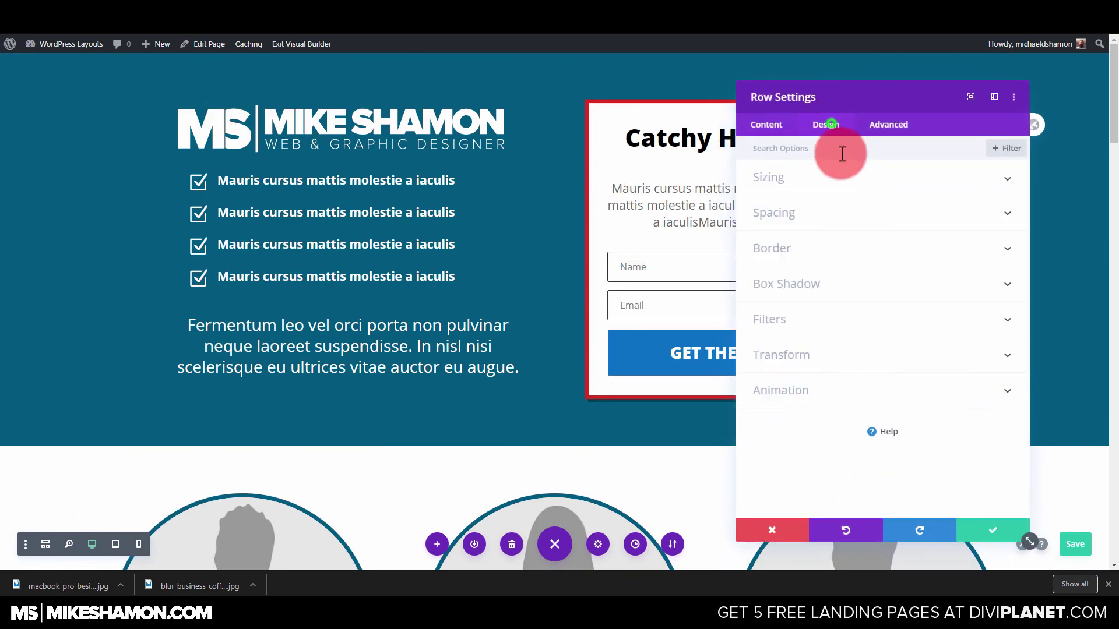
left_click(806, 180)
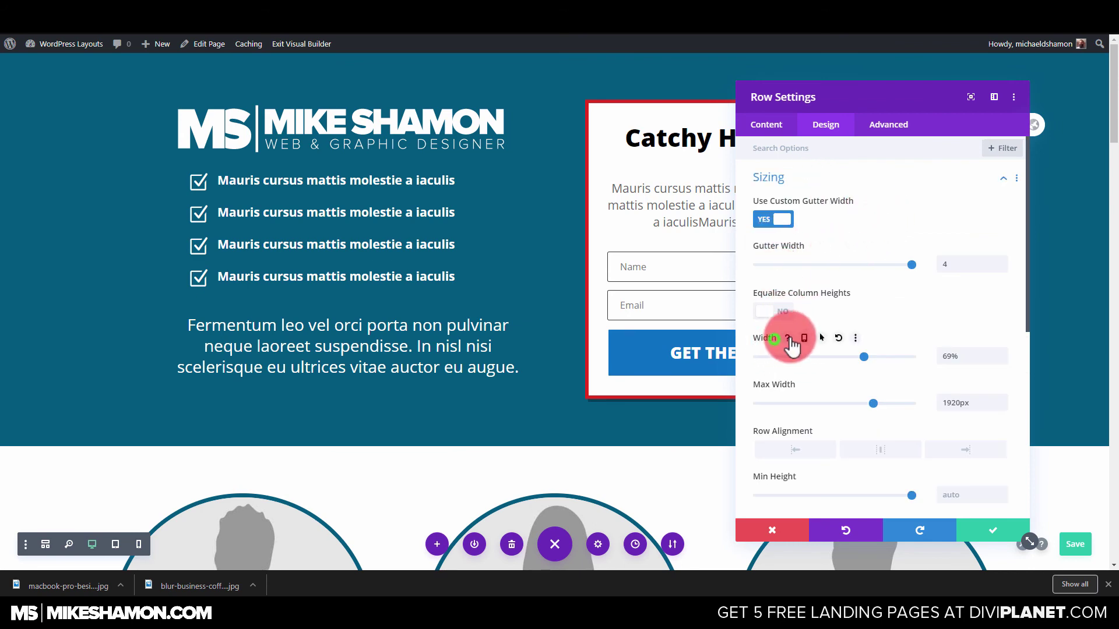
left_click(804, 338)
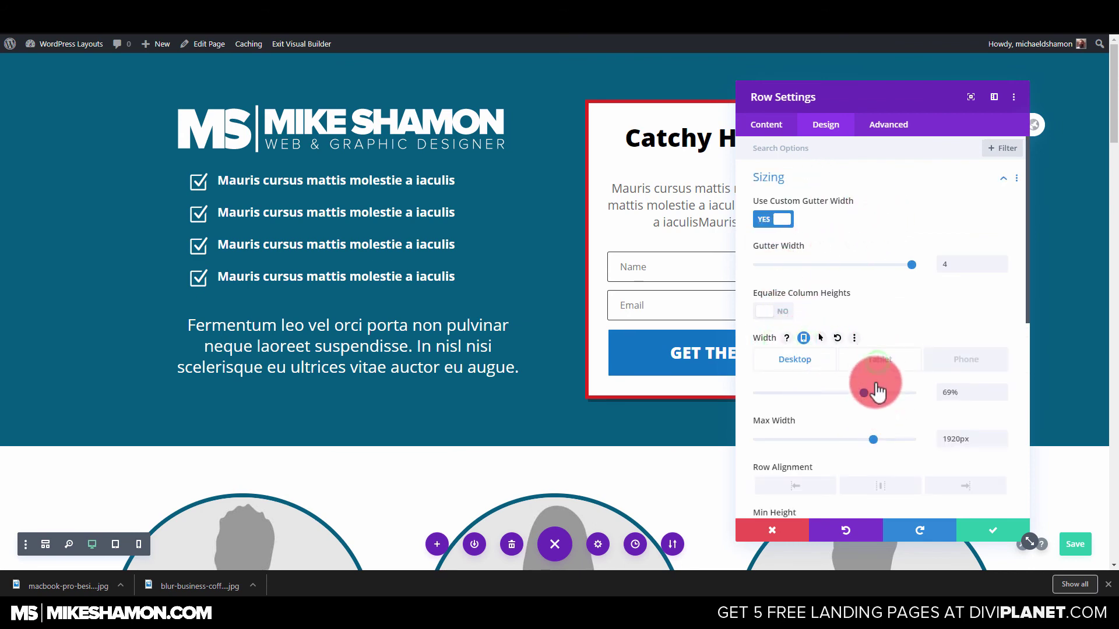
left_click(879, 360)
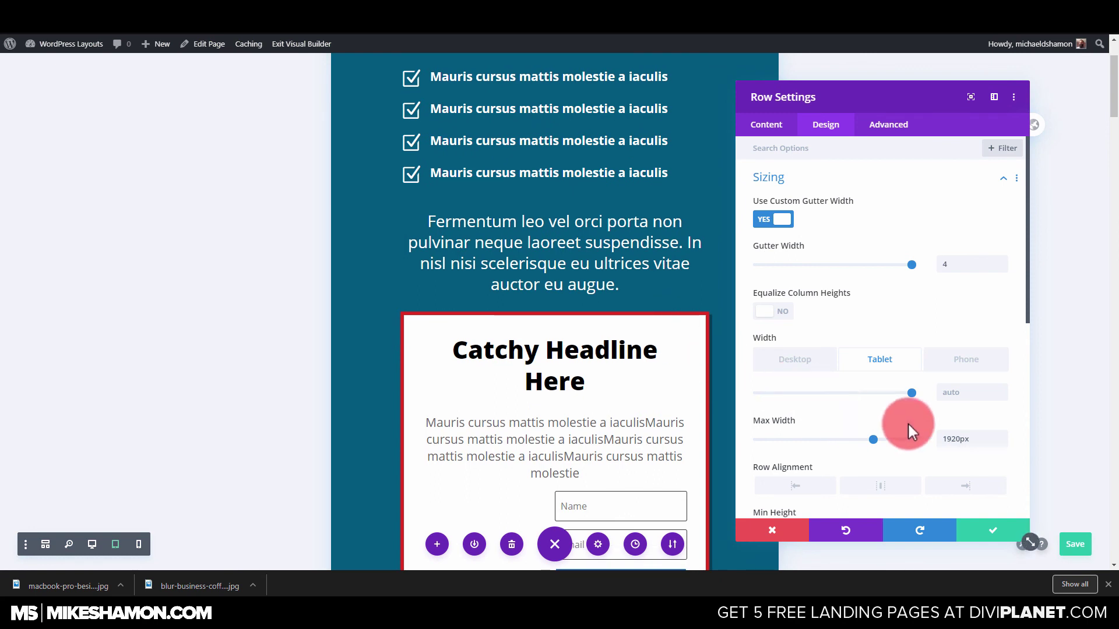
left_click_drag(917, 394, 889, 395)
Step: Set the top row's width to 95% on phones and review the page's phone layout
left_click(966, 360)
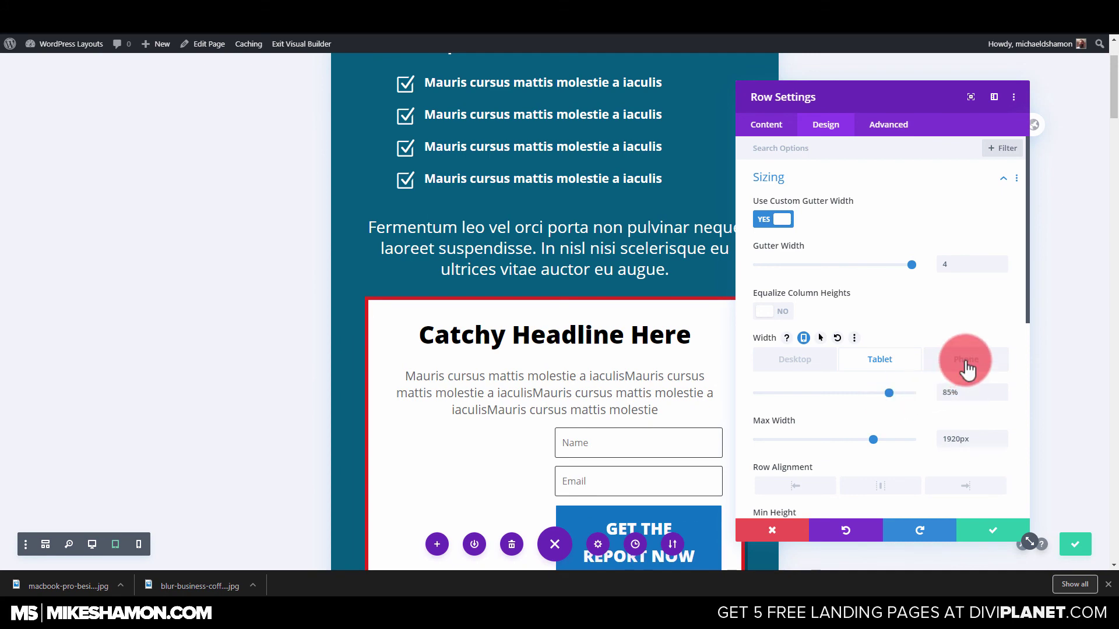
left_click_drag(888, 393, 903, 393)
scroll(579, 359, "down", 20)
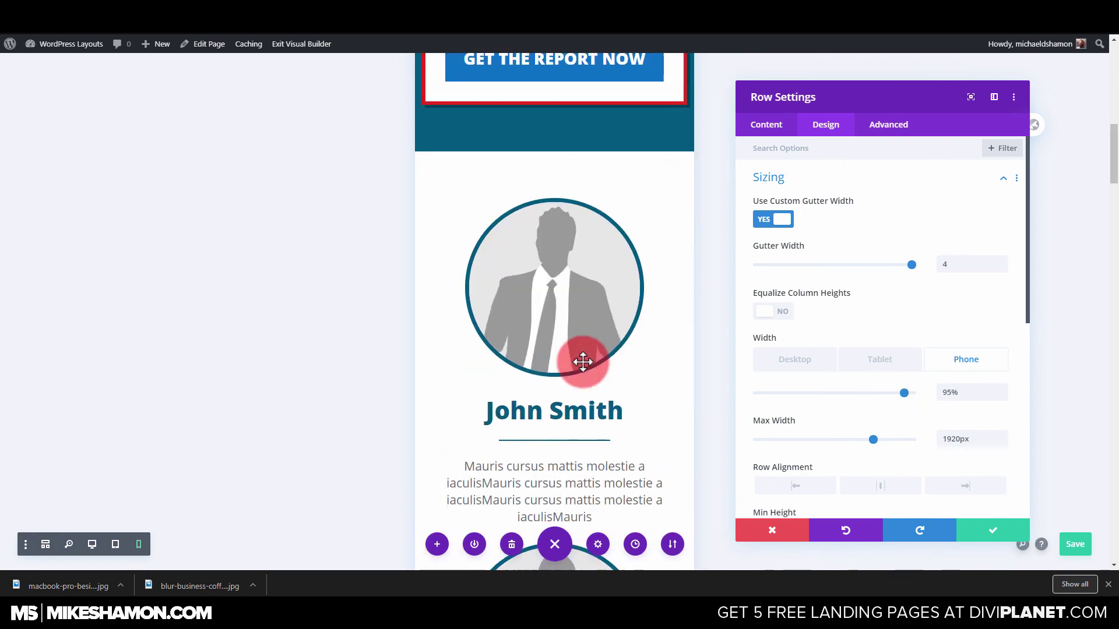
scroll(586, 367, "down", 15)
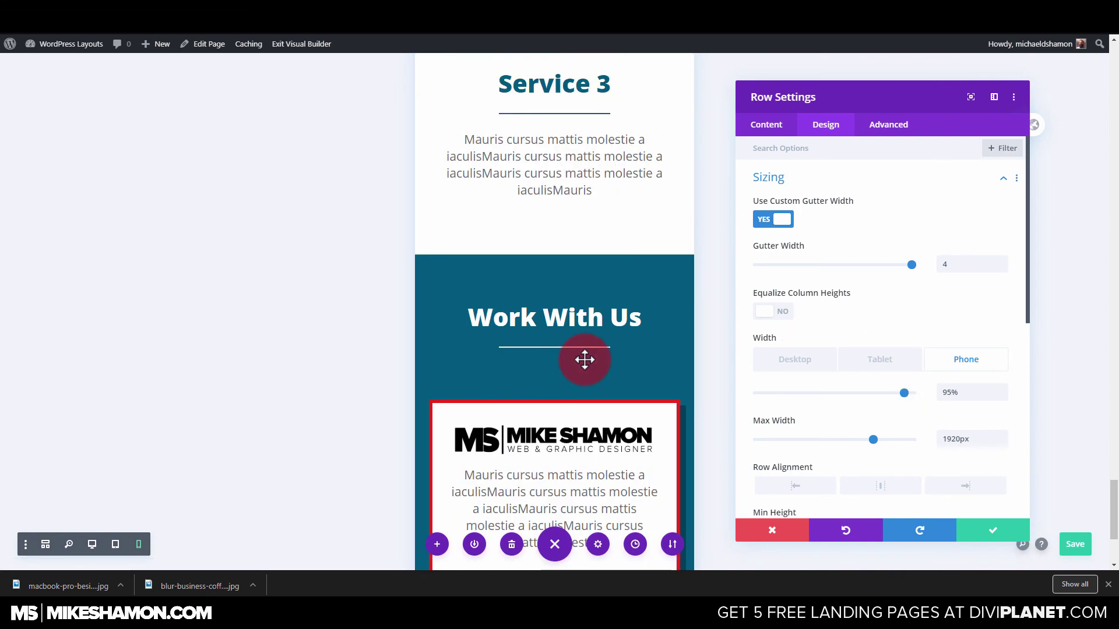
scroll(589, 359, "up", 20)
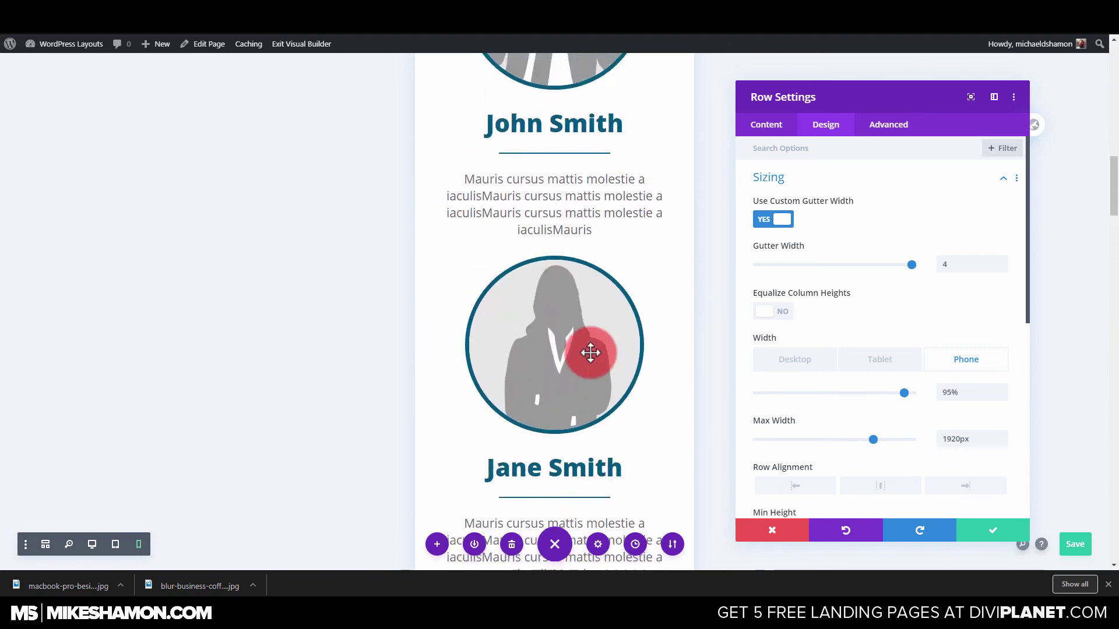
scroll(597, 359, "down", 1)
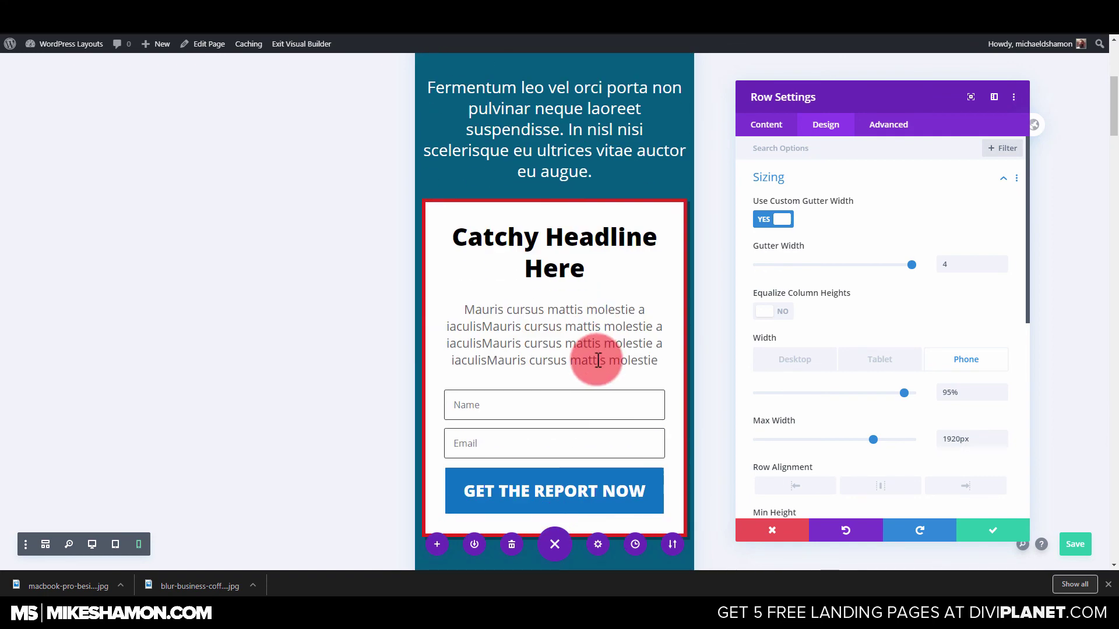
Step: Set the top row's width to 90% on phones, check the page's phone layout and save the row settings
scroll(598, 360, "up", 10)
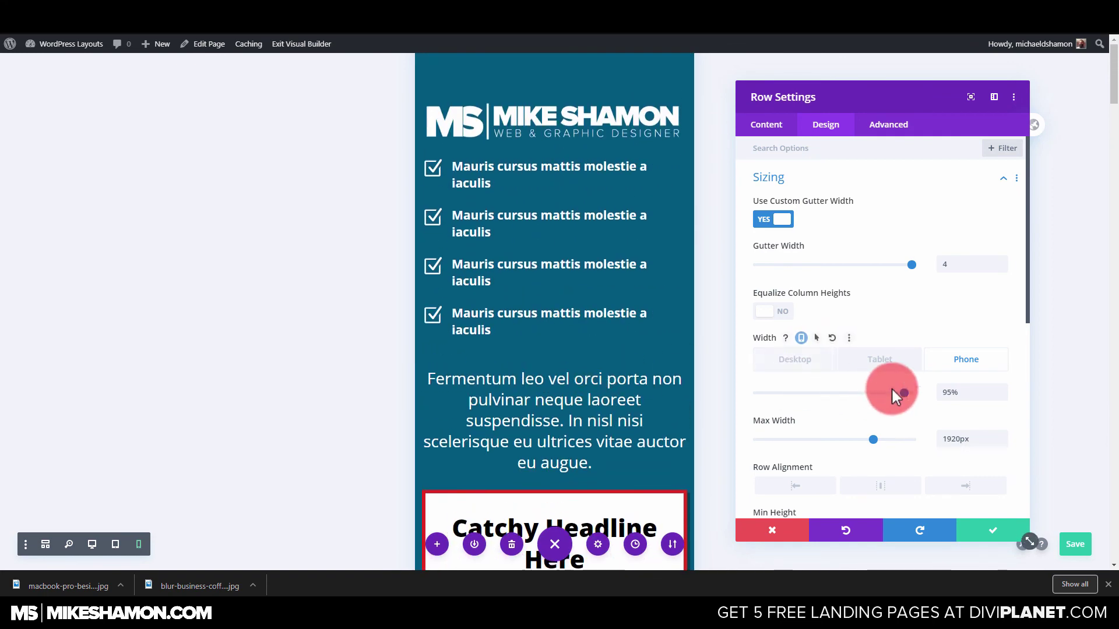
left_click_drag(907, 392, 896, 392)
left_click(638, 306)
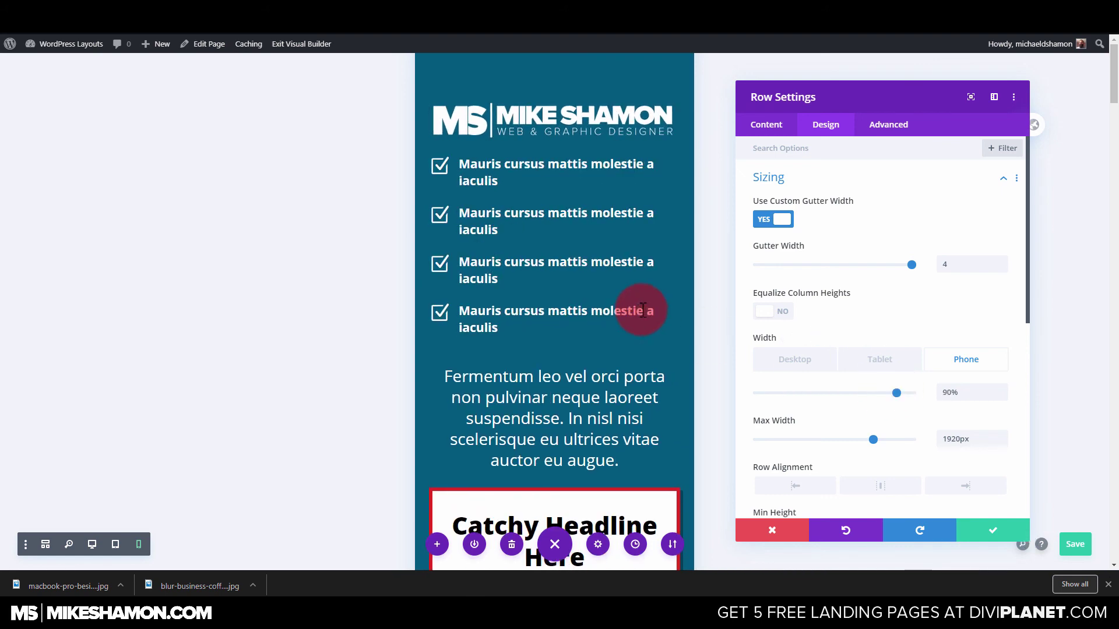
scroll(652, 326, "down", 5)
scroll(659, 324, "up", 5)
scroll(581, 317, "down", 15)
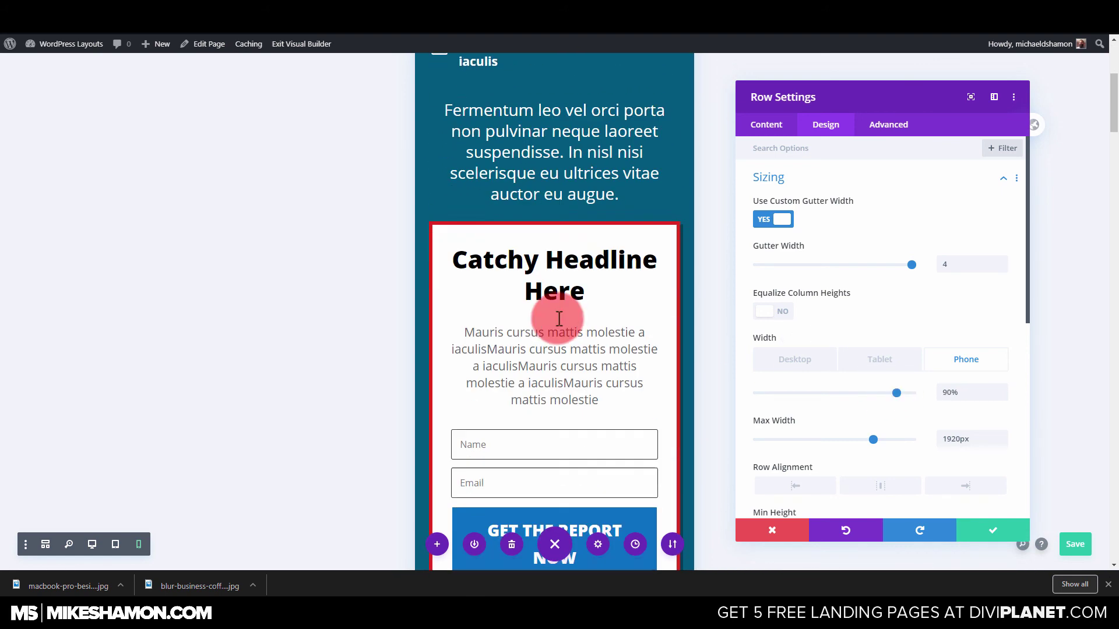
scroll(560, 319, "down", 20)
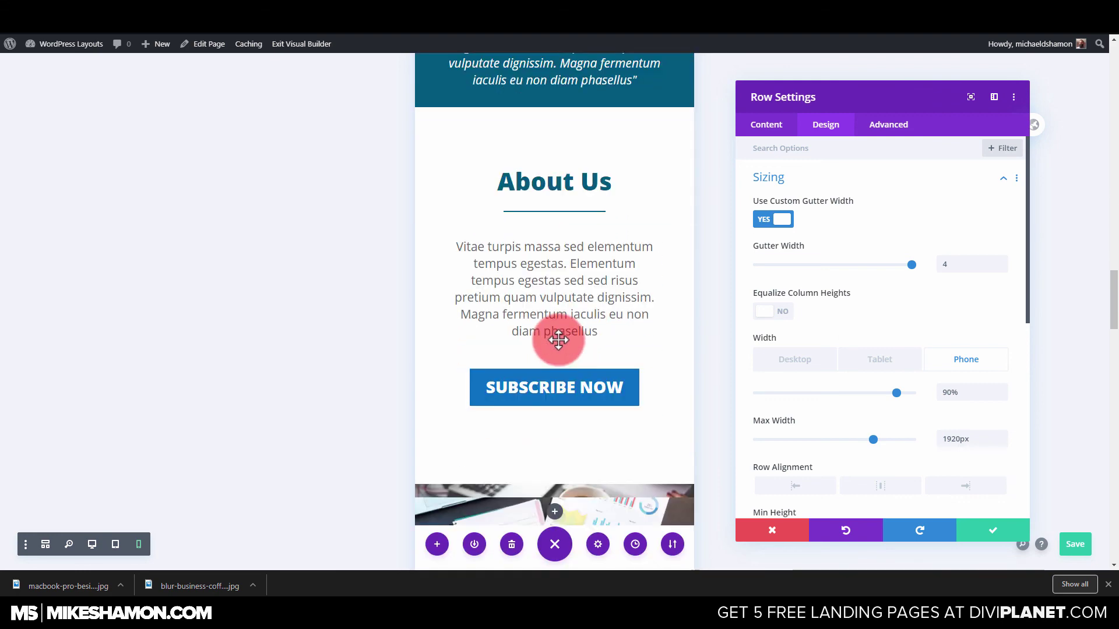
scroll(653, 402, "down", 2)
left_click(996, 531)
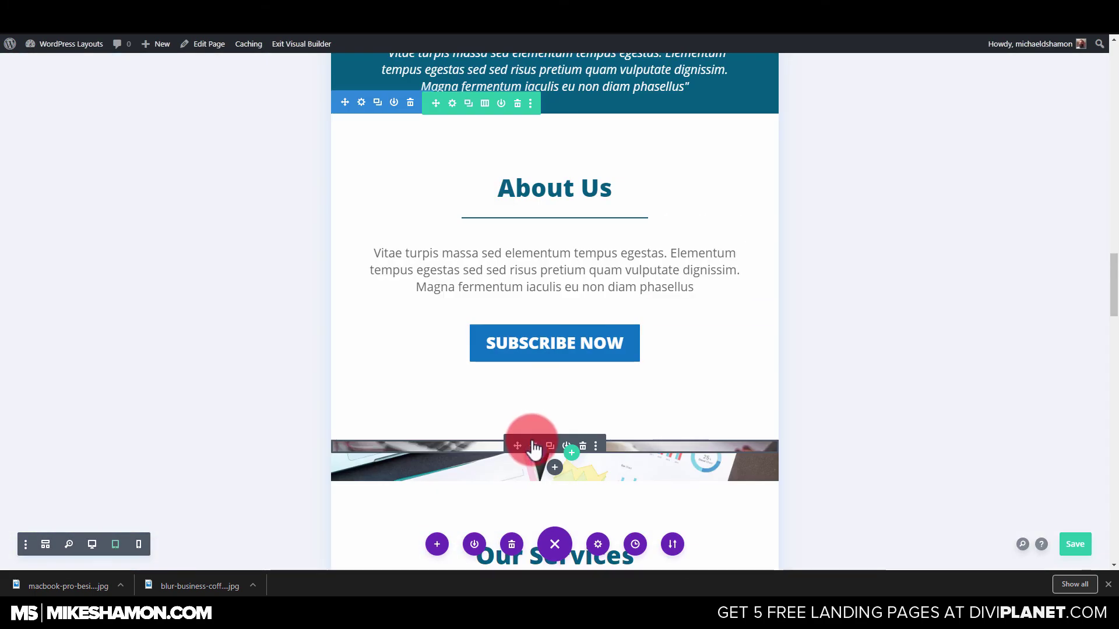
Step: Set the height of the divider in the About Us image column to 500px and save the divider settings
left_click(533, 447)
left_click(855, 135)
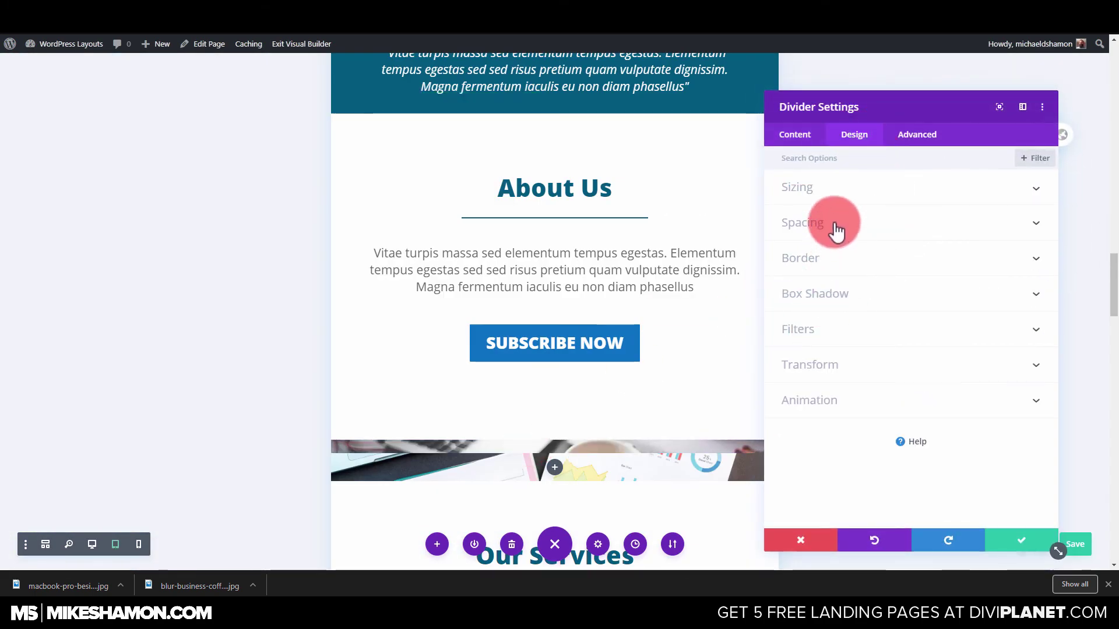
left_click(837, 202)
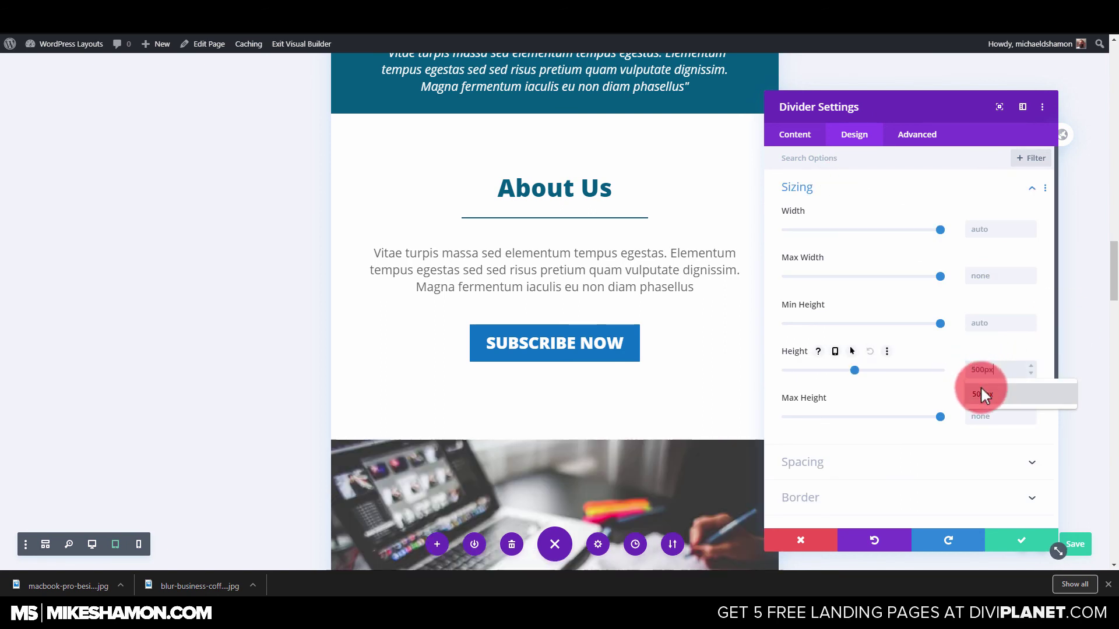
left_click(981, 388)
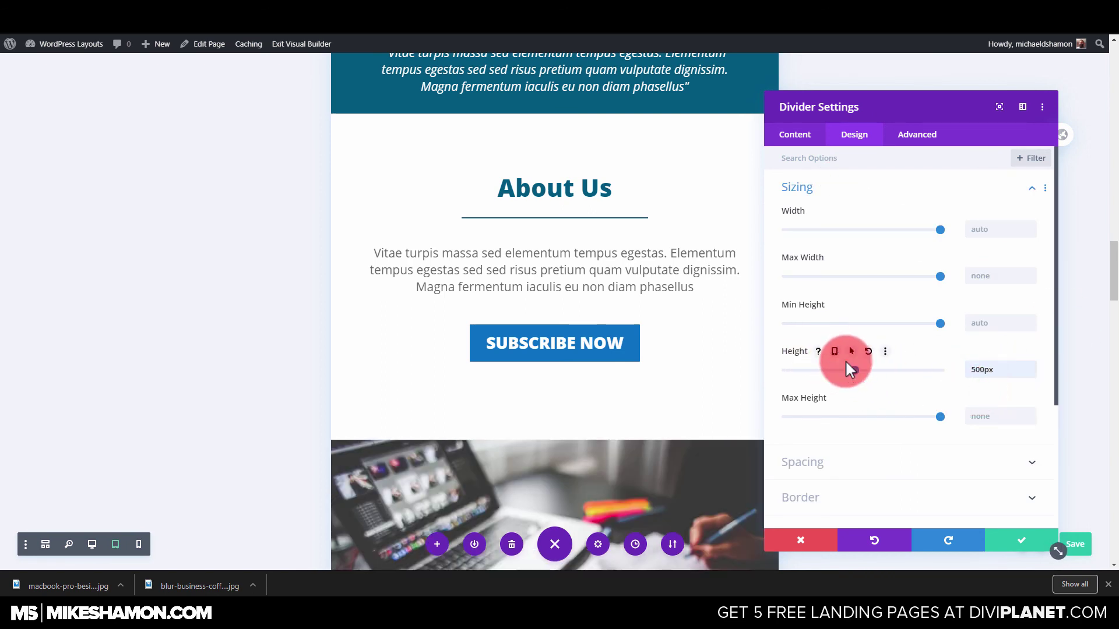
left_click(1013, 545)
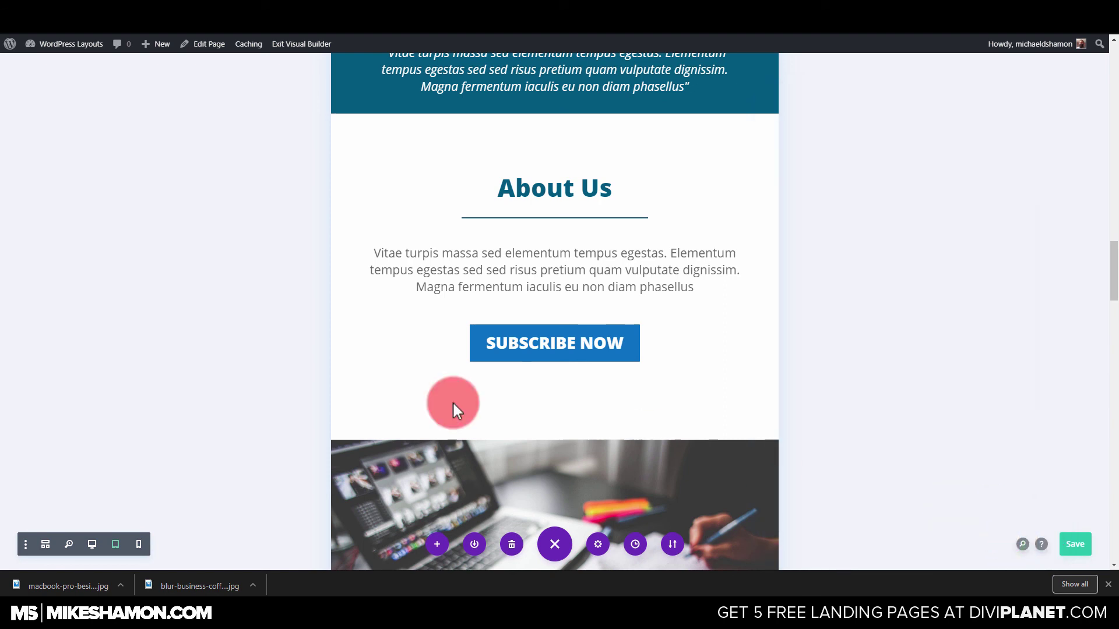
Step: Examine the About Us and Our Services image columns in the phone layout
left_click(140, 544)
scroll(579, 400, "down", 8)
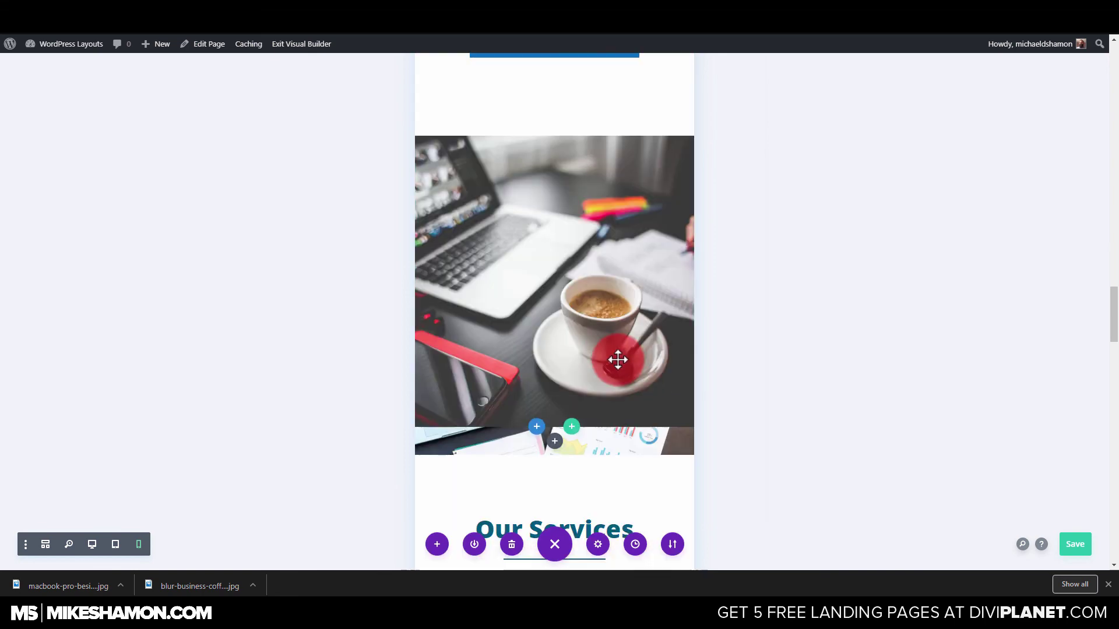
scroll(637, 388, "down", 7)
scroll(660, 396, "down", 3)
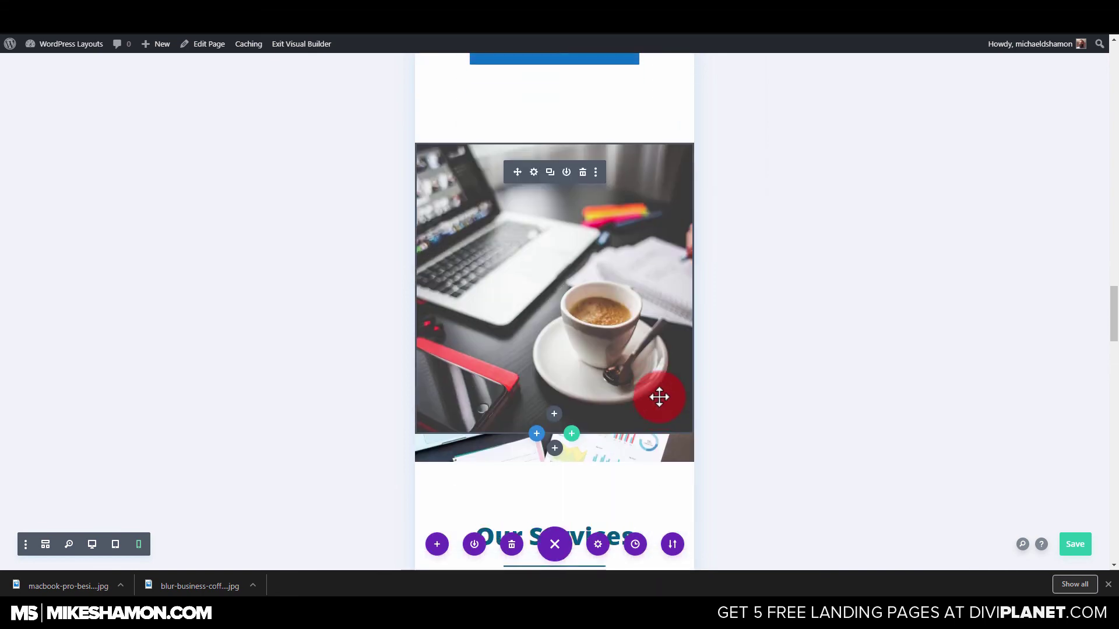
scroll(660, 397, "up", 10)
scroll(658, 397, "down", 10)
scroll(658, 396, "down", 3)
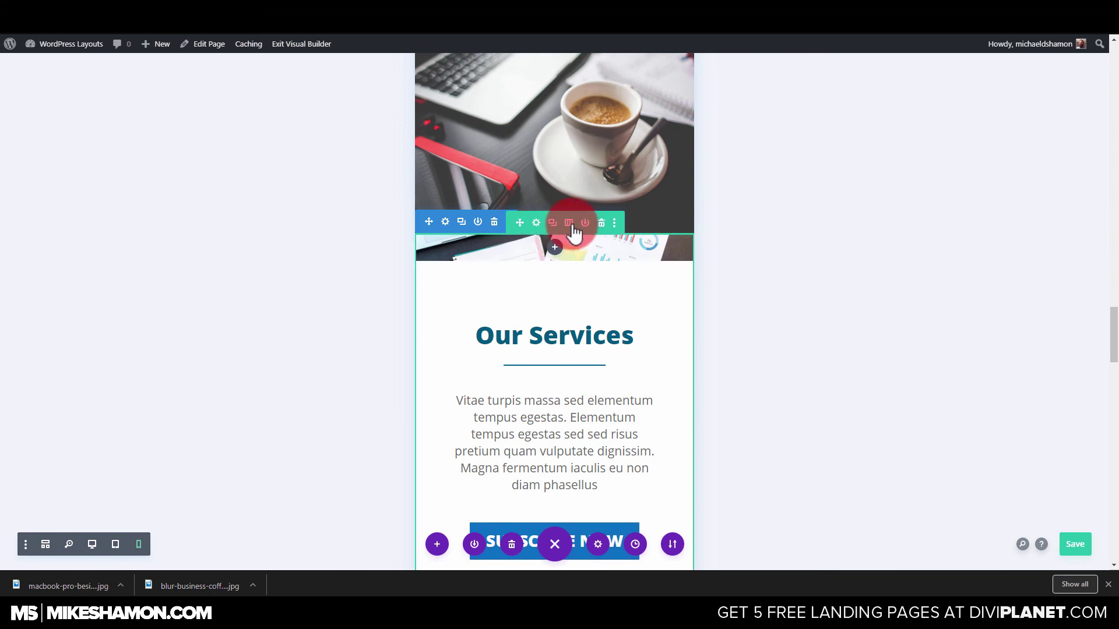
scroll(574, 232, "up", 3)
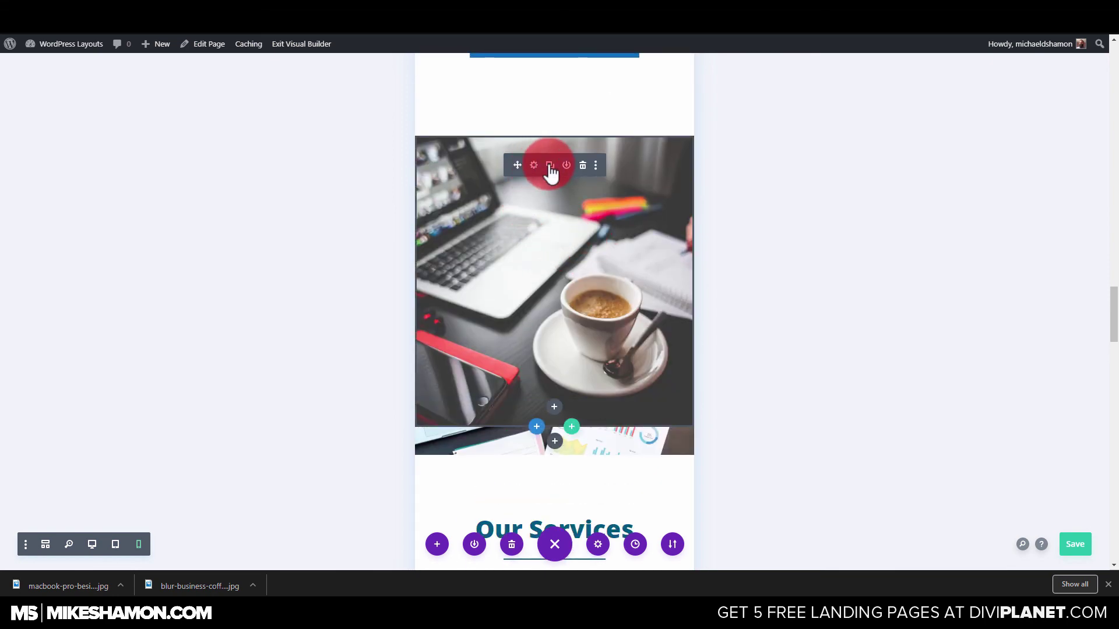
Step: Return to the desktop view and insert a Divider module into the Our Services image column
left_click_drag(559, 217, 584, 355)
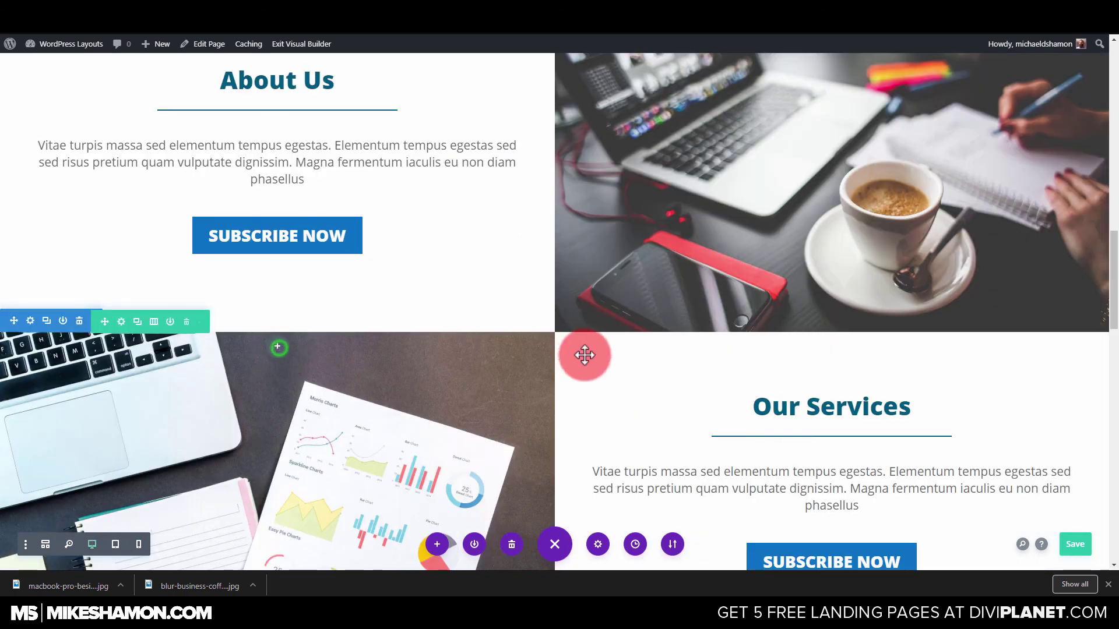
left_click(277, 347)
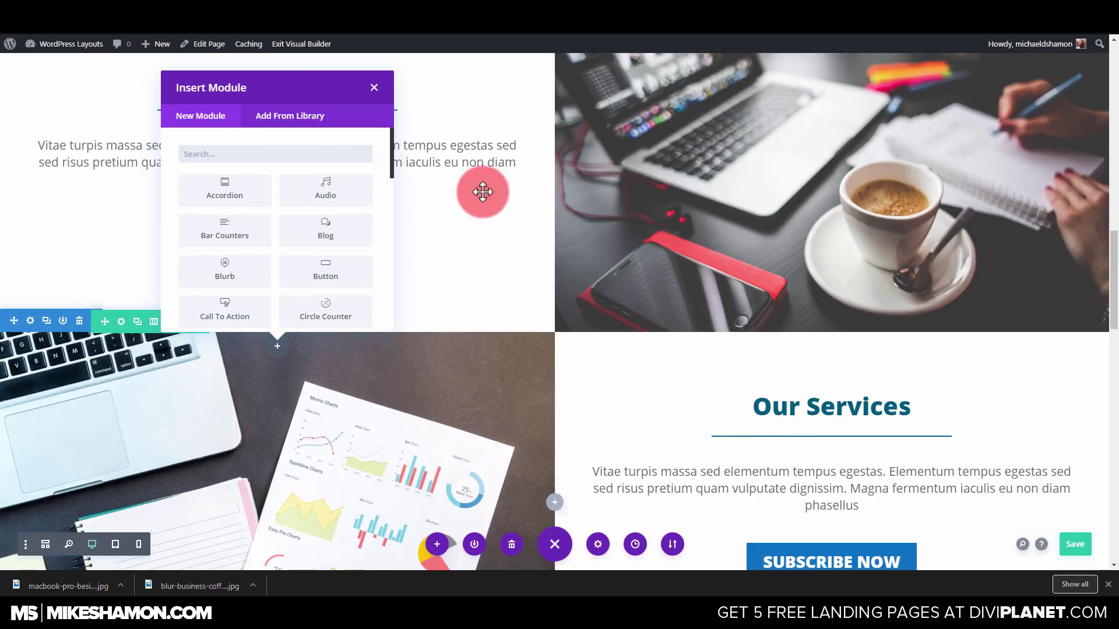
left_click(303, 153)
left_click(306, 154)
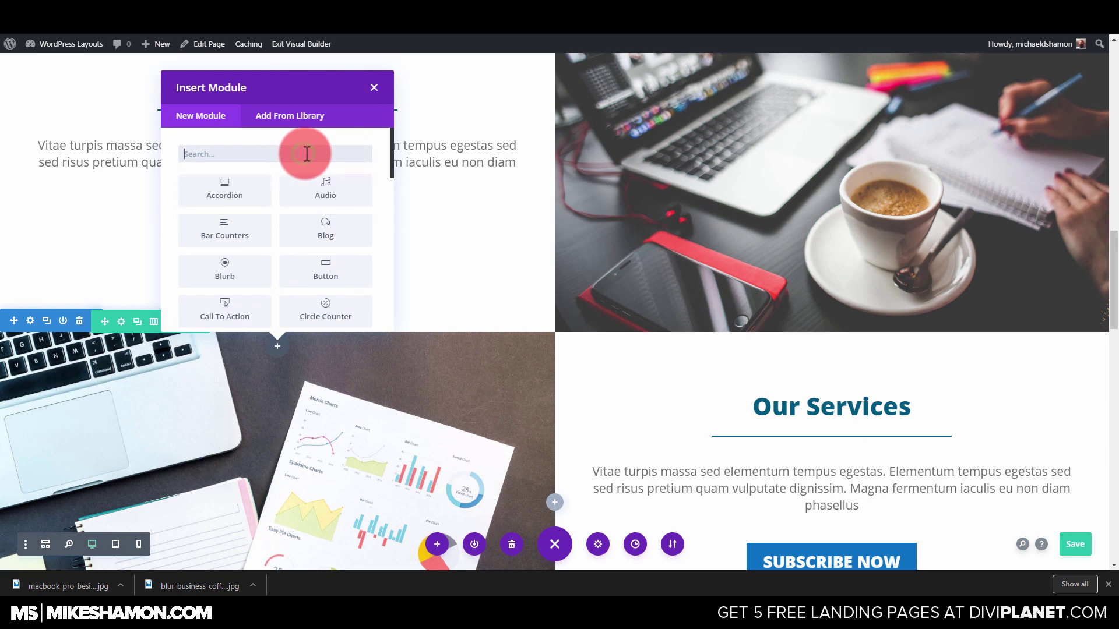
type("didi")
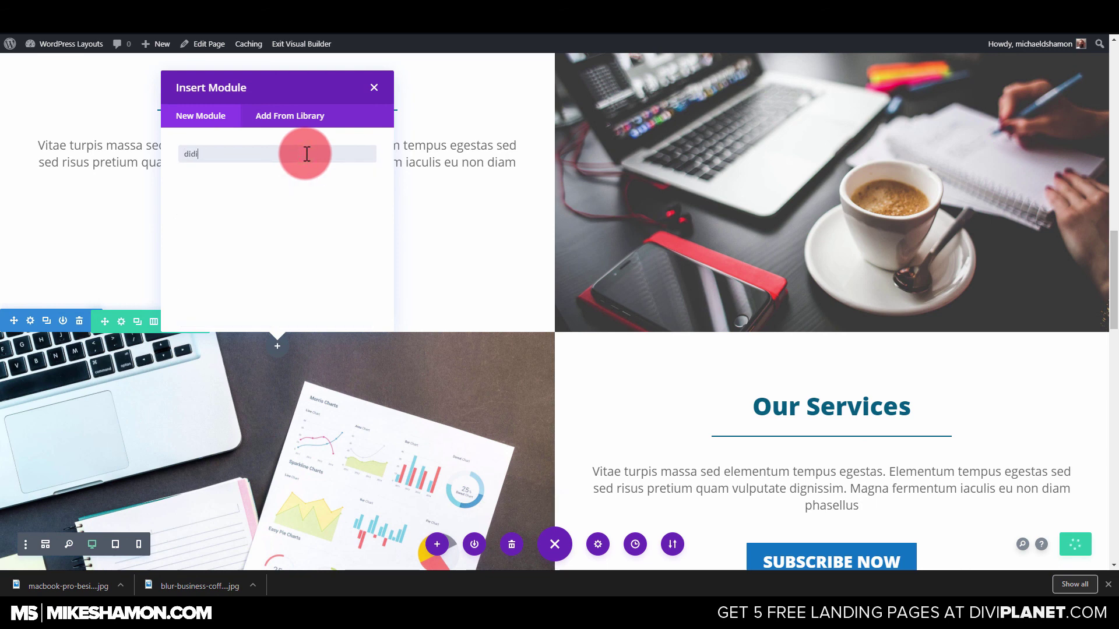
key("BackSpace")
key("BackSpace")
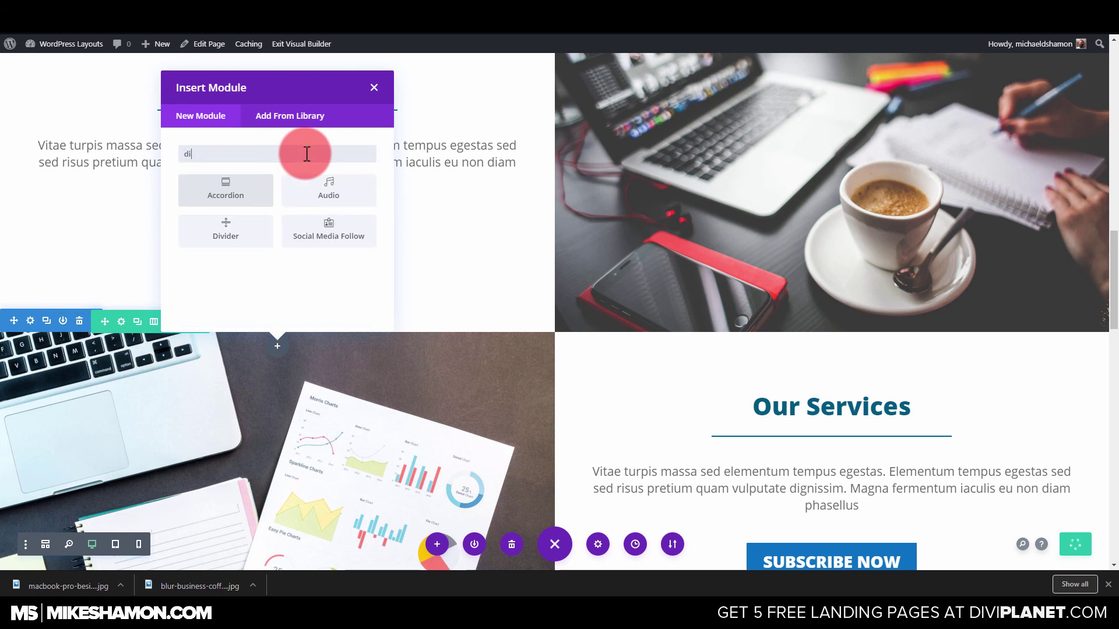
type("v")
left_click(256, 195)
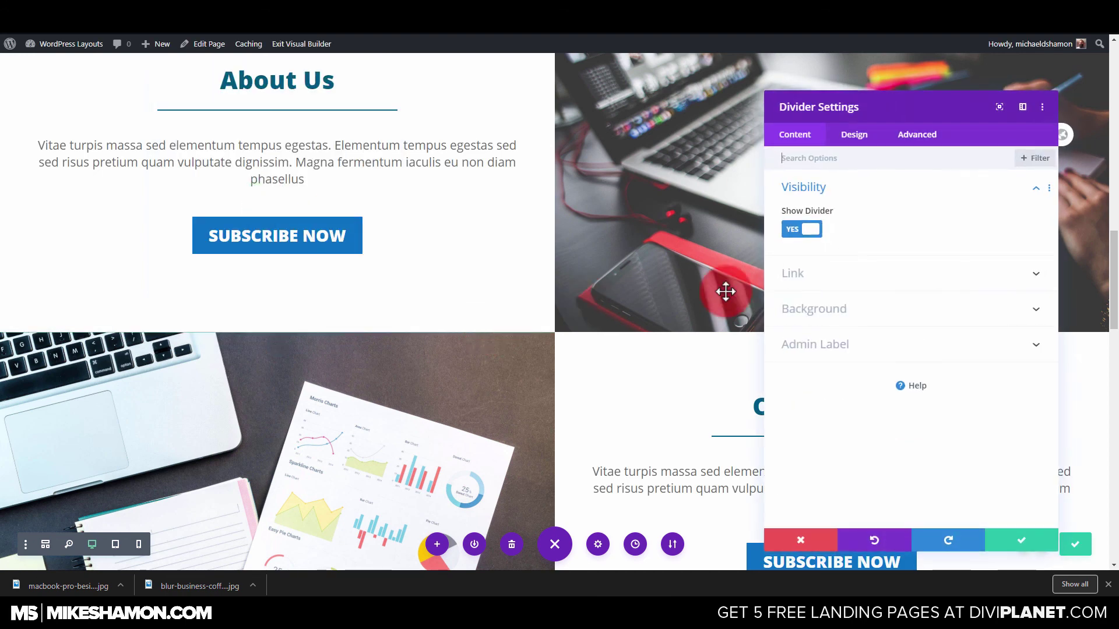
left_click(1040, 107)
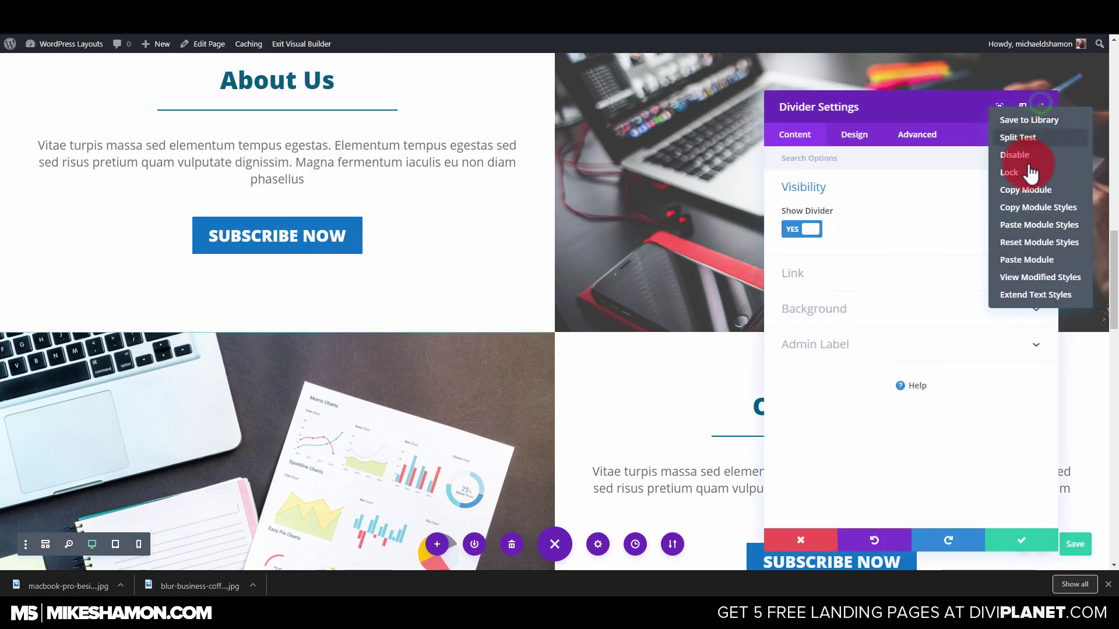
left_click(1031, 207)
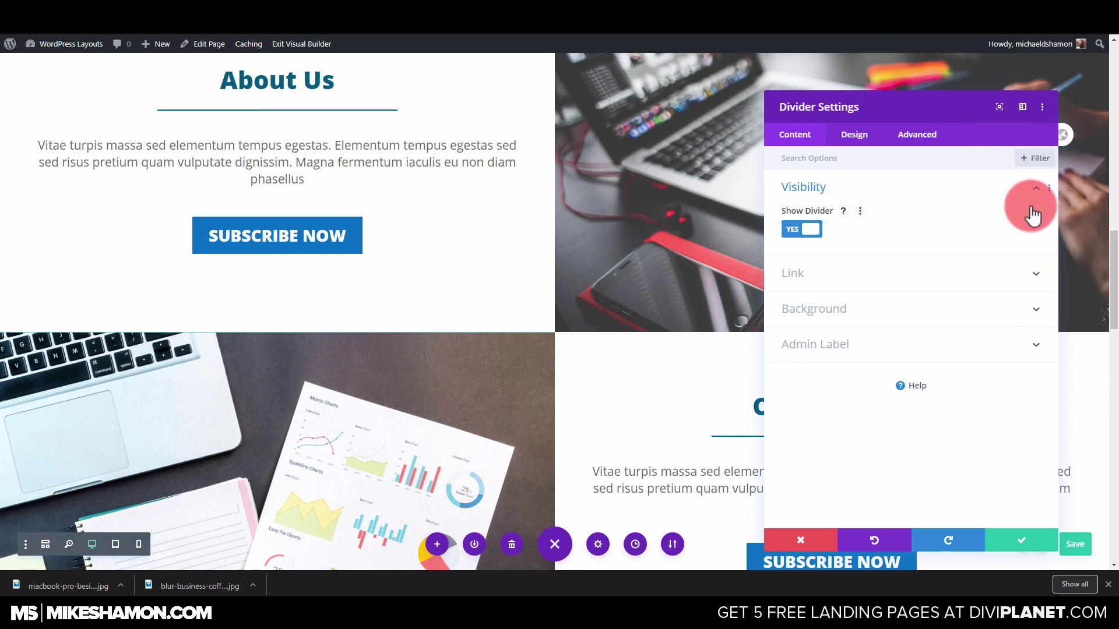
left_click(1042, 107)
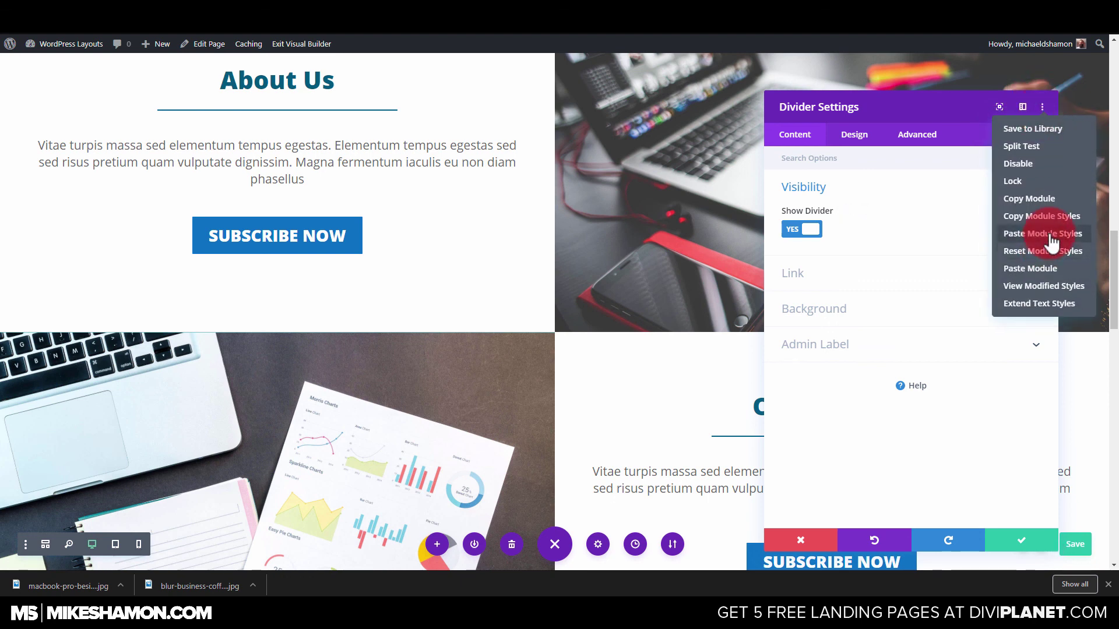
left_click(817, 543)
Step: Copy the module styles of the About Us image column's divider and paste them onto the new divider in the Our Services image column
scroll(822, 307, "up", 5)
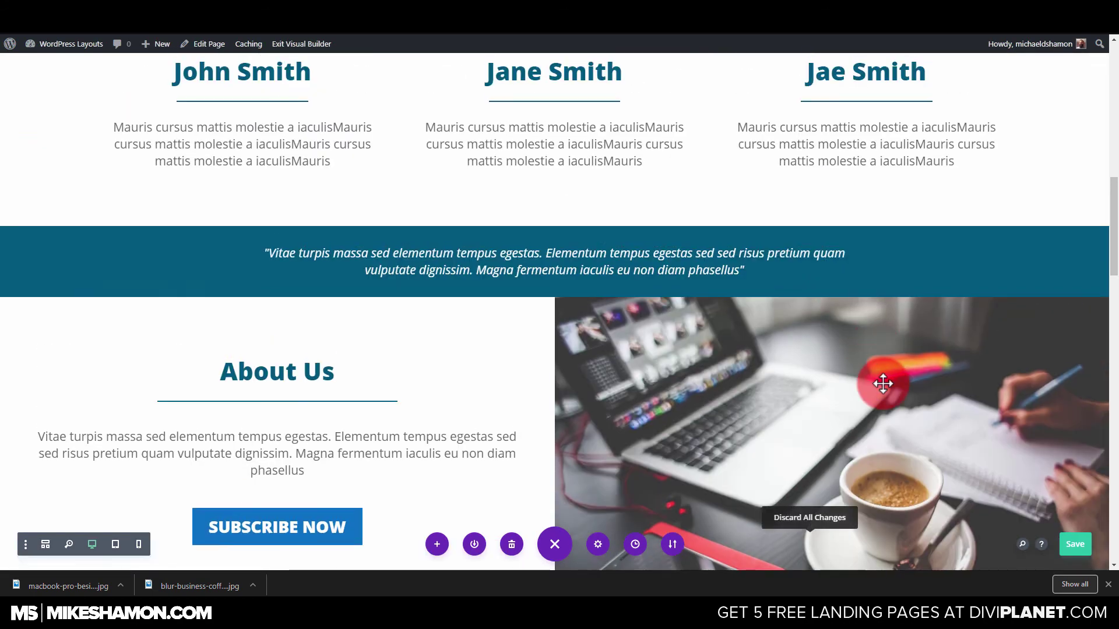
left_click(873, 336)
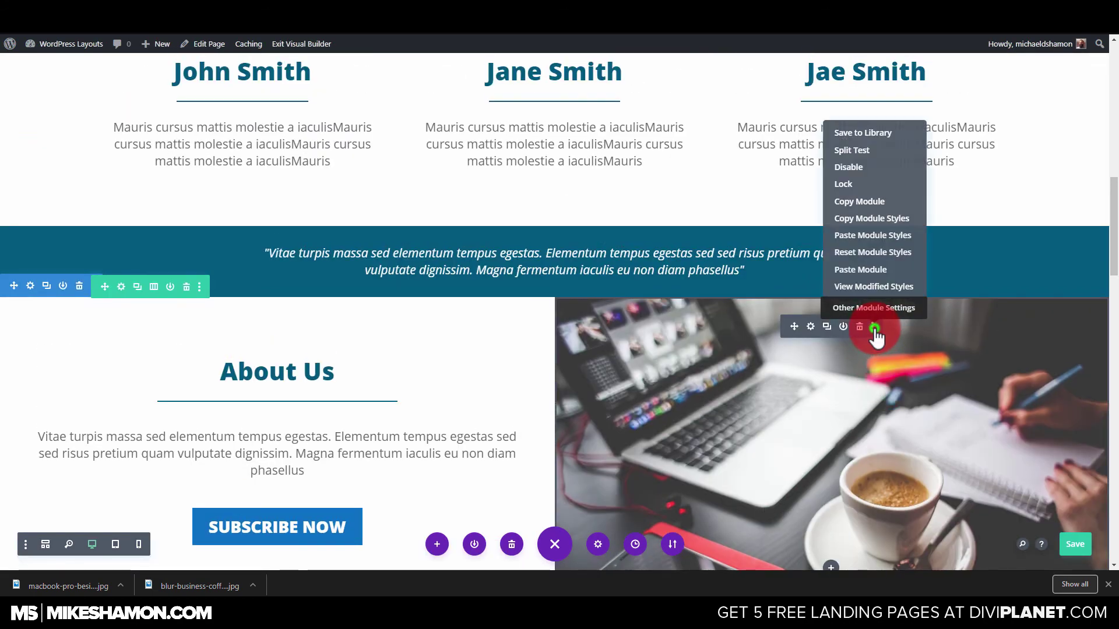
left_click(874, 220)
scroll(536, 317, "down", 10)
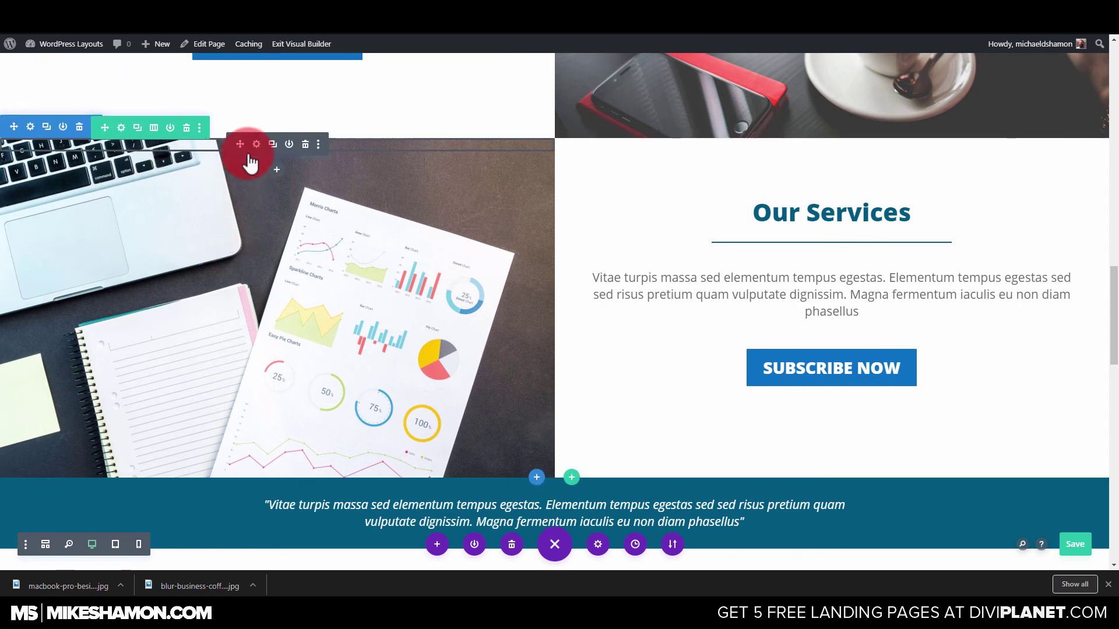
left_click(317, 144)
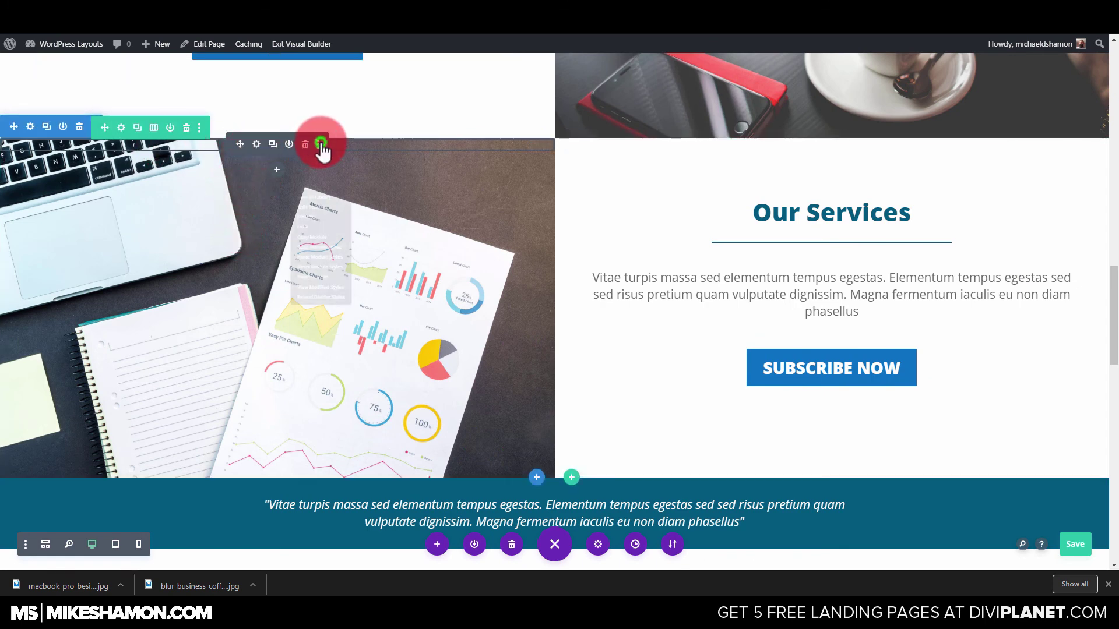
left_click(311, 265)
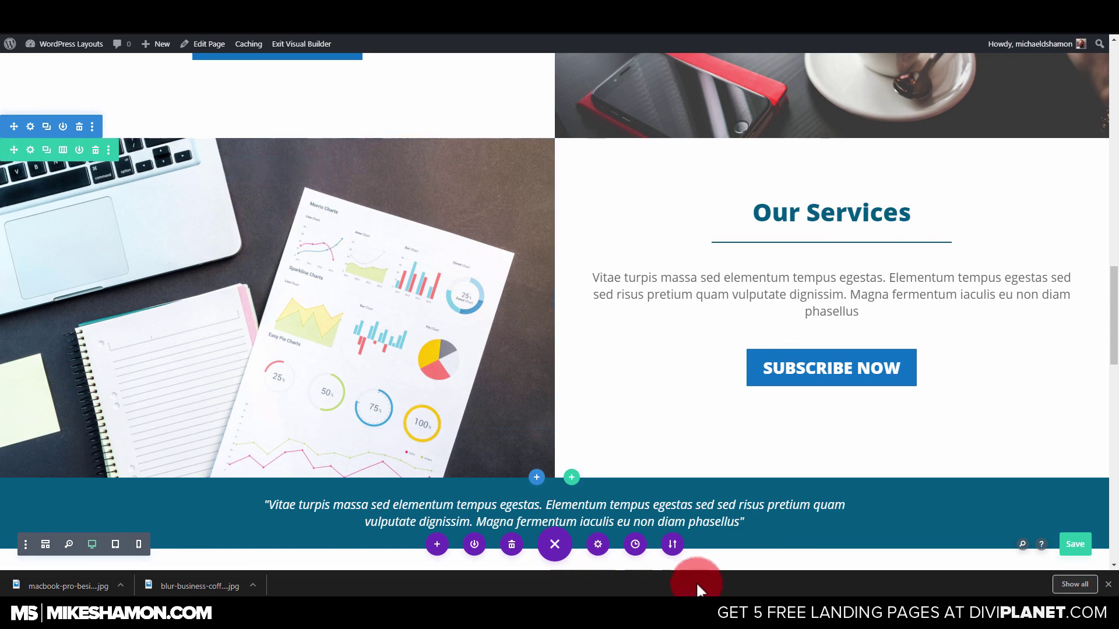
Step: Examine the tablet layout from the top row down to the Service 1 block
left_click_drag(95, 555, 134, 540)
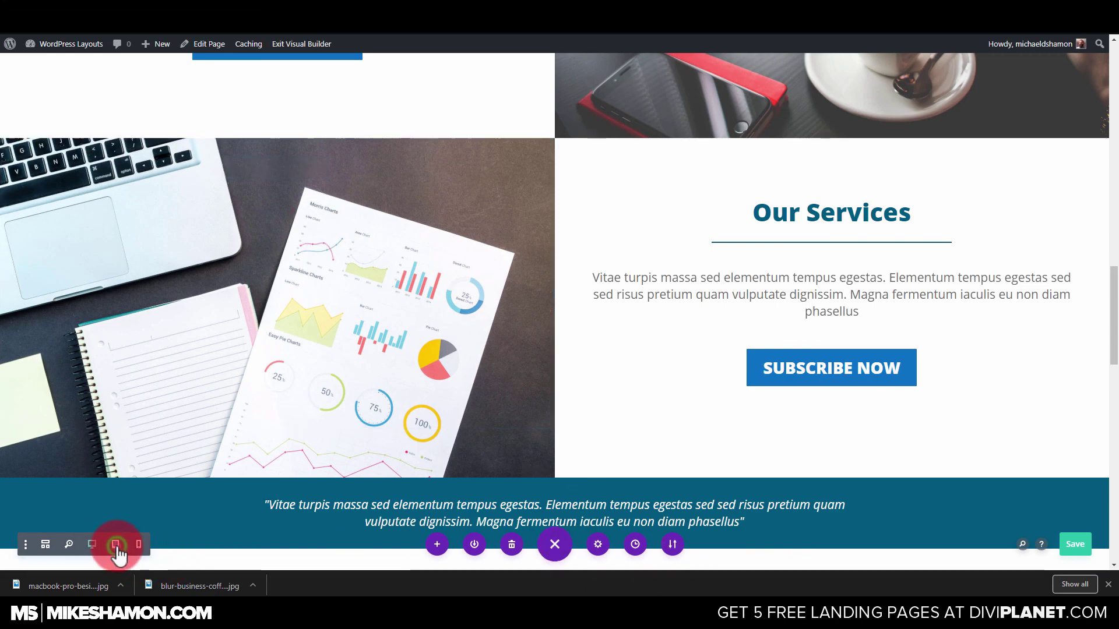
left_click(116, 548)
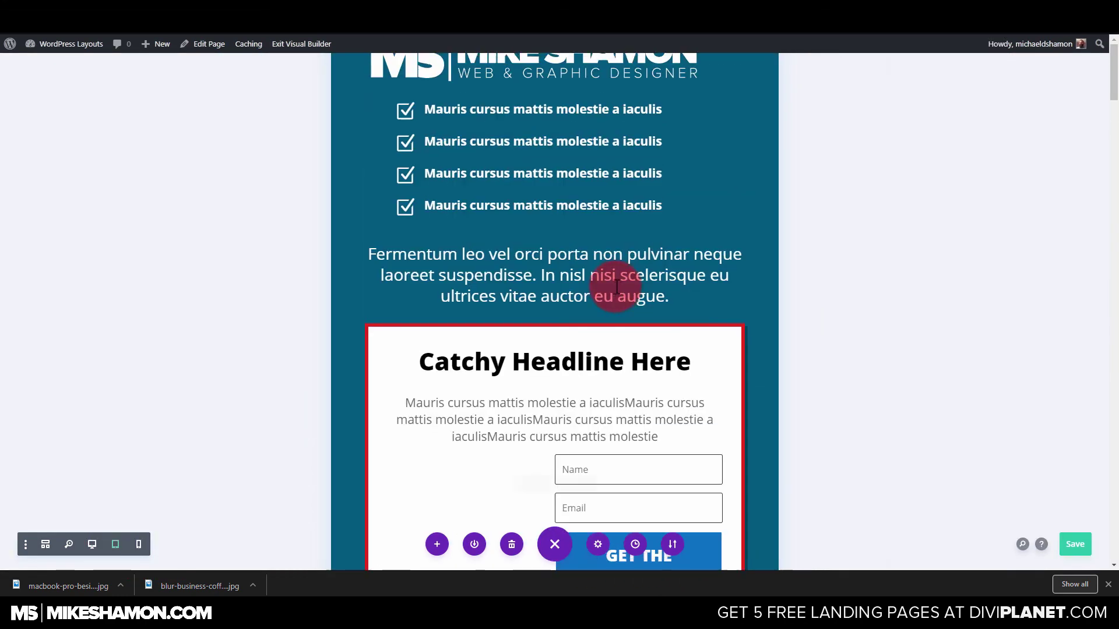
scroll(616, 287, "down", 15)
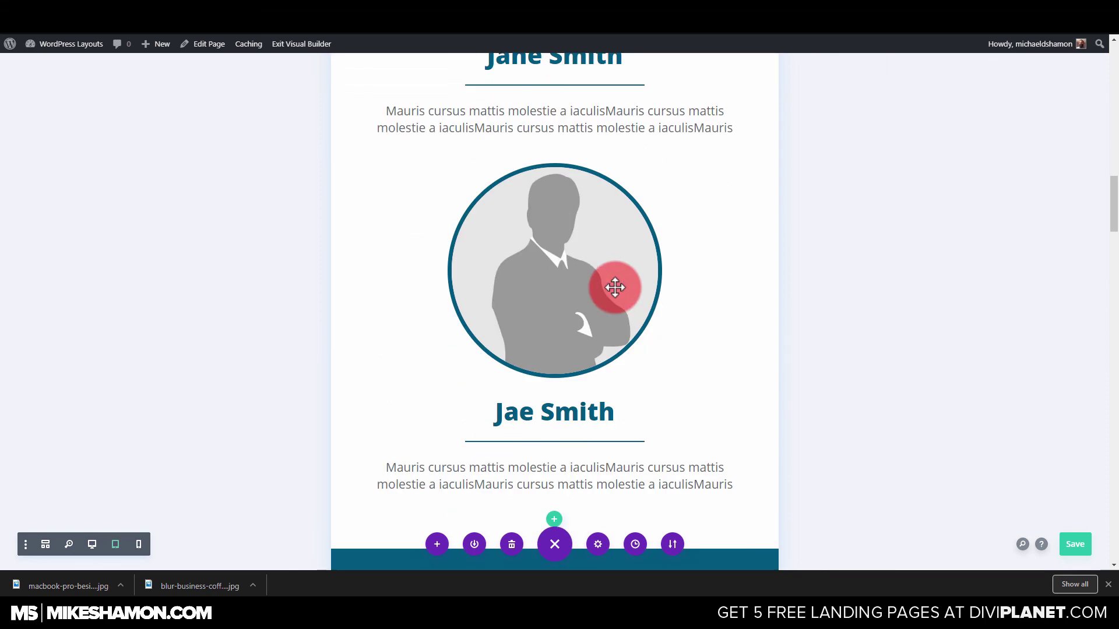
scroll(615, 287, "down", 5)
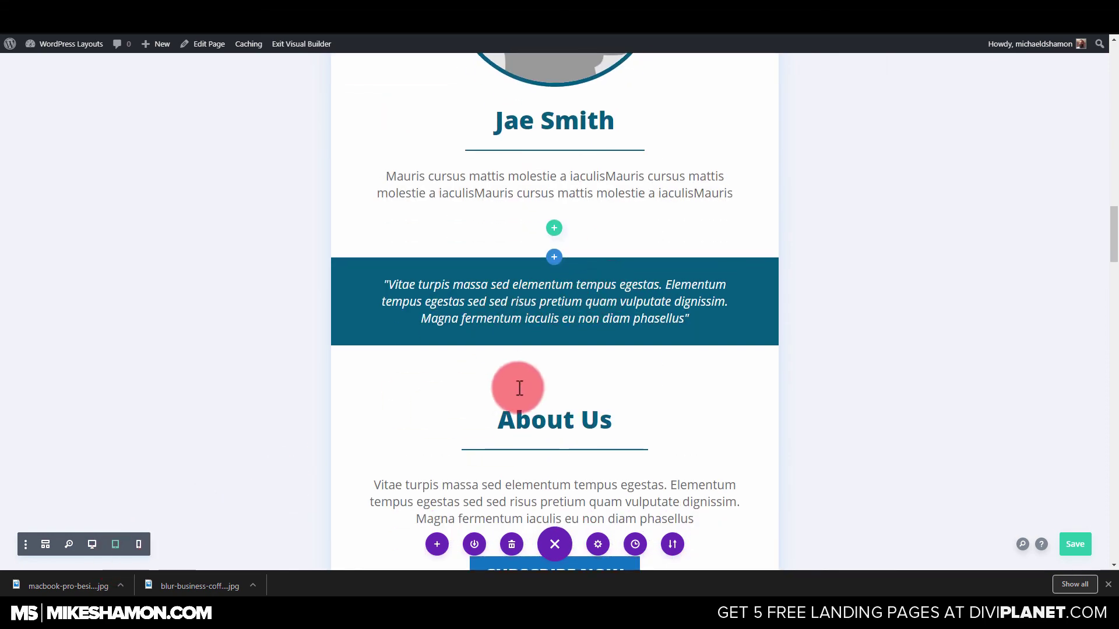
scroll(518, 385, "down", 12)
scroll(518, 387, "down", 14)
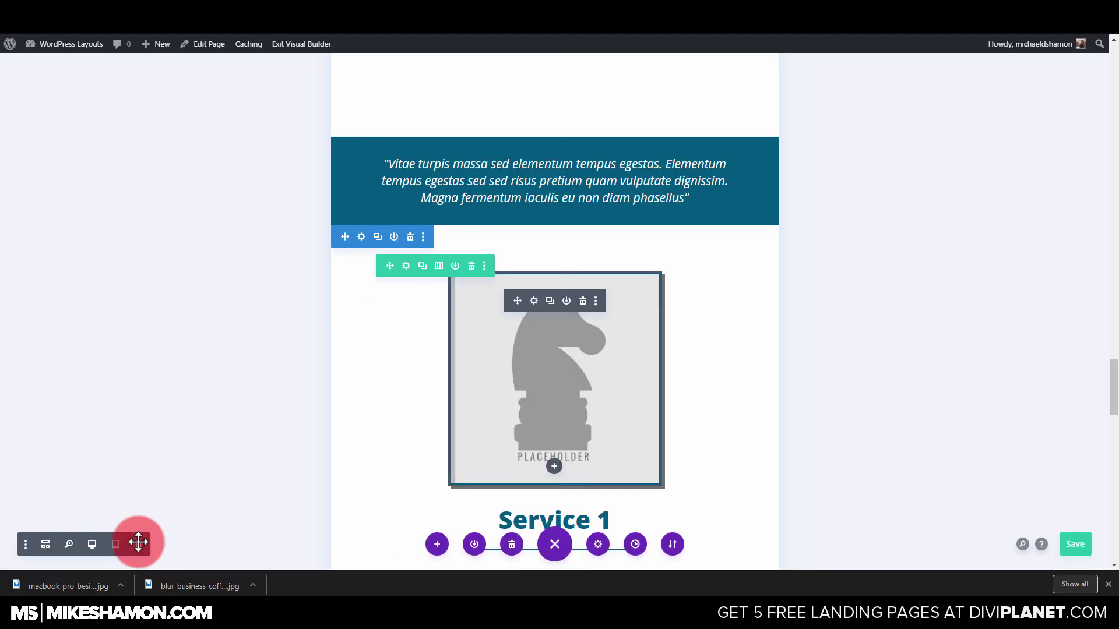
Step: Switch to the phone layout and set the top opt-in form's button text size to 18px for phones
left_click(138, 542)
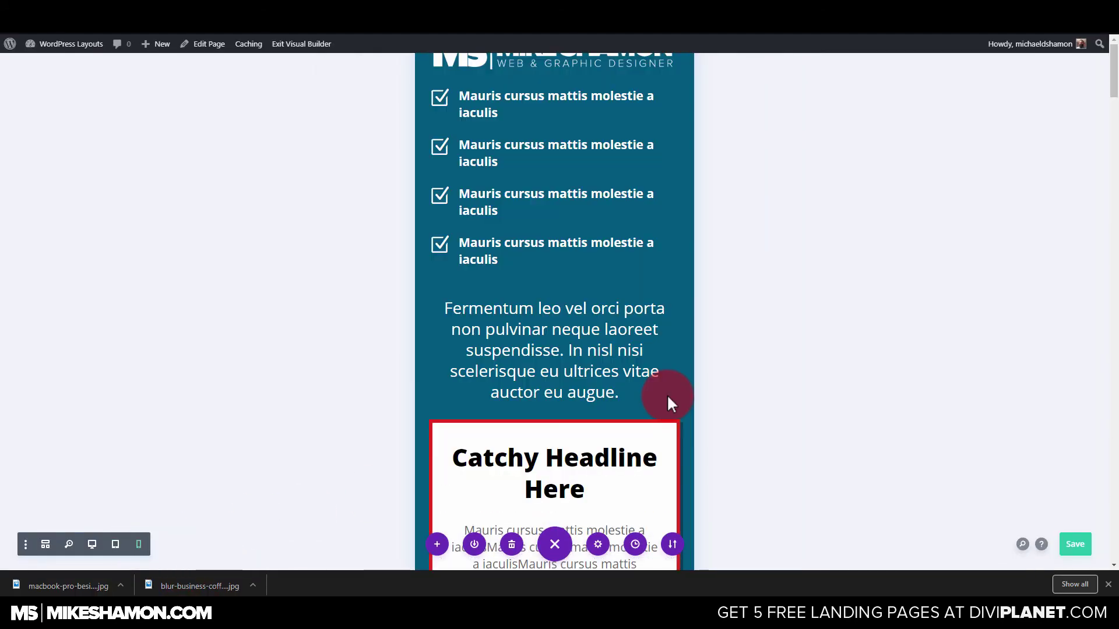
scroll(666, 394, "down", 4)
scroll(667, 394, "up", 4)
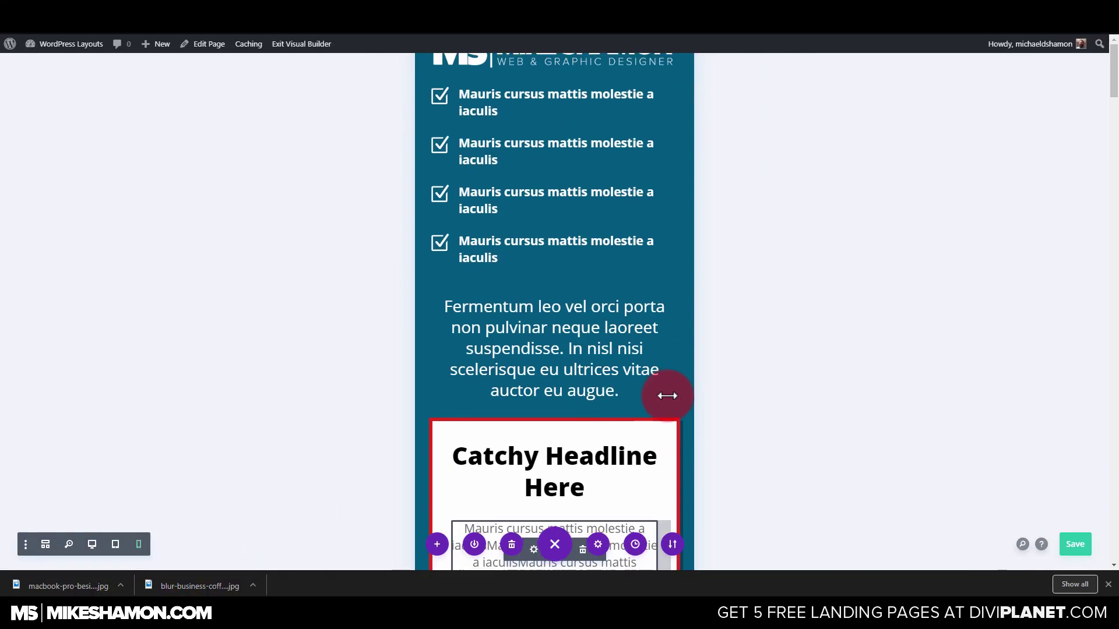
scroll(667, 395, "down", 9)
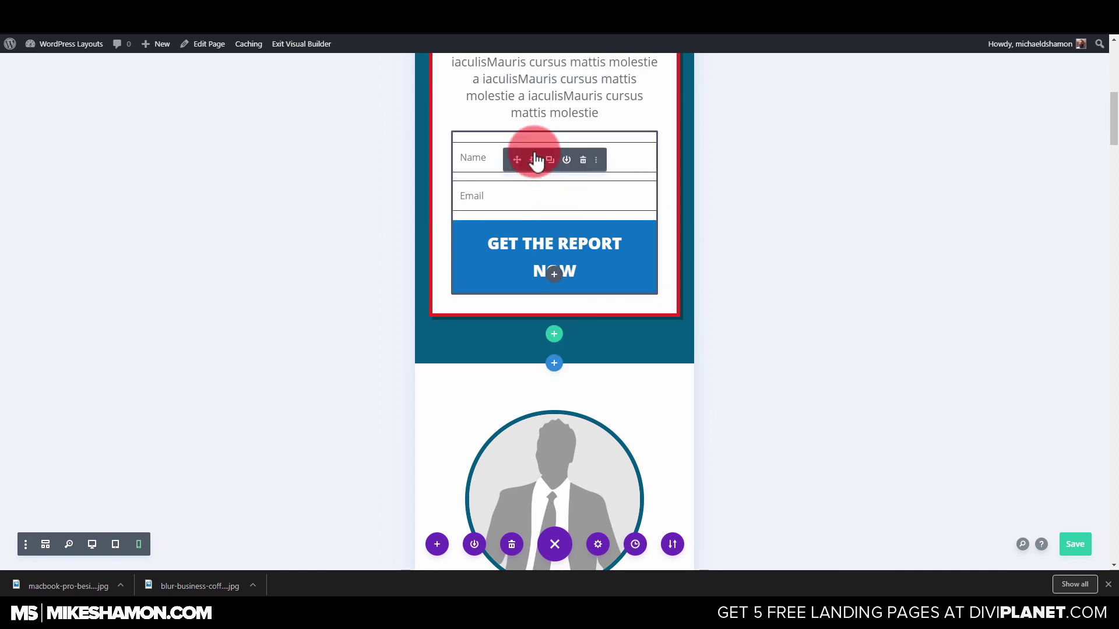
left_click(533, 161)
left_click(861, 137)
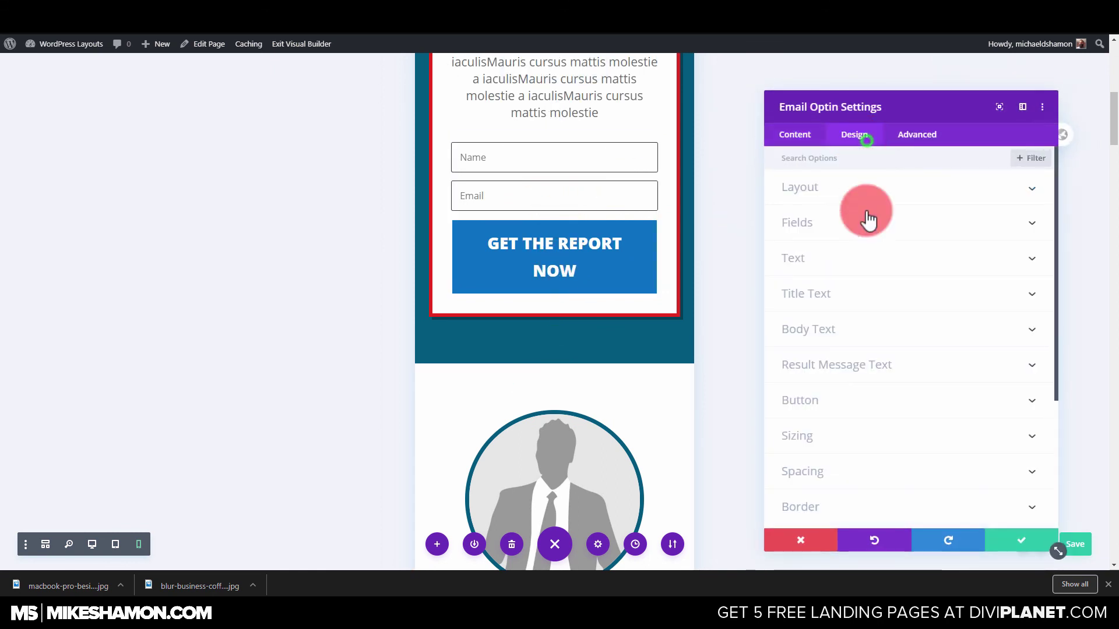
left_click(831, 400)
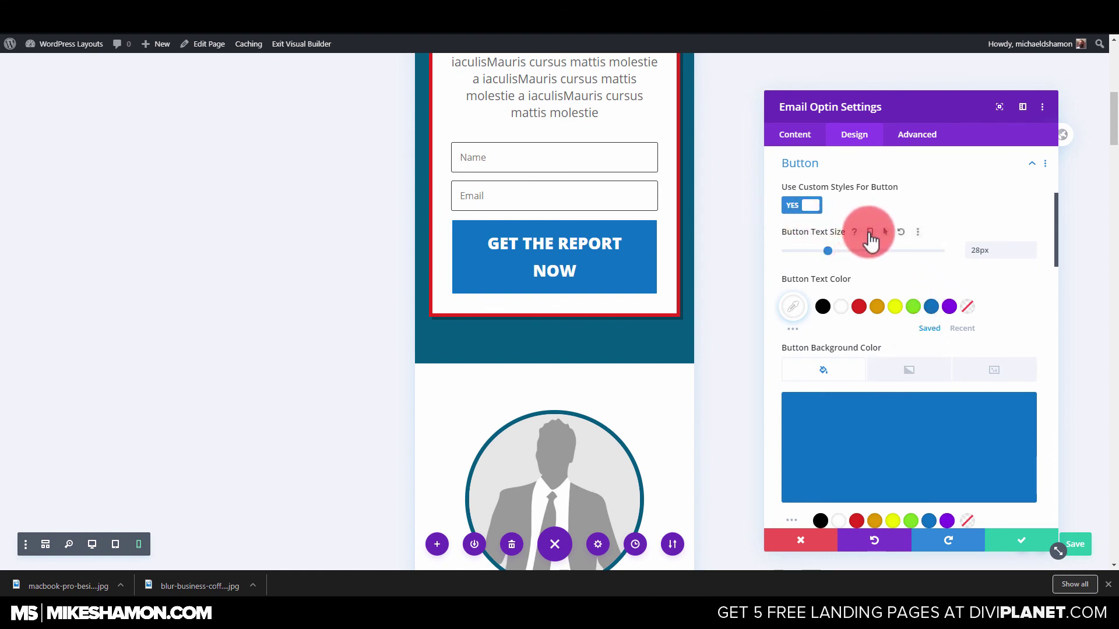
left_click(870, 233)
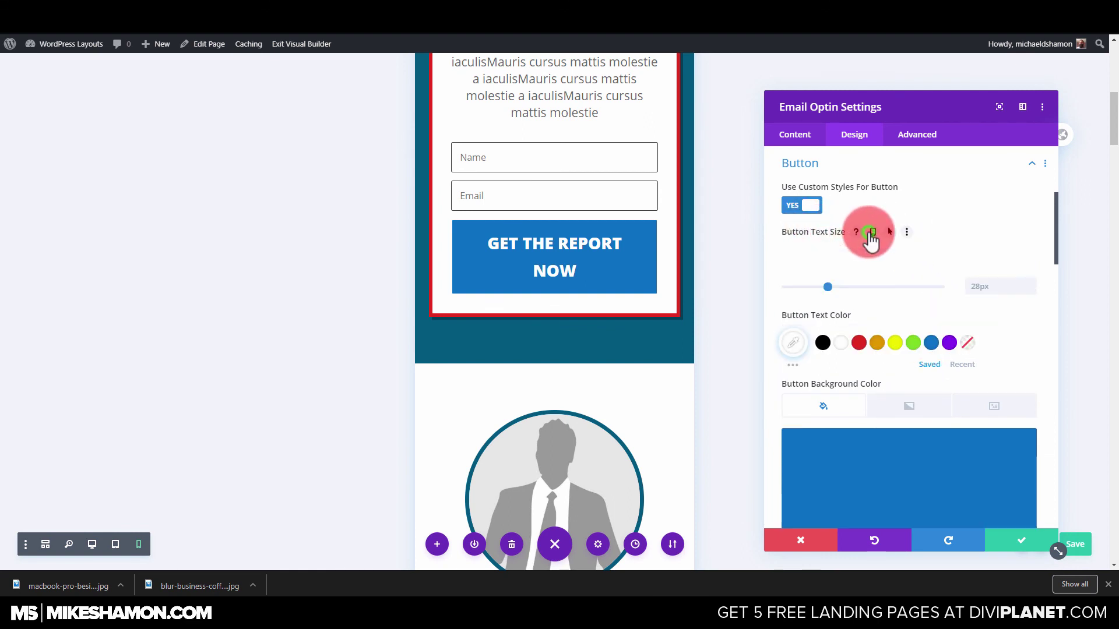
left_click(986, 293)
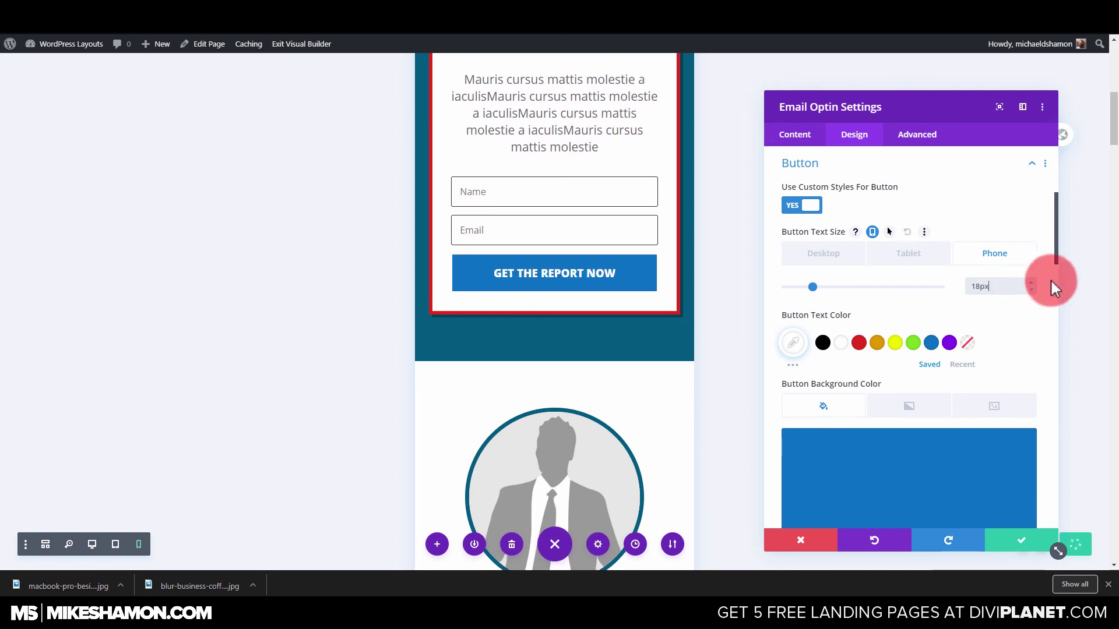
left_click(1018, 533)
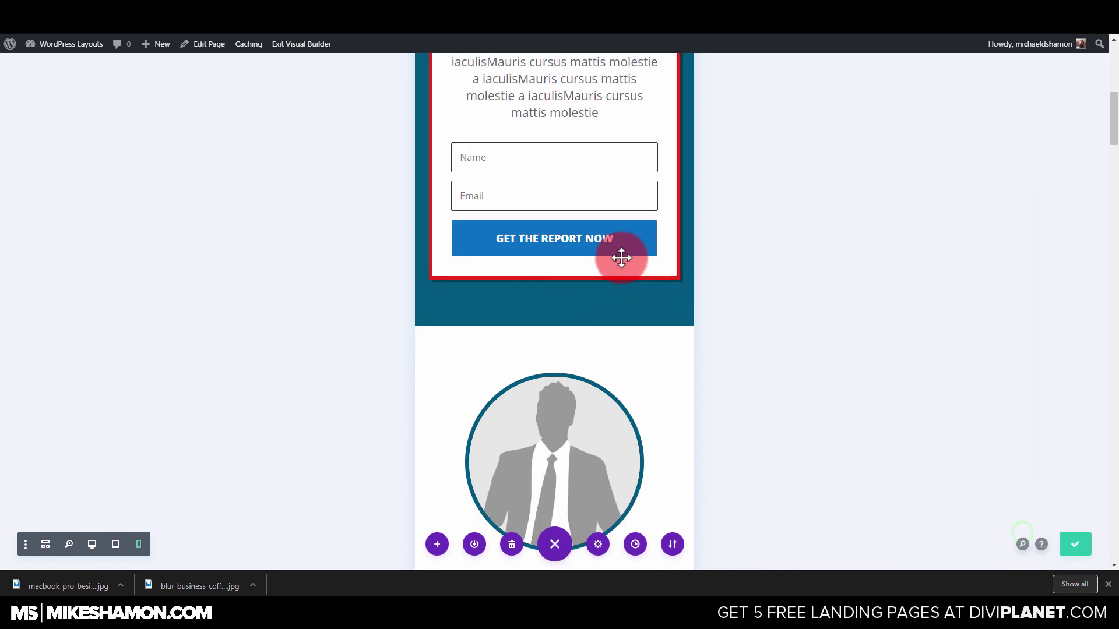
Step: Return to the desktop view, check the page down to the Work With Us section, and save it
scroll(620, 253, "up", 8)
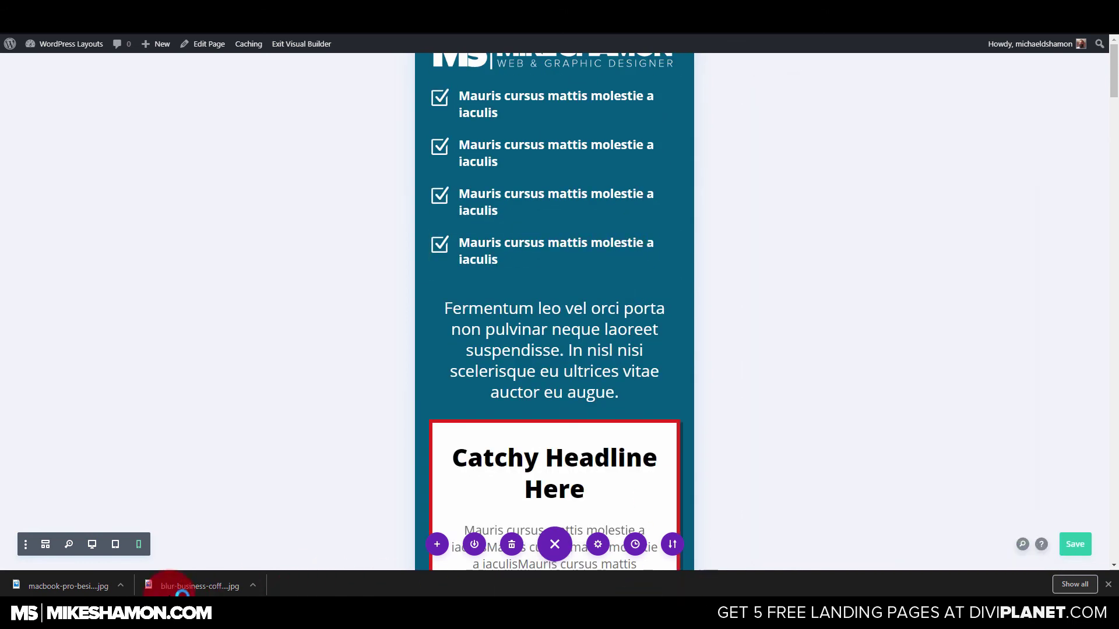
key("ctrl+shift+d")
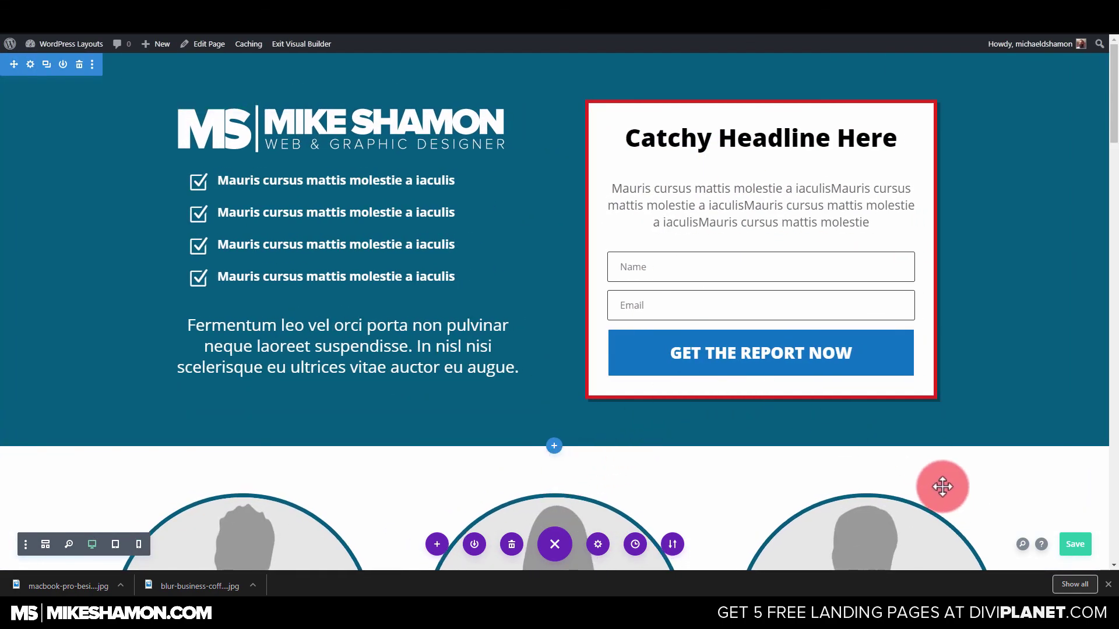
scroll(868, 405, "down", 10)
scroll(862, 399, "down", 15)
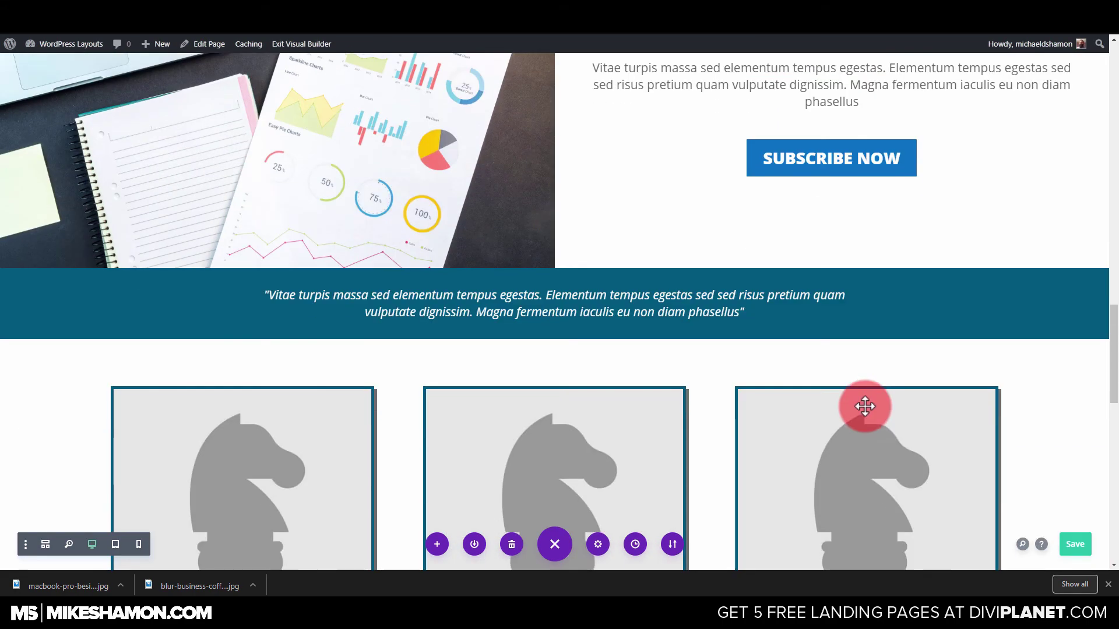
scroll(890, 477, "up", 5)
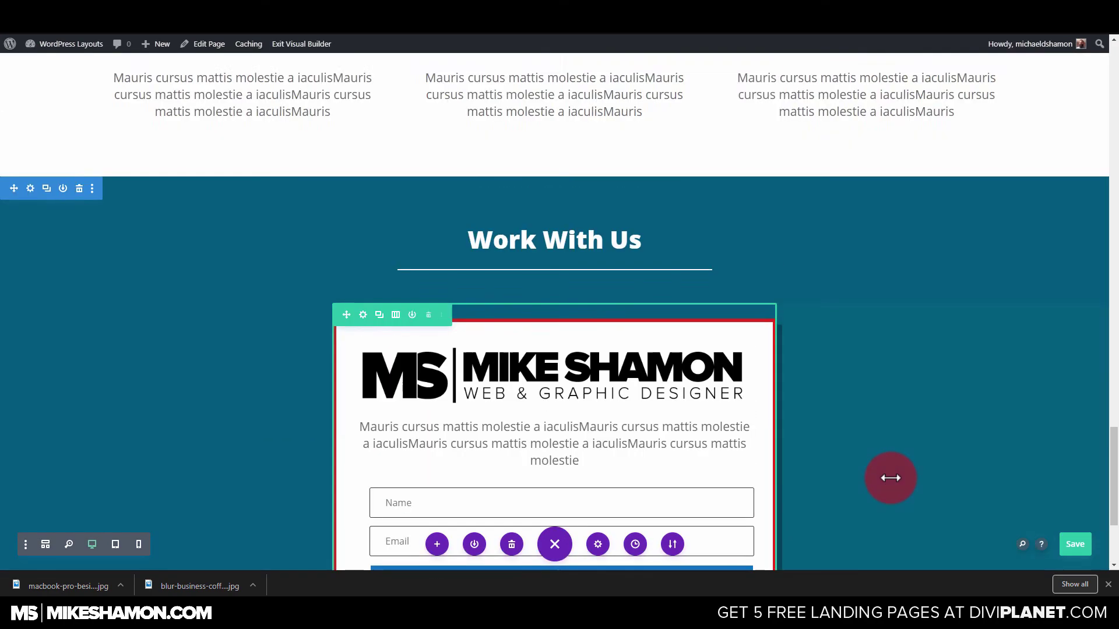
left_click(1075, 544)
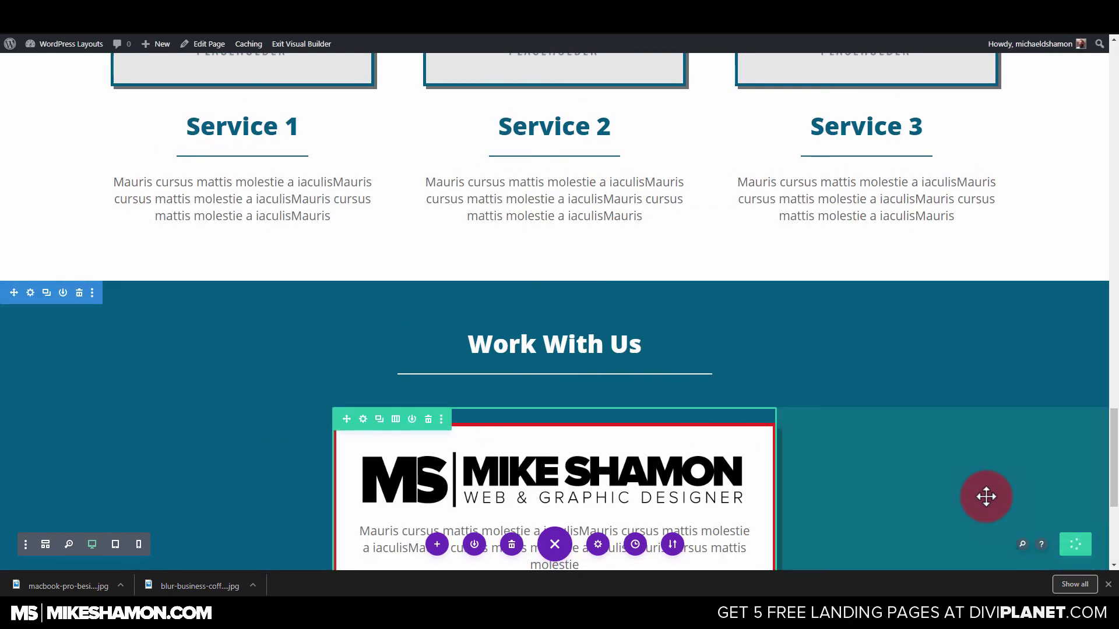
scroll(872, 407, "up", 6)
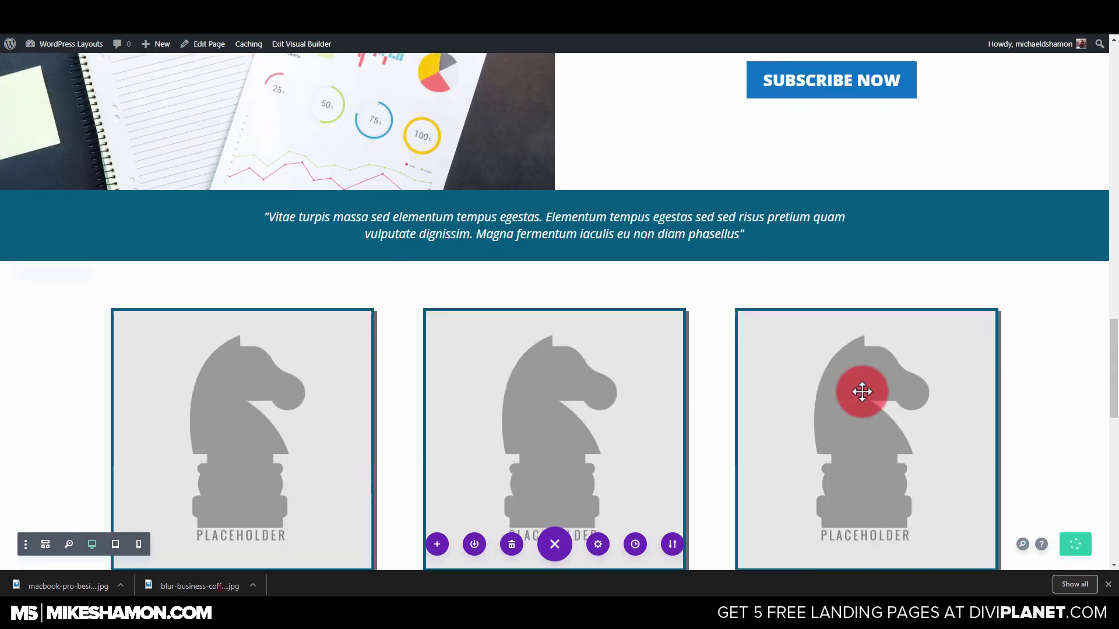
scroll(858, 392, "up", 8)
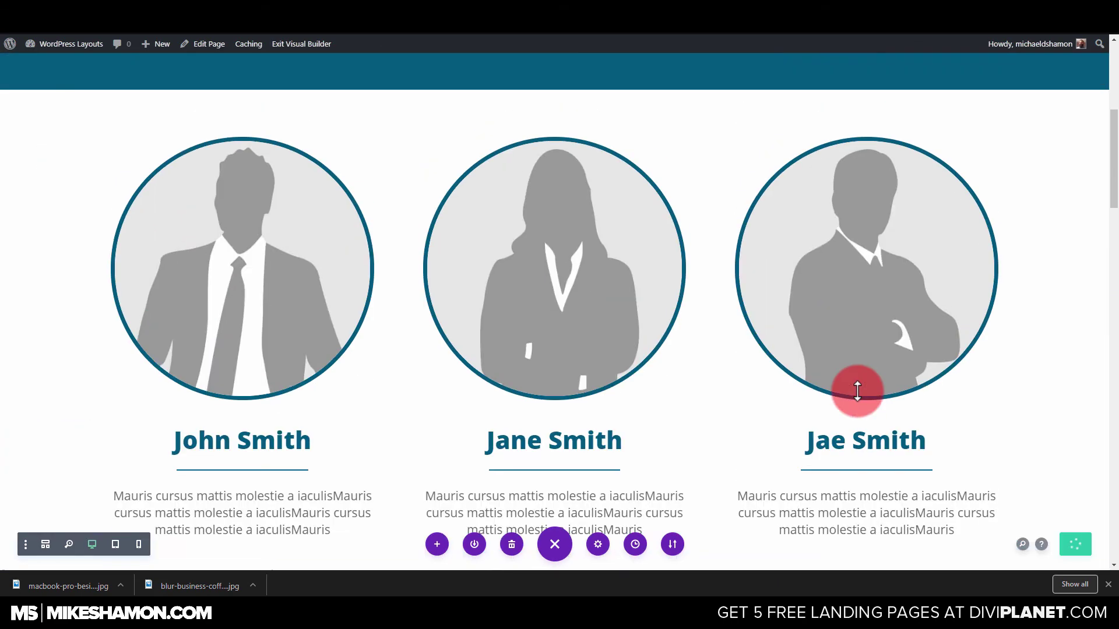
scroll(858, 392, "up", 5)
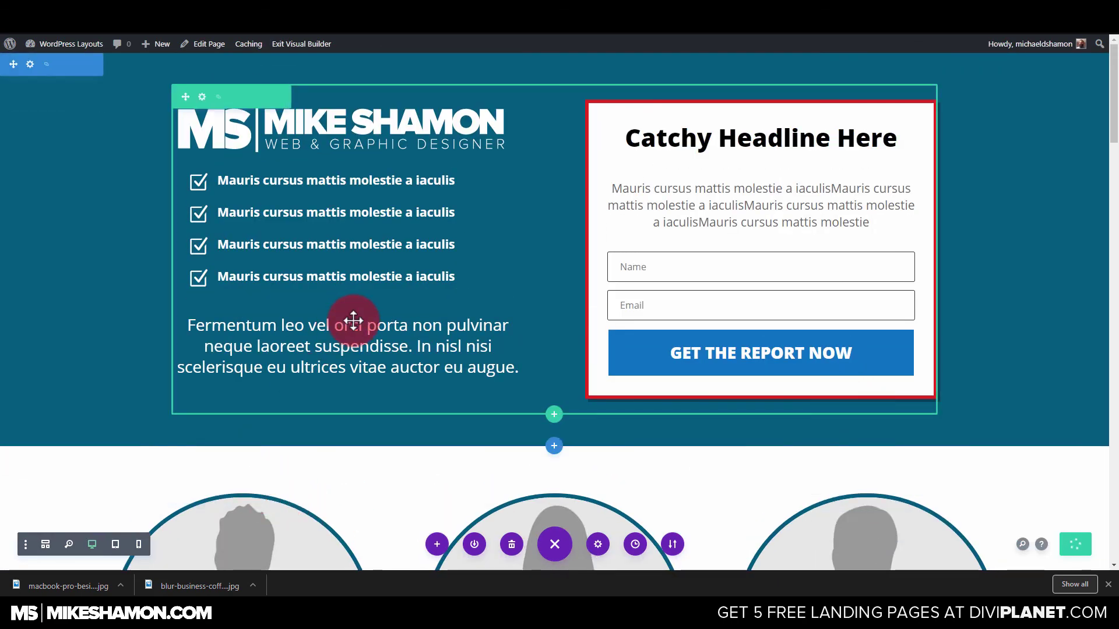
mouse_move(356, 319)
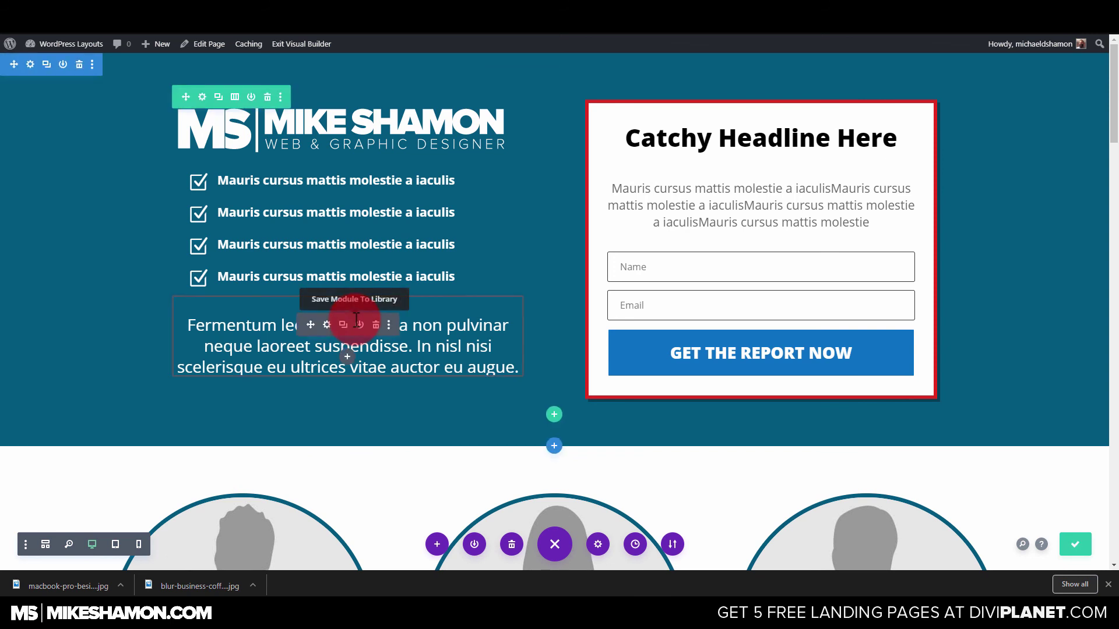